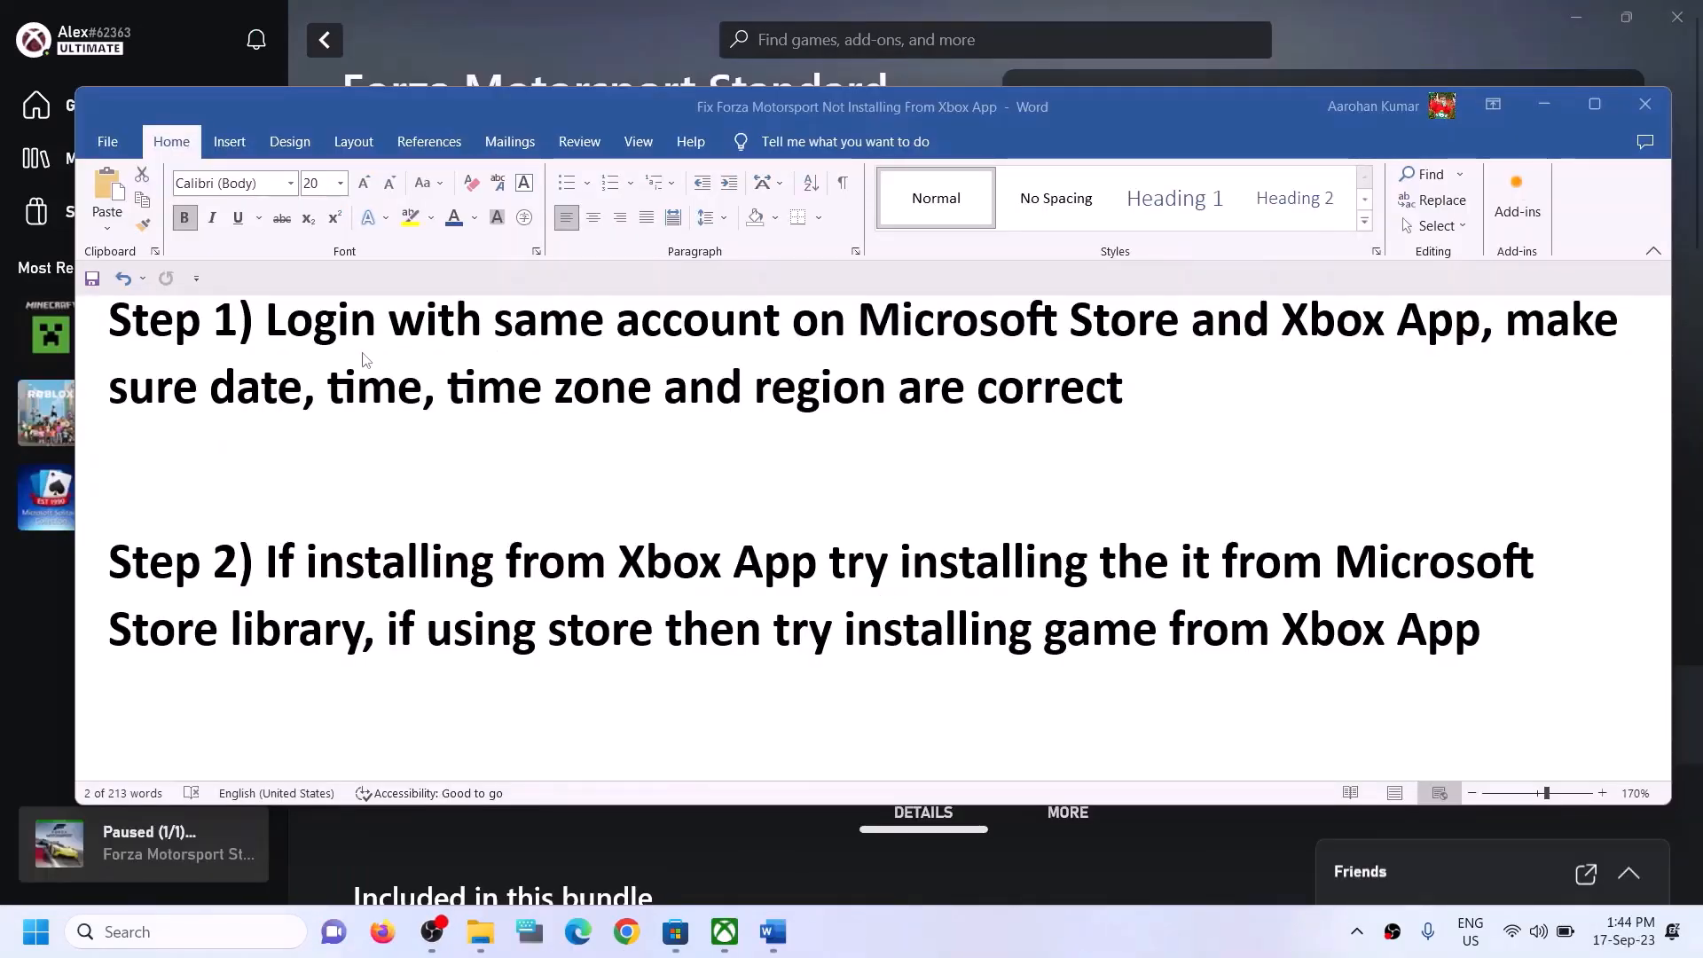
Highlight the Step 1 same-account login instruction in the document, and sign out of the current account in Microsoft Store.
drag(1279, 630, 1482, 630)
drag(269, 319, 1479, 323)
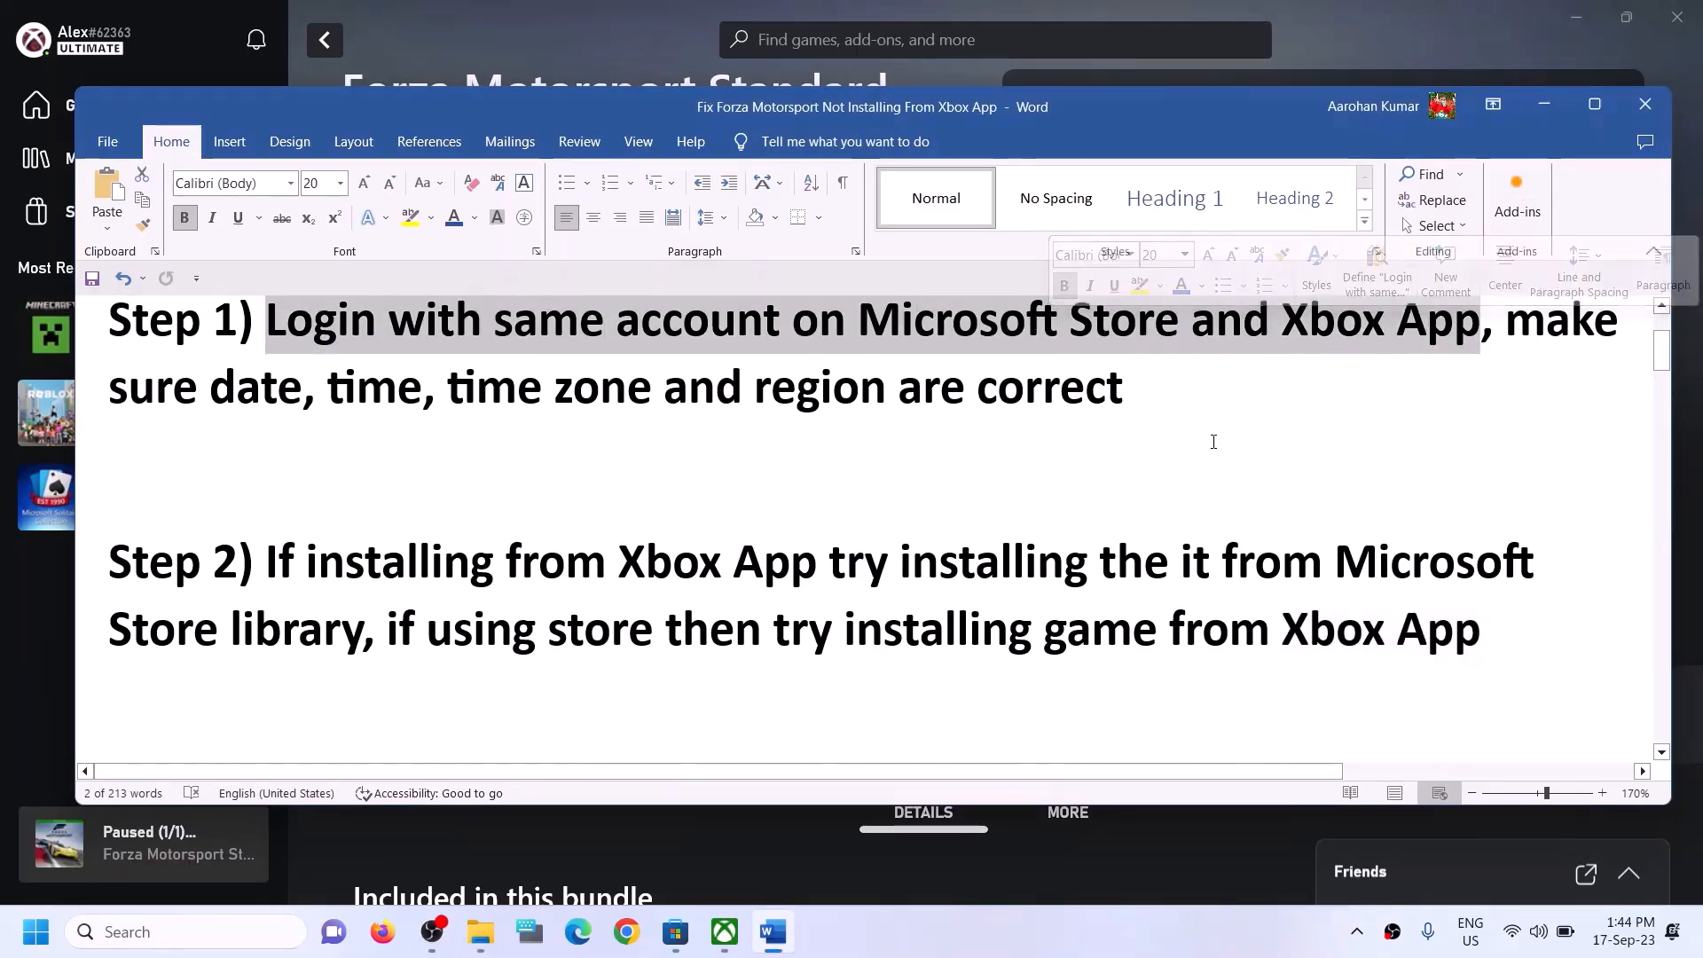
click(690, 944)
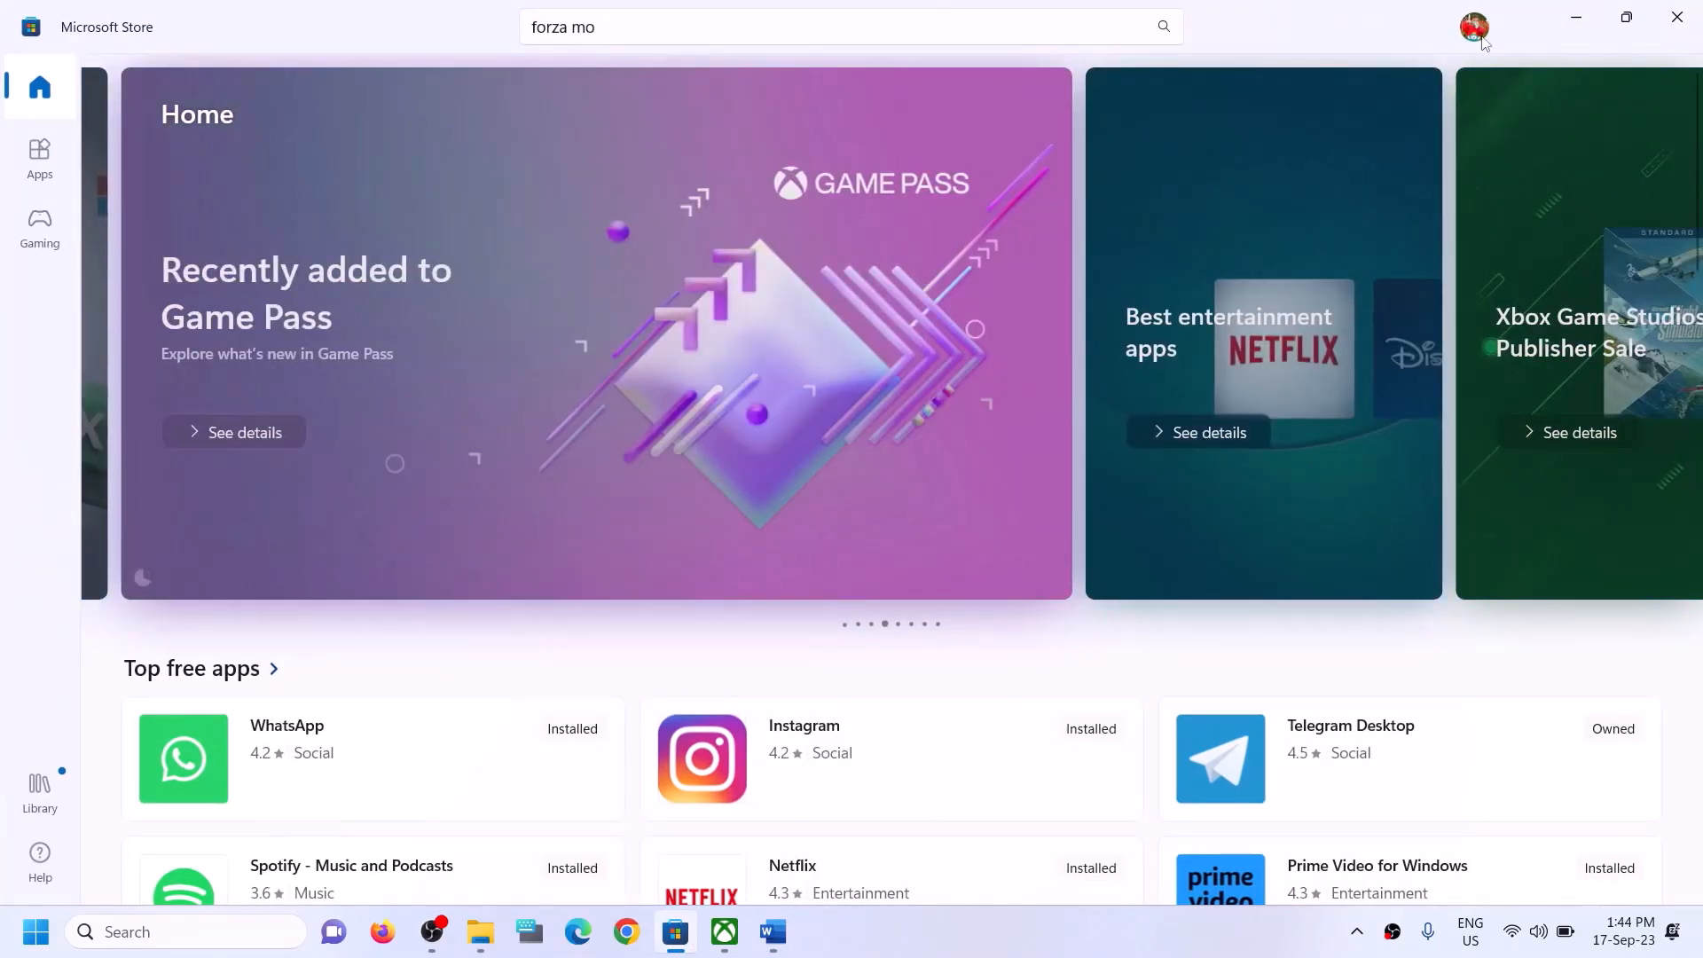
click(1478, 30)
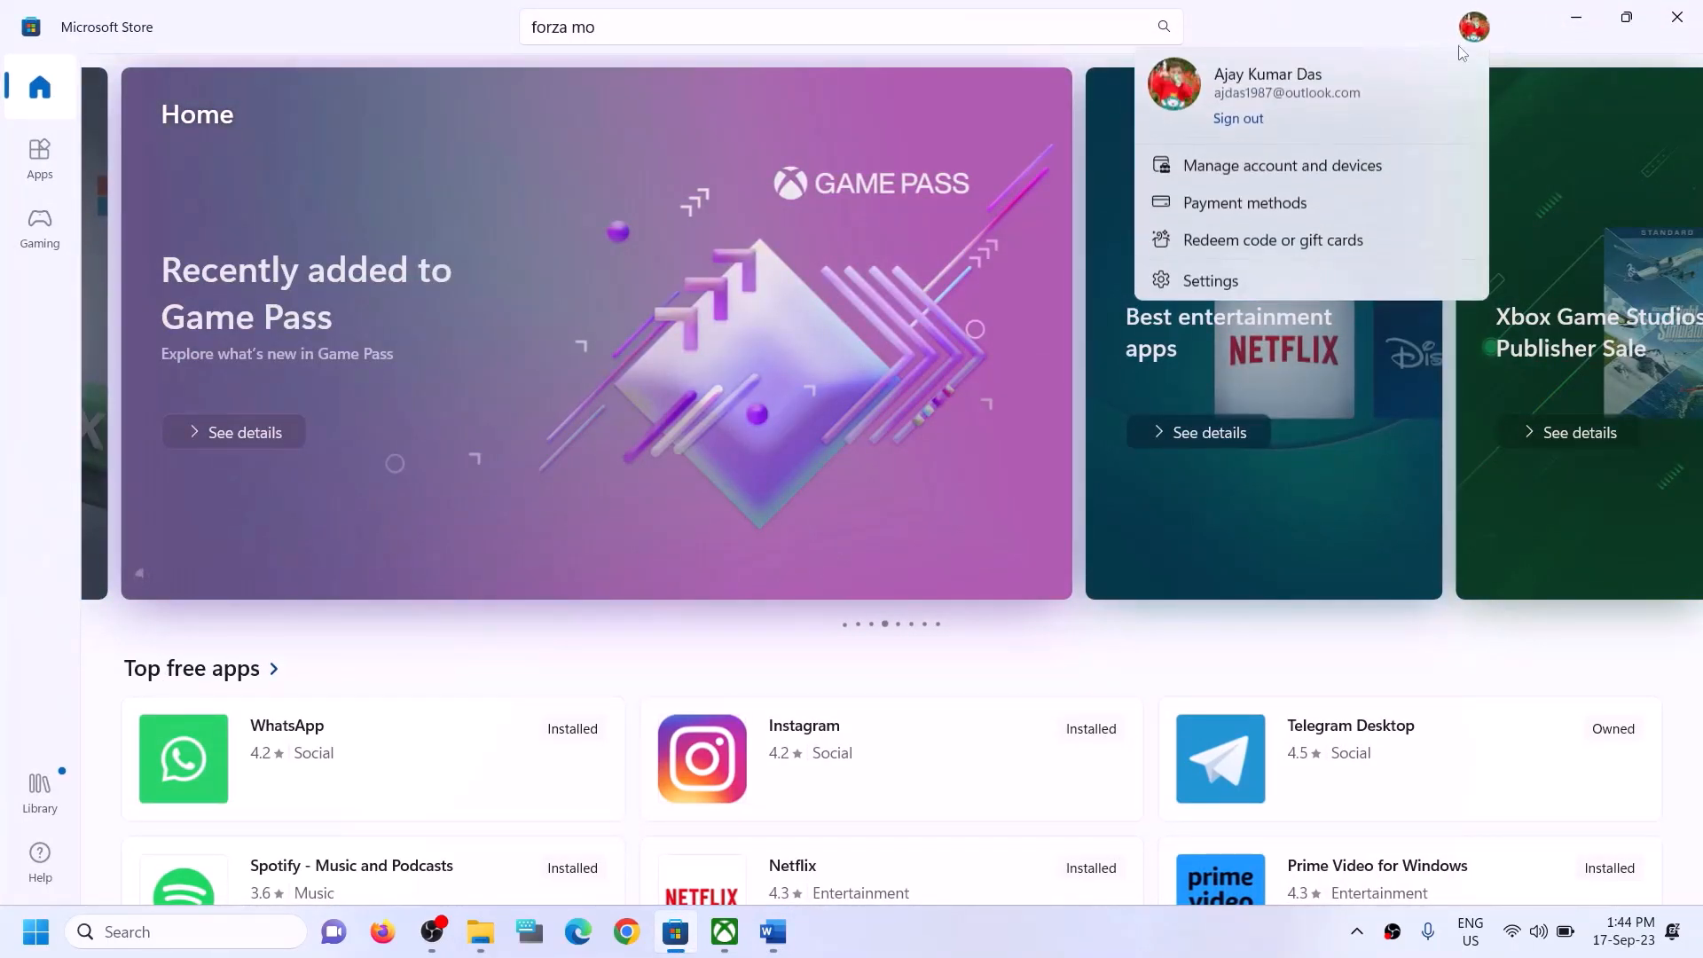
click(1252, 128)
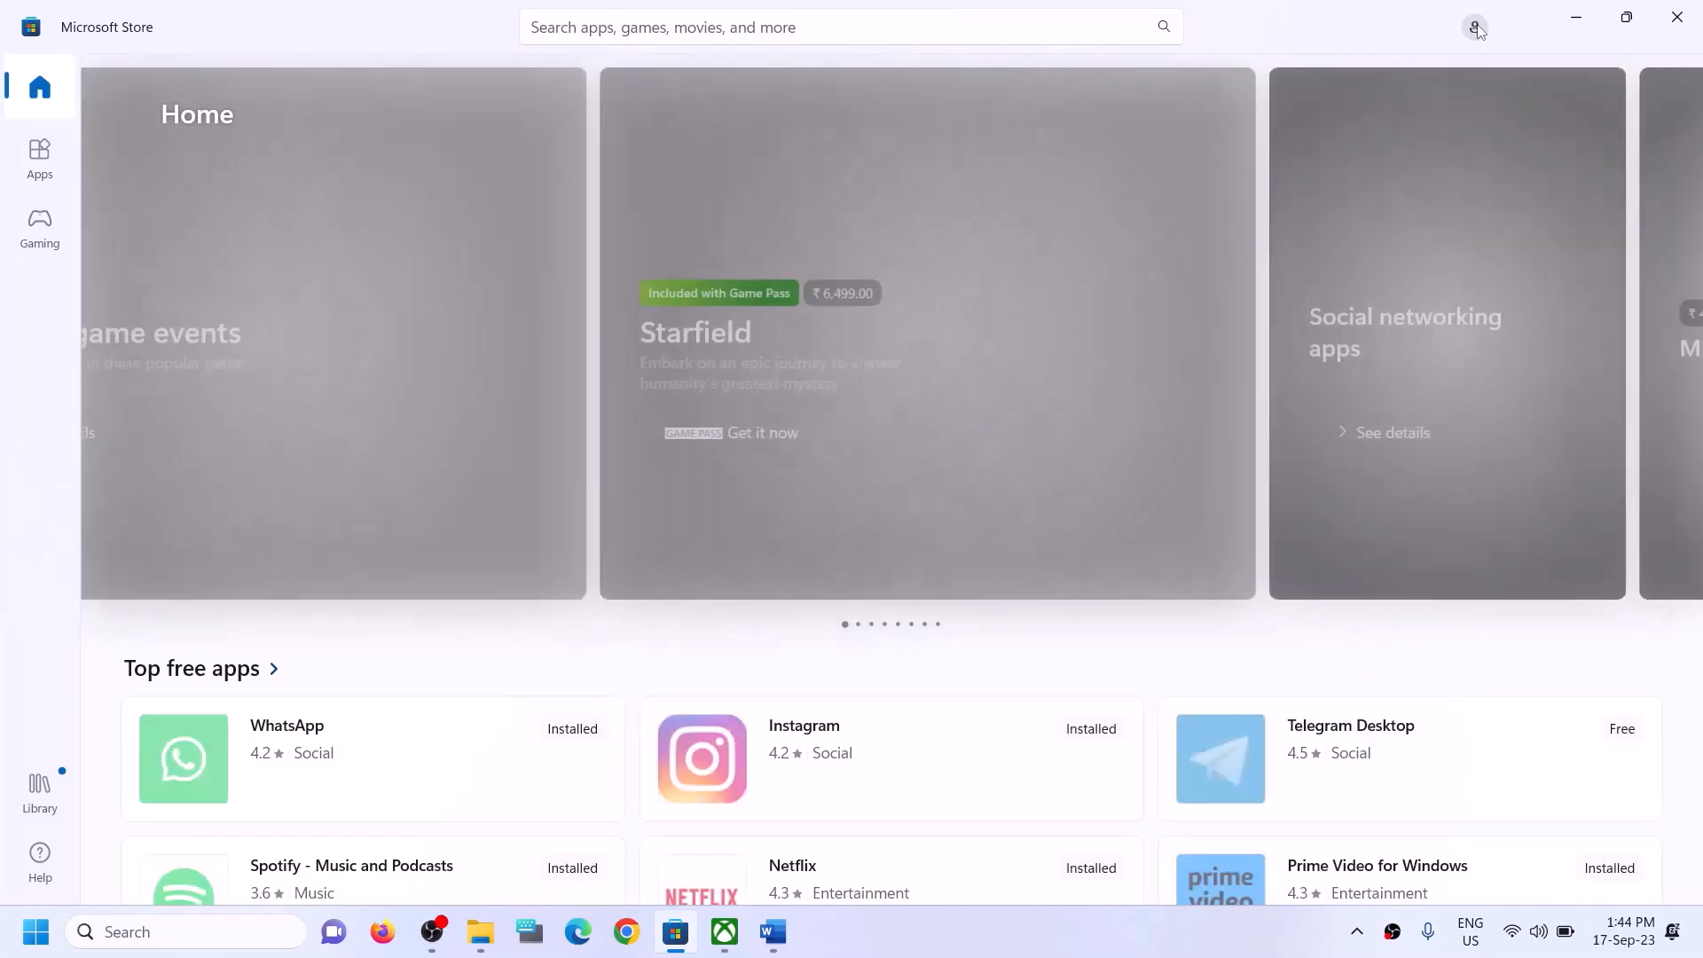
Sign back in to Microsoft Store with the saved Outlook account and enter the account PIN.
click(1477, 29)
click(1259, 70)
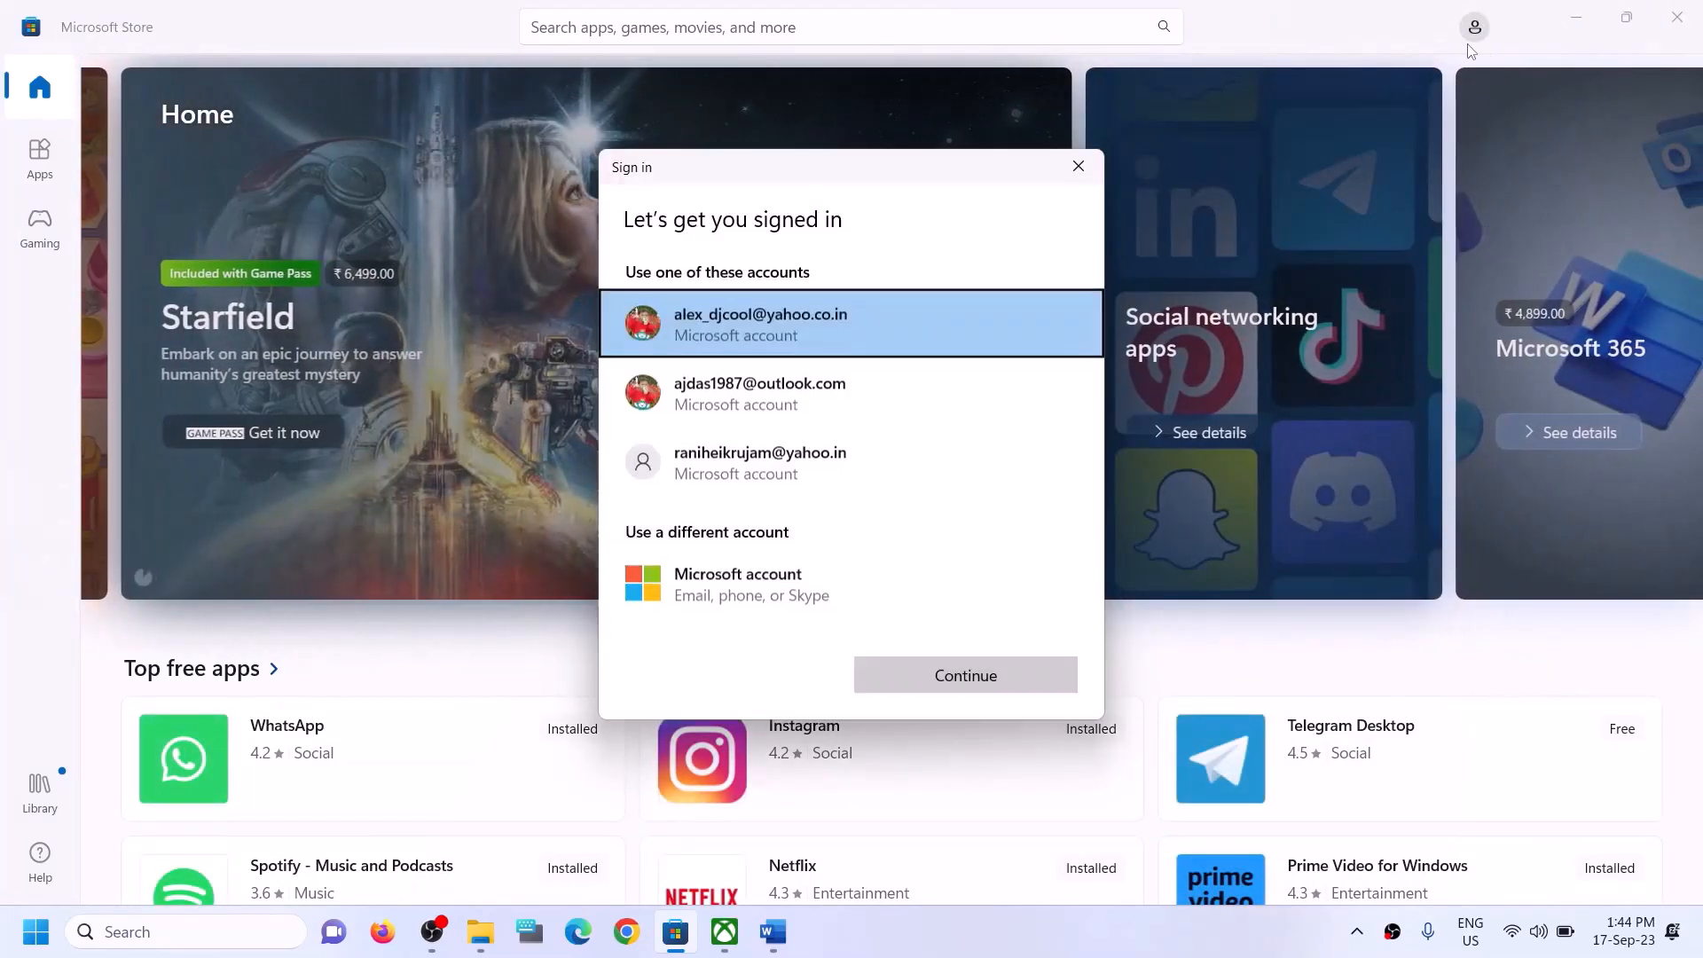
click(752, 408)
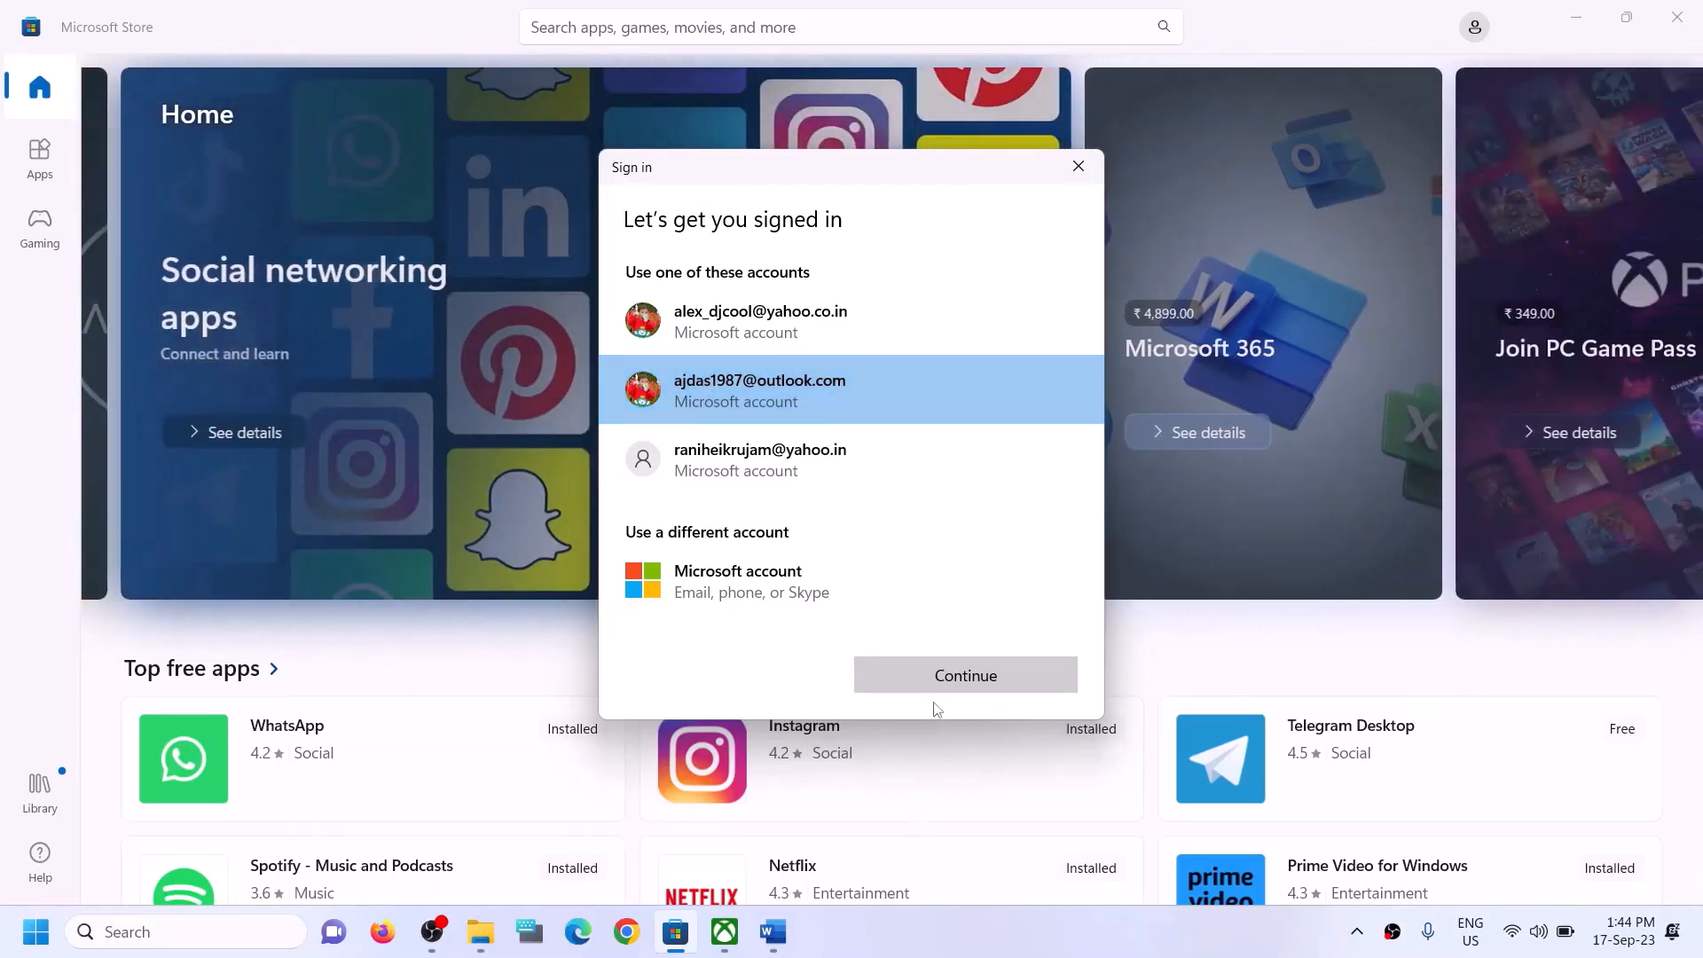
click(936, 685)
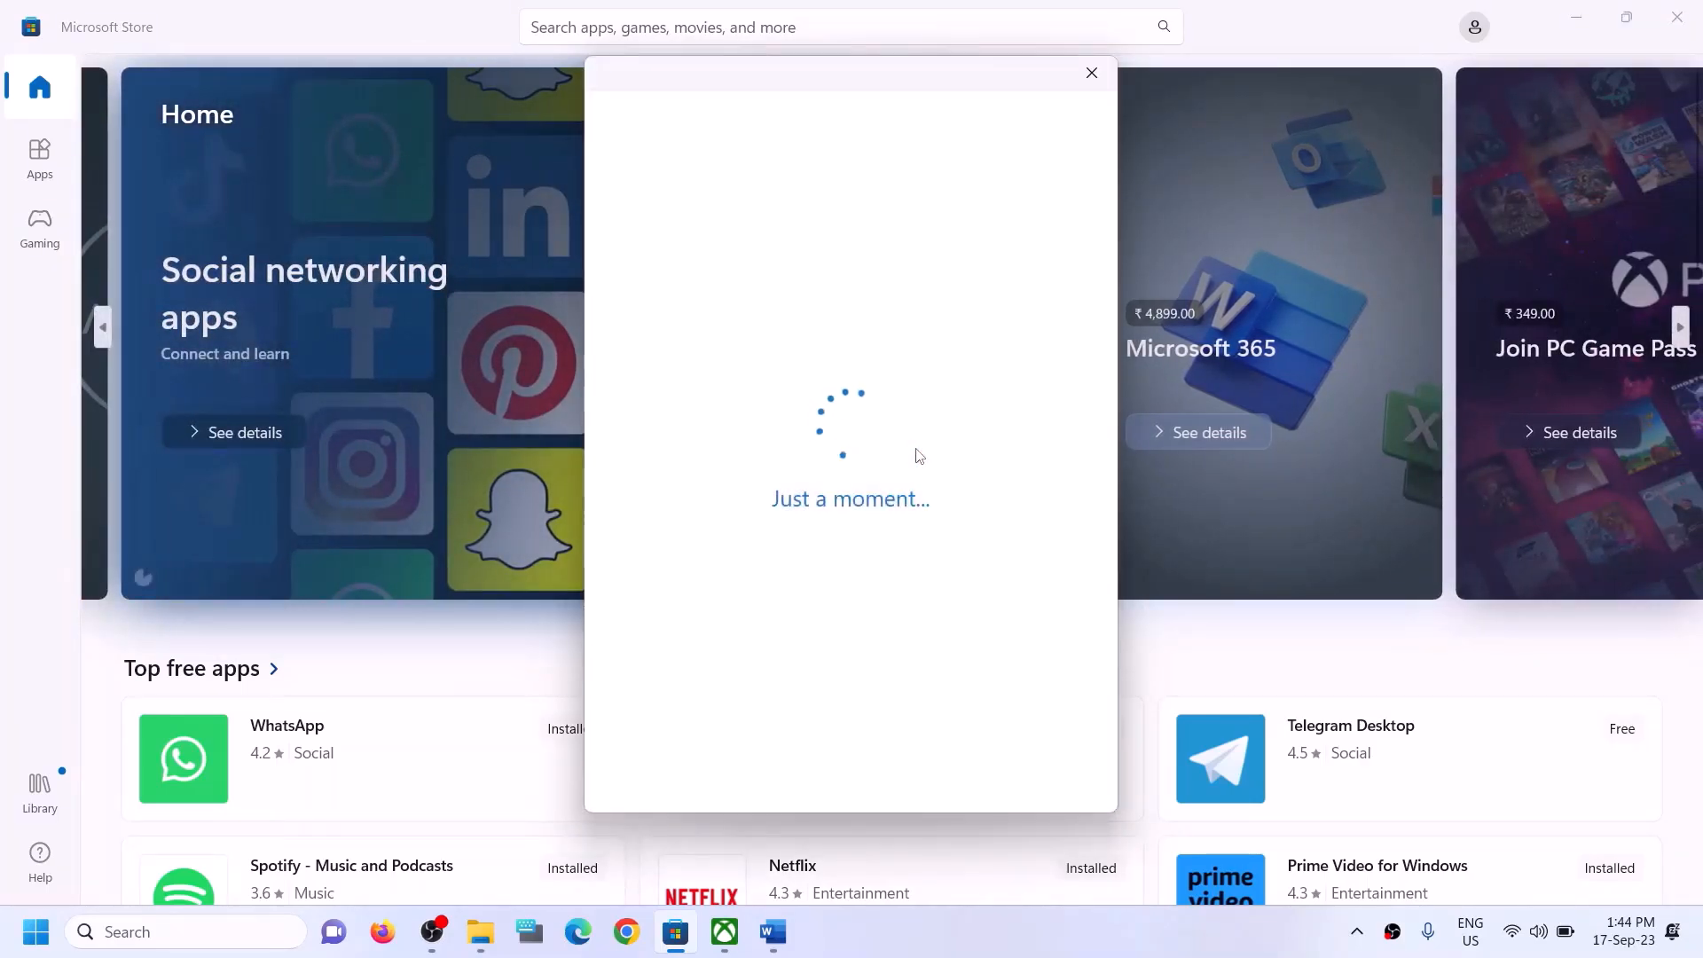
text(1•••)
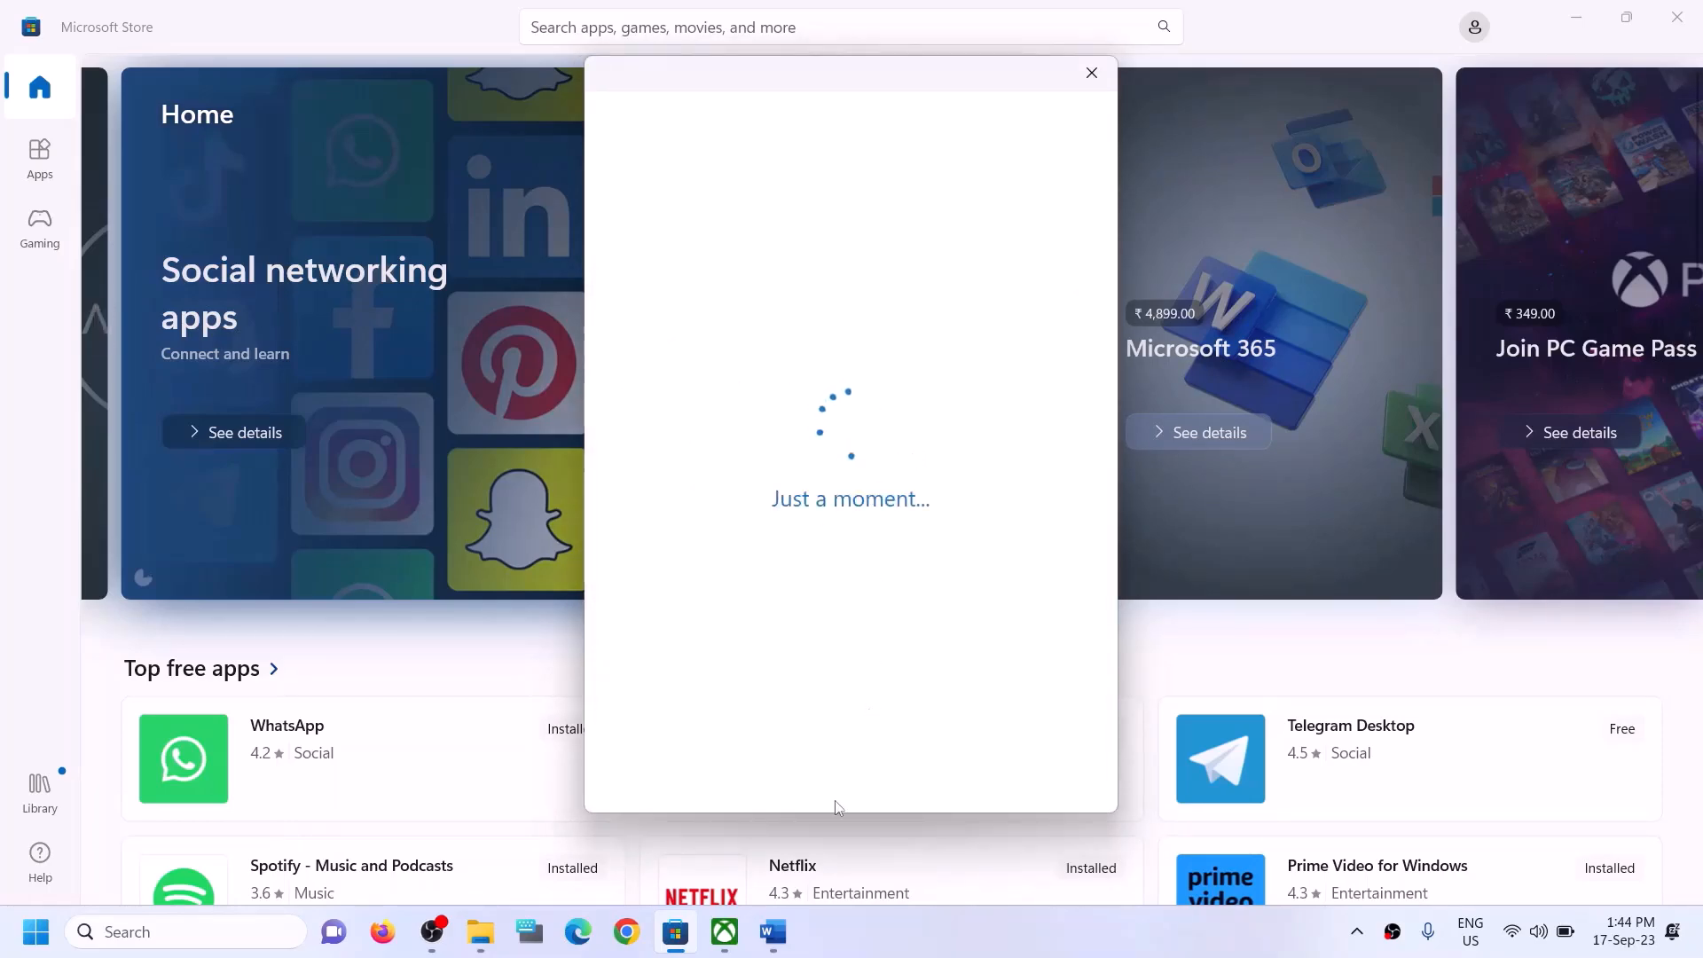
Switch to the Xbox app and sign out of the current profile.
click(724, 931)
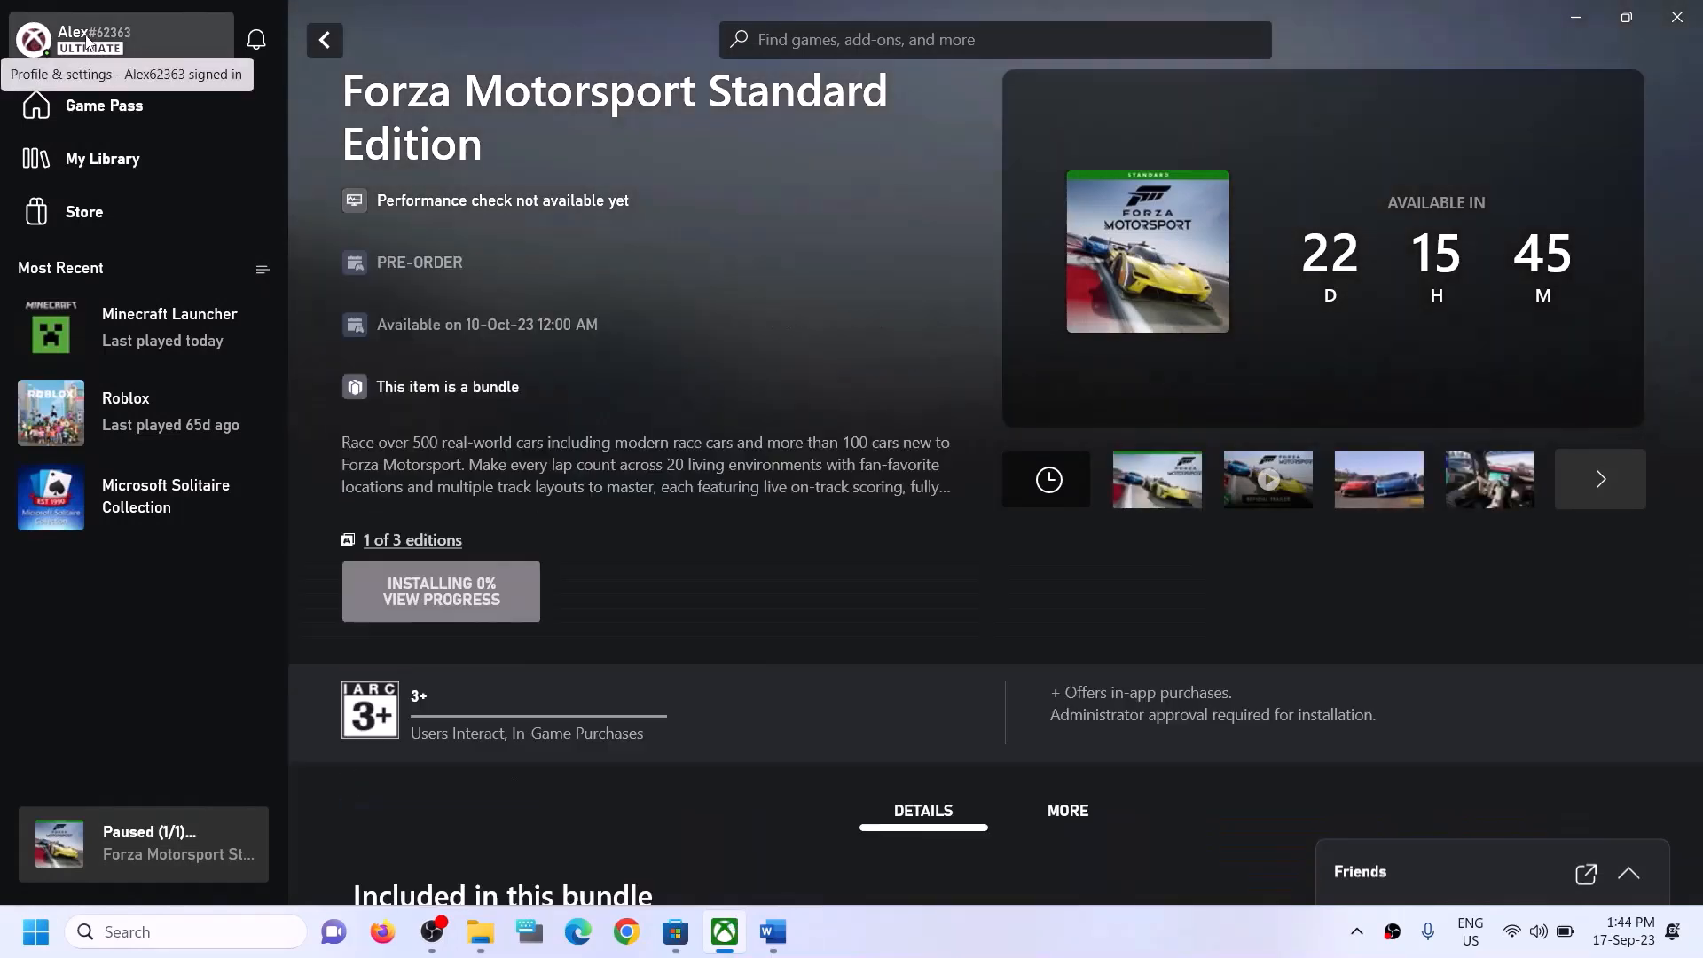
click(86, 39)
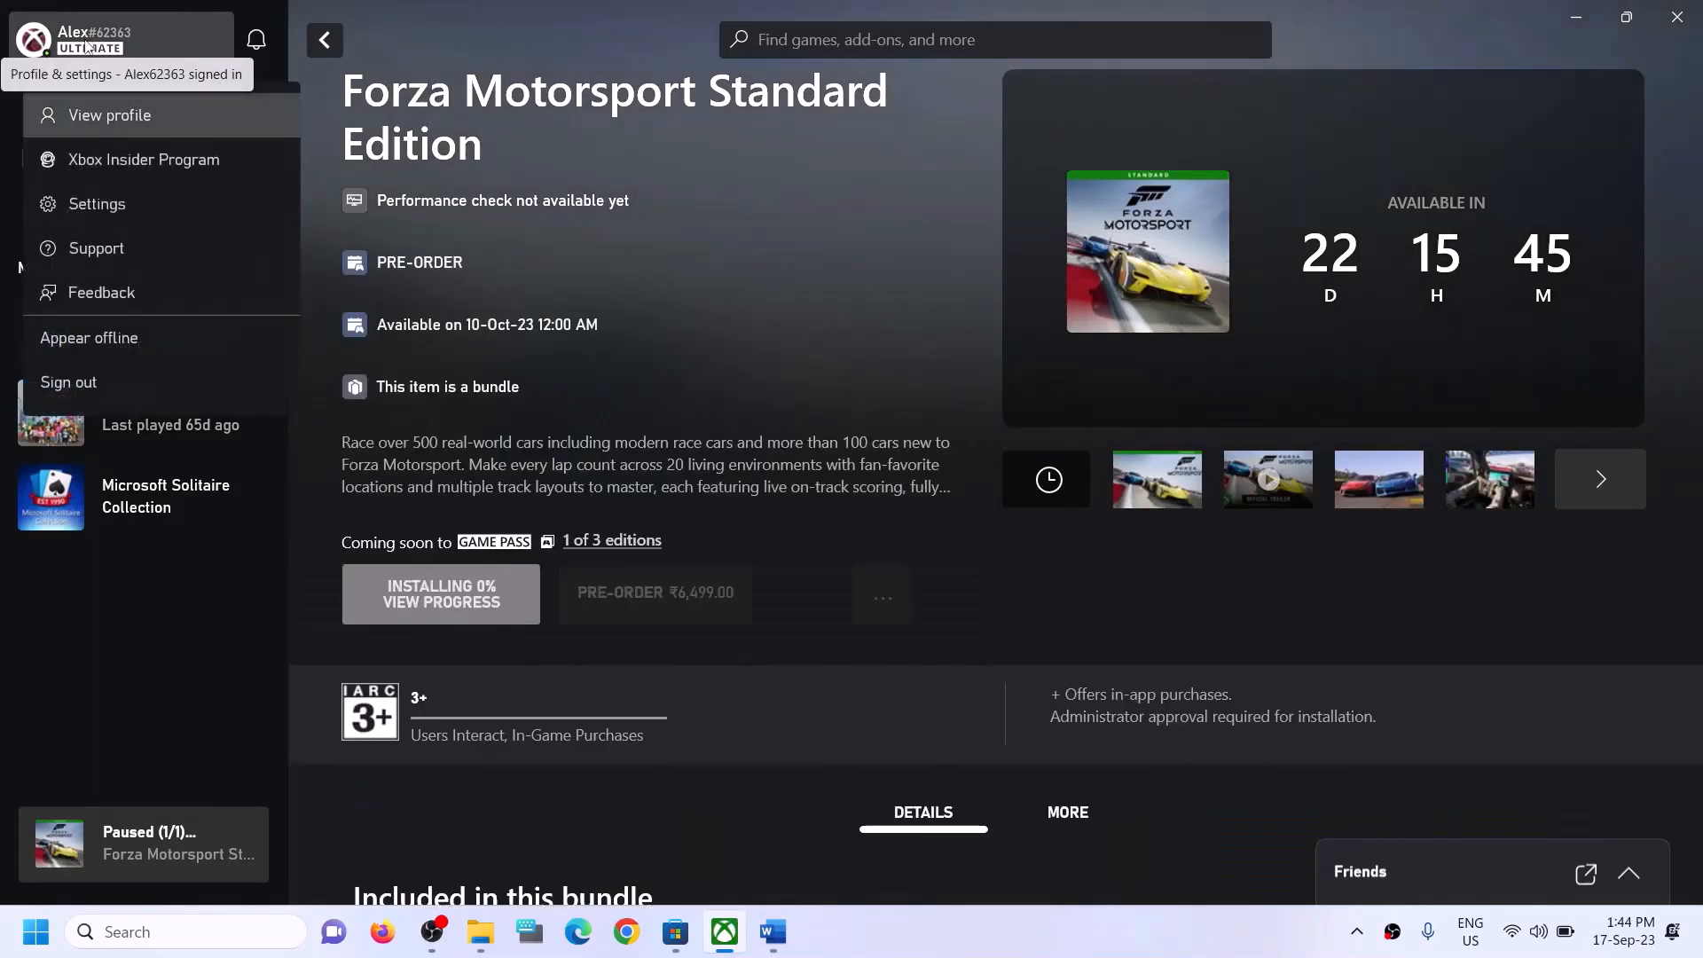
click(64, 387)
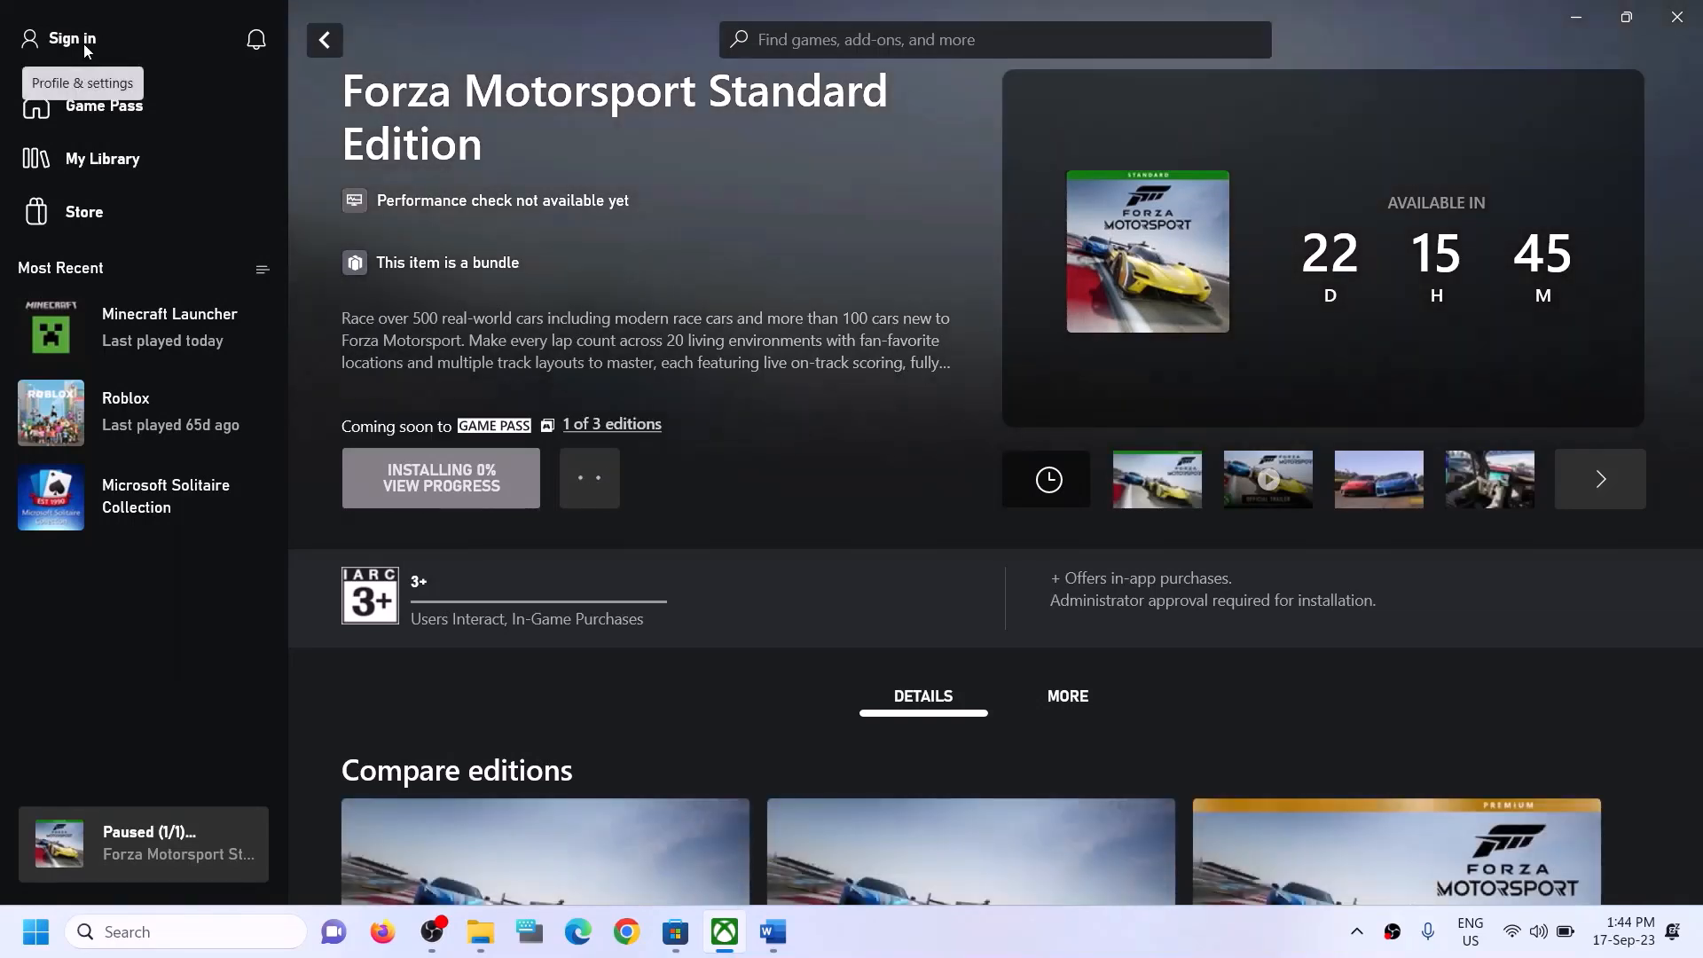
Sign in to the Xbox app, switching to the same Outlook account used in Microsoft Store, and continue with its profile.
click(86, 48)
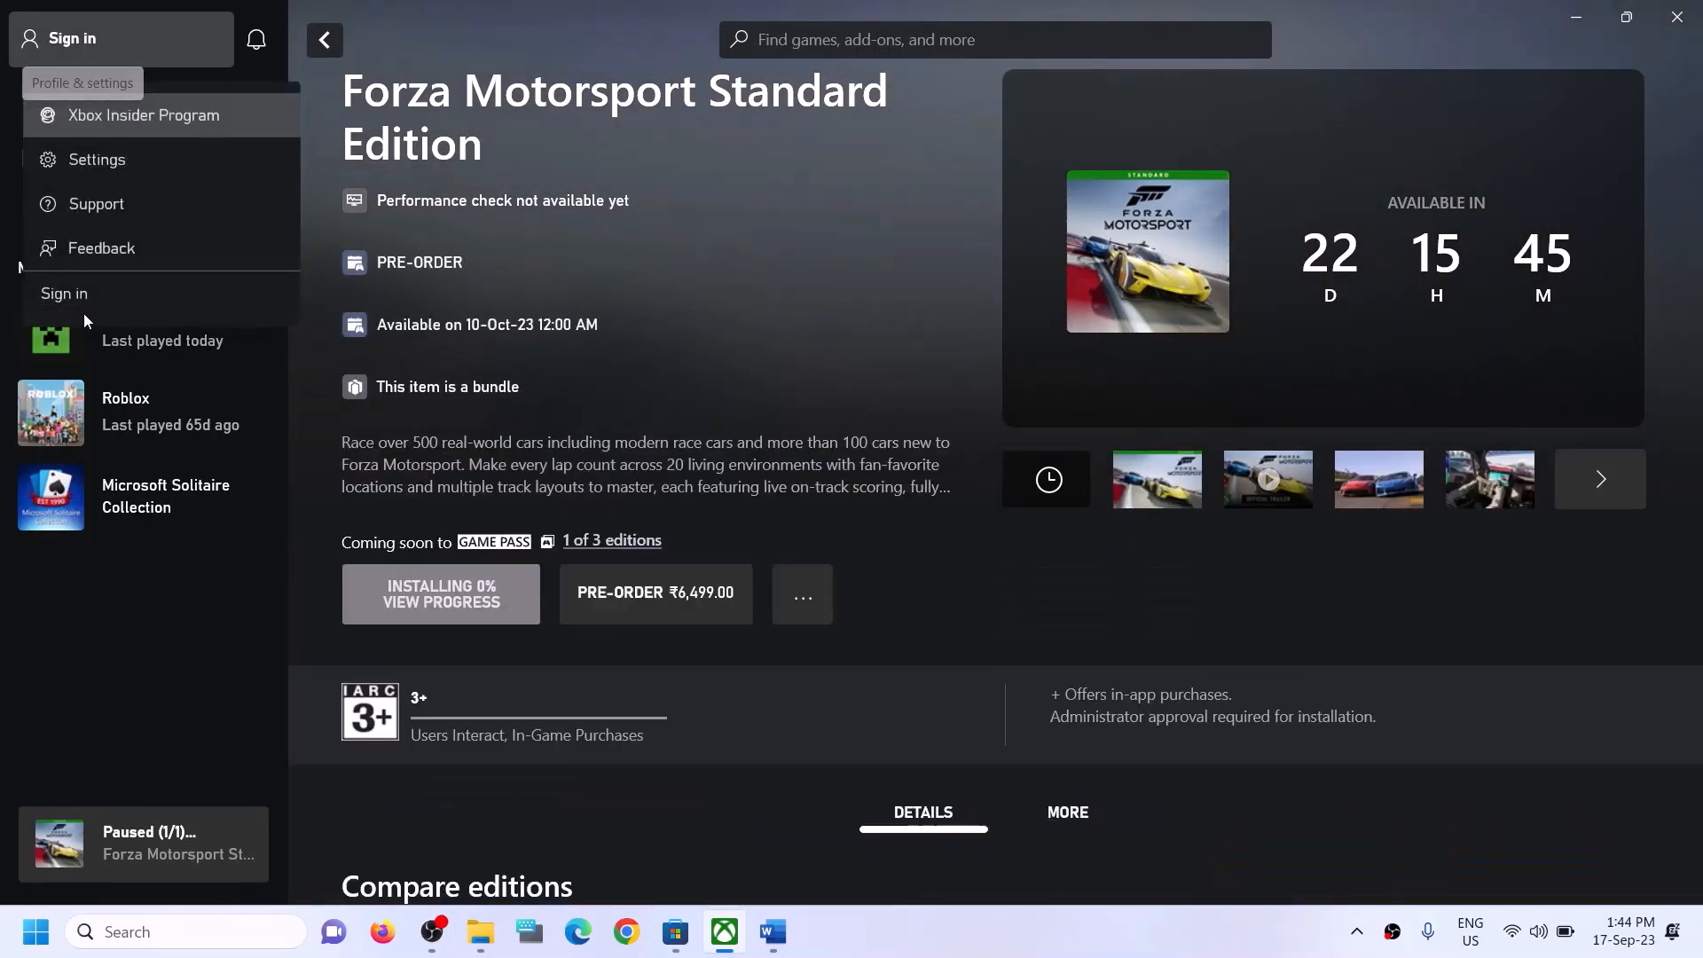
click(61, 296)
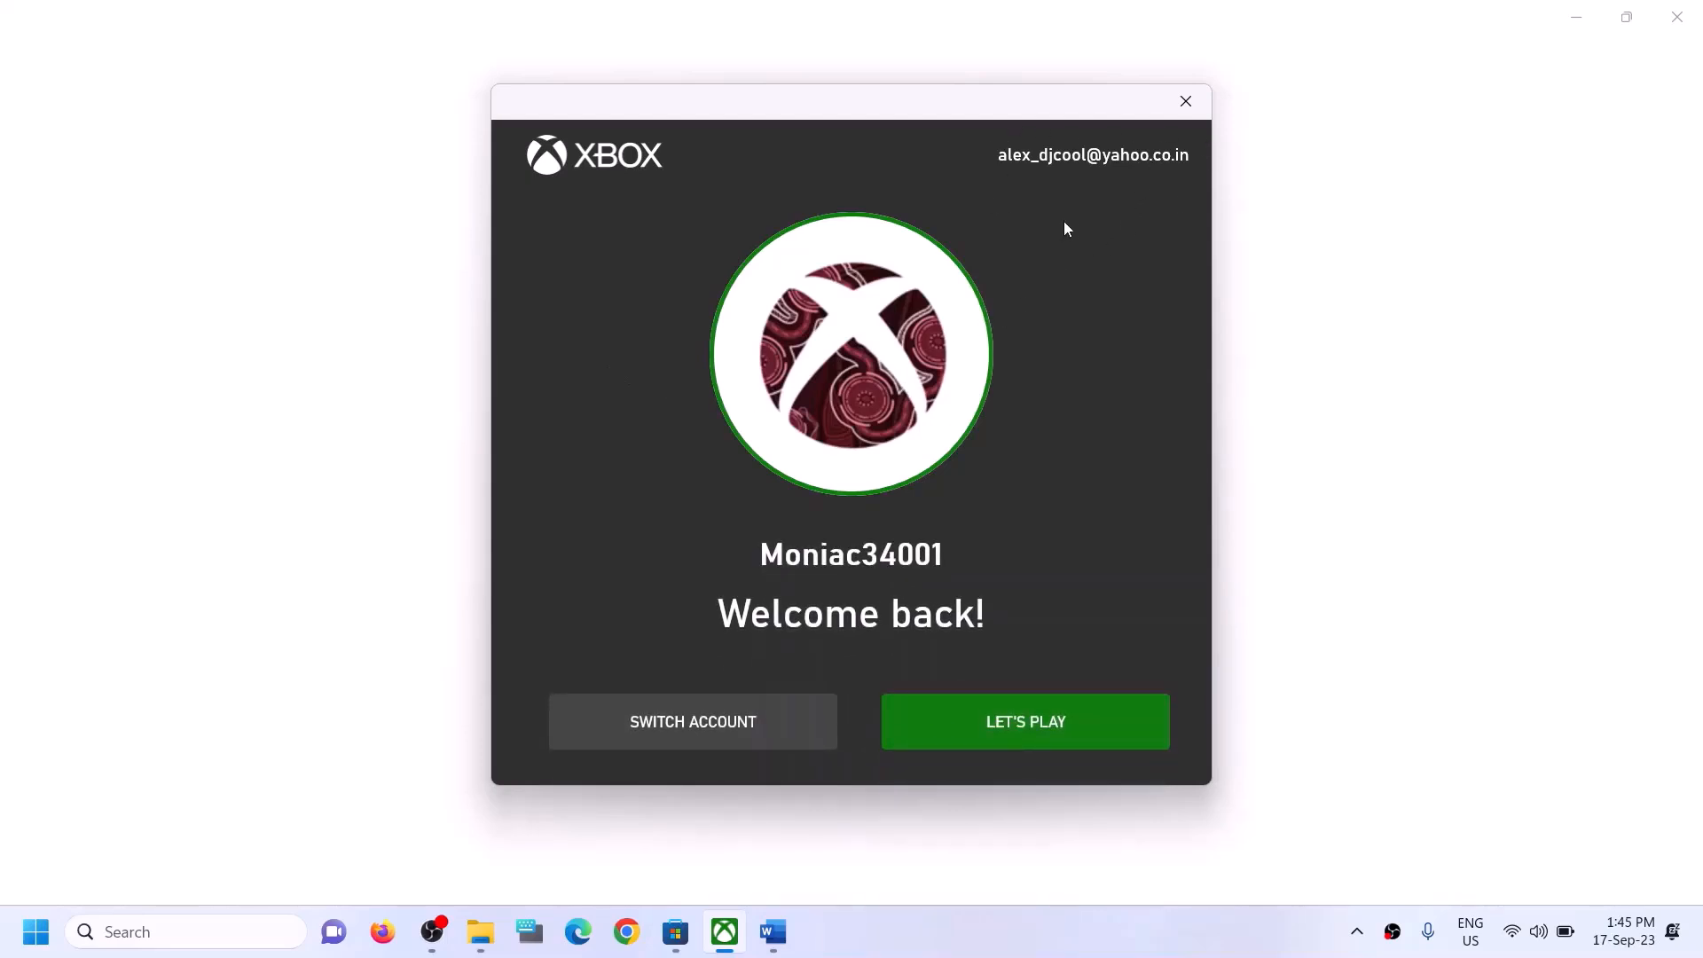
click(679, 720)
click(770, 408)
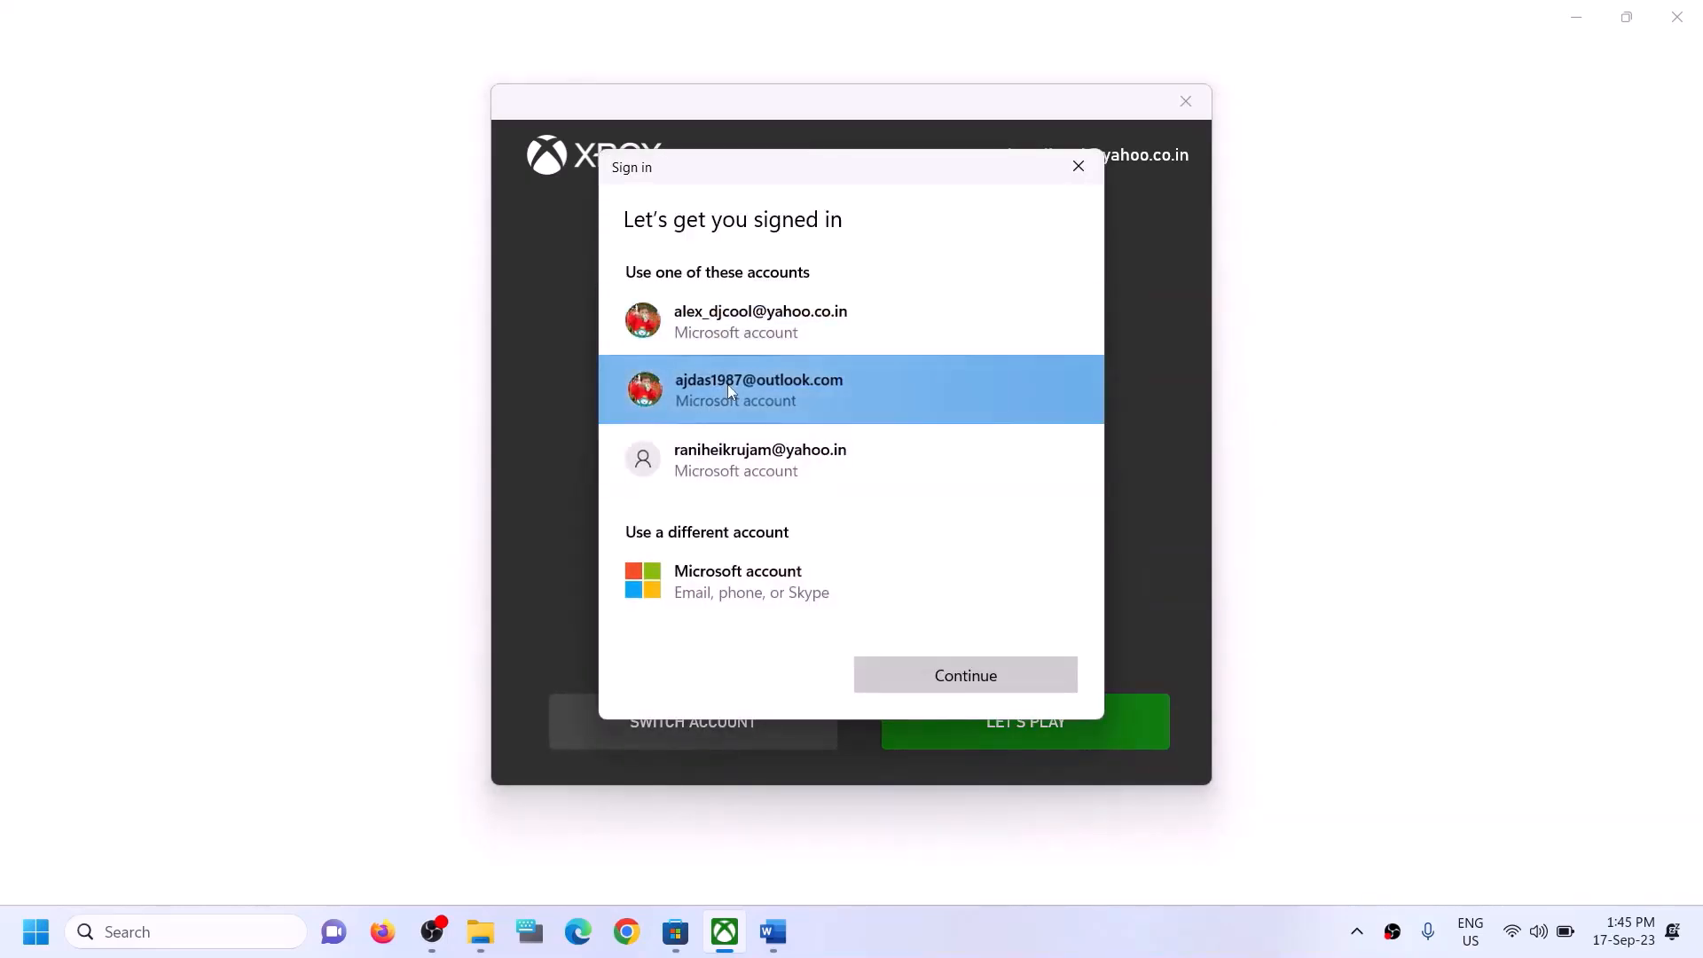
click(980, 689)
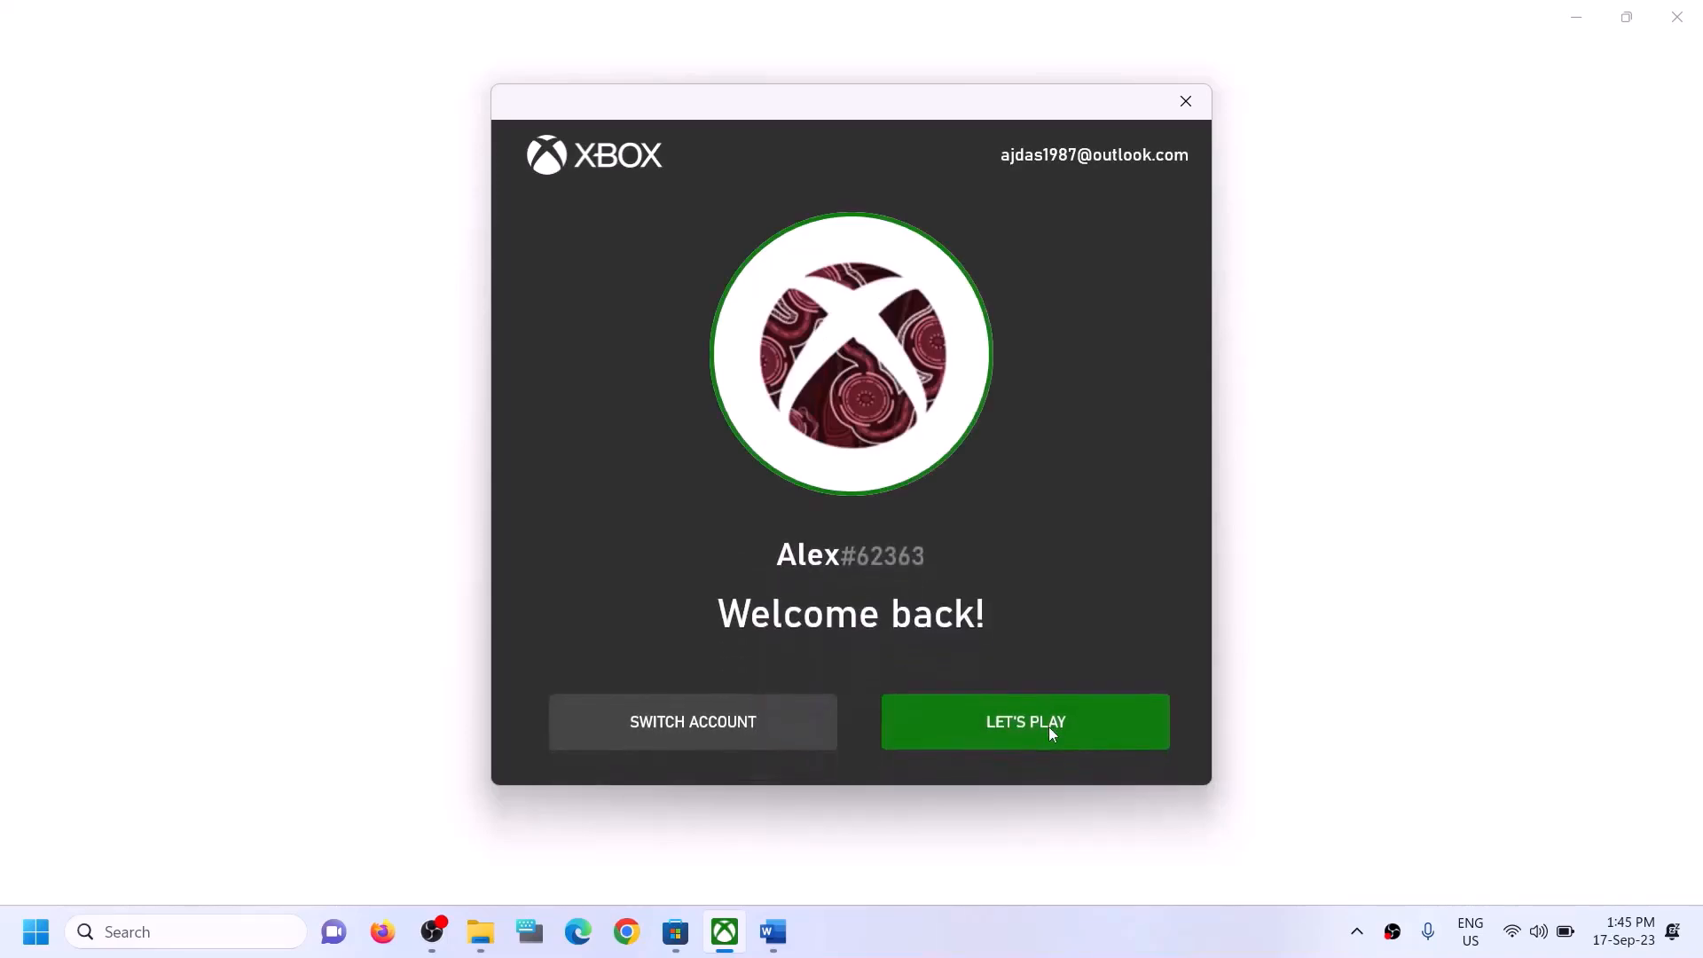
click(959, 725)
Highlight the Step 2 advice in Word on installing from the Microsoft Store library, and open the library in Microsoft Store.
click(772, 933)
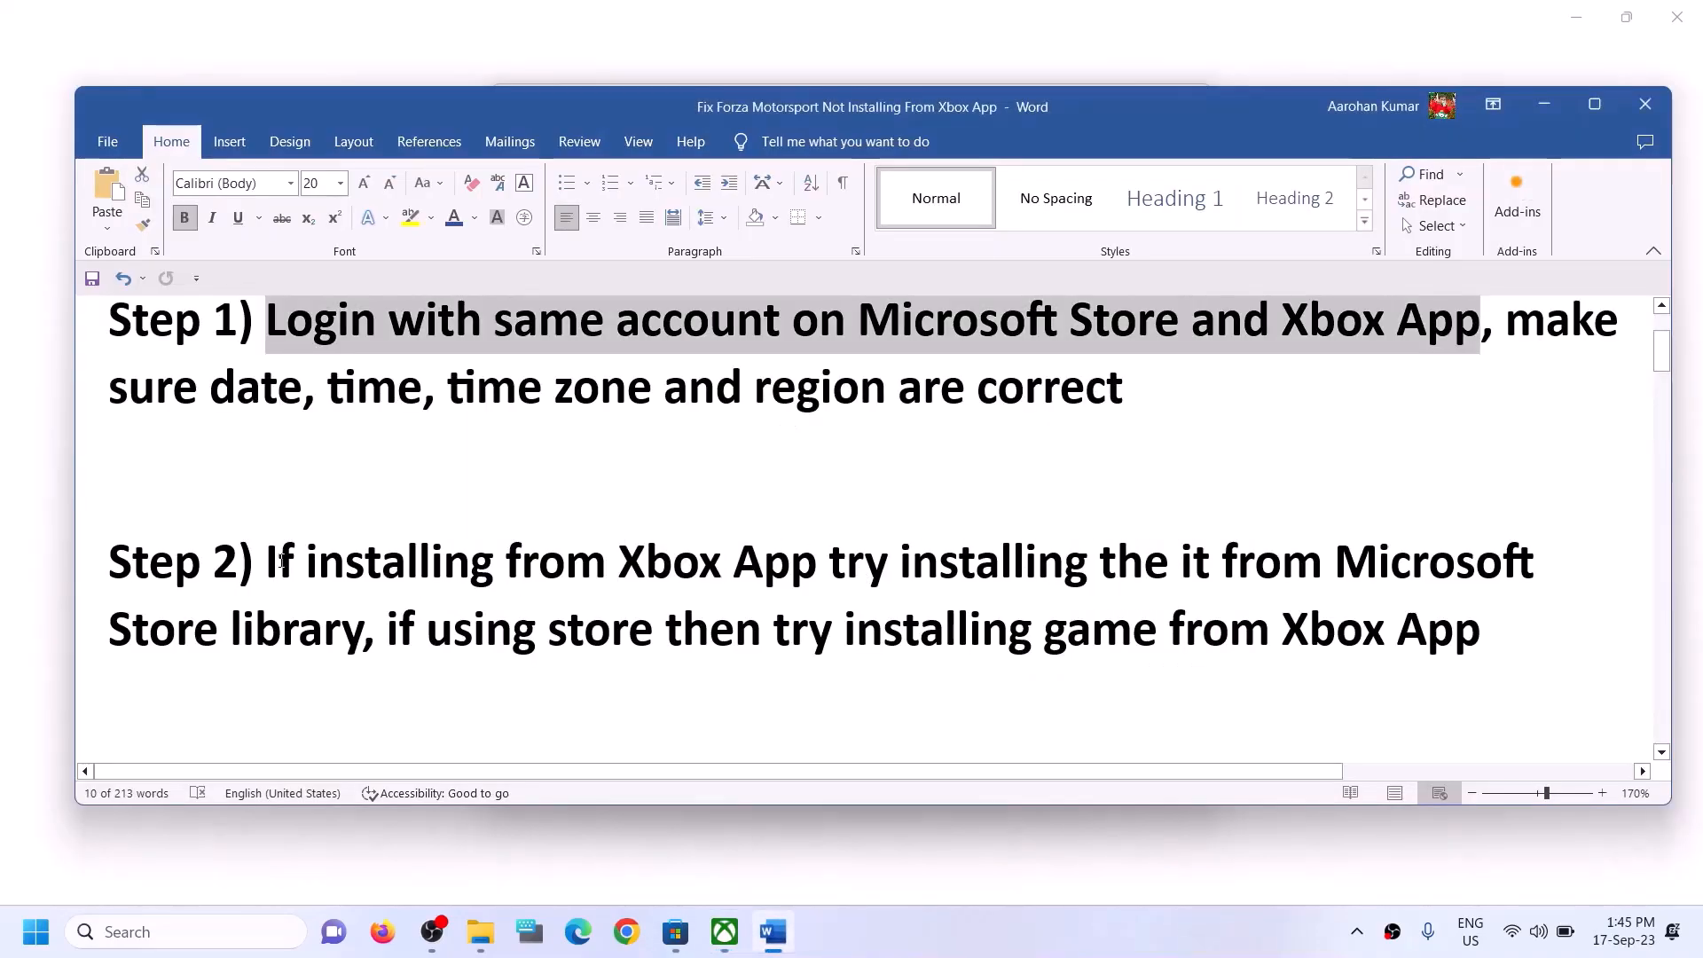
drag(271, 563, 364, 632)
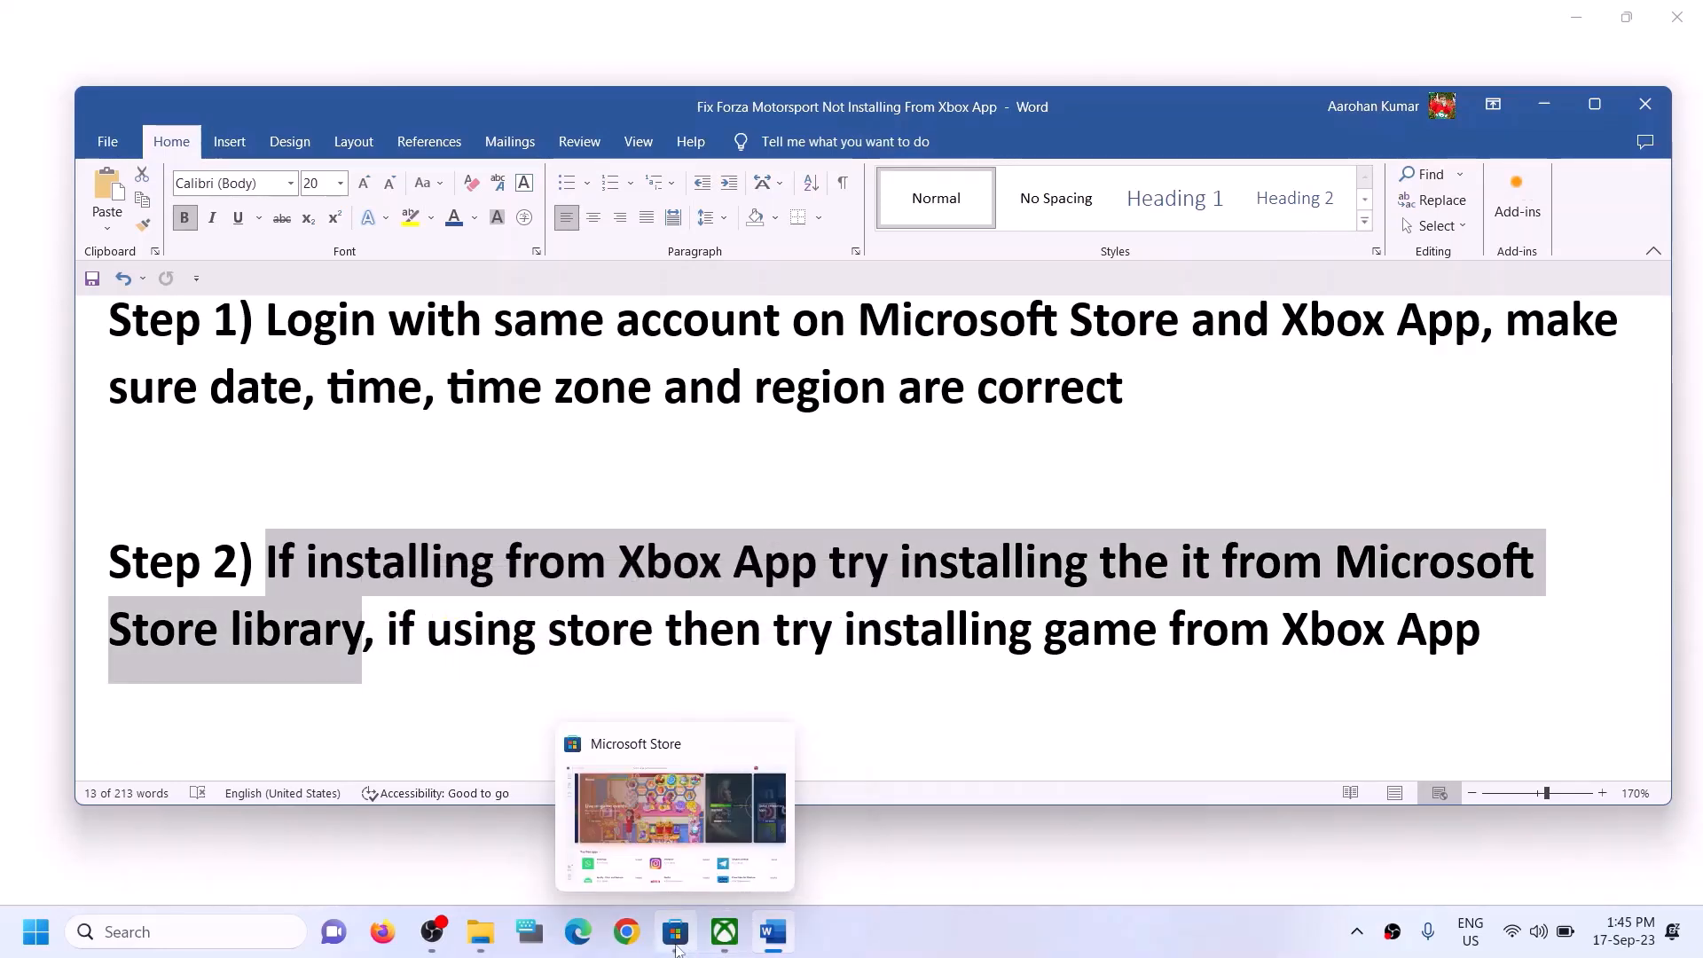
click(676, 931)
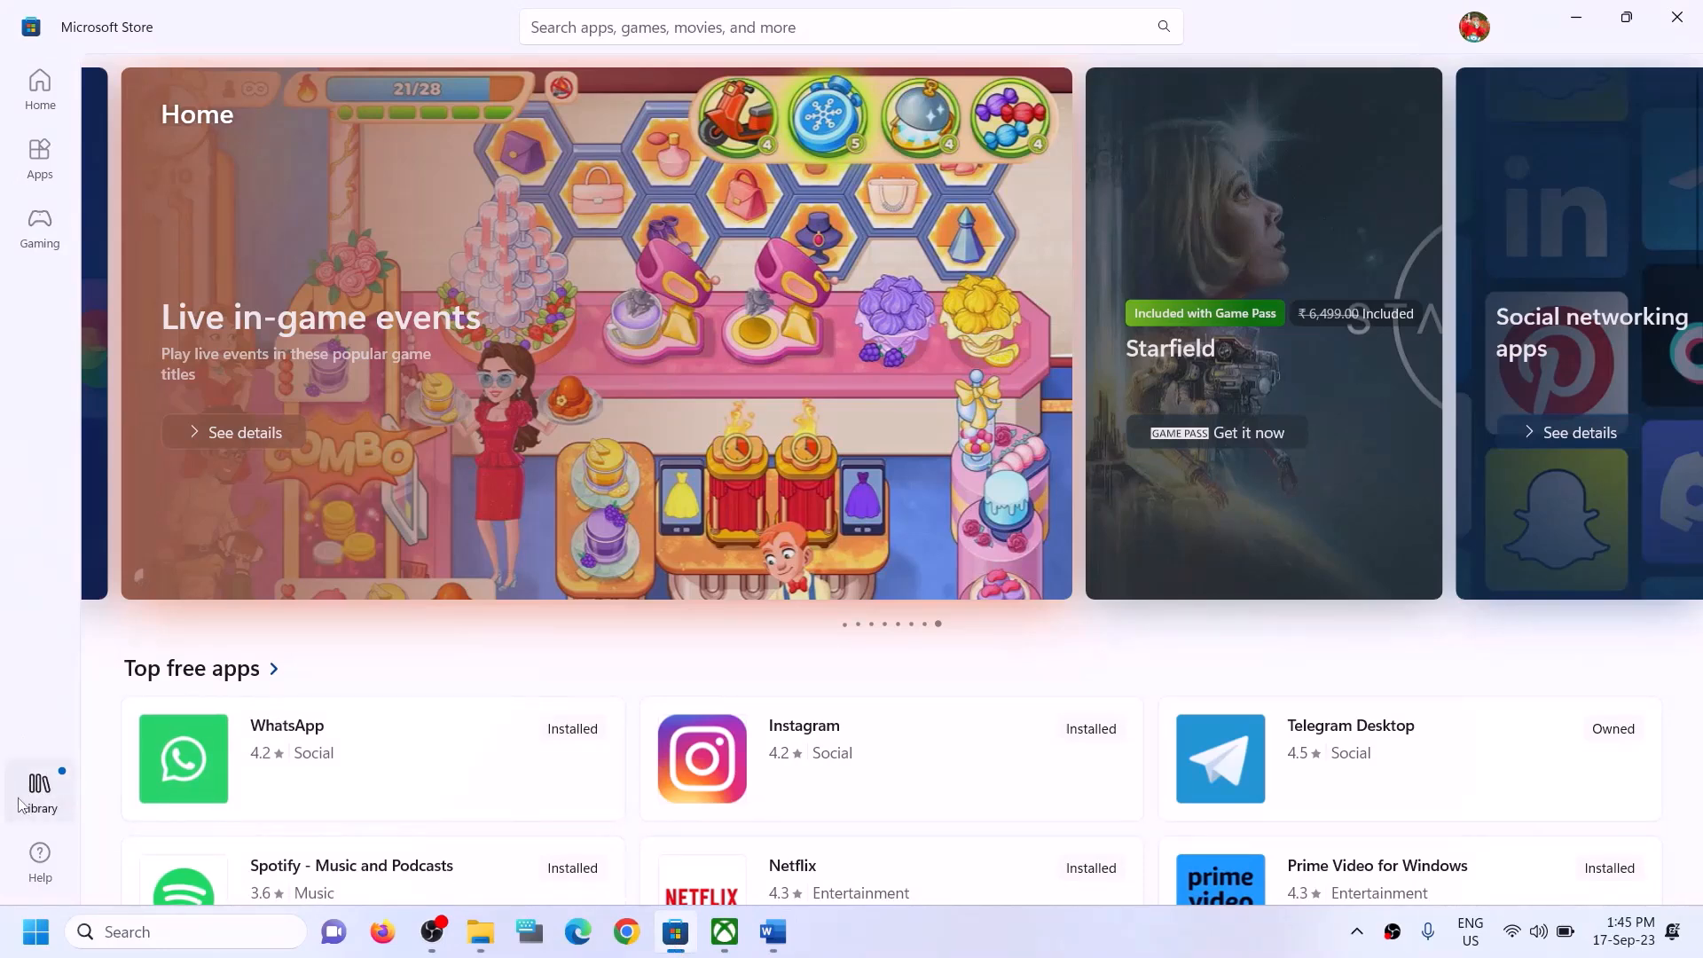
click(45, 797)
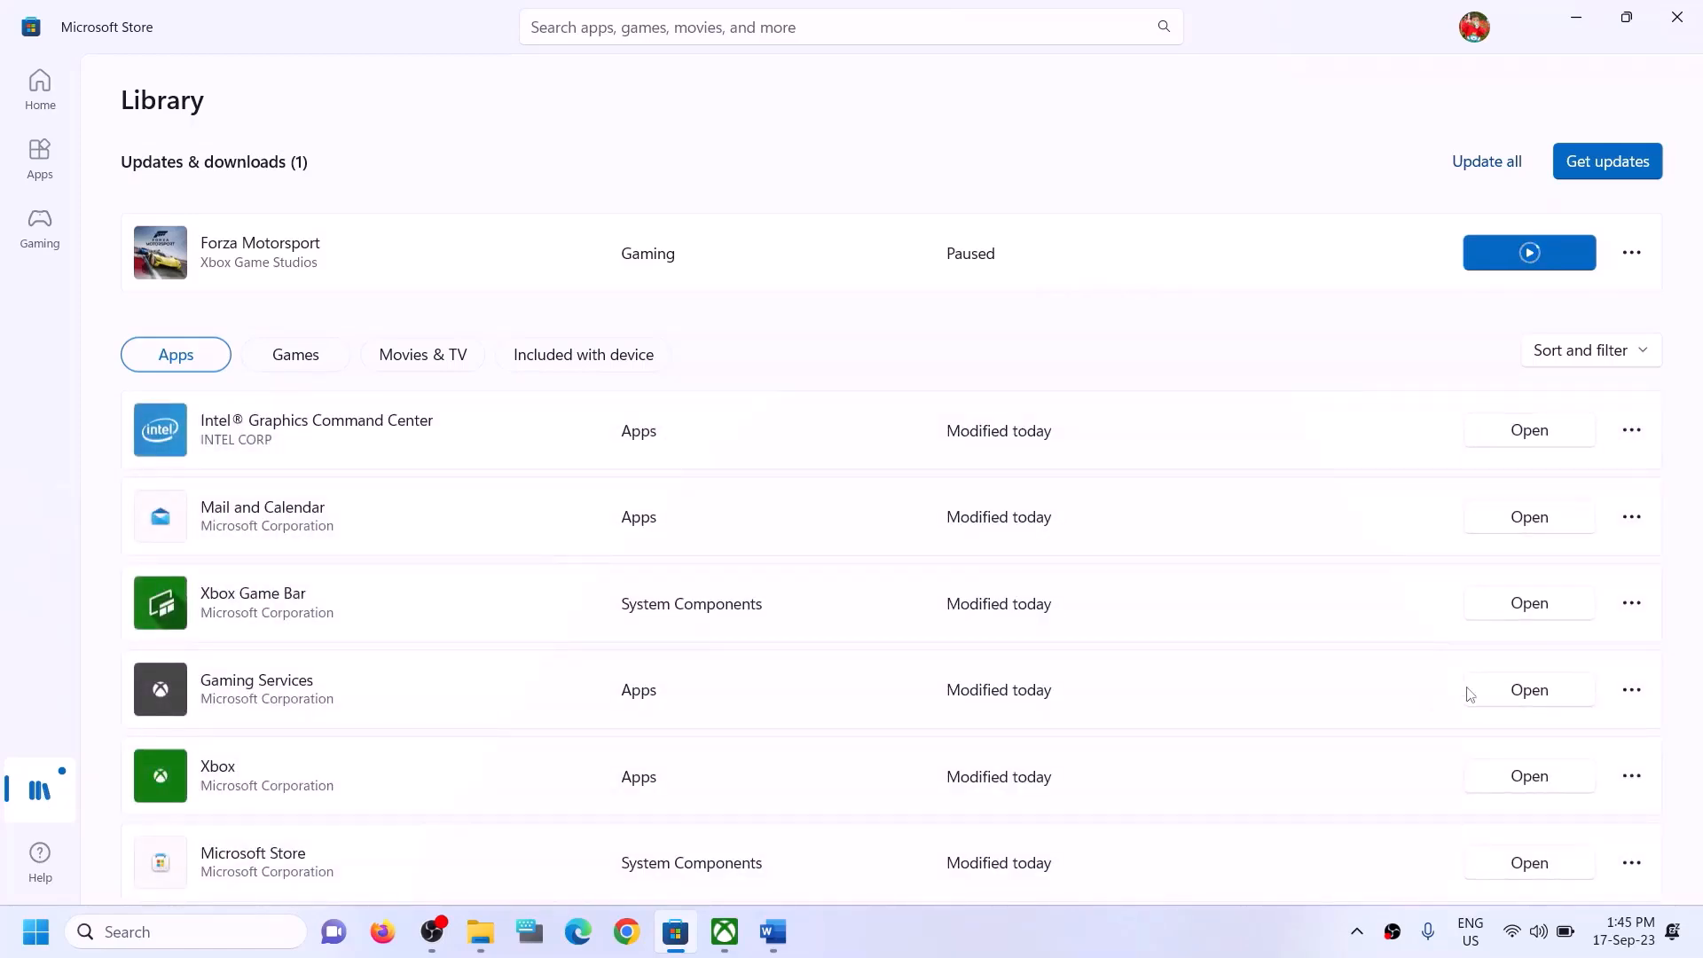
Check the Forza Motorsport page in the Xbox app, and try to resume the paused game in the Microsoft Store library.
click(725, 931)
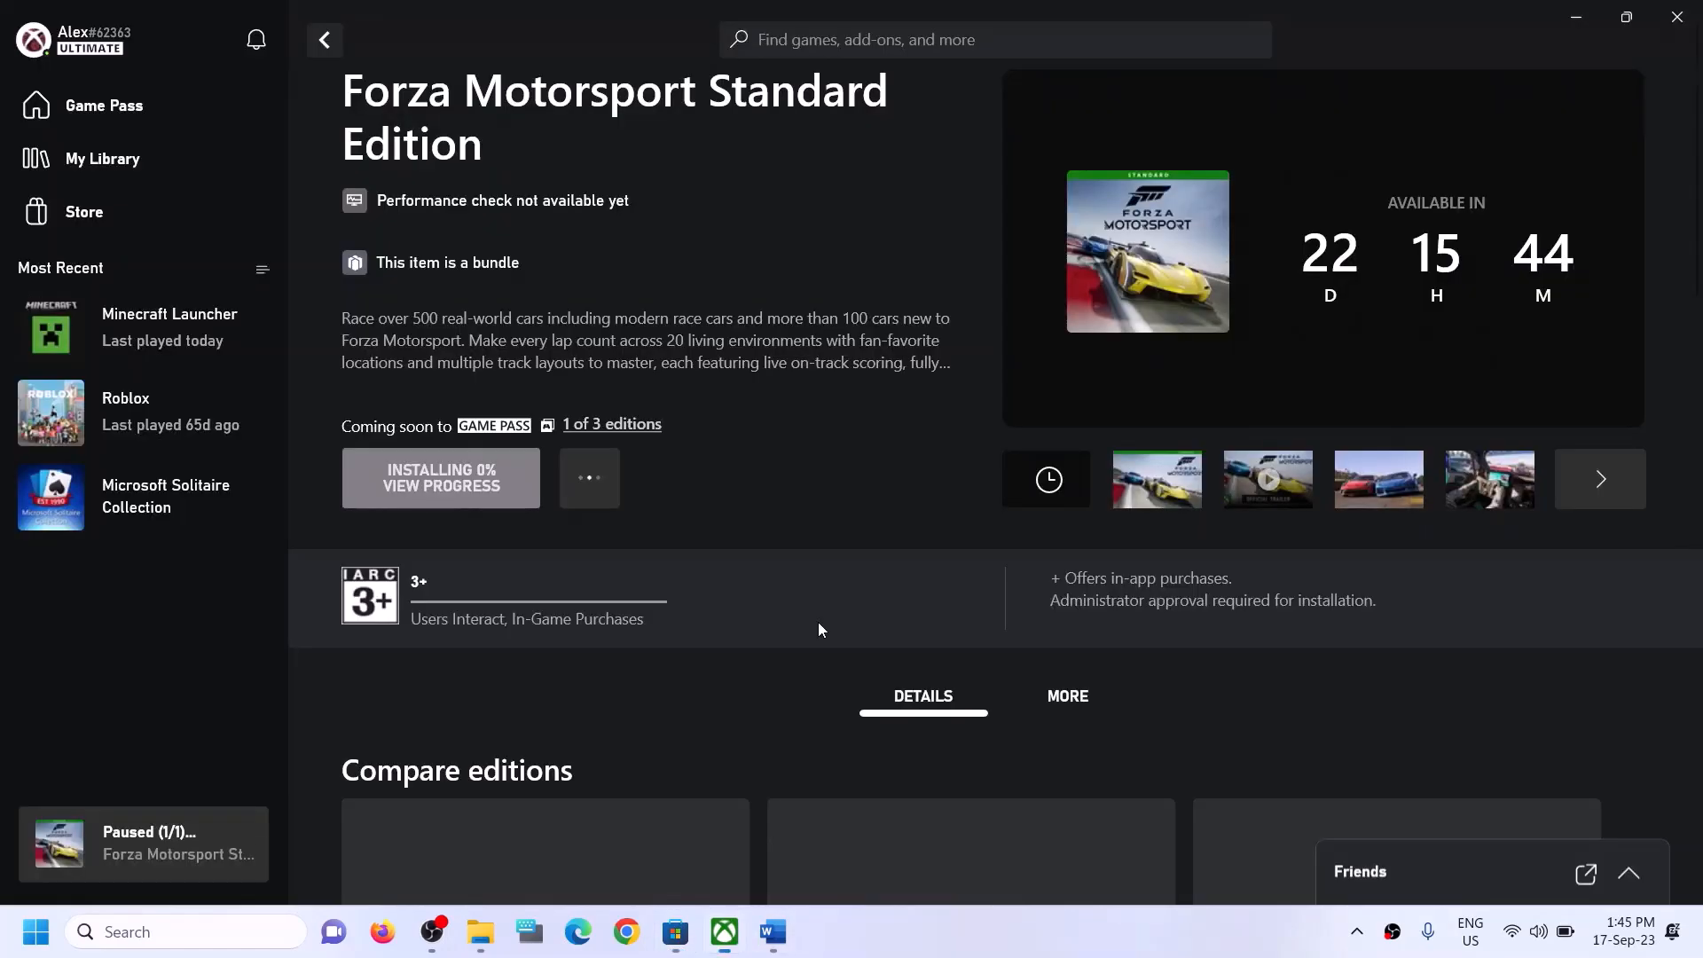
click(663, 938)
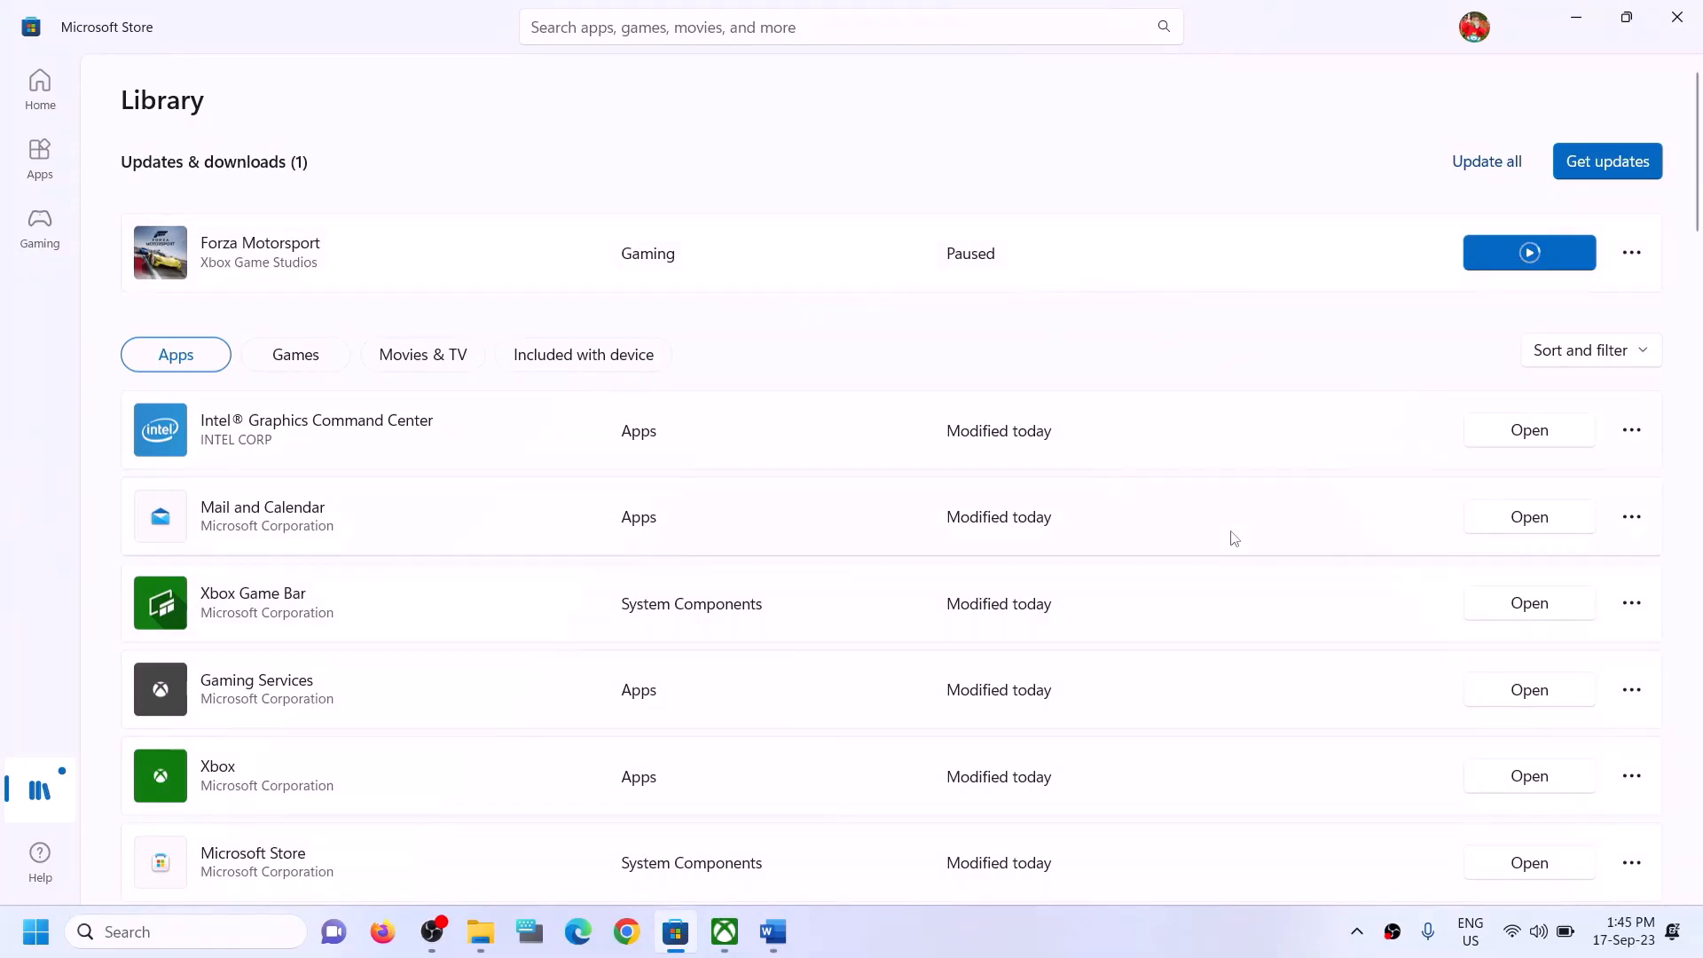
scroll(1232, 536, down, 10)
scroll(1224, 703, up, 10)
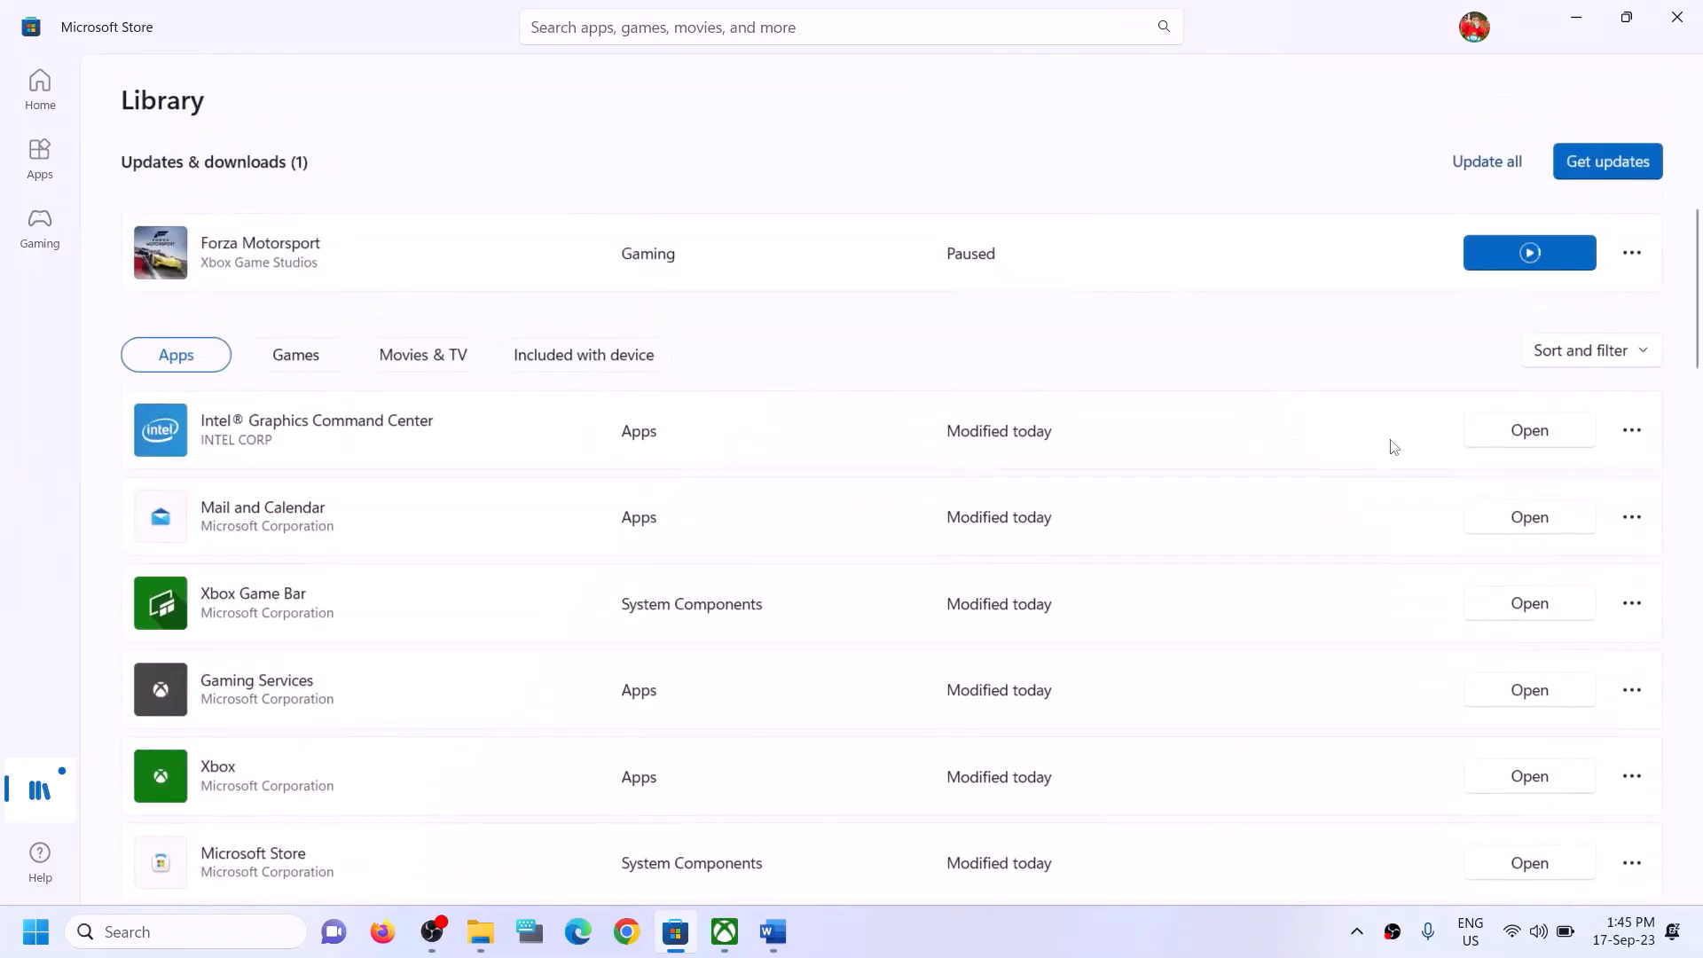
click(1539, 256)
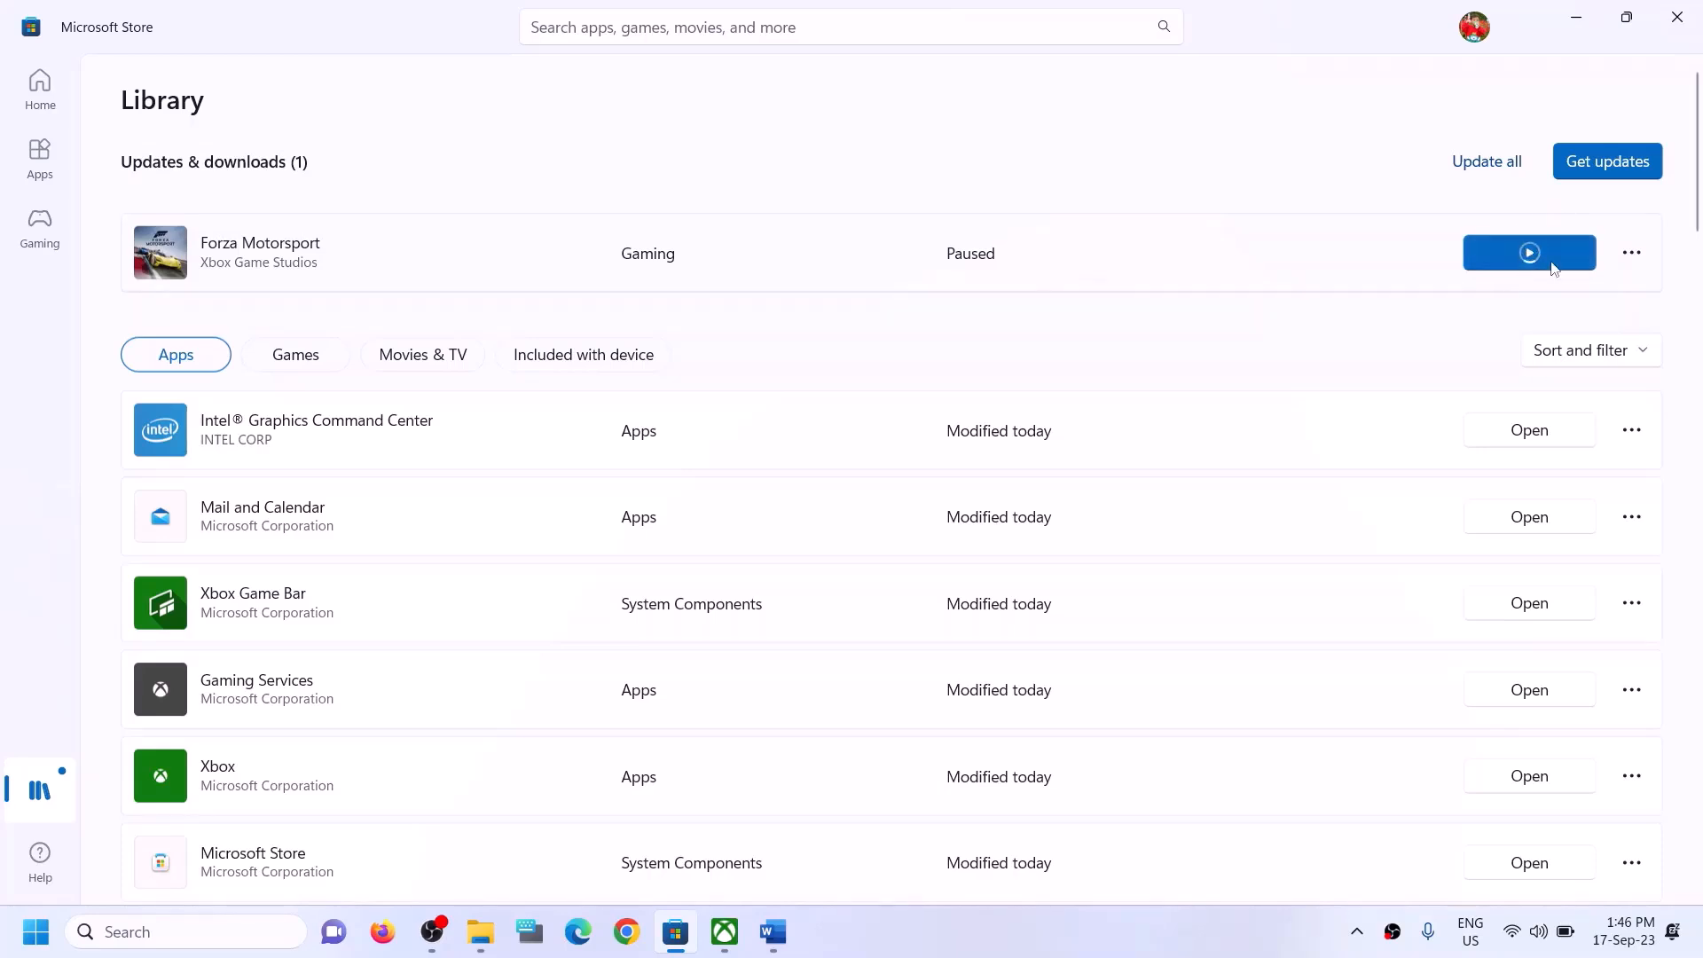
Highlight the second half of Step 2 in the Word document, about installing the game from the Xbox App instead of the store.
click(773, 932)
drag(390, 625, 1097, 623)
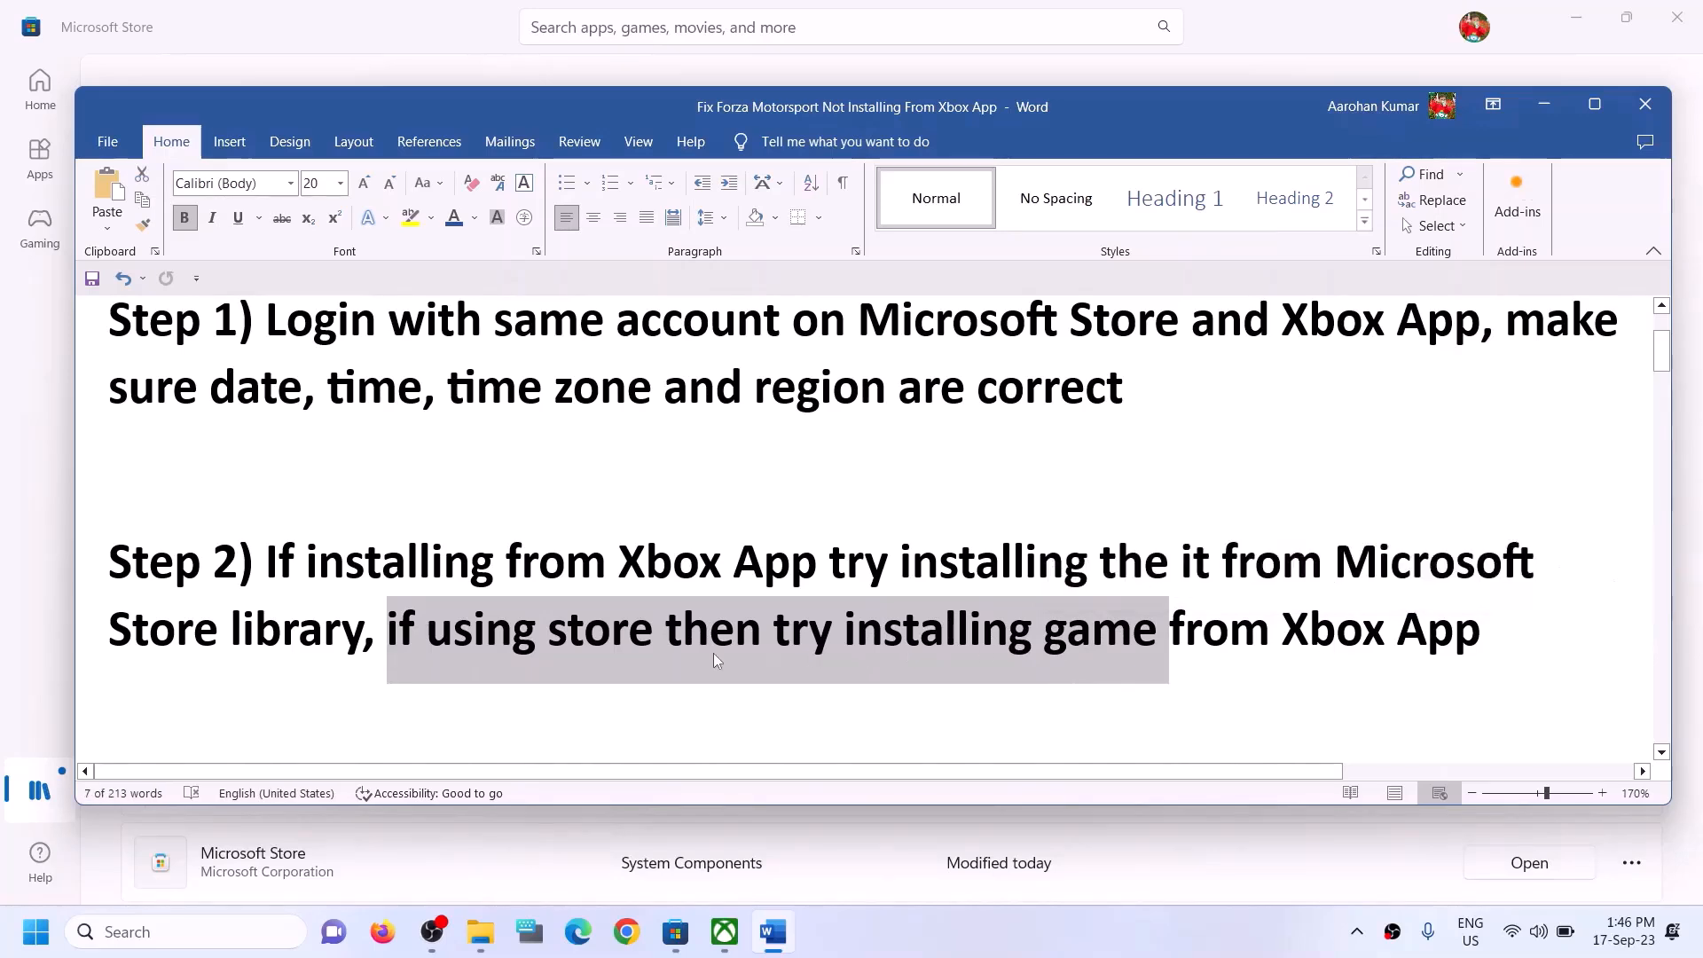
click(654, 630)
drag(391, 630, 665, 630)
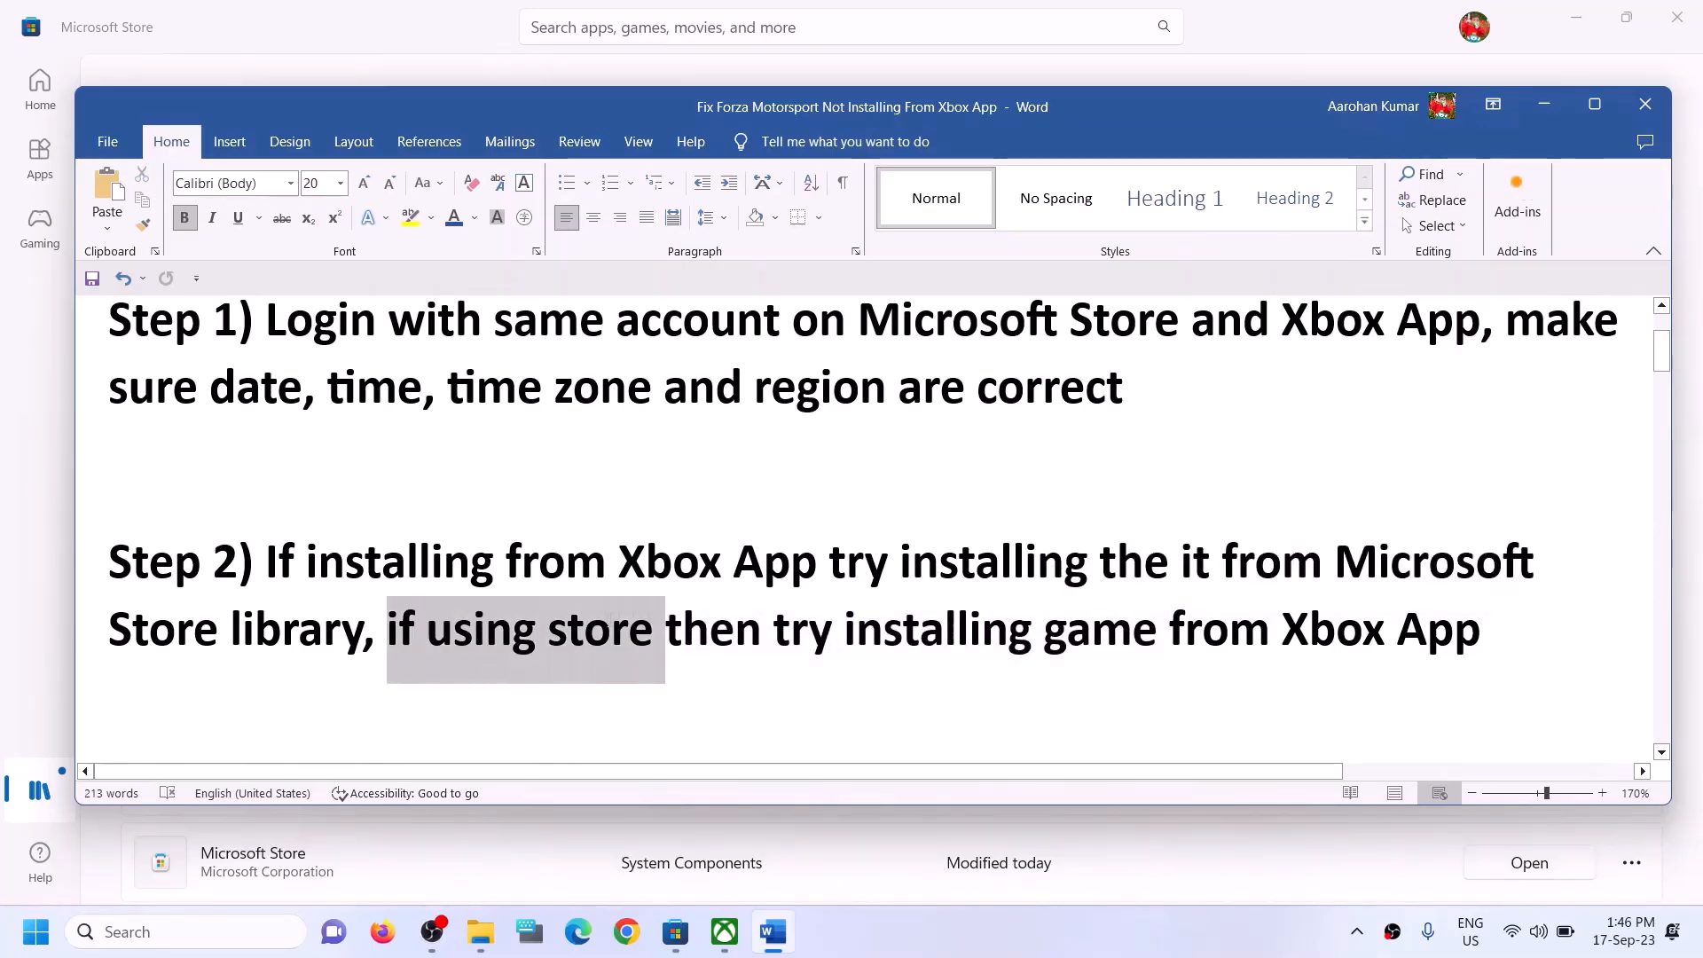
drag(844, 630, 1481, 630)
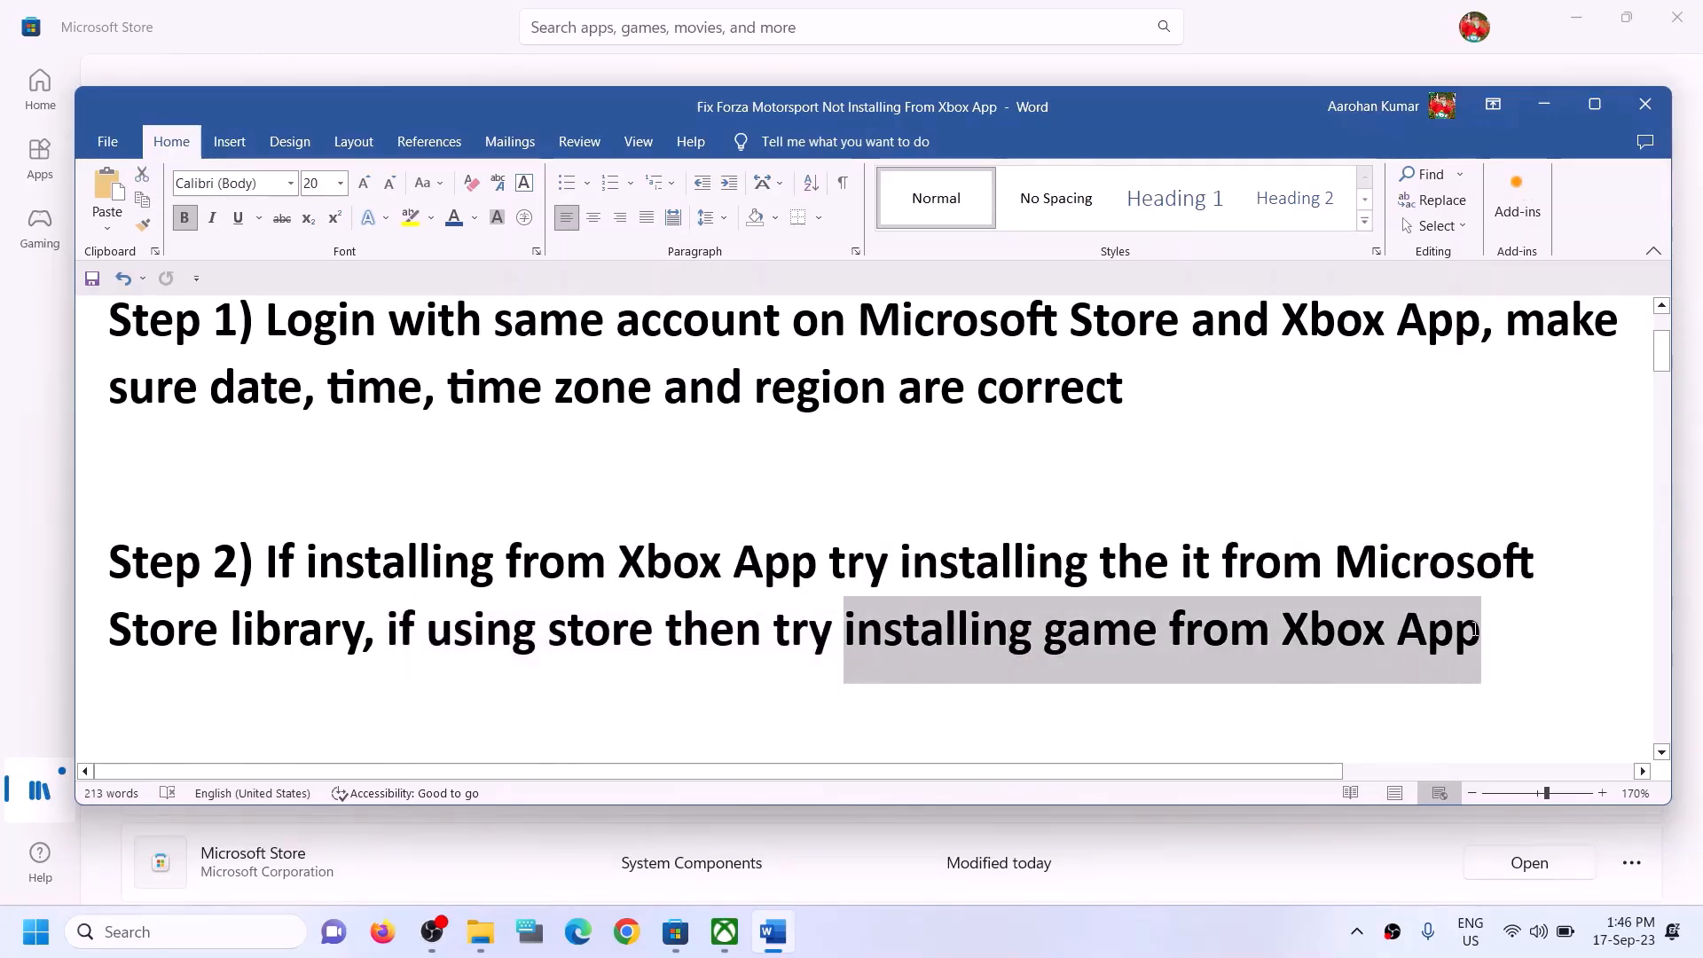
click(612, 632)
Switch to the Xbox app and search for "forza".
click(440, 27)
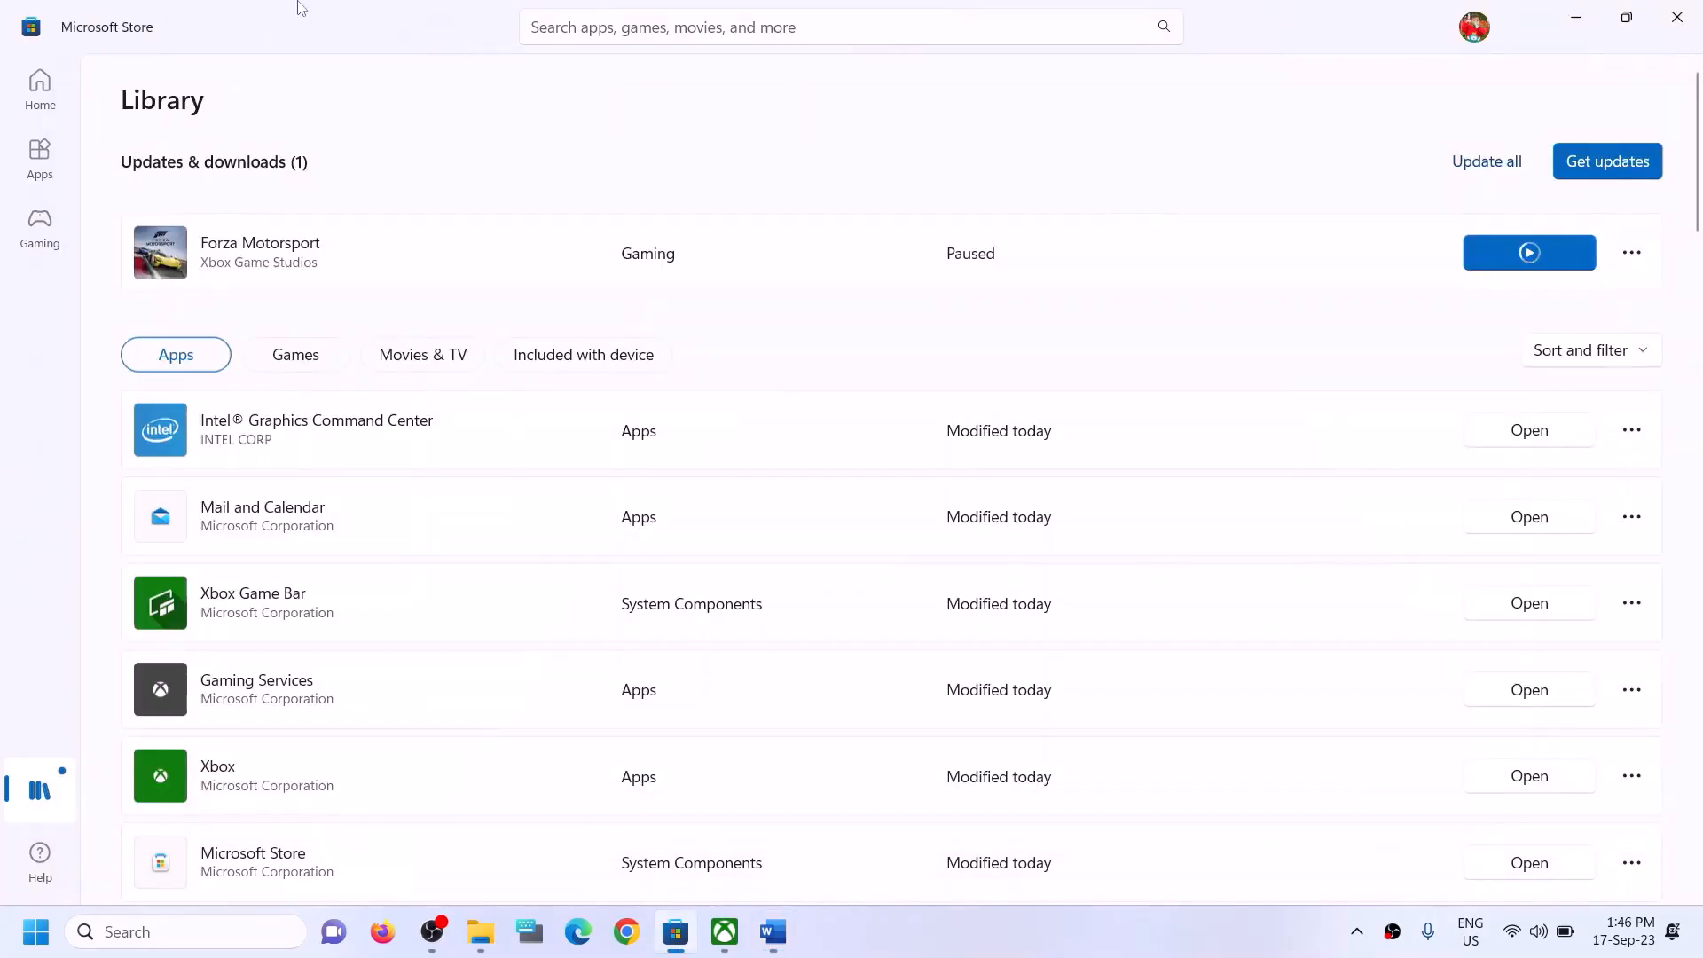
click(724, 931)
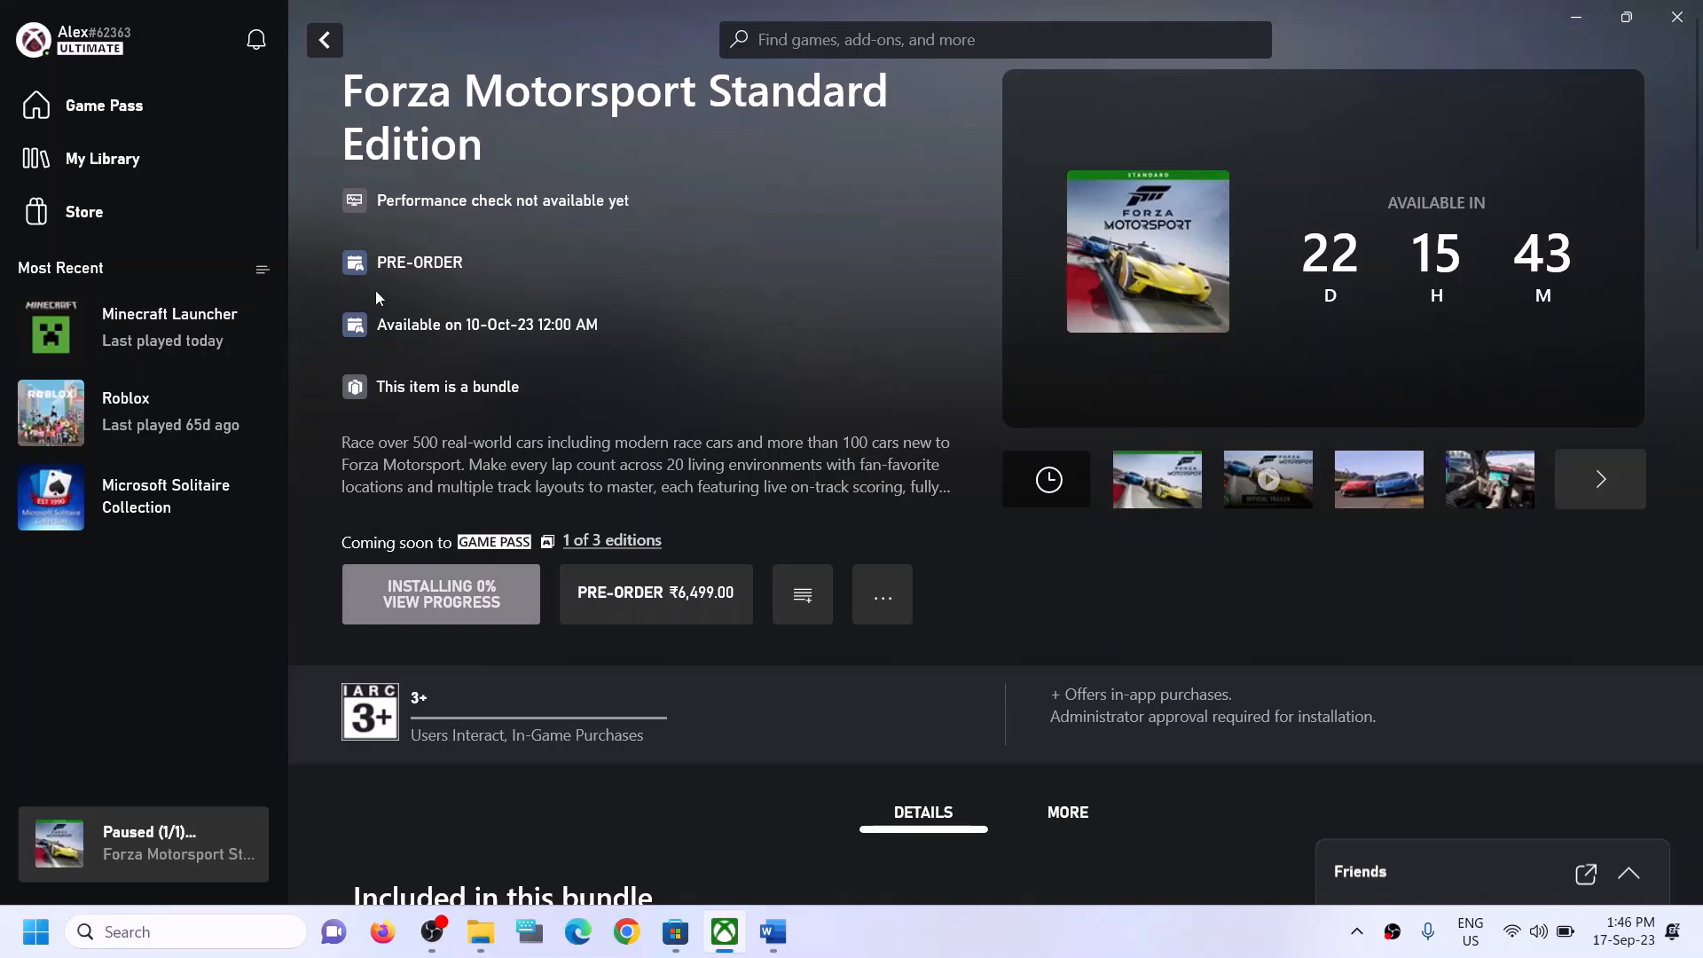
click(881, 37)
text(forza)
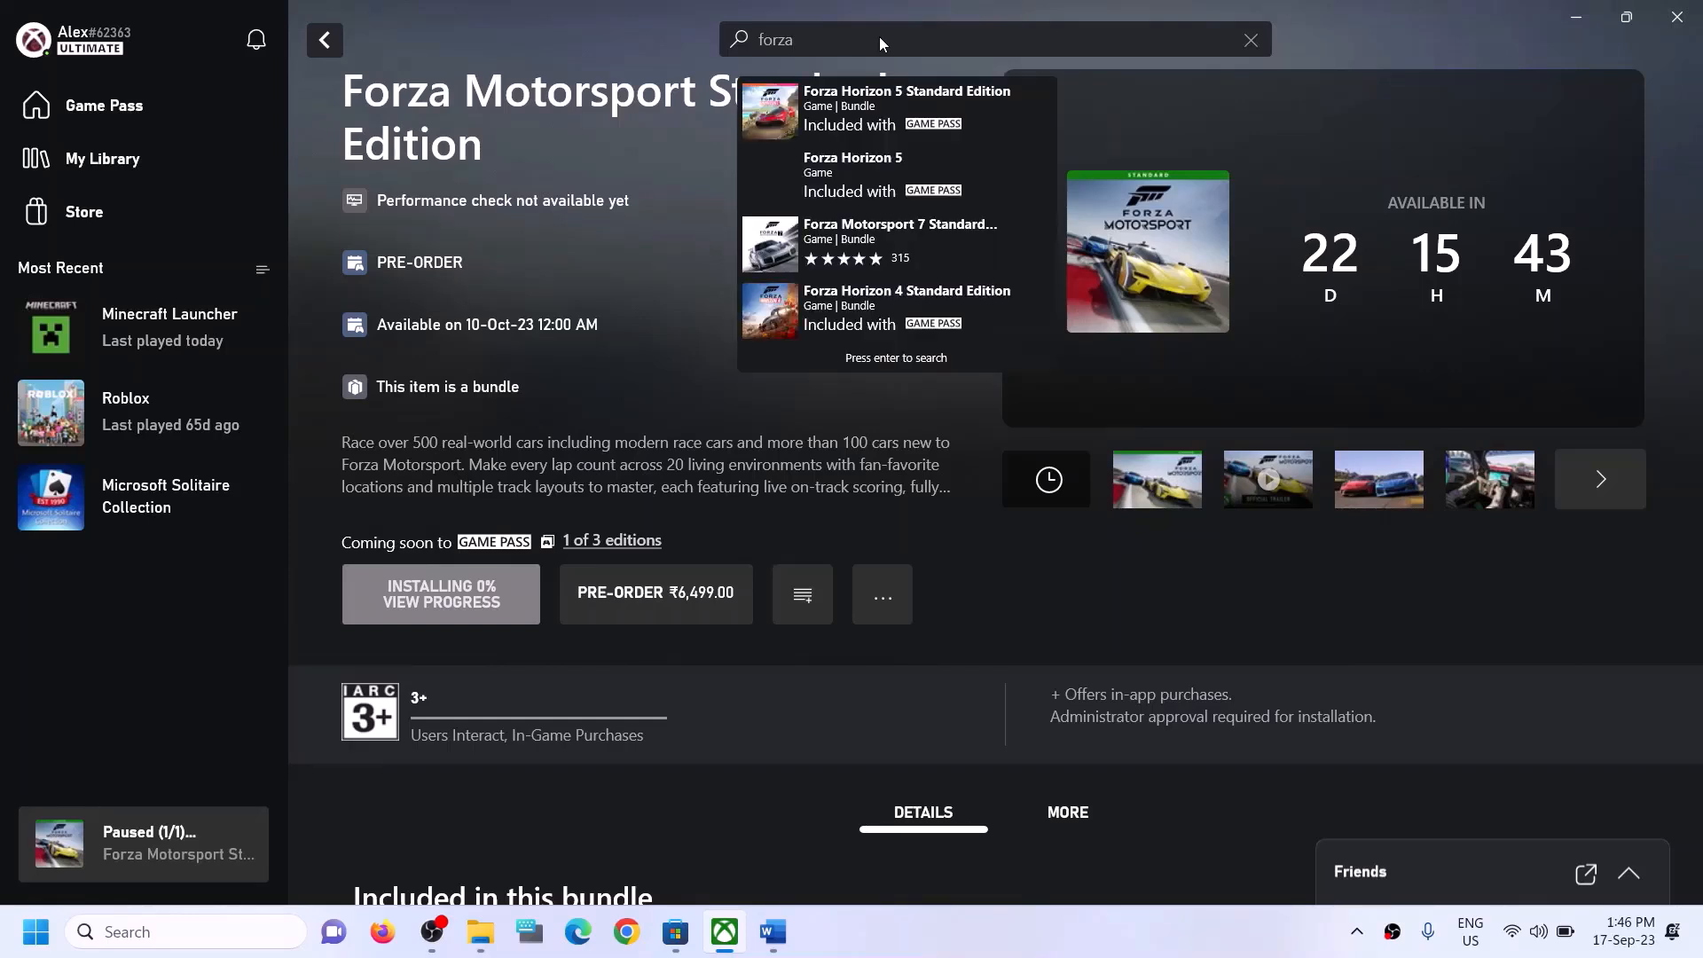
click(685, 388)
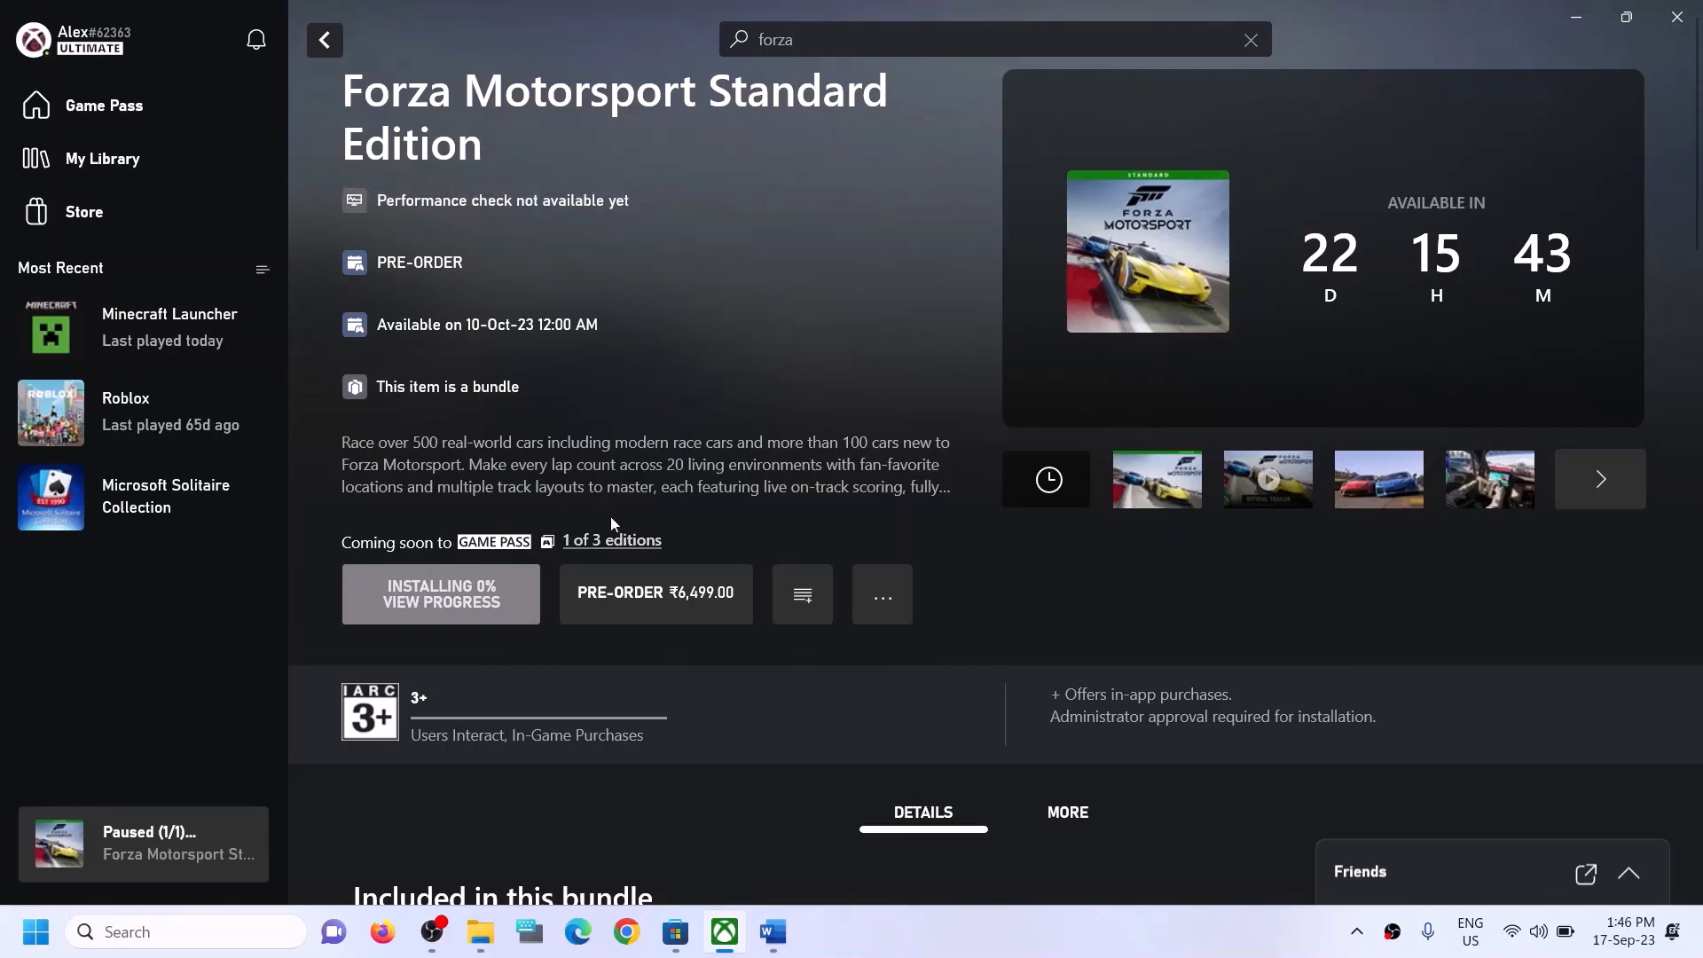
Search Windows for "xbox" to look up the Xbox app entry, and dismiss the search.
click(192, 932)
text(xbox)
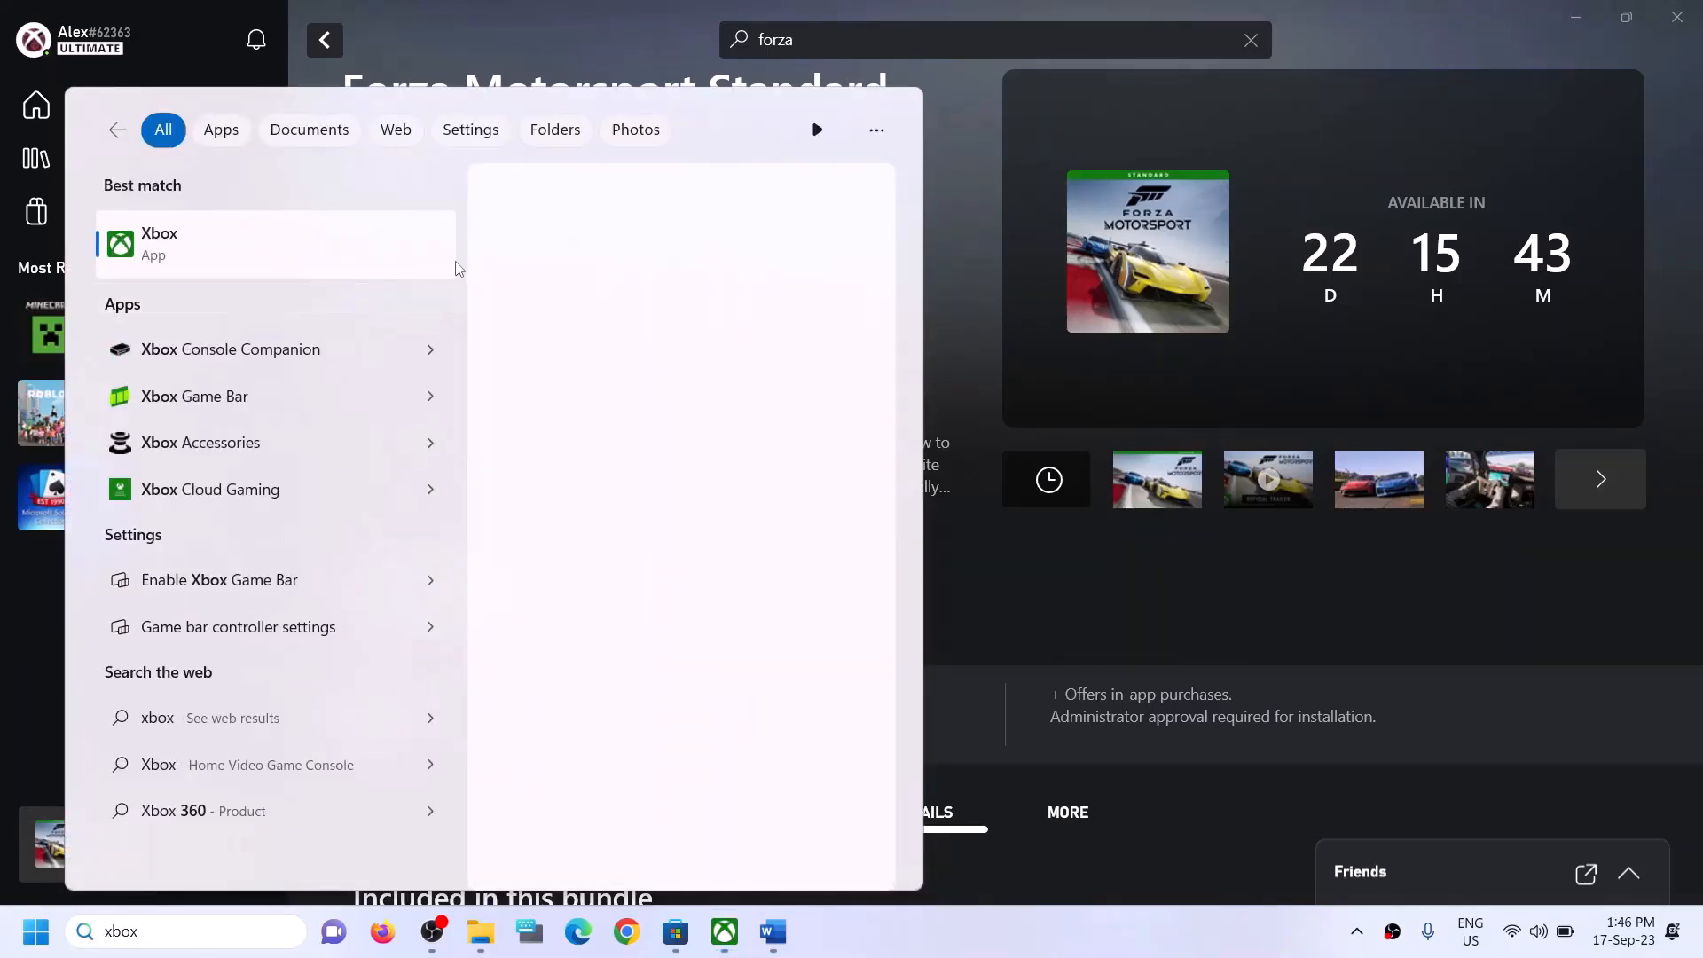
click(955, 226)
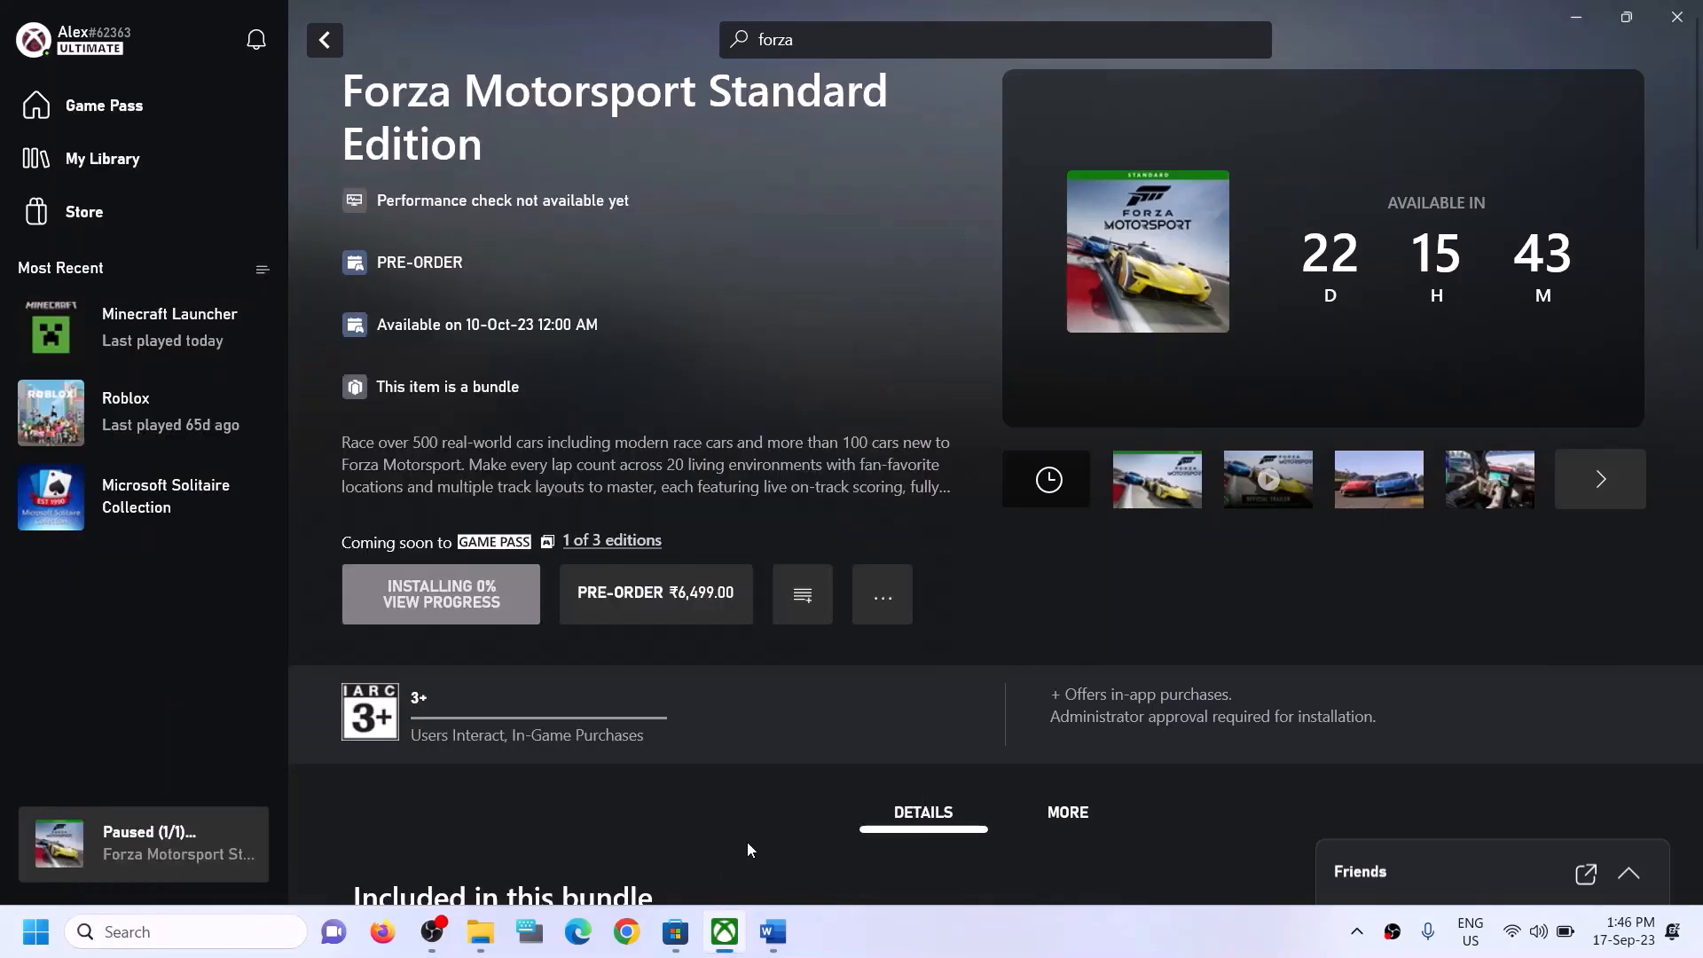
Copy the full Get-AppxPackage PowerShell command under Step 3 in the Word document.
click(773, 931)
scroll(630, 585, down, 4)
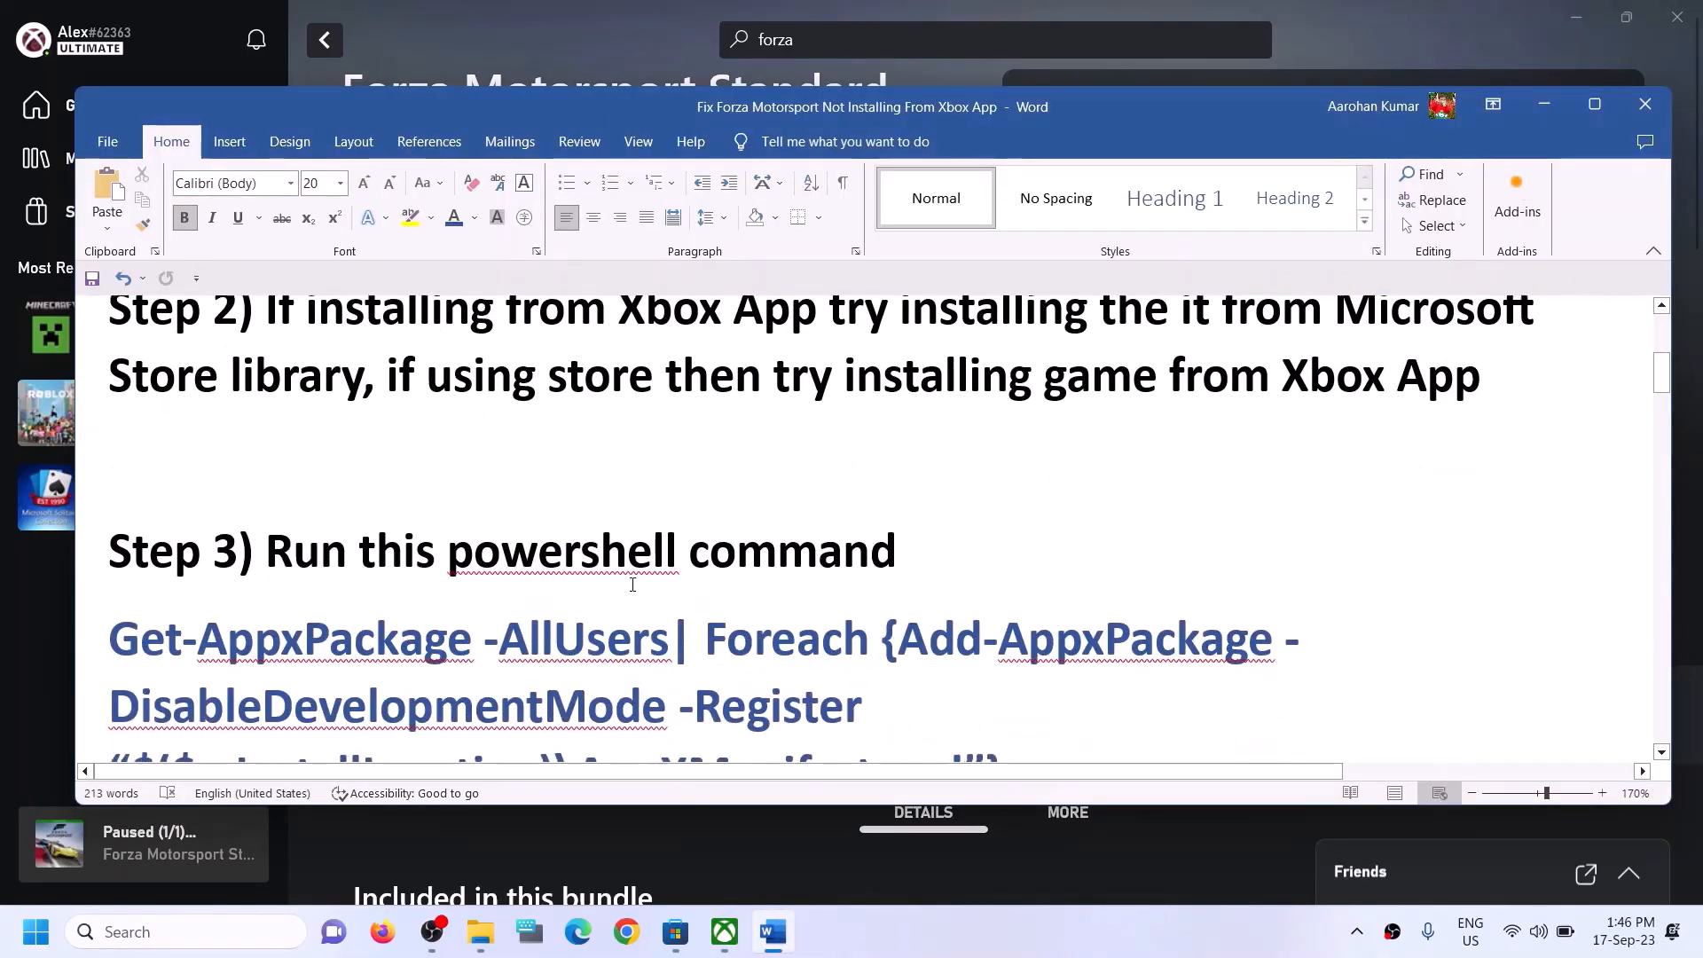
drag(1016, 667, 127, 530)
right_click(174, 561)
click(237, 295)
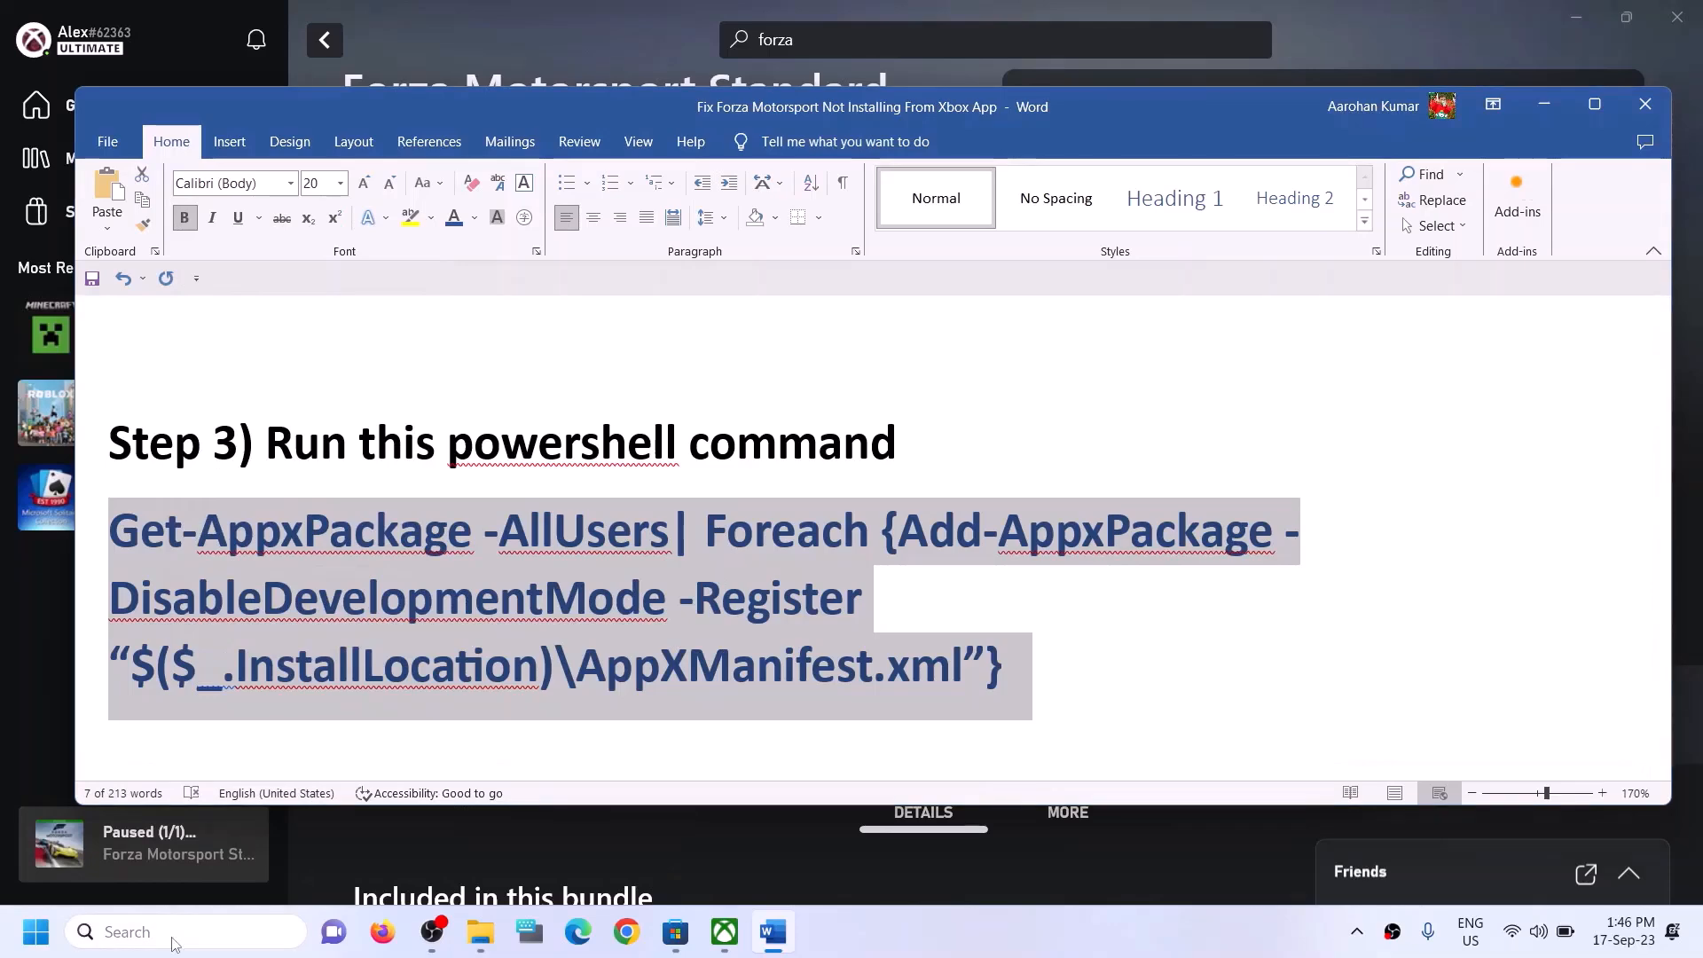
Open Windows PowerShell as administrator and run the copied Get-AppxPackage re-registration command in it.
click(174, 933)
text(power)
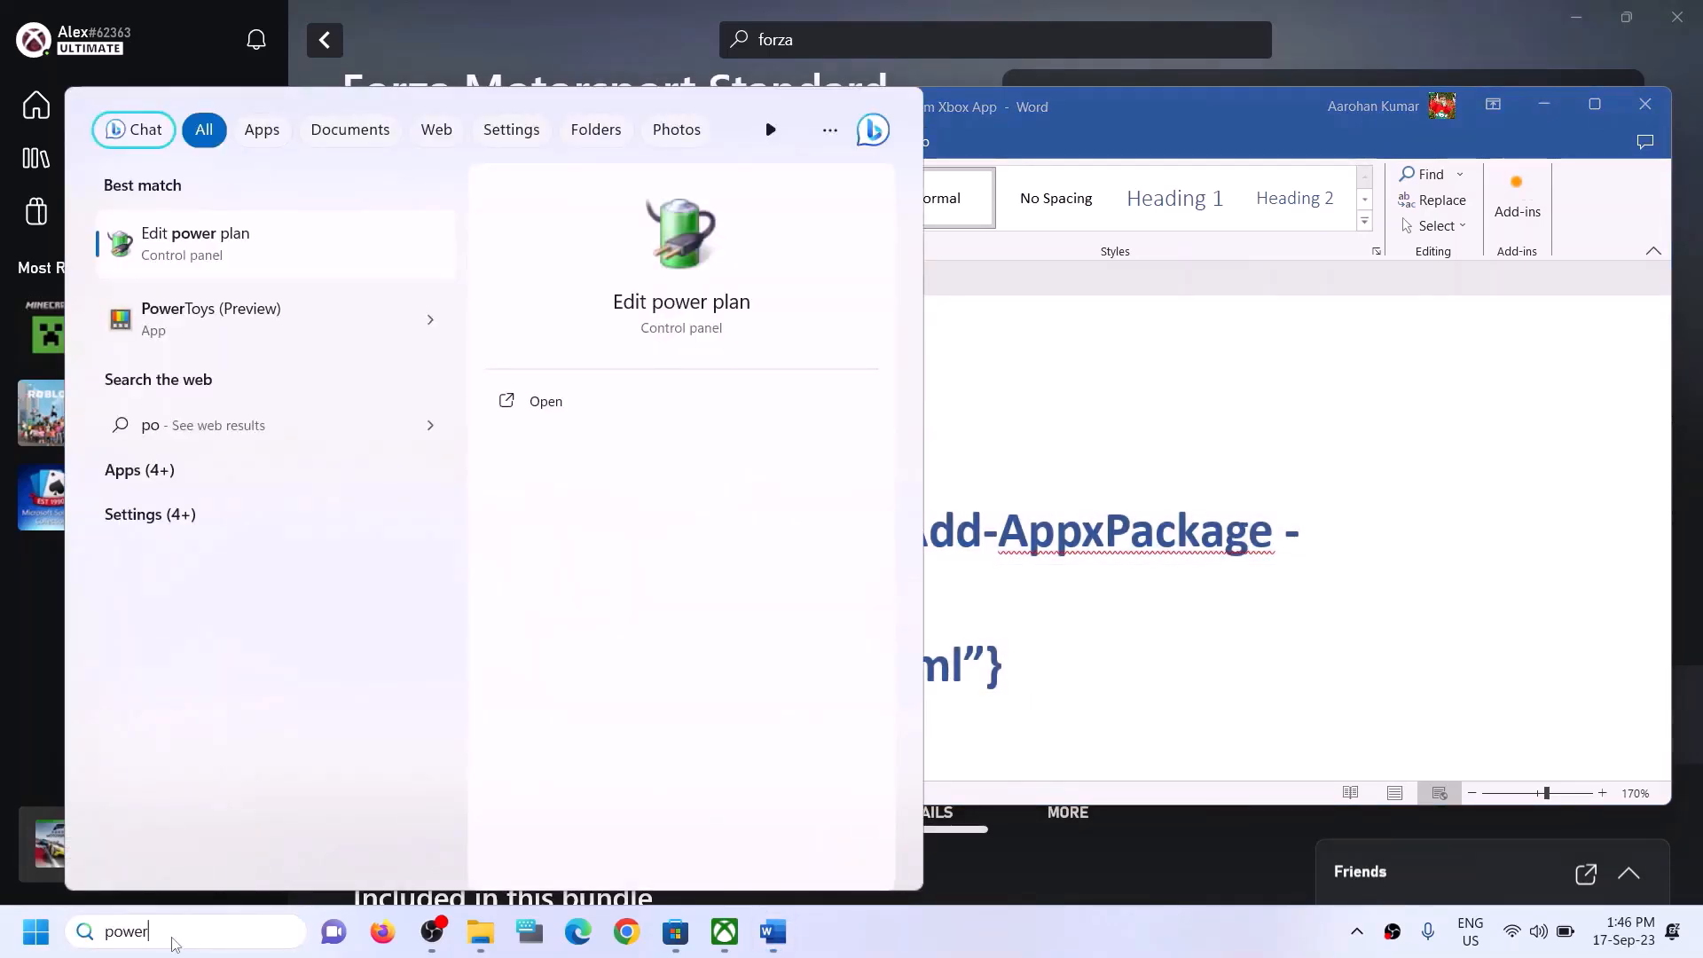
text(shell)
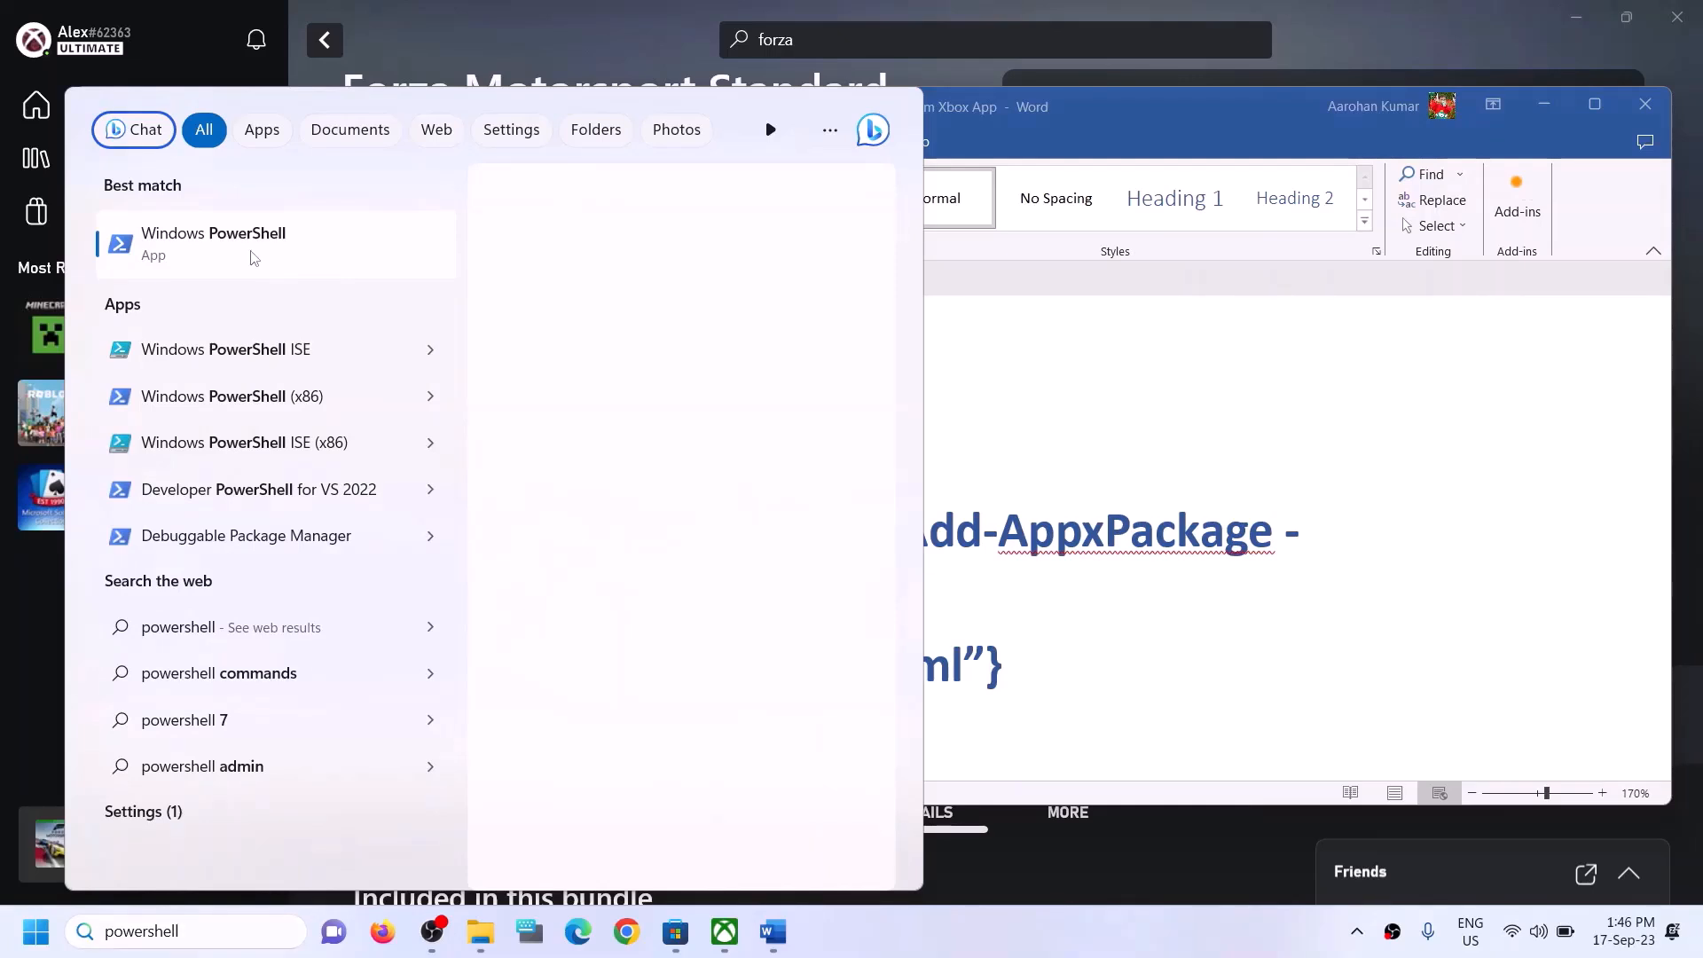
right_click(378, 279)
click(372, 277)
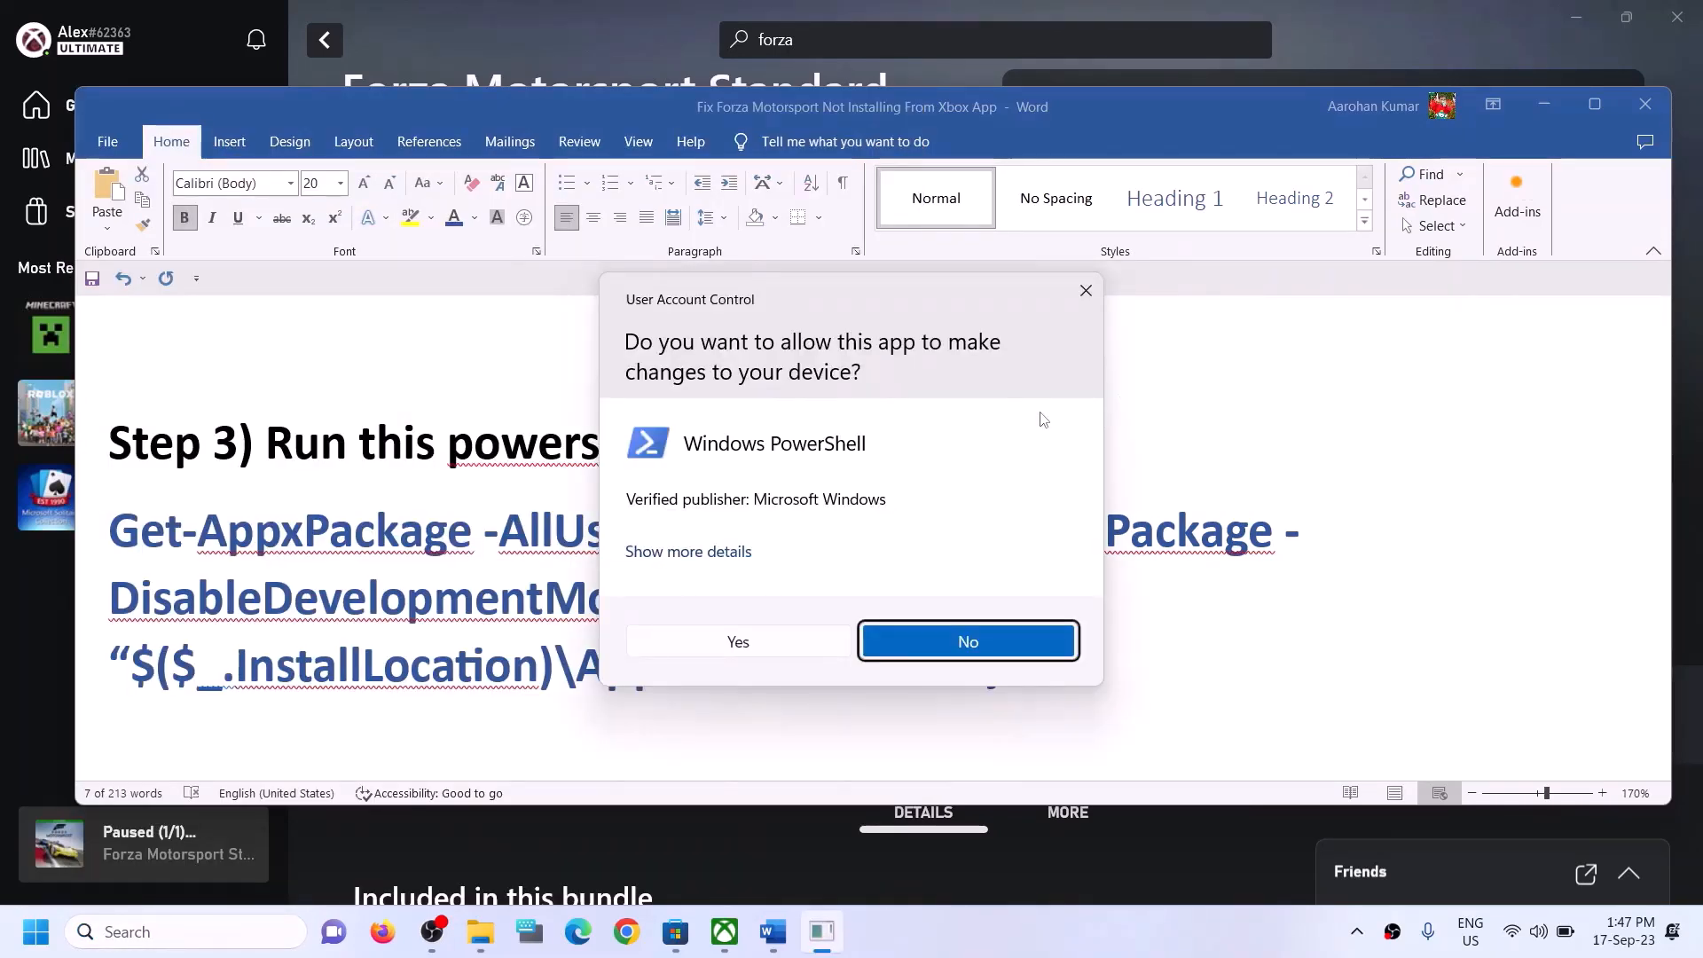
click(688, 643)
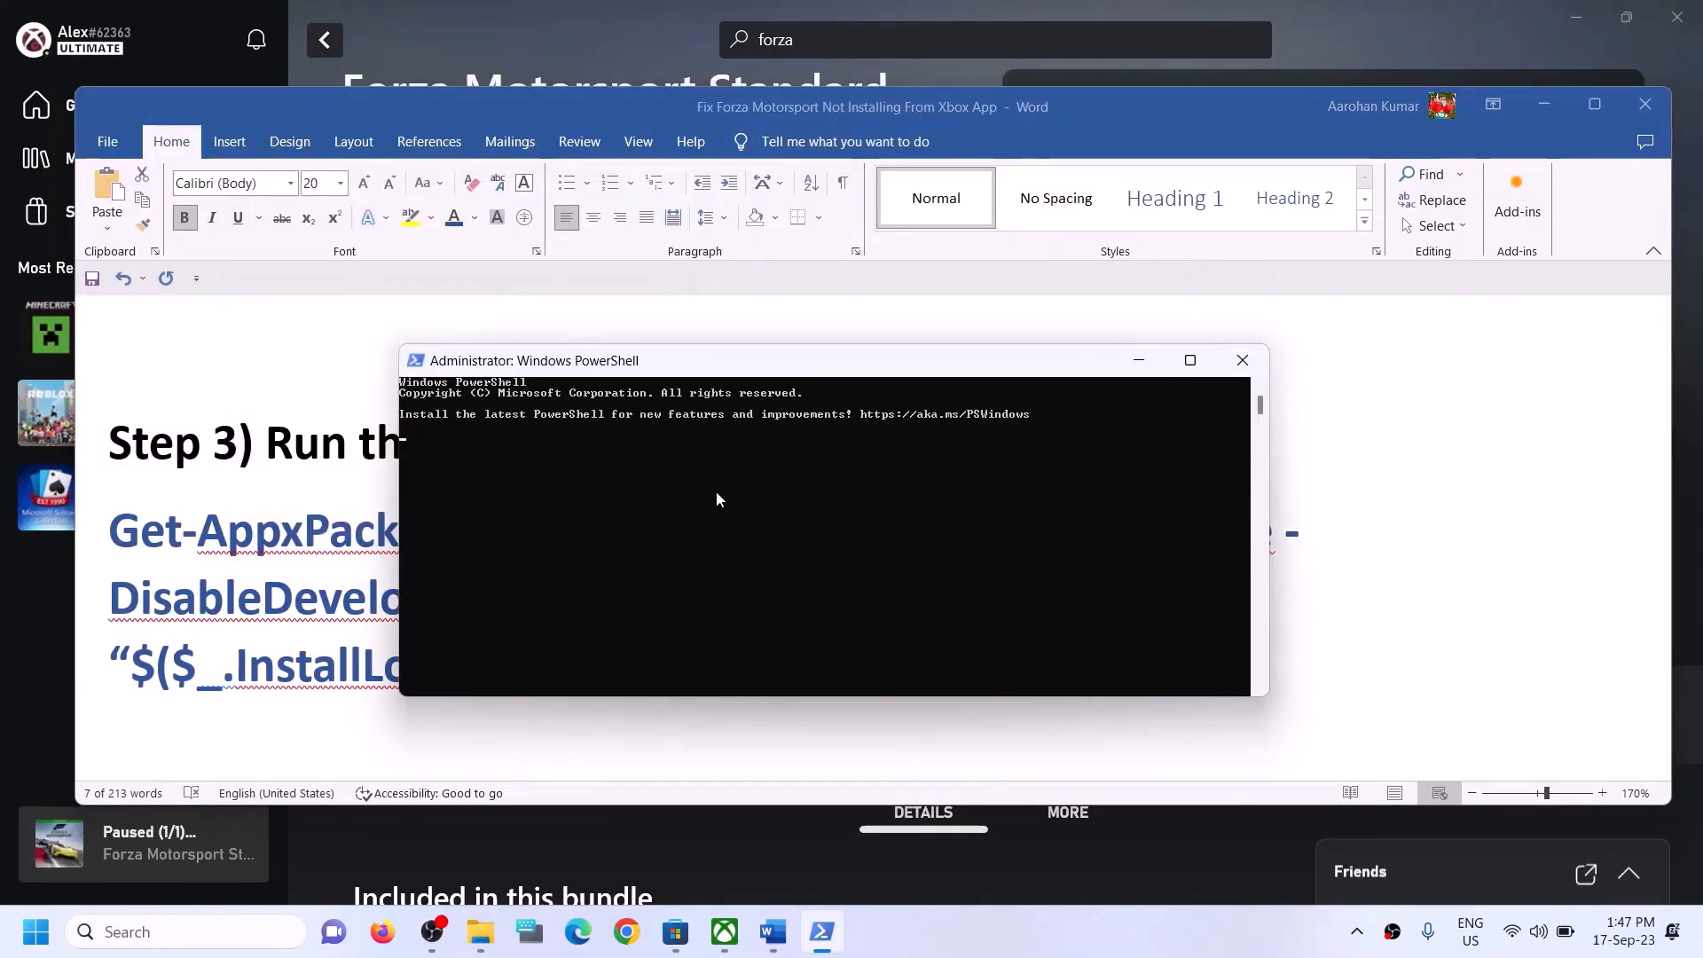
right_click(716, 492)
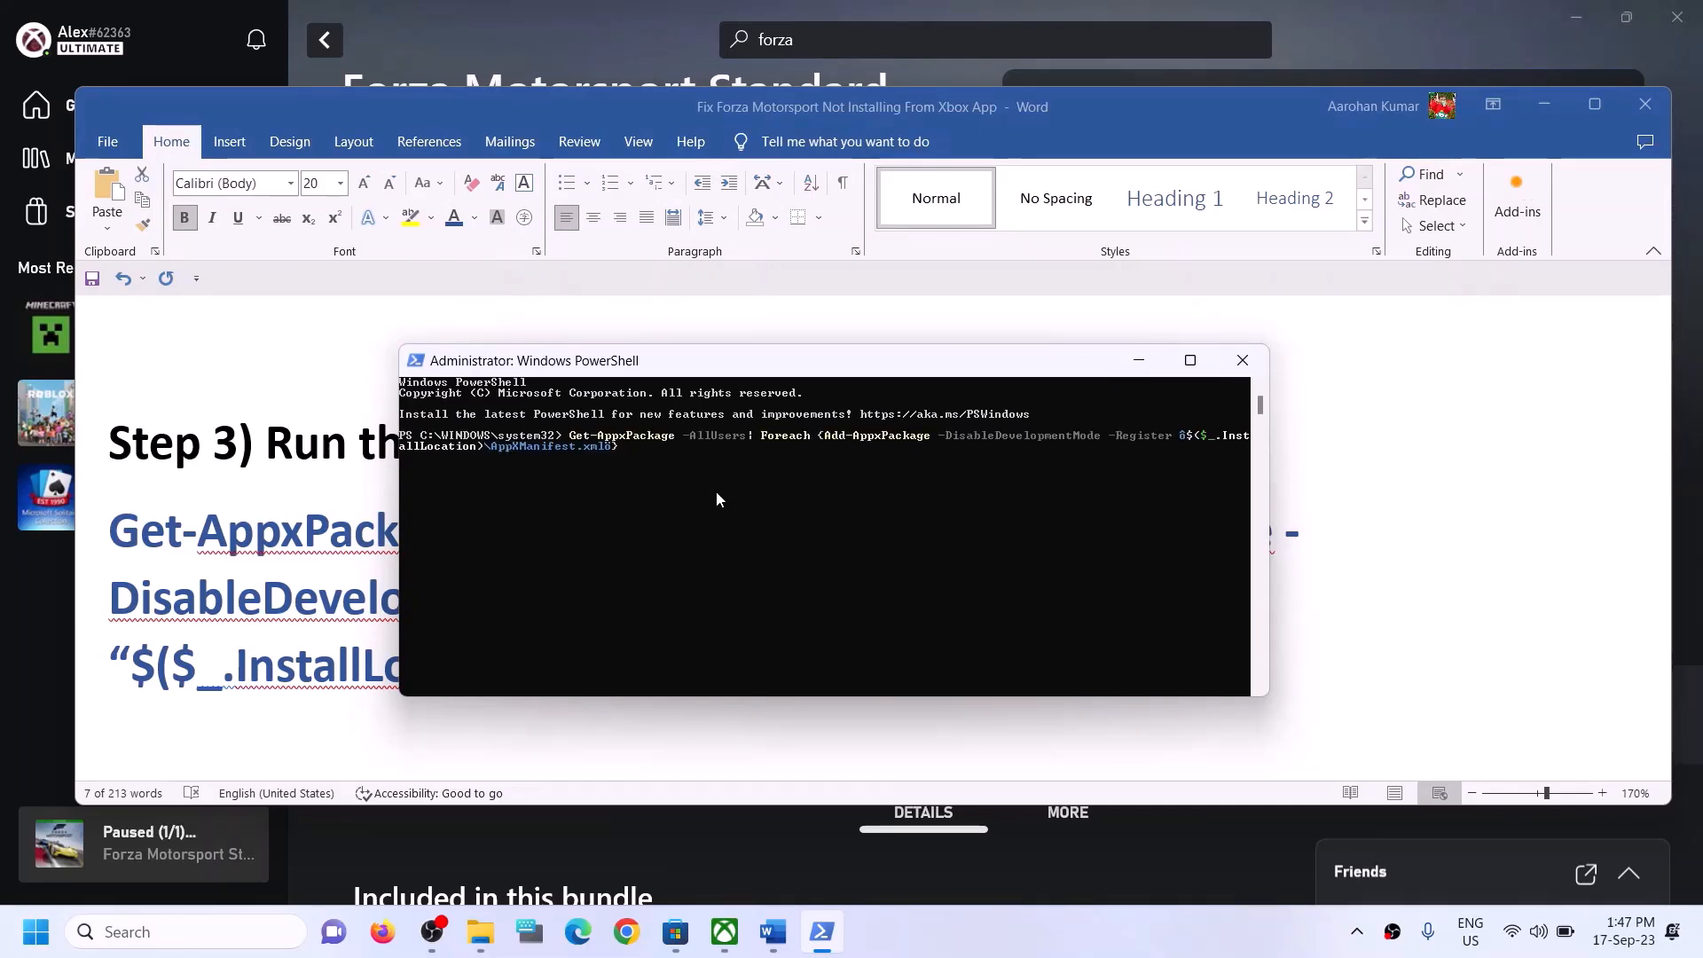
key(Return)
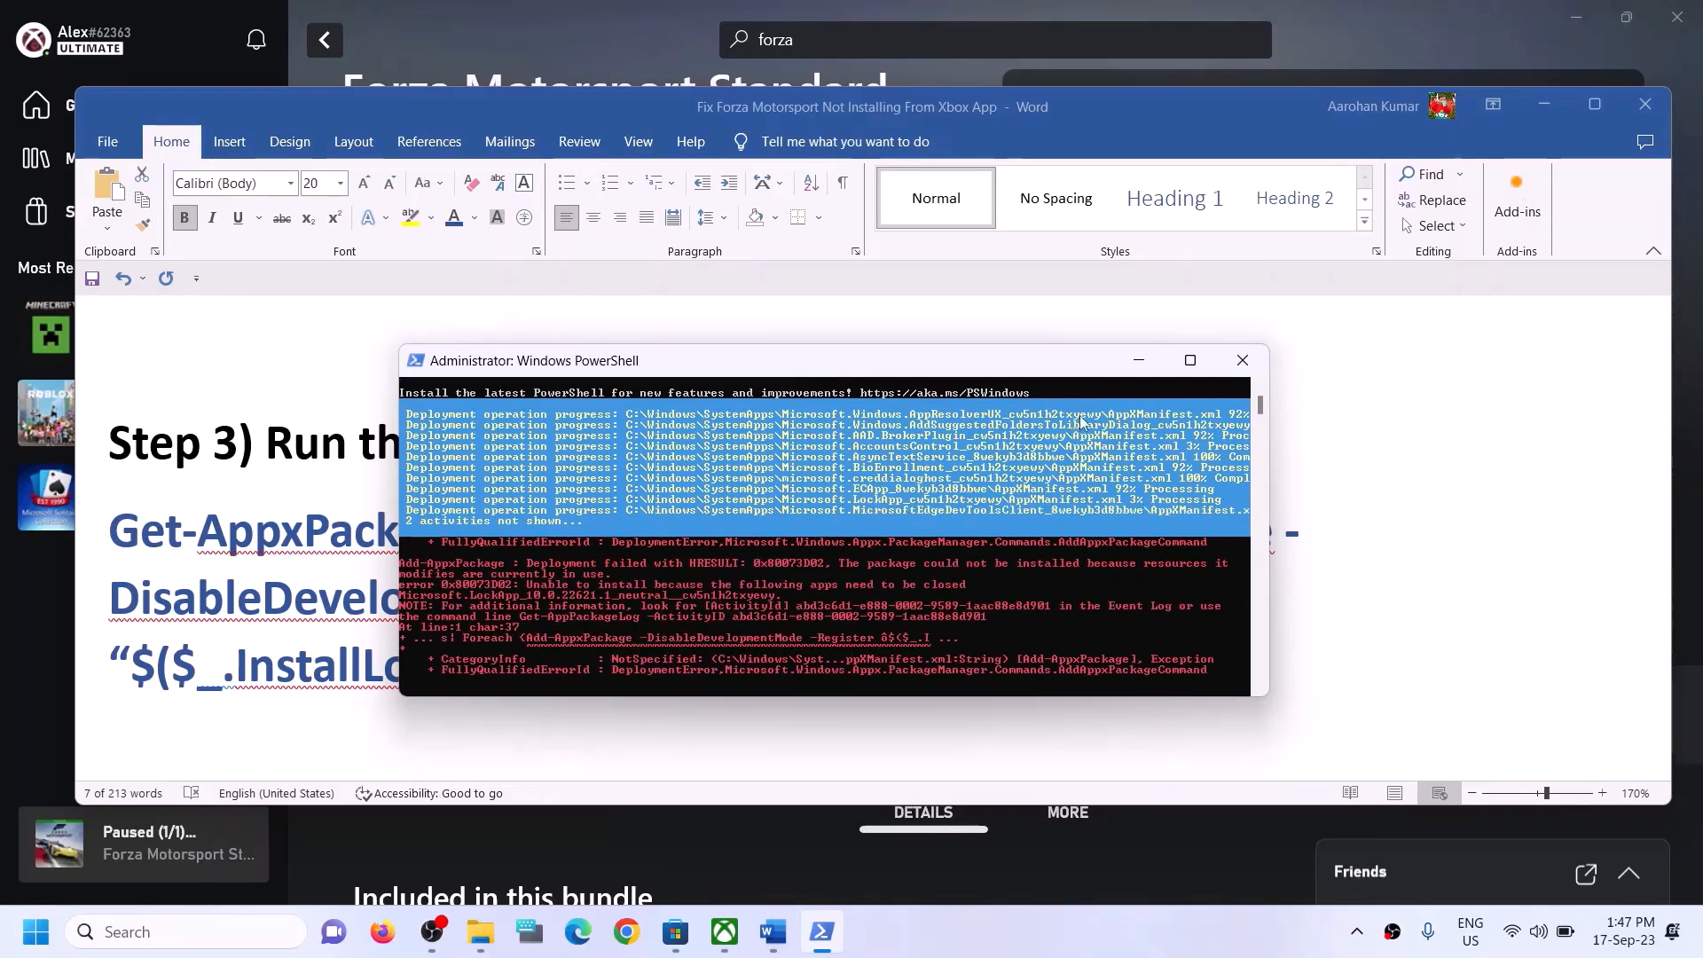
Return to the Word document and highlight the Step 4 heading text "Delete Microsoft Store Local Cache Files".
click(1384, 487)
triple_click(519, 536)
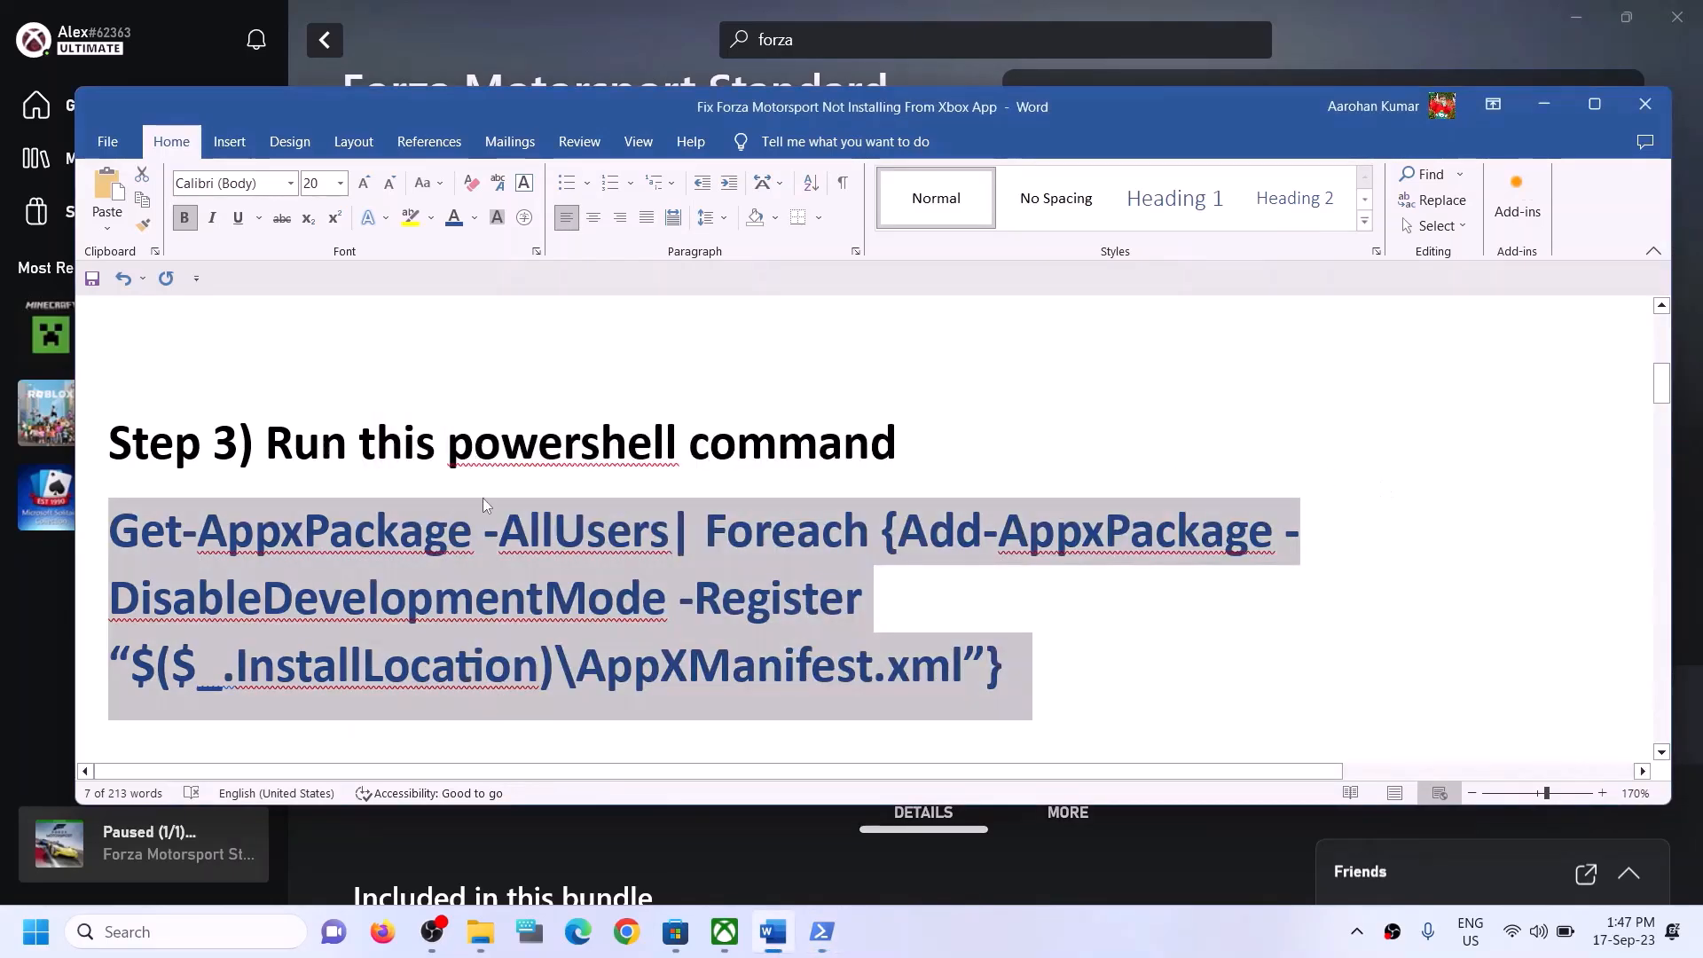
scroll(525, 553, down, 4)
scroll(487, 560, up, 1)
drag(267, 569, 1096, 572)
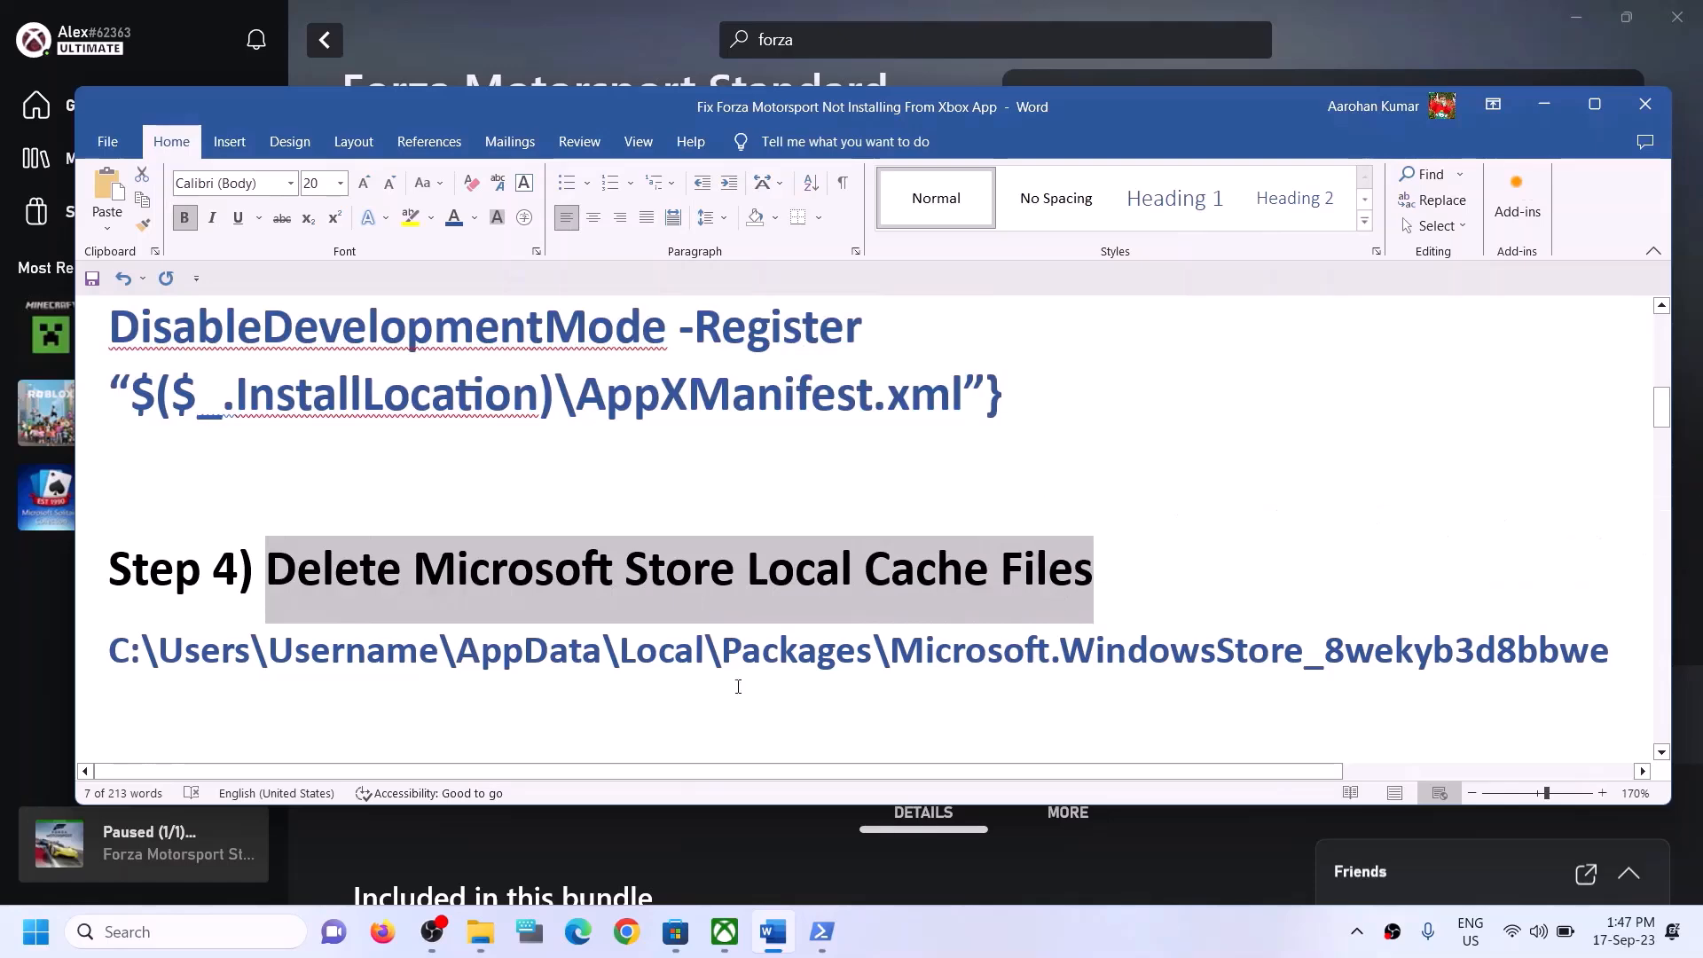
Switch to File Explorer and open the Test user folder under Users on Local Disk (C:).
click(502, 917)
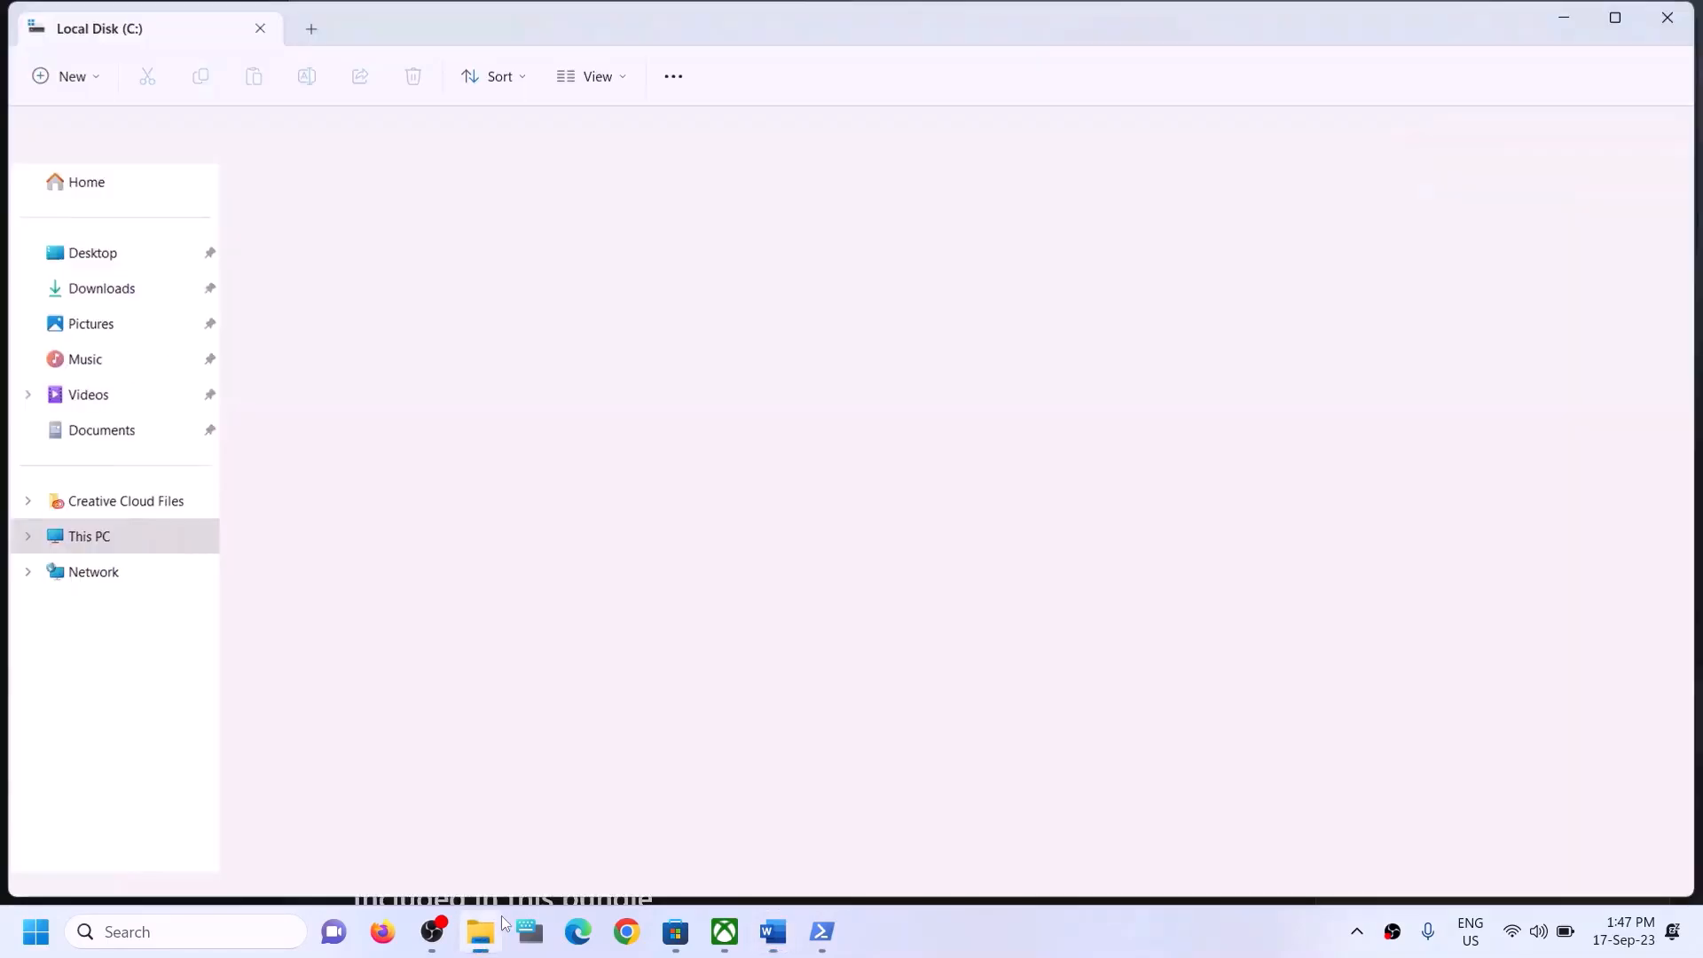
click(113, 535)
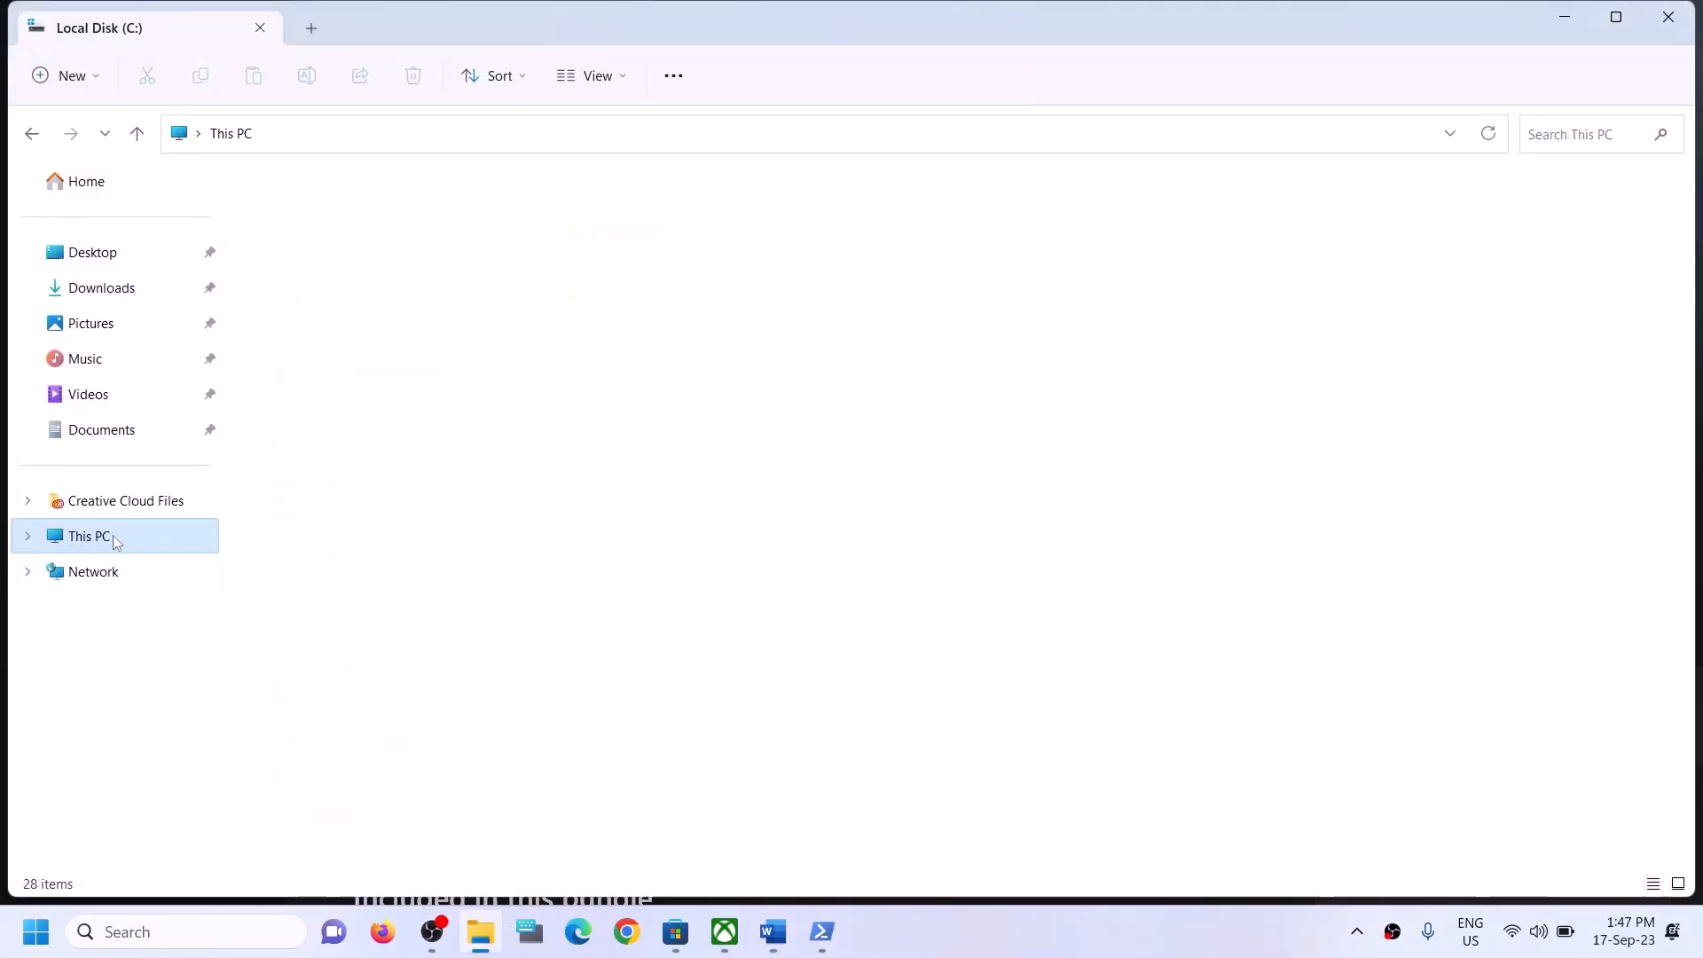
double_click(270, 398)
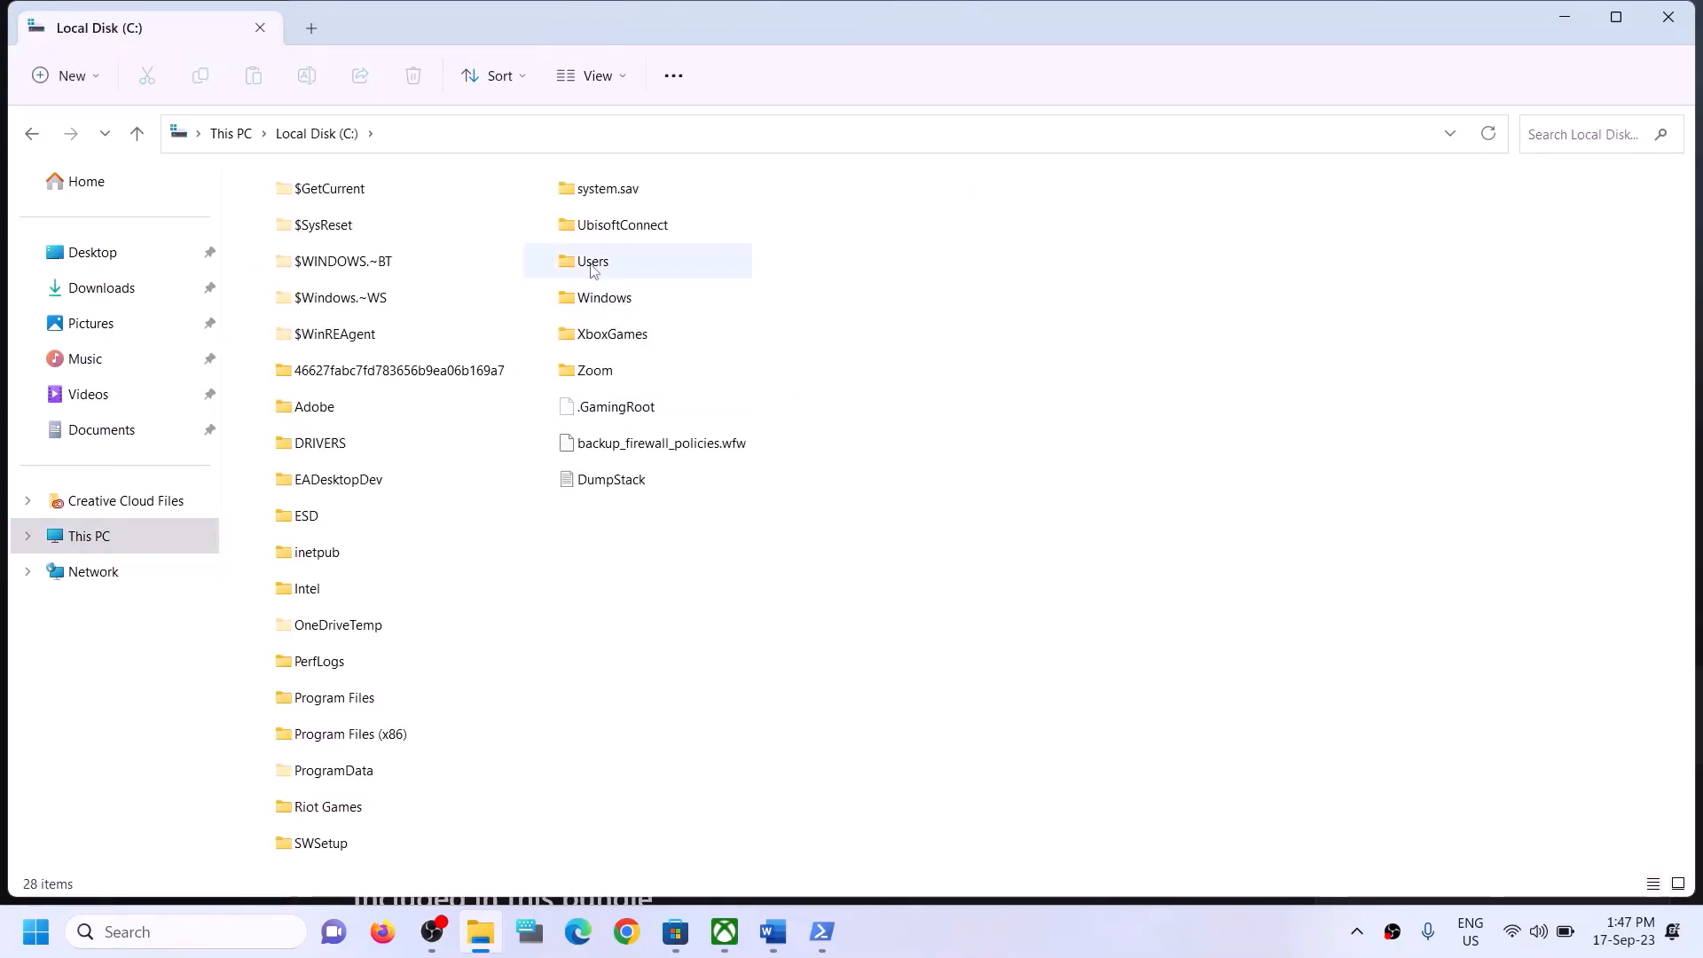
click(612, 263)
double_click(612, 263)
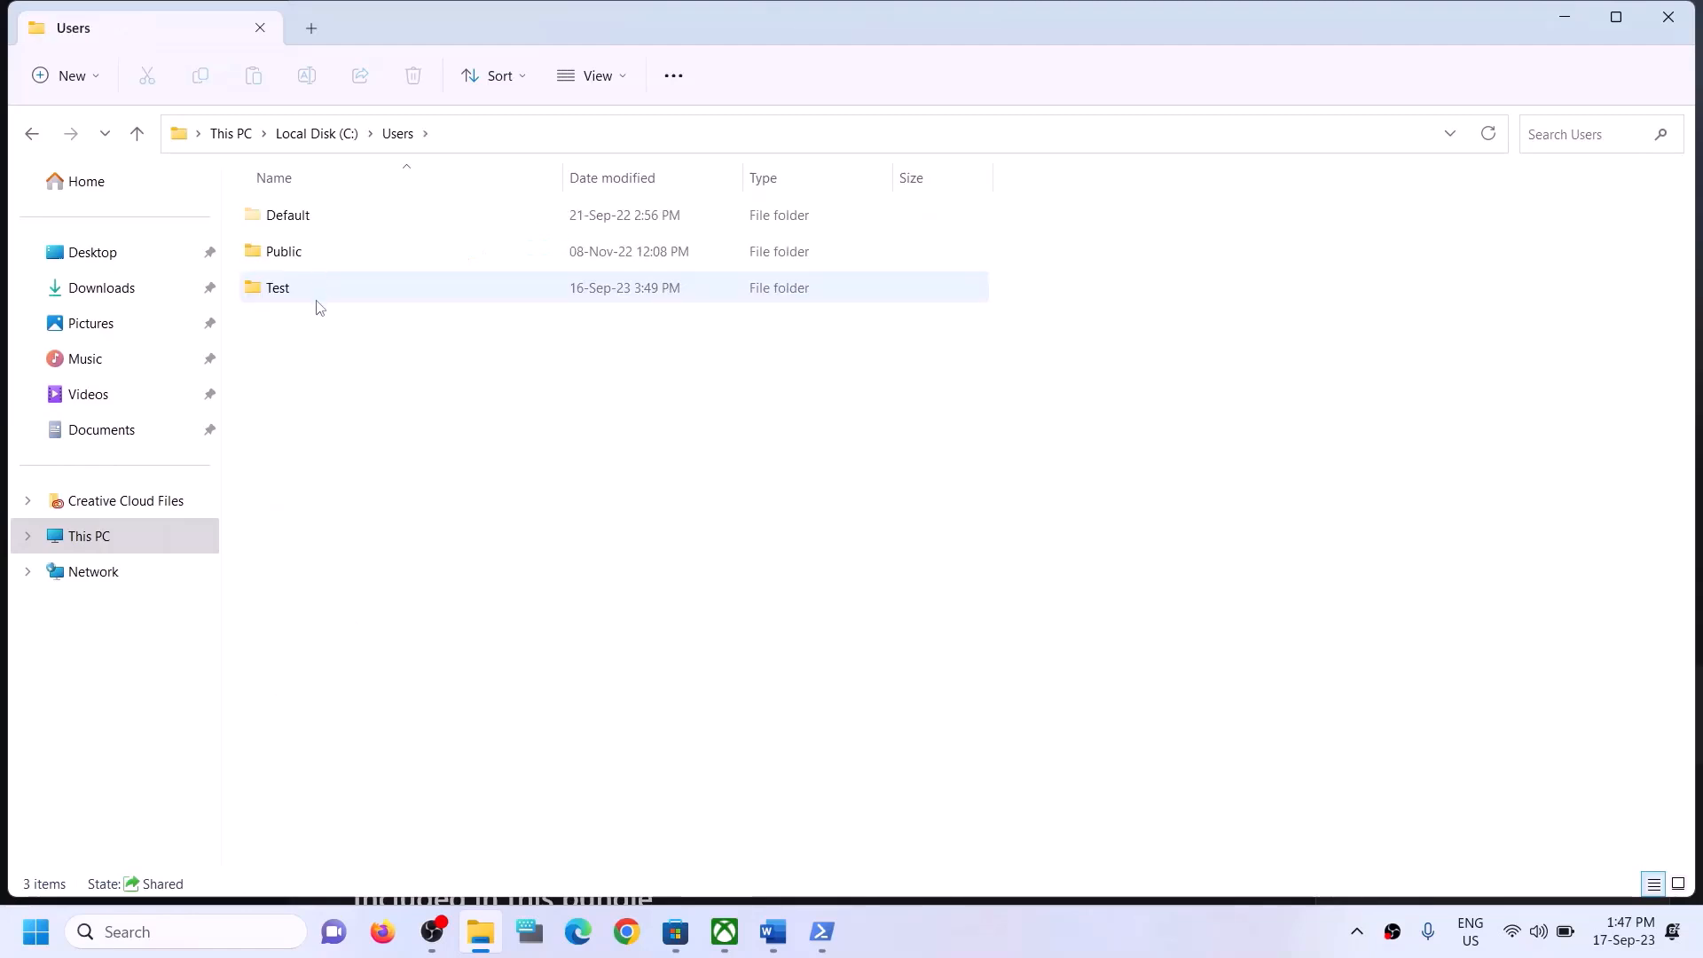
click(283, 289)
double_click(325, 286)
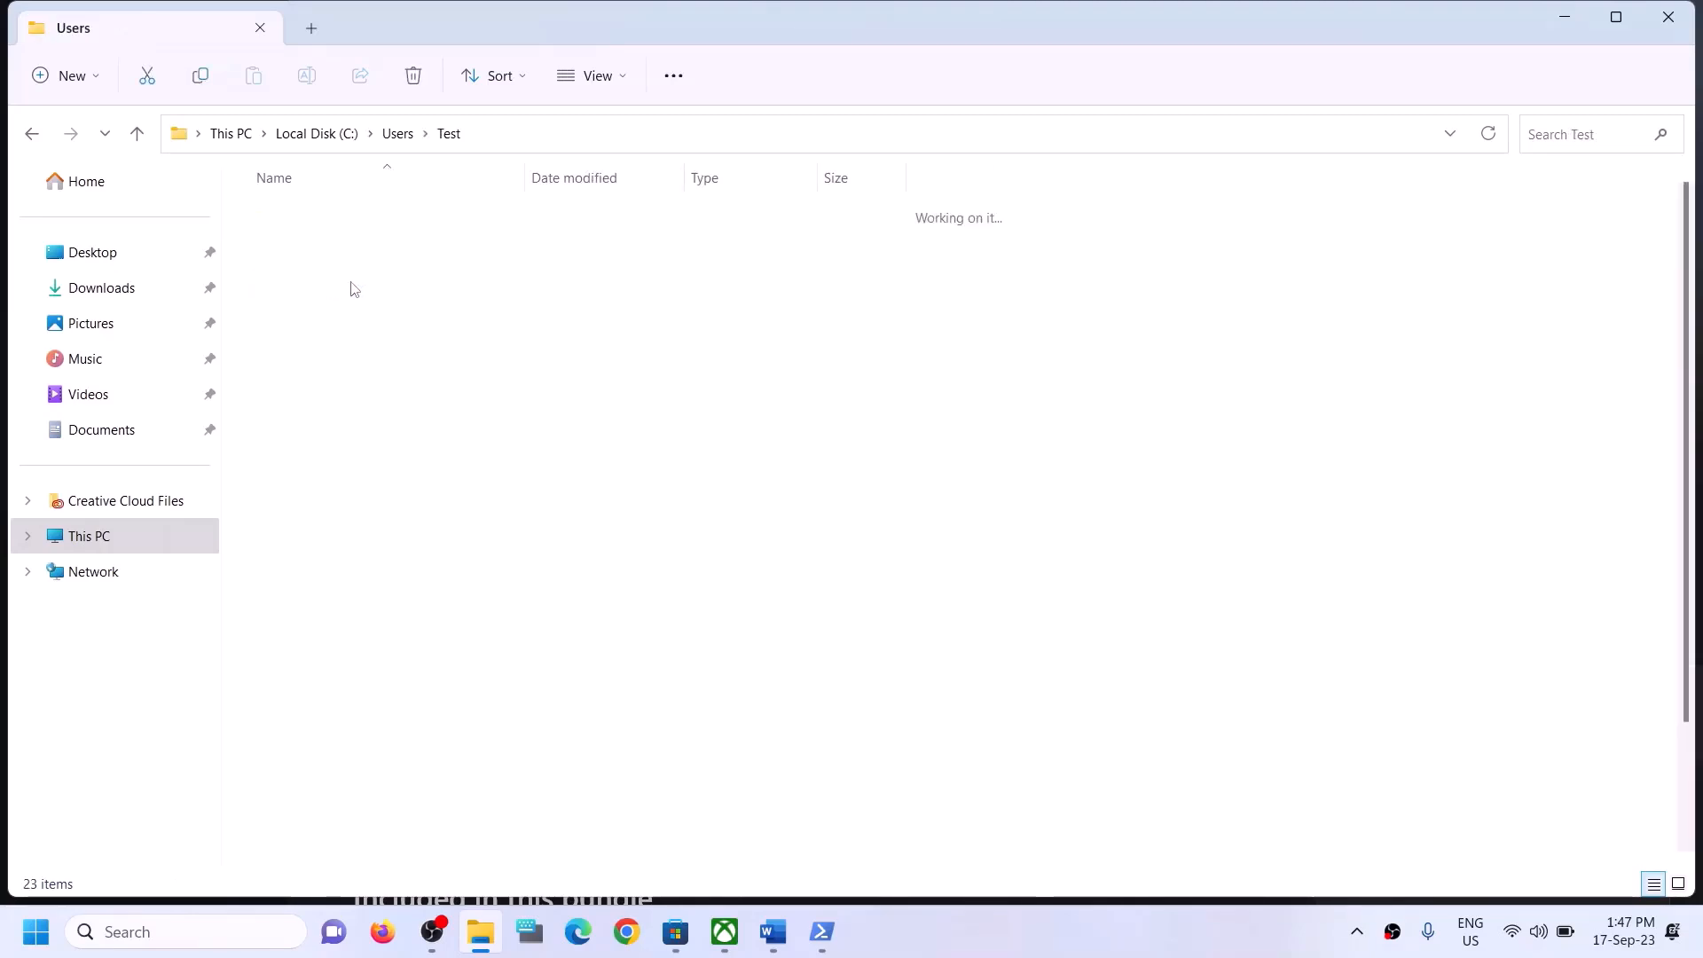
Check the Hidden items display setting that controls whether the AppData folder is shown.
click(346, 439)
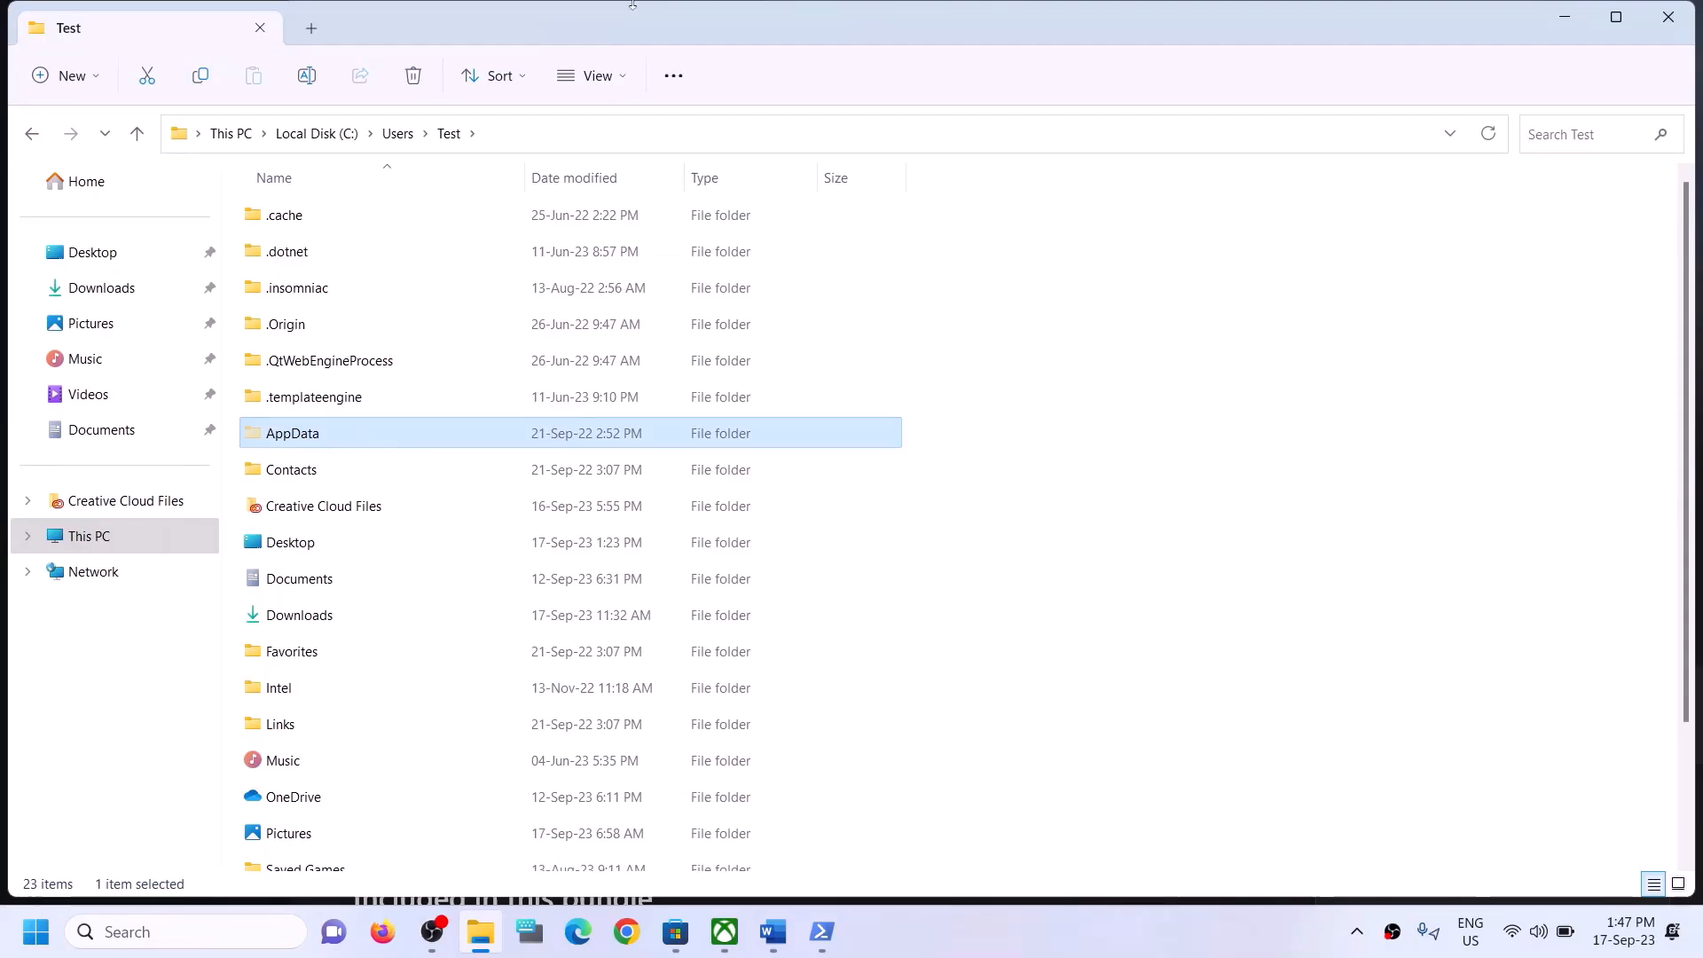
click(619, 75)
mouse_move(585, 455)
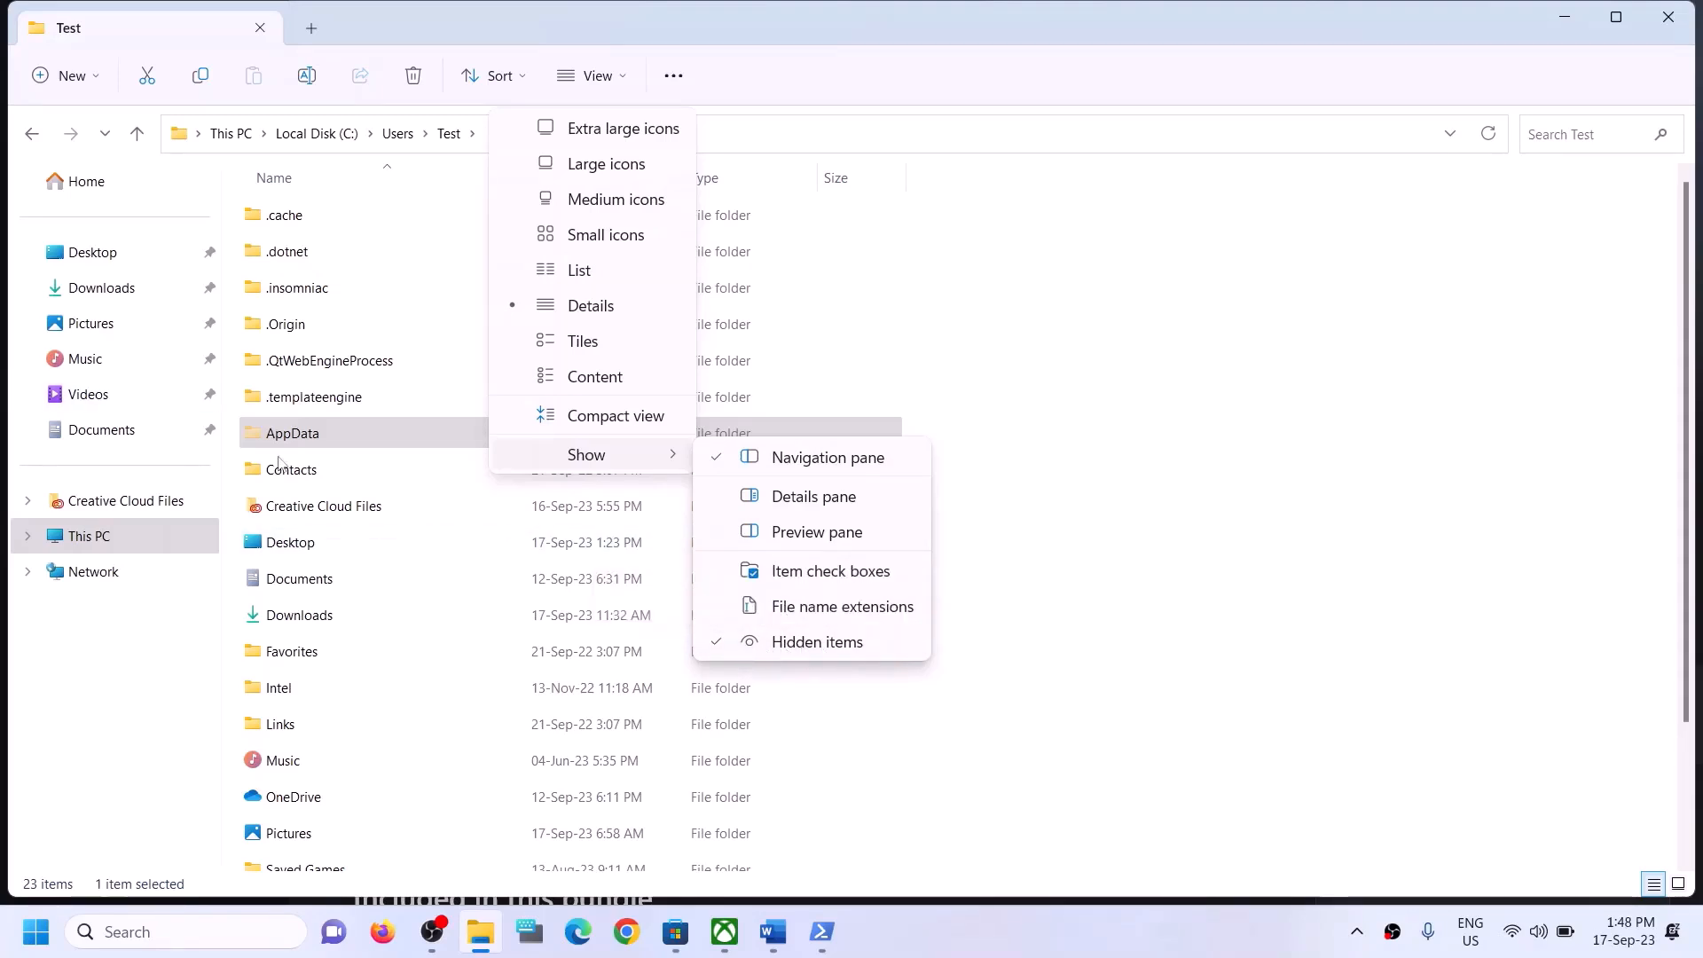
click(316, 441)
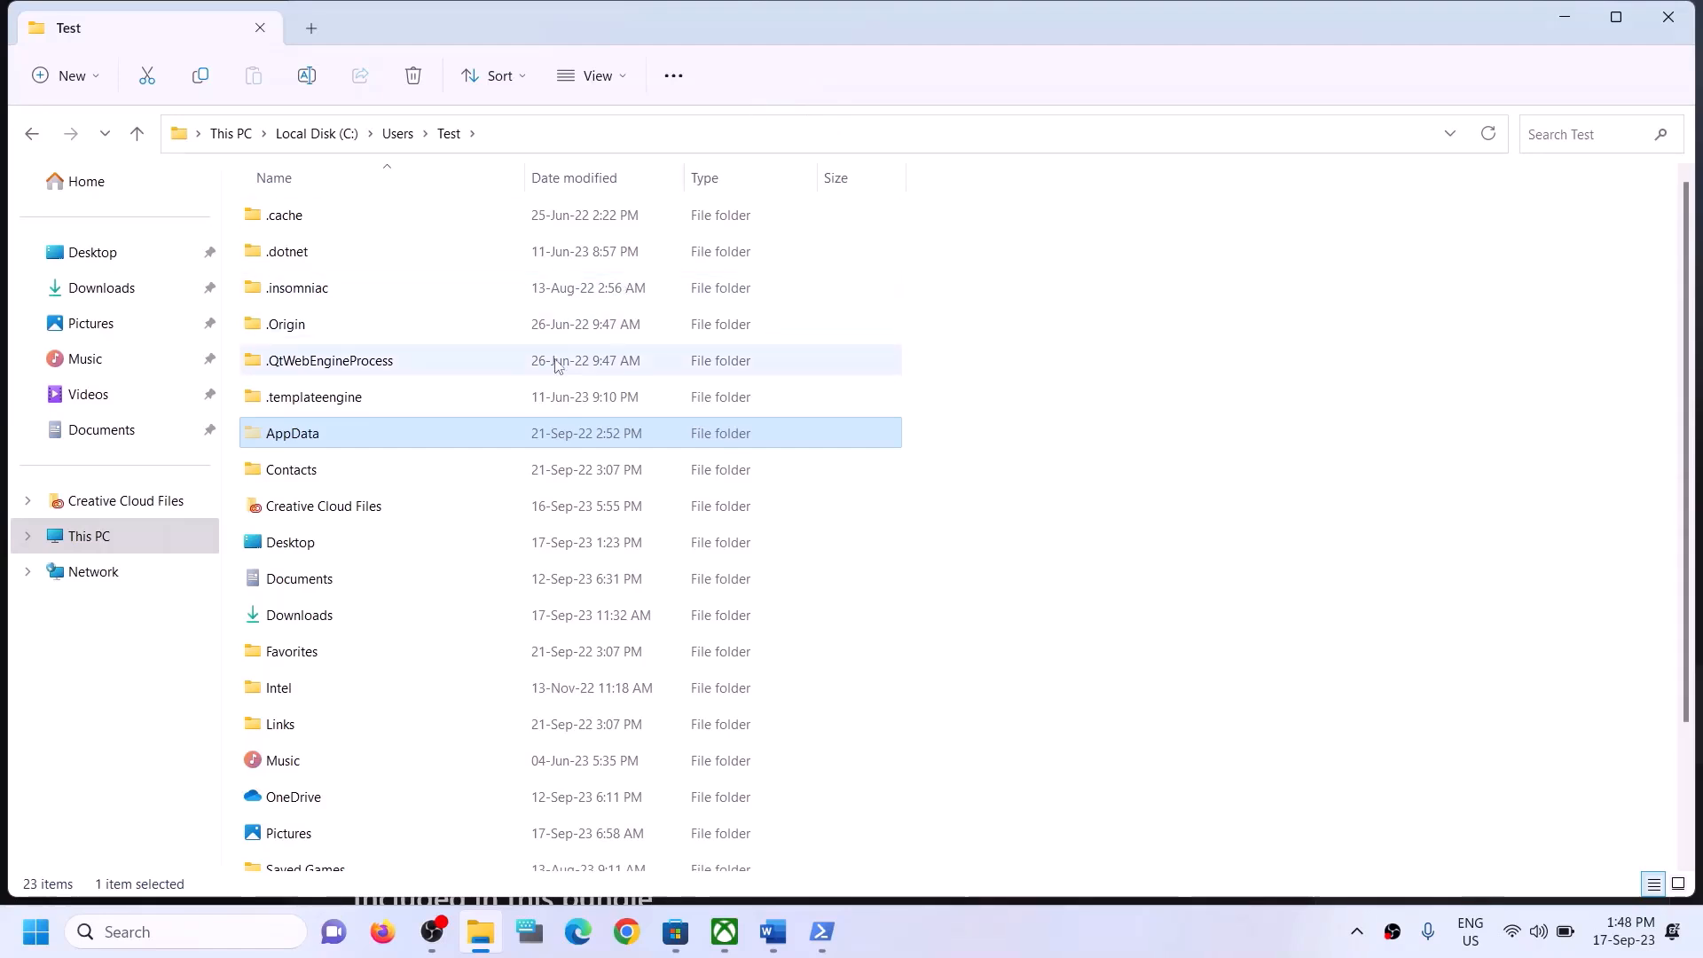
Open the Packages folder inside AppData\Local of the Test user folder.
click(282, 442)
click(364, 429)
double_click(364, 429)
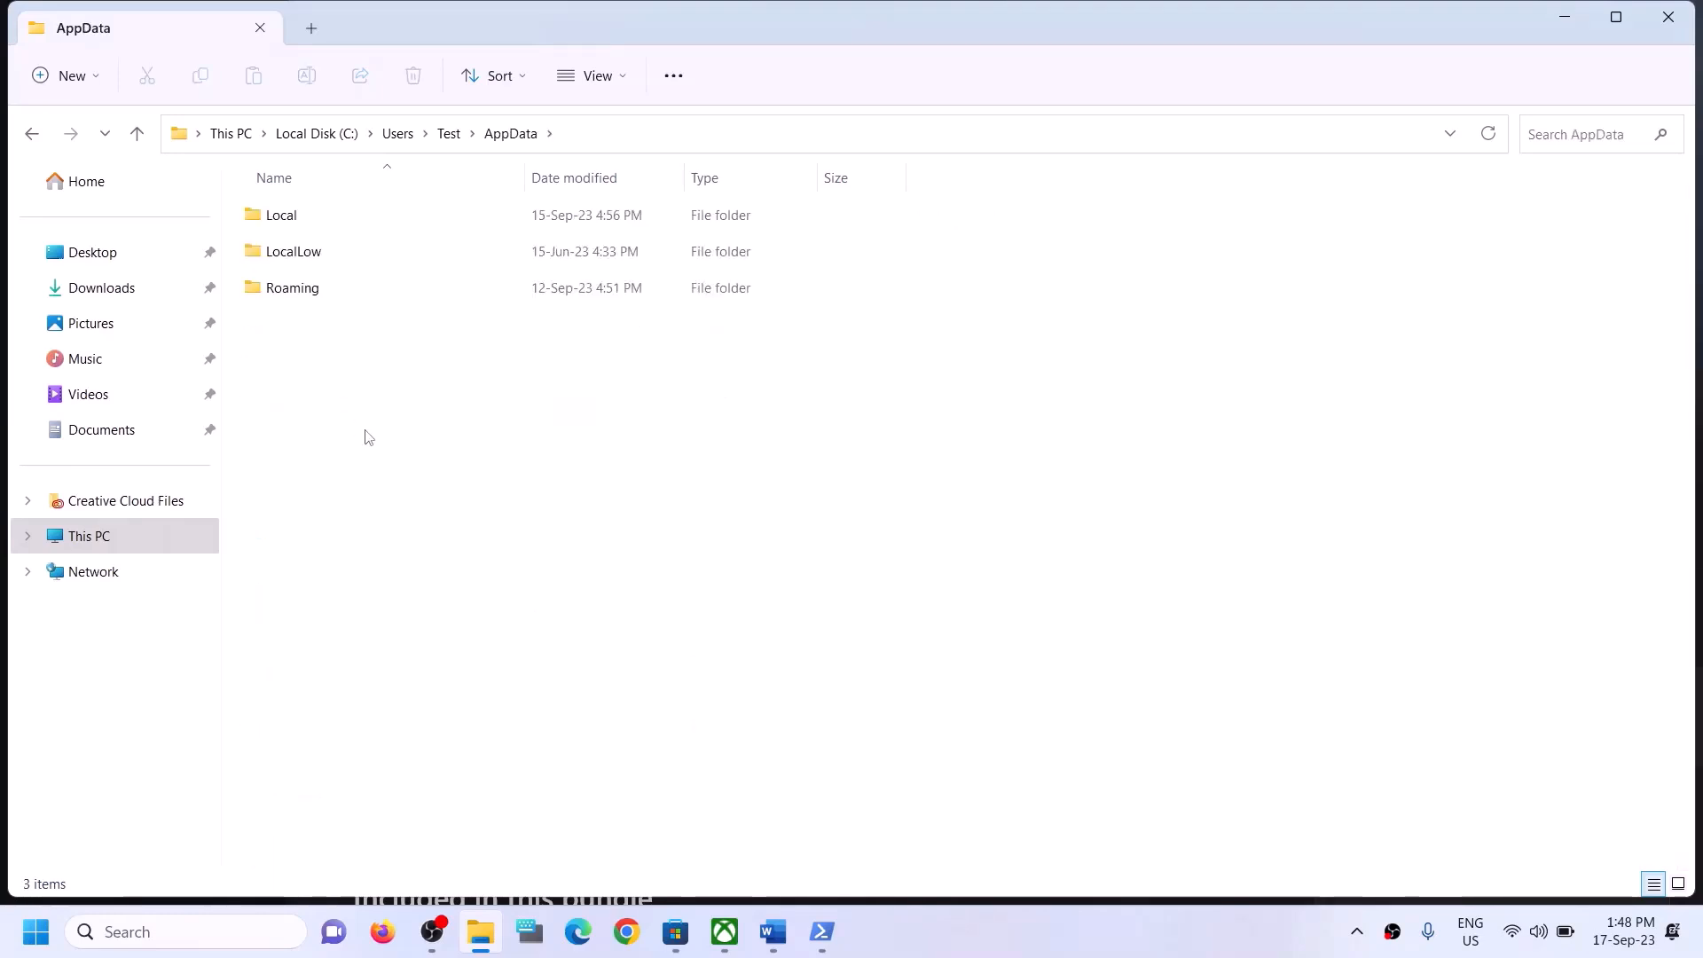
click(437, 216)
double_click(362, 215)
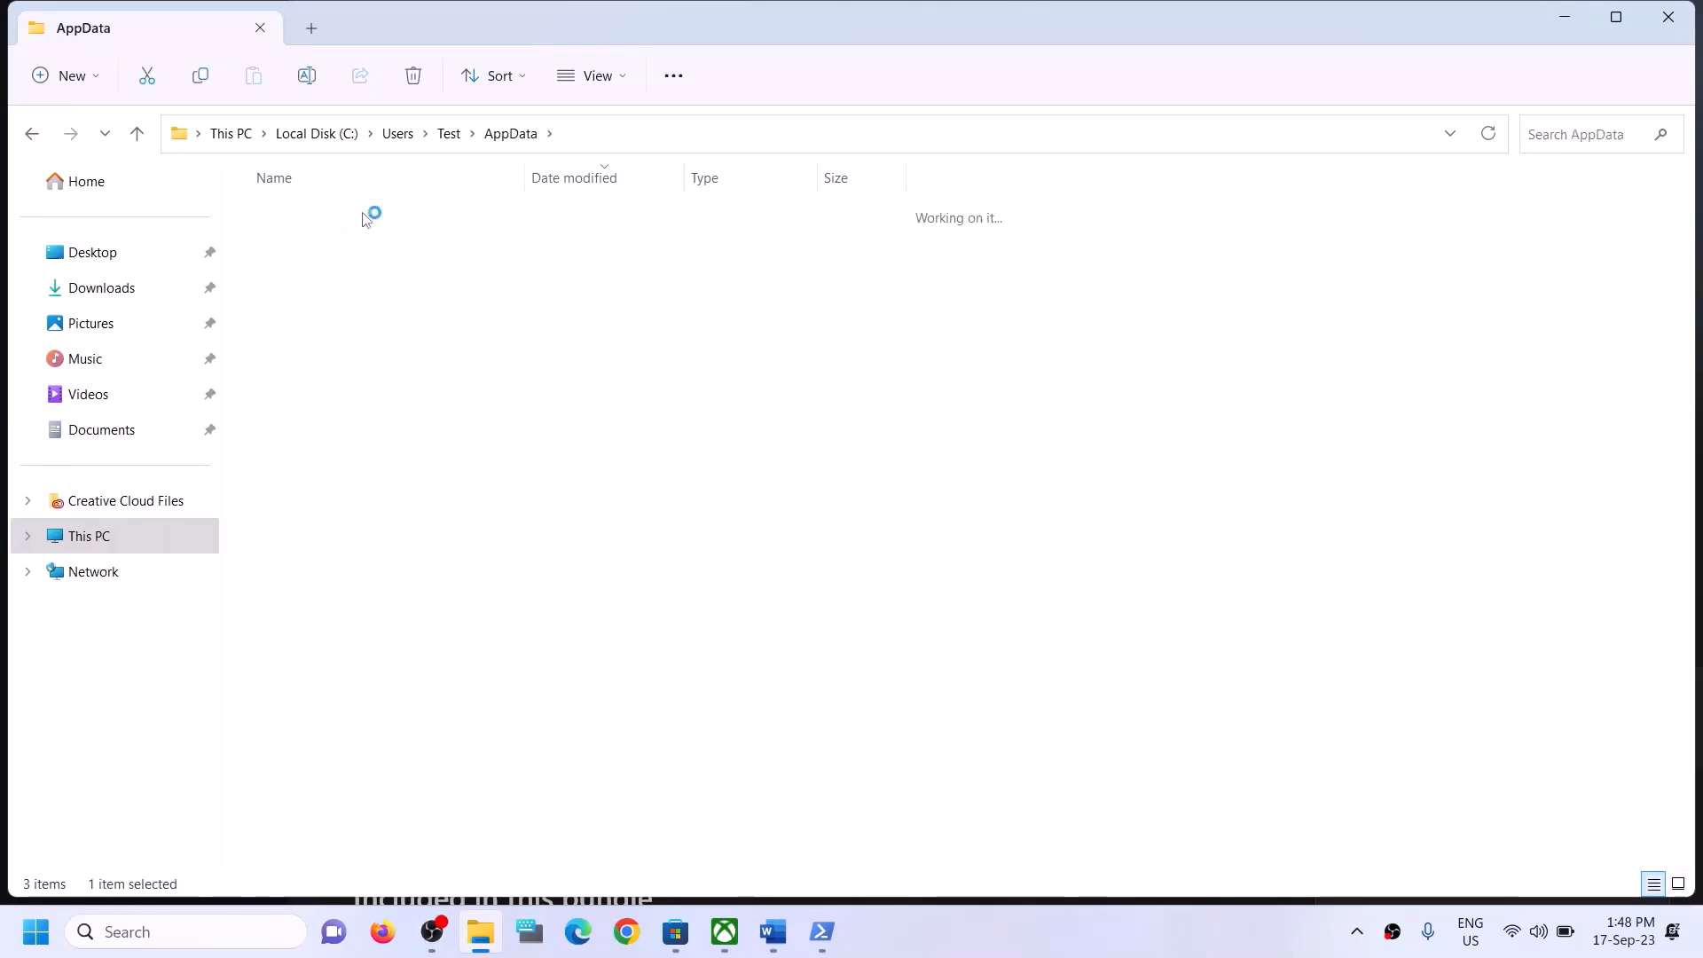
click(293, 399)
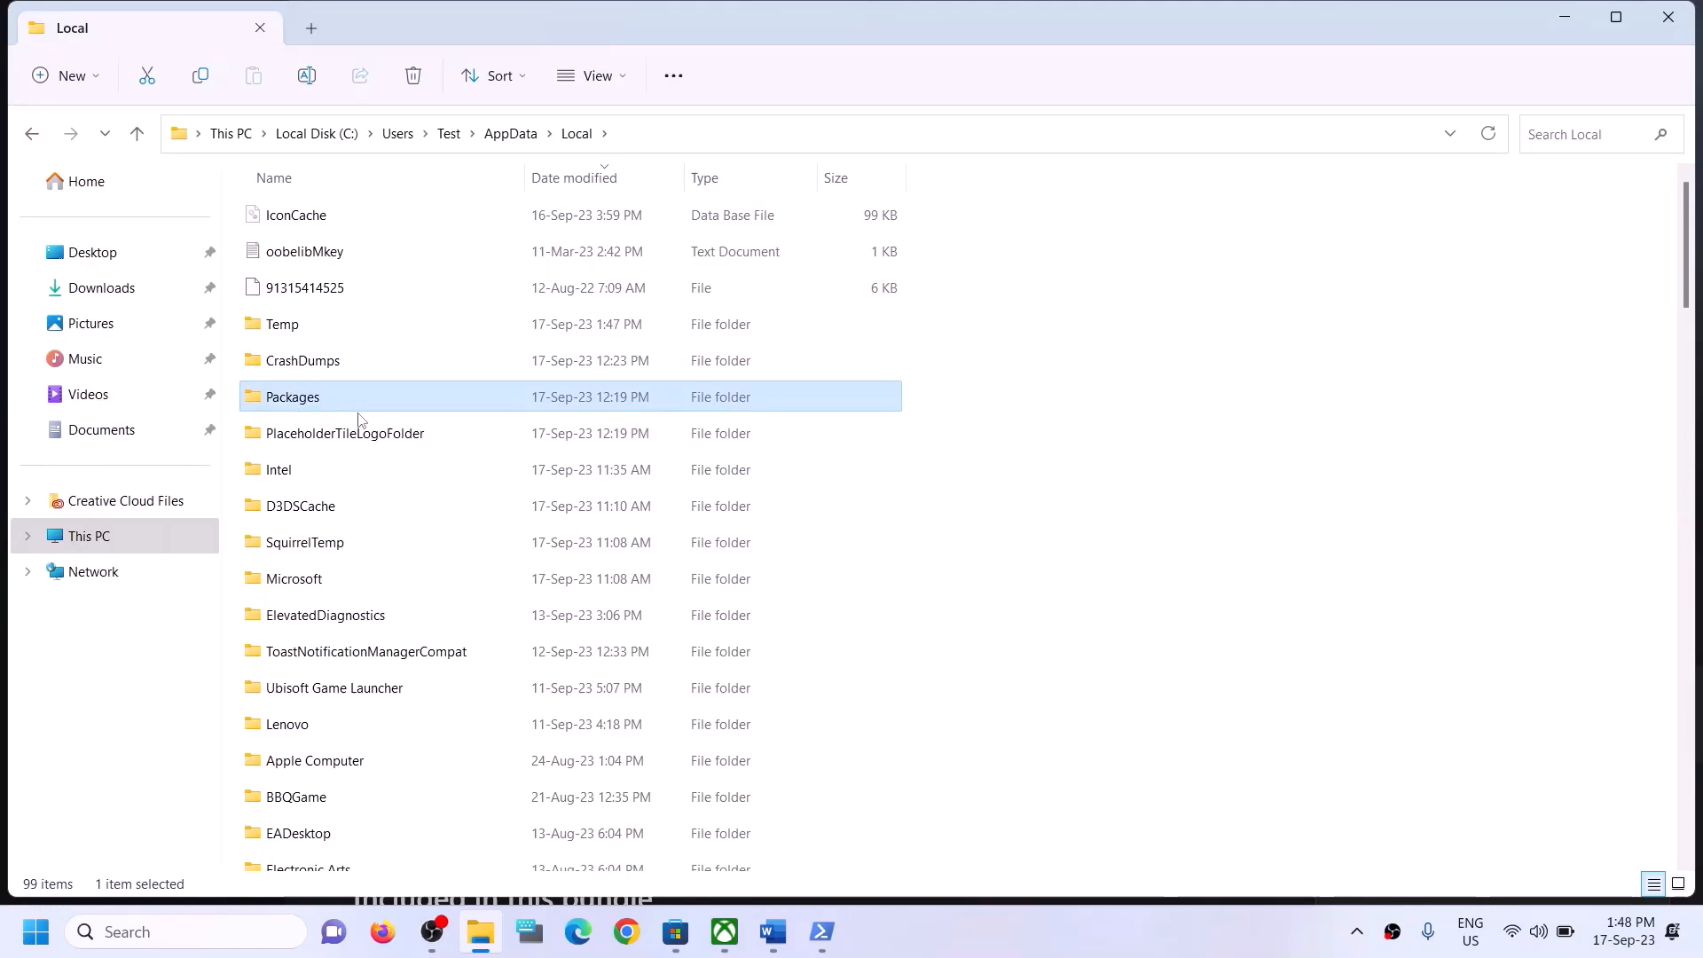
double_click(345, 406)
Find the Microsoft.WindowsStore_8wekyb3d8bbwe folder in Packages and open it.
click(346, 536)
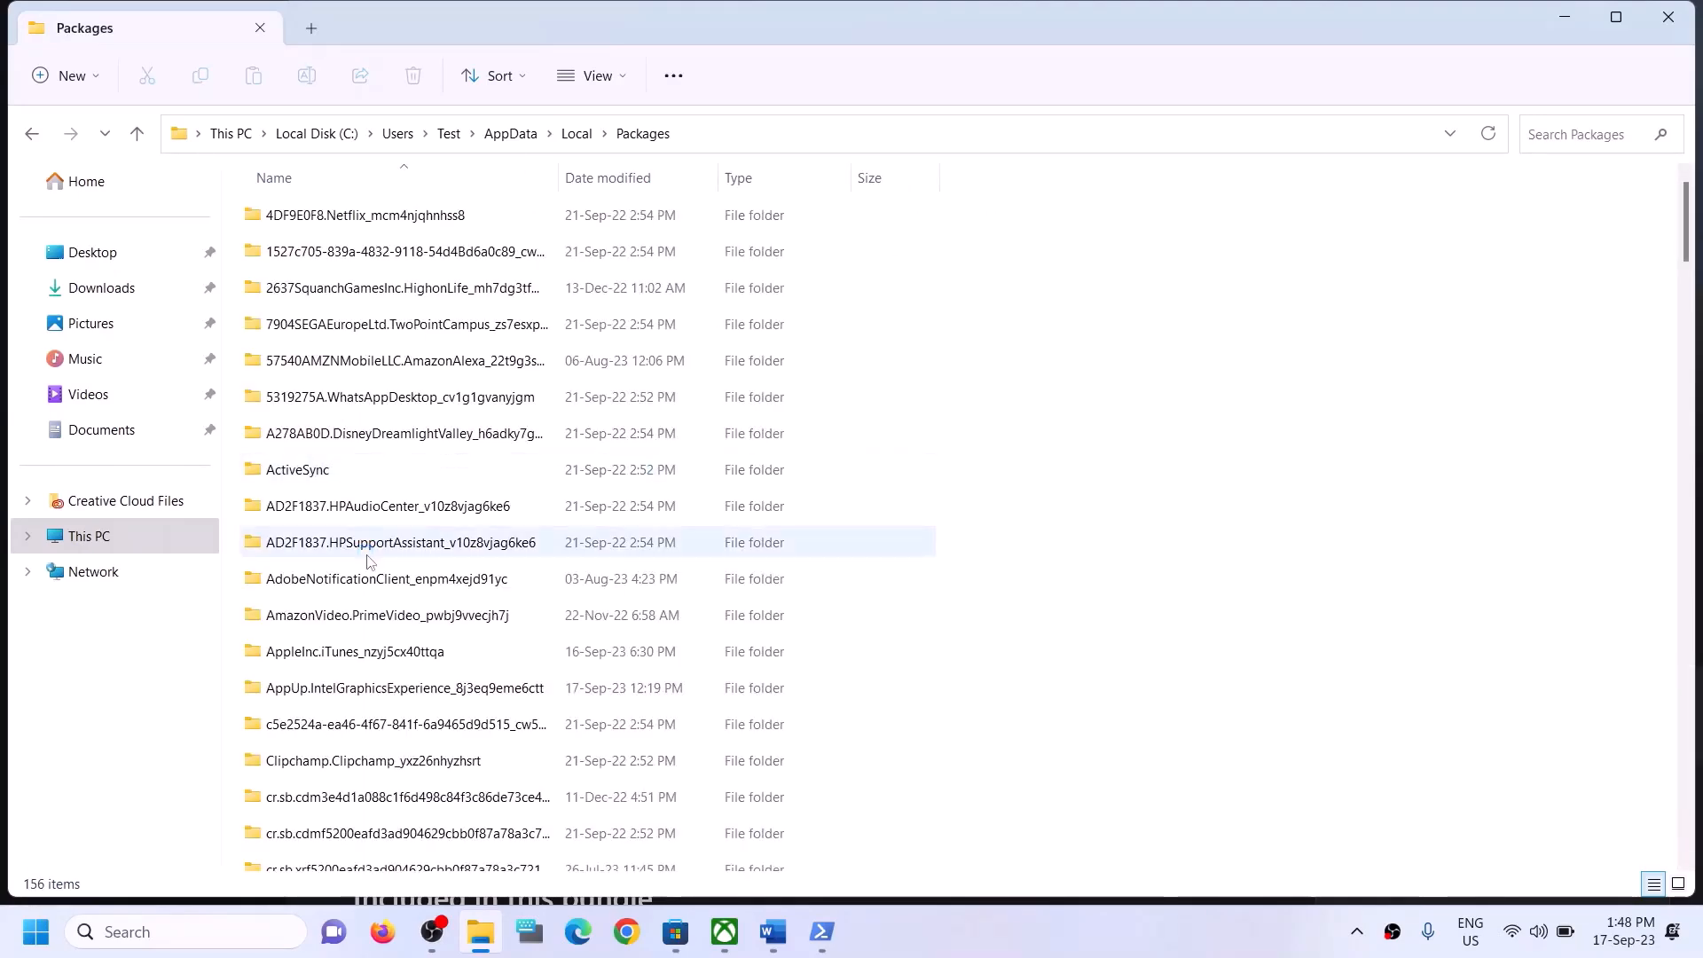
scroll(396, 606, down, 5)
scroll(399, 607, down, 18)
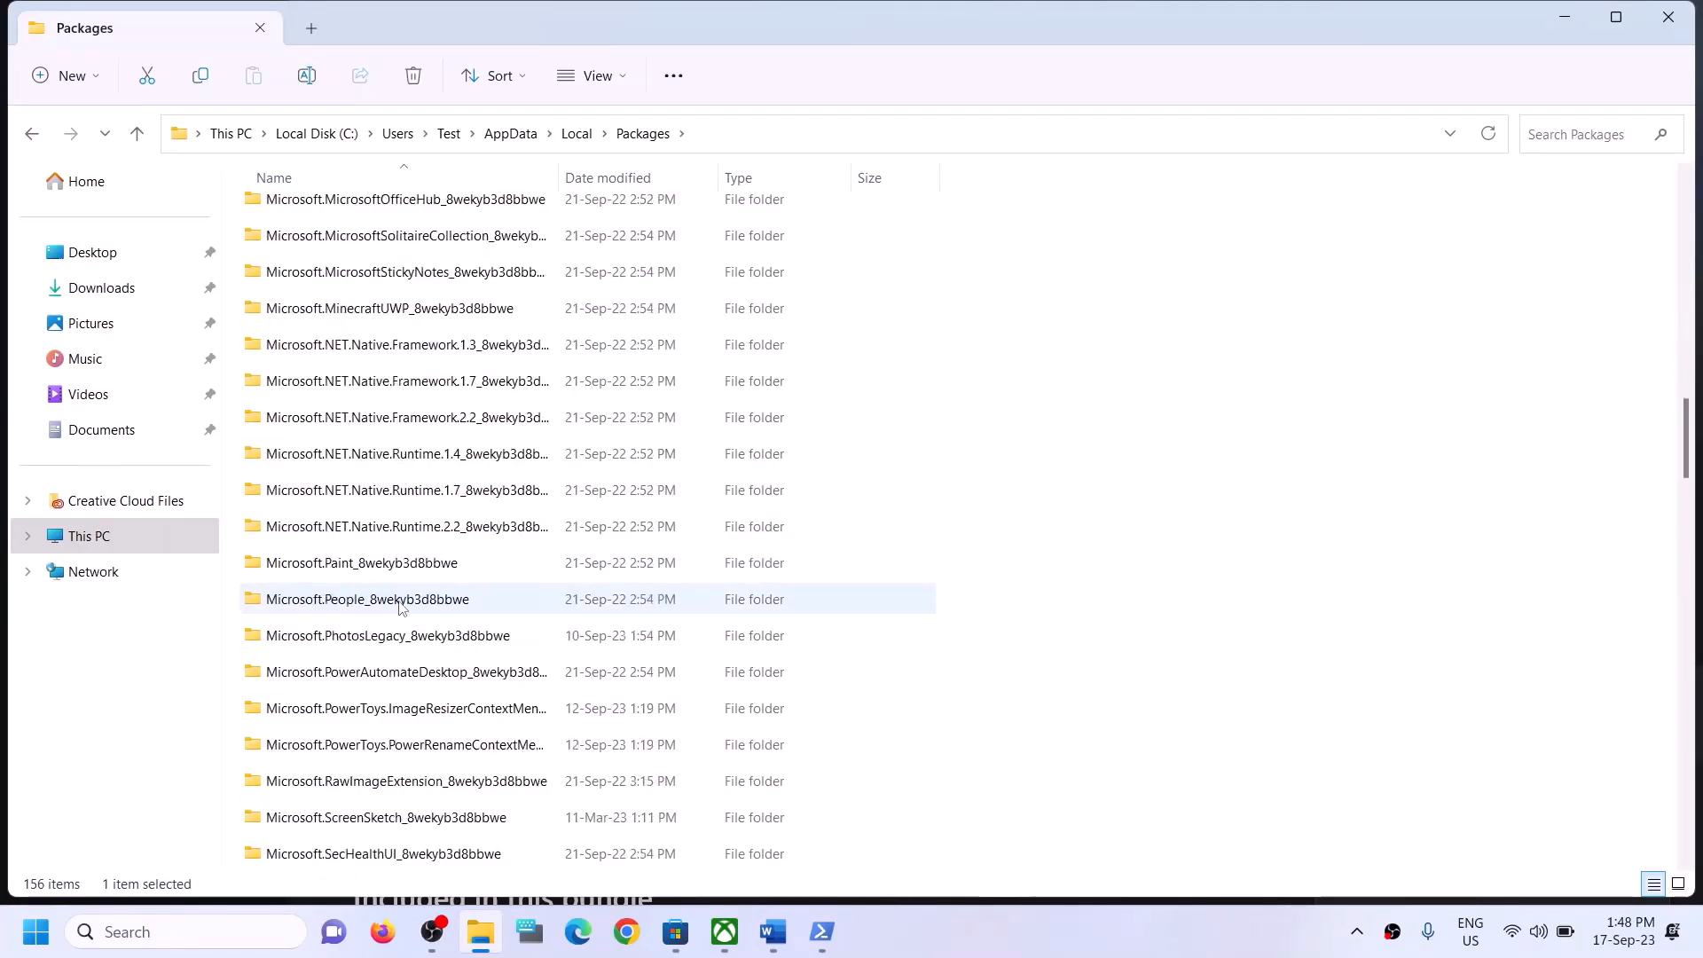
scroll(400, 607, down, 15)
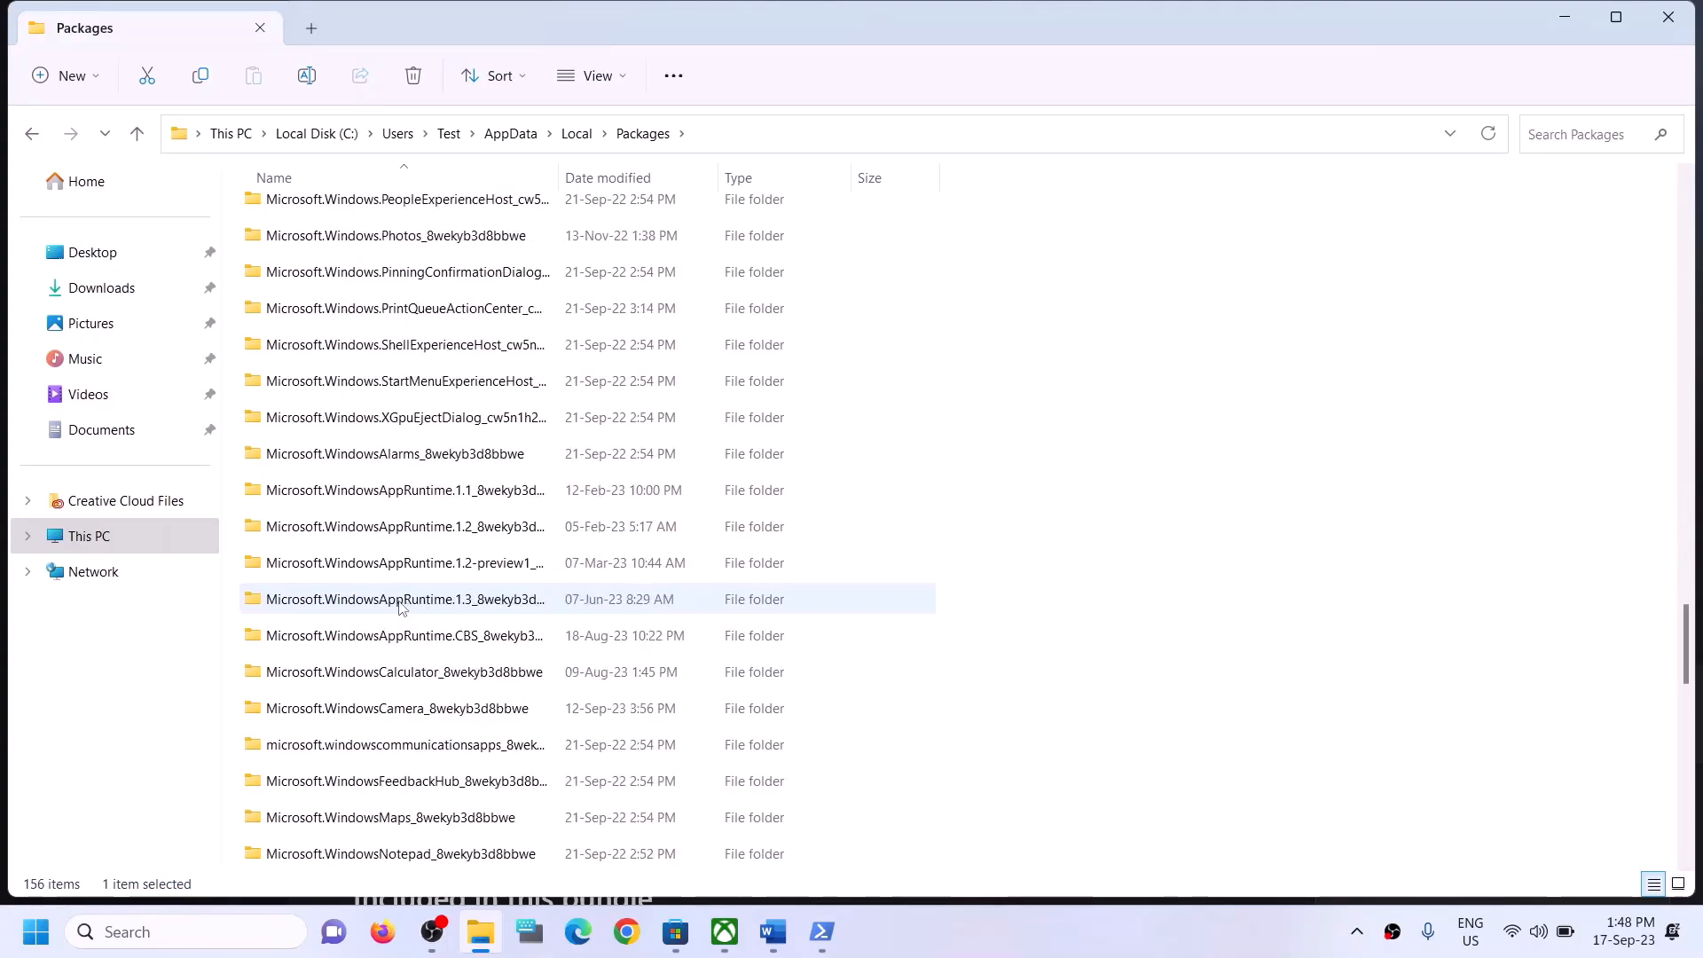
scroll(446, 606, down, 3)
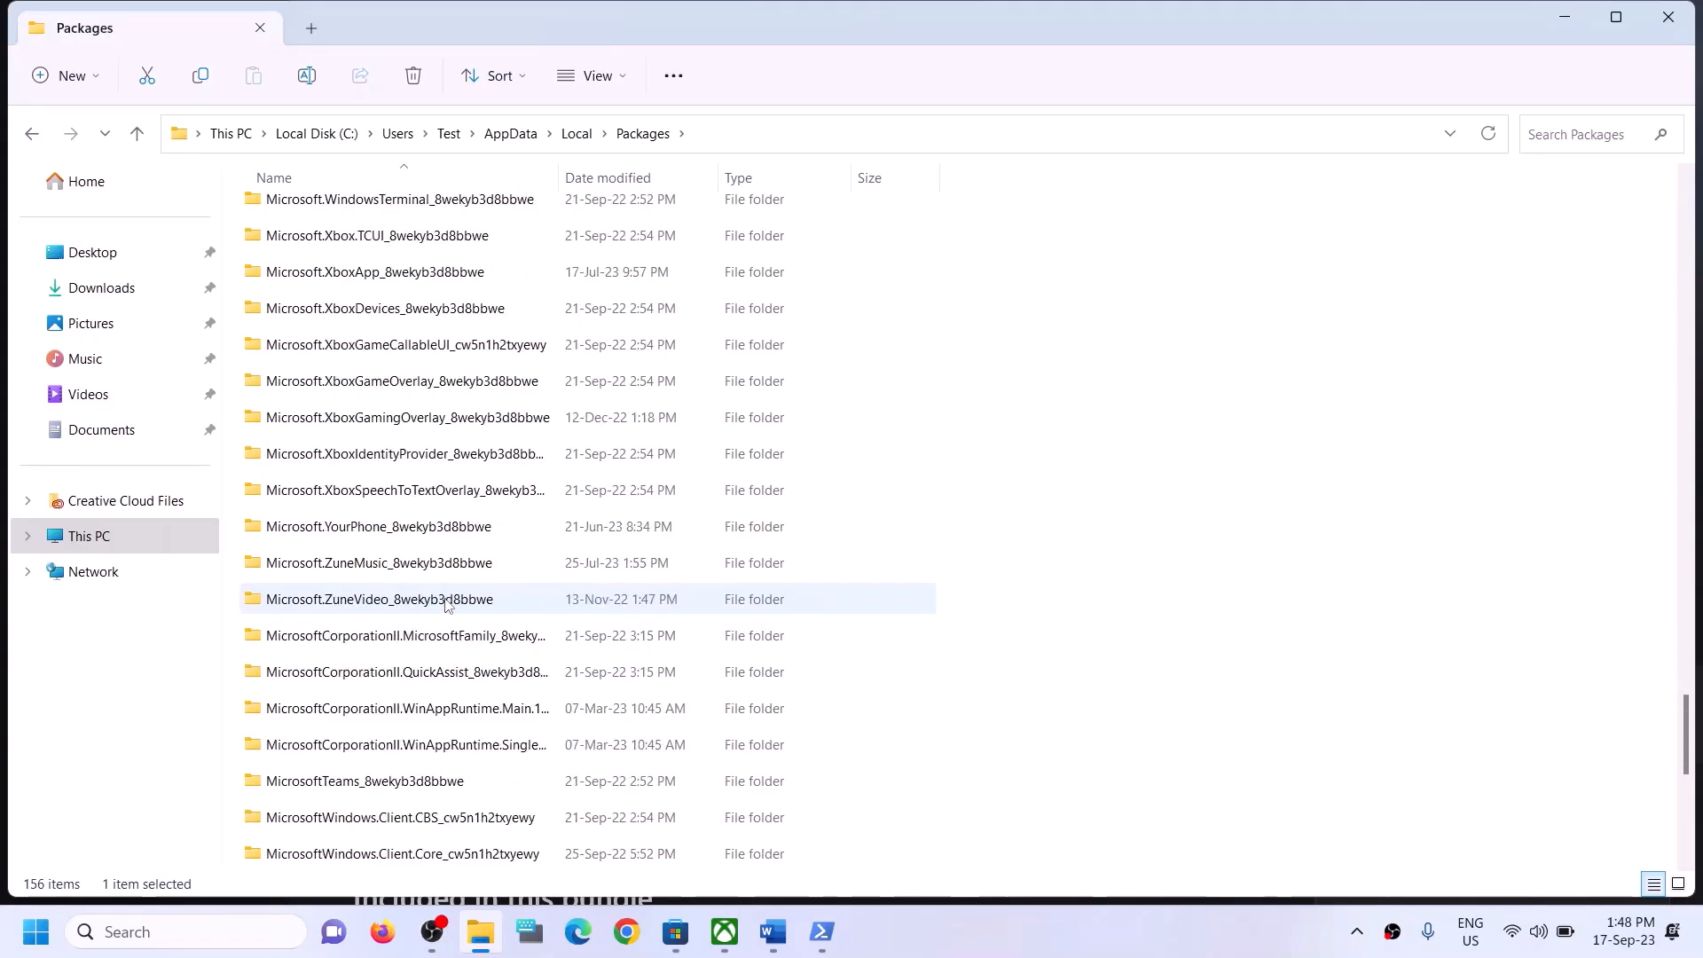
scroll(446, 606, up, 1)
scroll(446, 606, down, 1)
scroll(446, 606, down, 4)
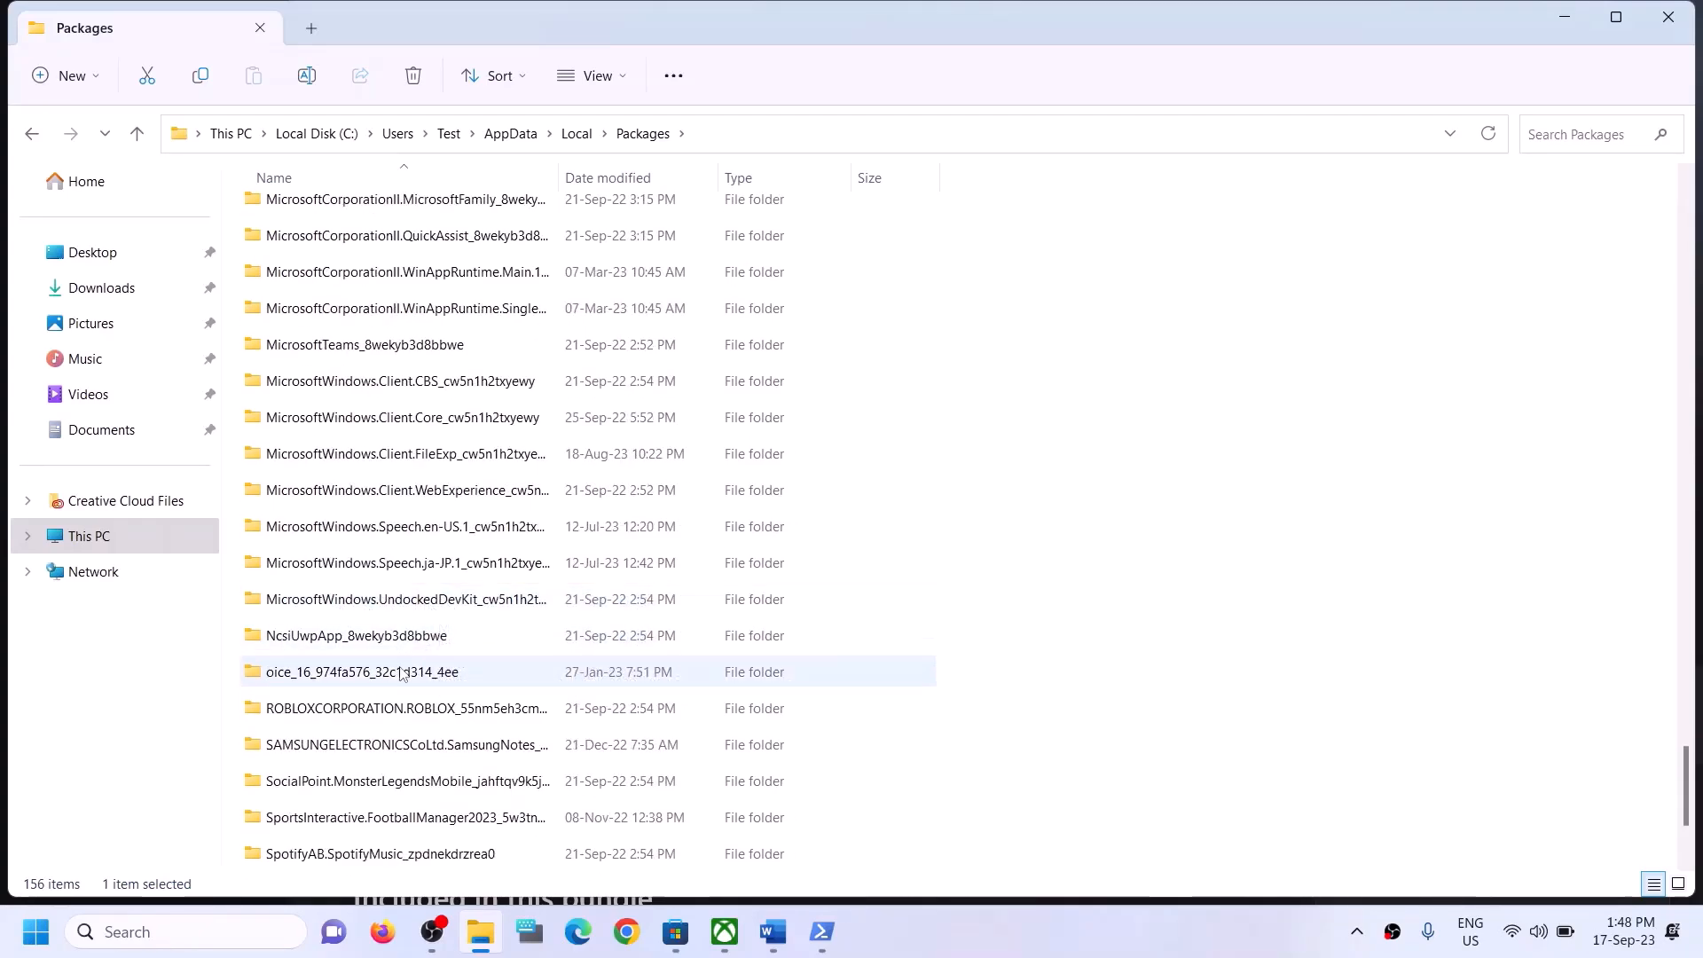
scroll(408, 709, down, 2)
scroll(406, 657, up, 1)
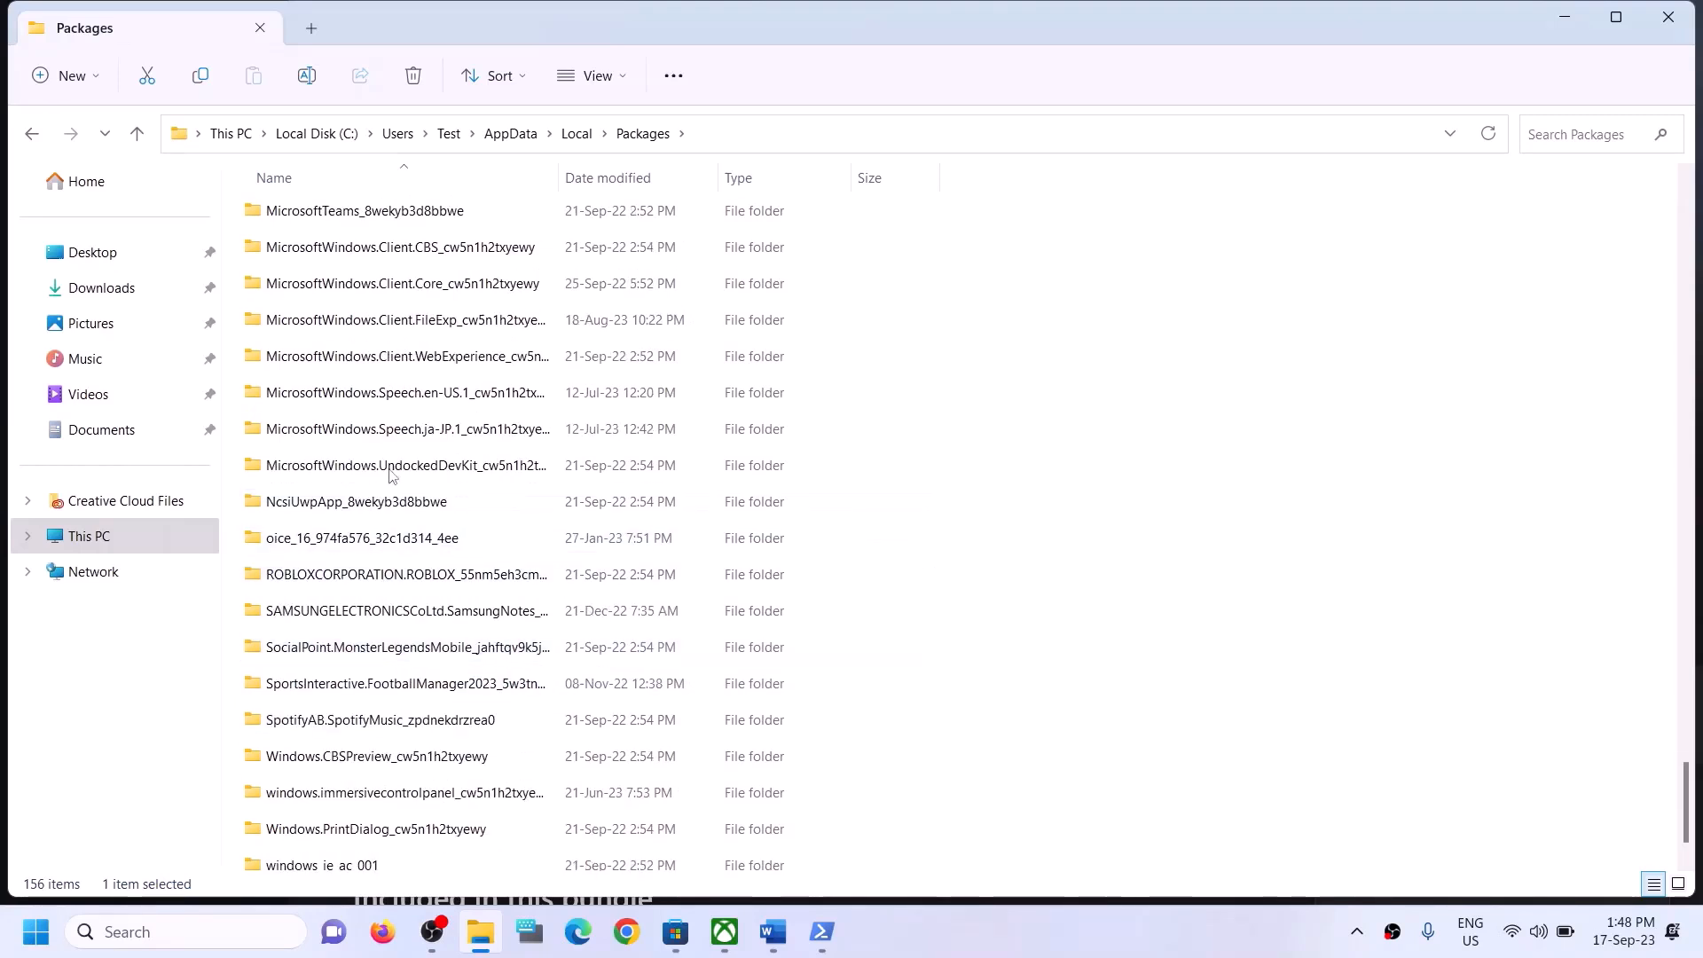
scroll(453, 395, up, 2)
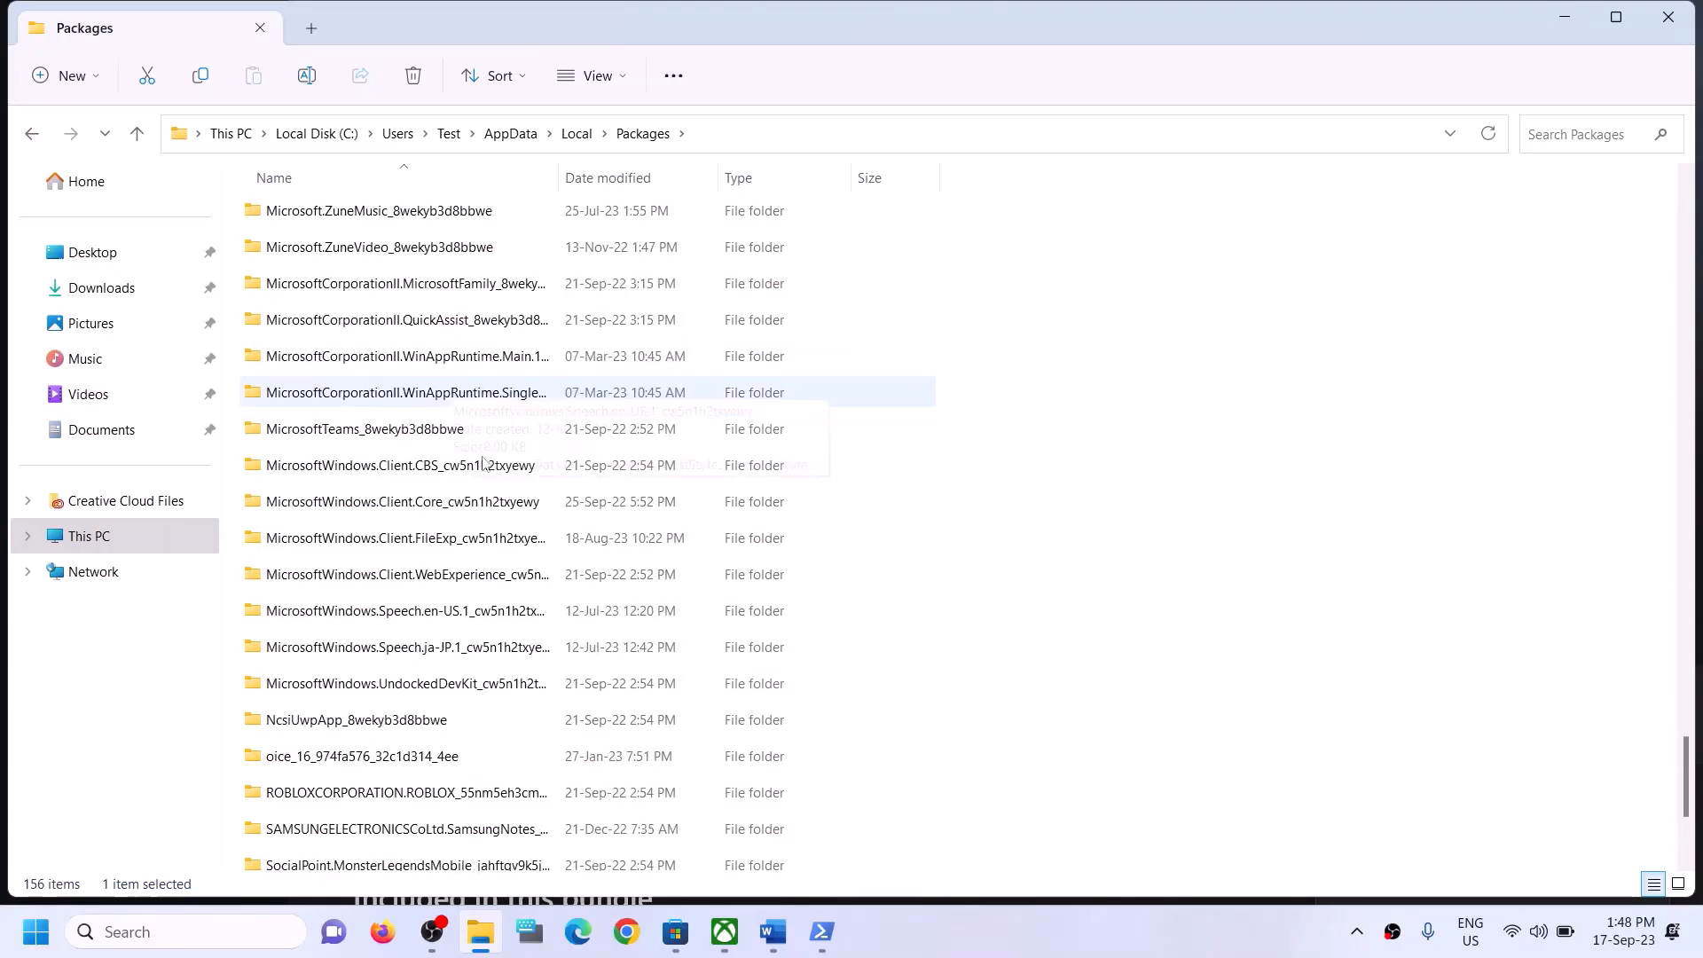
click(424, 693)
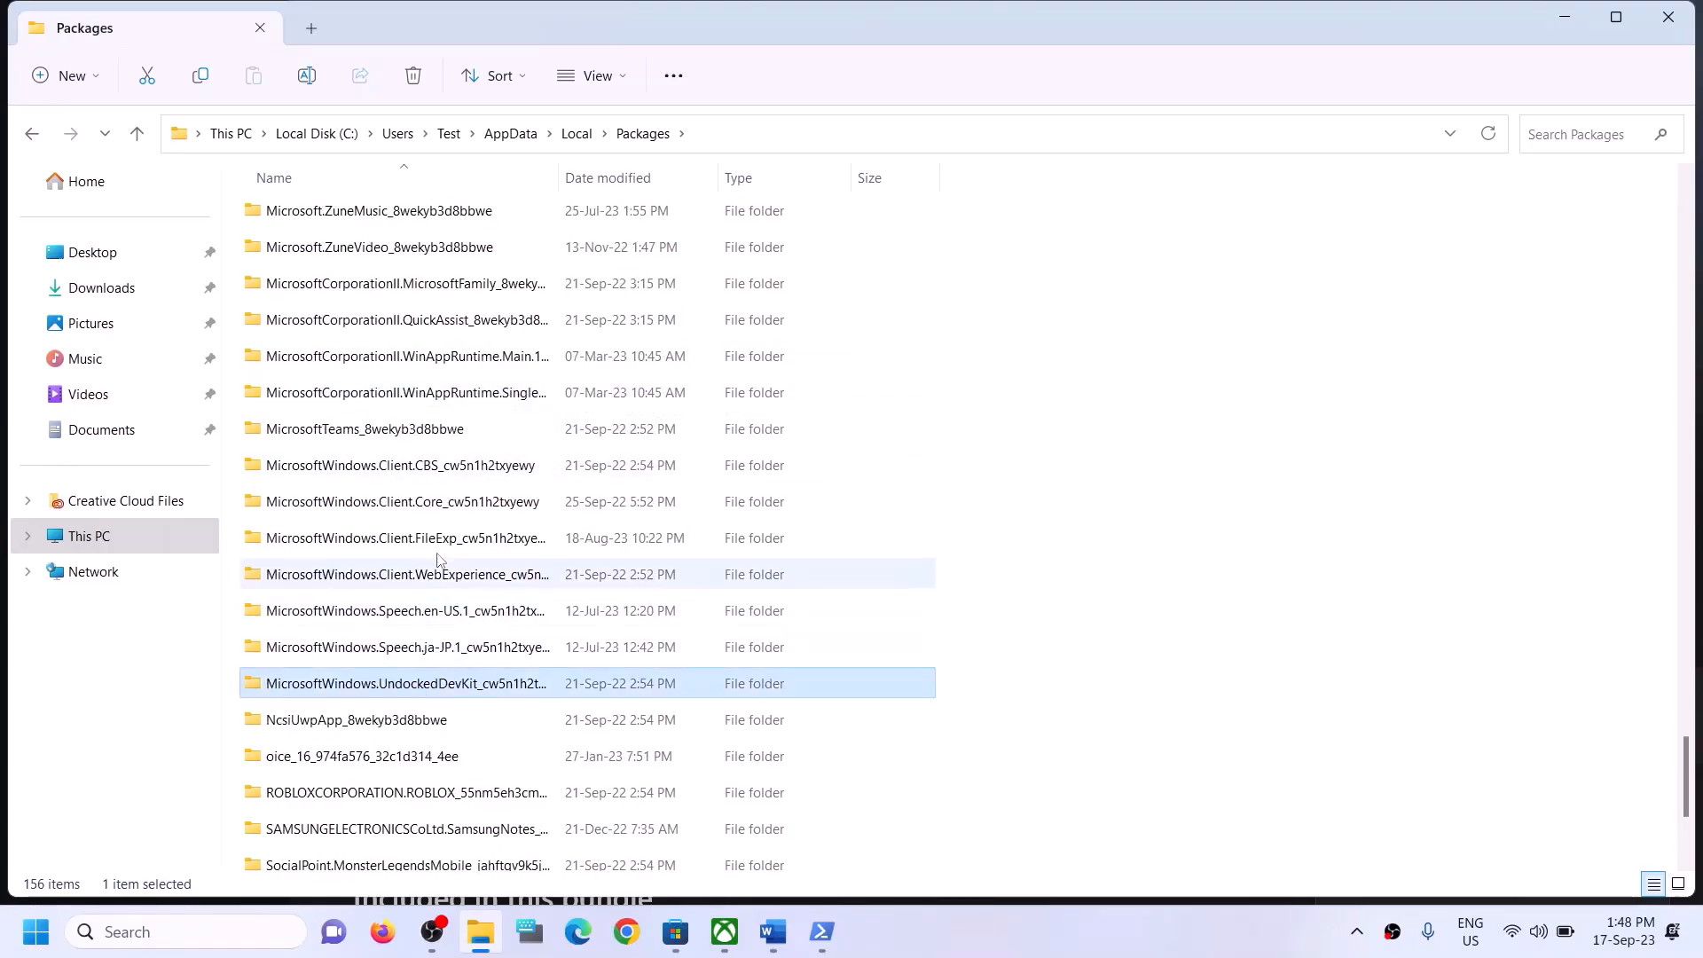
click(421, 457)
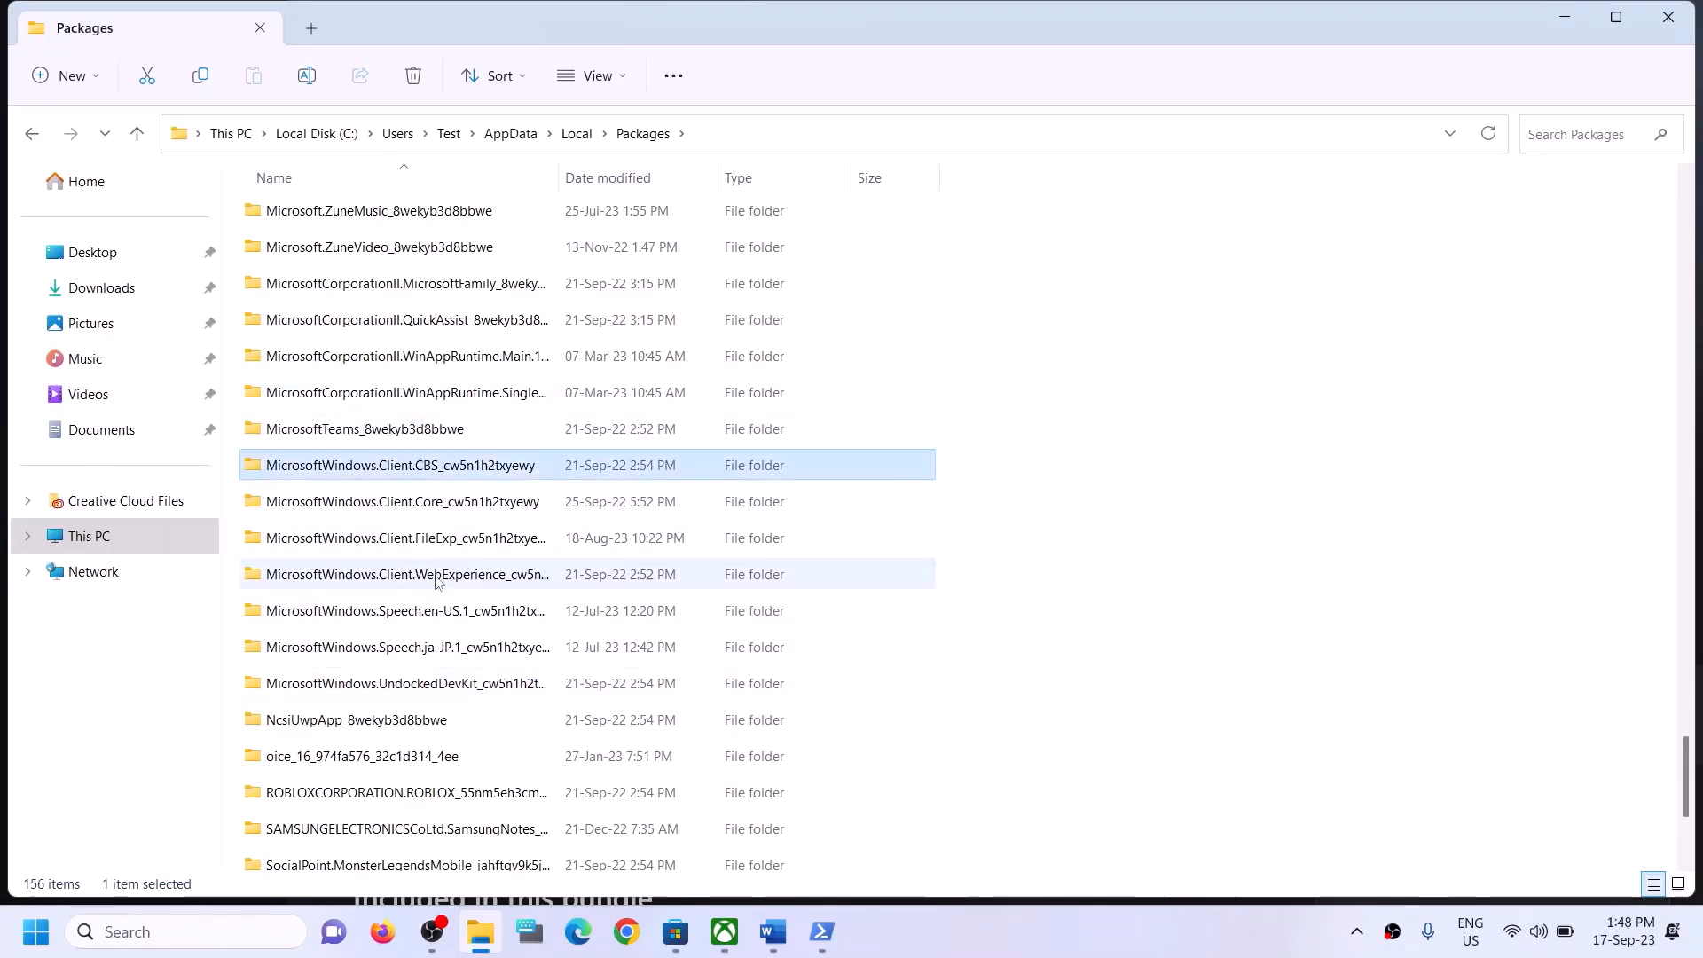
click(435, 577)
click(437, 628)
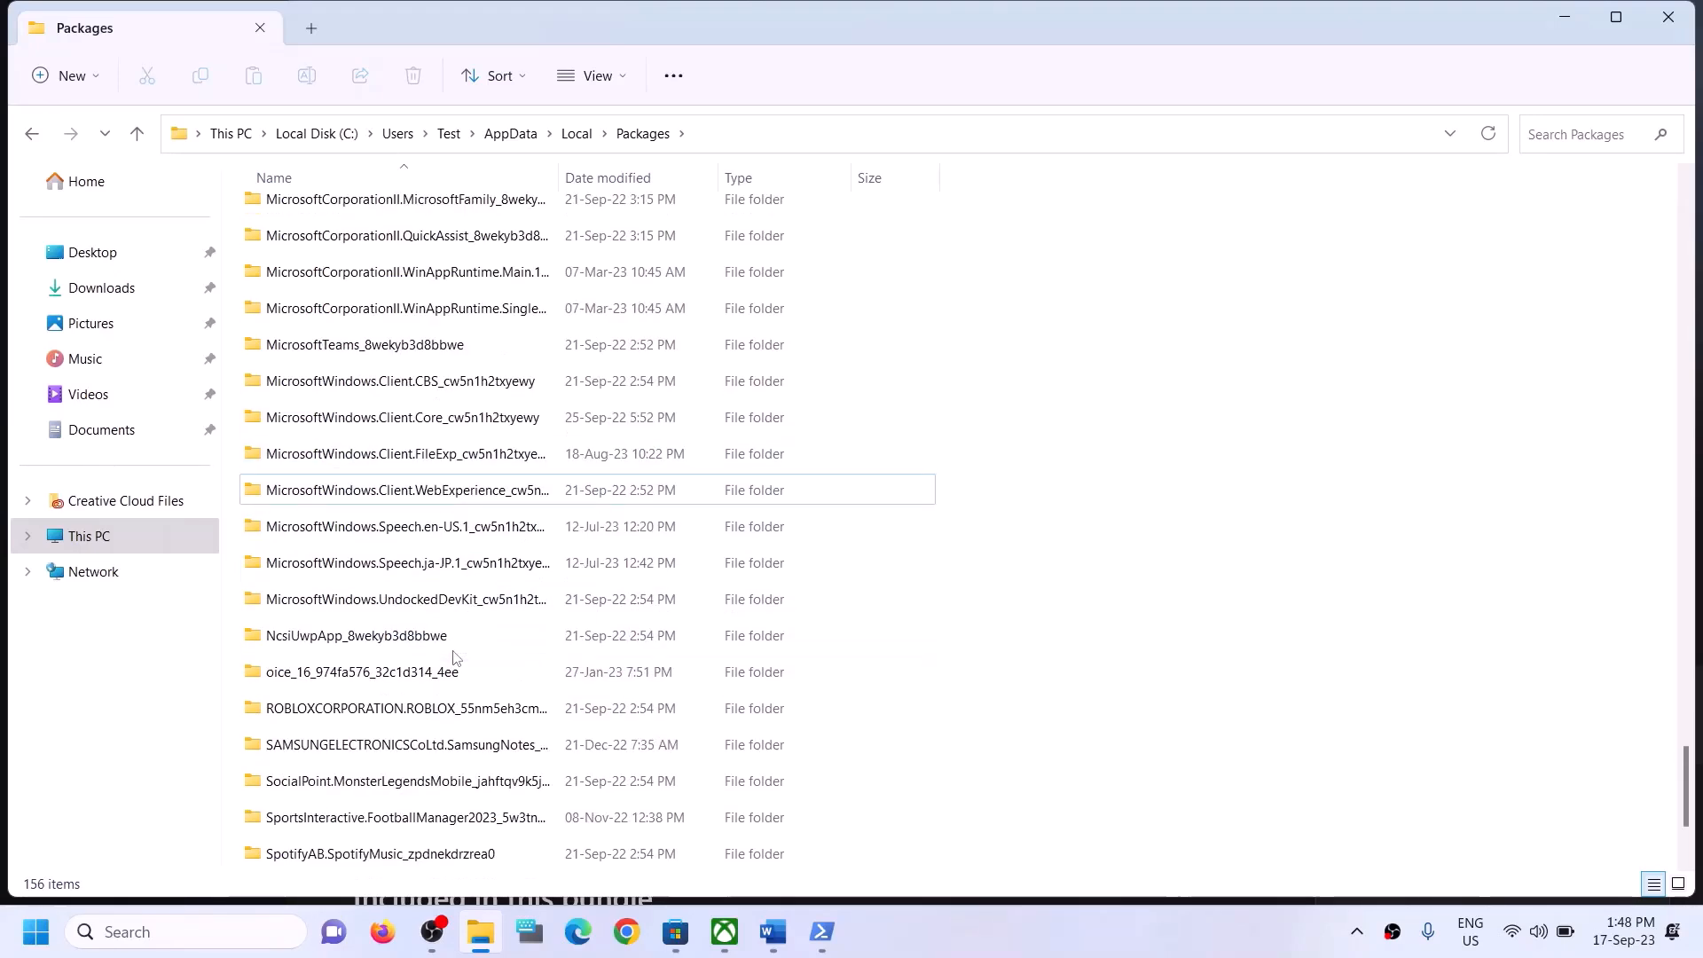
scroll(454, 644, up, 1)
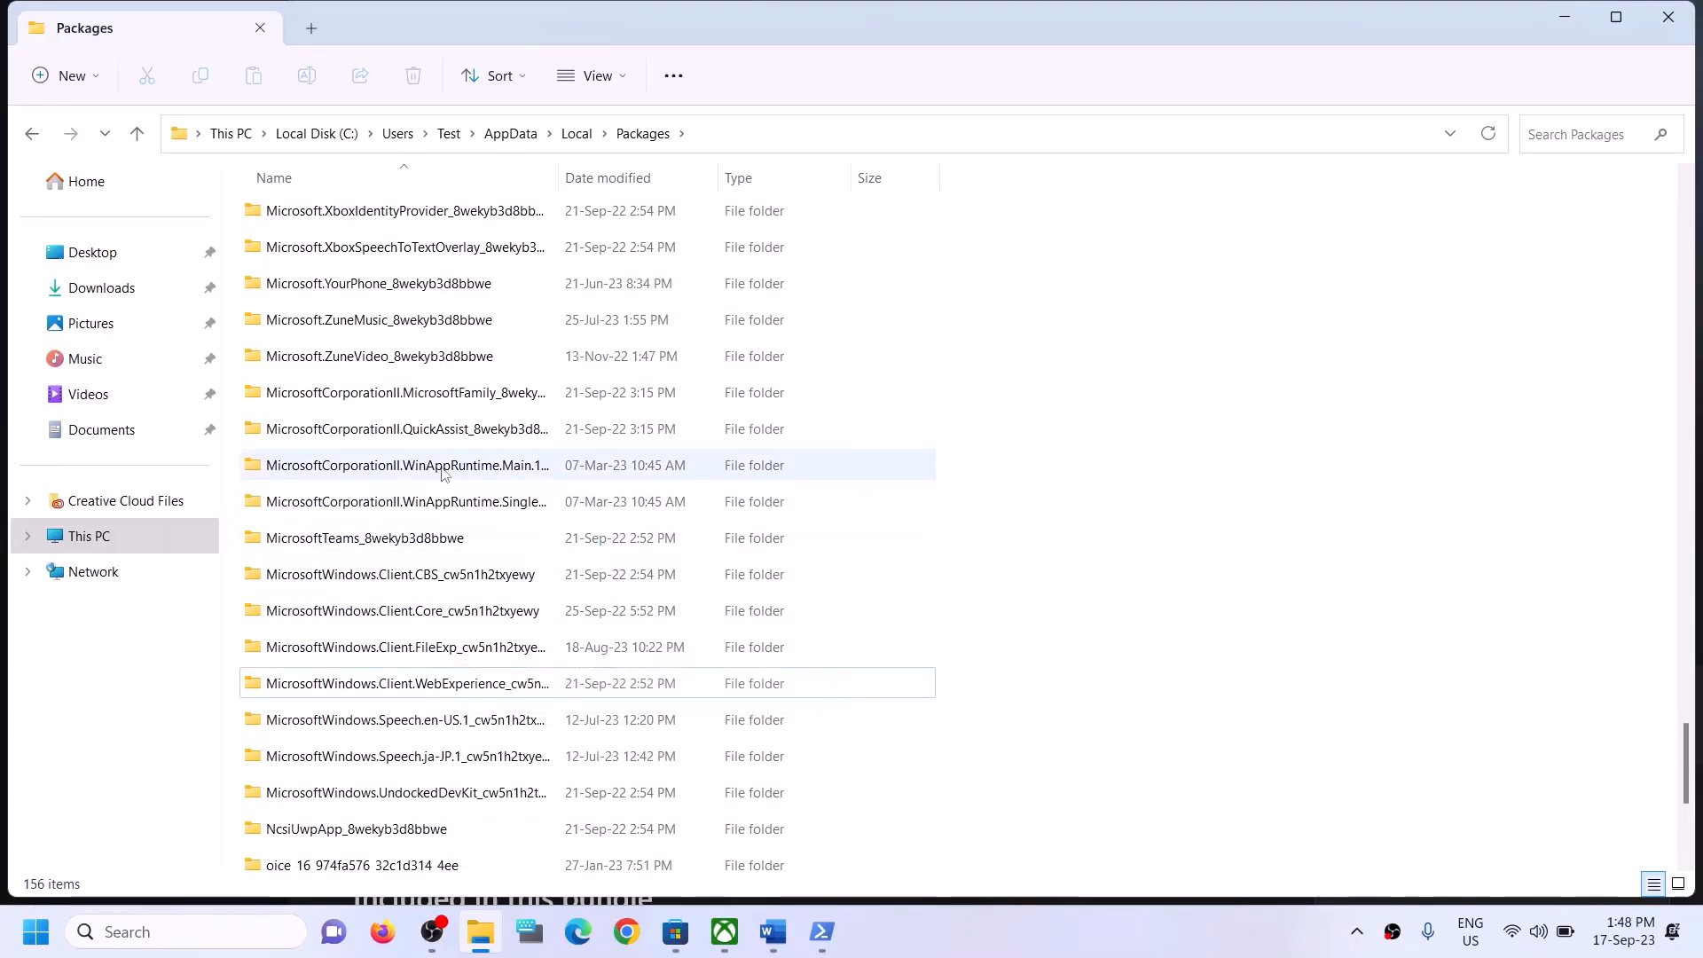
scroll(443, 466, up, 1)
scroll(441, 457, up, 4)
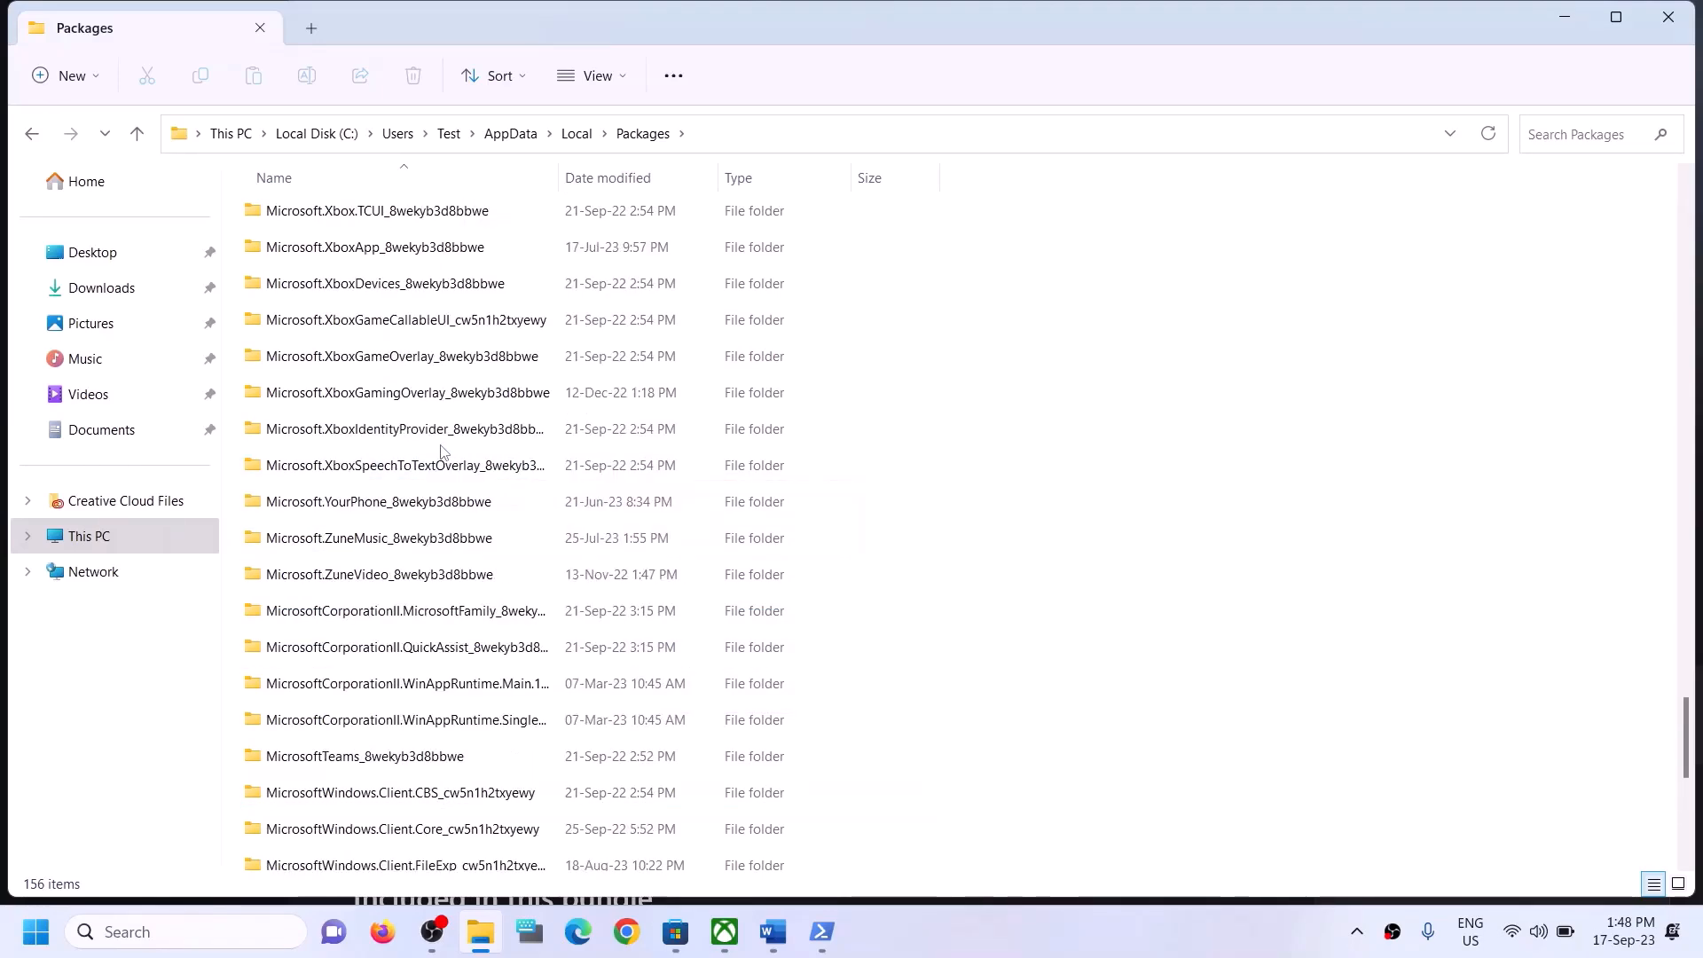
click(441, 465)
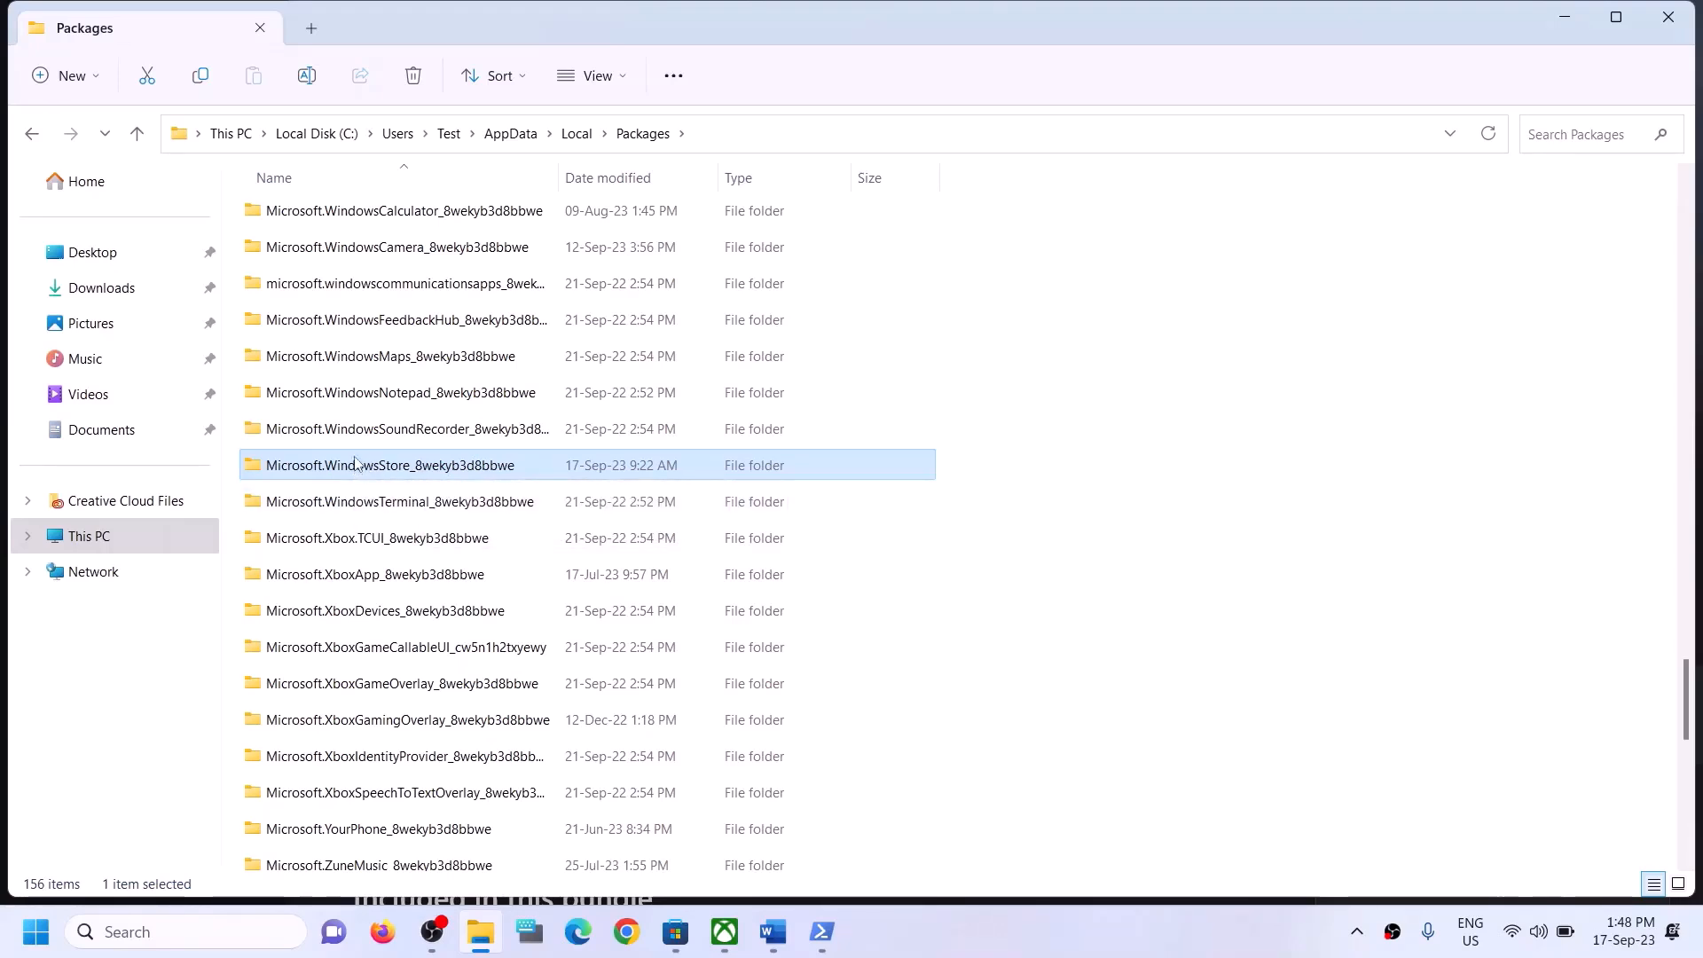
double_click(366, 465)
Try to delete the LocalCache folder inside Microsoft.WindowsStore_8wekyb3d8bbwe, and close the File Explorer window.
click(295, 296)
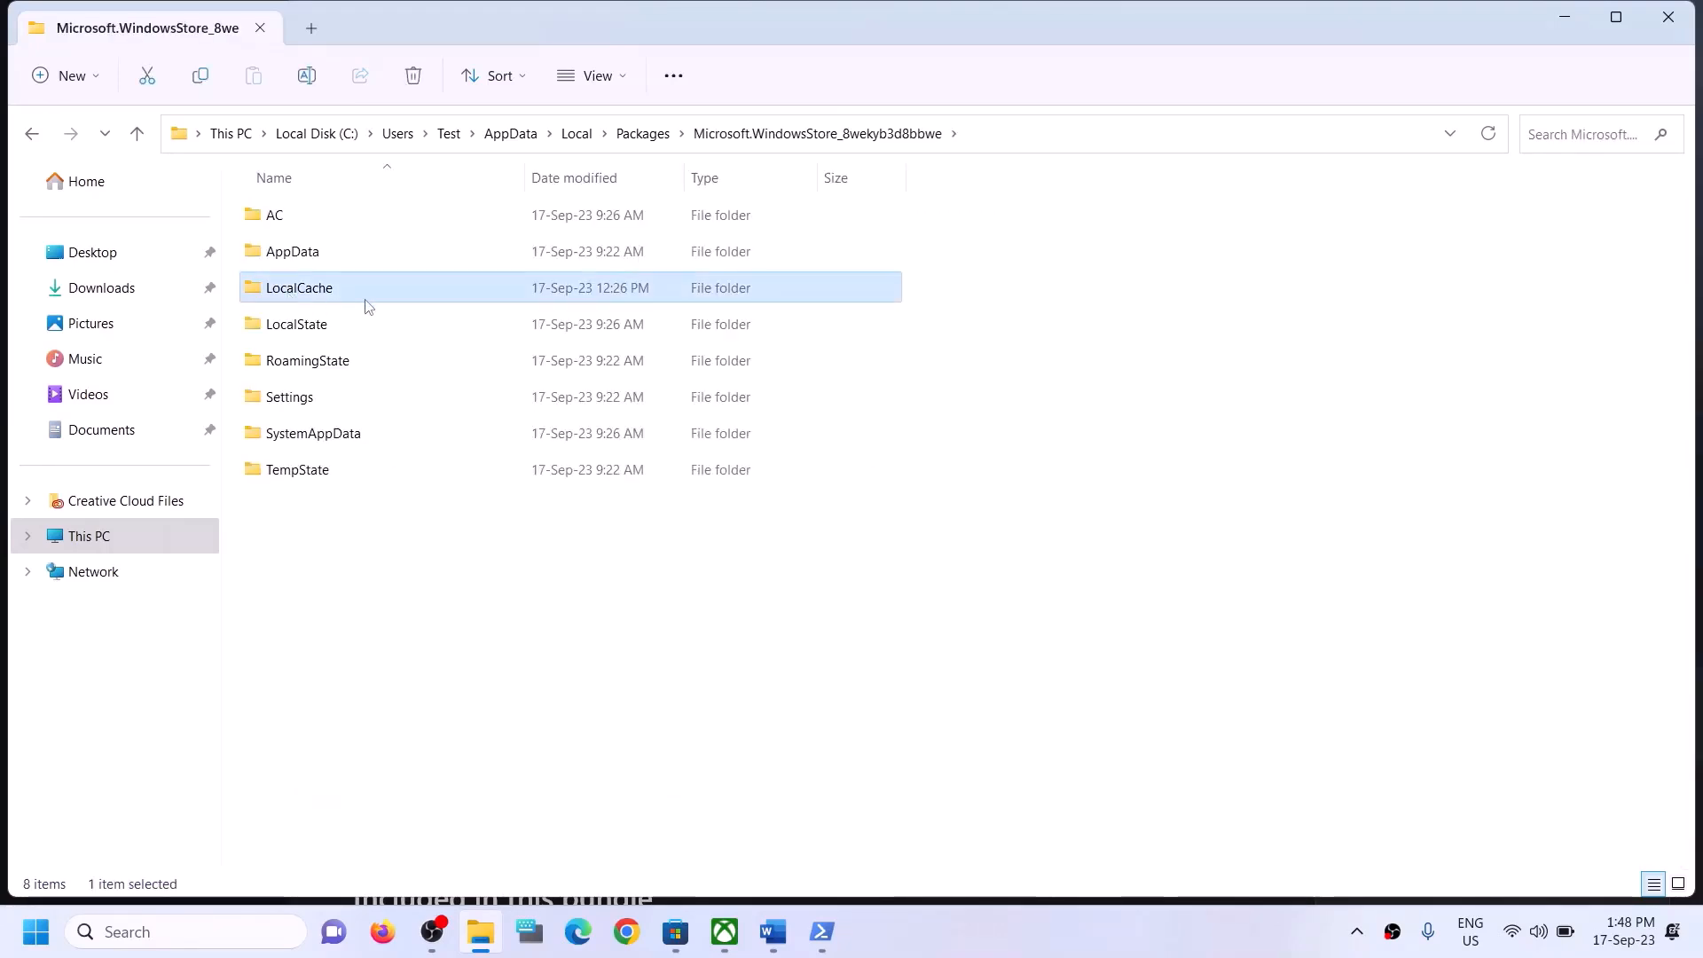
right_click(335, 292)
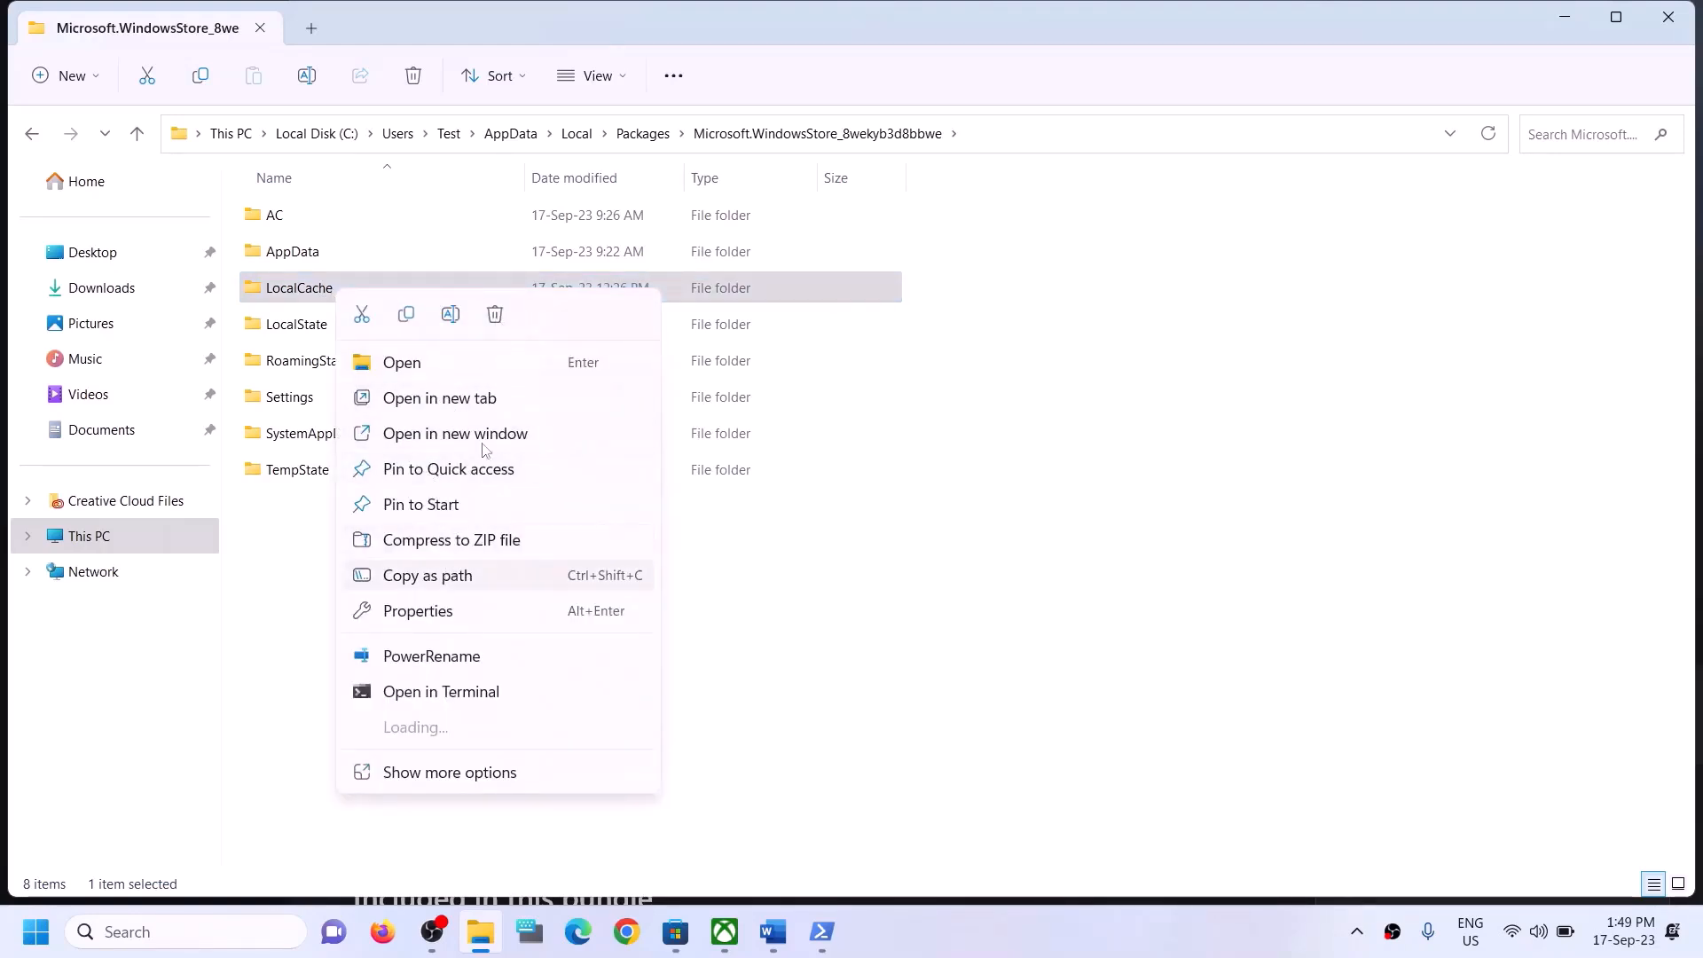
click(495, 316)
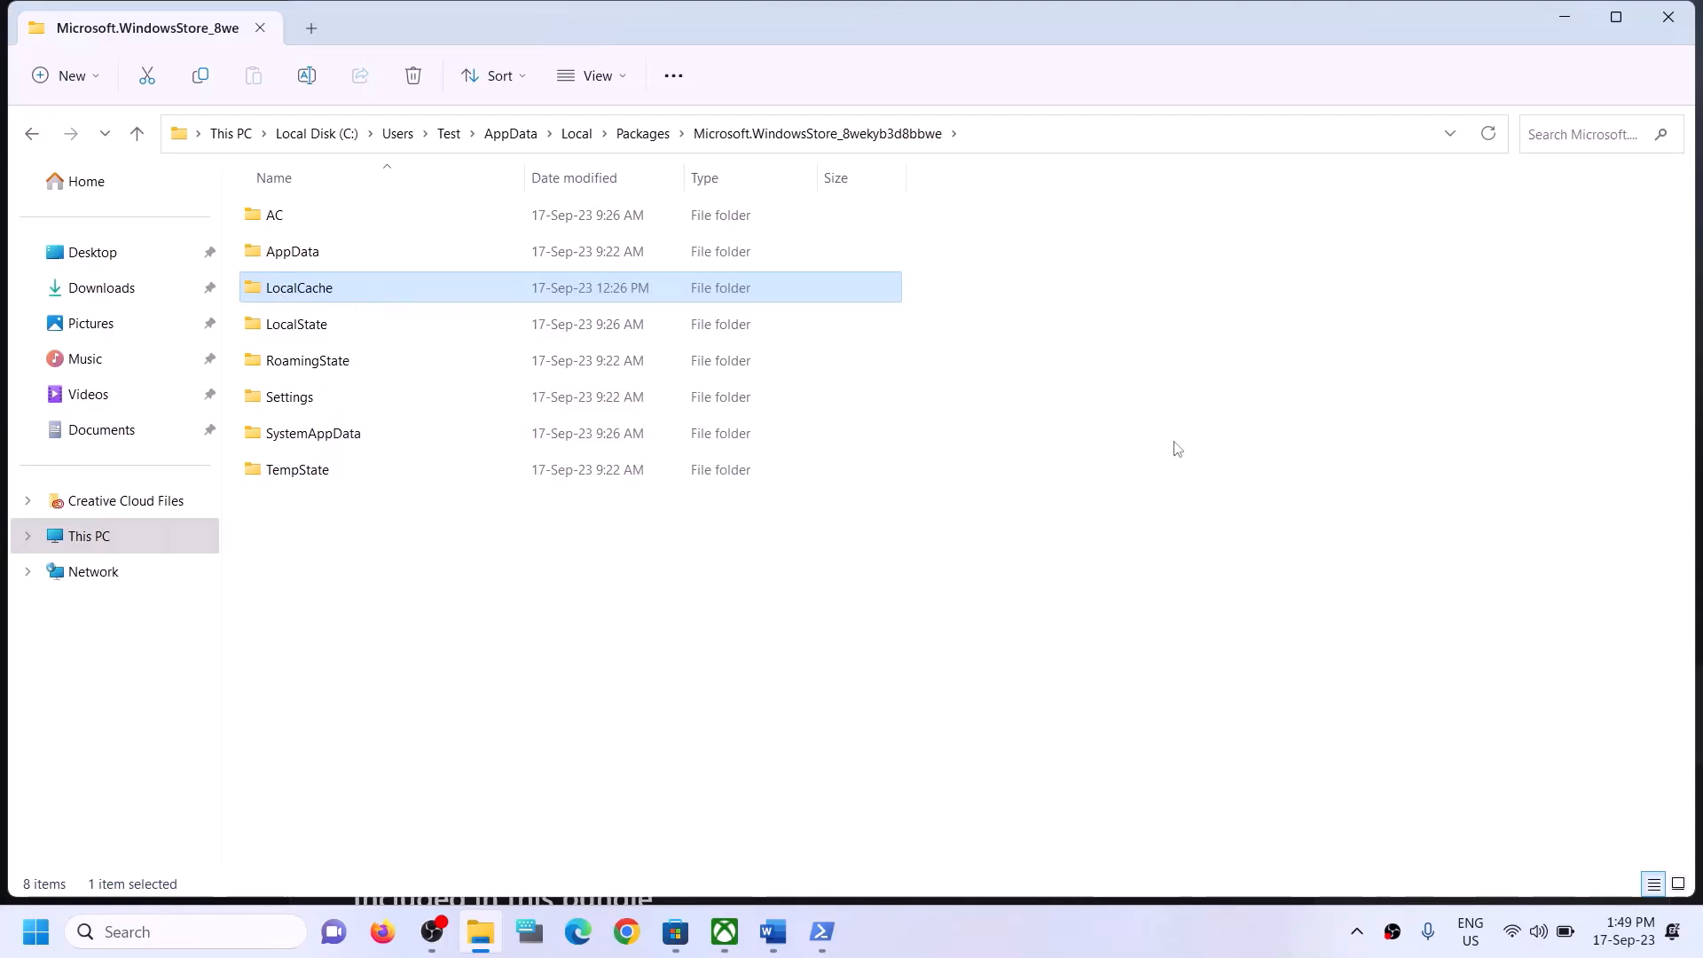
click(1662, 31)
Find Step 5 in the Word notes and highlight its text "Repair/reset Xbox App/Store".
scroll(348, 616, down, 3)
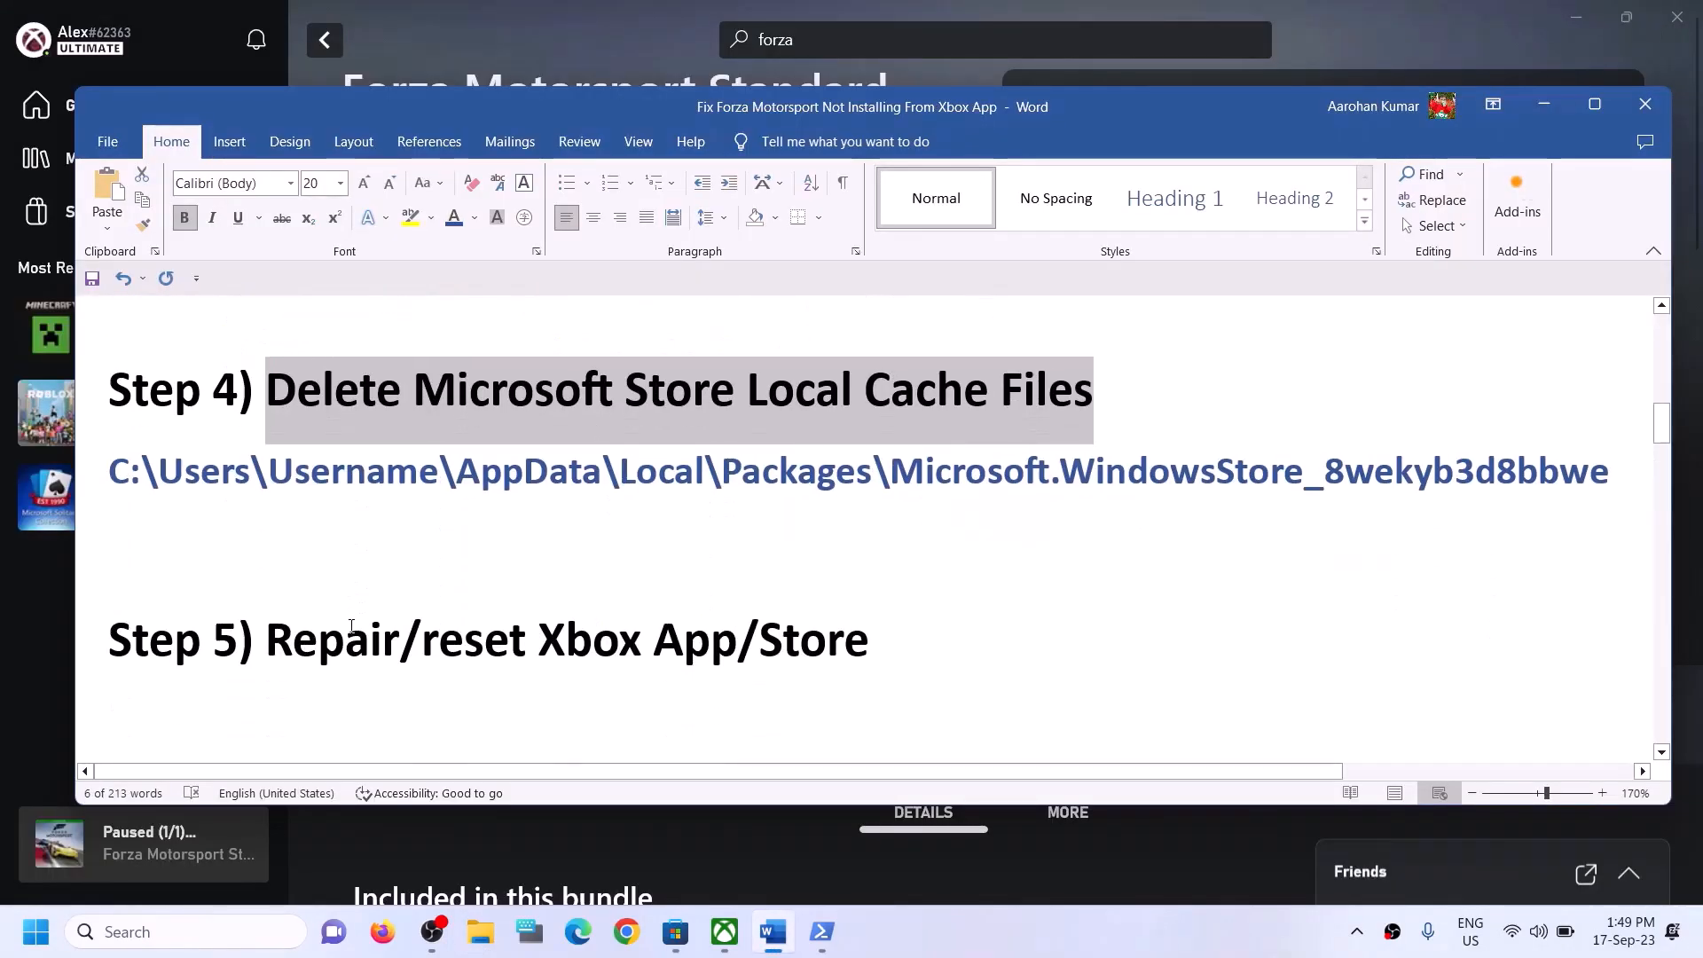
scroll(347, 615, up, 1)
drag(266, 639, 868, 641)
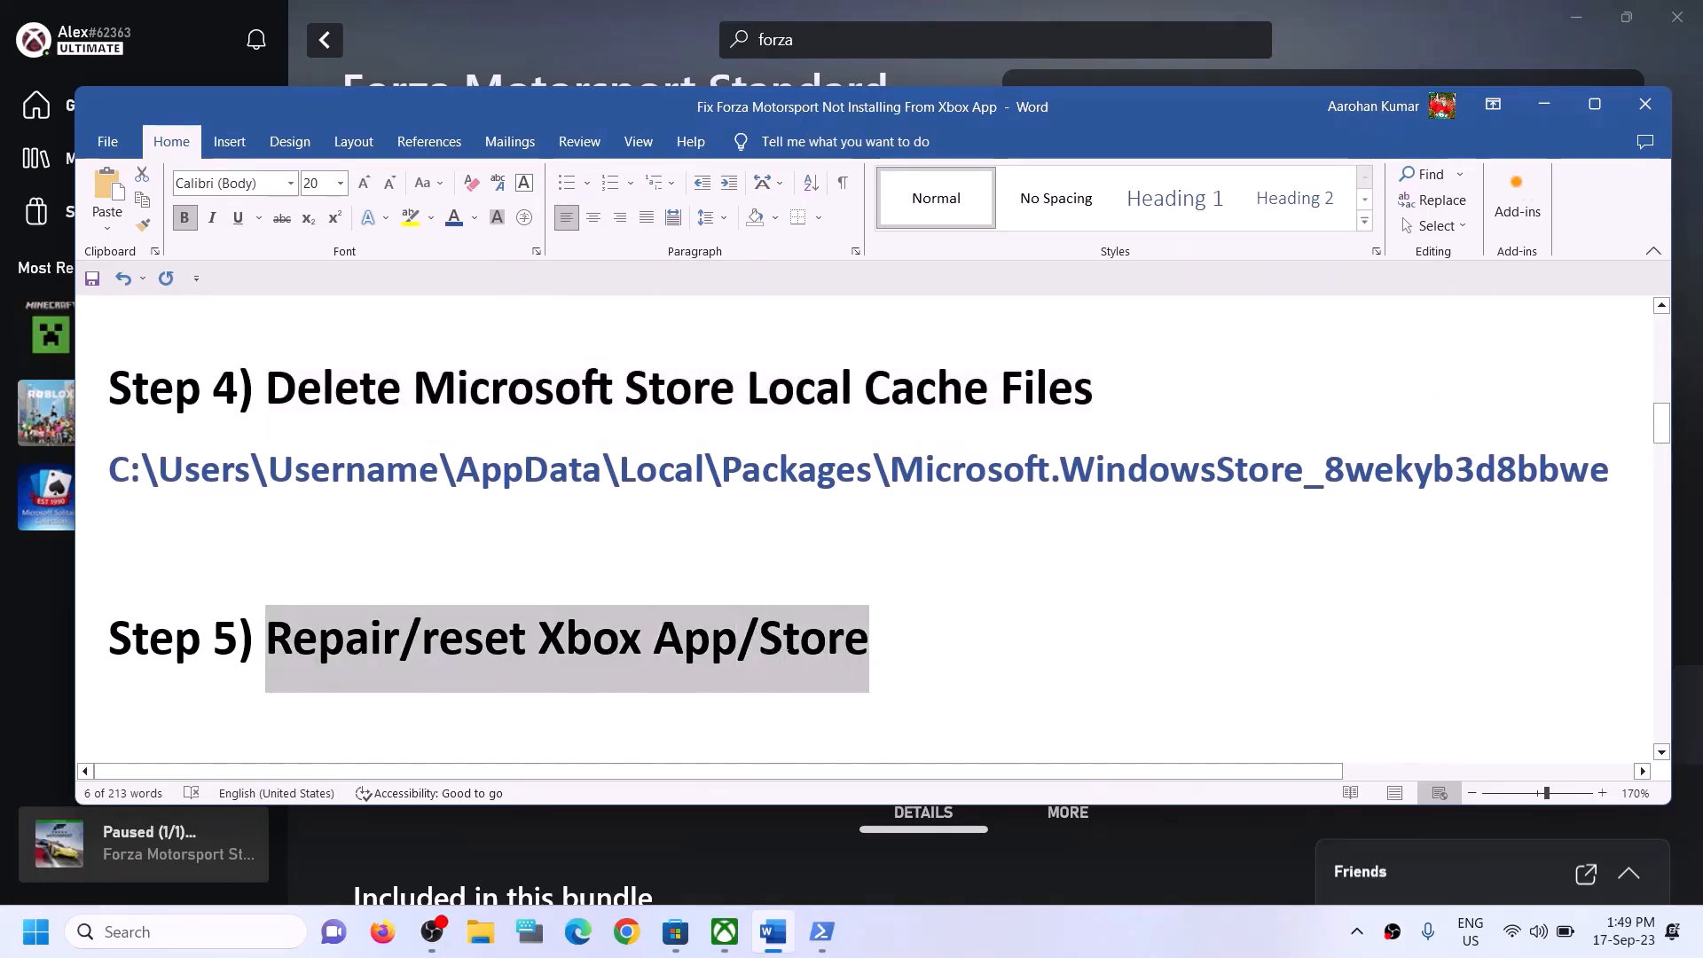
Search Windows for xbox and open the Xbox app's settings page.
click(235, 935)
text(xbox)
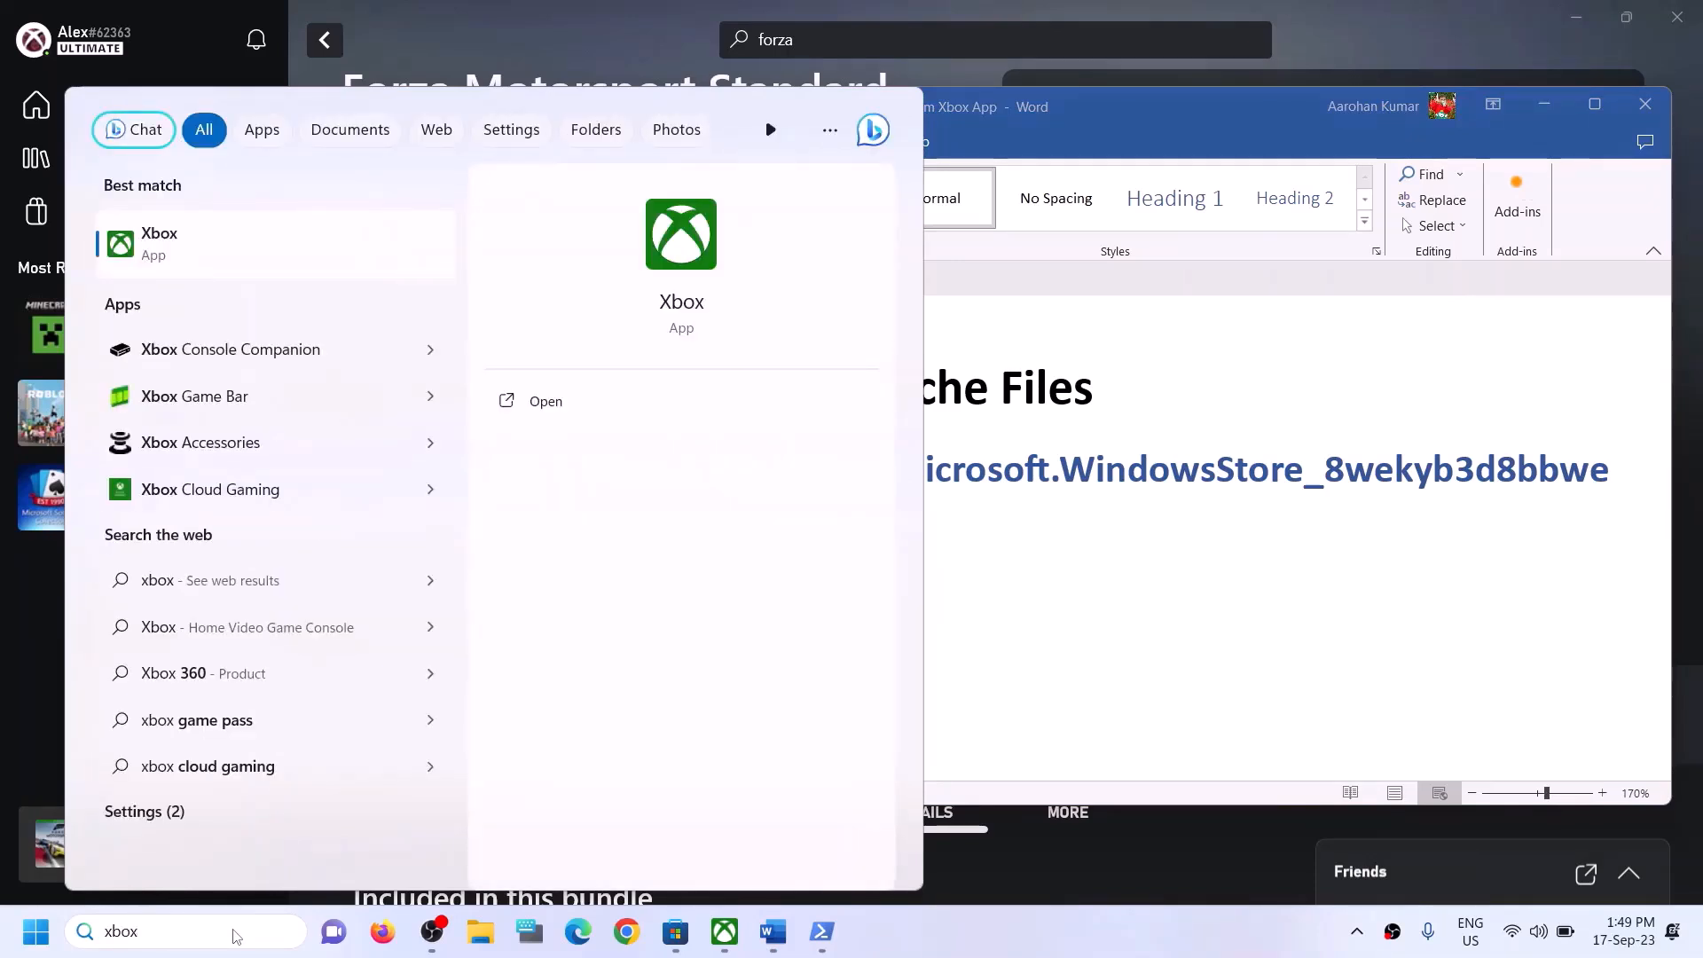
right_click(211, 250)
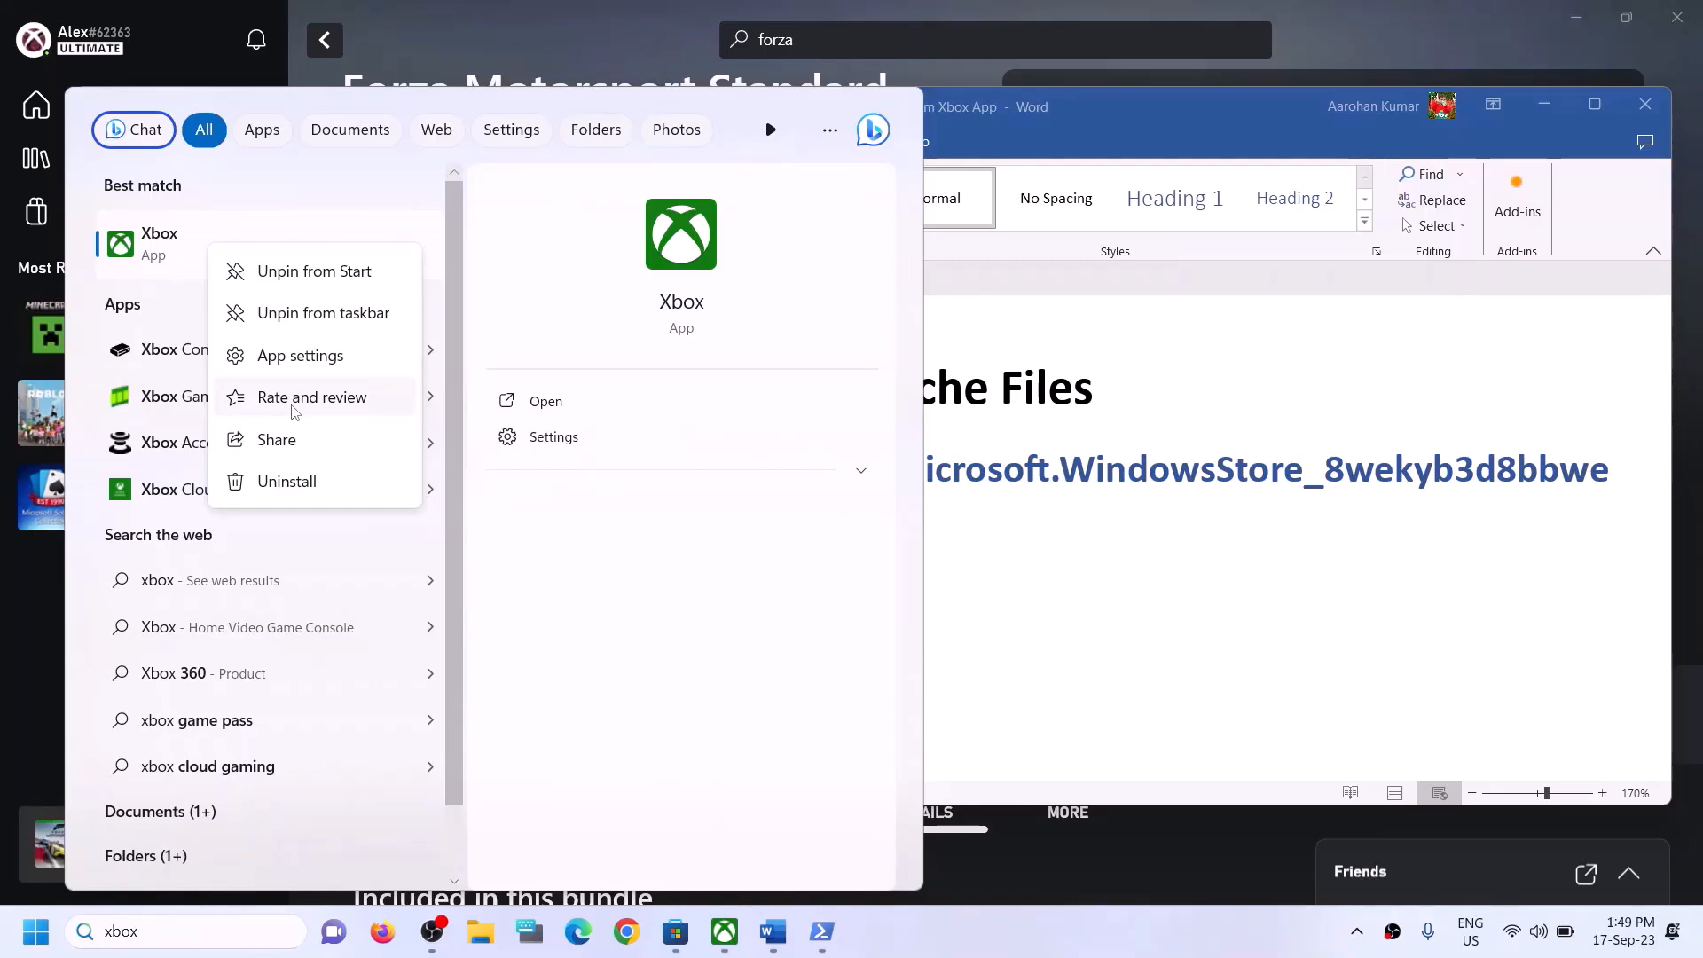
click(292, 351)
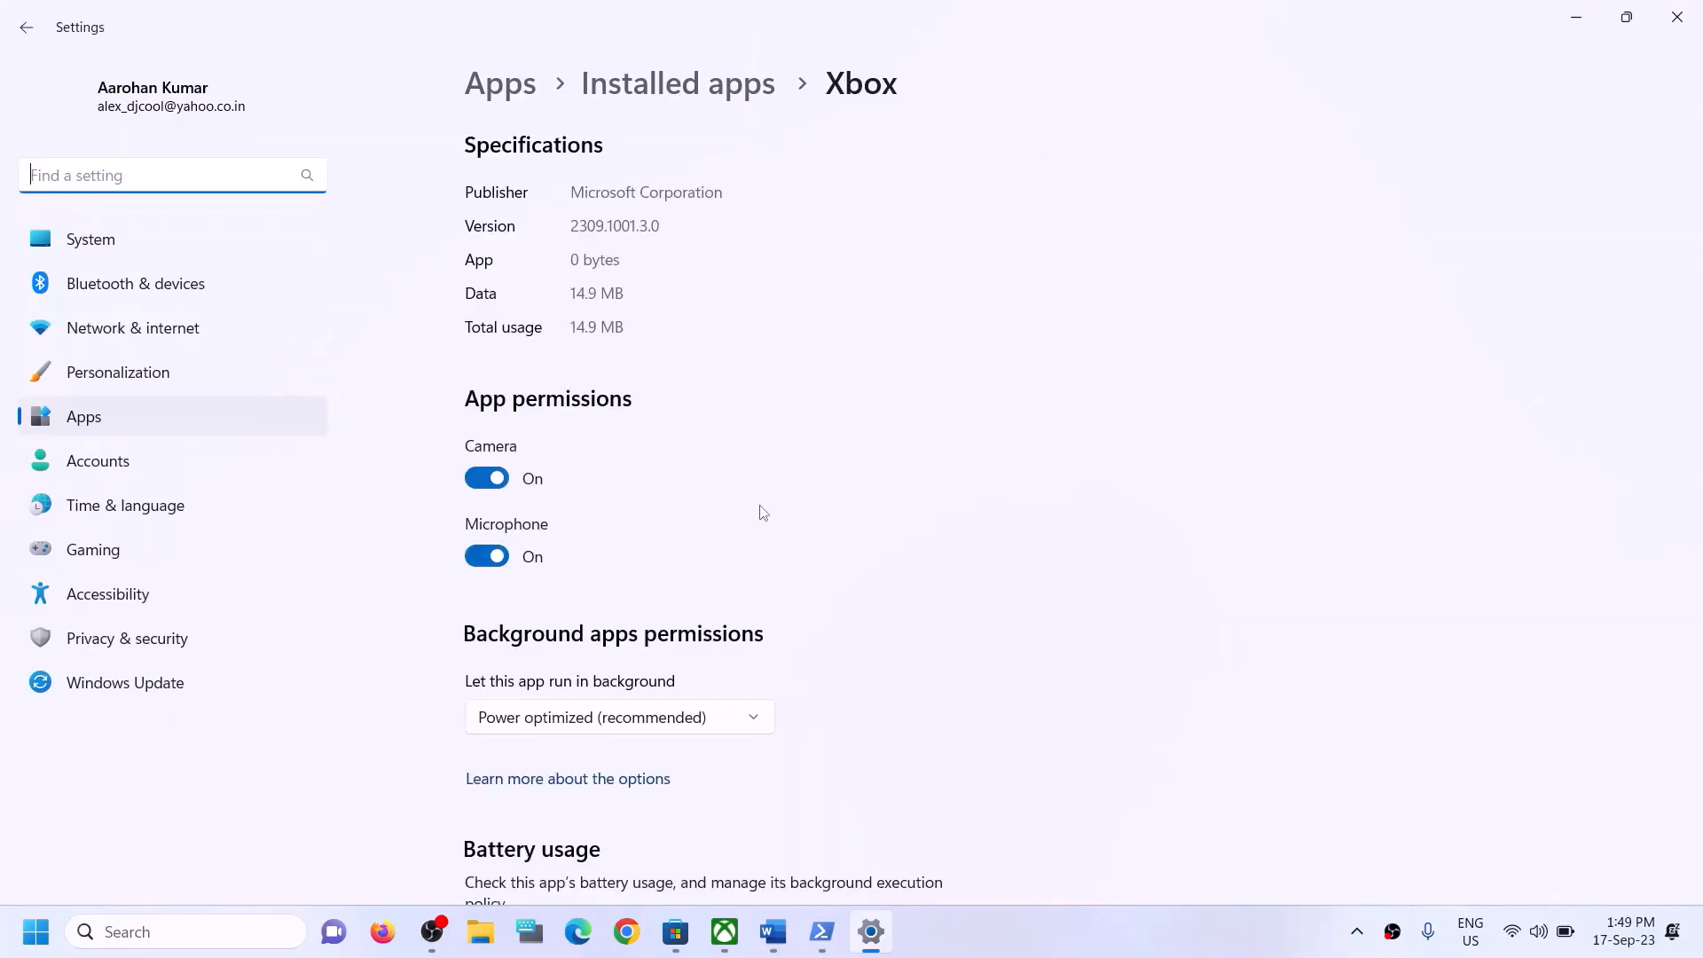
Repair the Xbox app and reset it, confirming the deletion of its app data.
scroll(883, 563, down, 4)
scroll(825, 576, down, 9)
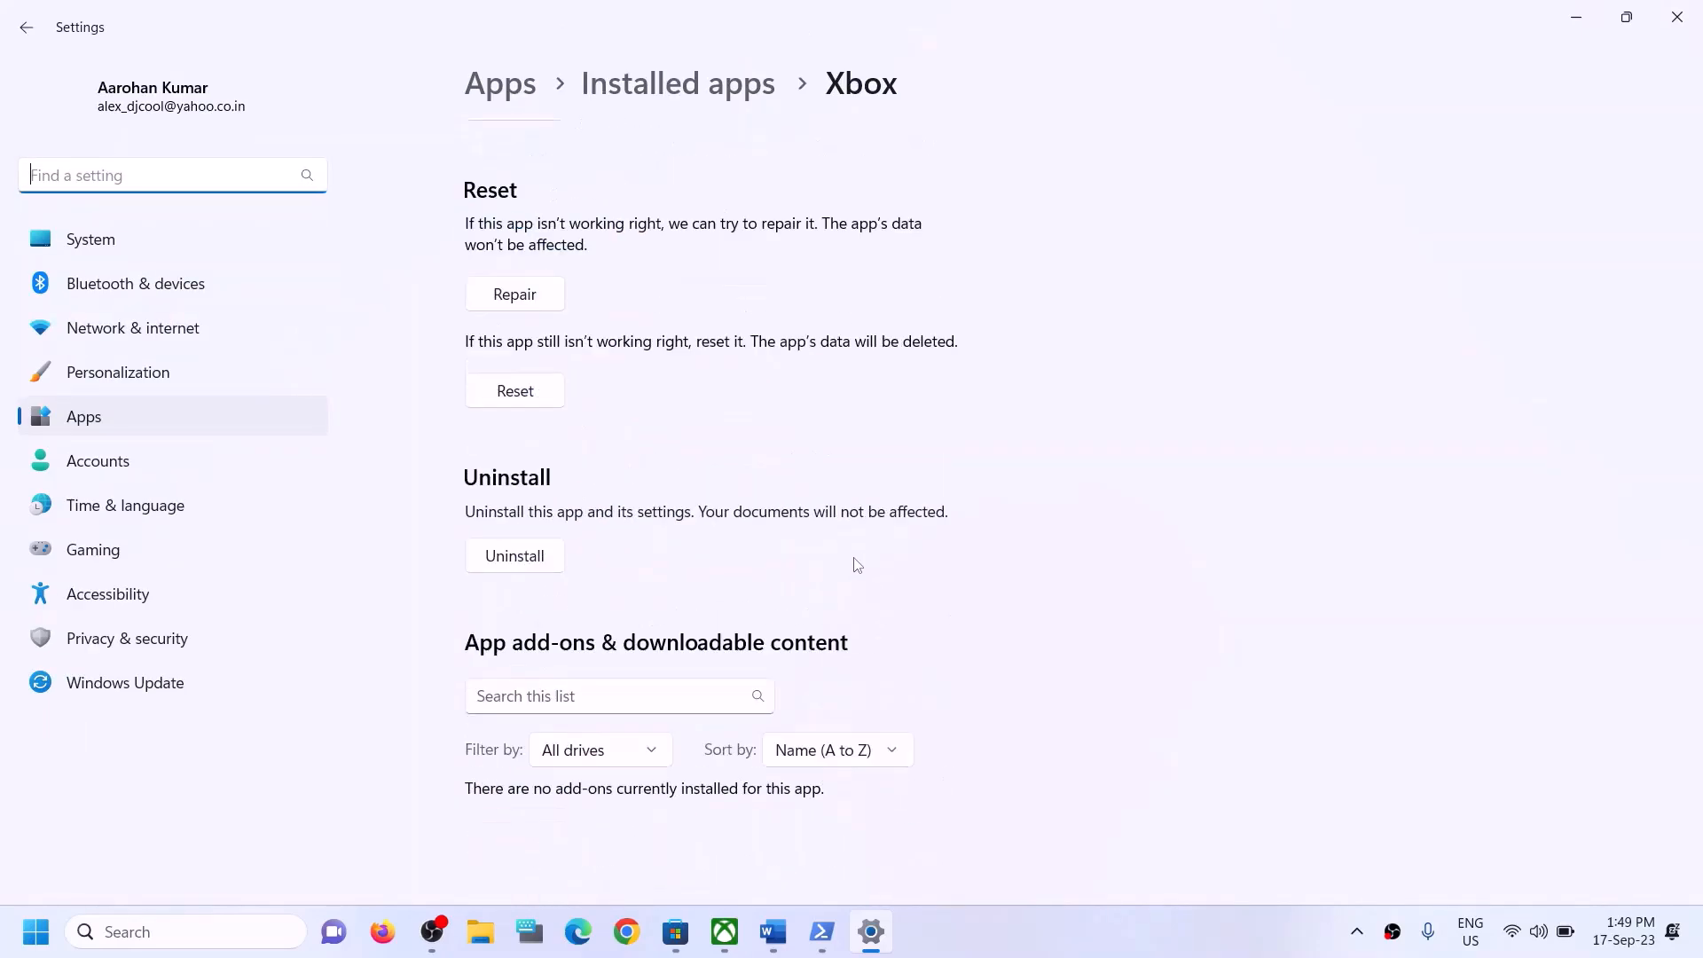
scroll(670, 452, up, 3)
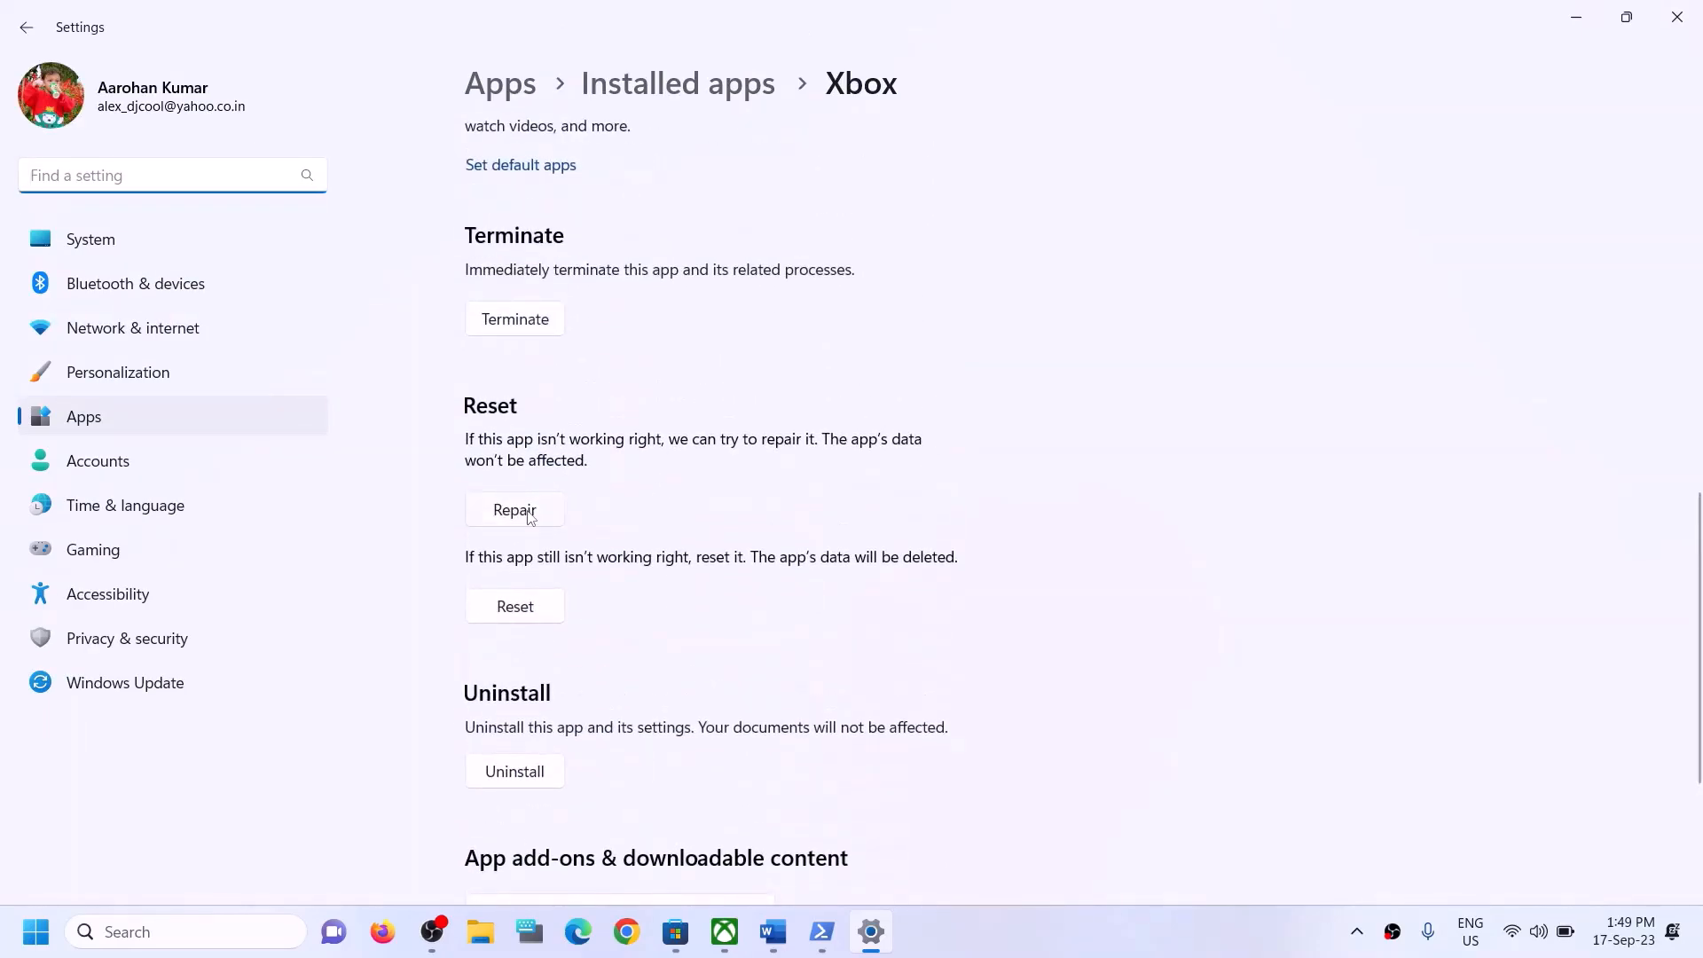
click(530, 519)
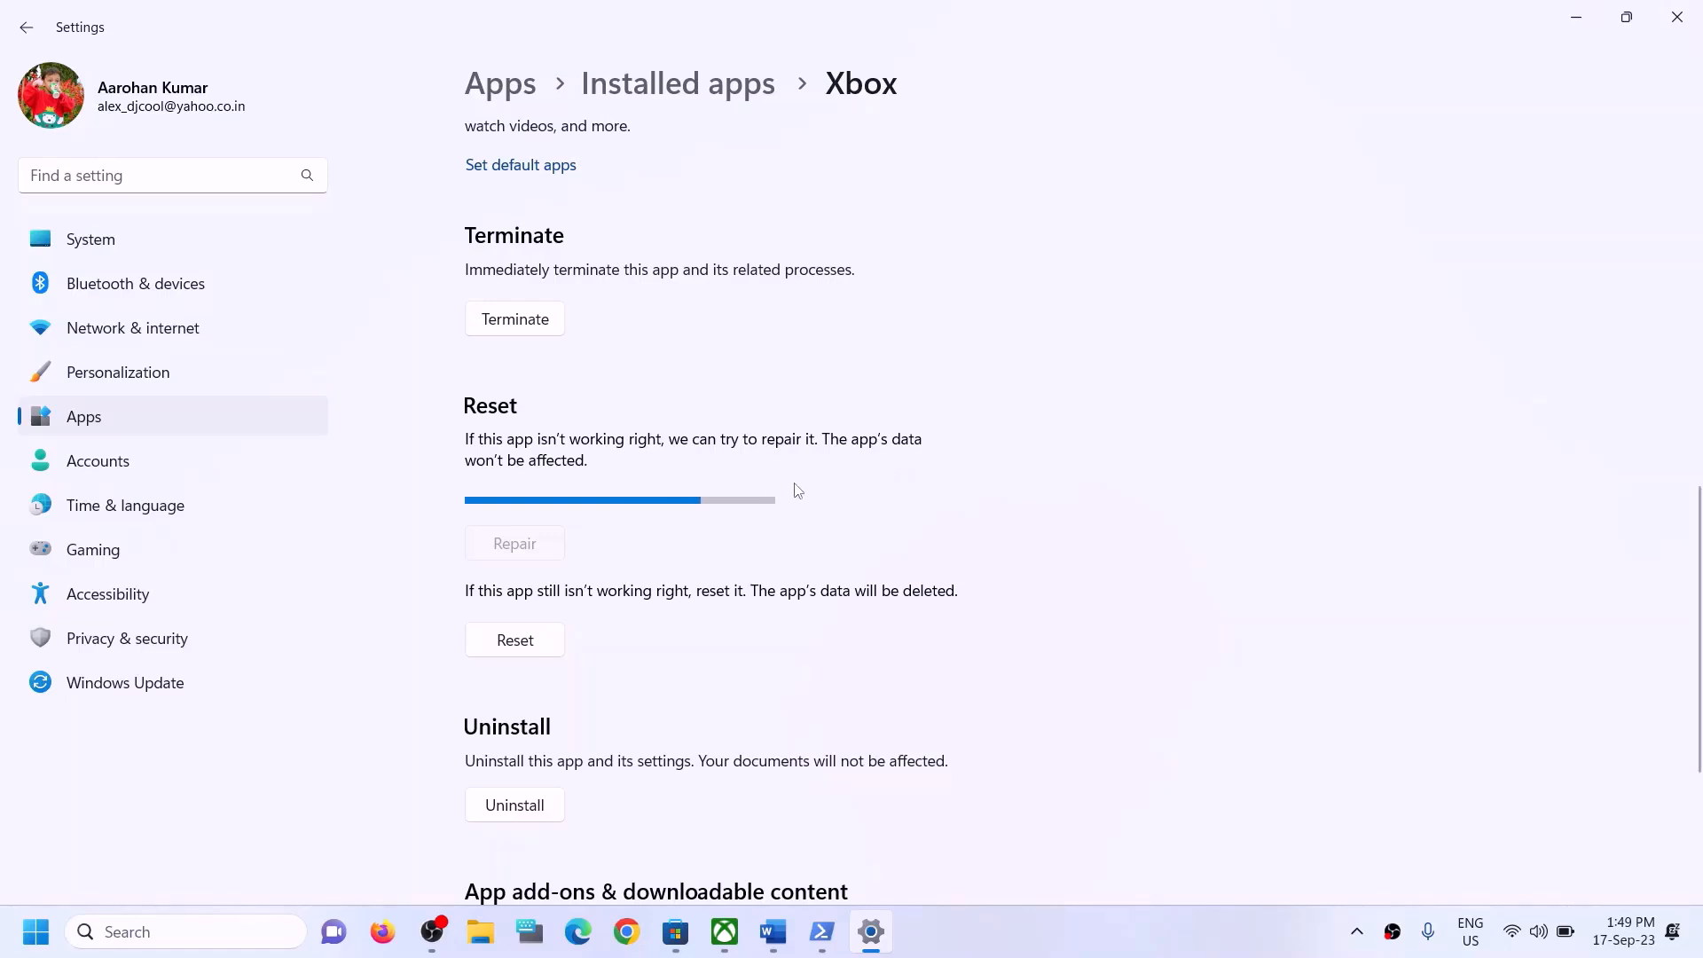
click(523, 621)
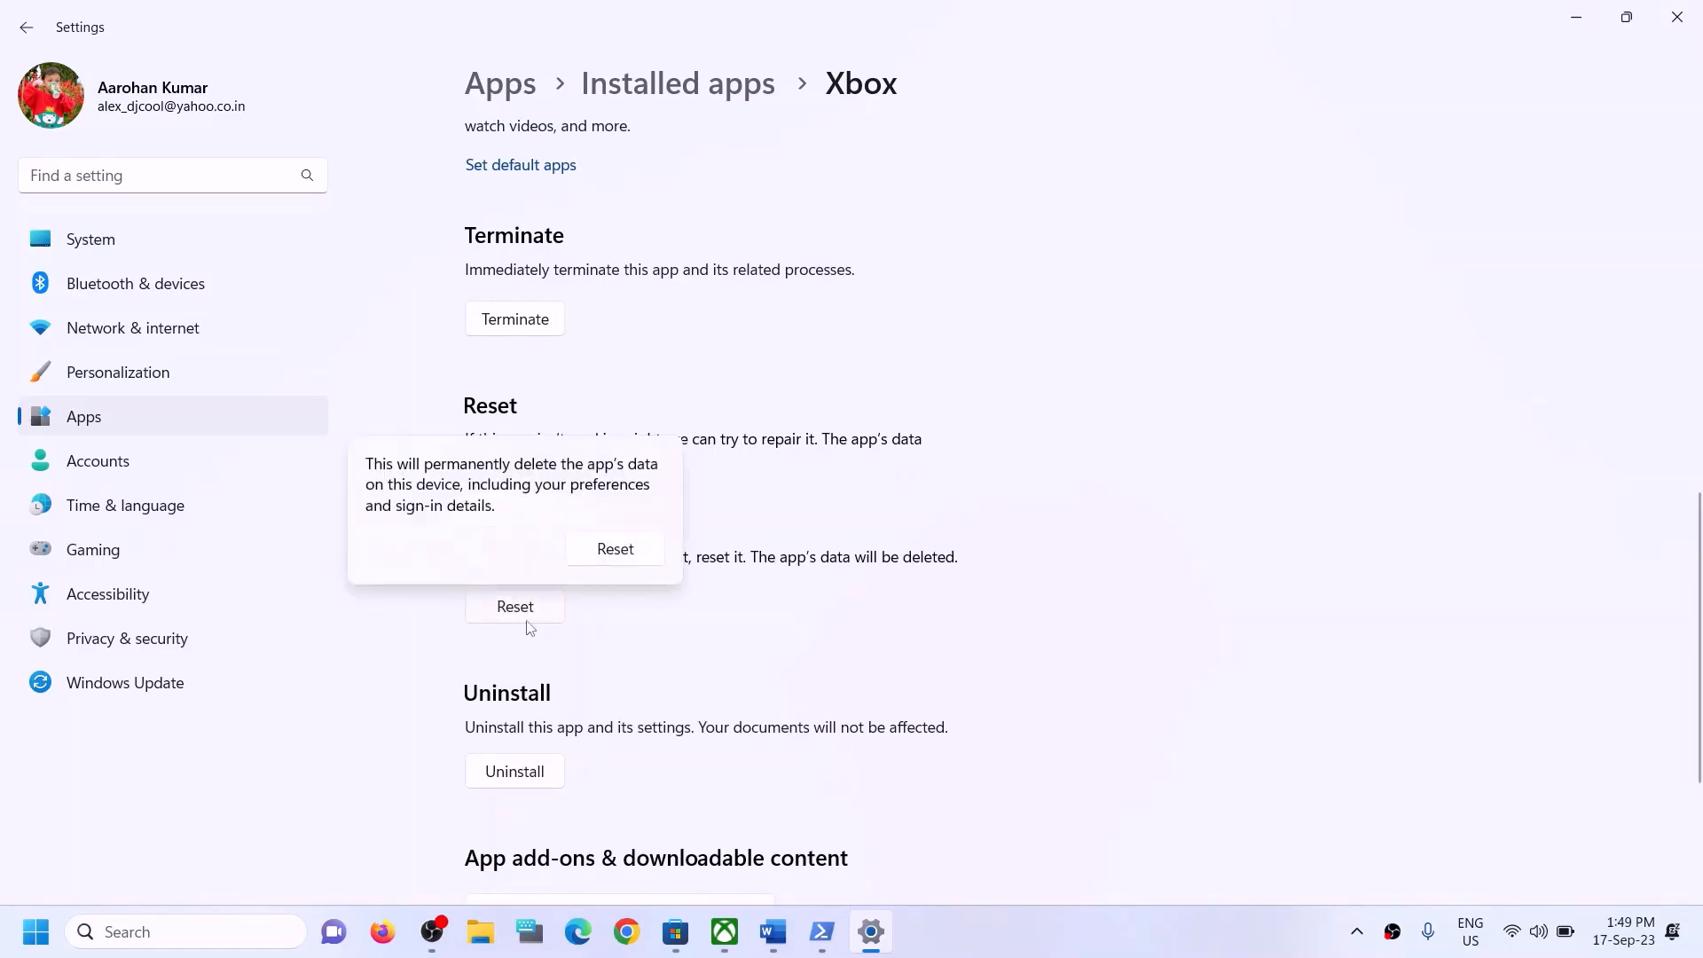
click(614, 545)
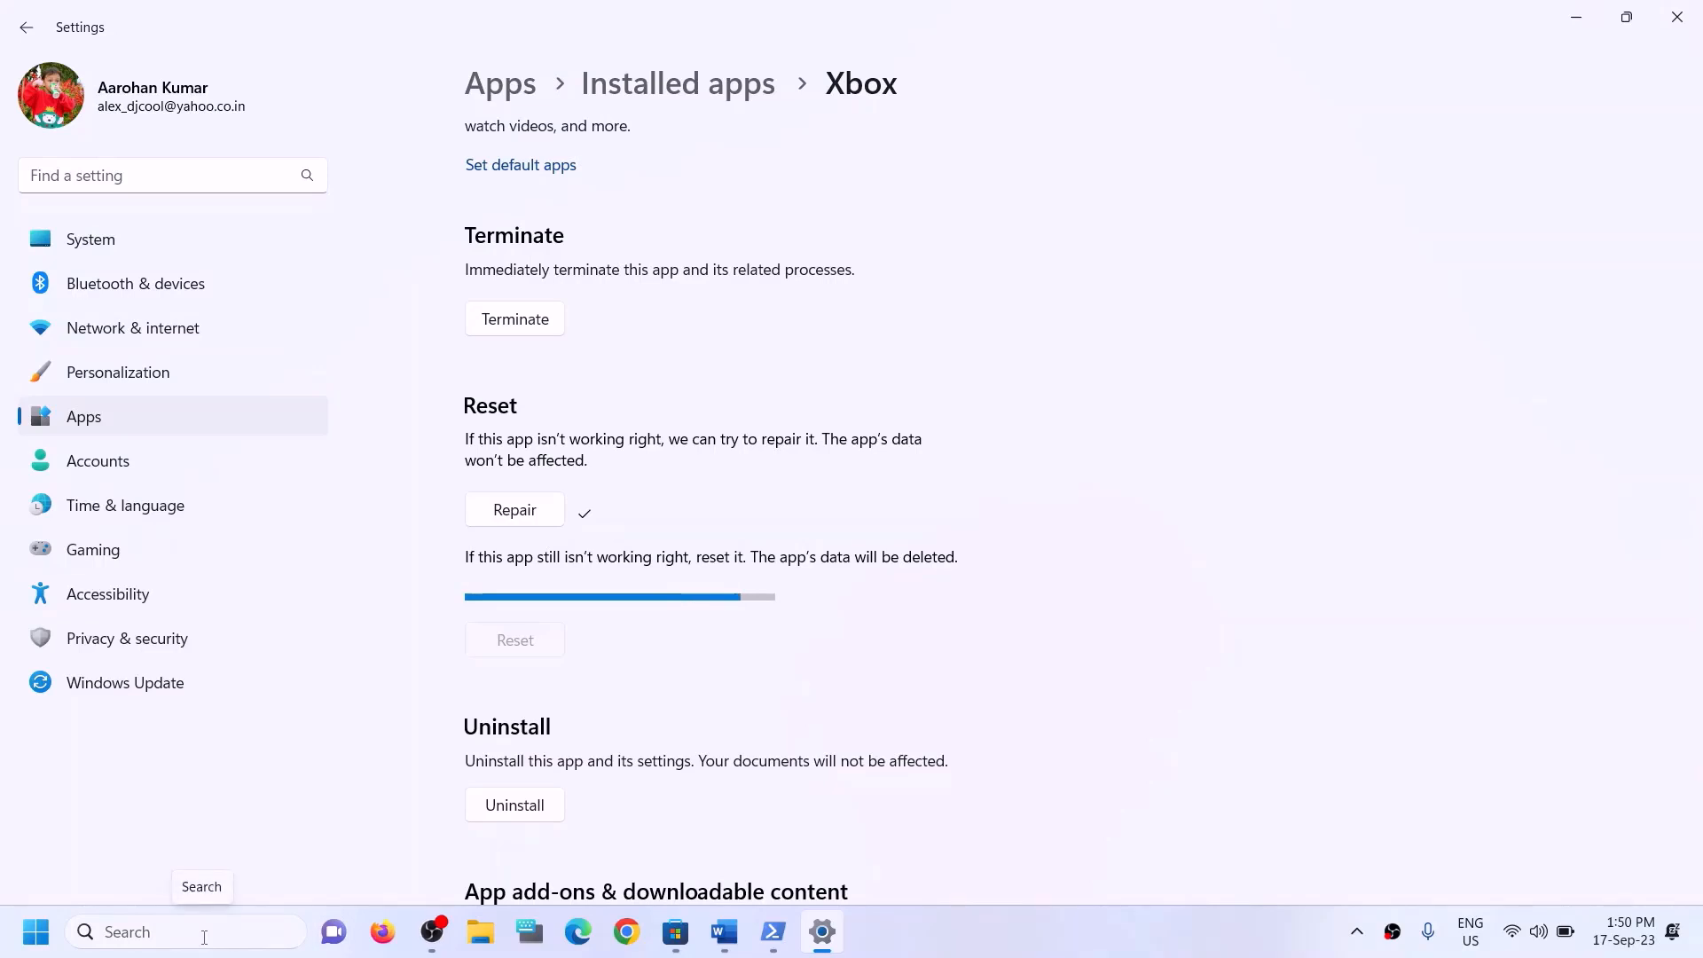
Search Windows for store and open the Microsoft Store app's settings page.
click(204, 938)
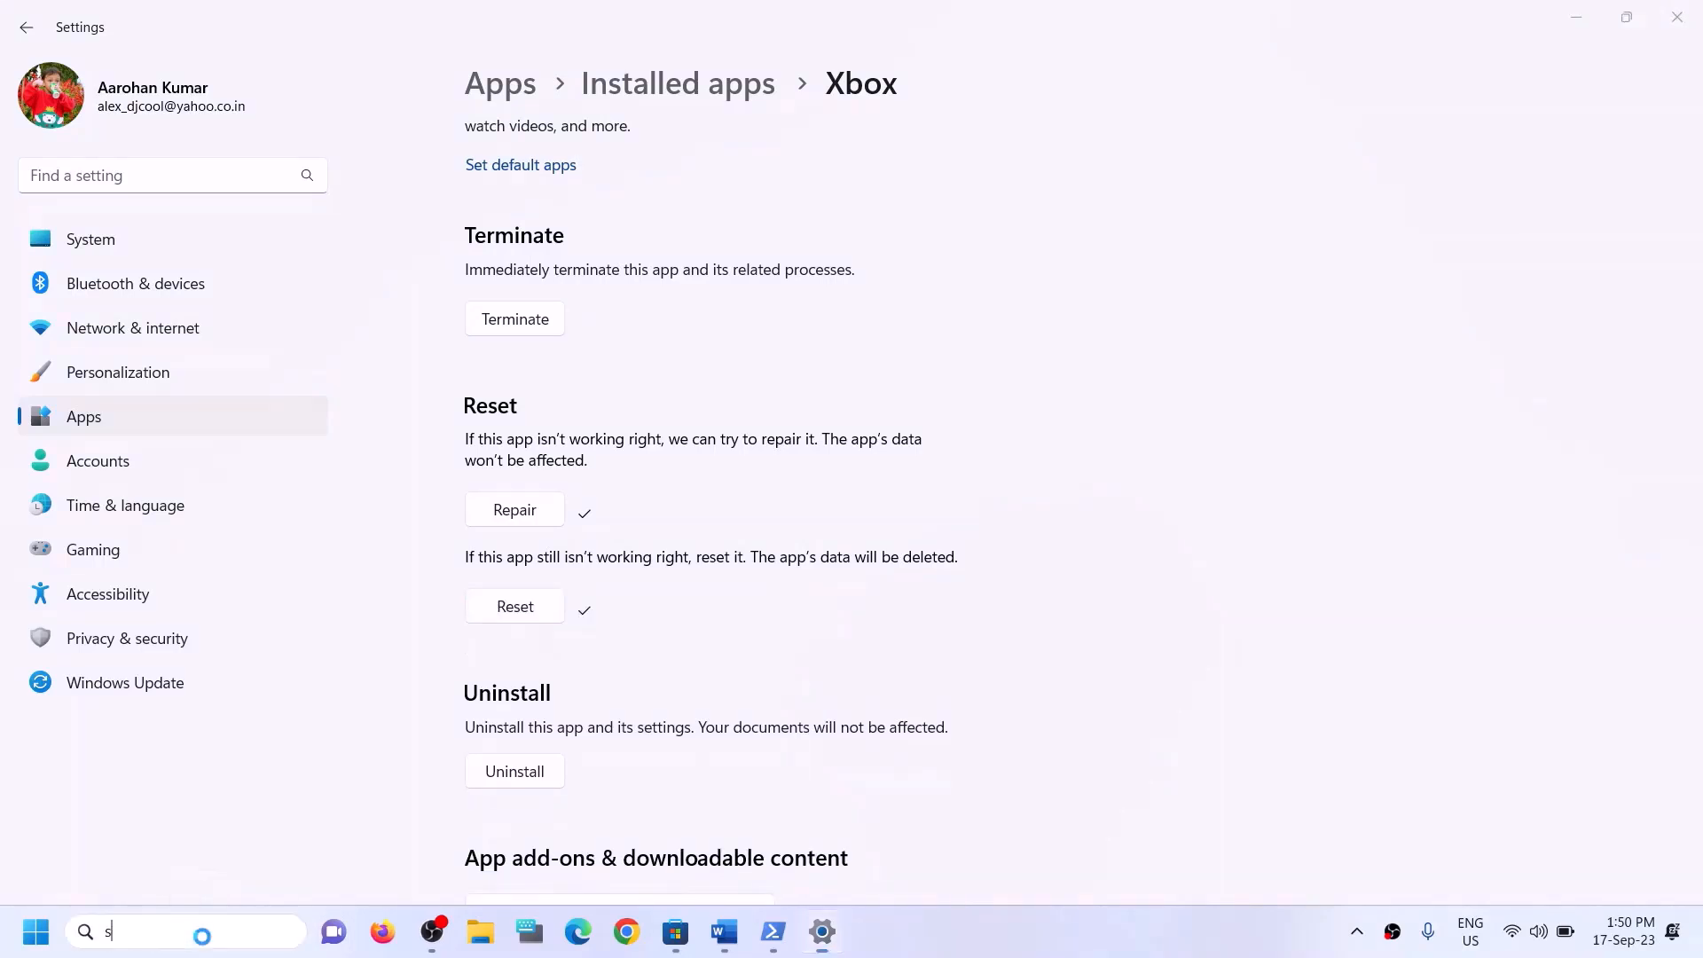
text(store)
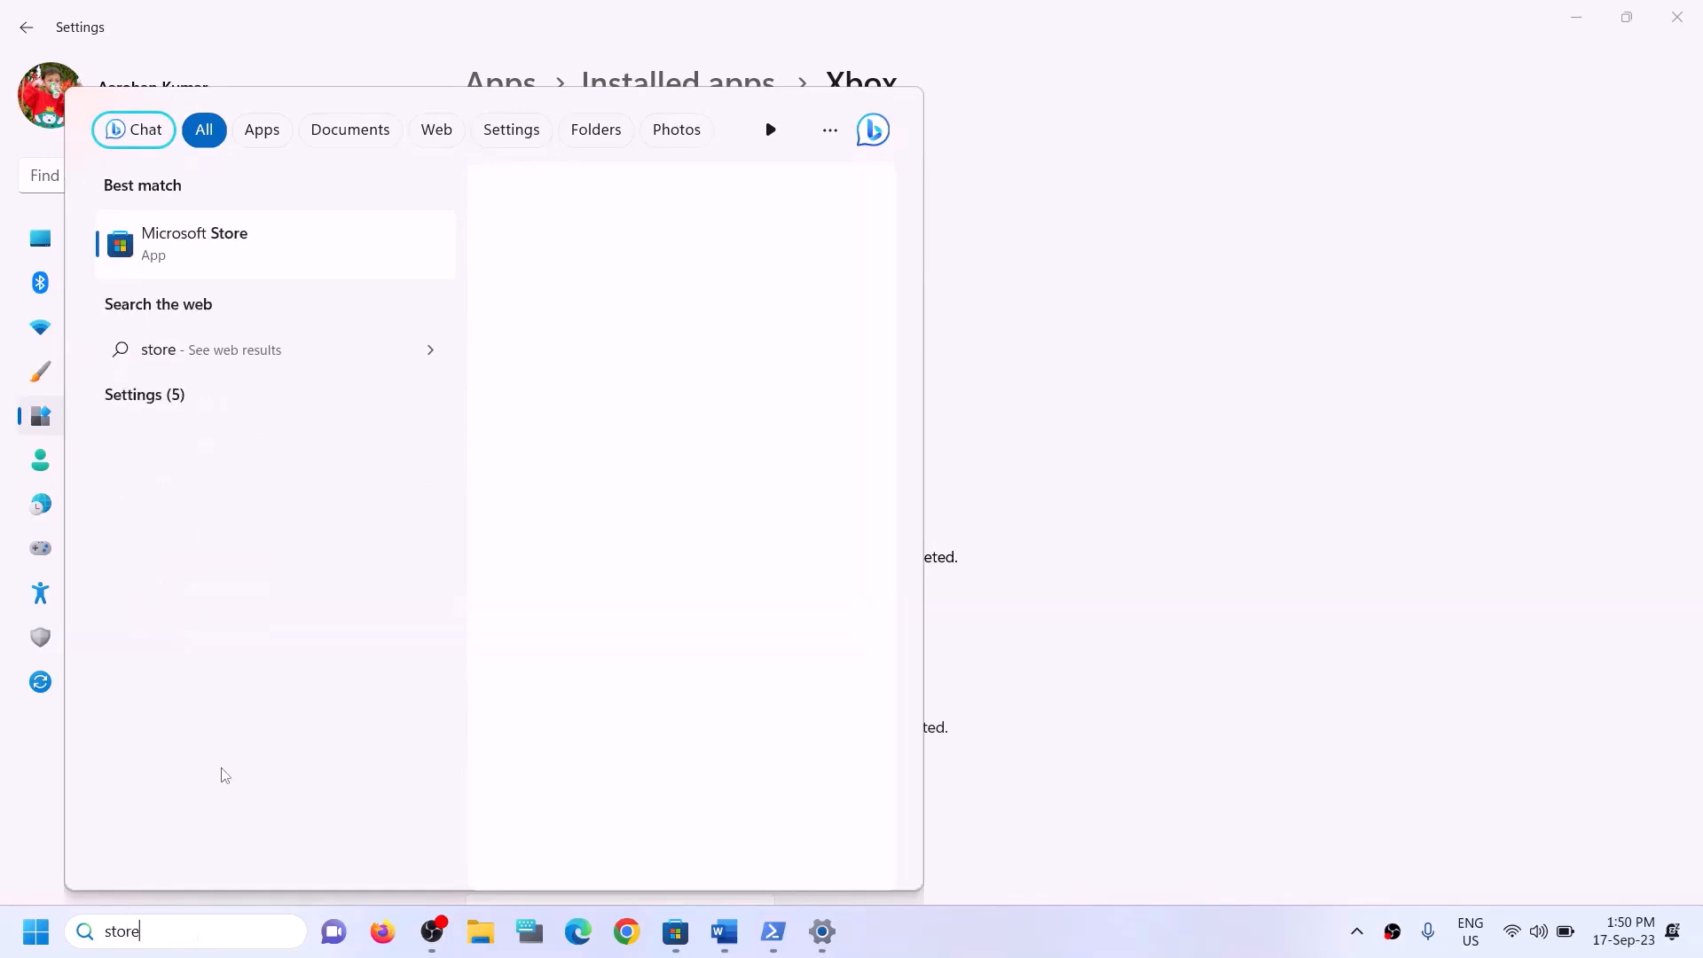
right_click(260, 273)
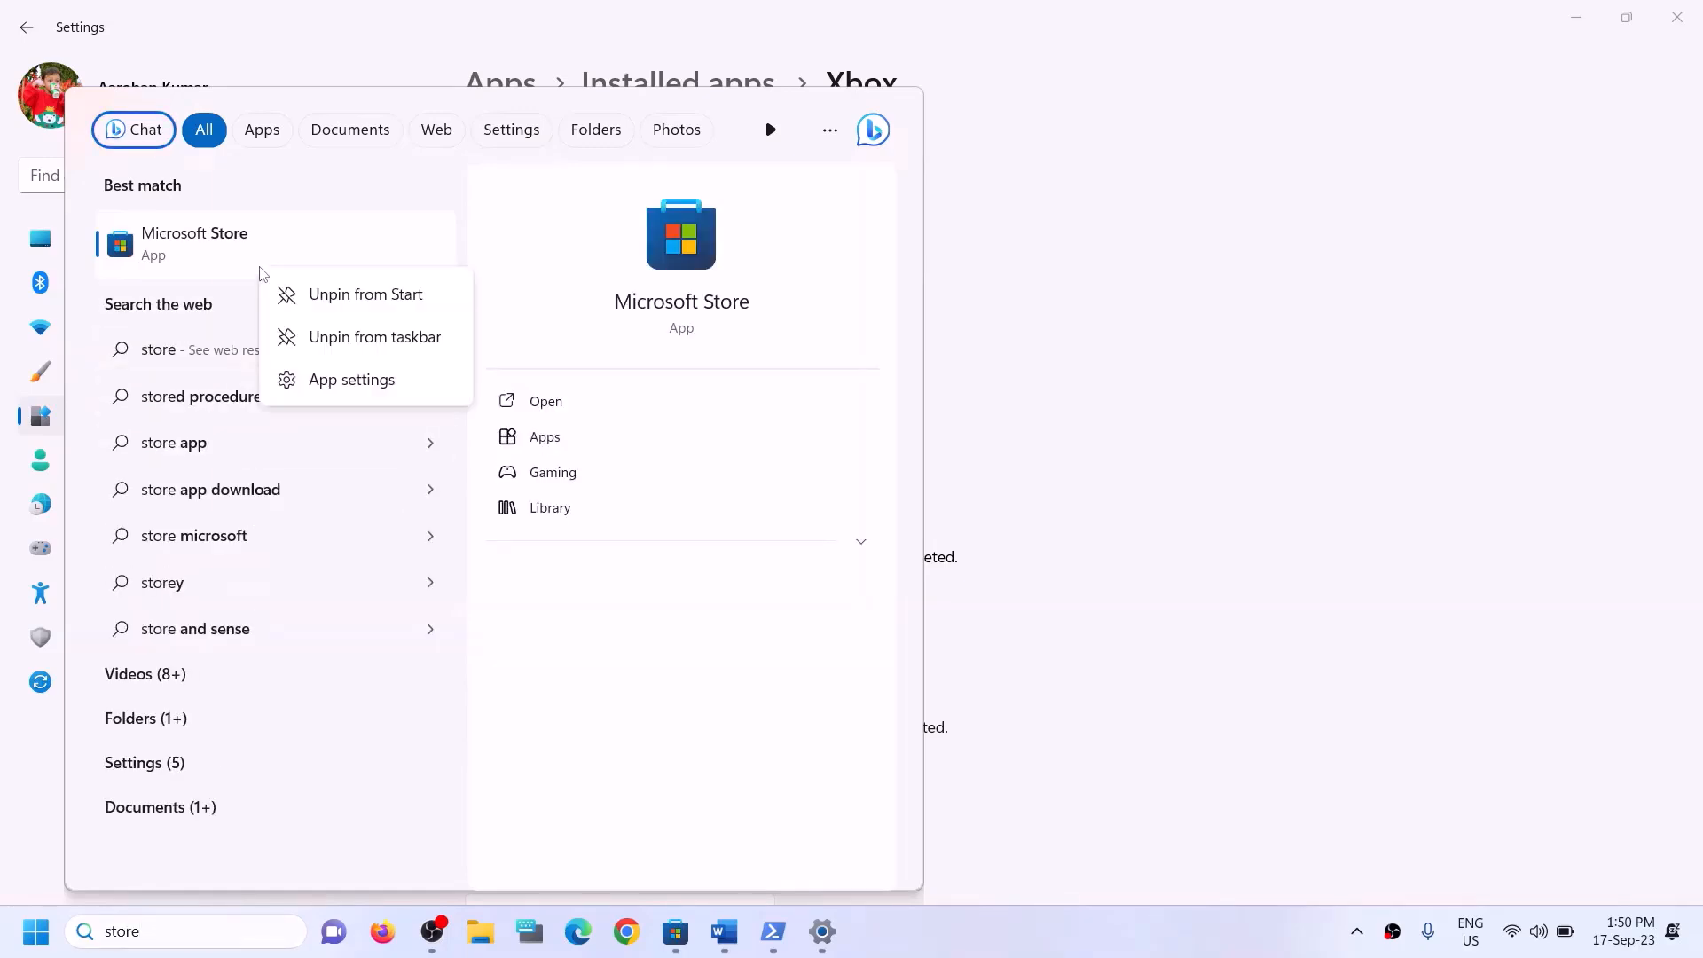
click(319, 374)
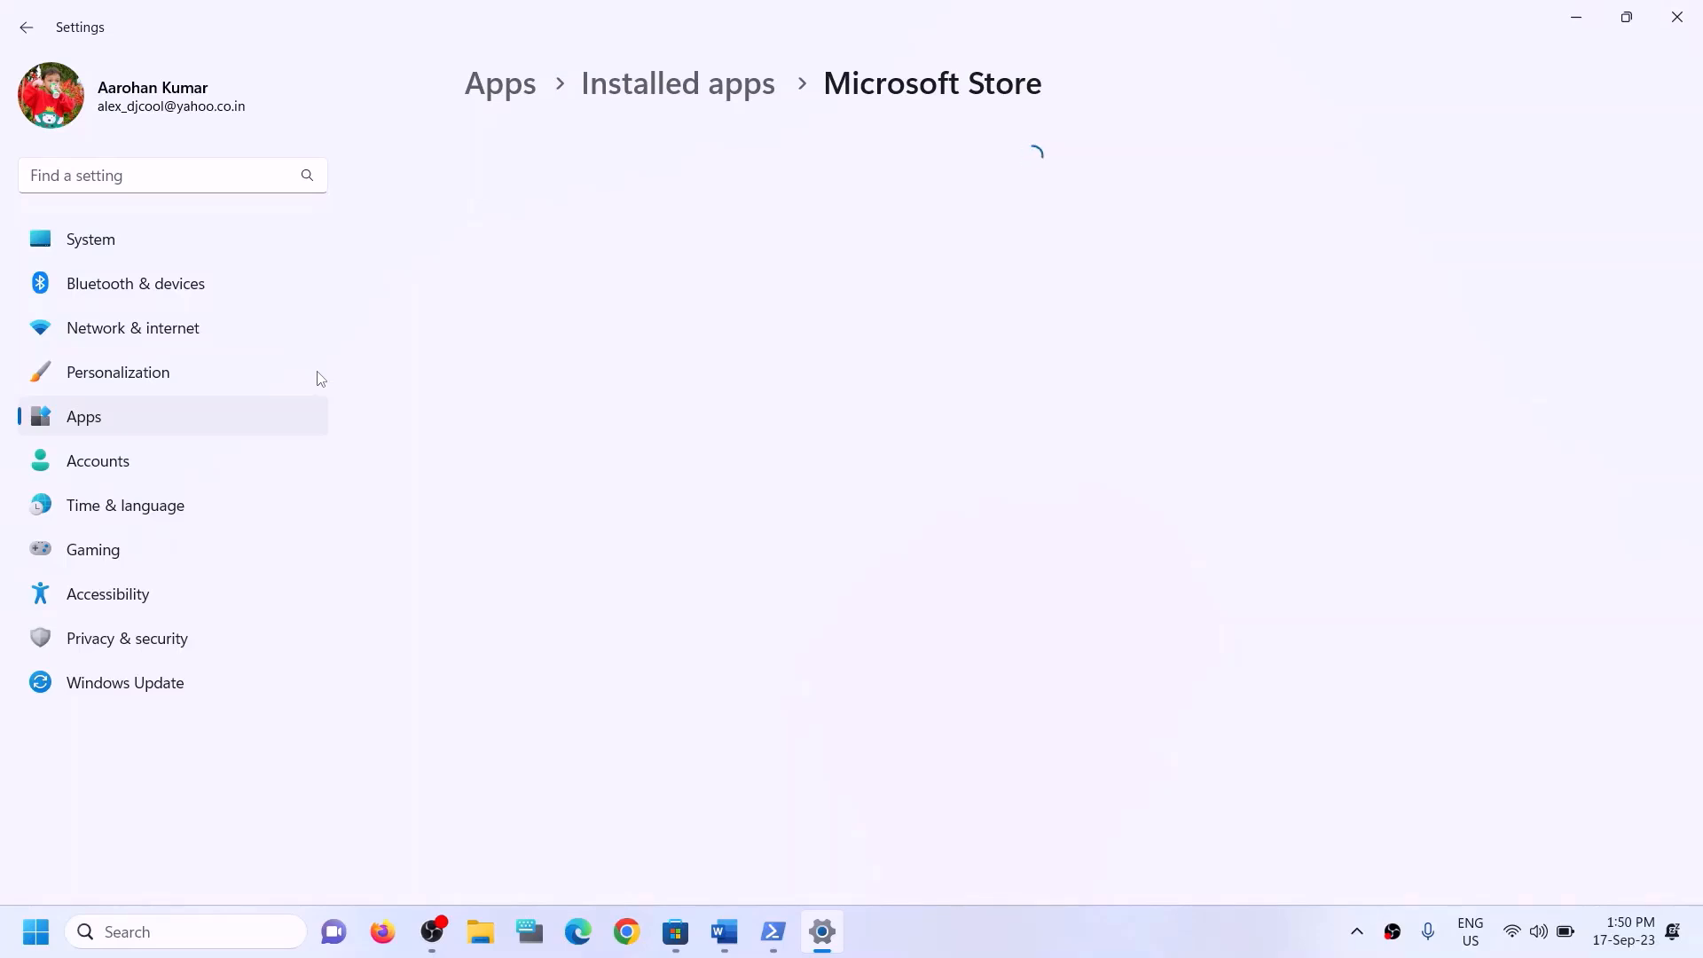
Repair the Microsoft Store app and reset it, confirming the deletion of its app data.
scroll(748, 669, down, 10)
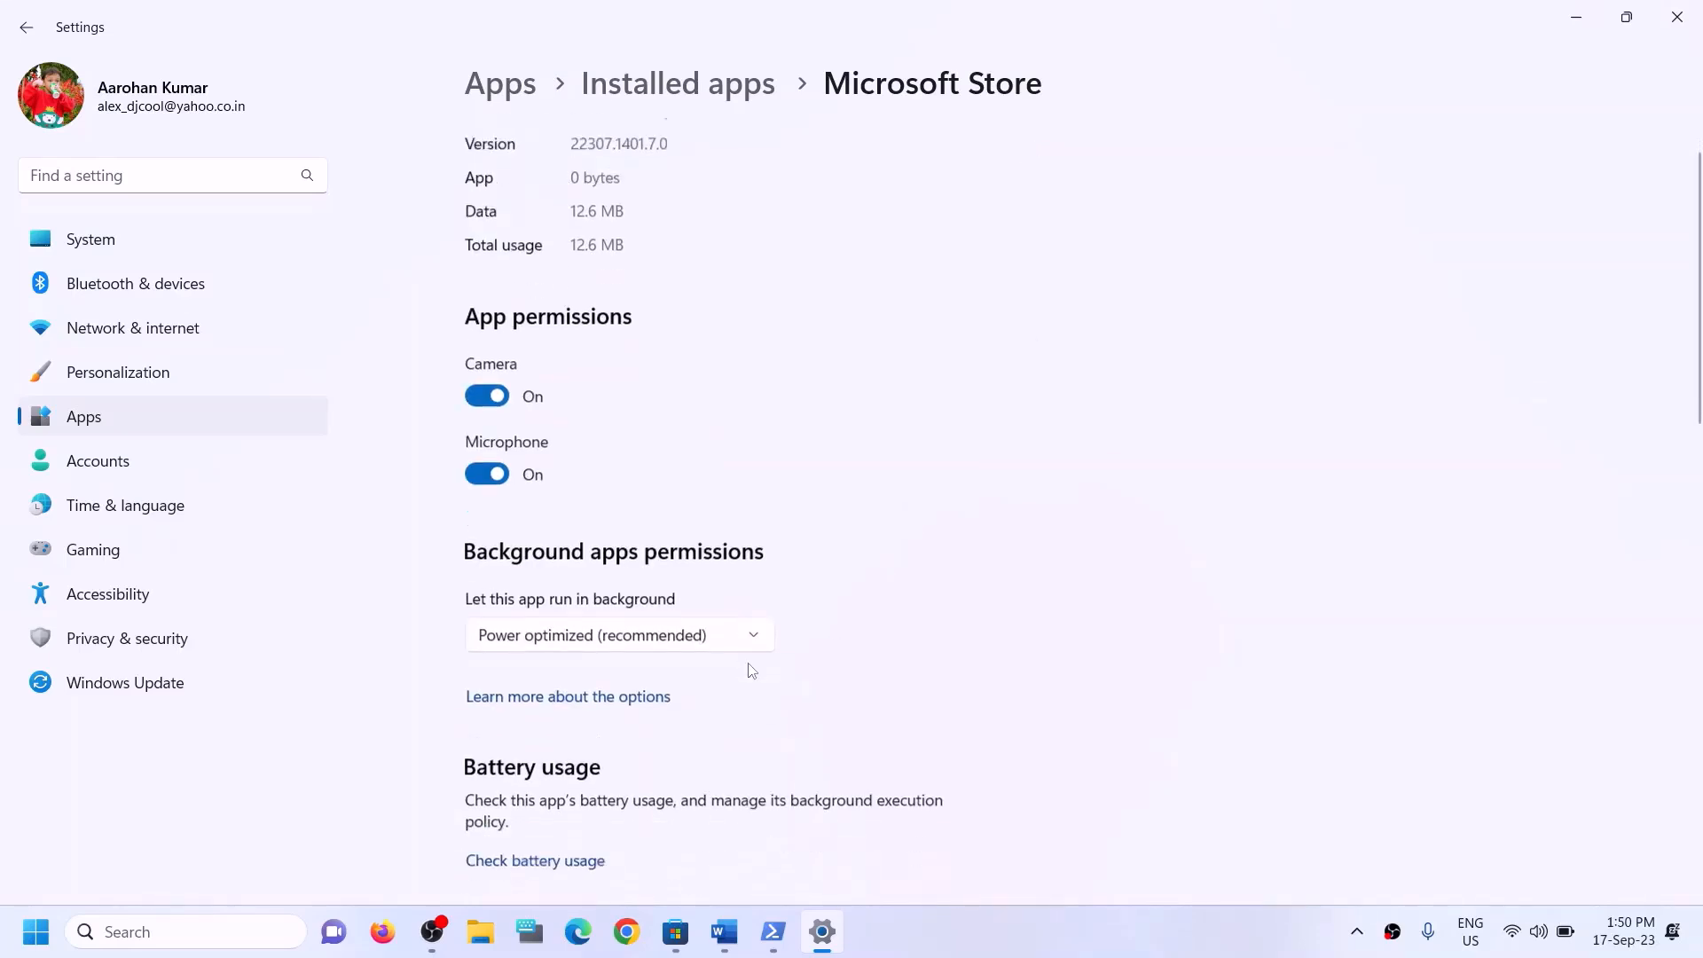
click(516, 534)
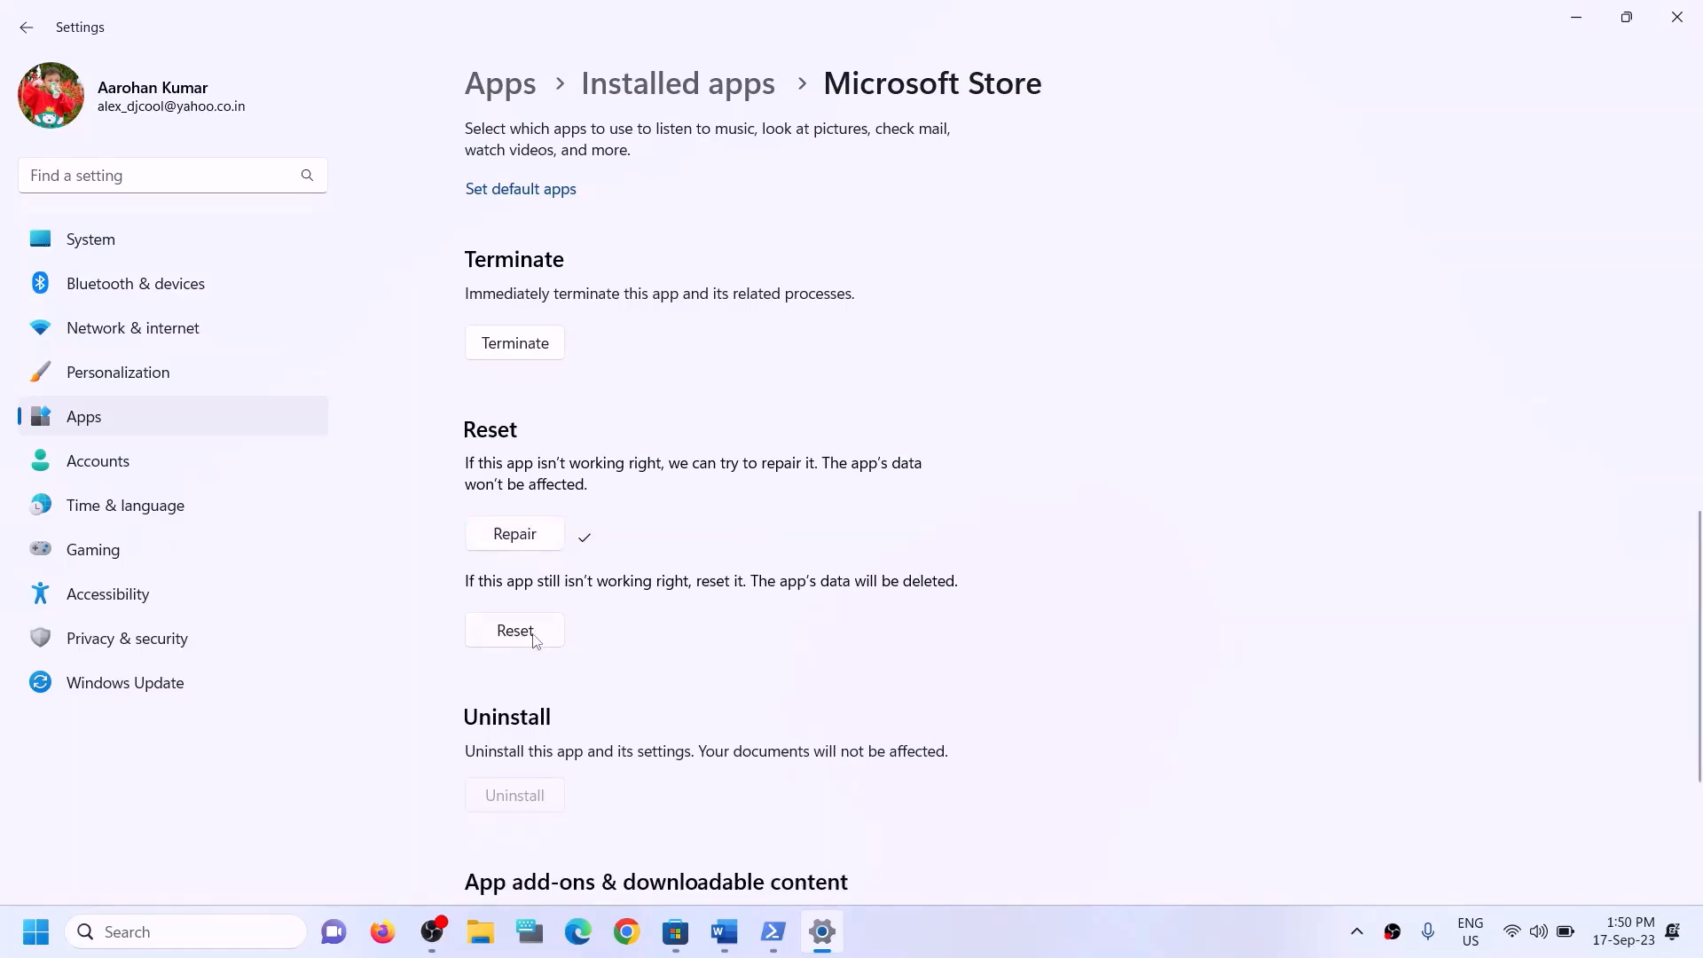
click(536, 641)
click(644, 576)
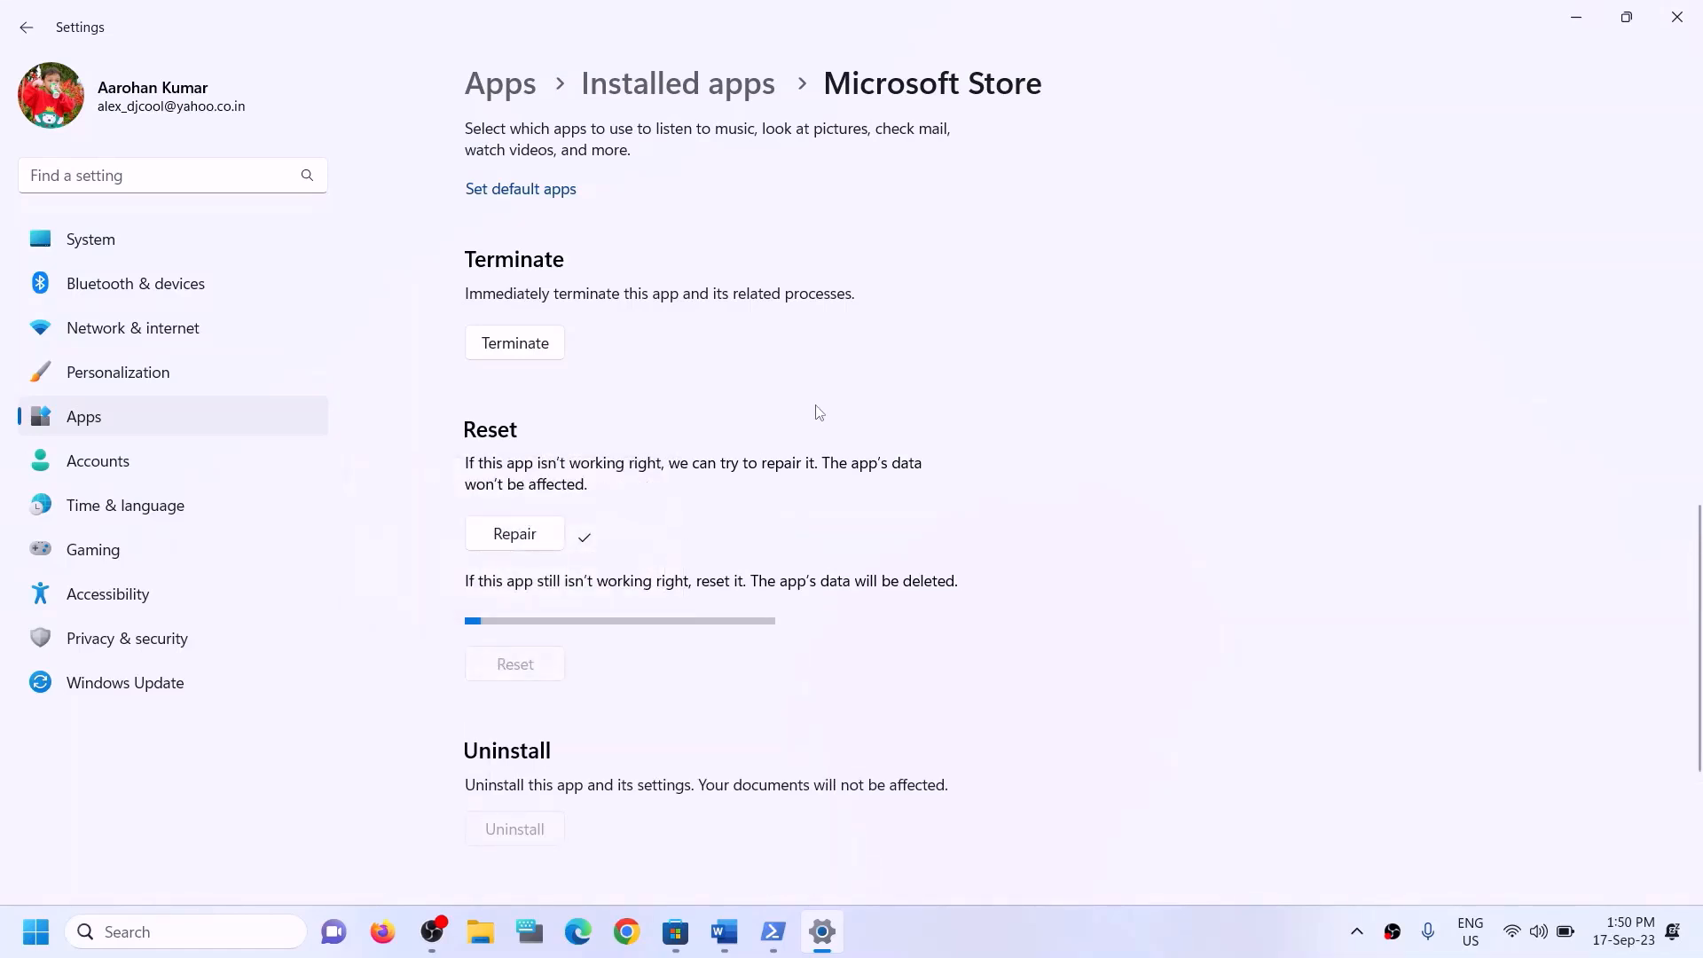
Switch to the Word notes and highlight the Step 6 text "Update Xbox App/Store from store library".
click(736, 935)
scroll(524, 612, down, 3)
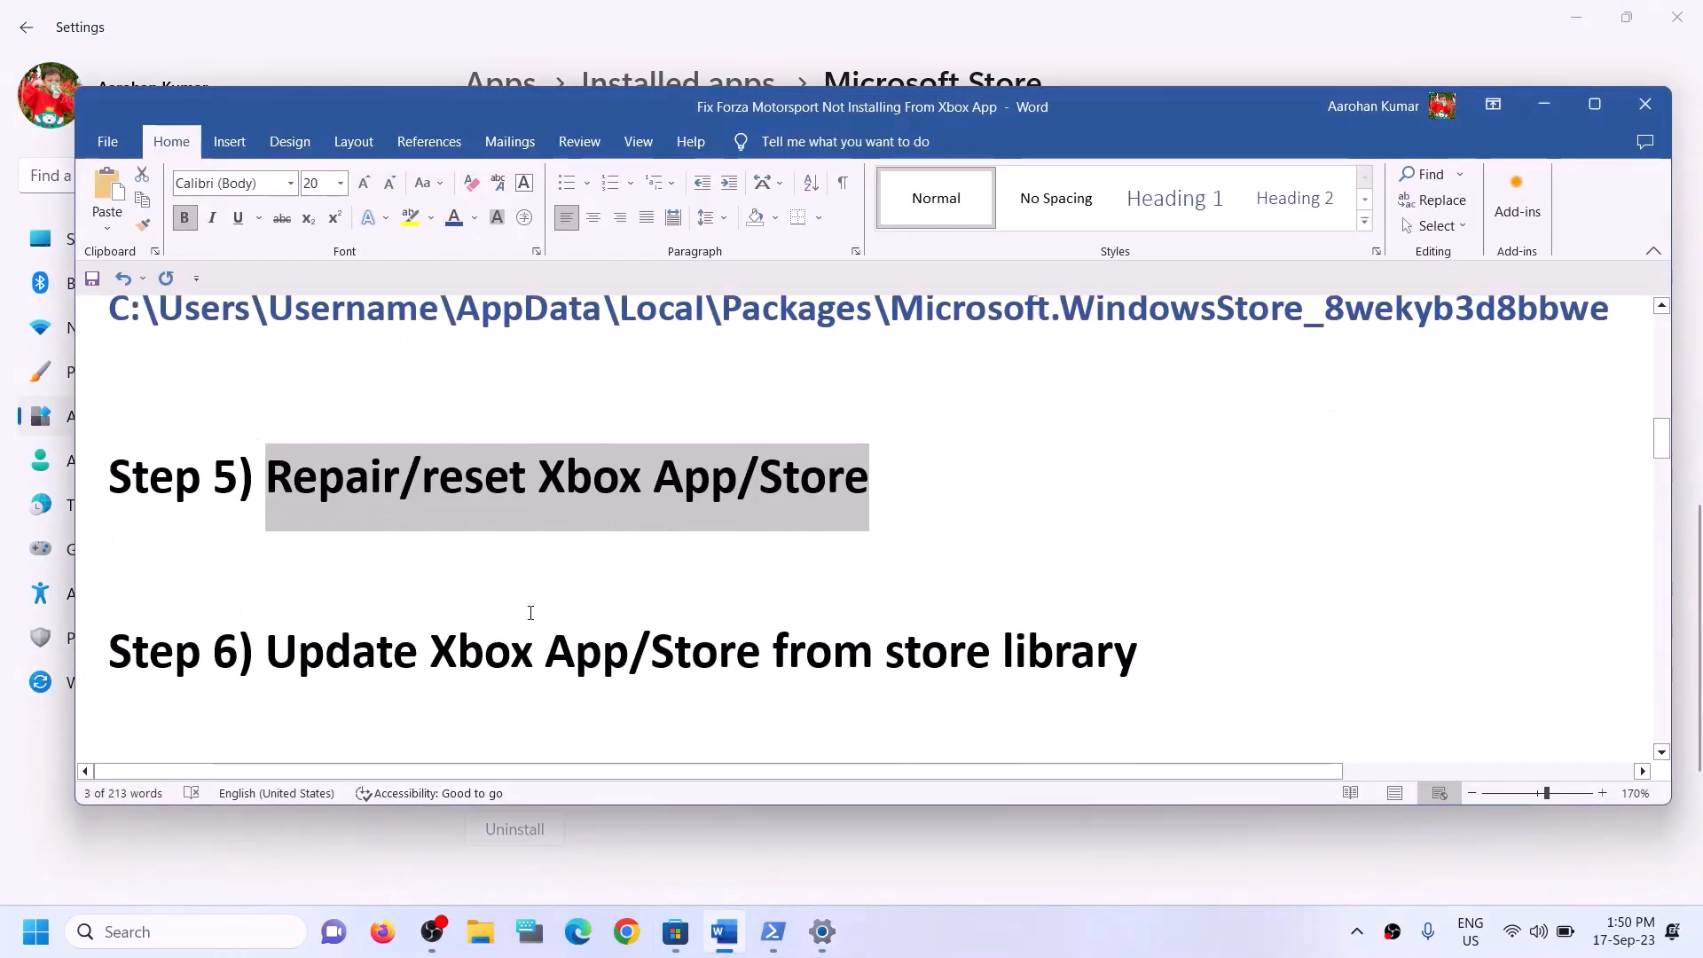
drag(289, 625, 1073, 639)
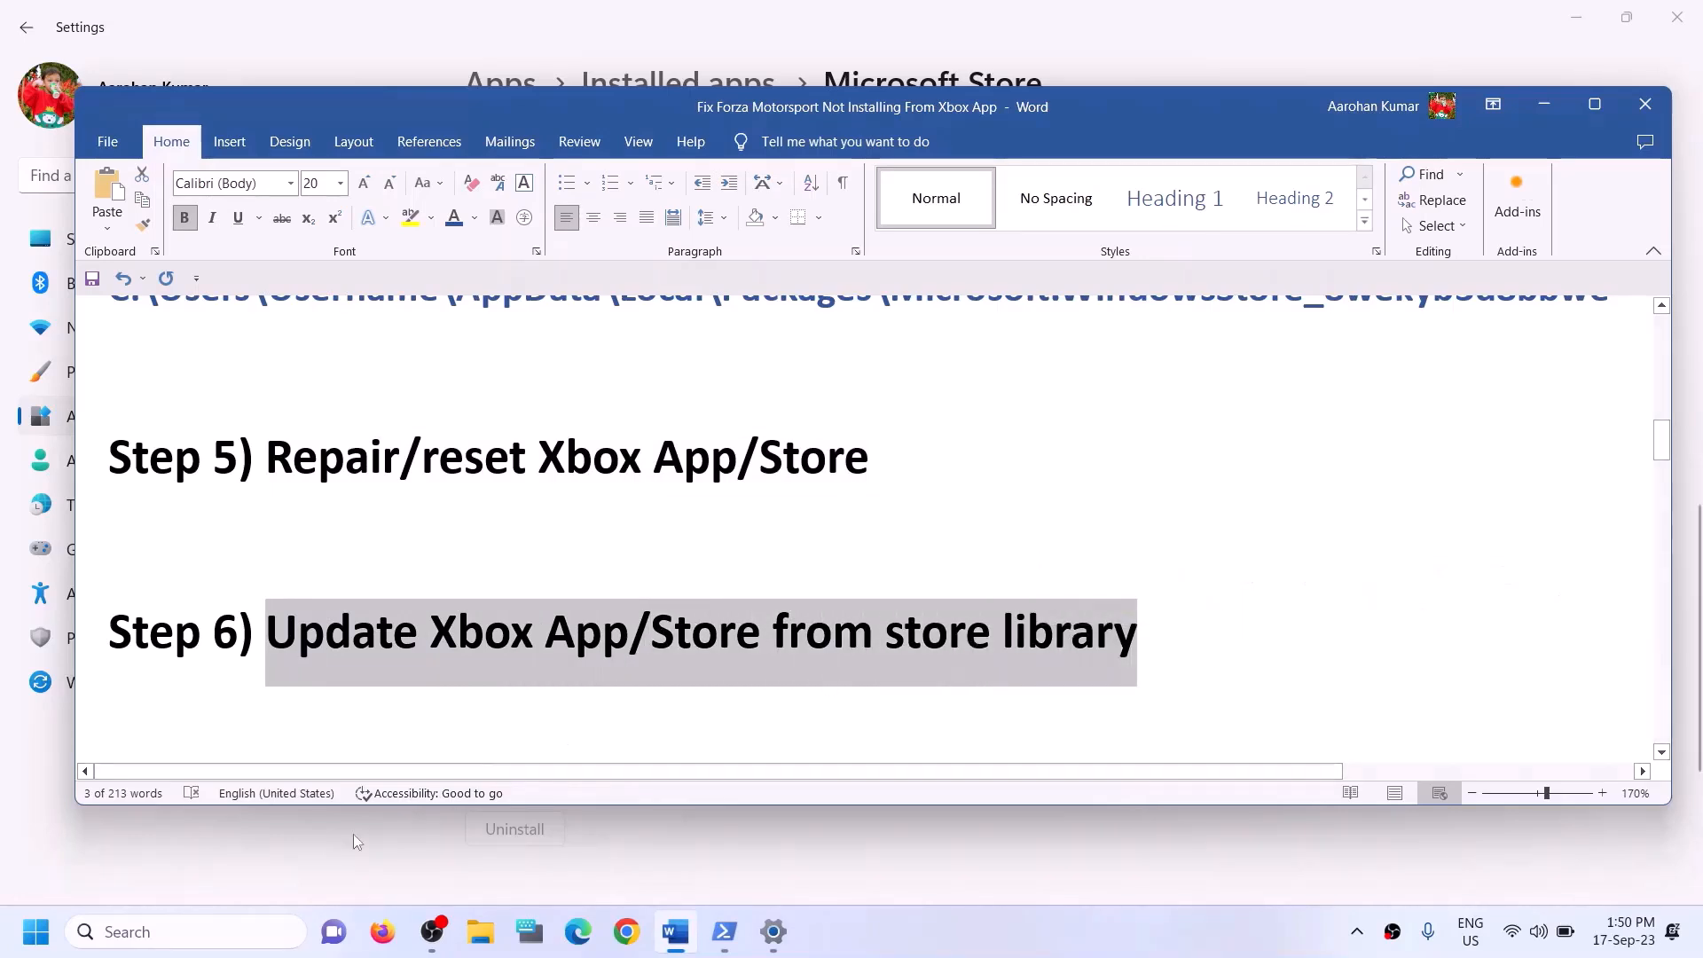
Search Windows for store, open Microsoft Store in a maximized window and go to its Library.
click(205, 933)
text(sto)
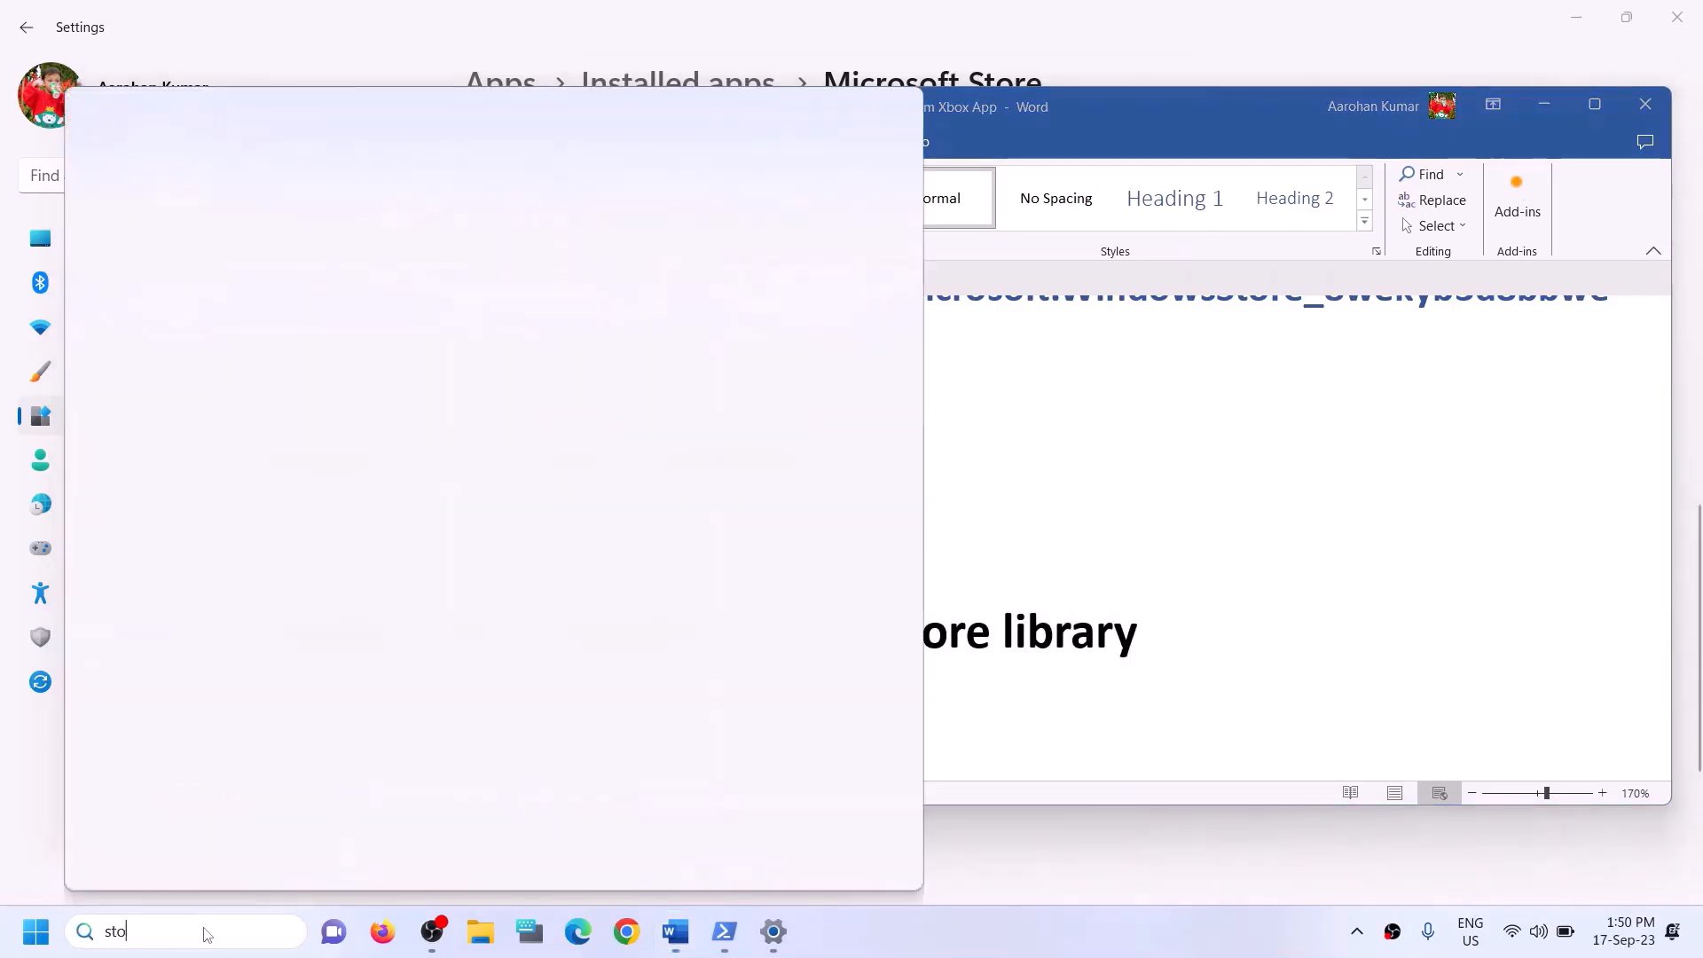
text(re)
click(210, 304)
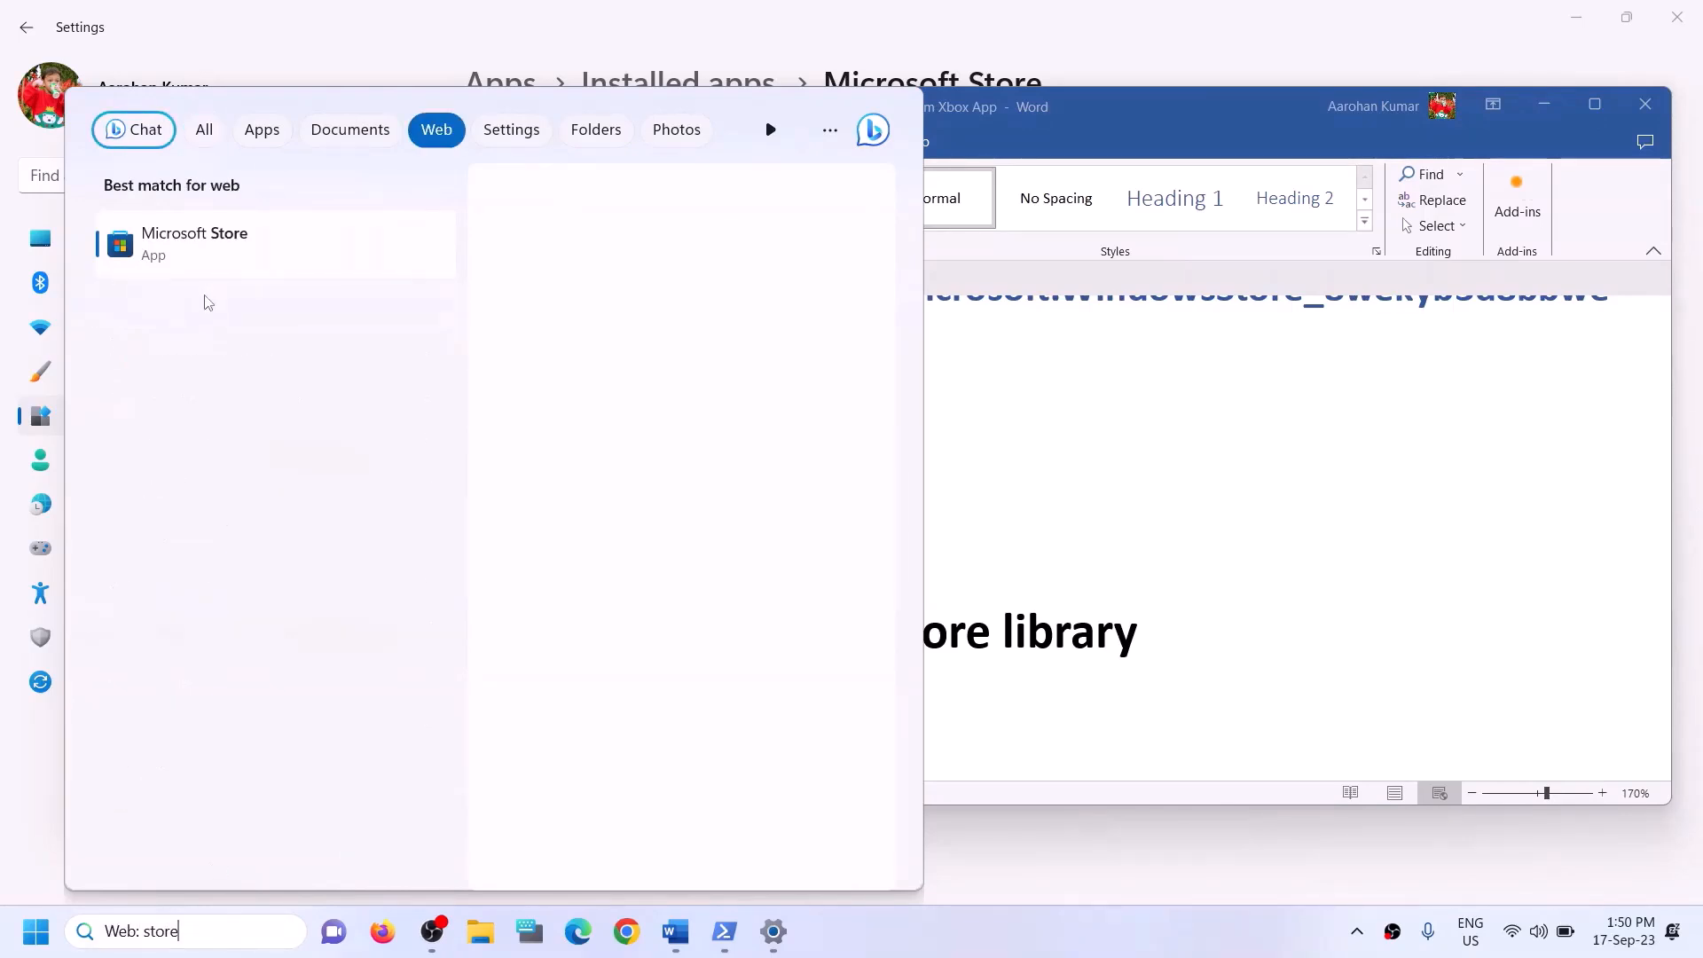
click(169, 933)
text(store)
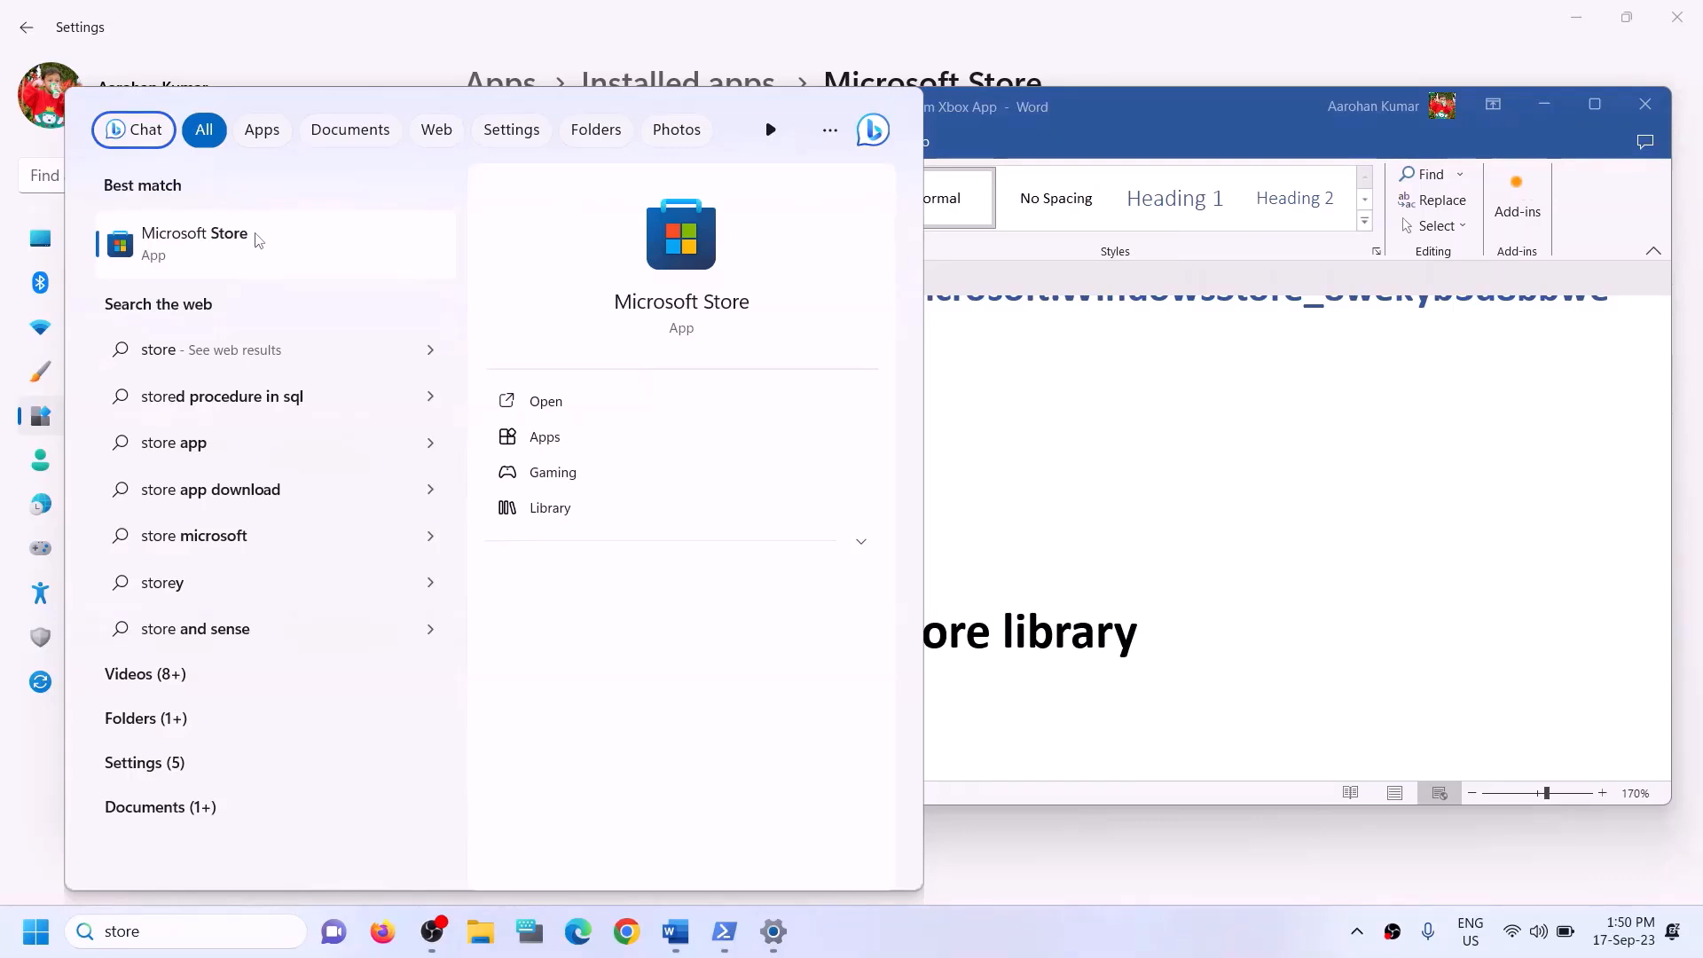
click(653, 268)
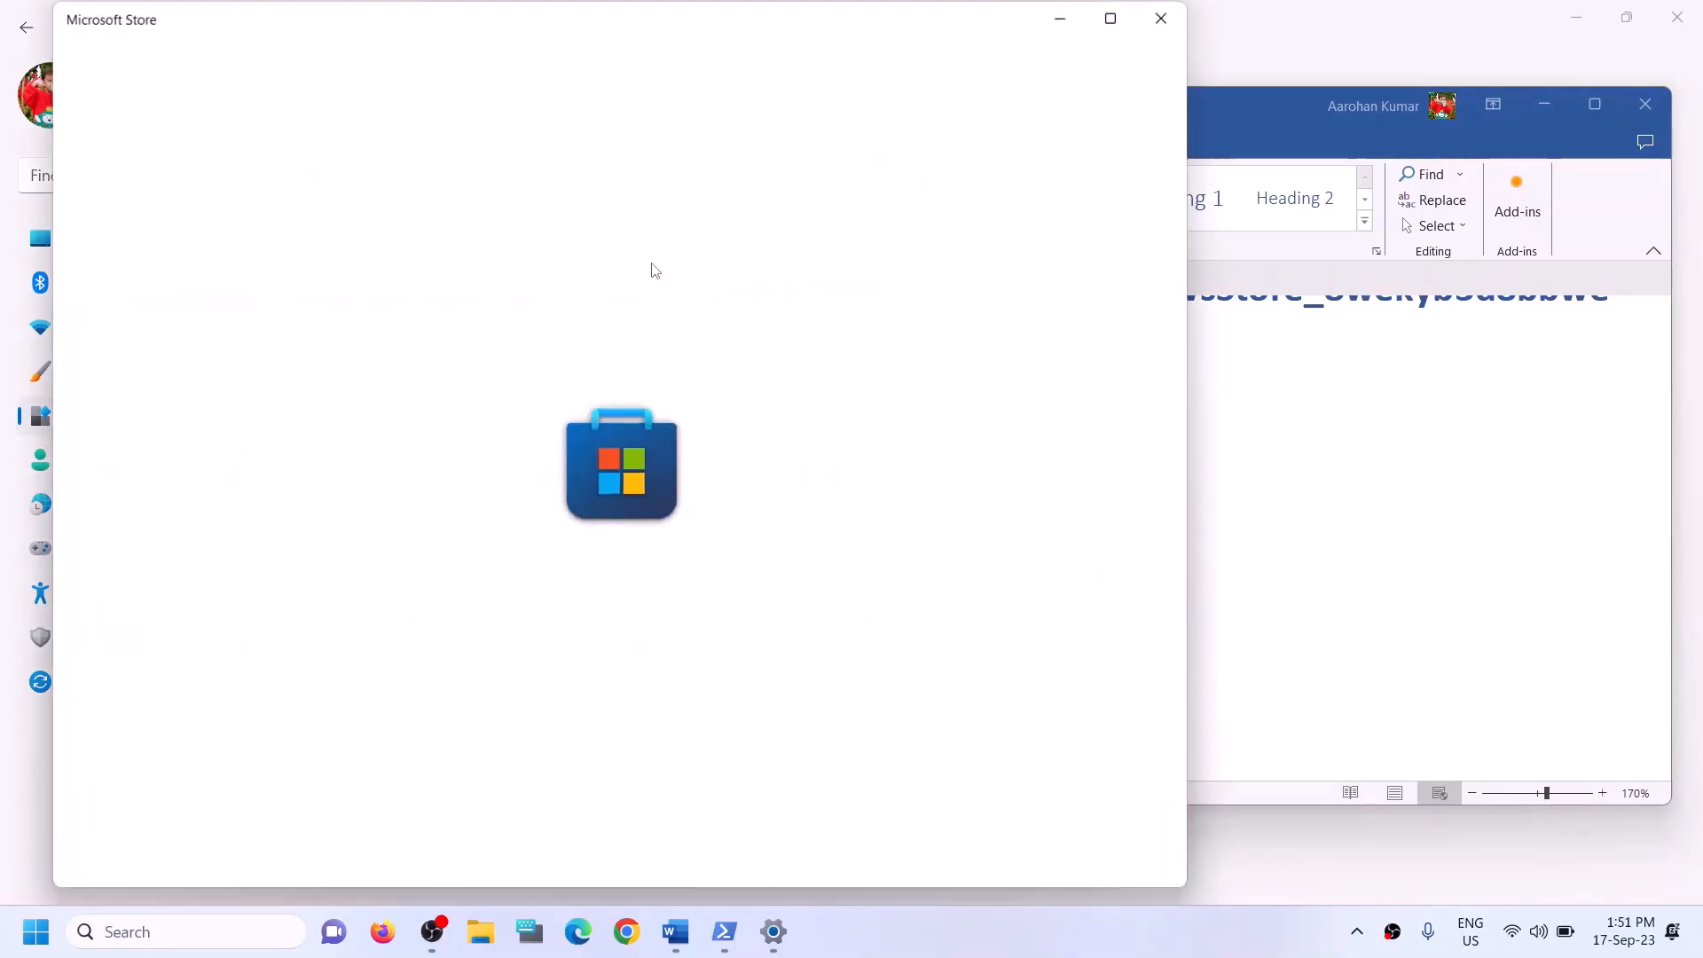
click(1111, 18)
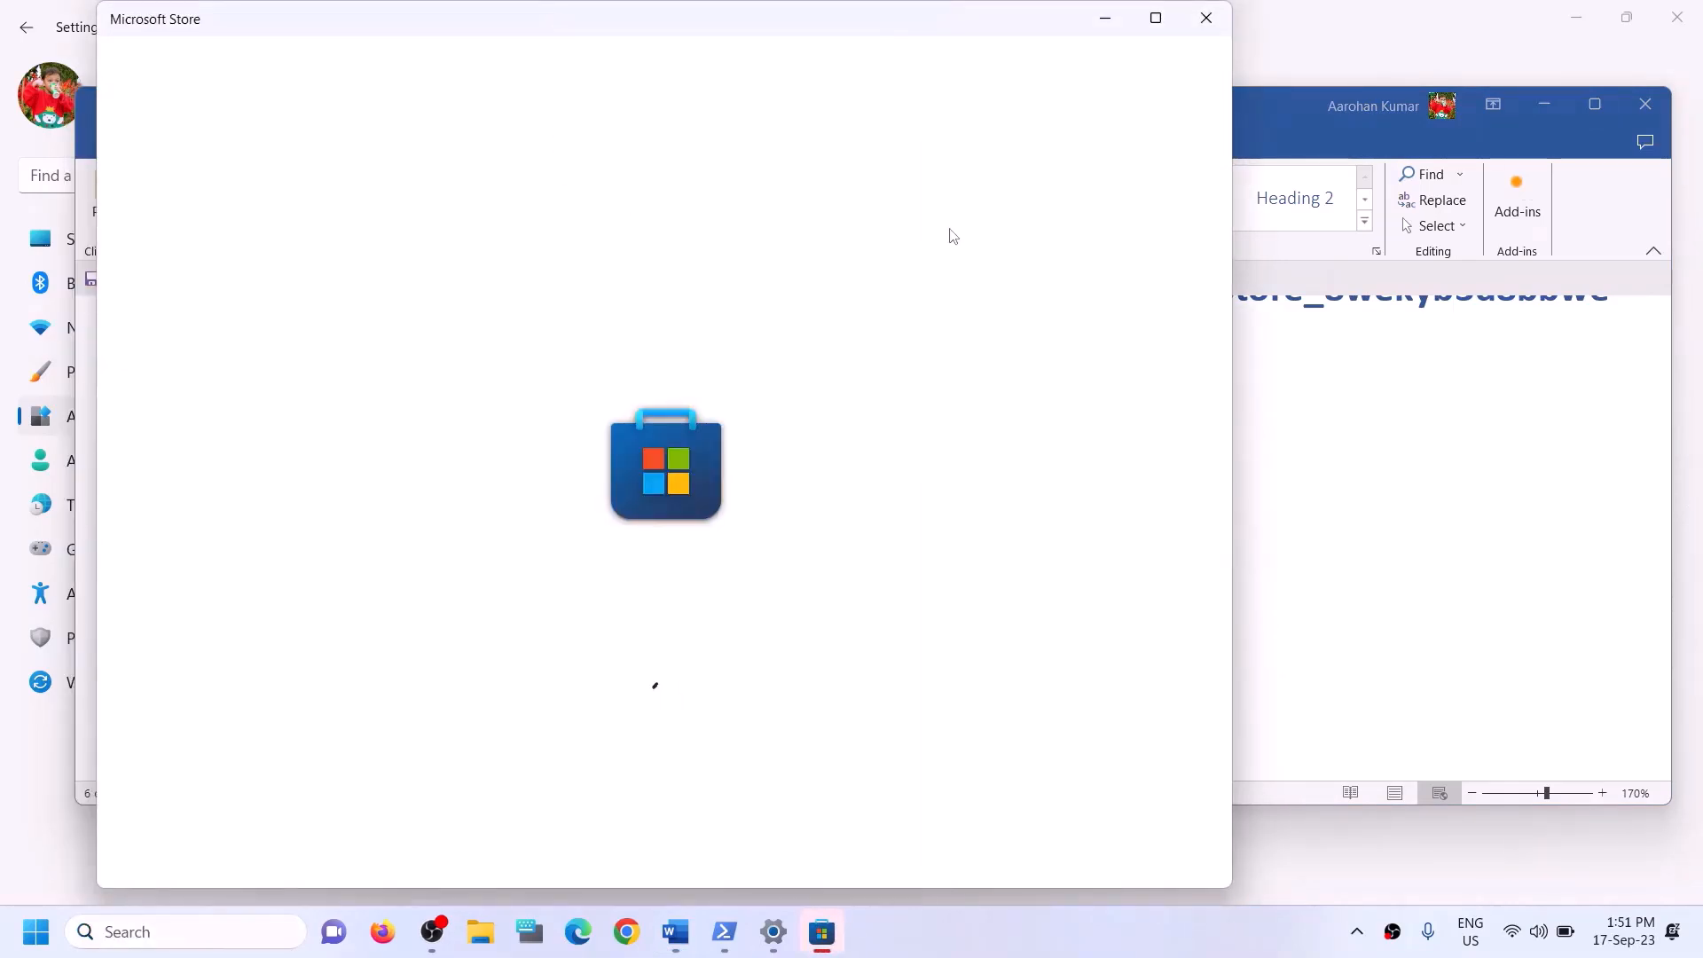
click(1155, 19)
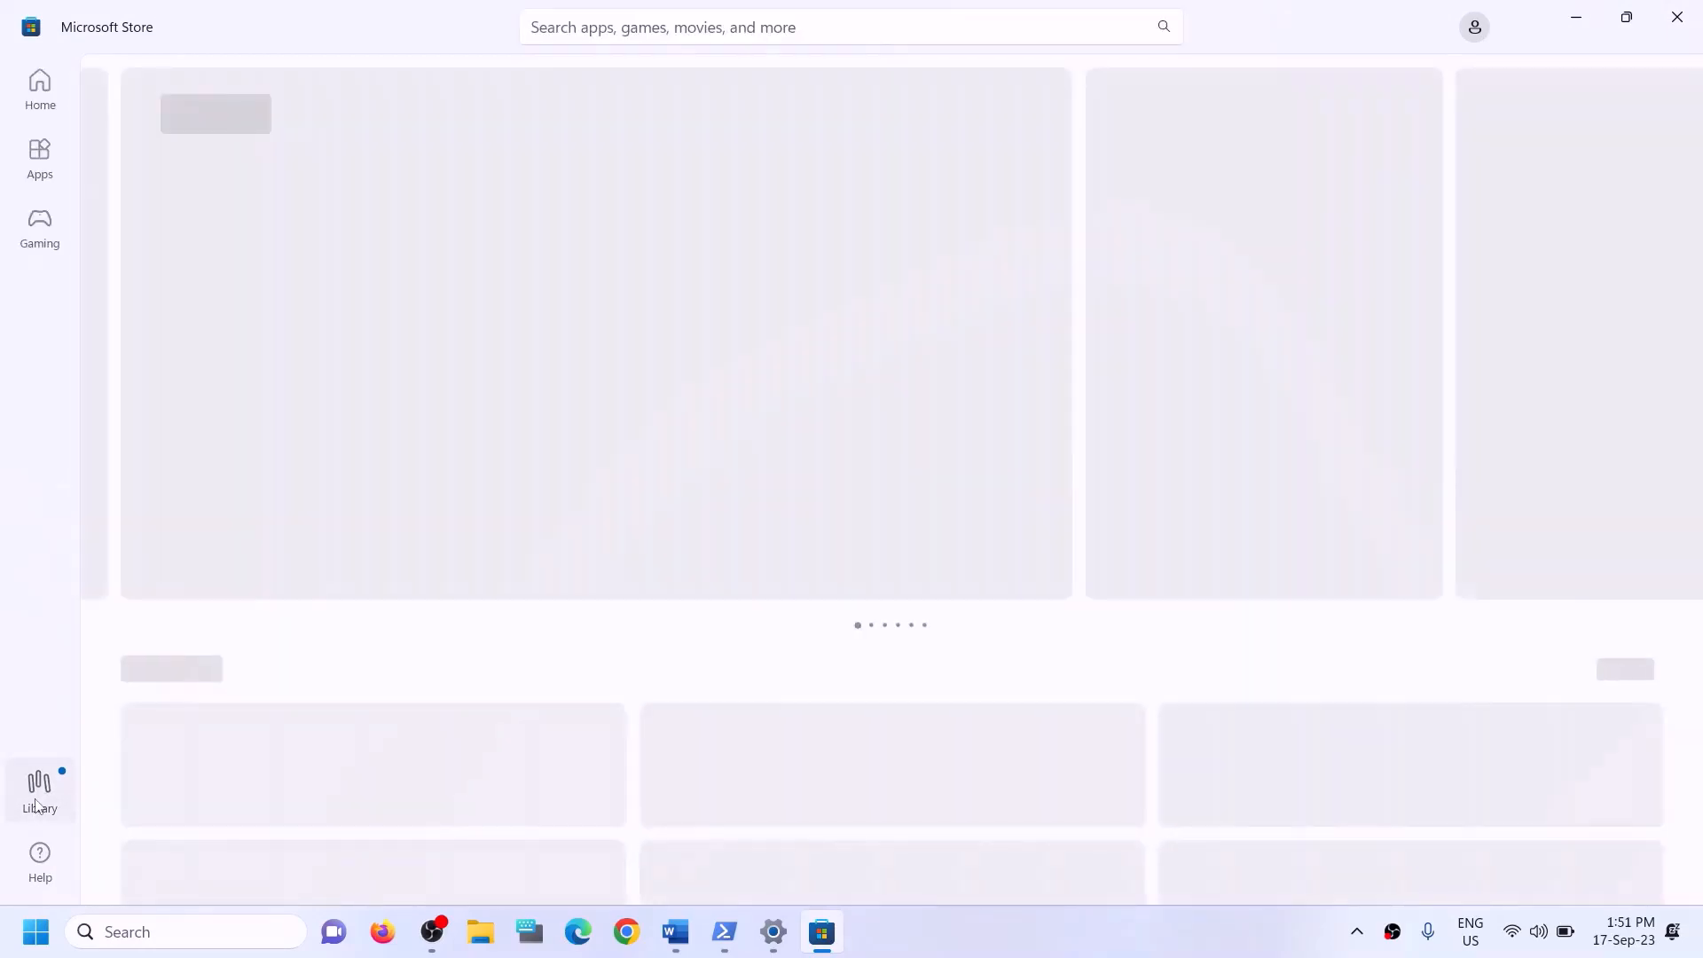
click(37, 803)
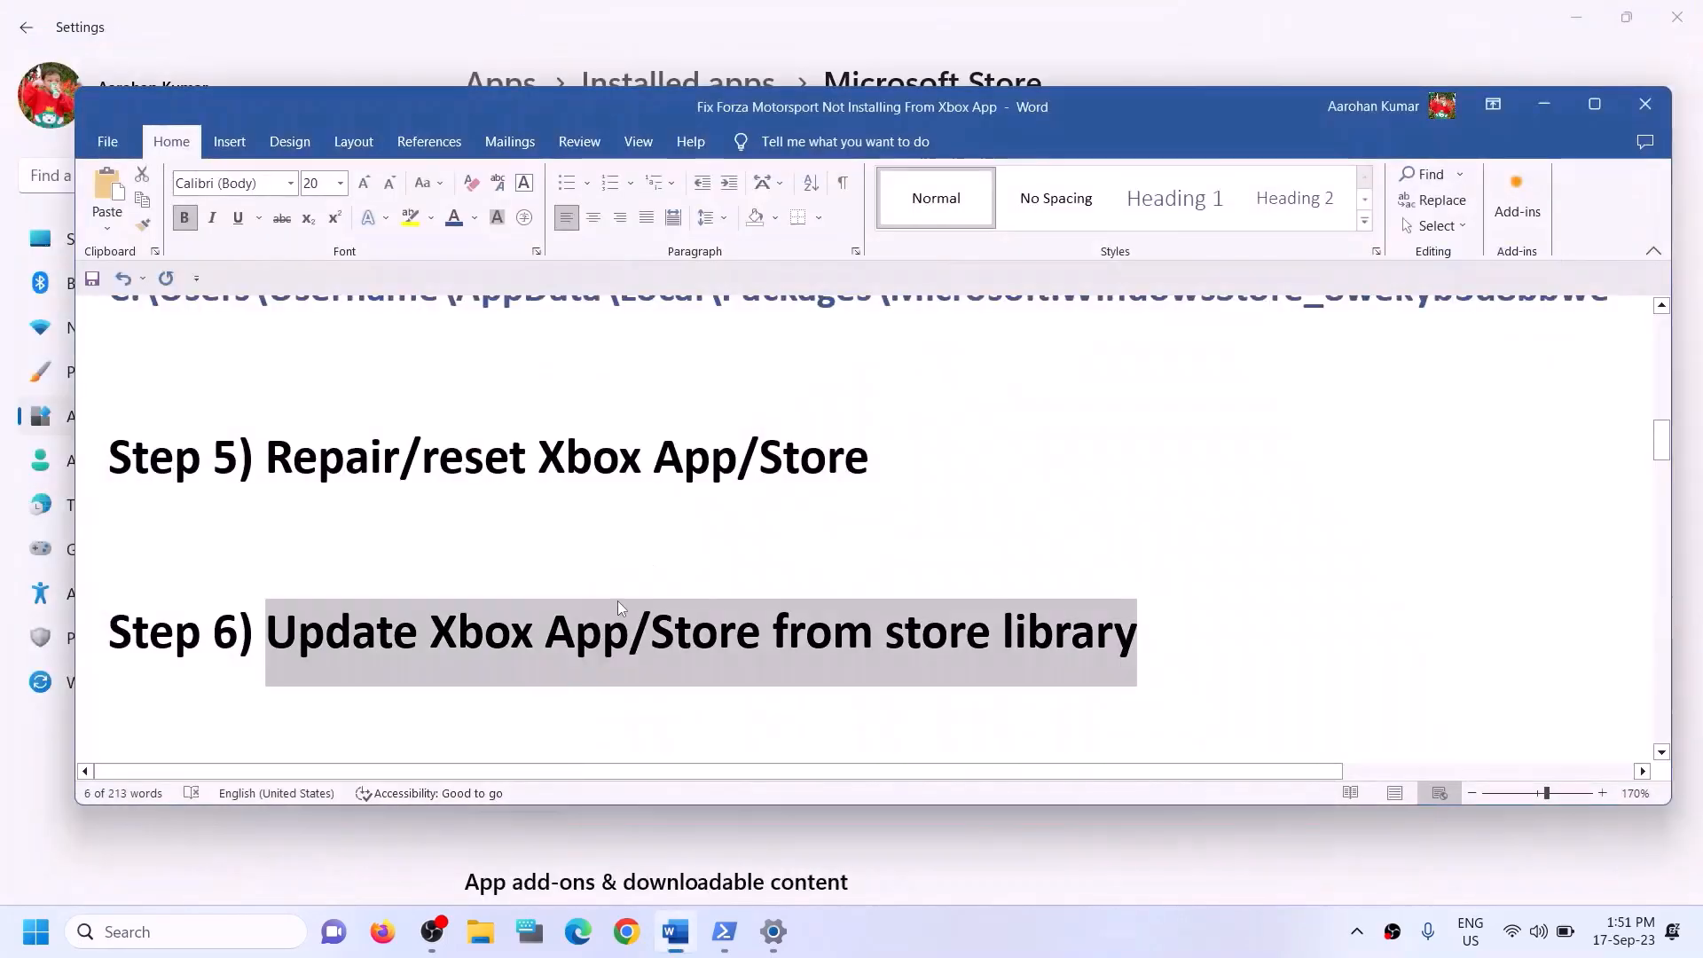
Find Step 7 in the Word notes and highlight its text "Xbox identity provider and Gaming services".
scroll(619, 608, down, 2)
scroll(597, 609, up, 1)
scroll(599, 610, down, 1)
scroll(599, 610, down, 1)
drag(410, 526, 1309, 535)
scroll(533, 538, down, 1)
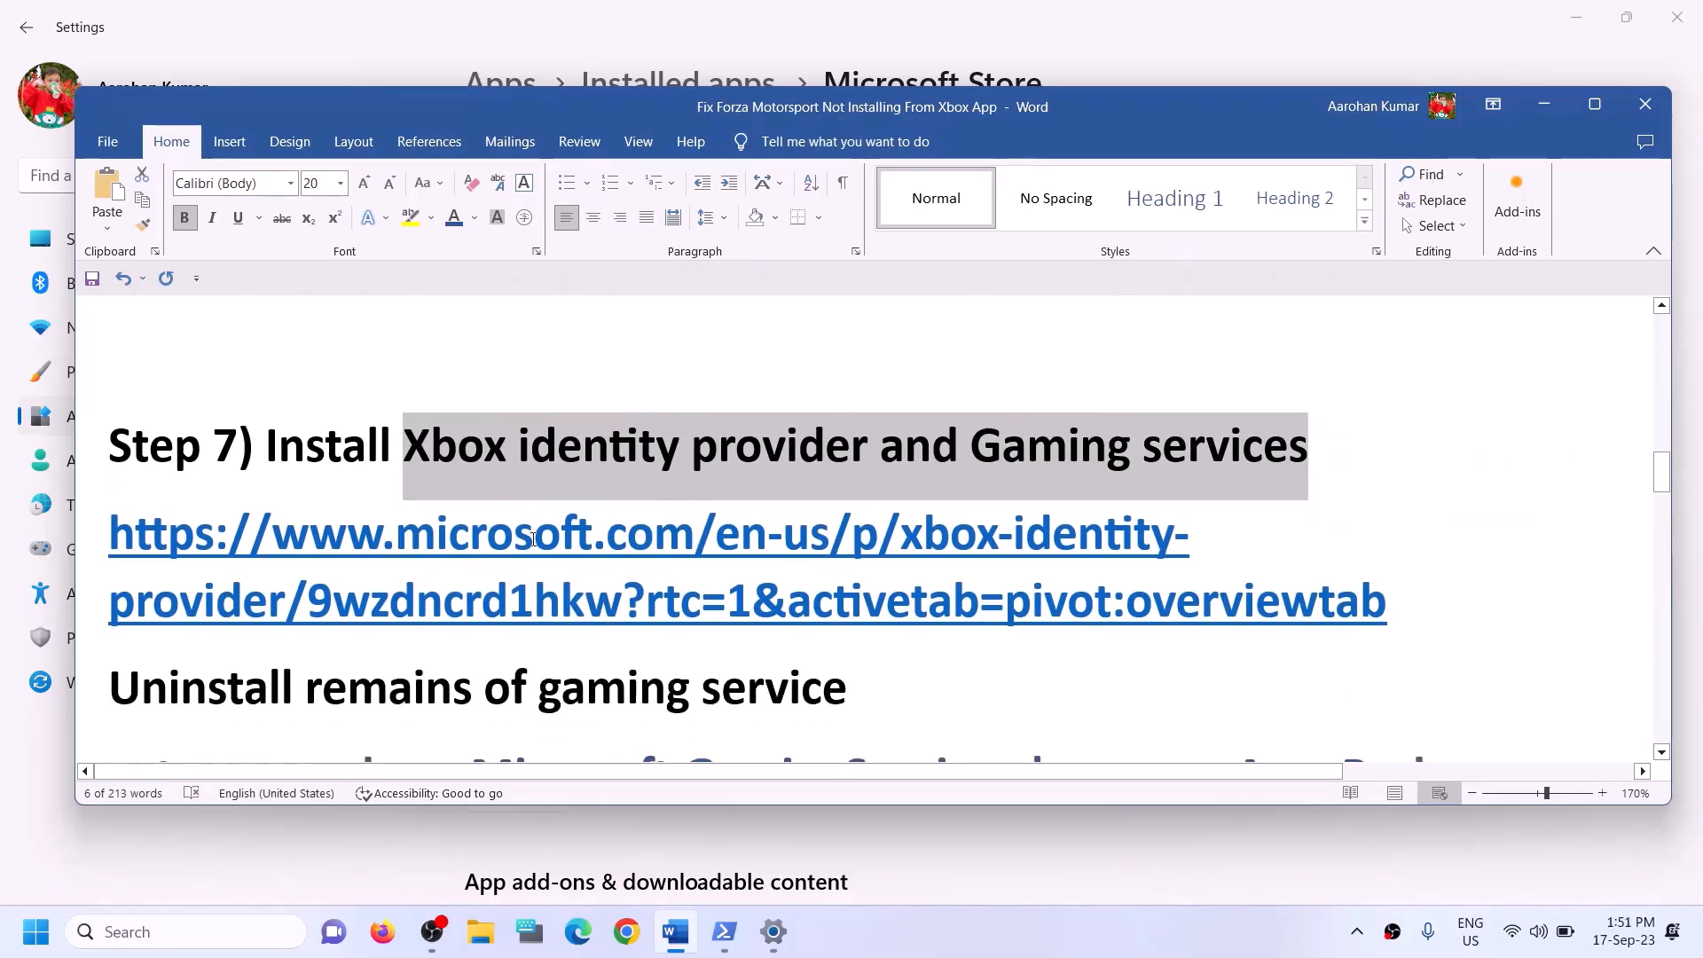
Copy the Xbox Identity Provider link under Step 7, open it in Chrome and highlight the app title on the page.
triple_click(1413, 603)
key(ctrl+c)
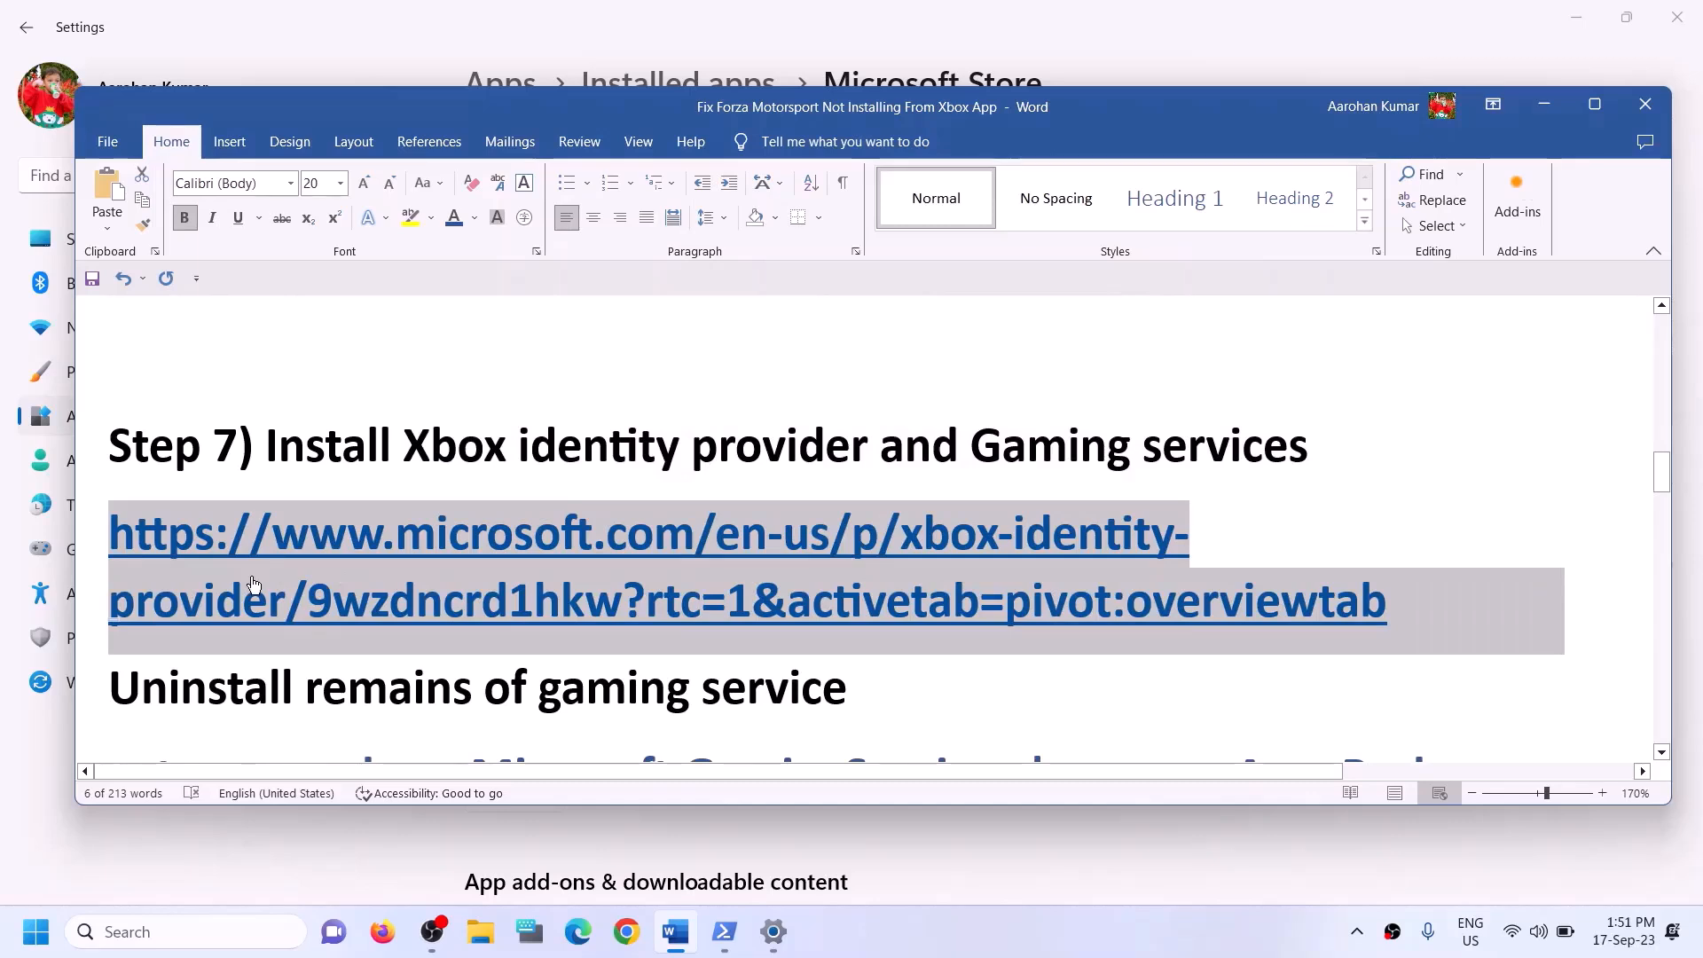
click(627, 931)
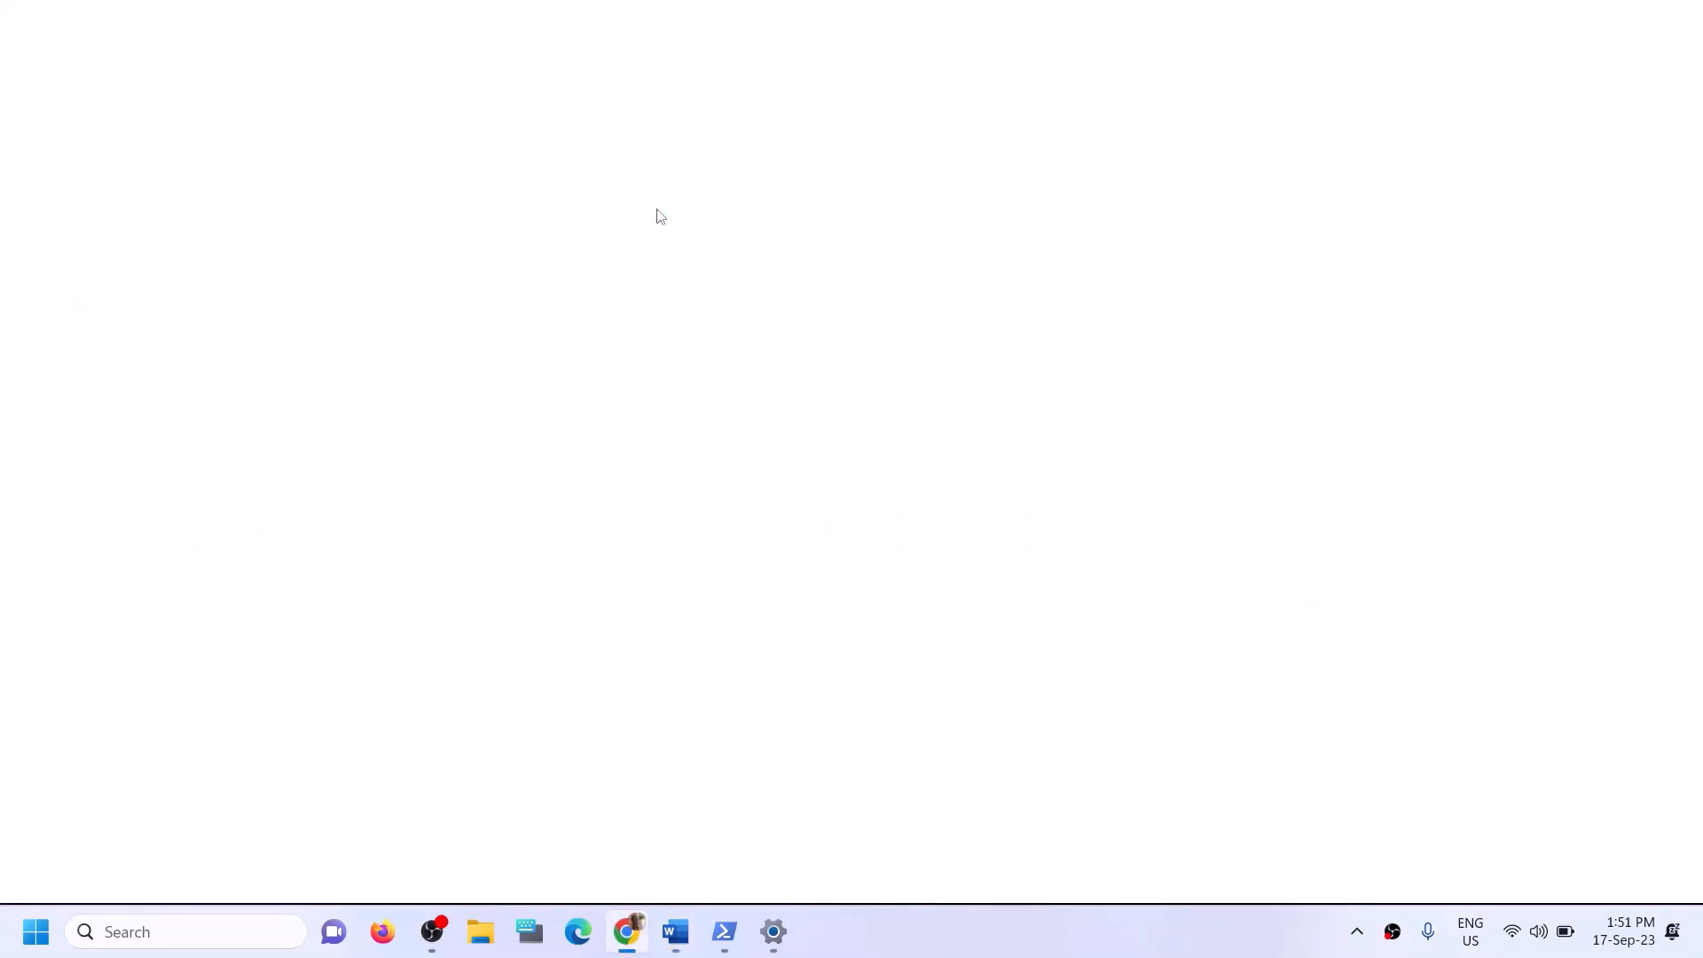
key(ctrl+v)
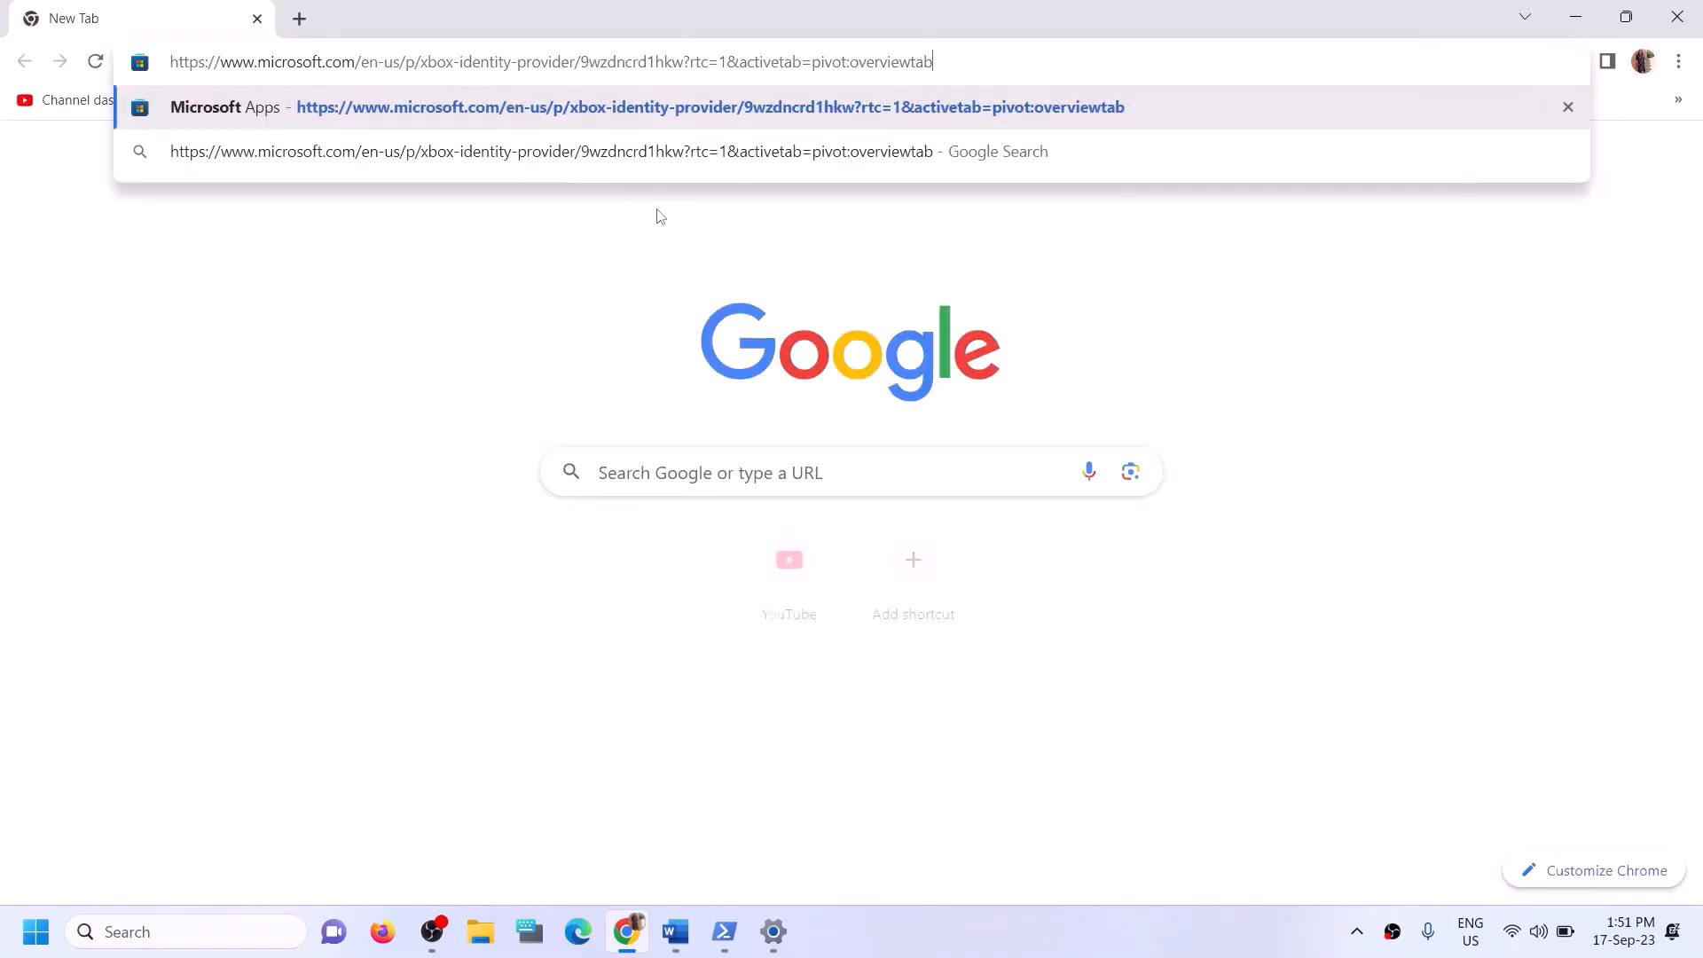
key(Return)
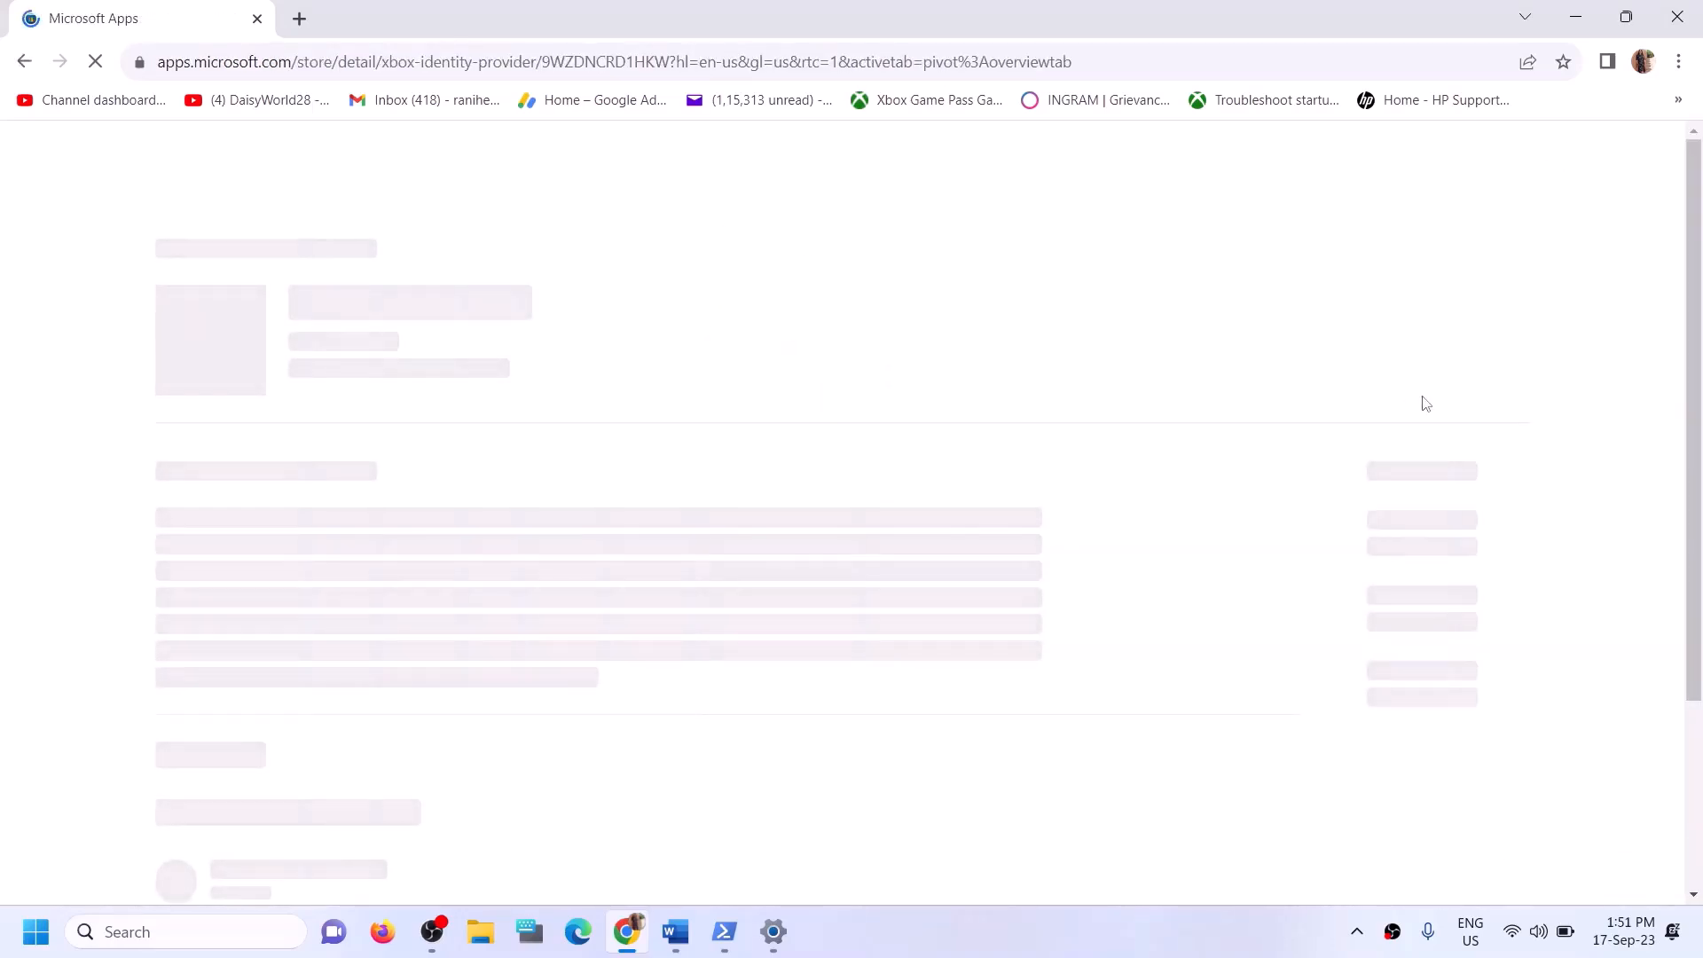
drag(348, 323, 548, 344)
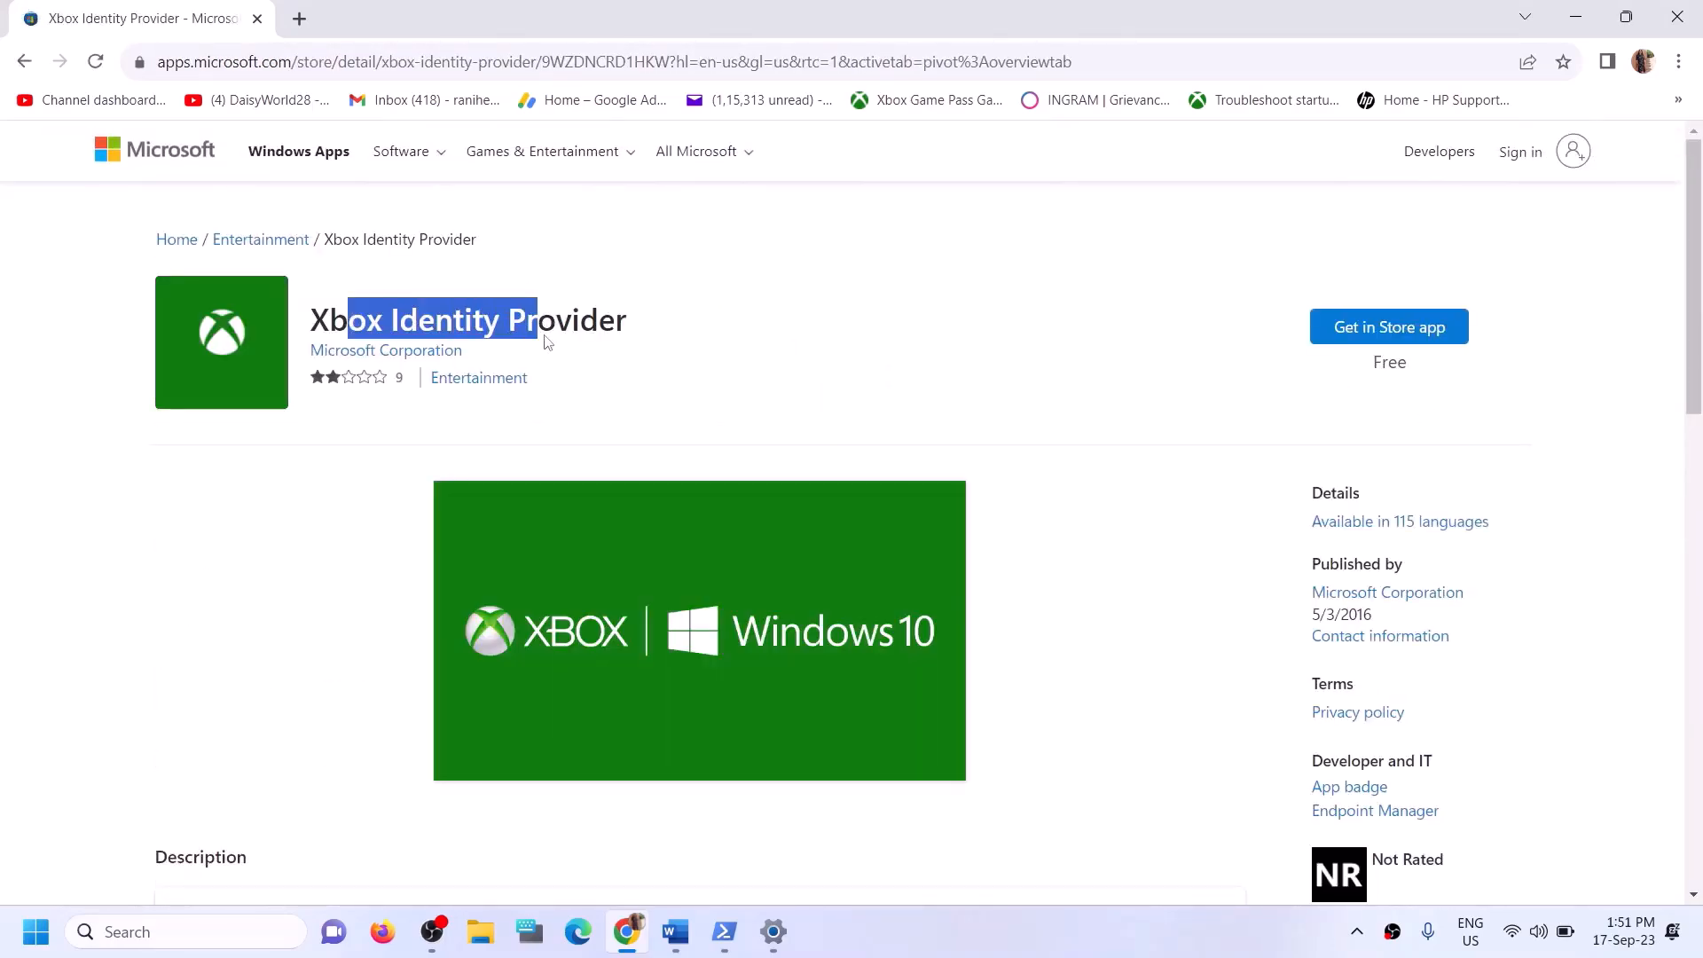
Open Xbox Identity Provider in the Microsoft Store app from its web page and close the Store window.
click(1356, 324)
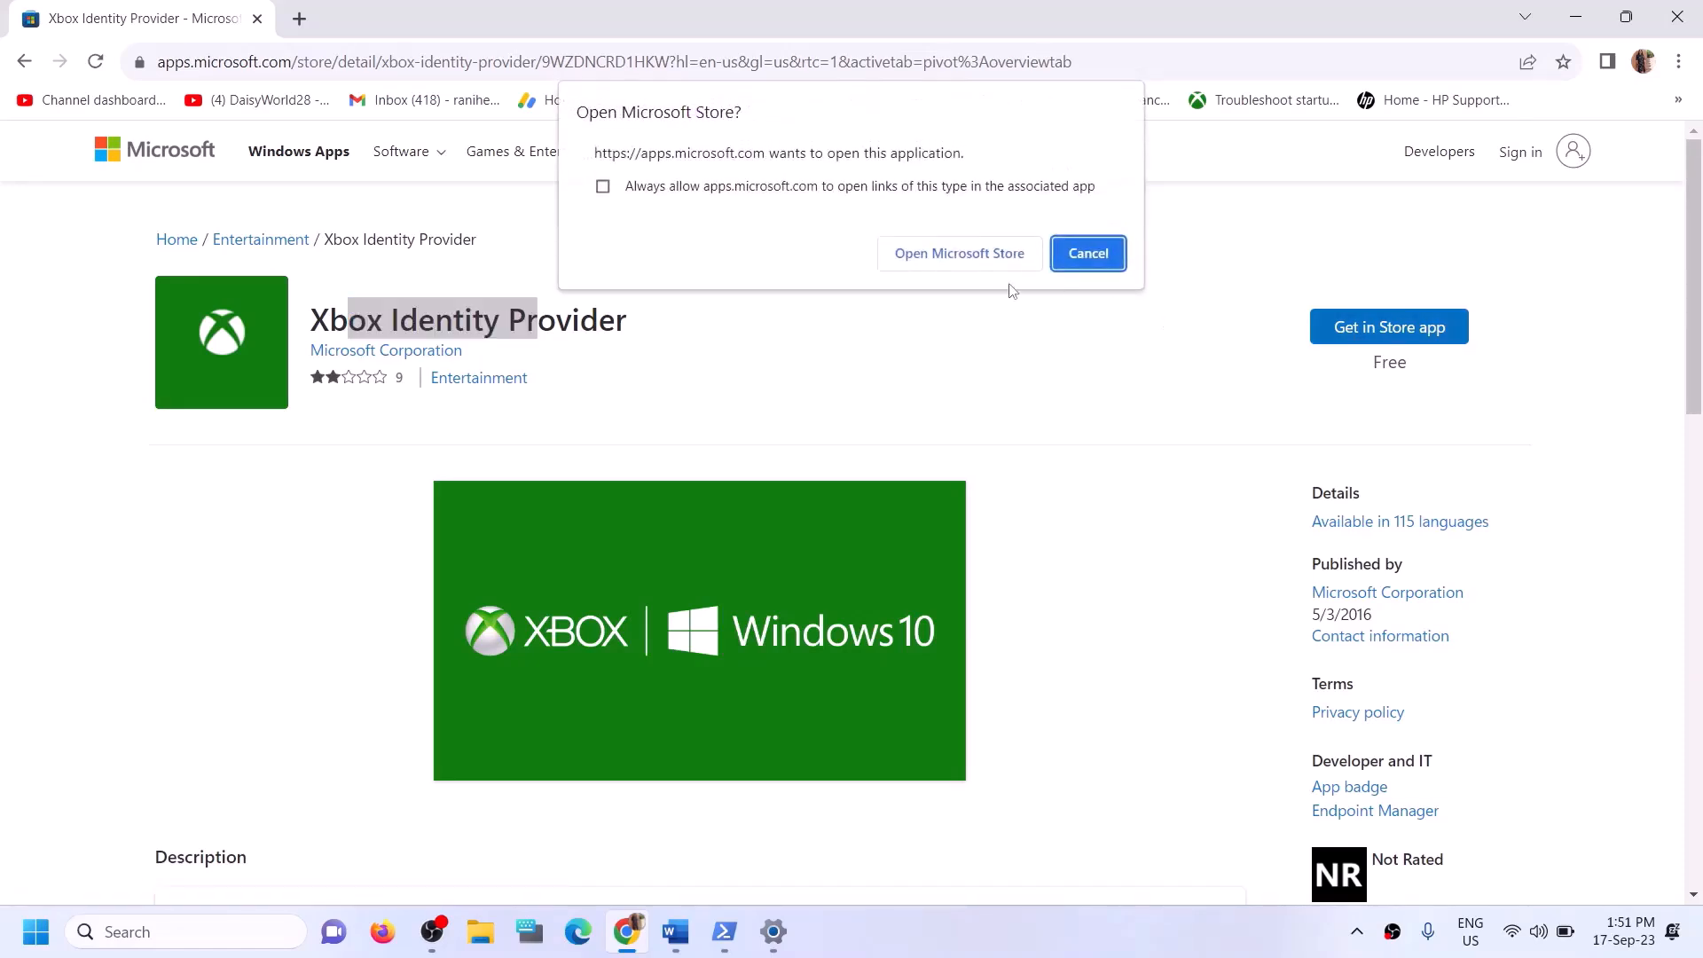
click(927, 257)
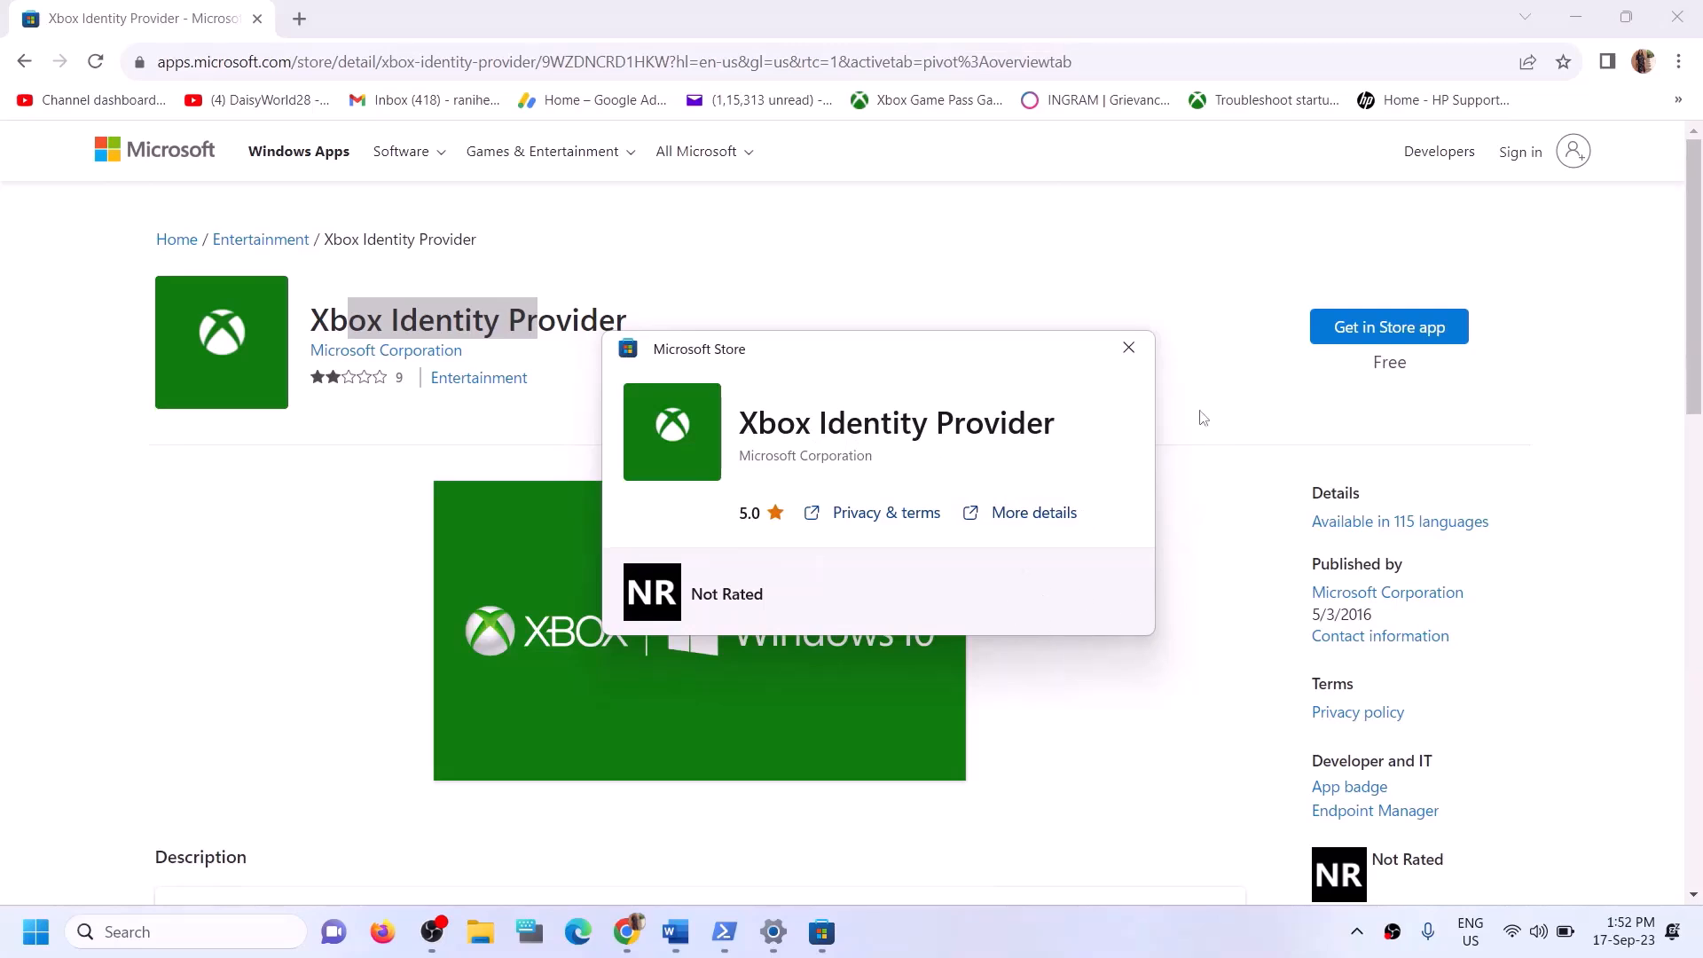
click(1129, 346)
Switch to the Word notes and copy the Gaming Services removal command under "Uninstall remains of gaming service".
click(690, 940)
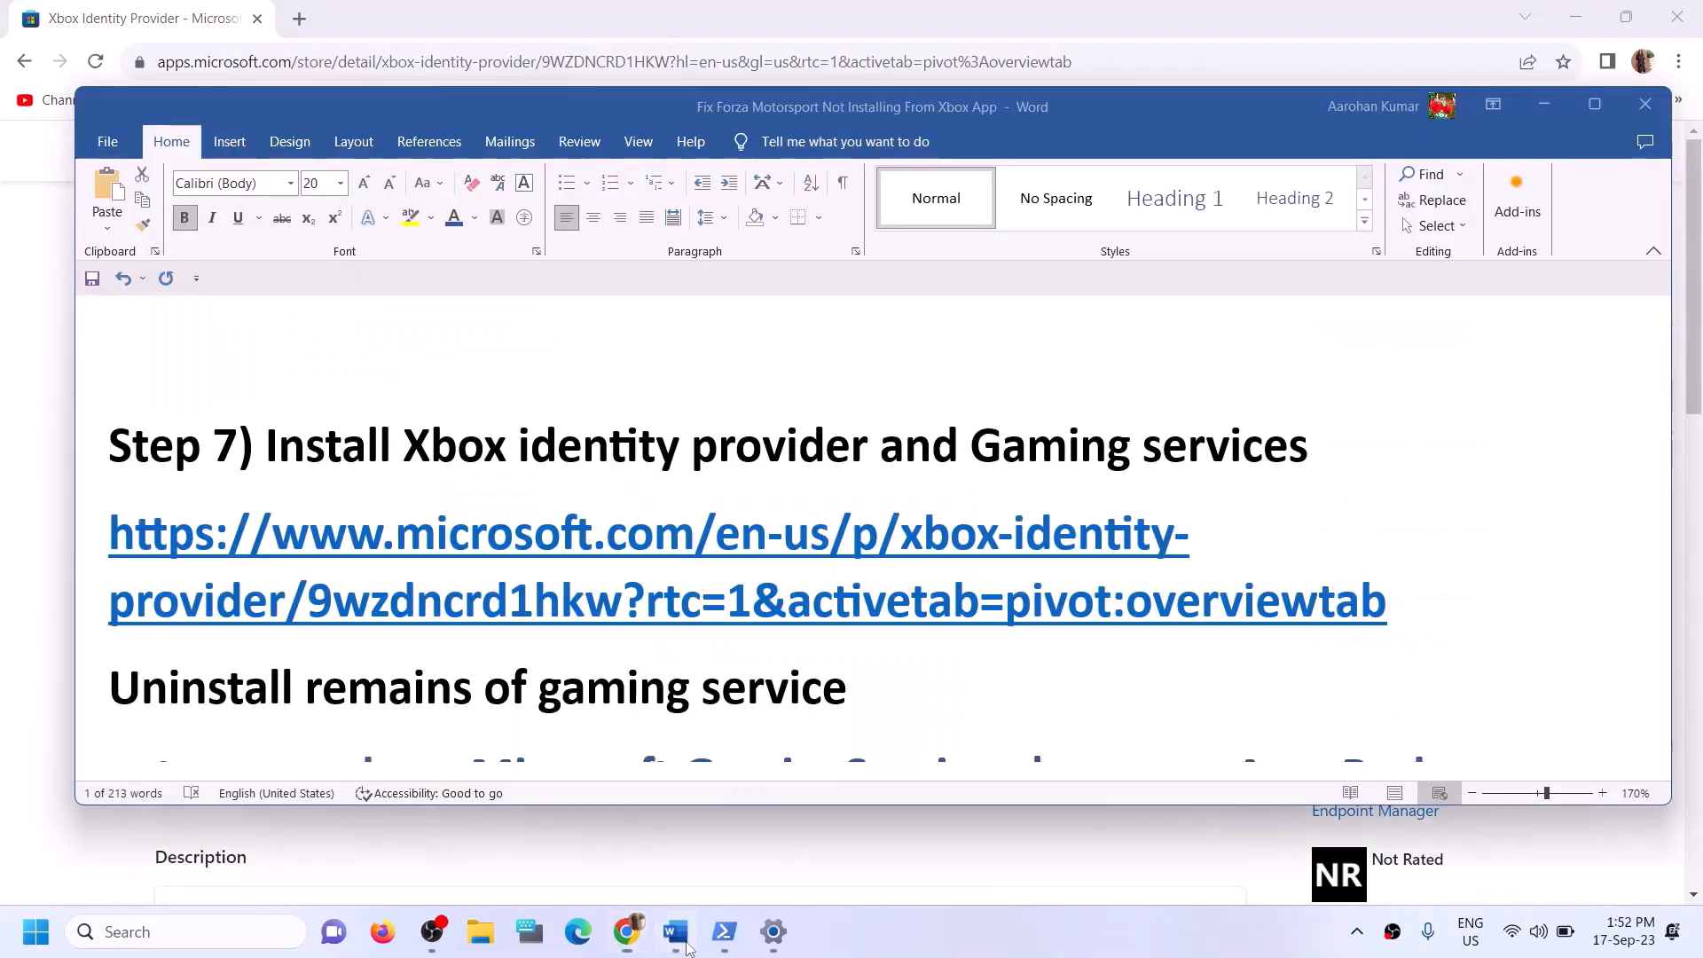
scroll(655, 712, down, 3)
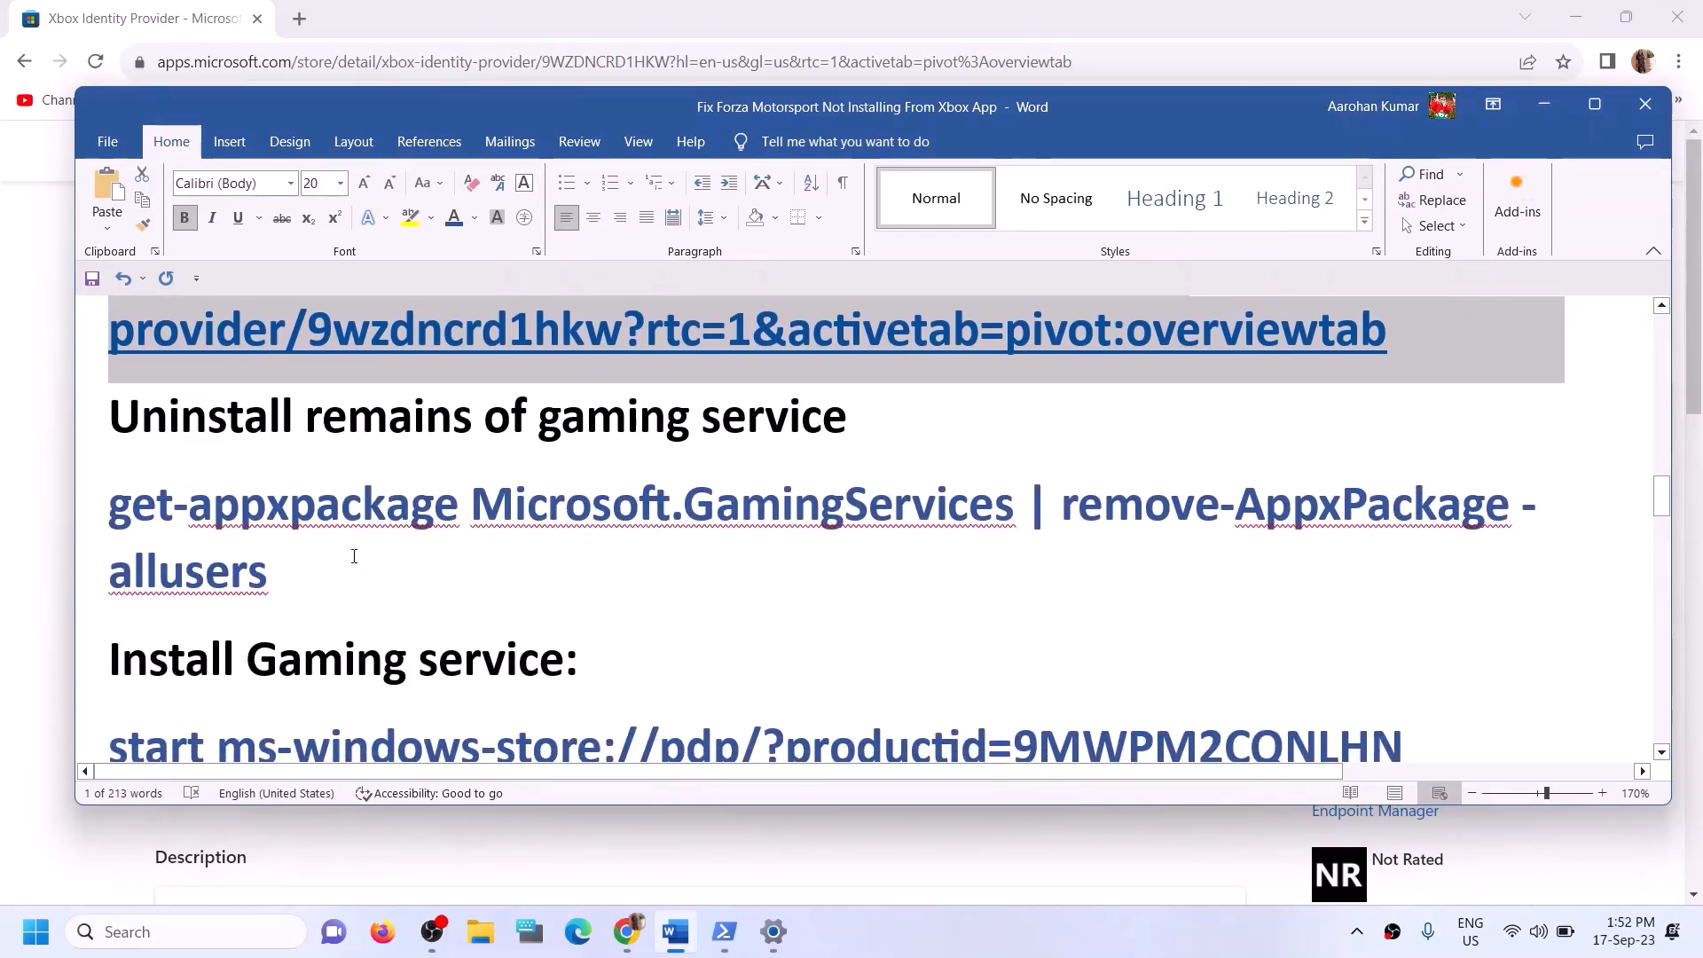
triple_click(357, 556)
right_click(149, 543)
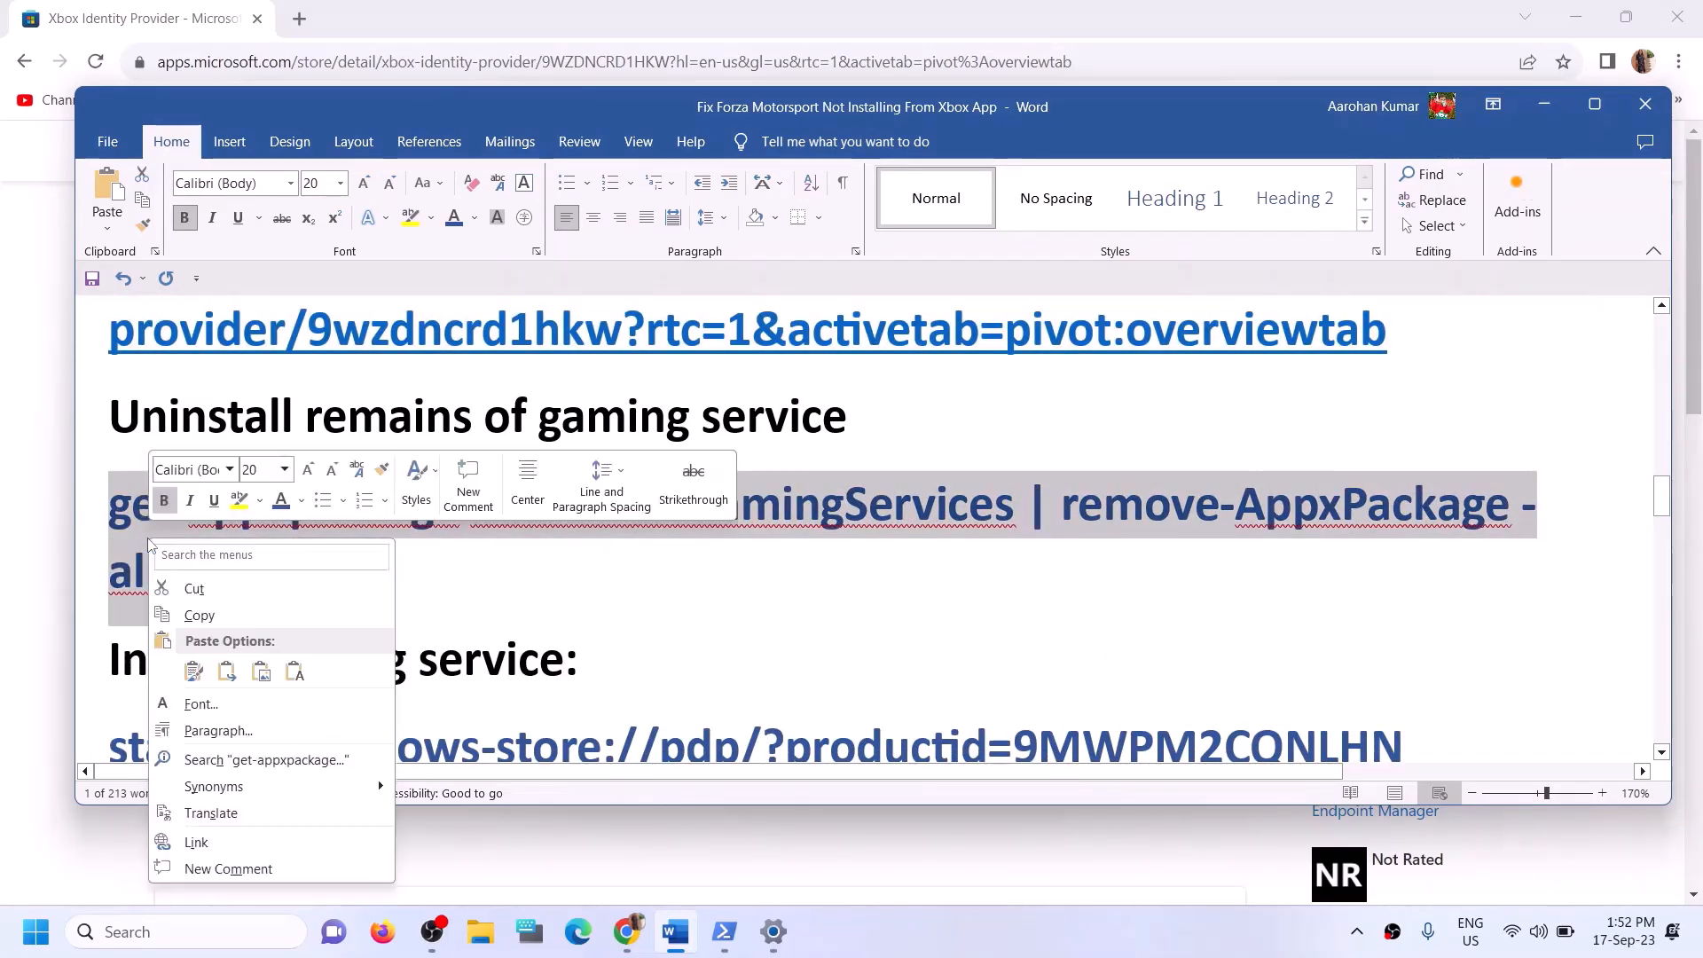
click(199, 616)
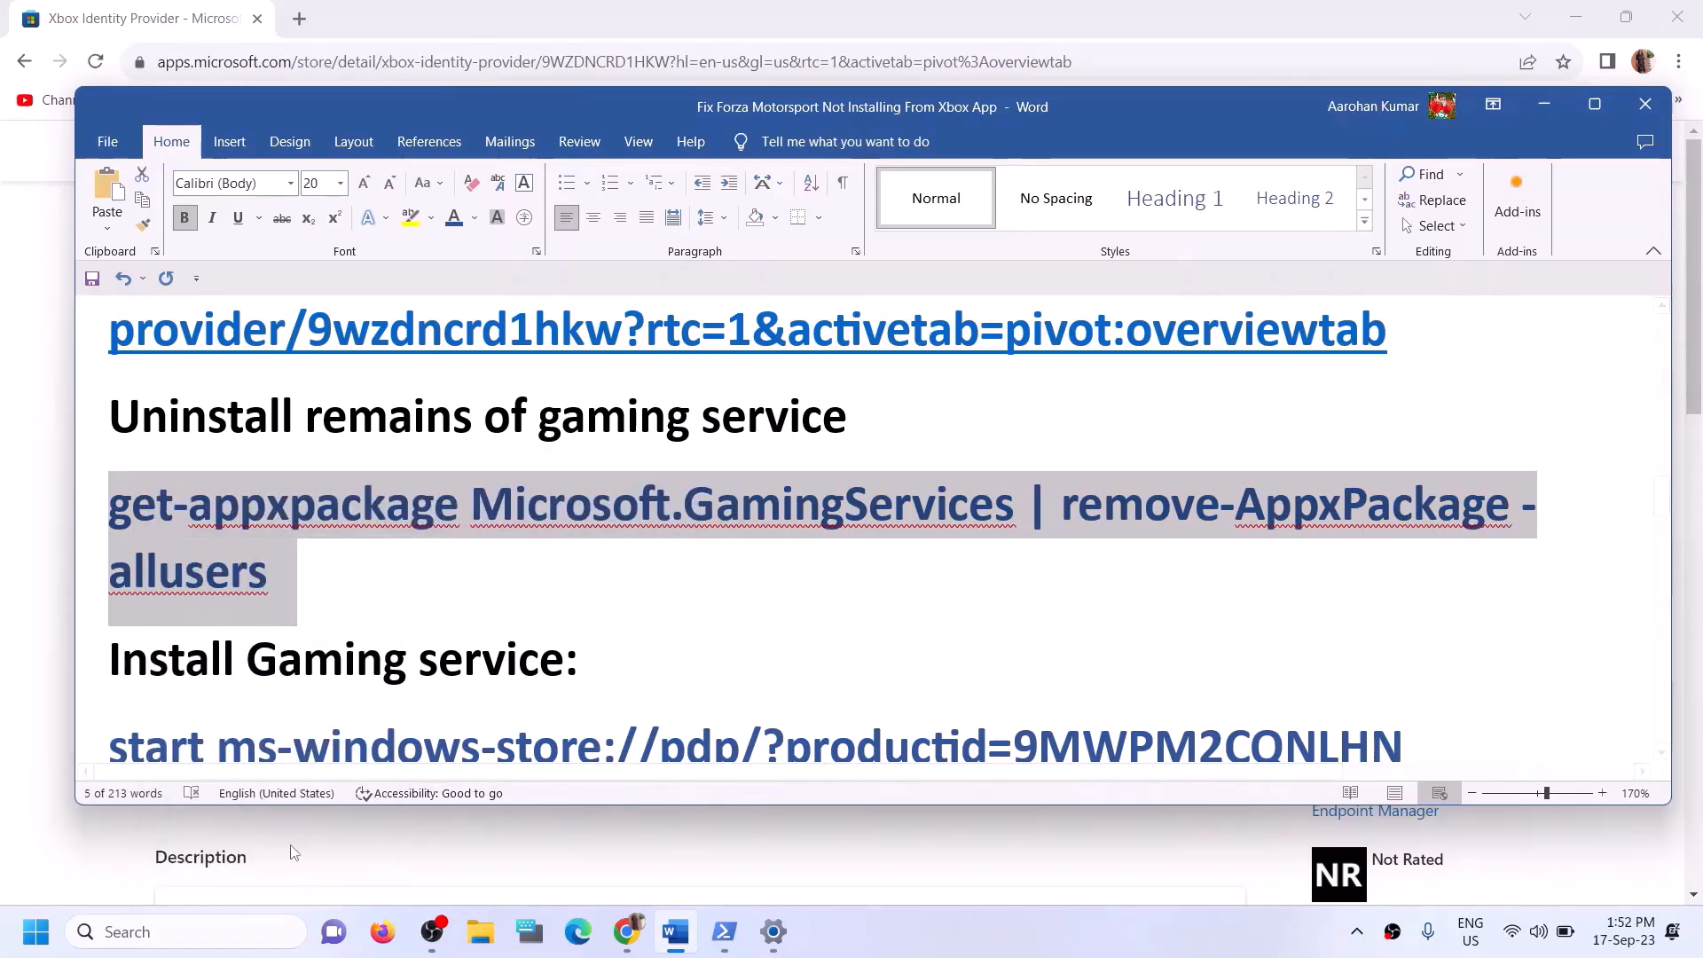
Open Windows PowerShell as administrator and run get-appxpackage Microsoft.GamingServices | remove-AppxPackage -allusers.
click(177, 932)
text(po)
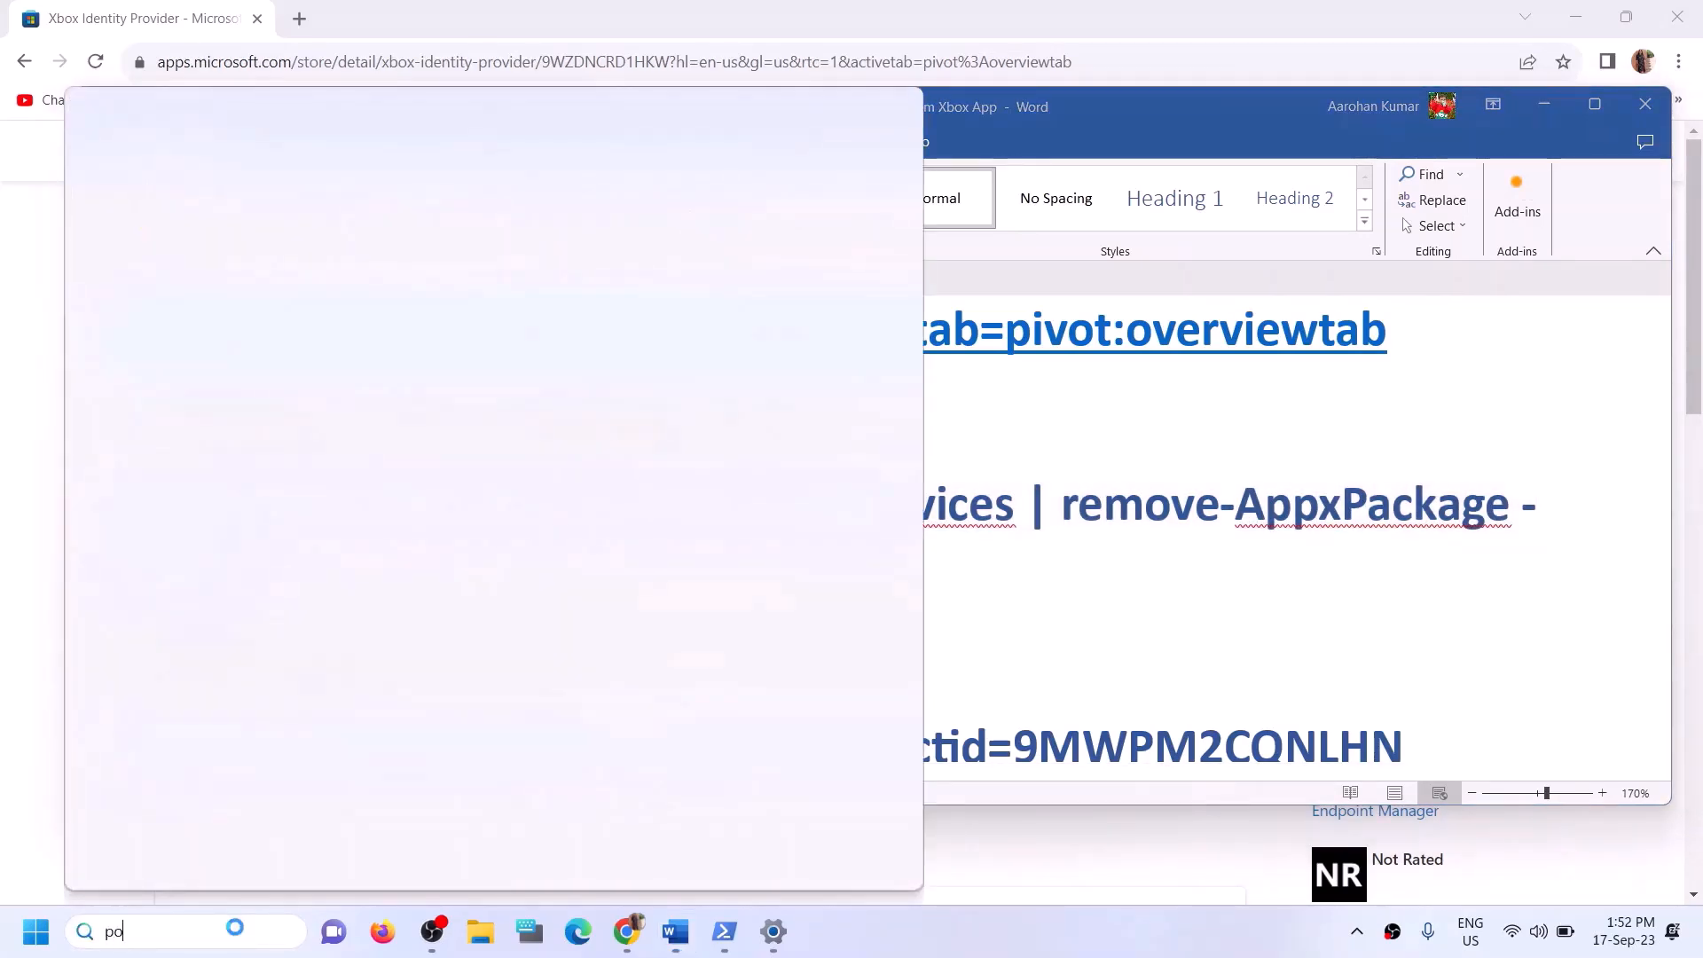
text(wershell)
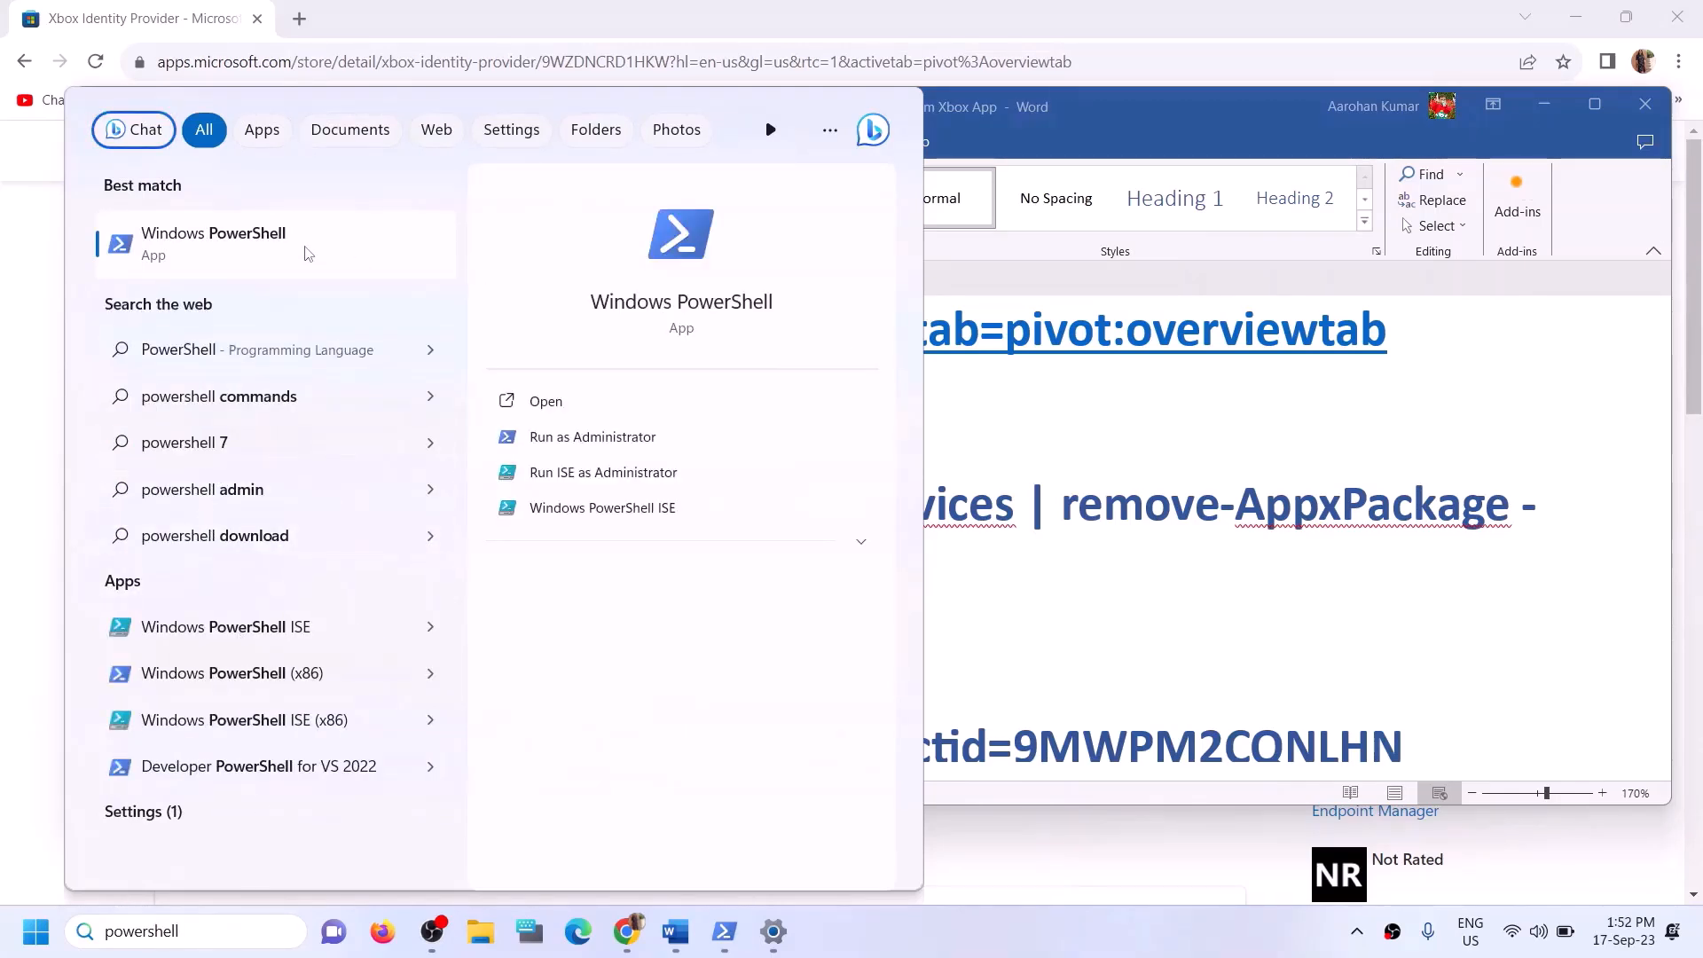
right_click(310, 254)
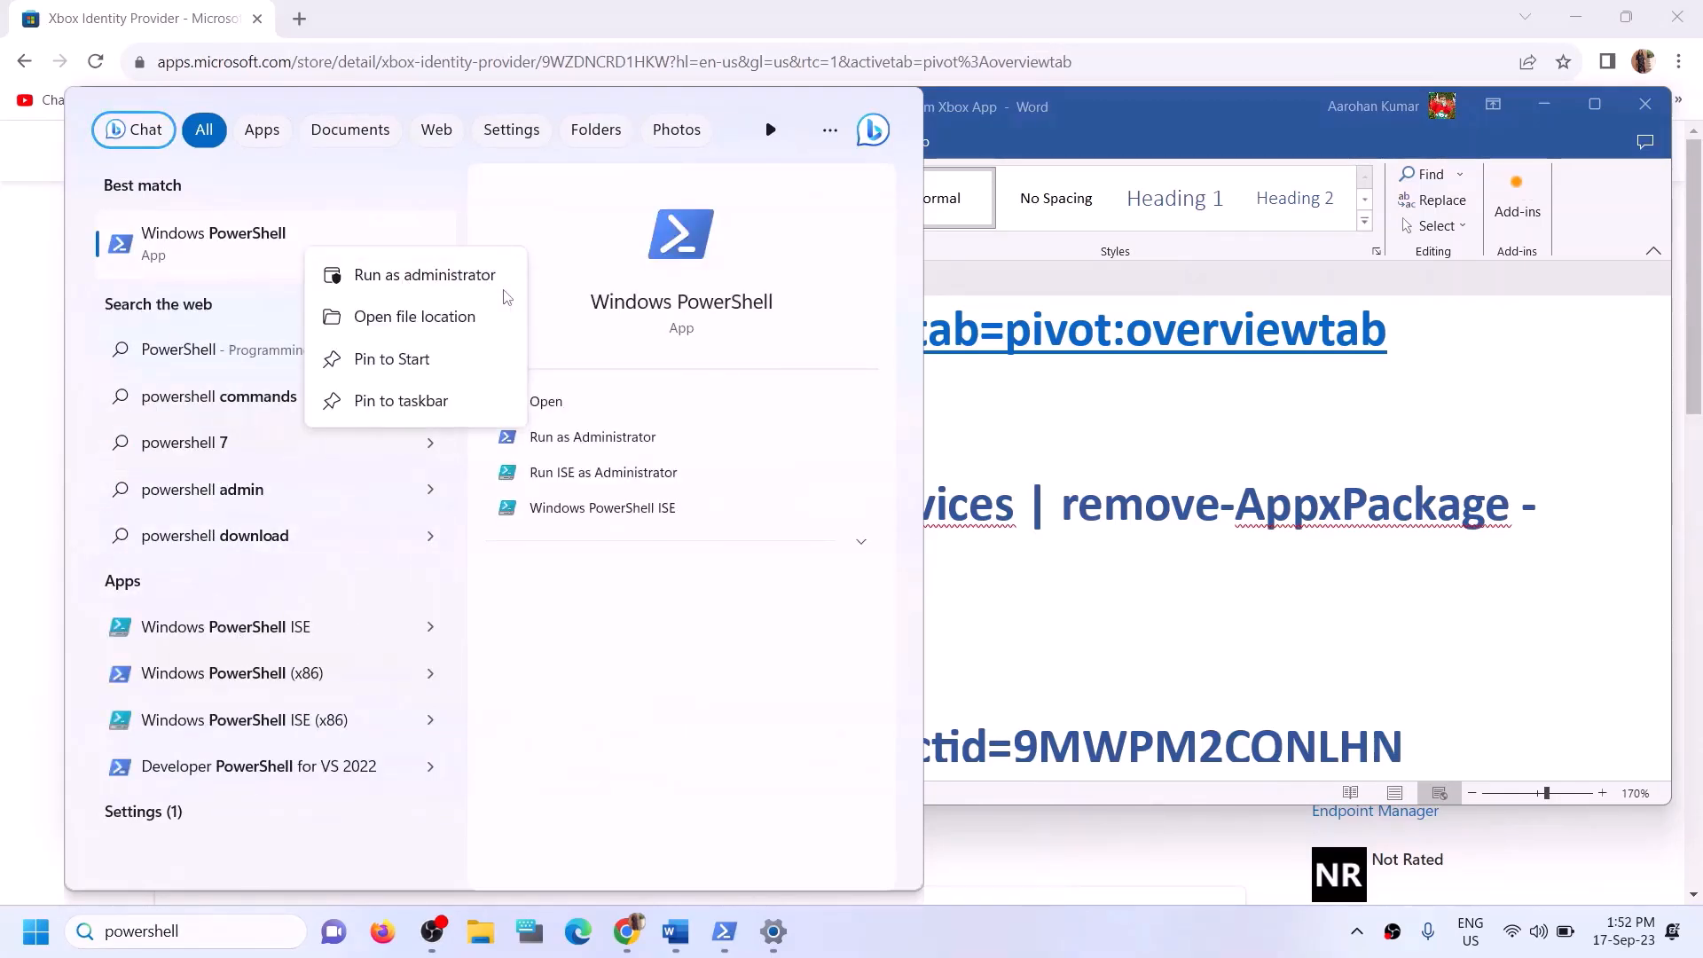
click(428, 276)
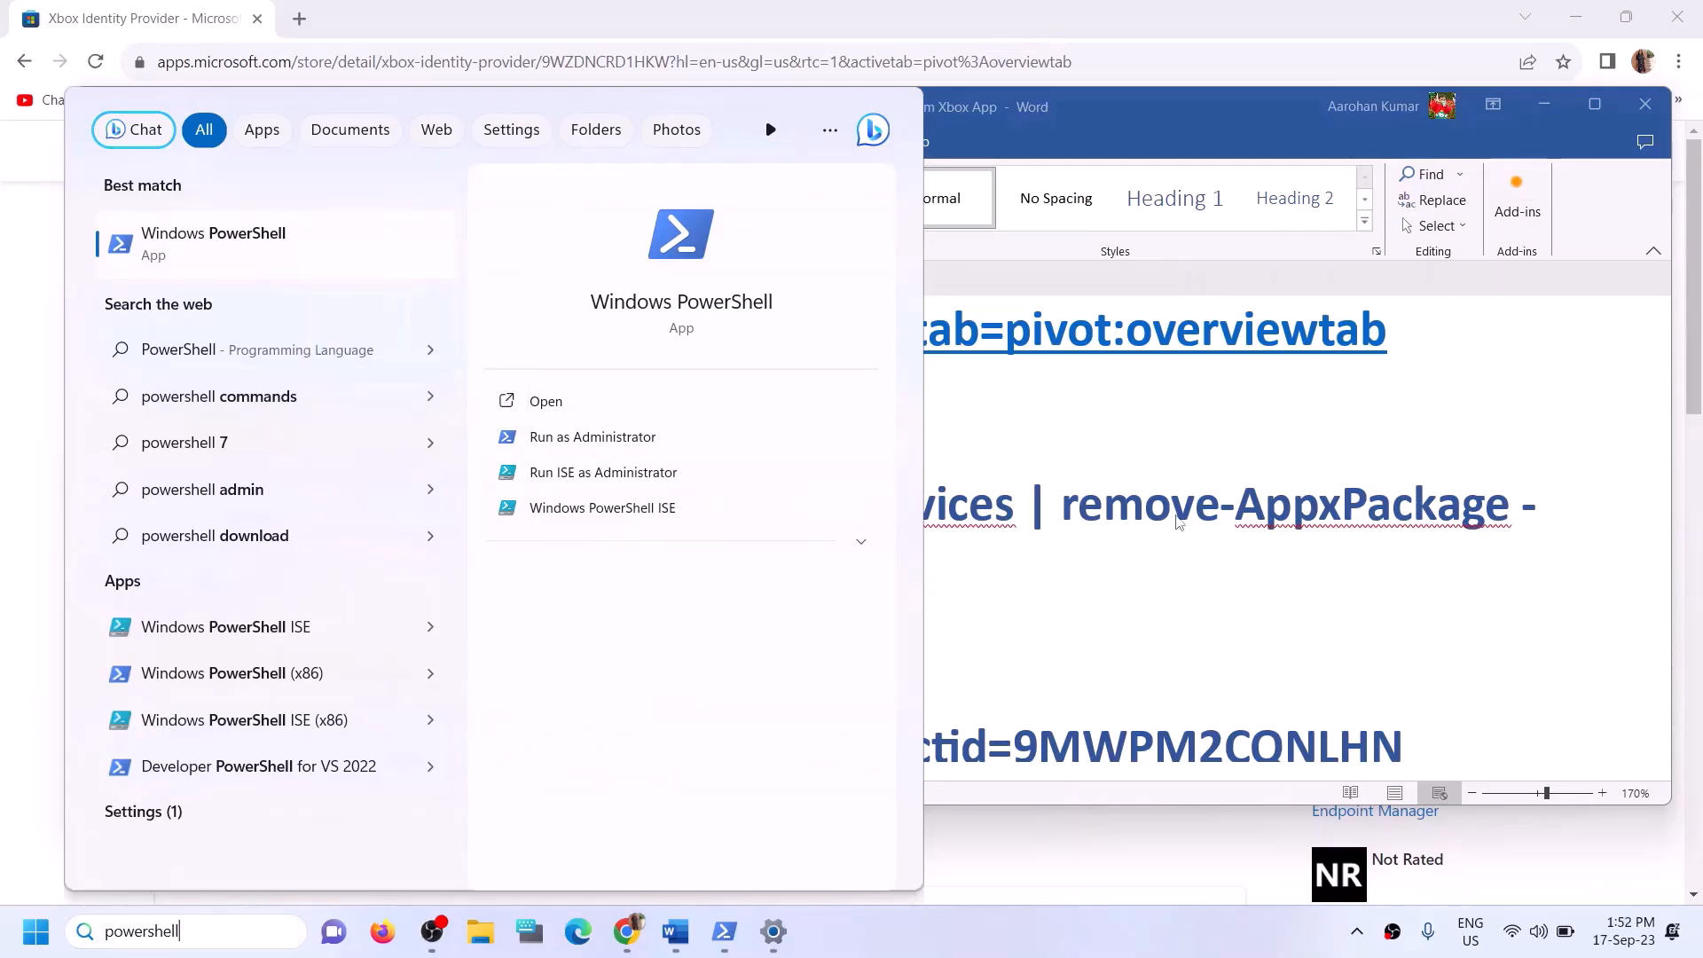
click(717, 639)
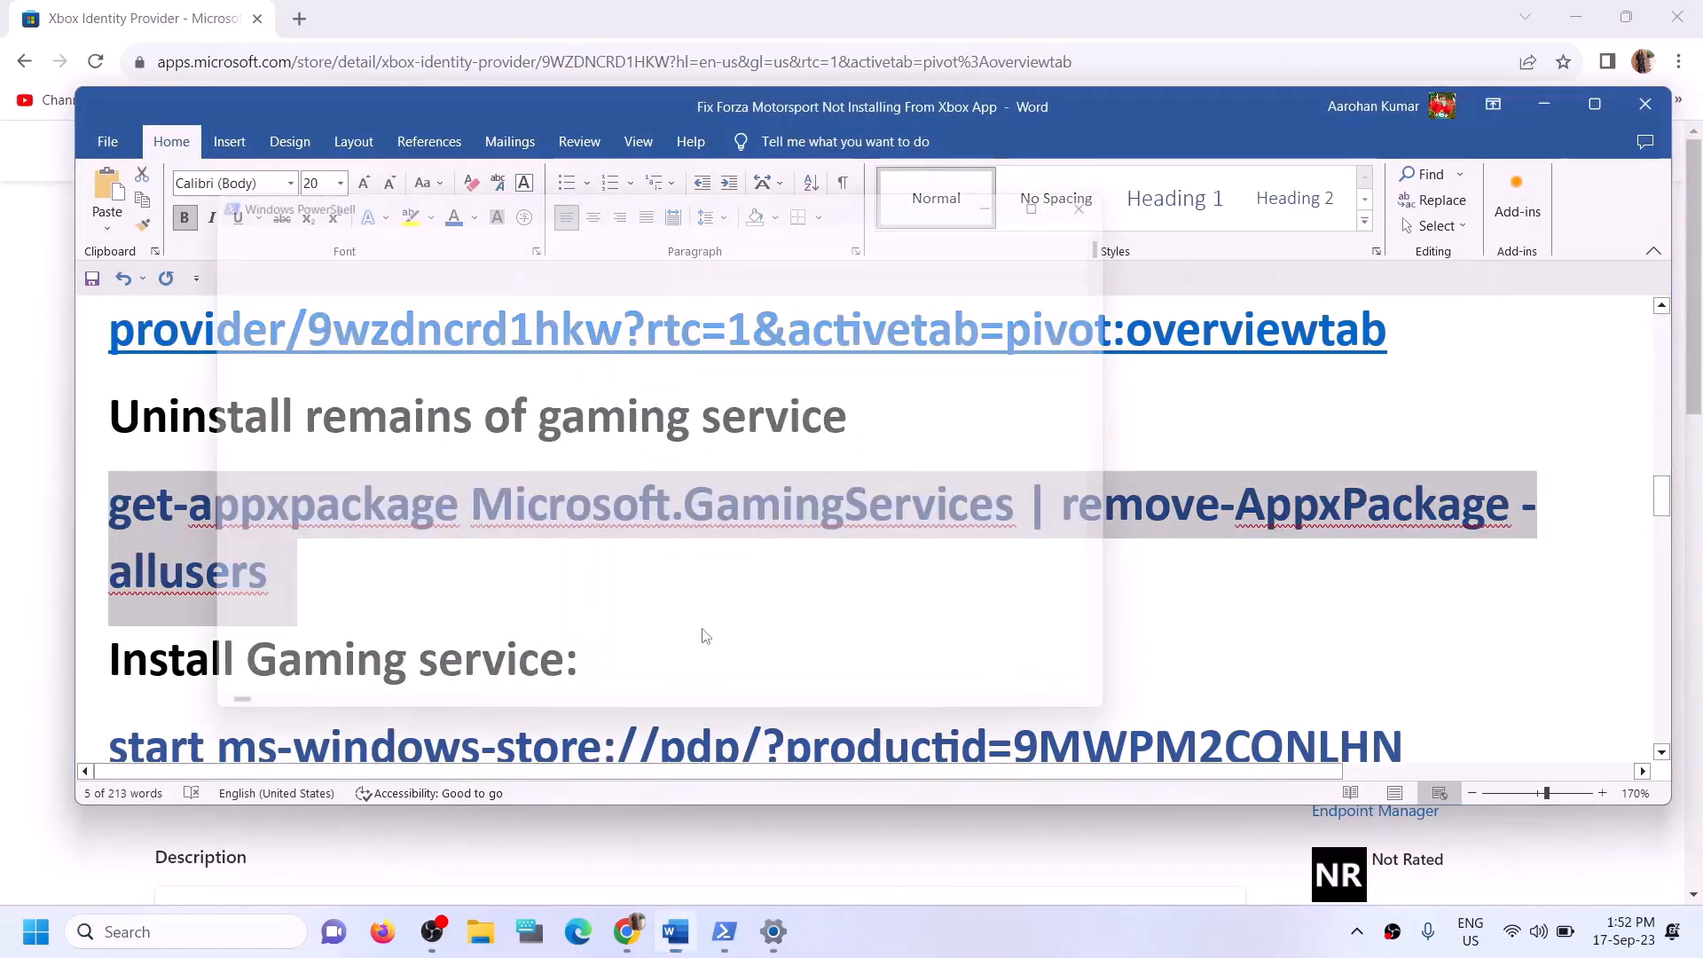
key(ctrl+v)
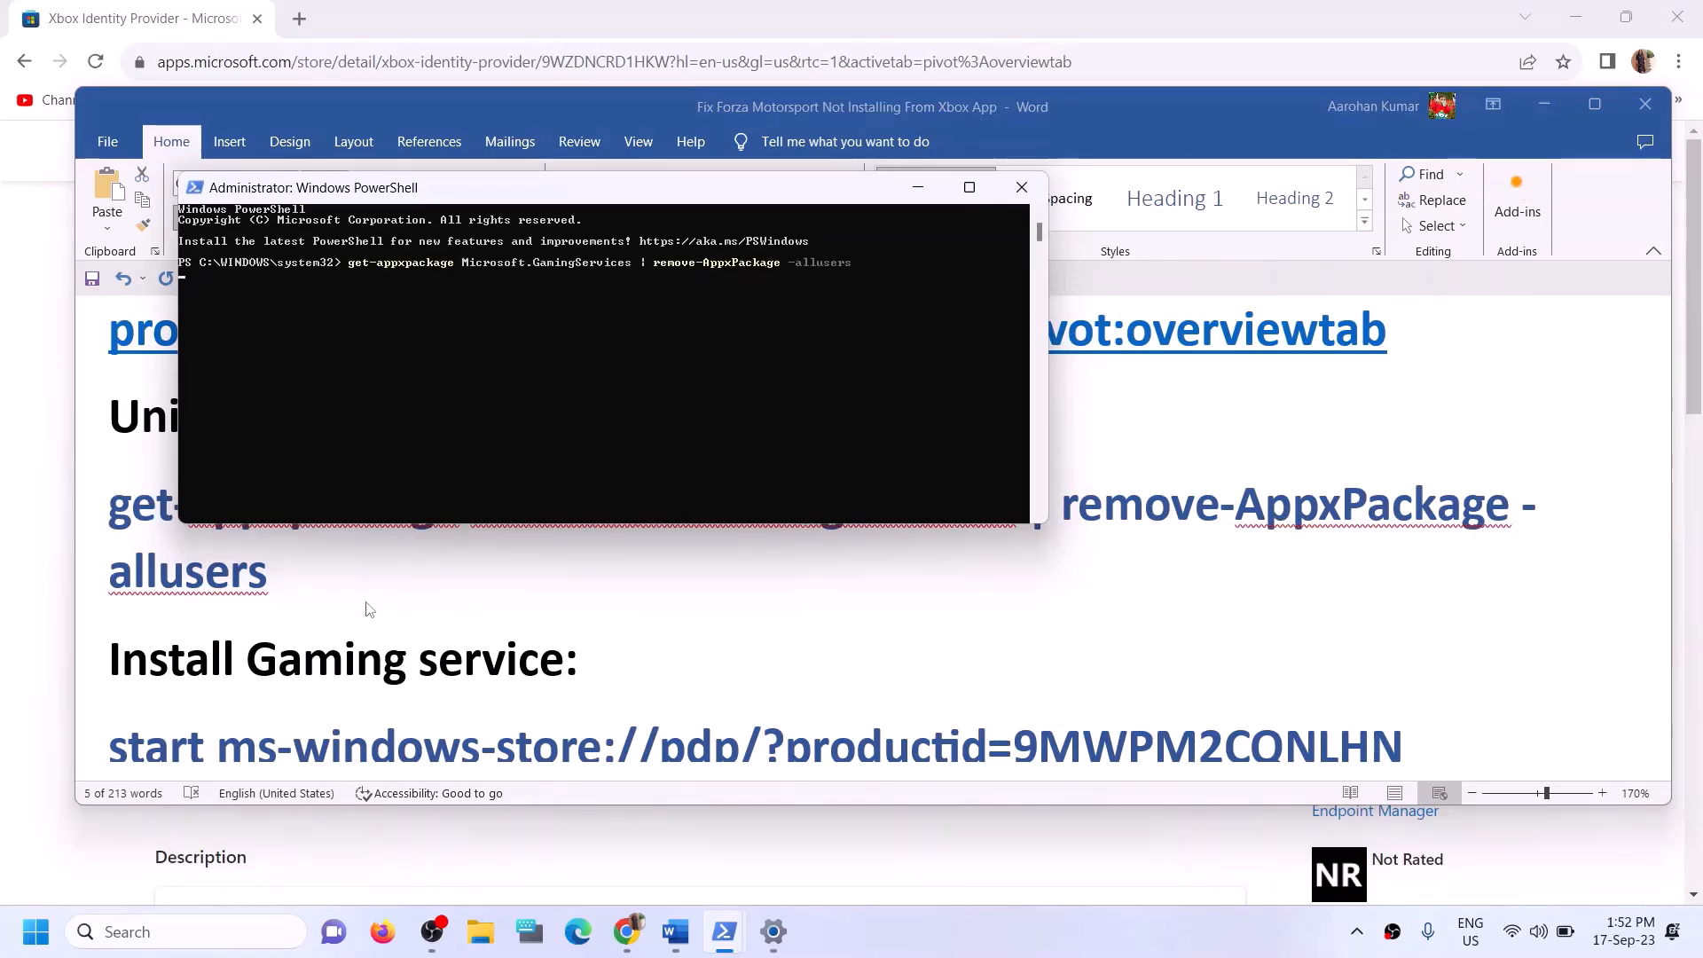
Copy the "Install Gaming service" command from the Word notes and run start ms-windows-store://pdp/?productid=9MWPM2CQNLHN in PowerShell.
key(alt+Tab)
scroll(1224, 561, down, 3)
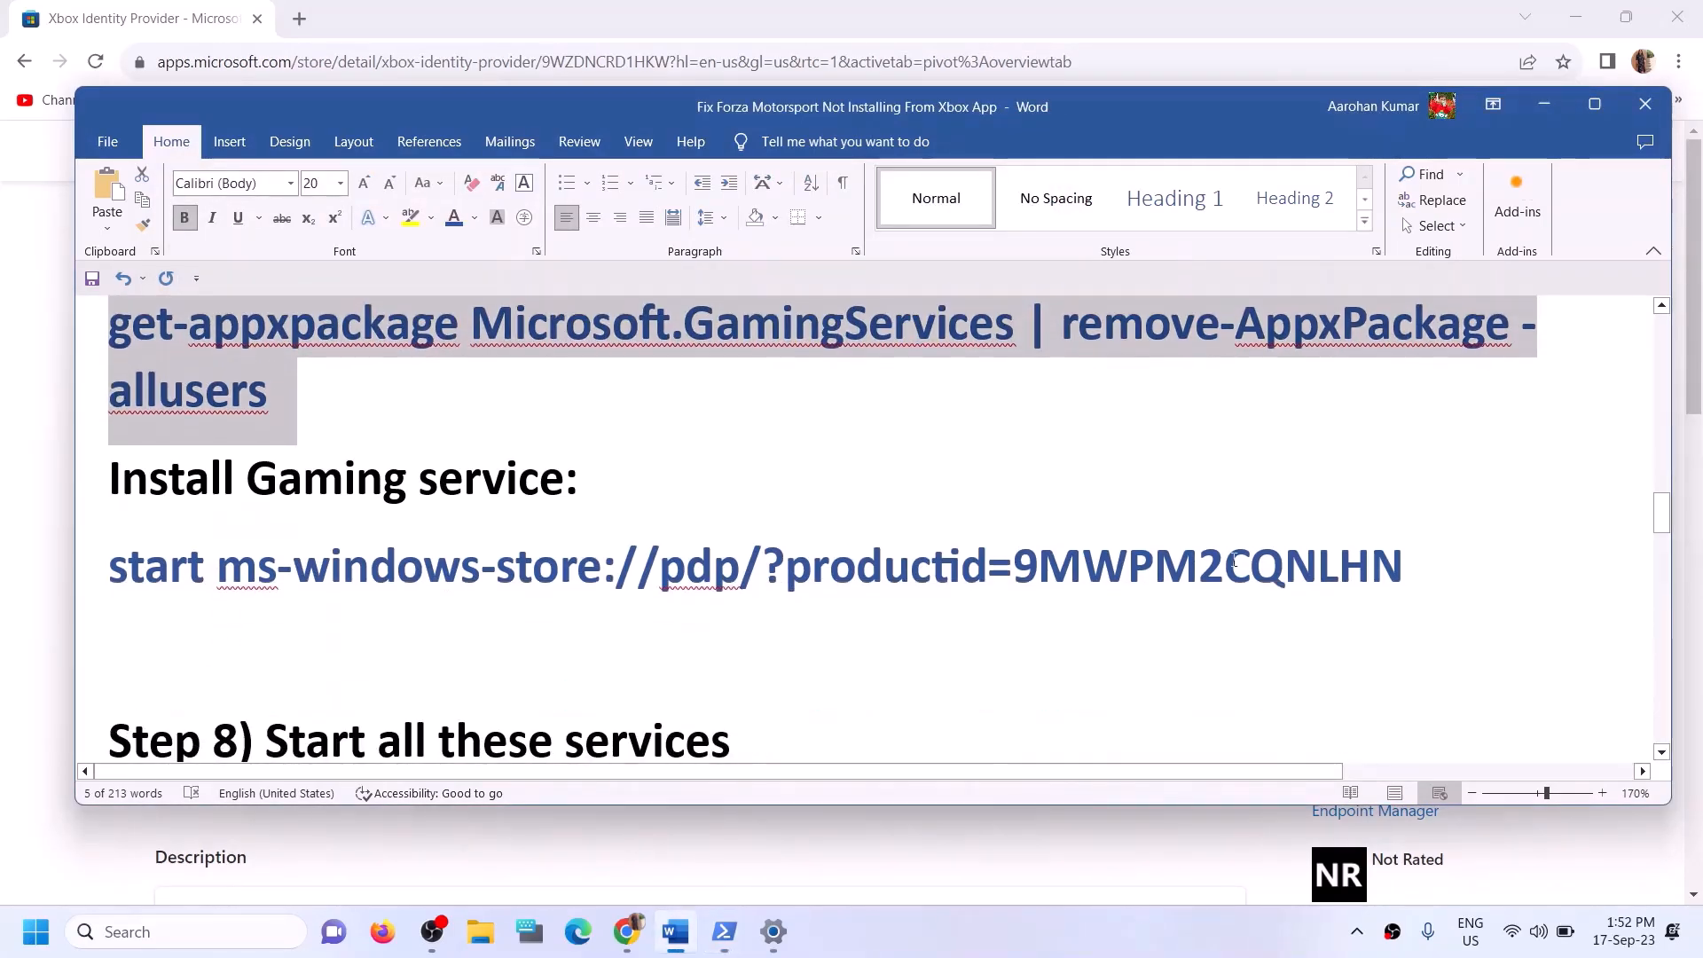
drag(1398, 557, 108, 567)
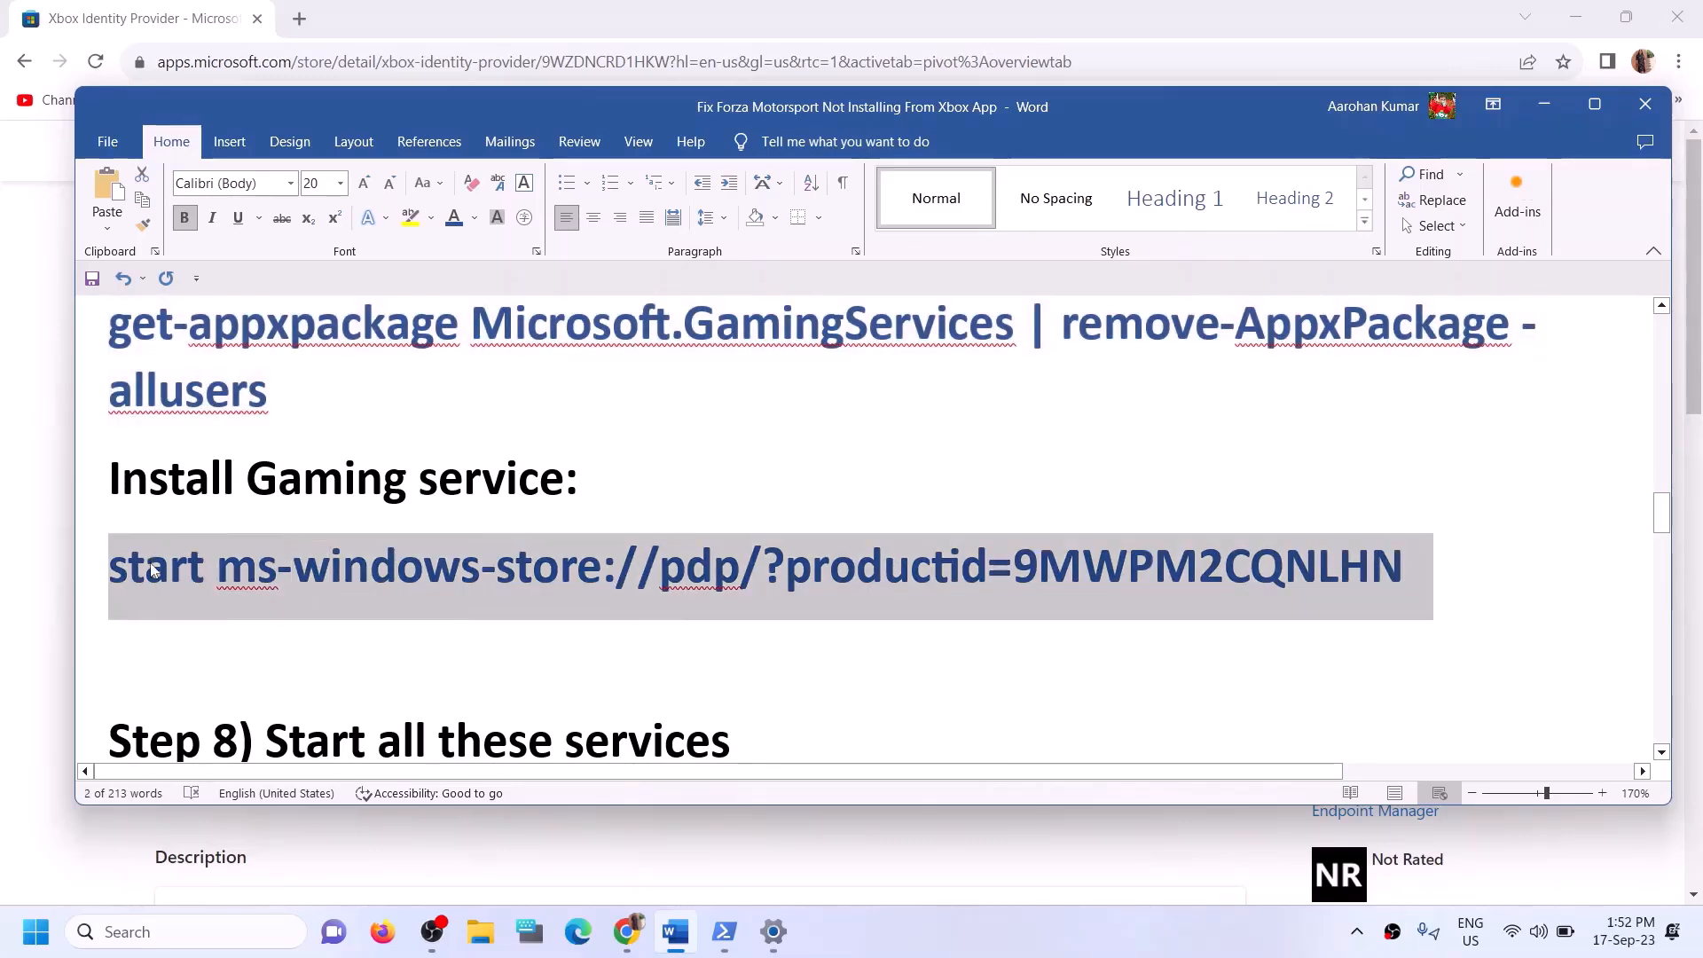
key(ctrl+c)
key(alt+Tab)
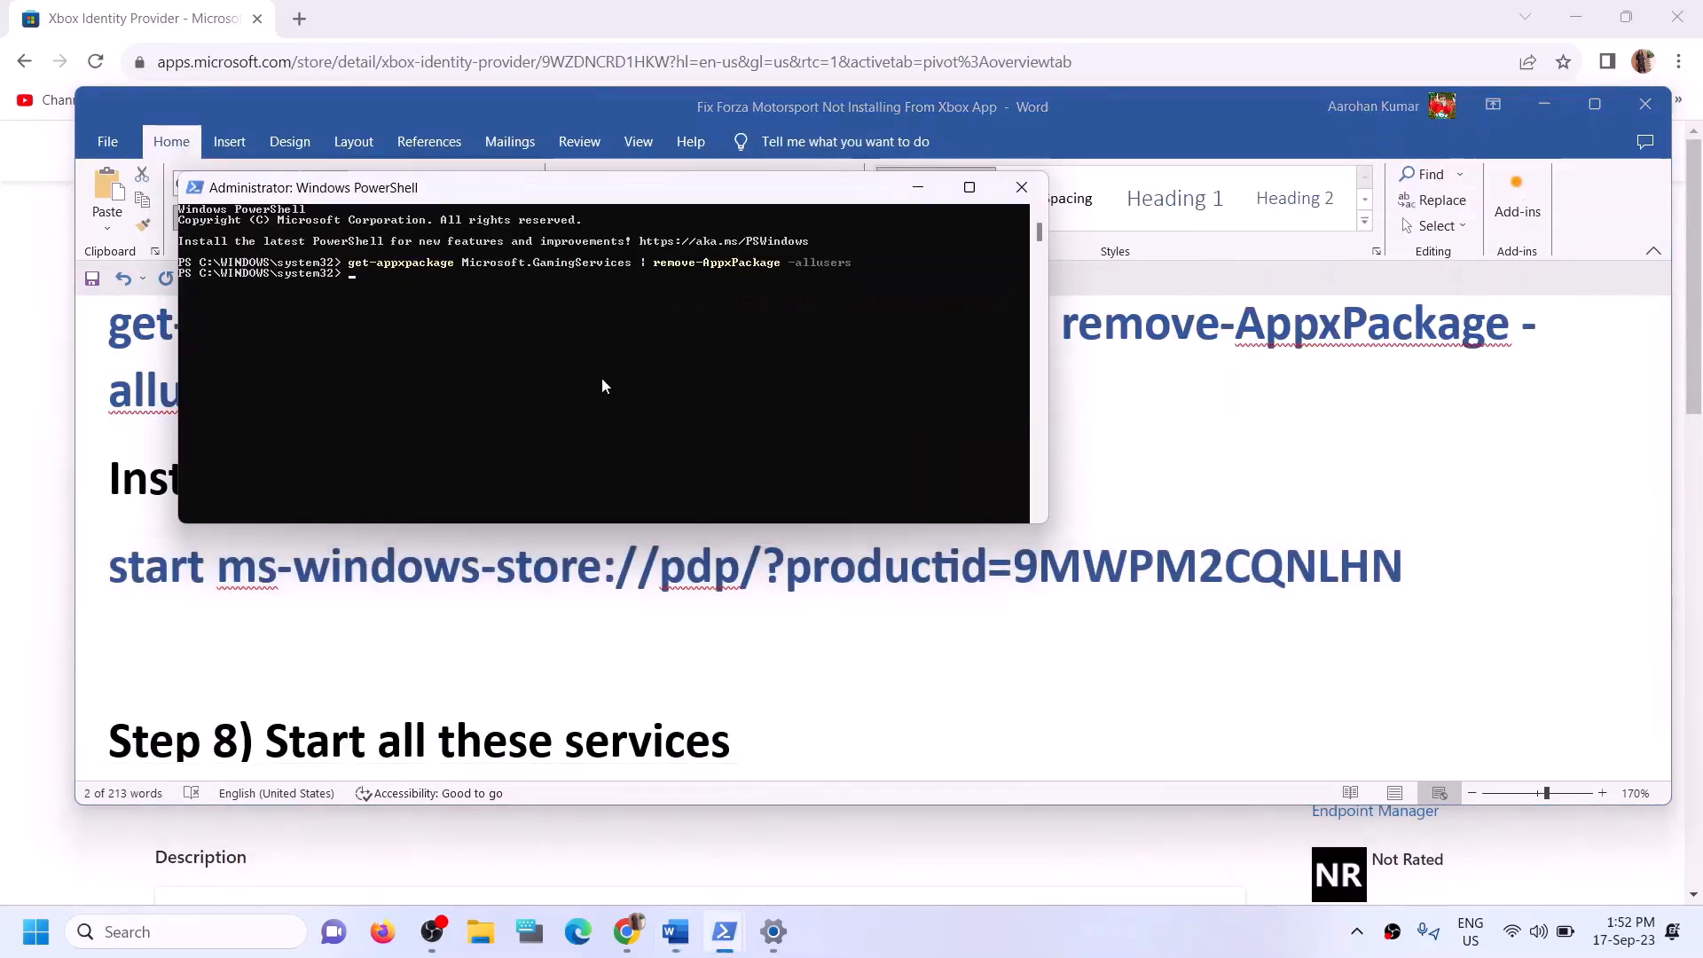
key(ctrl+v)
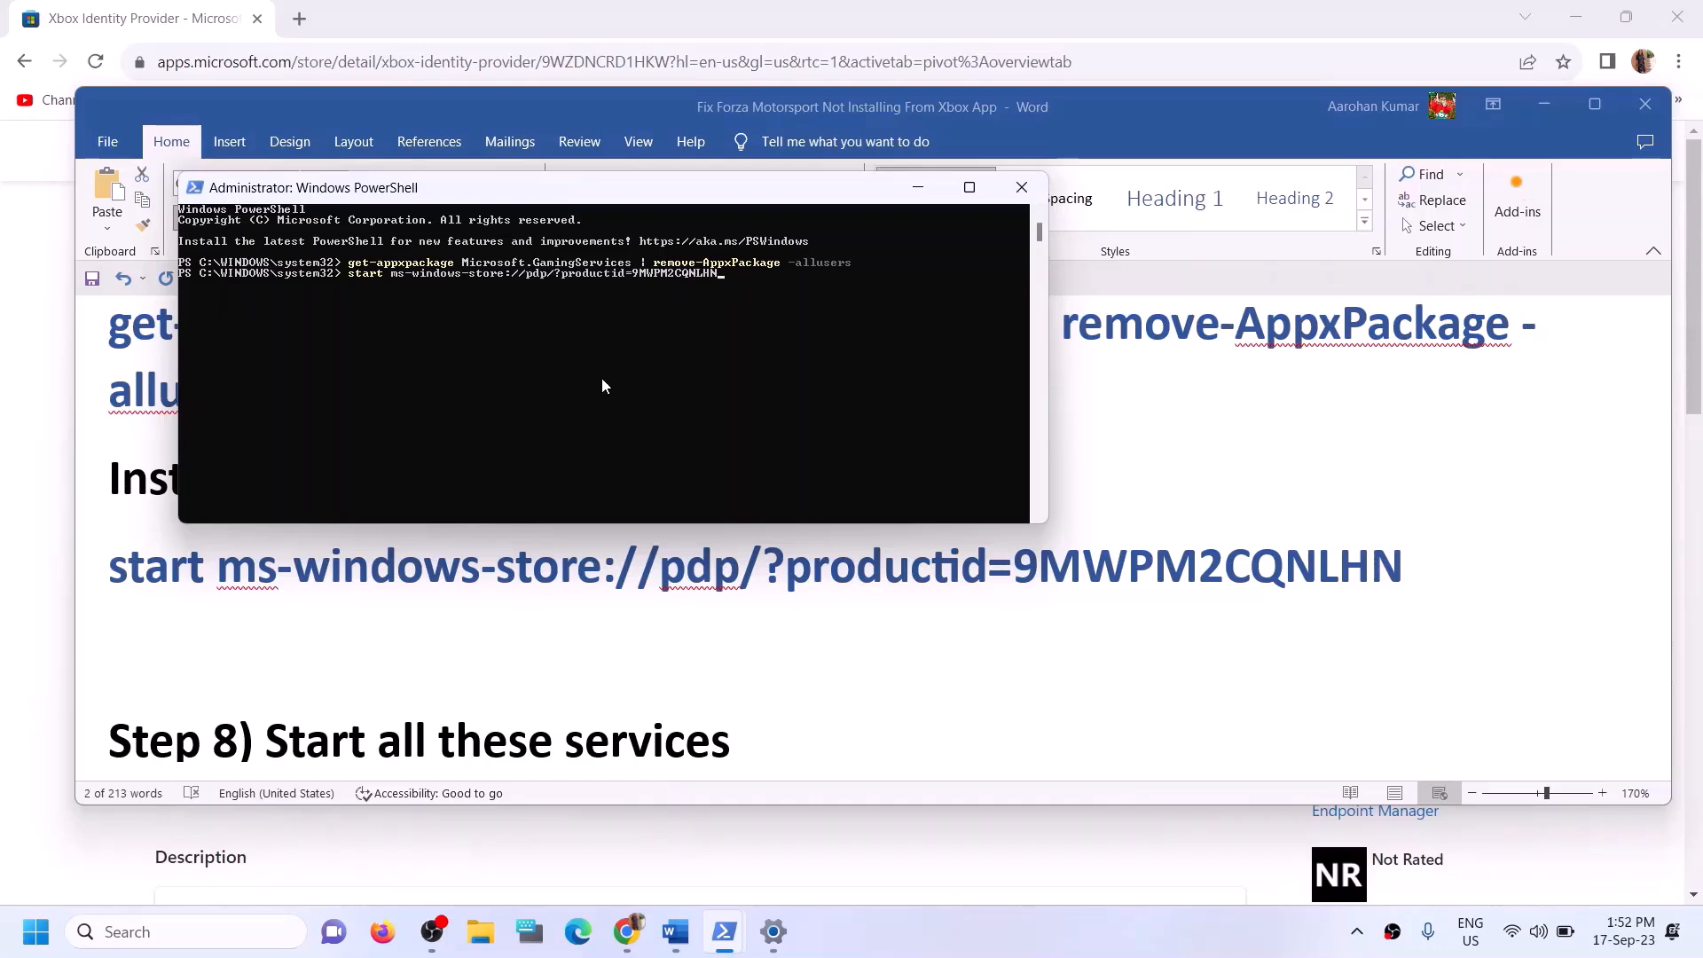
key(Return)
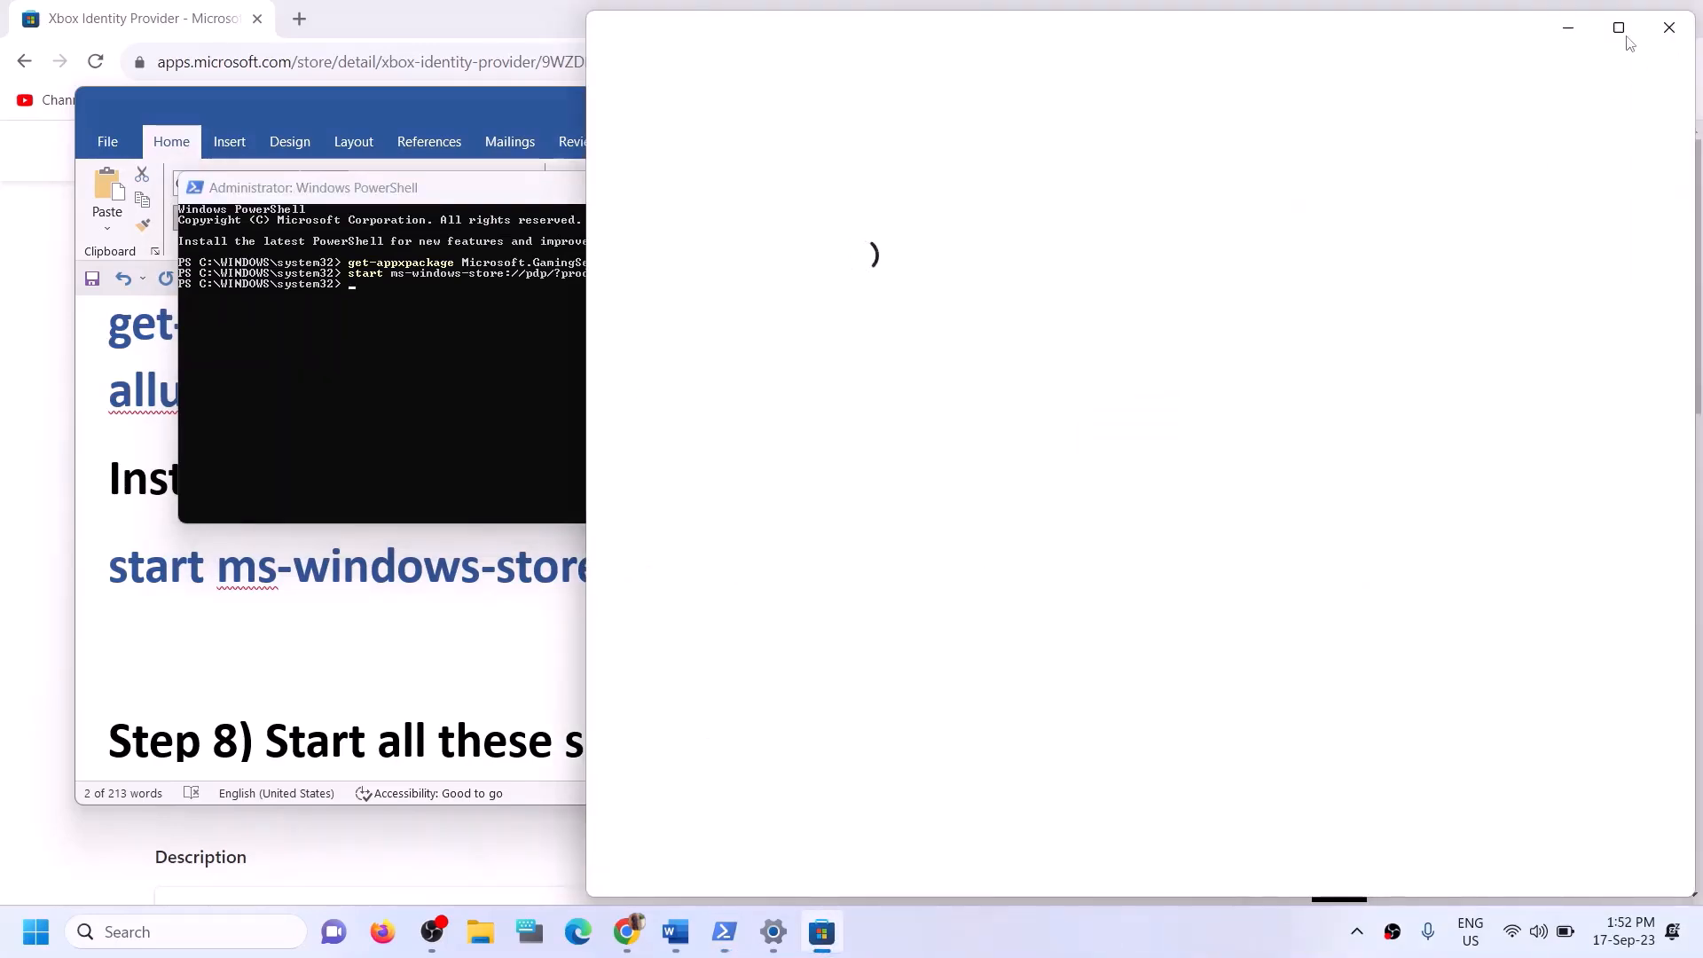
Maximize the Microsoft Store window, start installing Gaming Services and allow it to make changes to the device.
click(1627, 33)
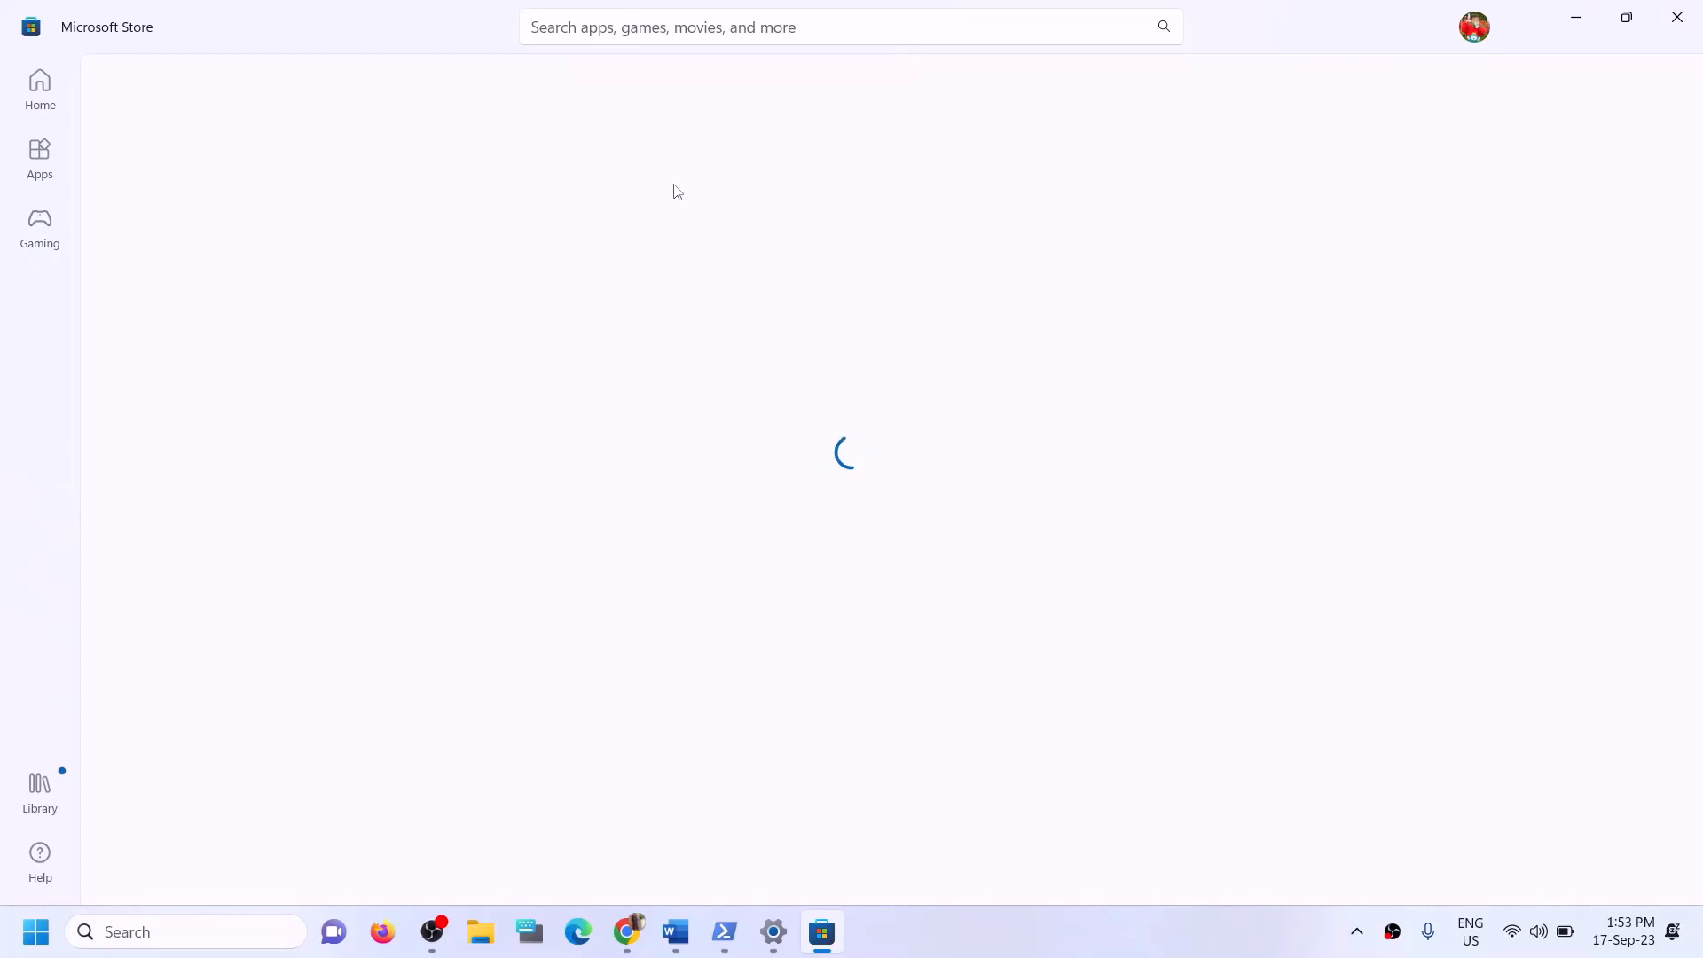
click(323, 446)
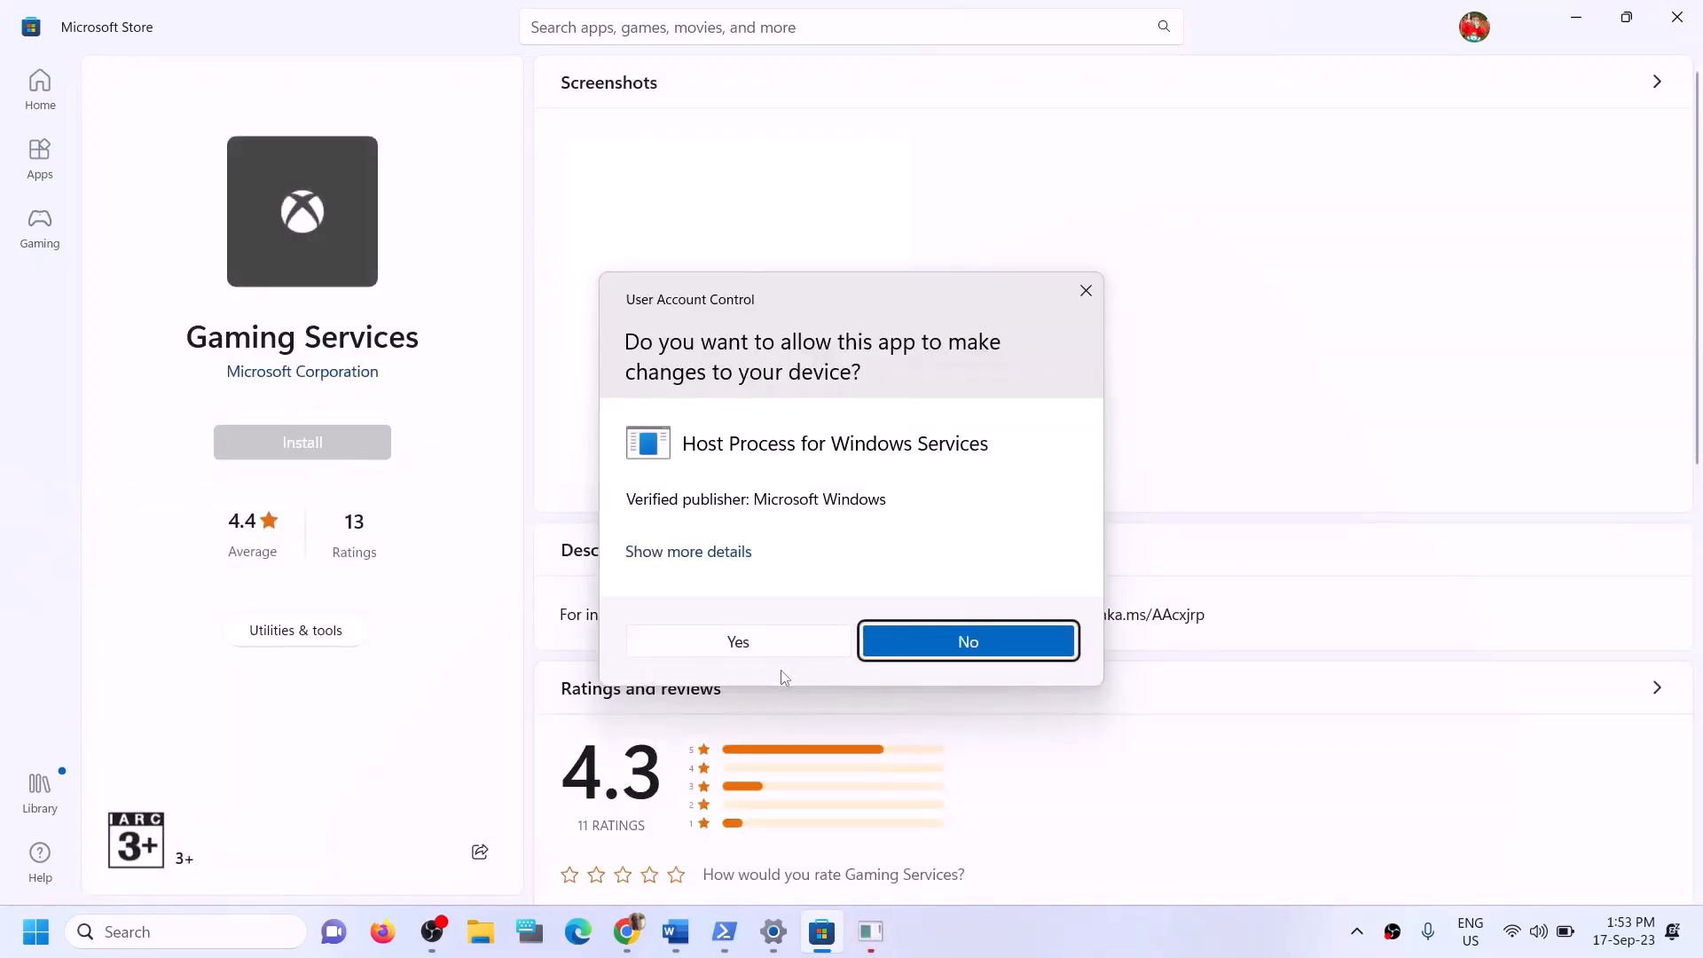
click(733, 647)
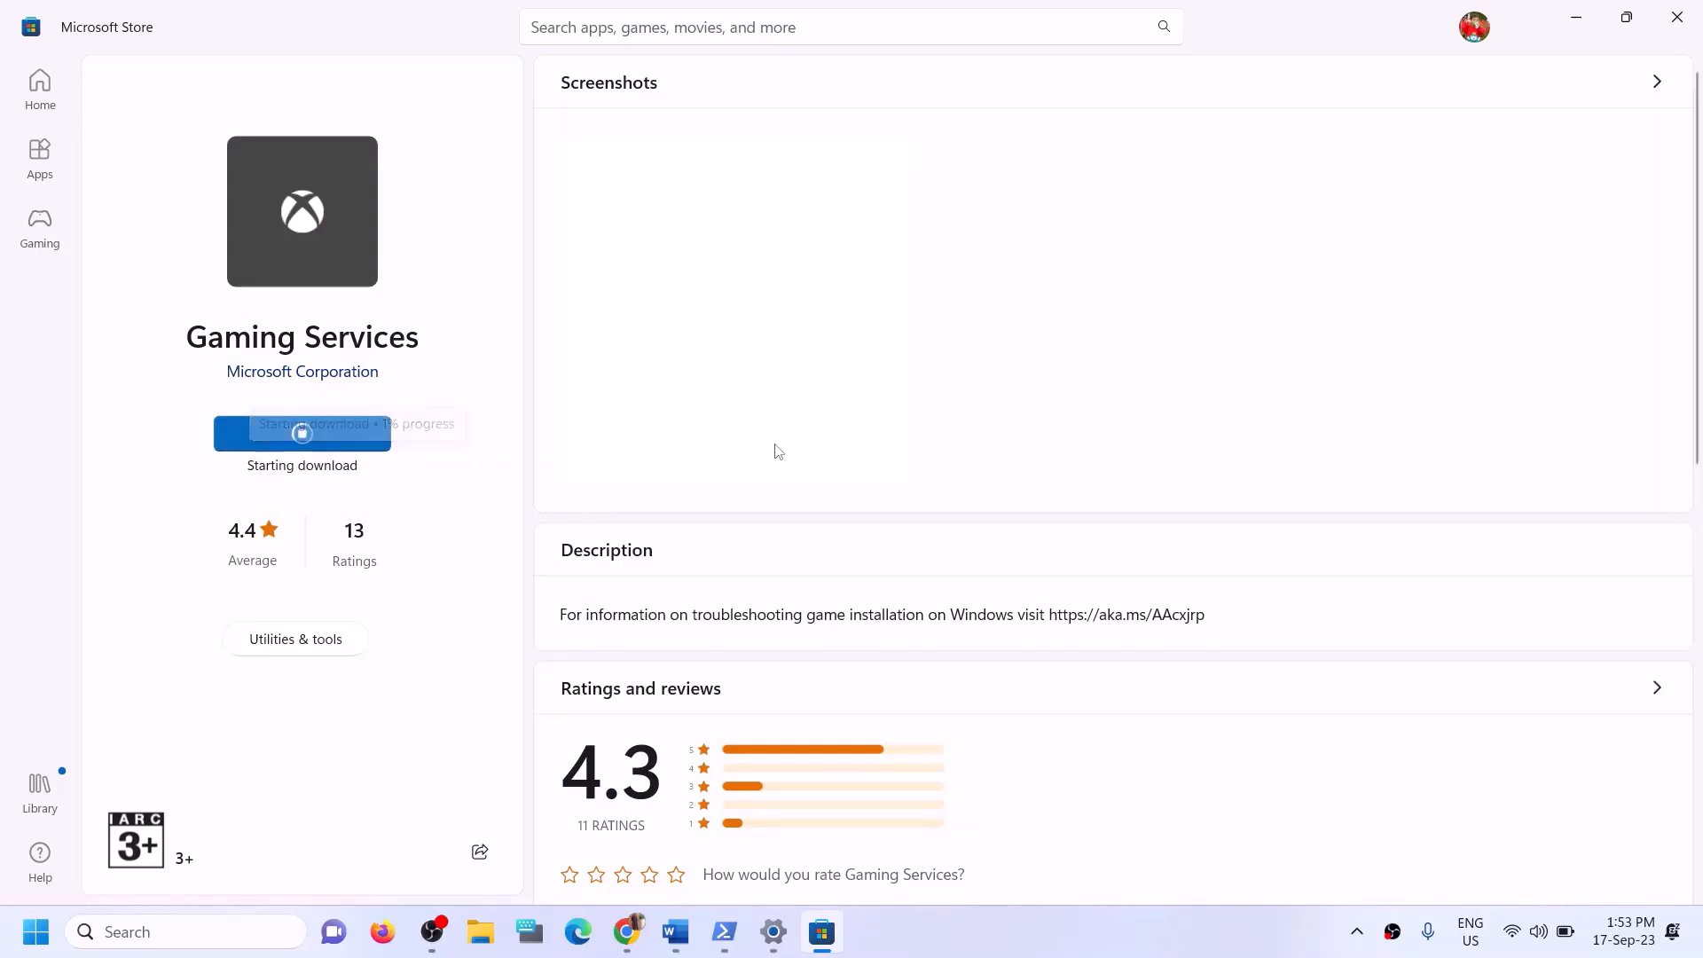
Switch to the Word notes, find Step 8 and highlight its heading "Start all these services".
click(670, 948)
scroll(521, 638, down, 5)
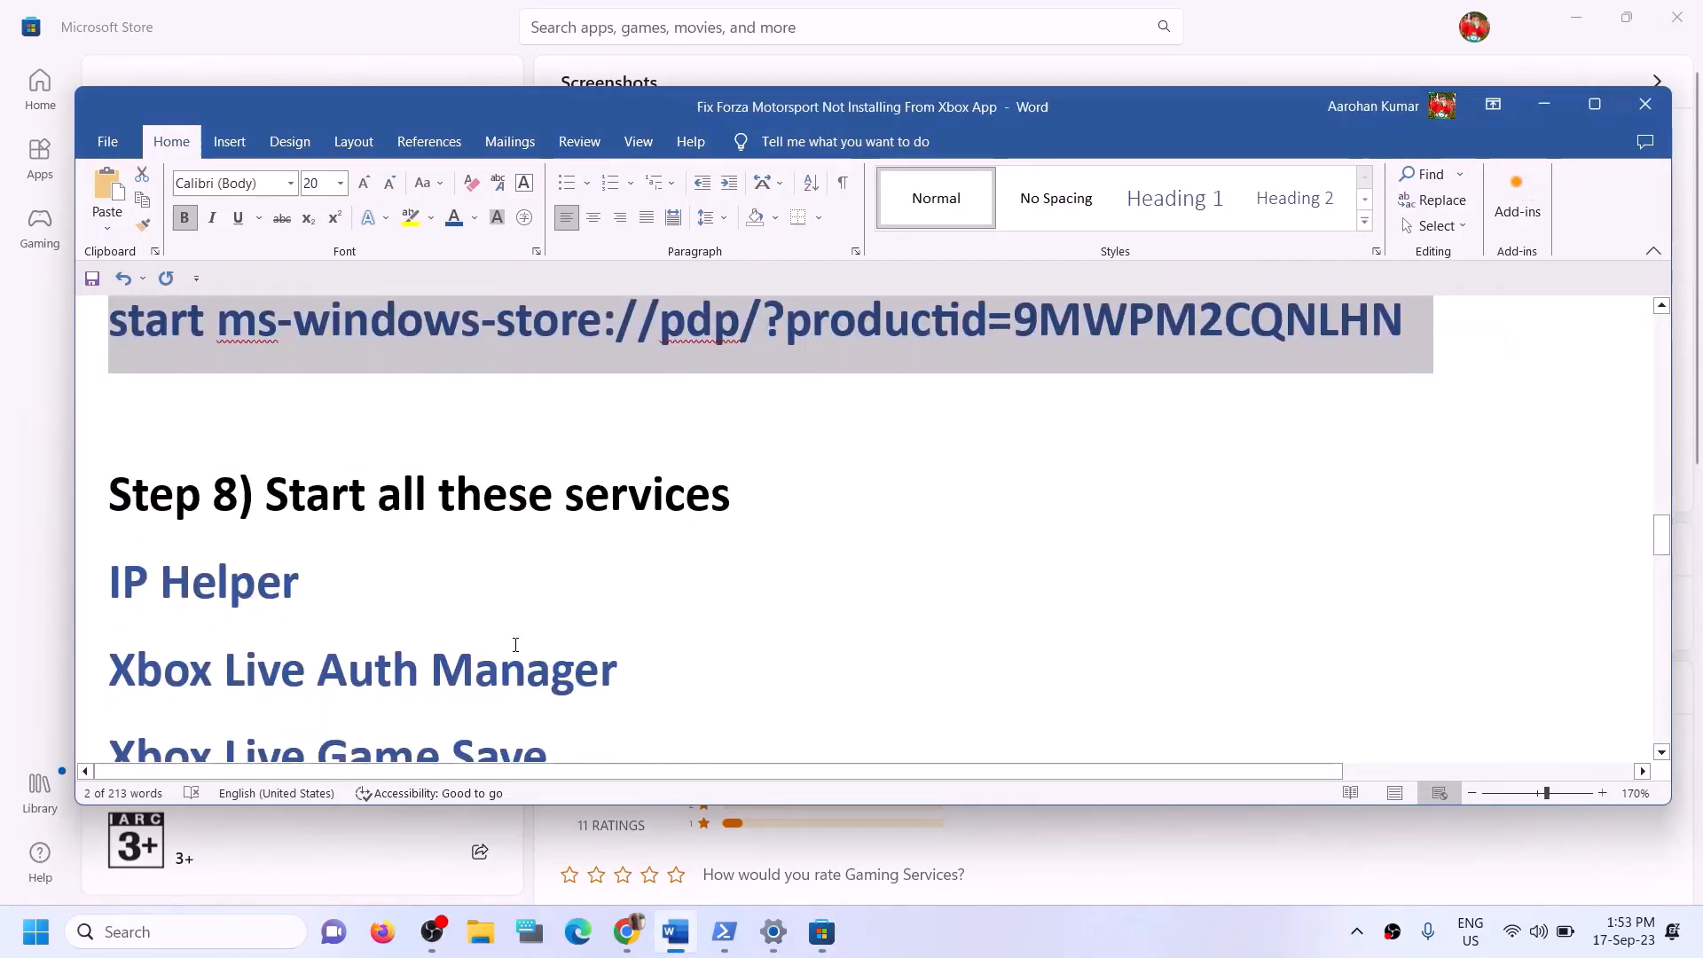
scroll(515, 645, up, 1)
drag(240, 381, 874, 399)
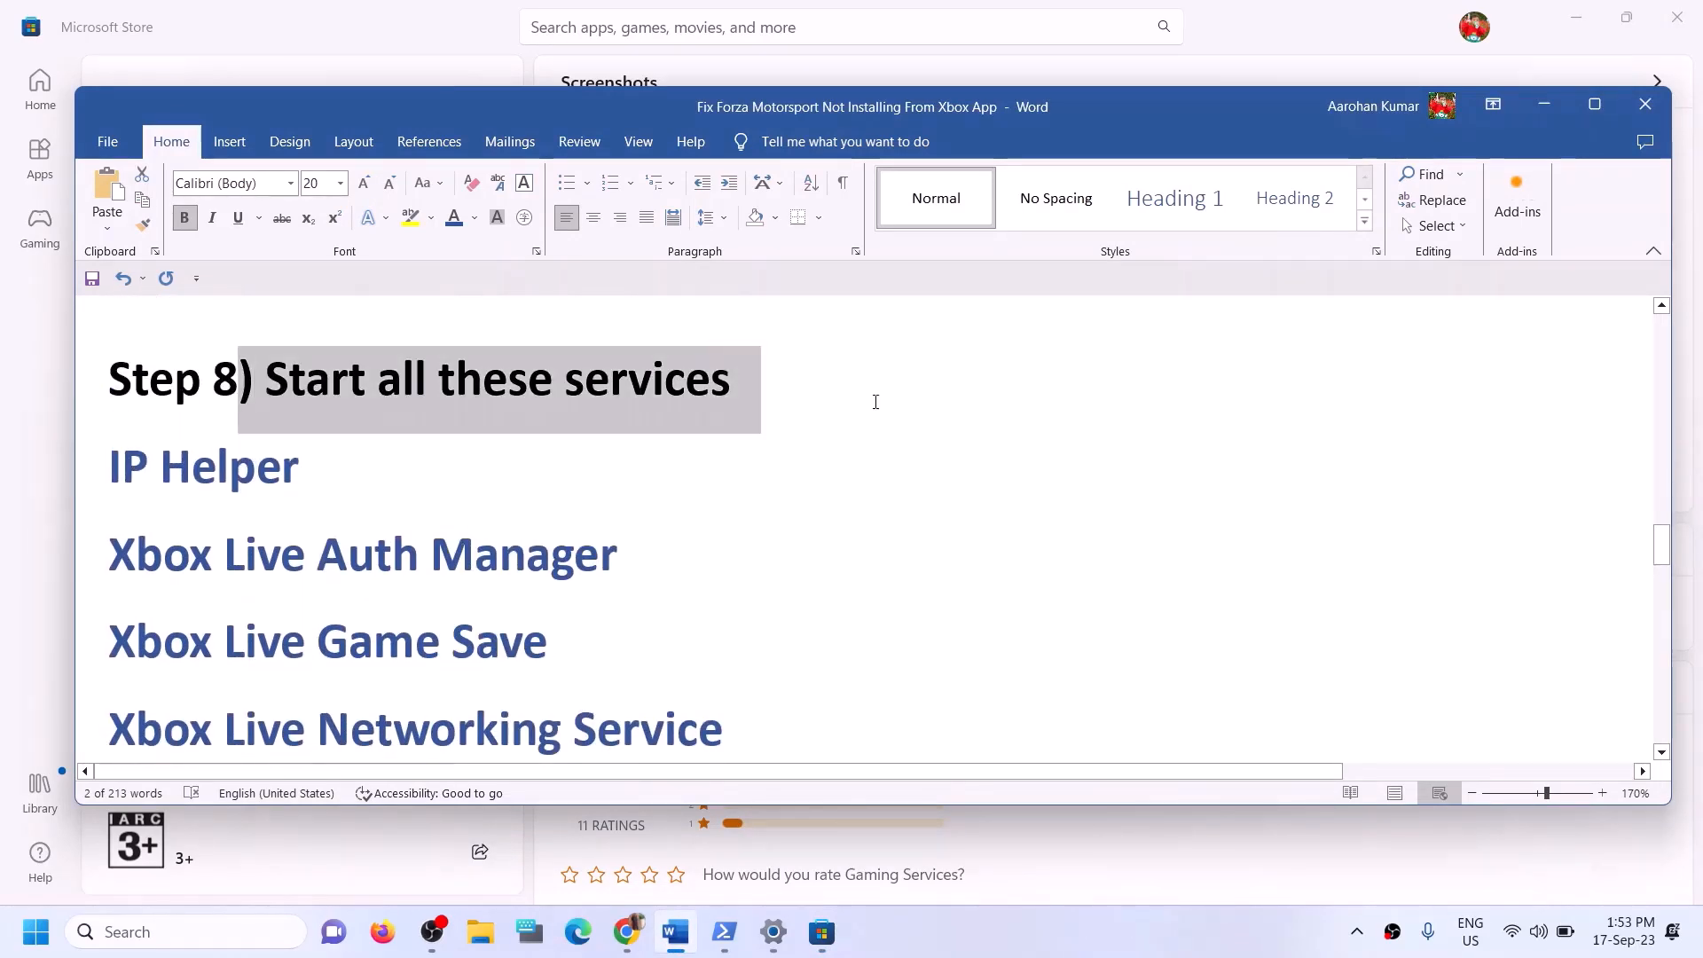
Search Windows for services and open the Services app.
click(218, 934)
text(s)
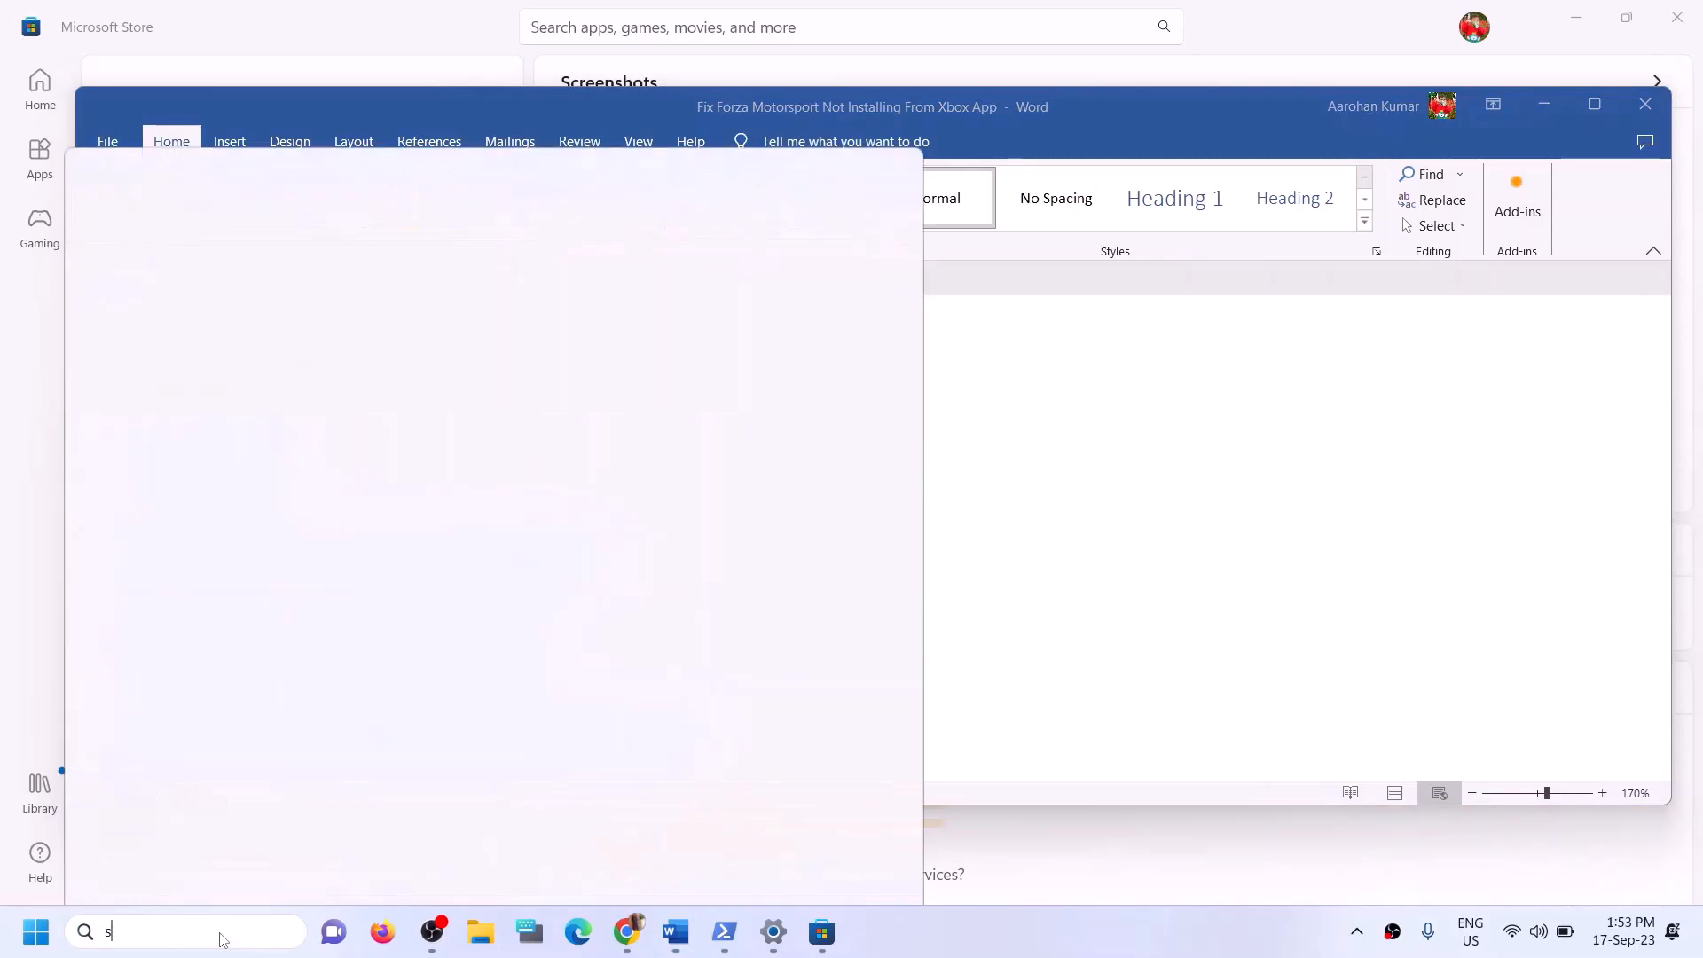
text(ervices)
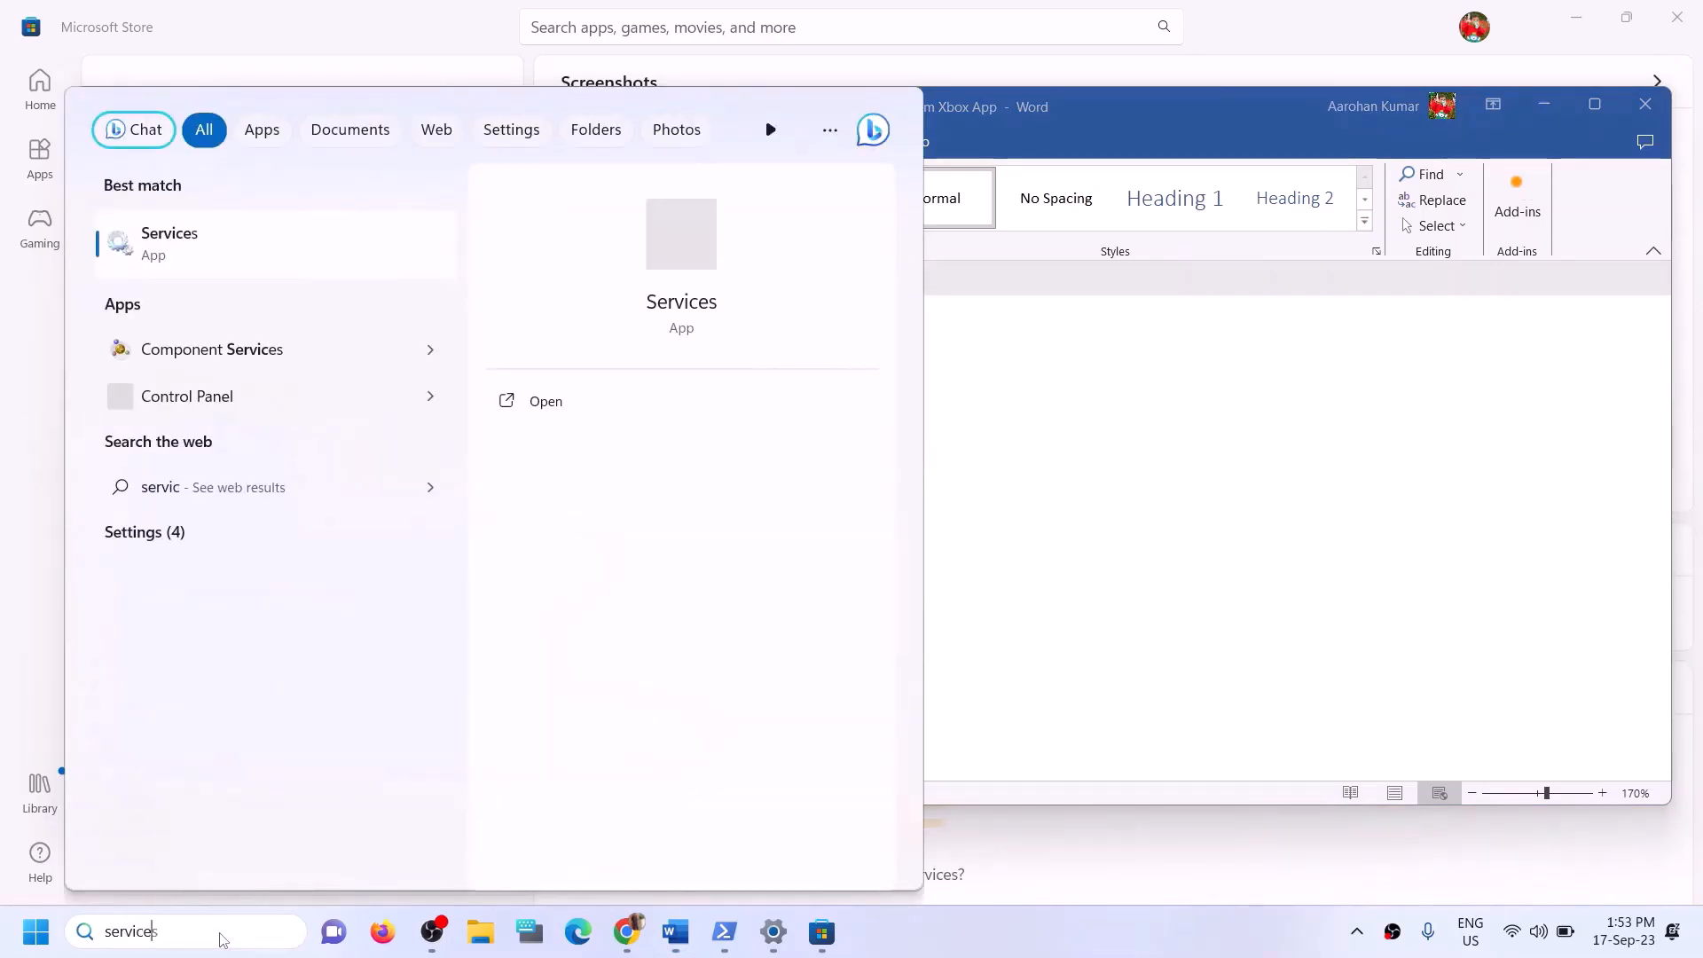
click(170, 241)
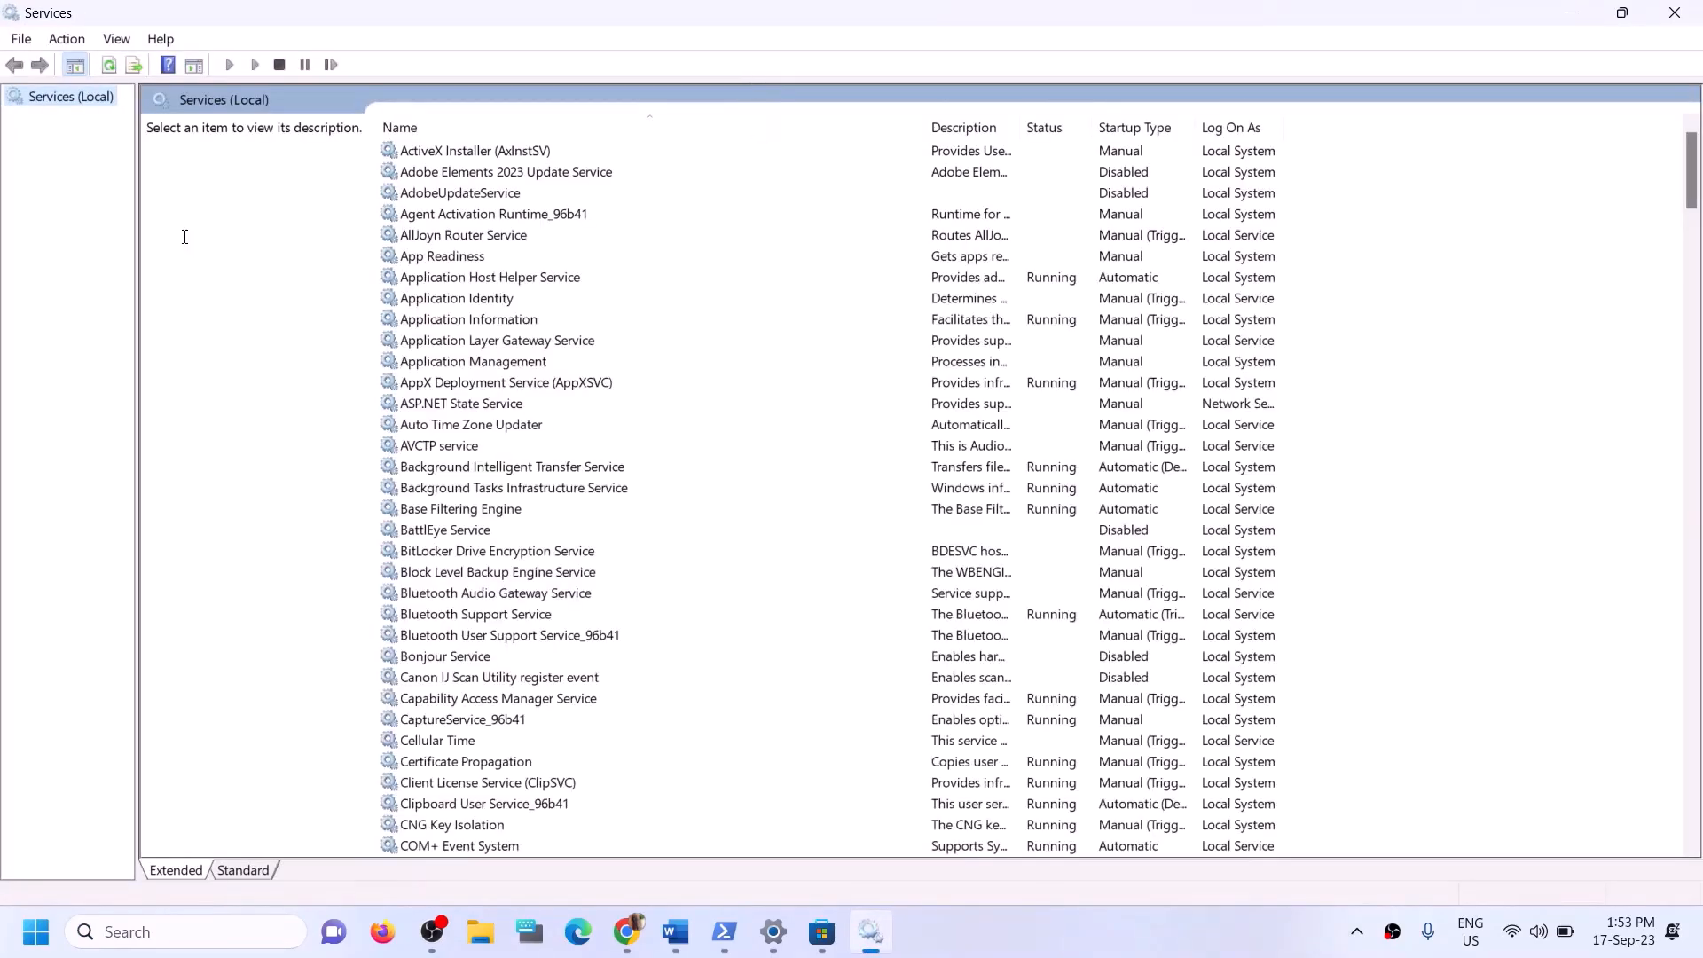
Find the IP Helper service, set its startup type to Automatic in its properties and apply the setting.
click(532, 577)
key(i)
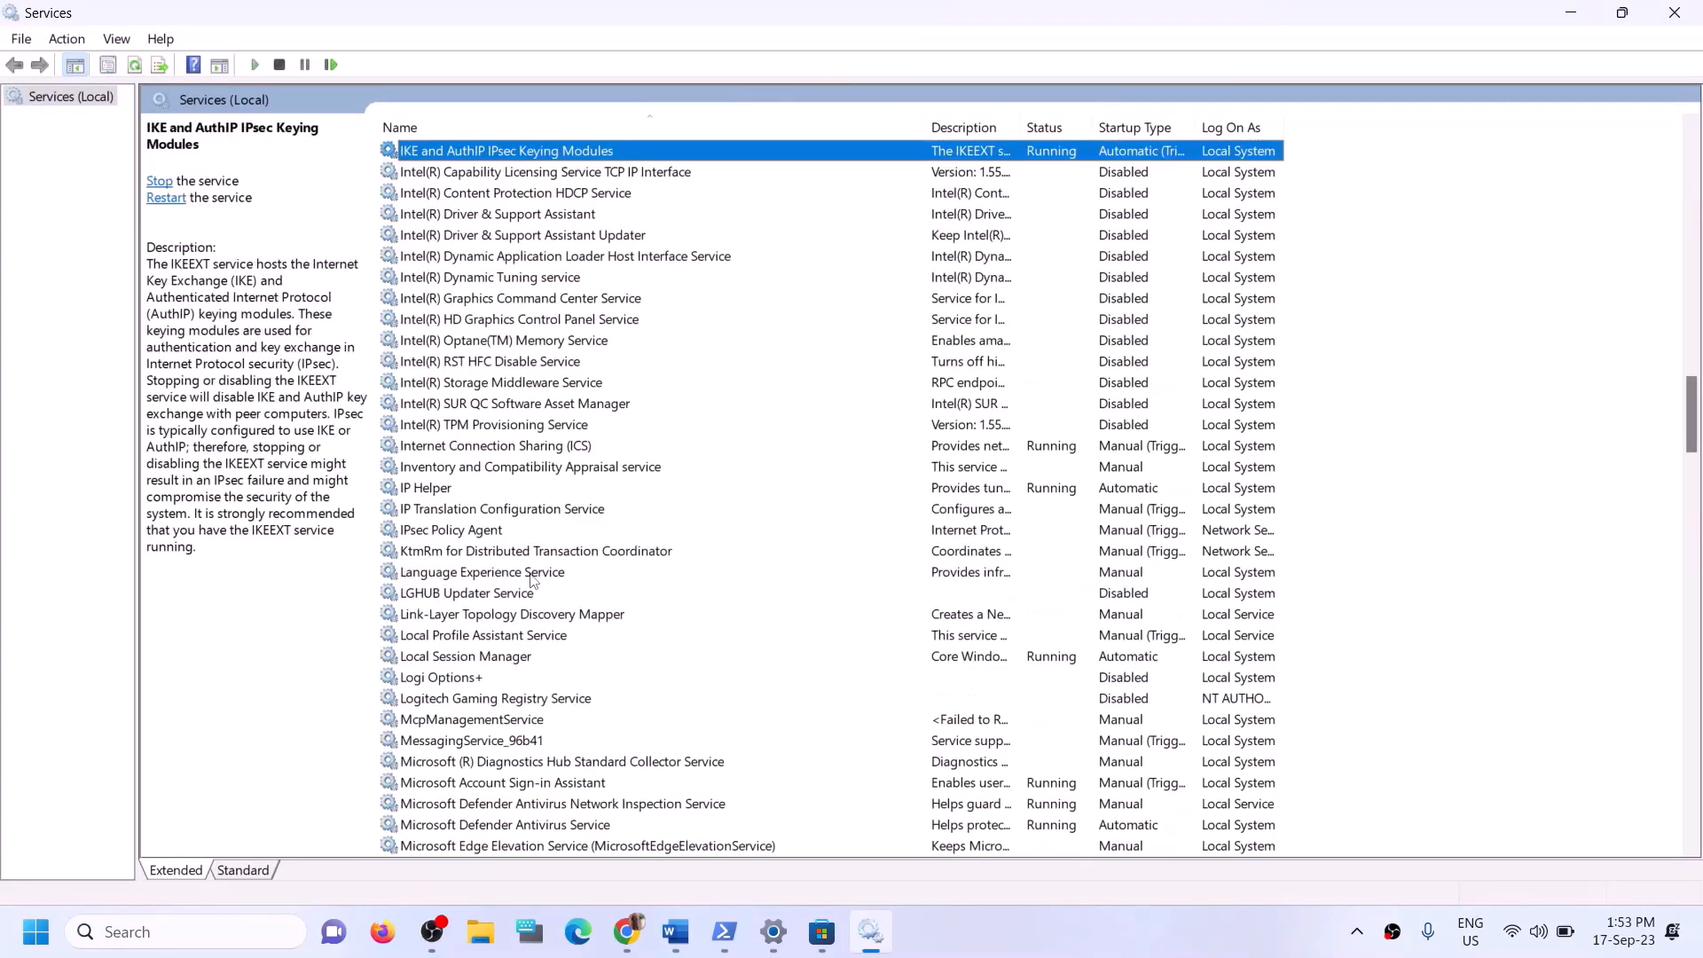
click(426, 493)
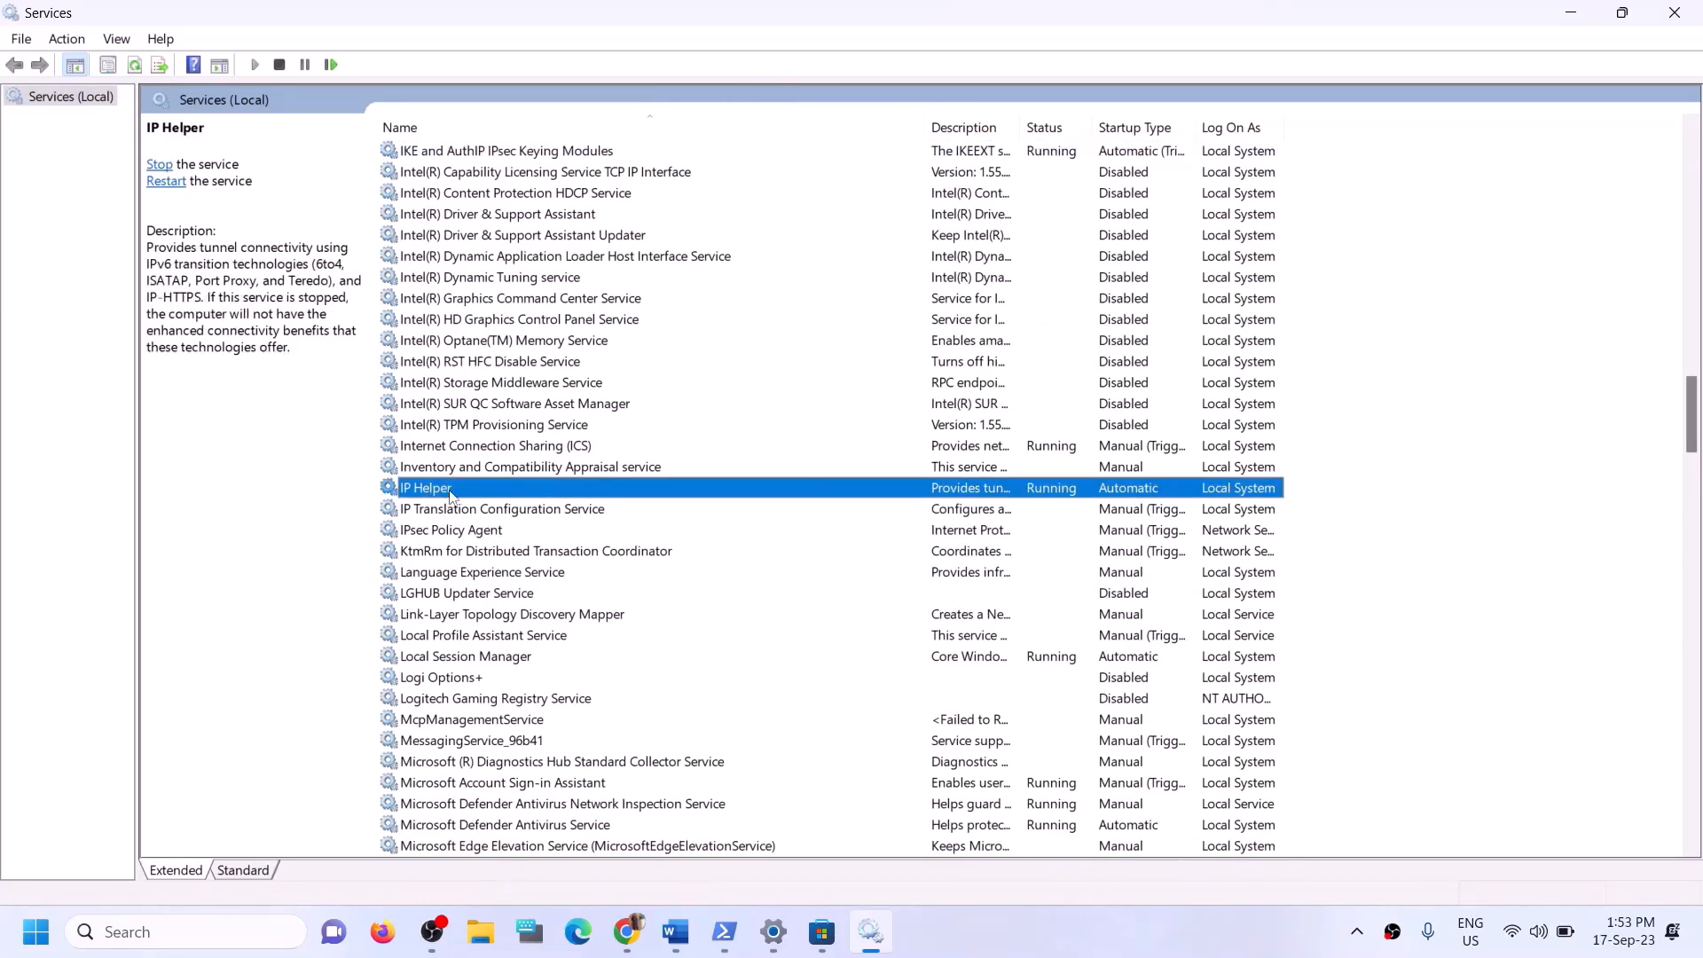
double_click(449, 495)
click(825, 438)
click(794, 487)
click(798, 438)
click(796, 472)
click(1011, 683)
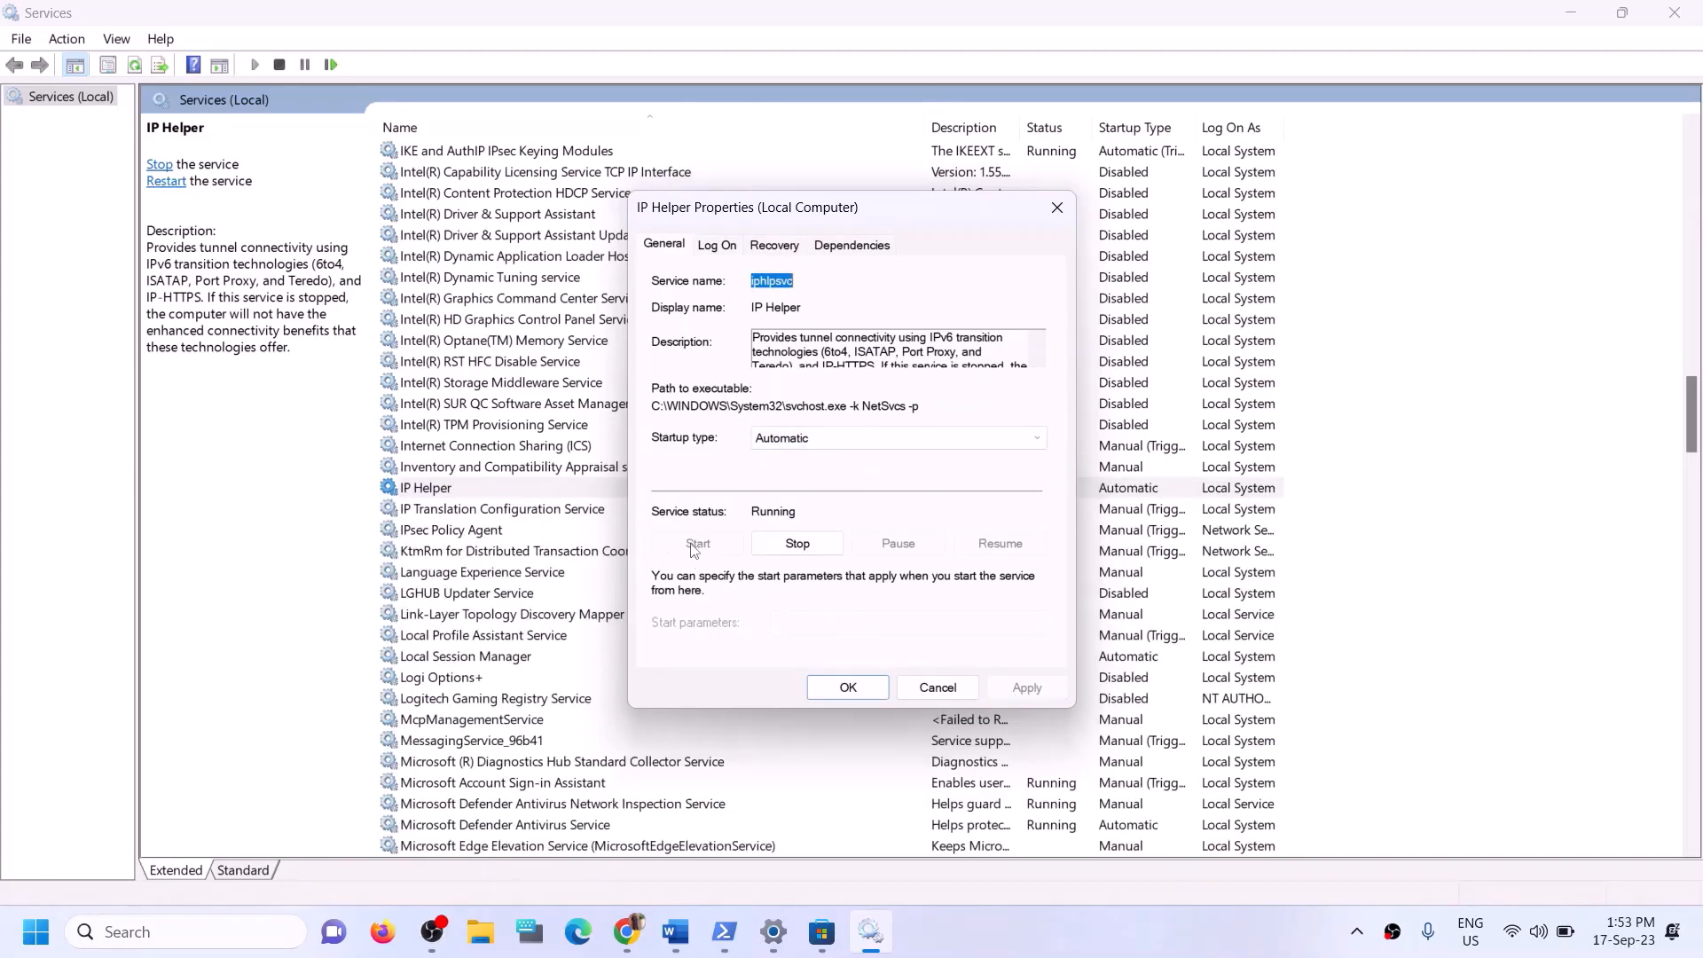
click(834, 684)
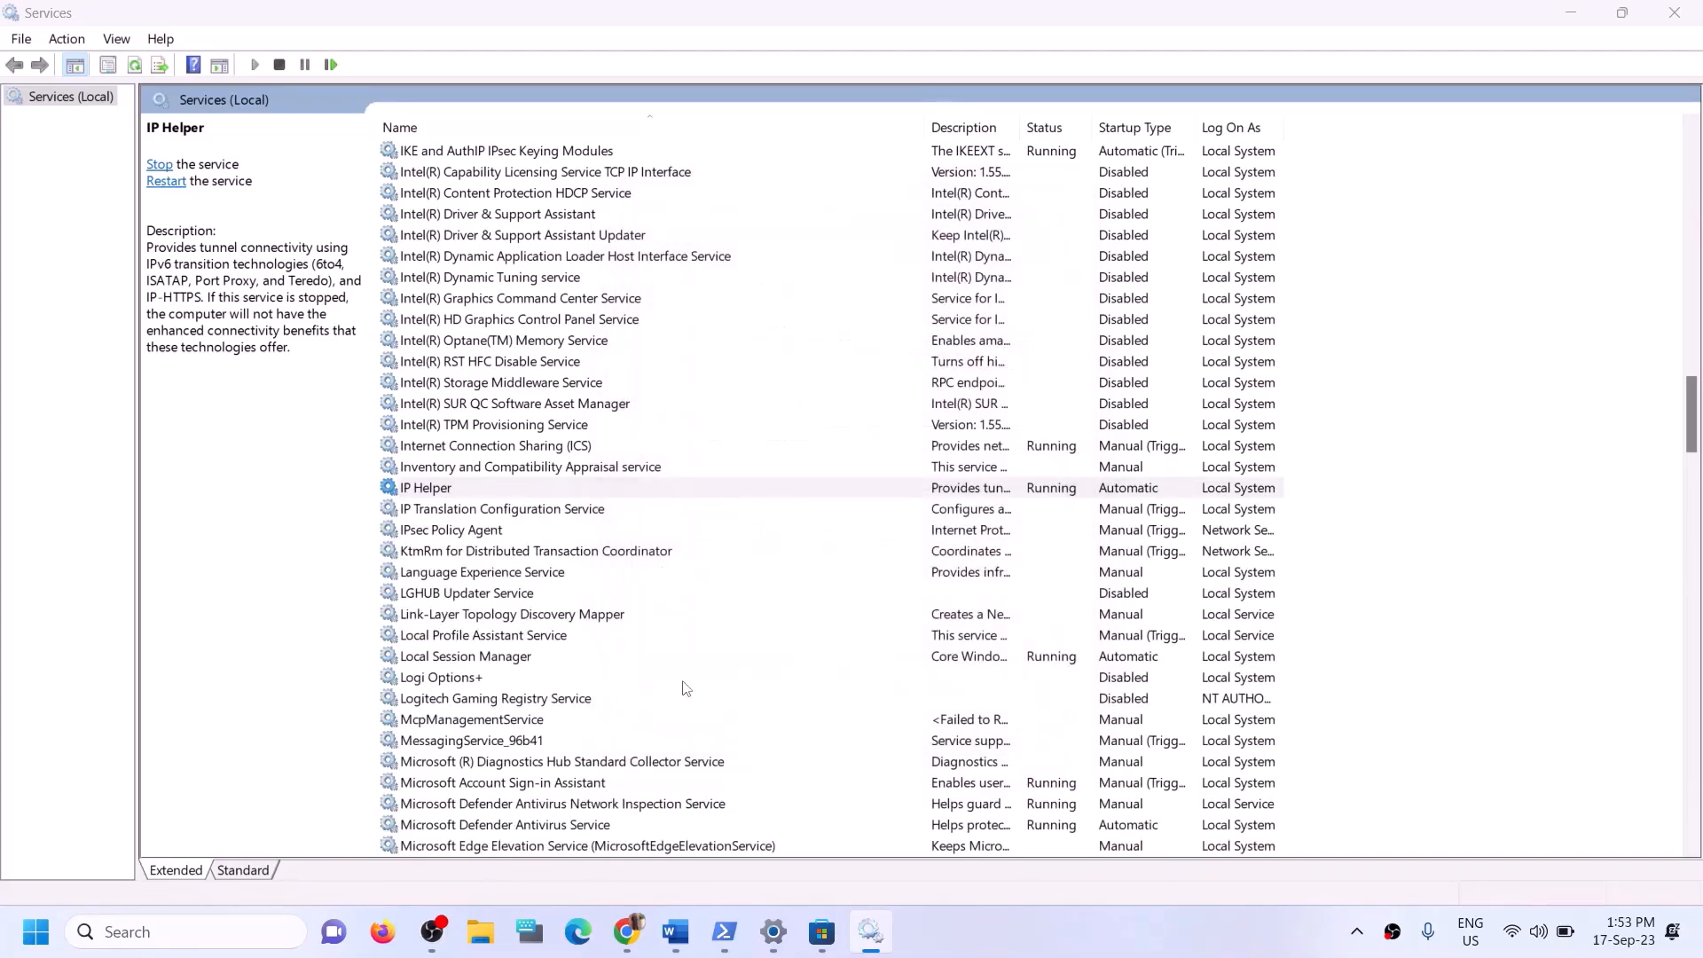
Find the Xbox Accessory Management Service, set its startup type to Automatic and apply the setting.
click(569, 683)
key(x)
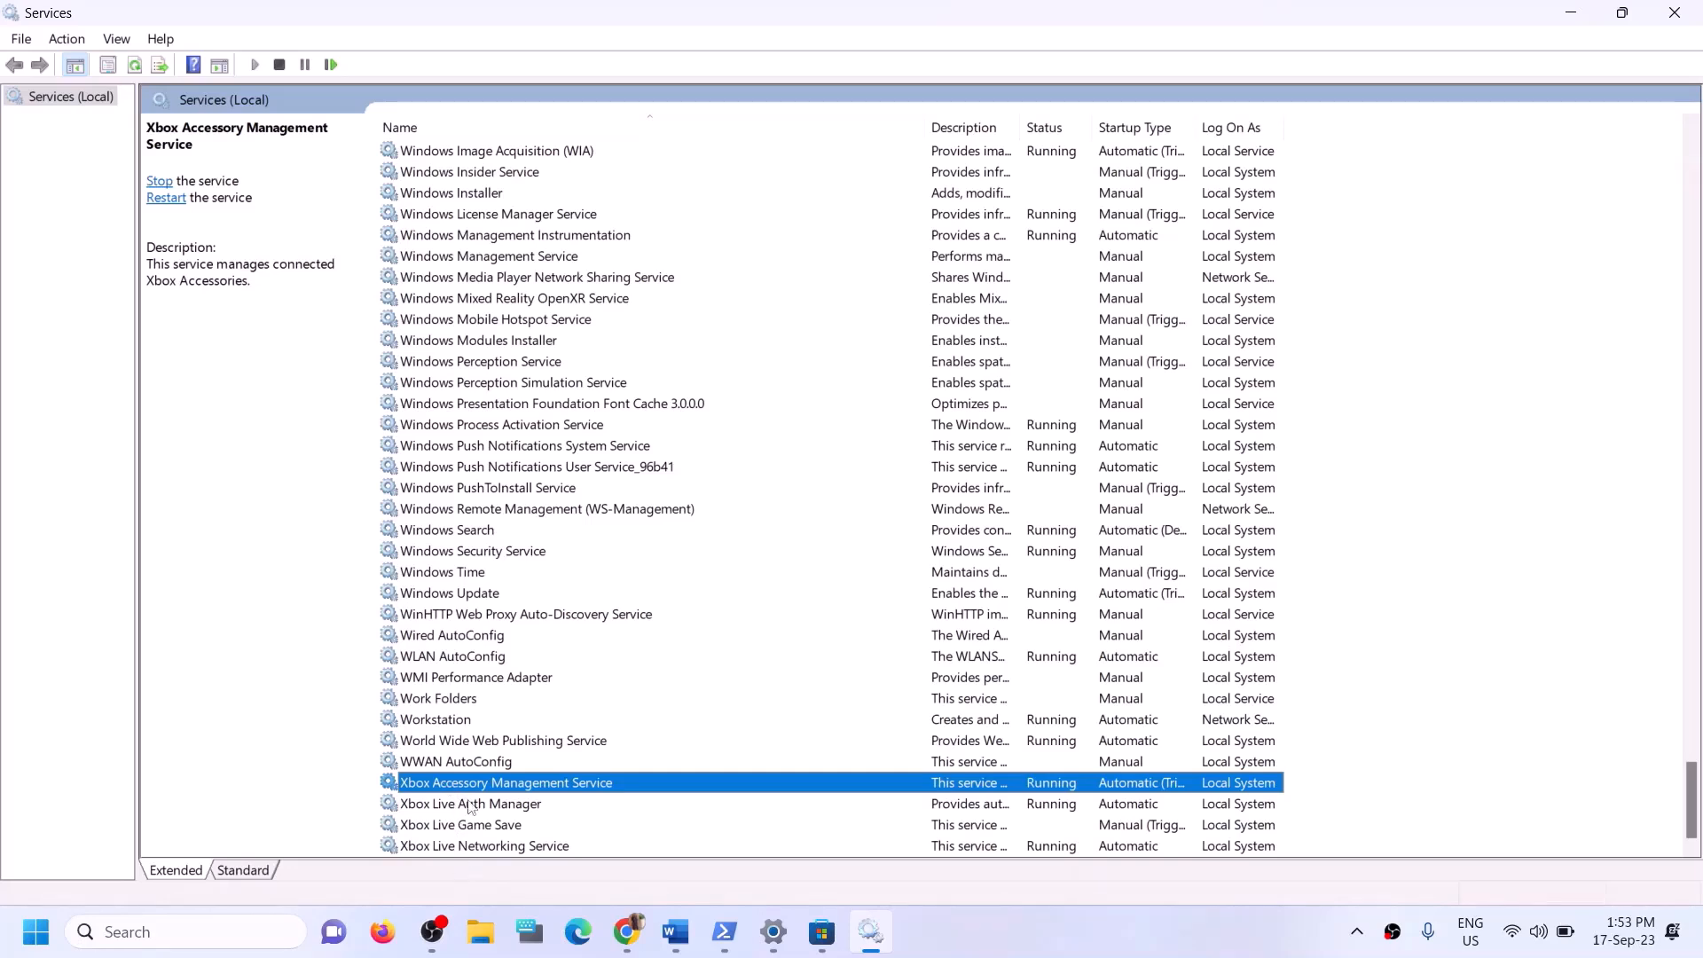
double_click(582, 789)
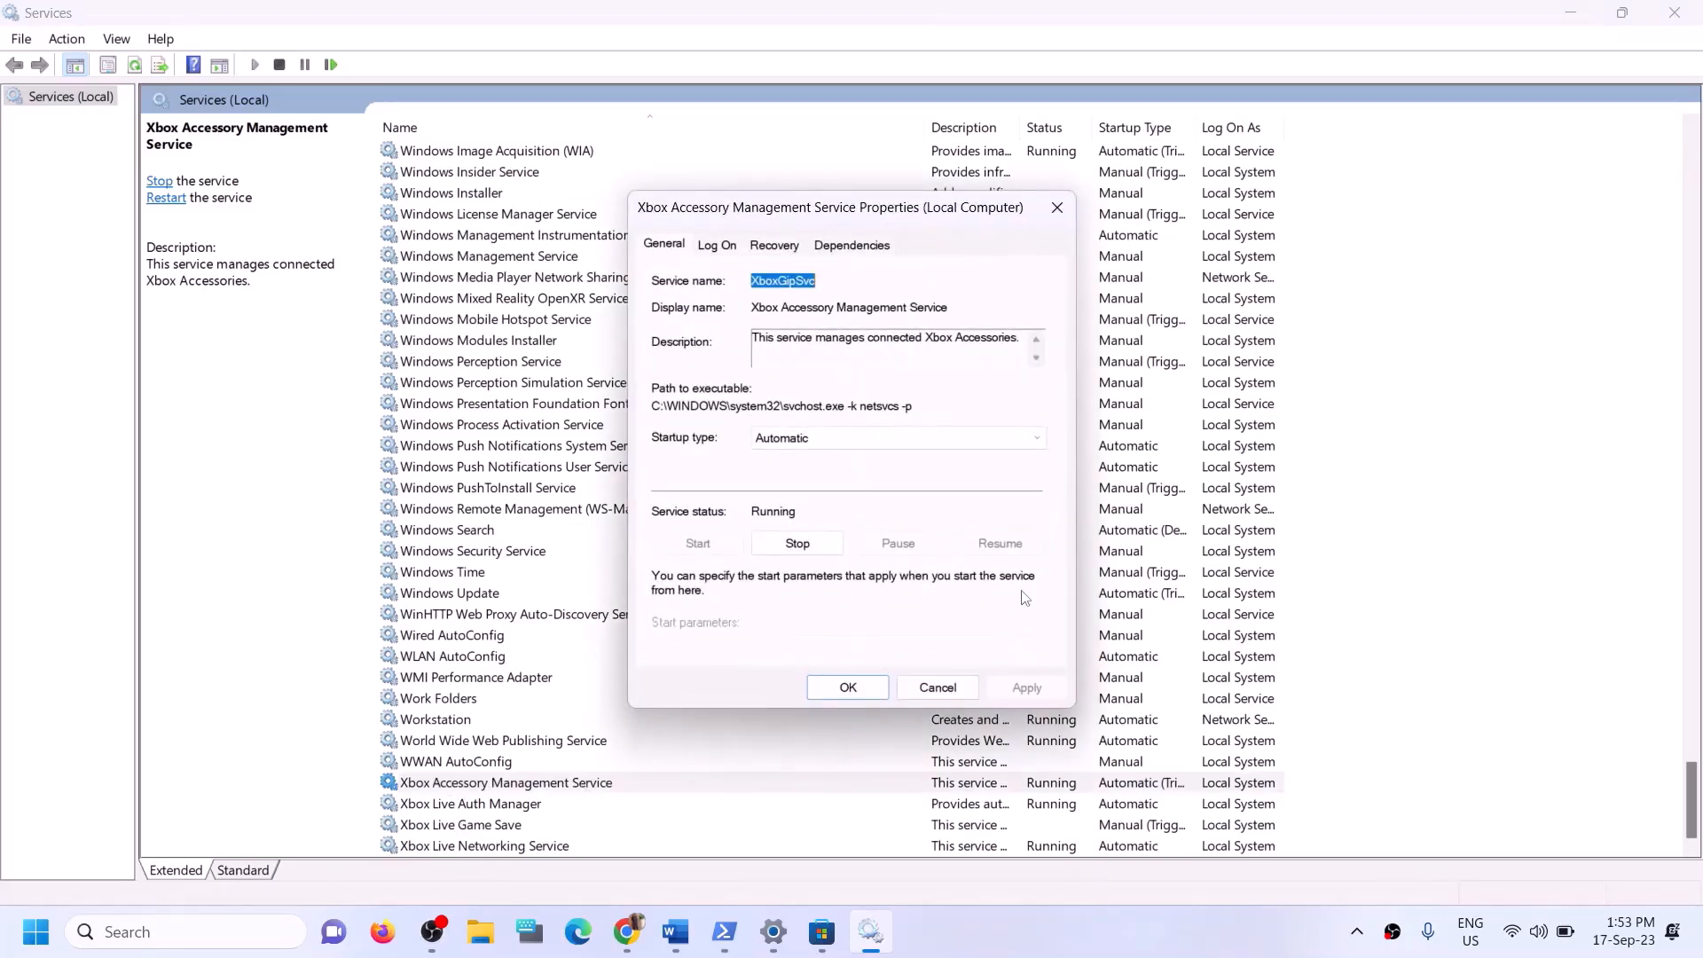
click(849, 444)
click(822, 472)
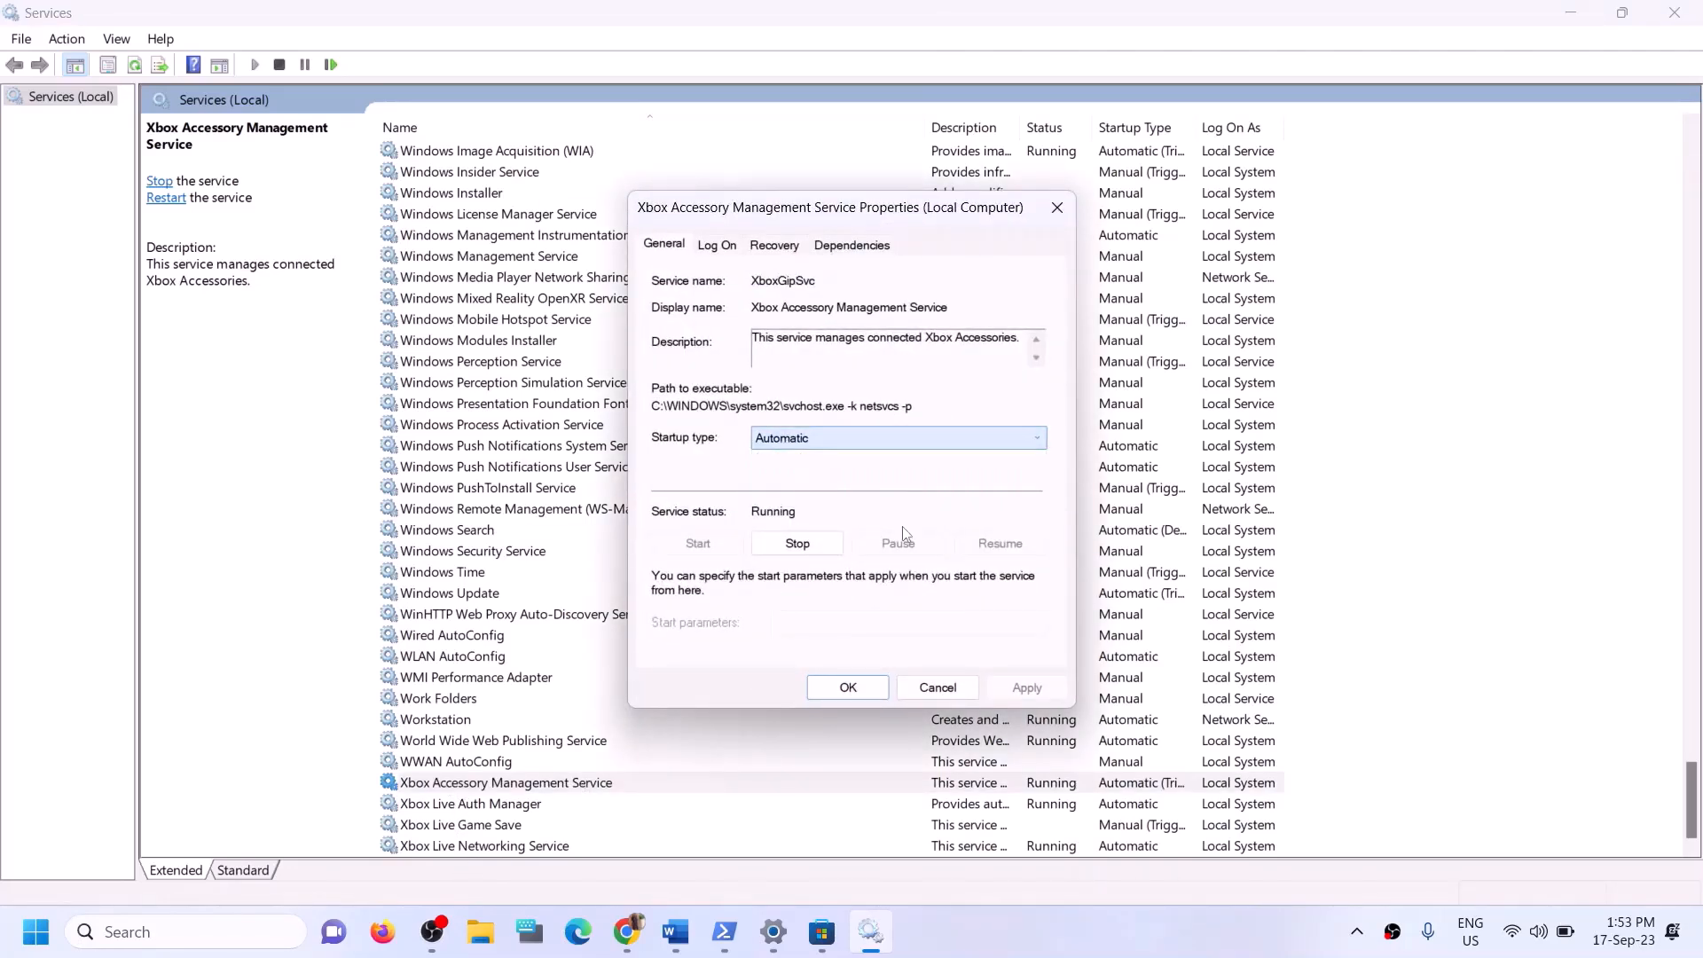
click(1027, 688)
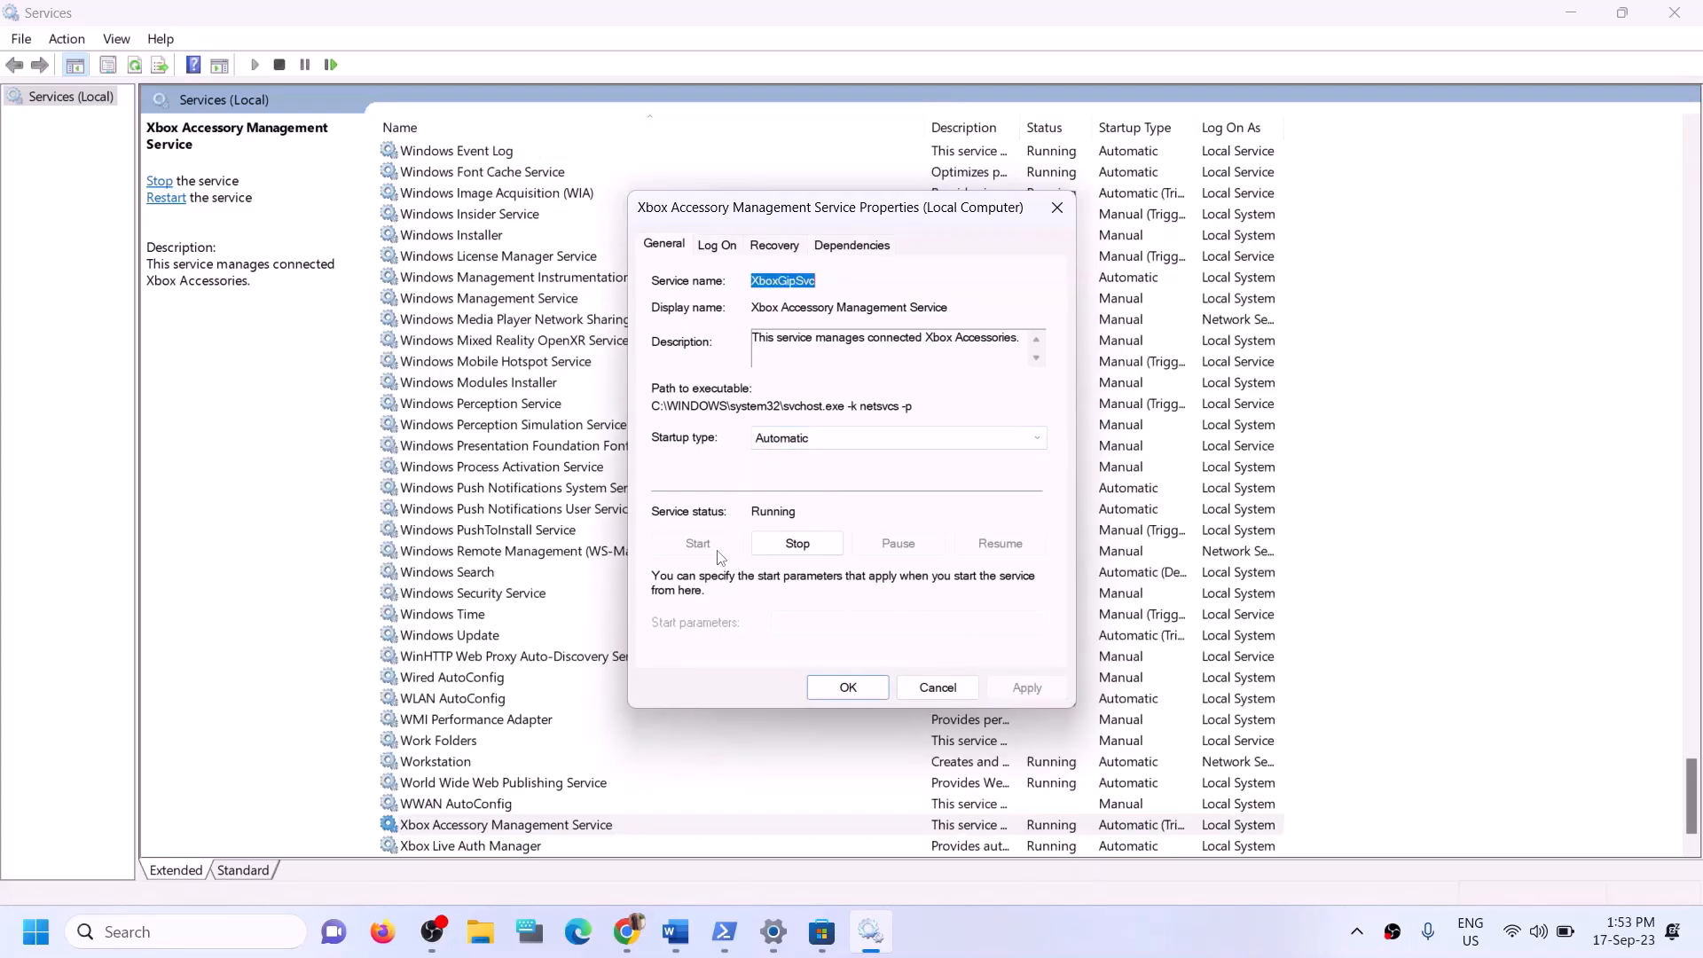
click(848, 687)
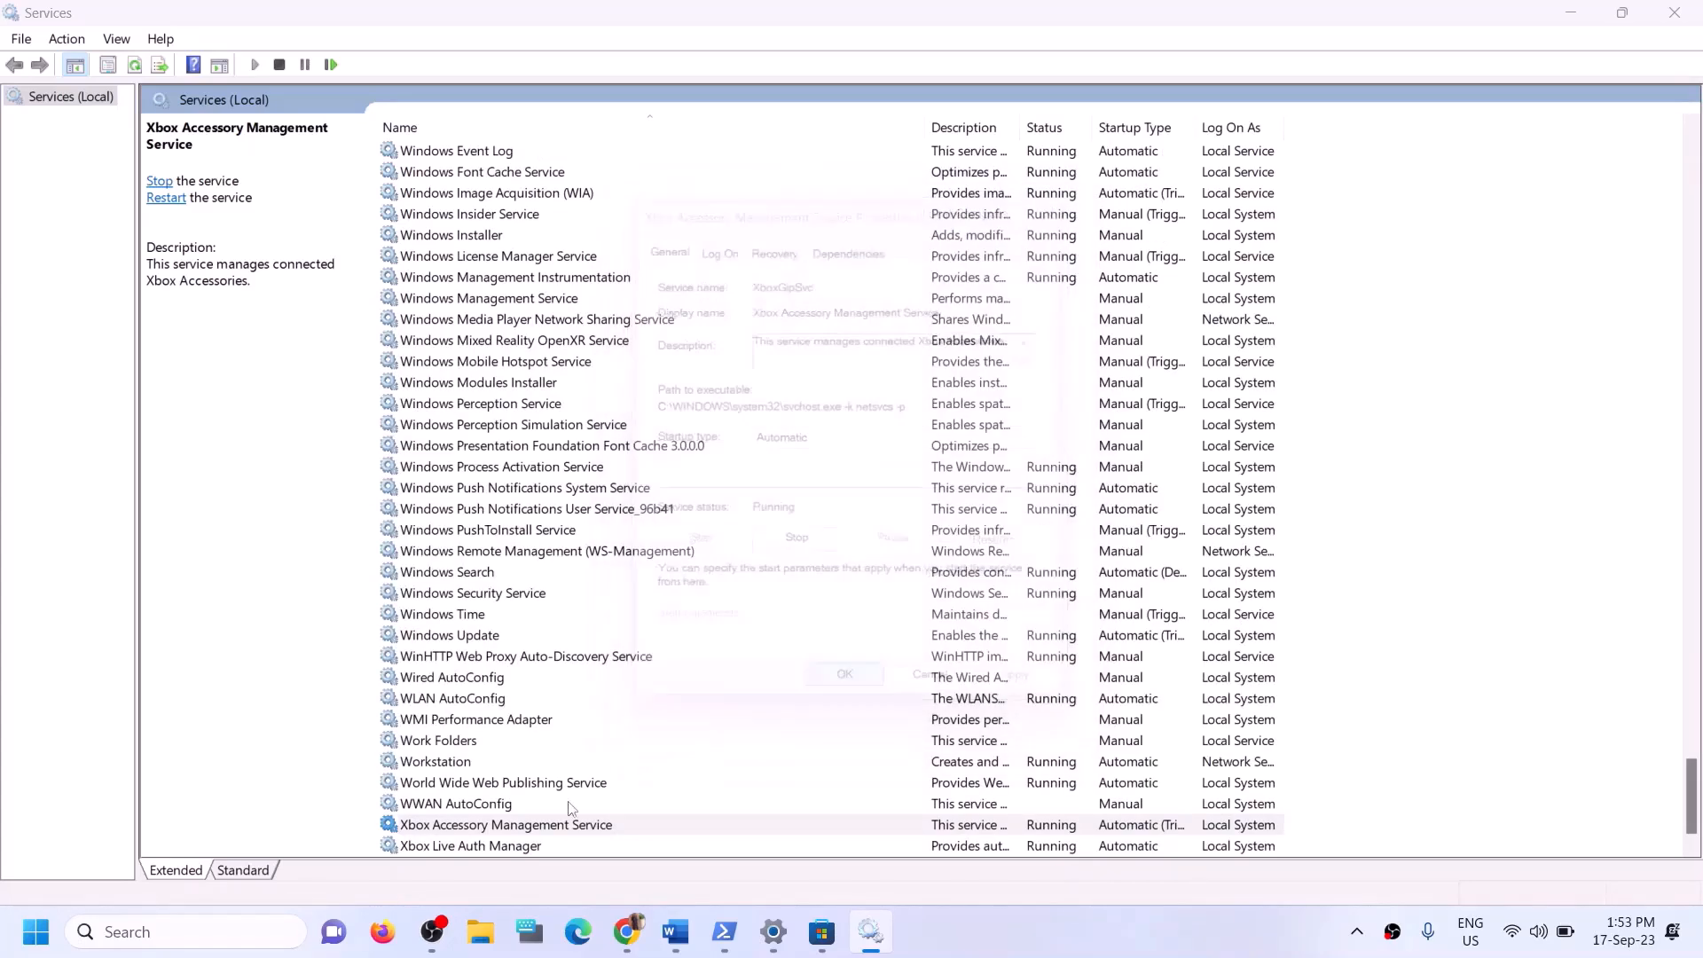
Set the Xbox Live Auth Manager service's startup type to Automatic, apply it and close its properties.
scroll(499, 798, down, 1)
click(500, 807)
double_click(500, 808)
click(858, 438)
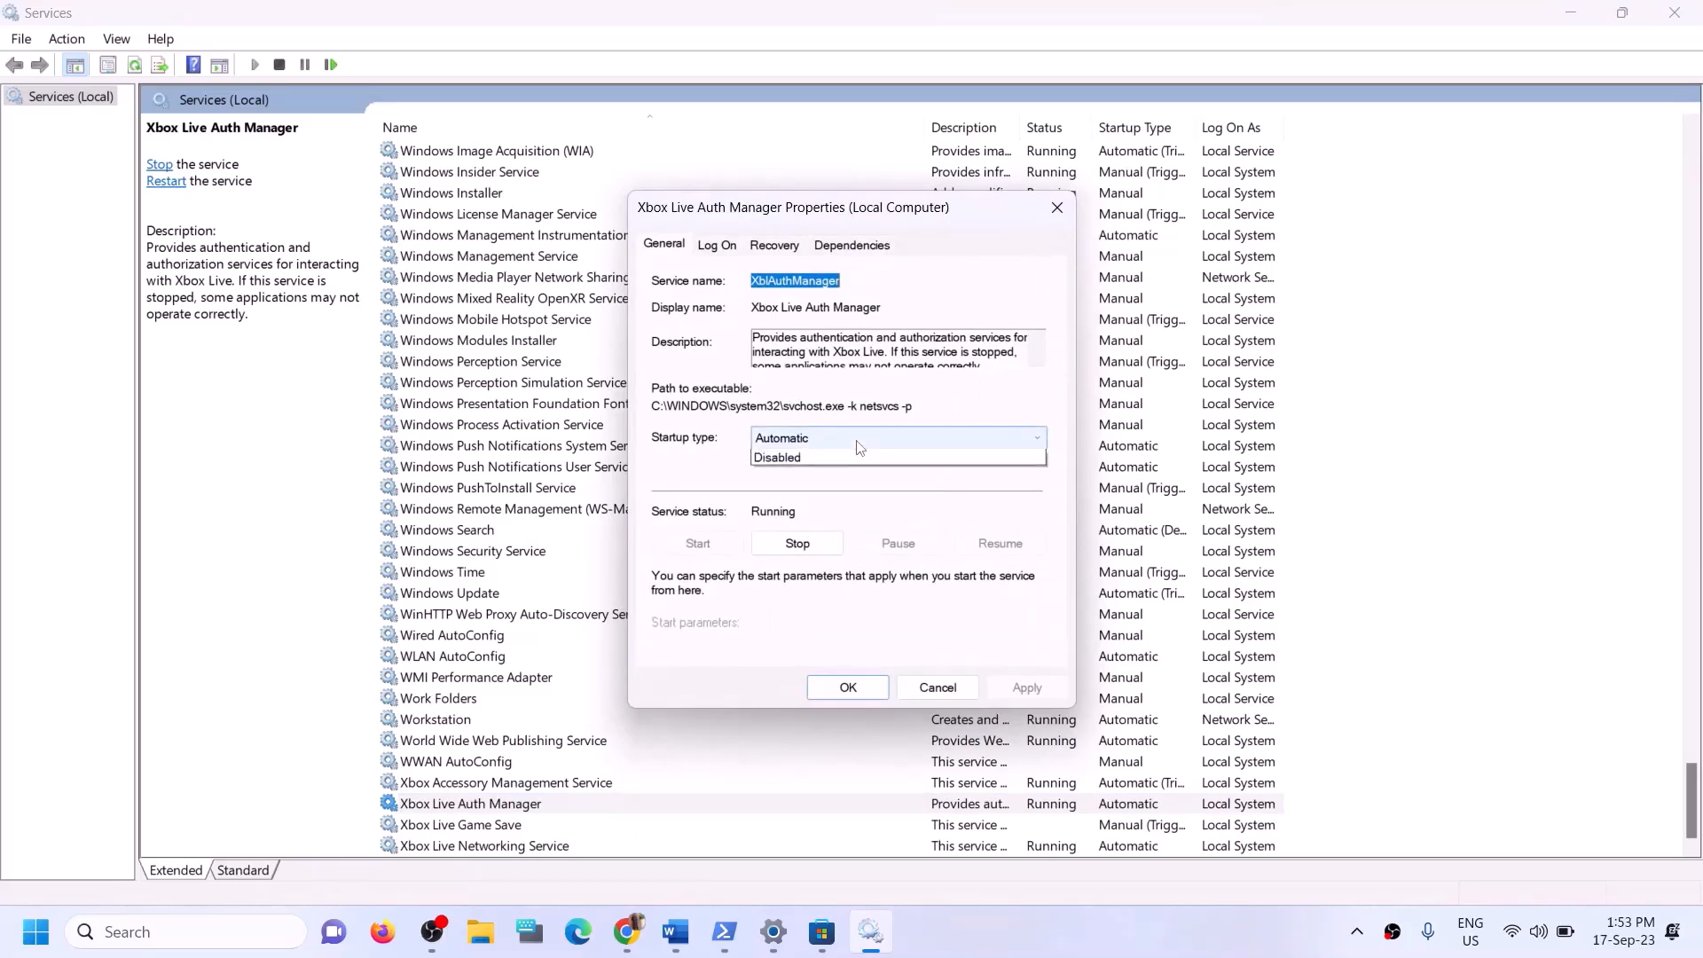
click(798, 458)
click(1006, 688)
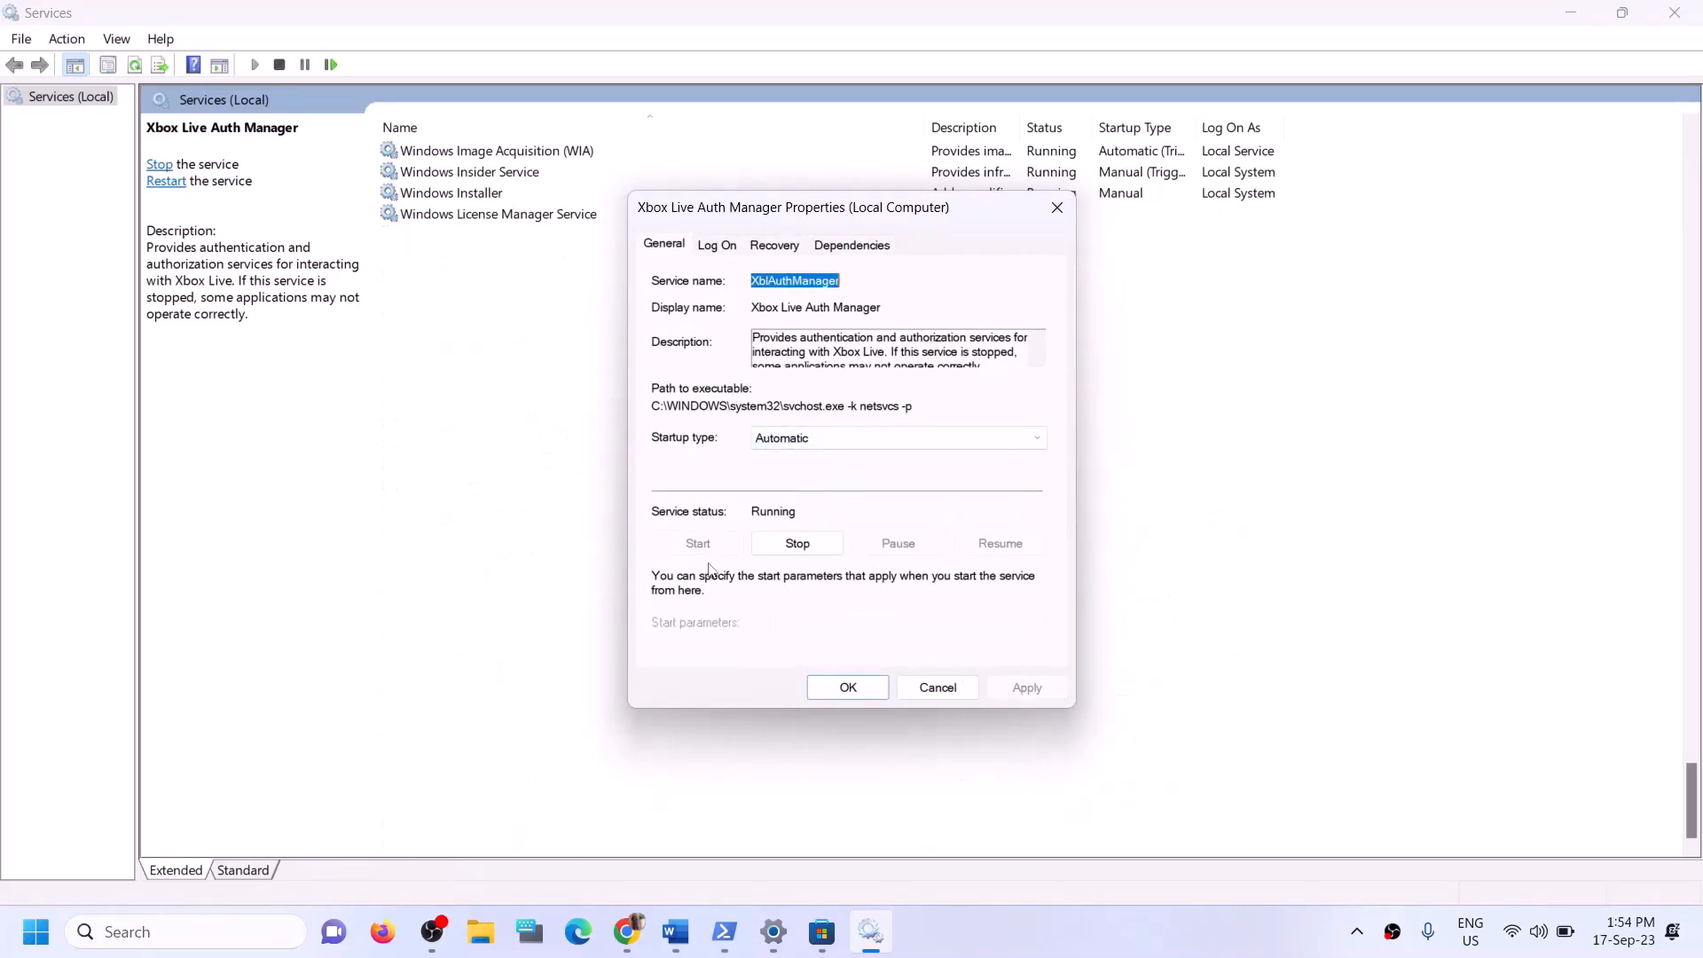
click(848, 688)
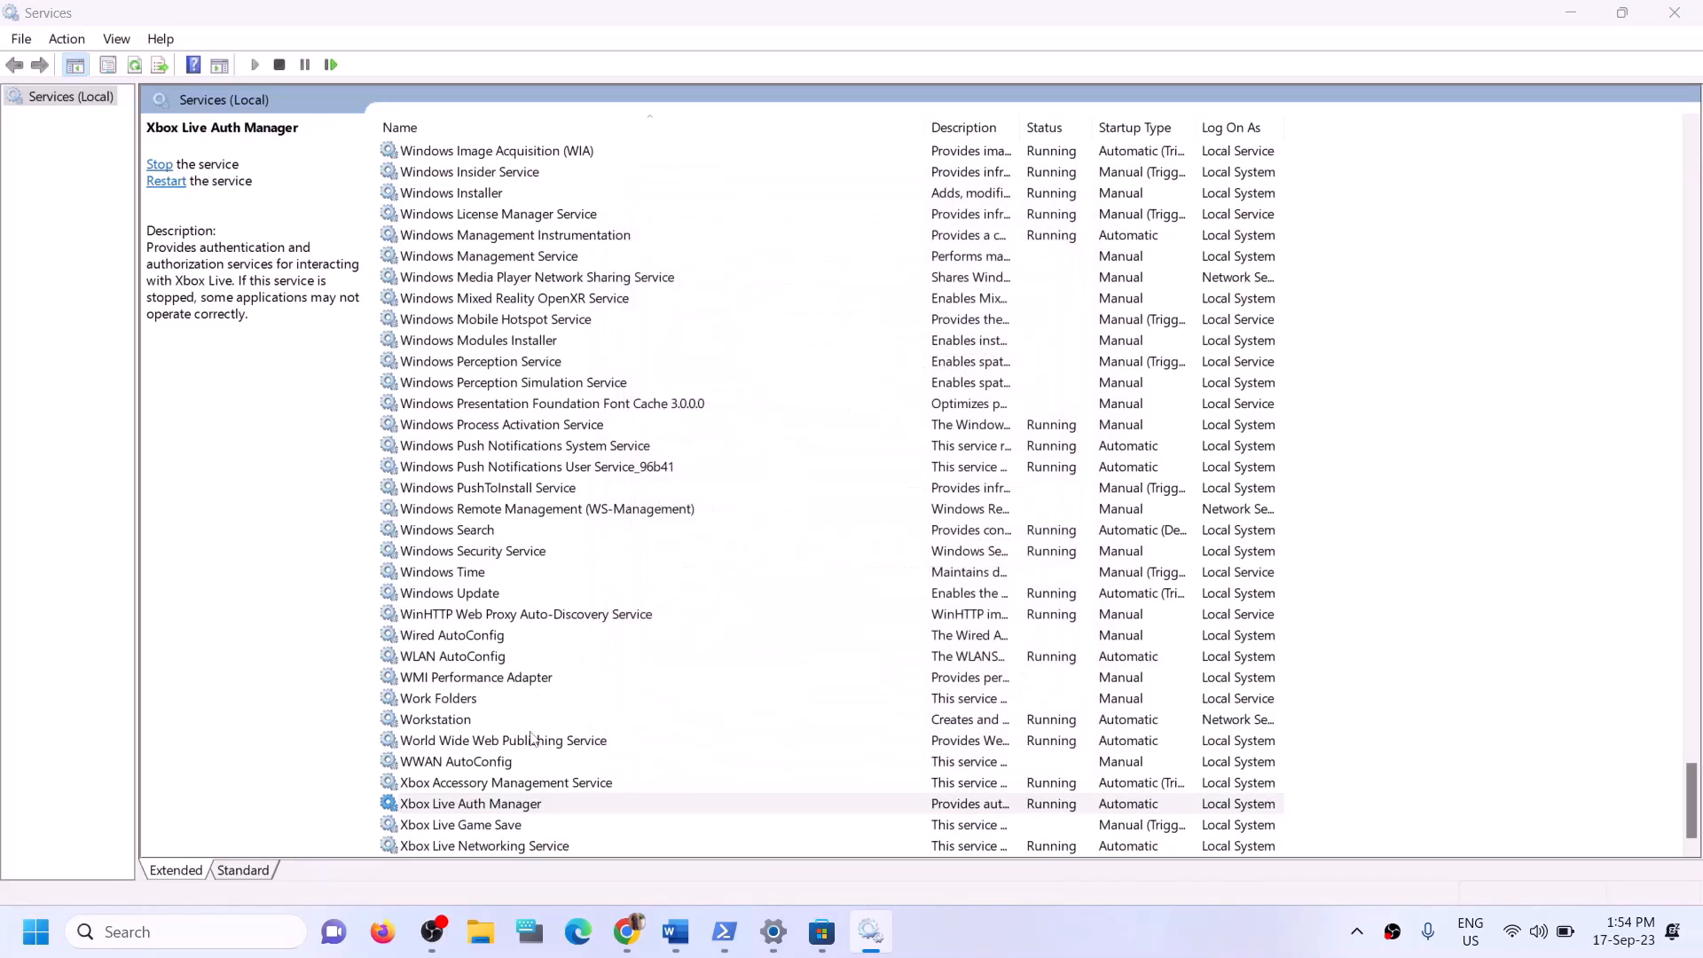
Set the Xbox Live Game Save service's startup type to Automatic, apply it and start the service.
click(477, 826)
double_click(476, 827)
click(772, 438)
click(772, 484)
click(772, 438)
click(771, 467)
click(993, 689)
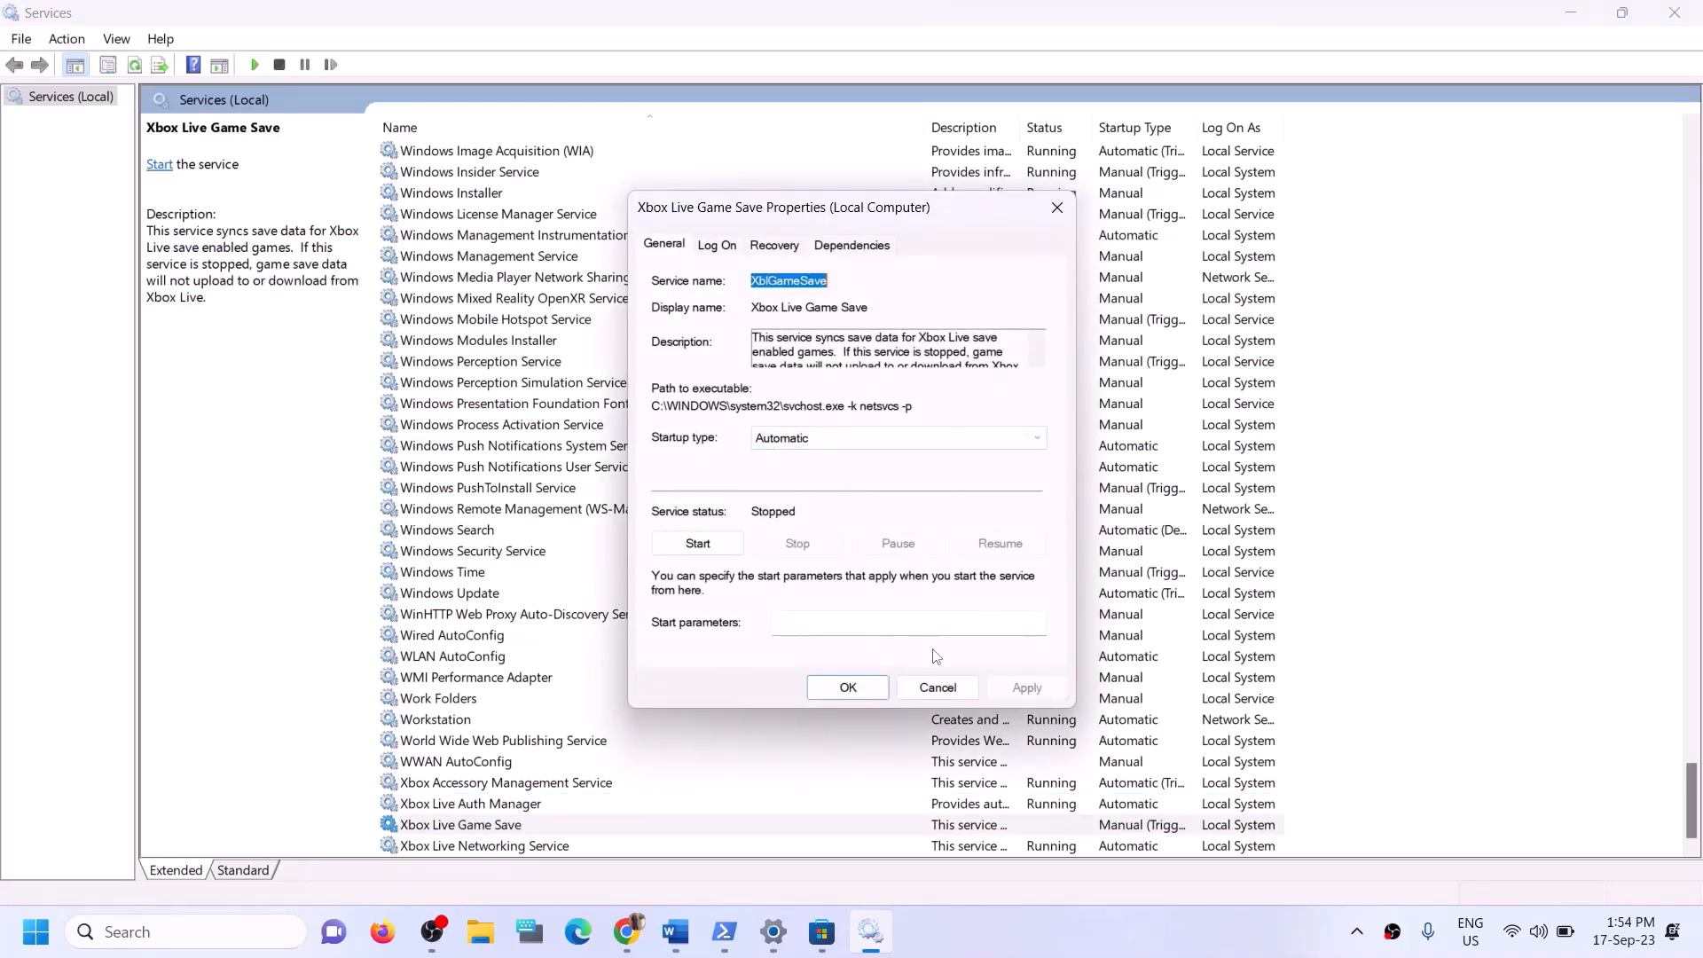
click(699, 544)
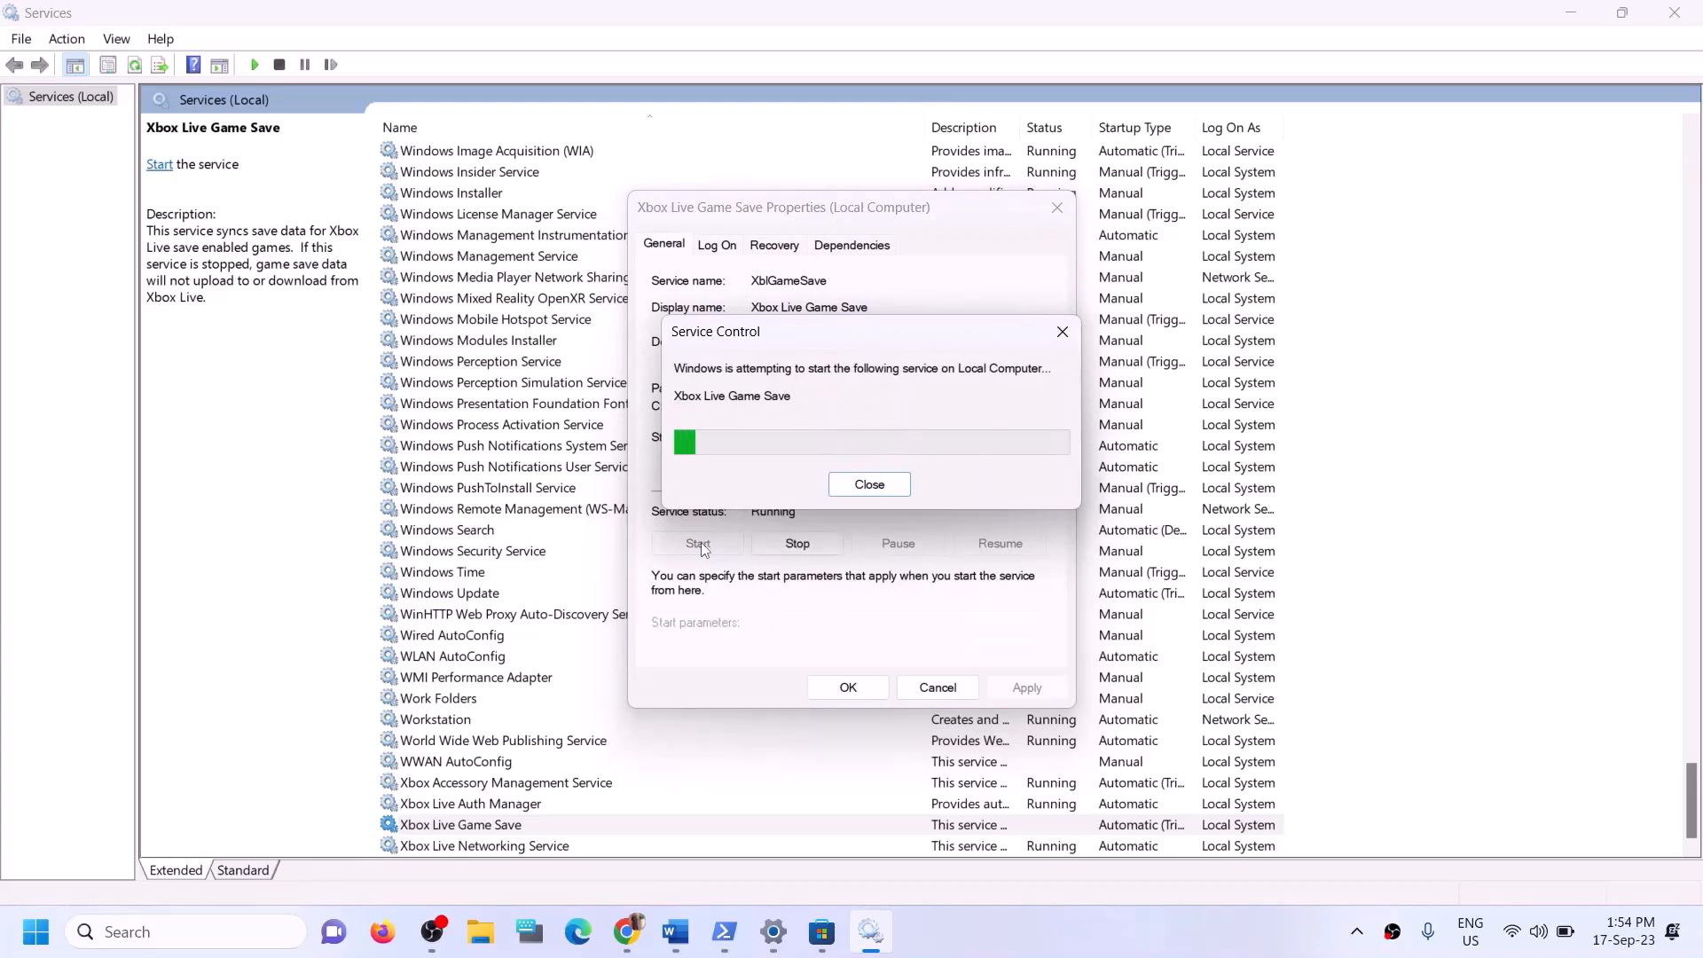
click(845, 693)
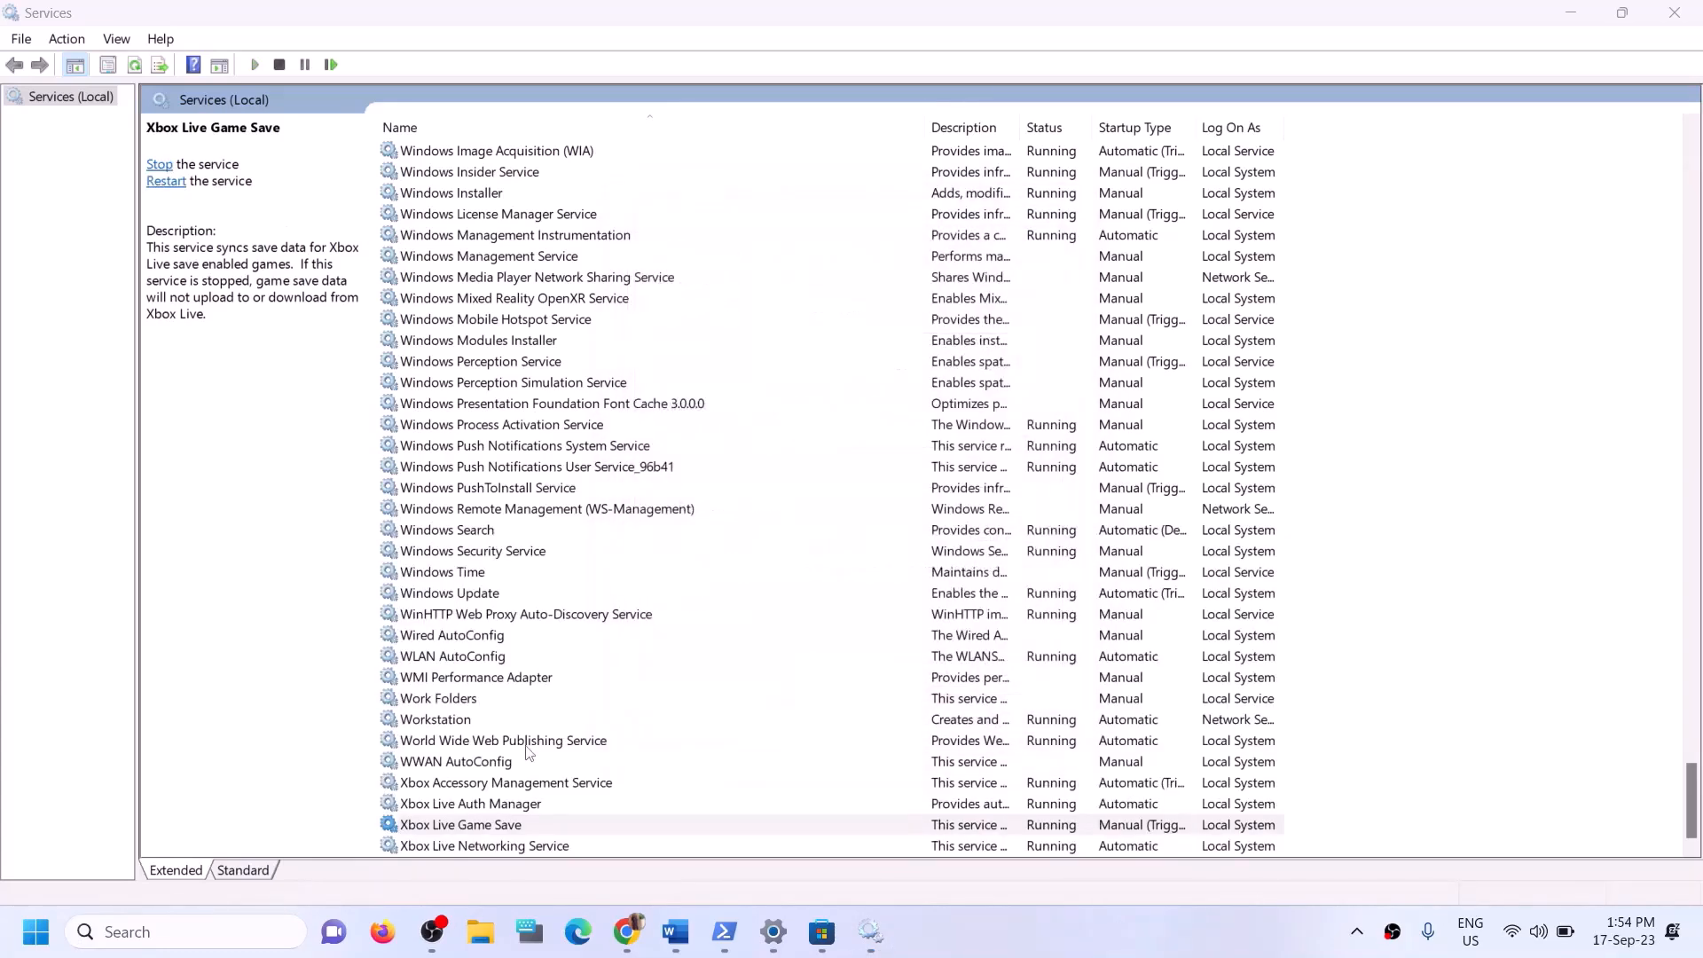
Set the Xbox Live Networking Service's startup type to Automatic, apply it and close its properties.
double_click(499, 847)
click(839, 439)
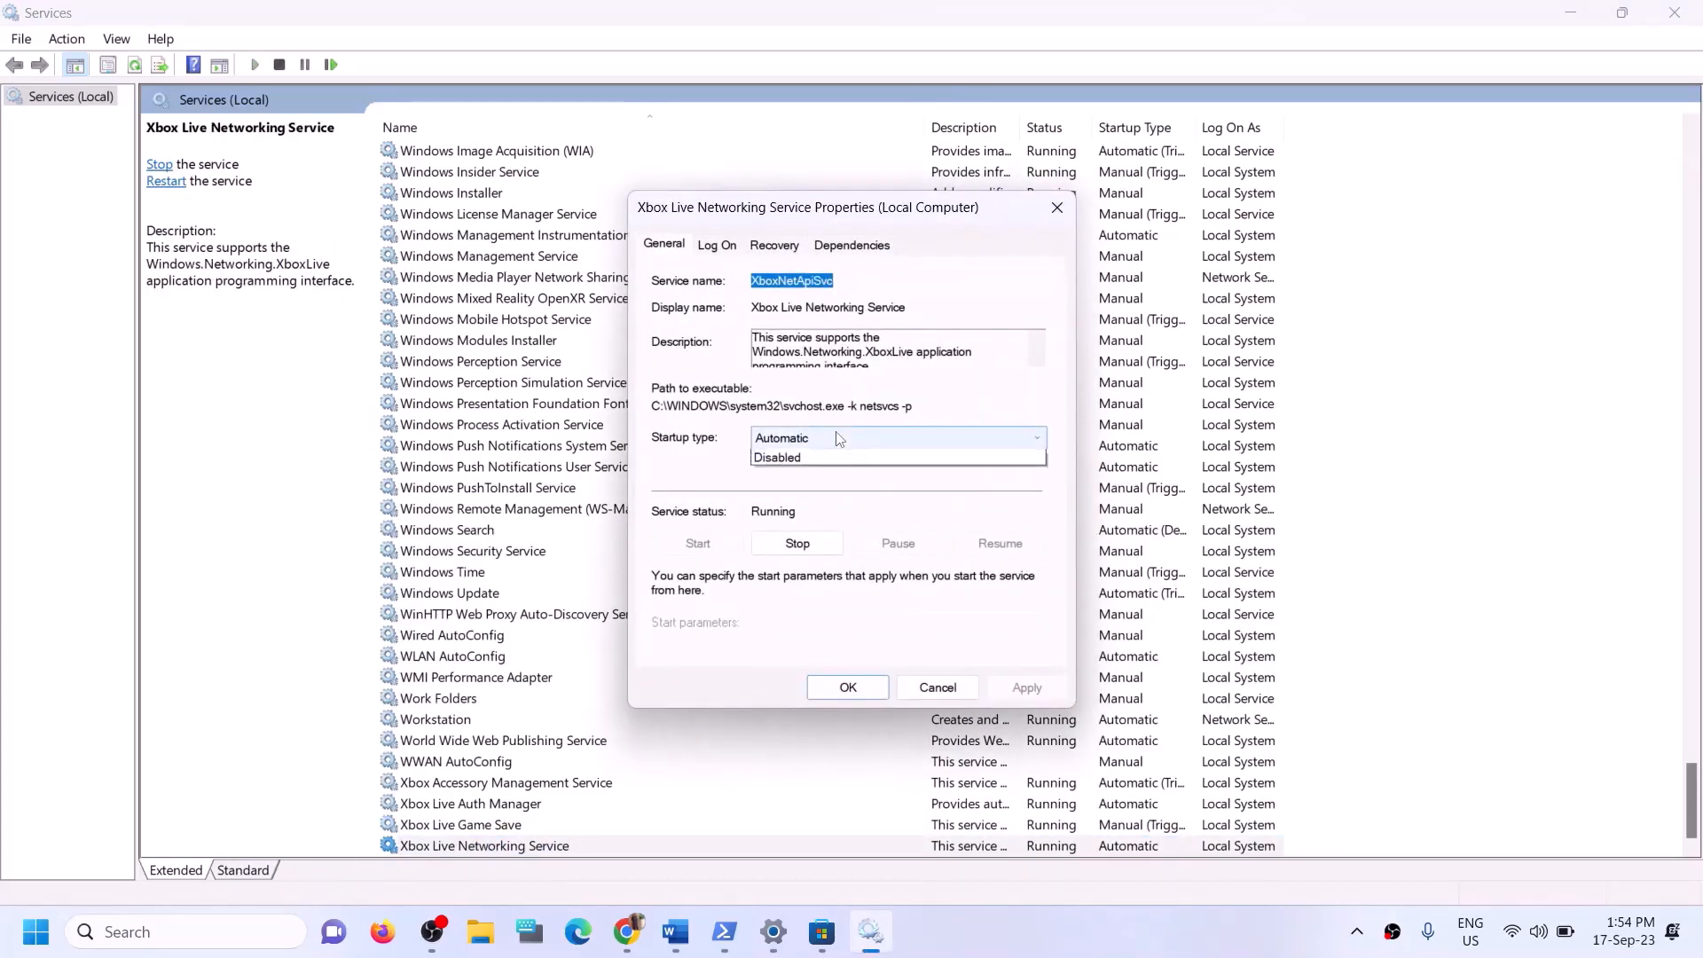
click(793, 474)
click(1035, 689)
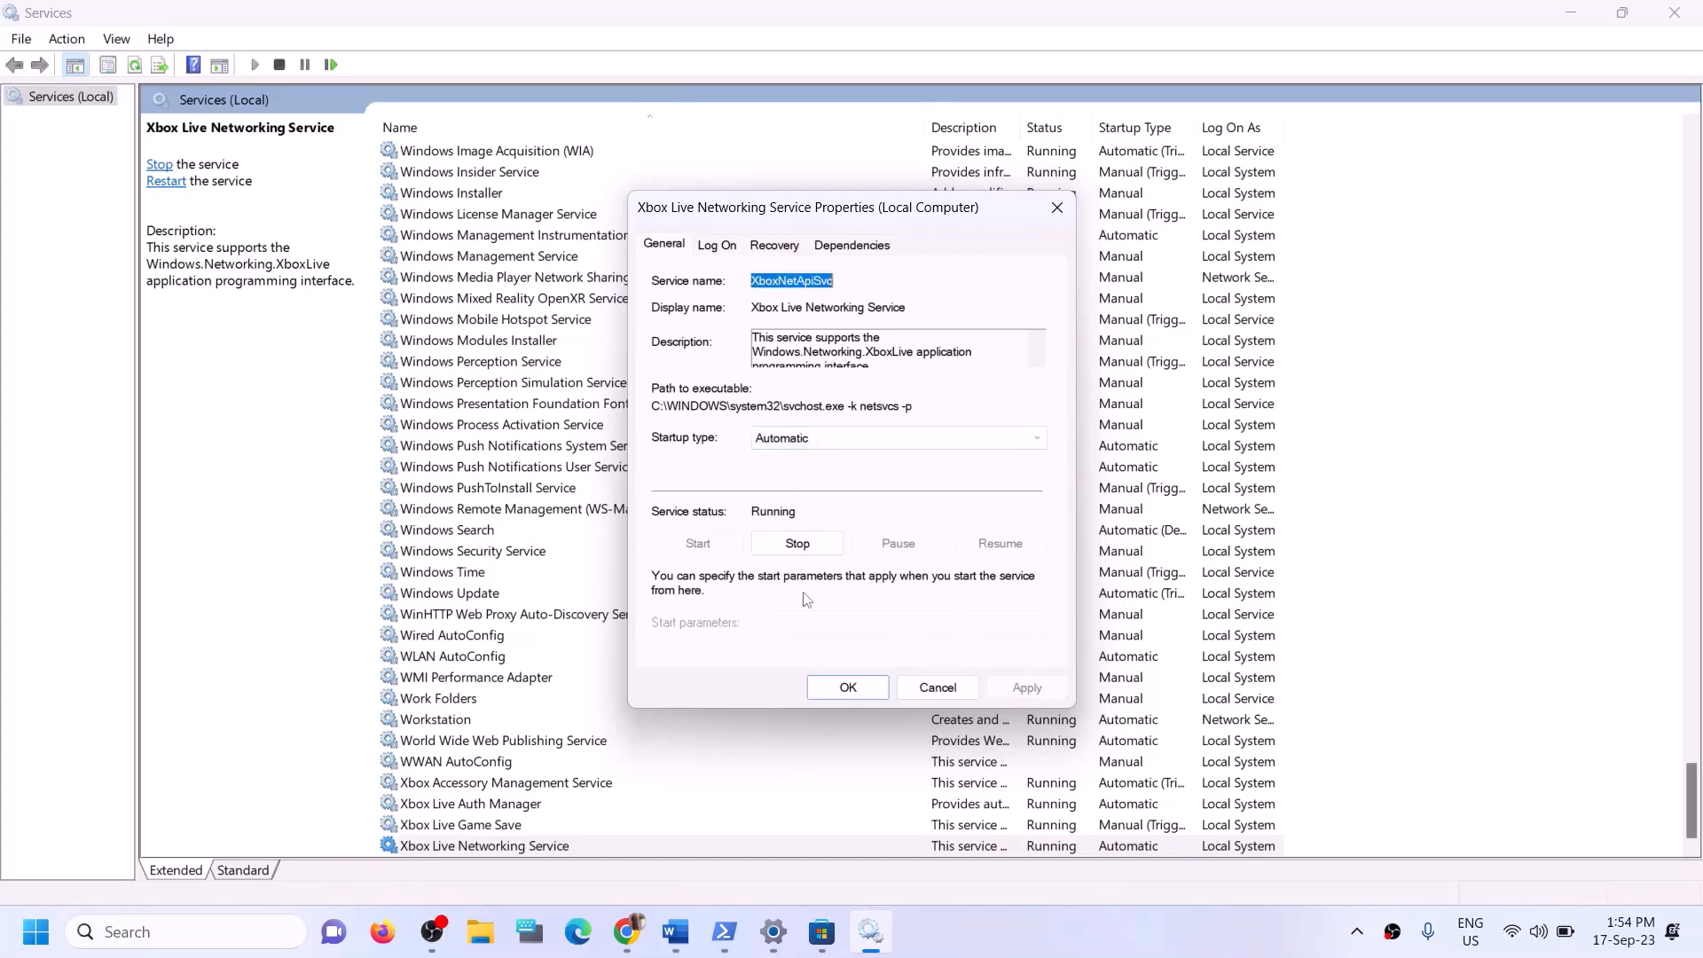
click(828, 687)
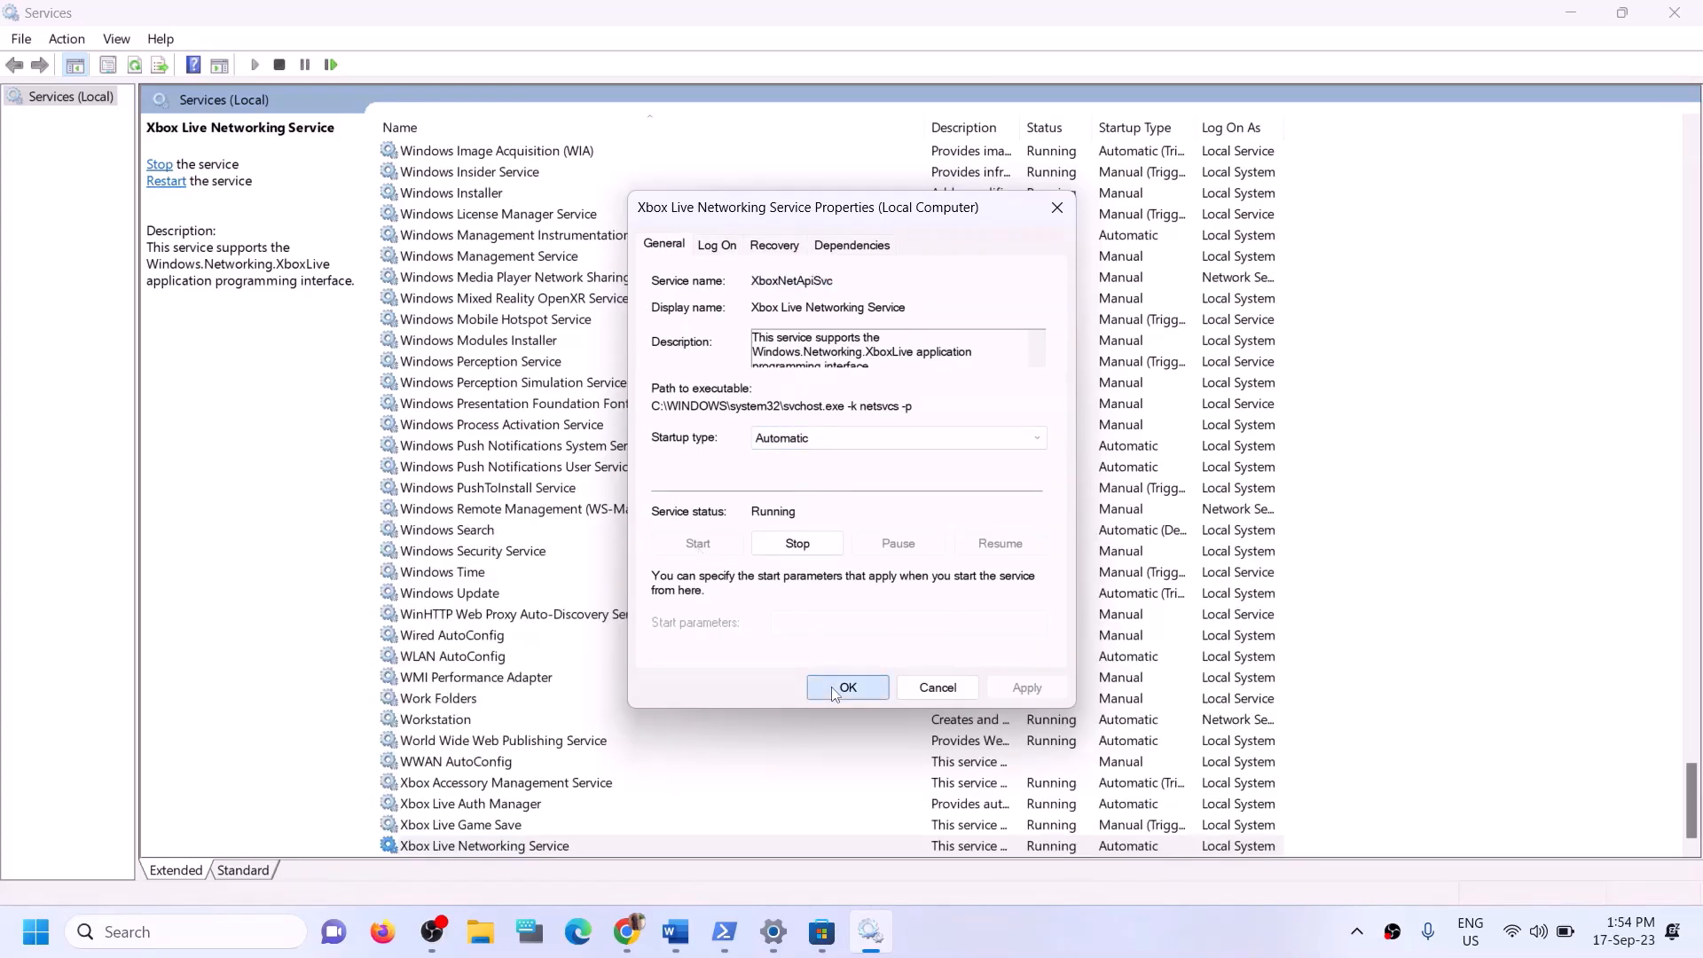
Set the Windows Update service's startup type to Automatic, apply it and close its properties.
click(490, 594)
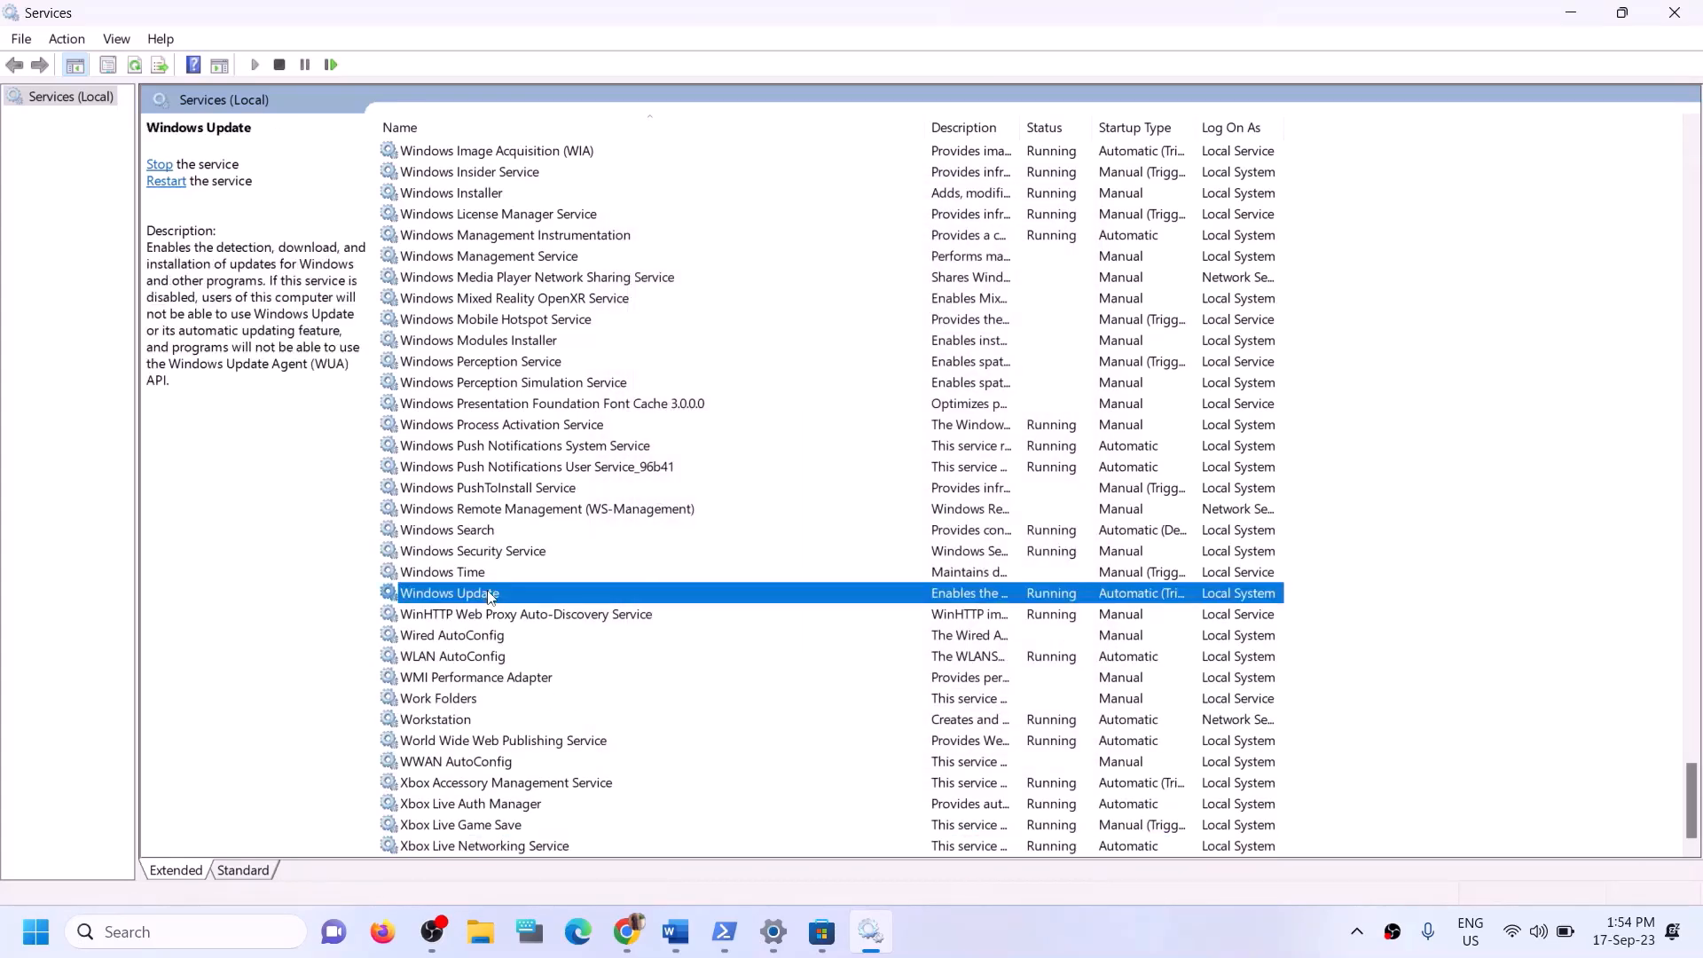
double_click(693, 600)
click(847, 448)
click(824, 472)
click(1029, 690)
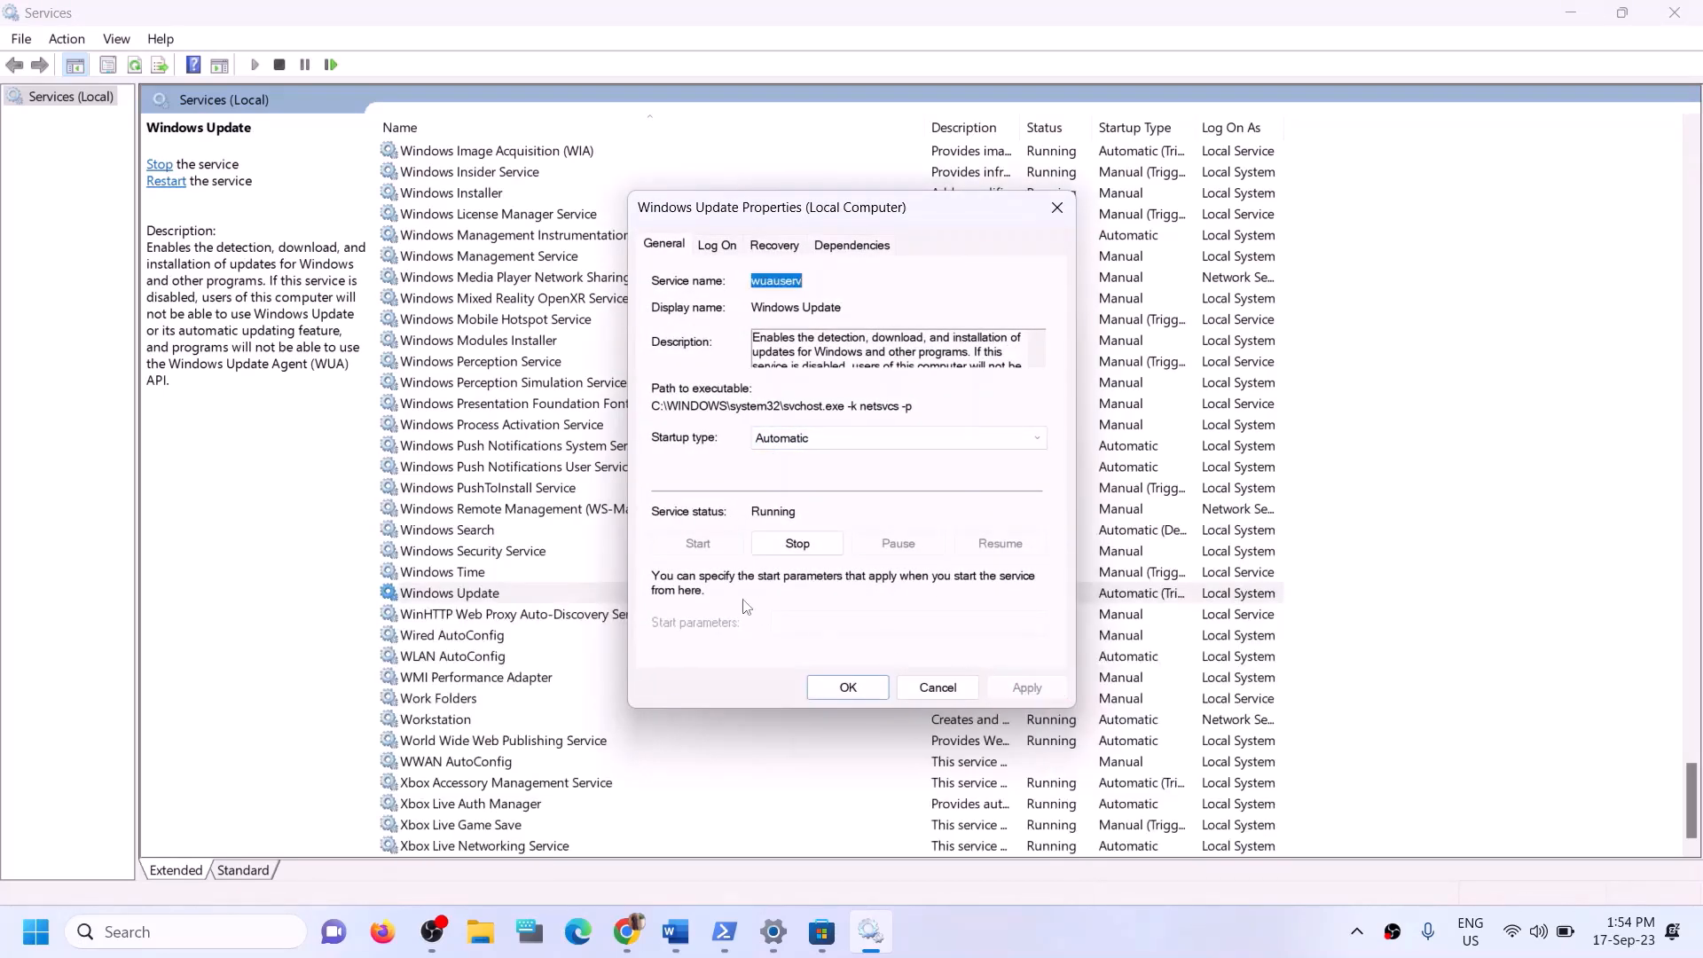
click(843, 687)
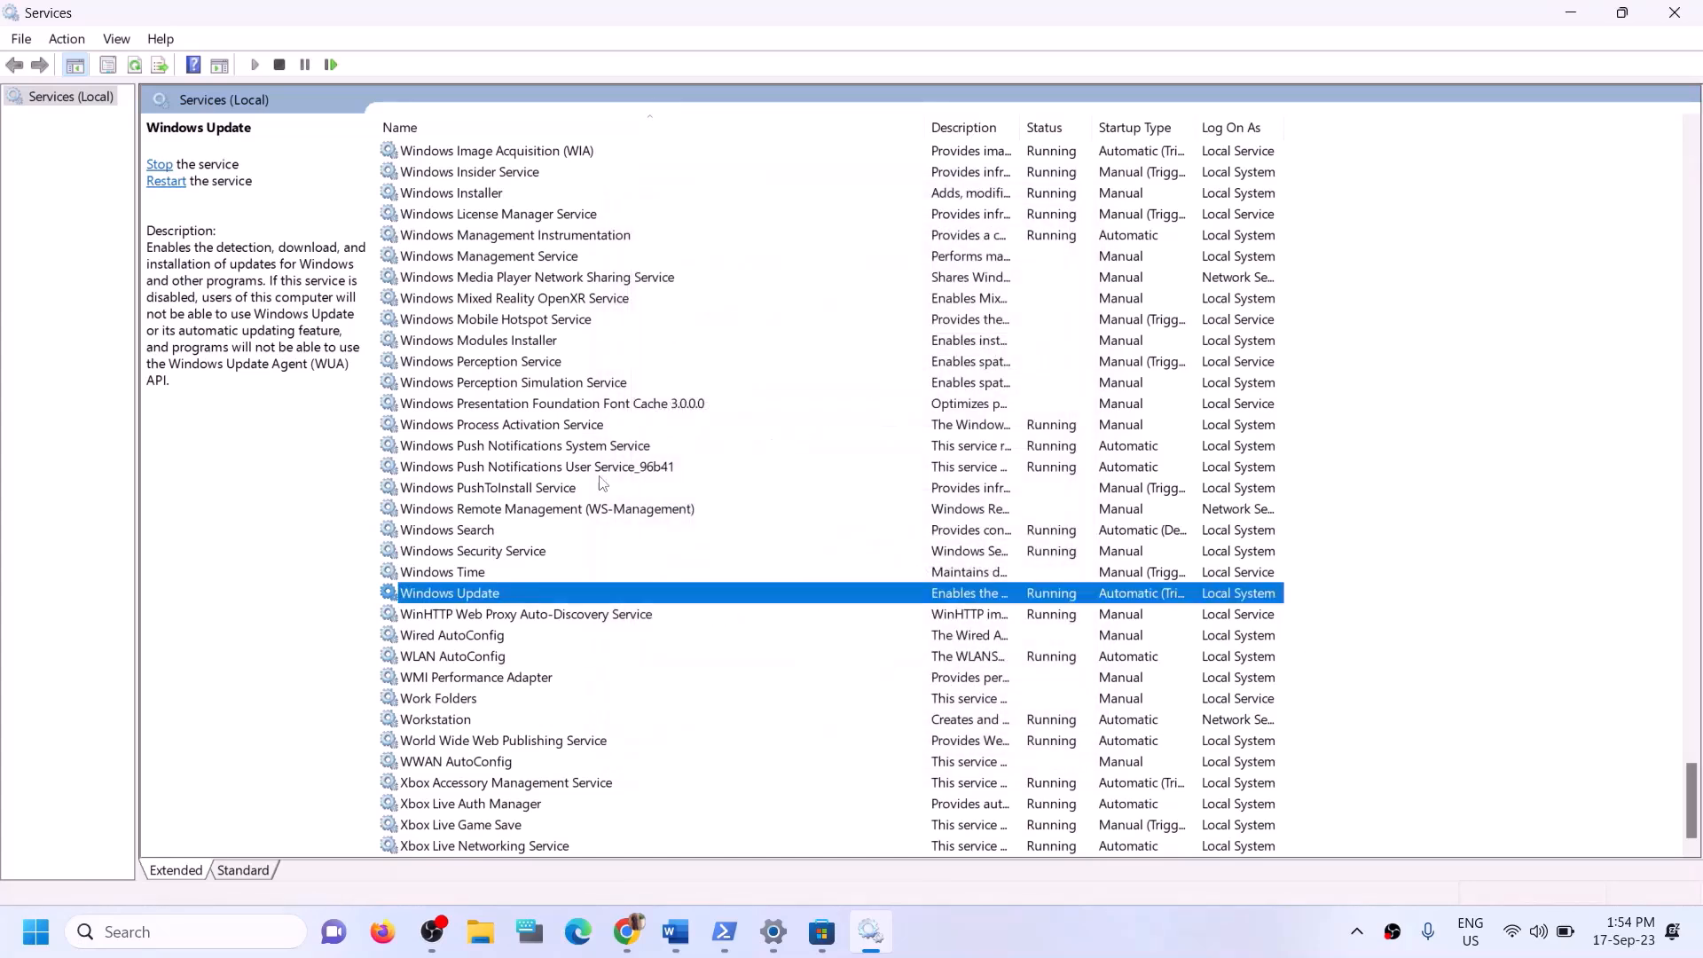
Find the two Gaming Services entries in the services list and check the status of each.
click(577, 470)
key(g)
scroll(674, 461, up, 3)
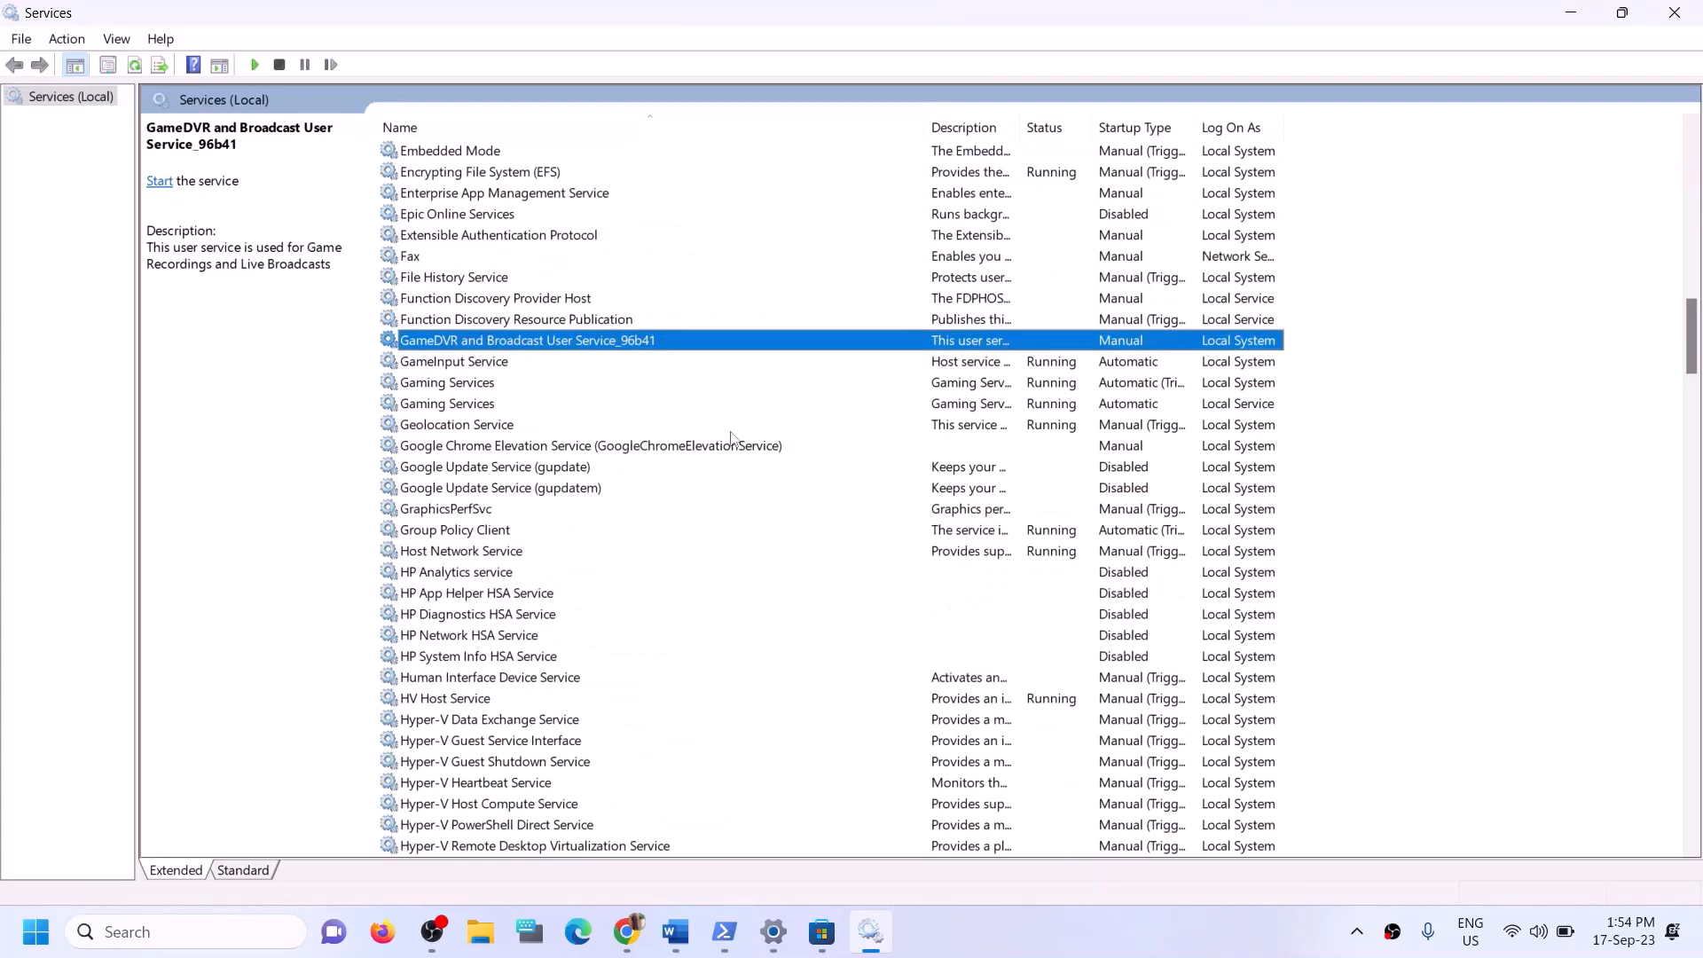
click(1030, 388)
click(1031, 408)
click(1029, 392)
click(1044, 407)
click(1044, 397)
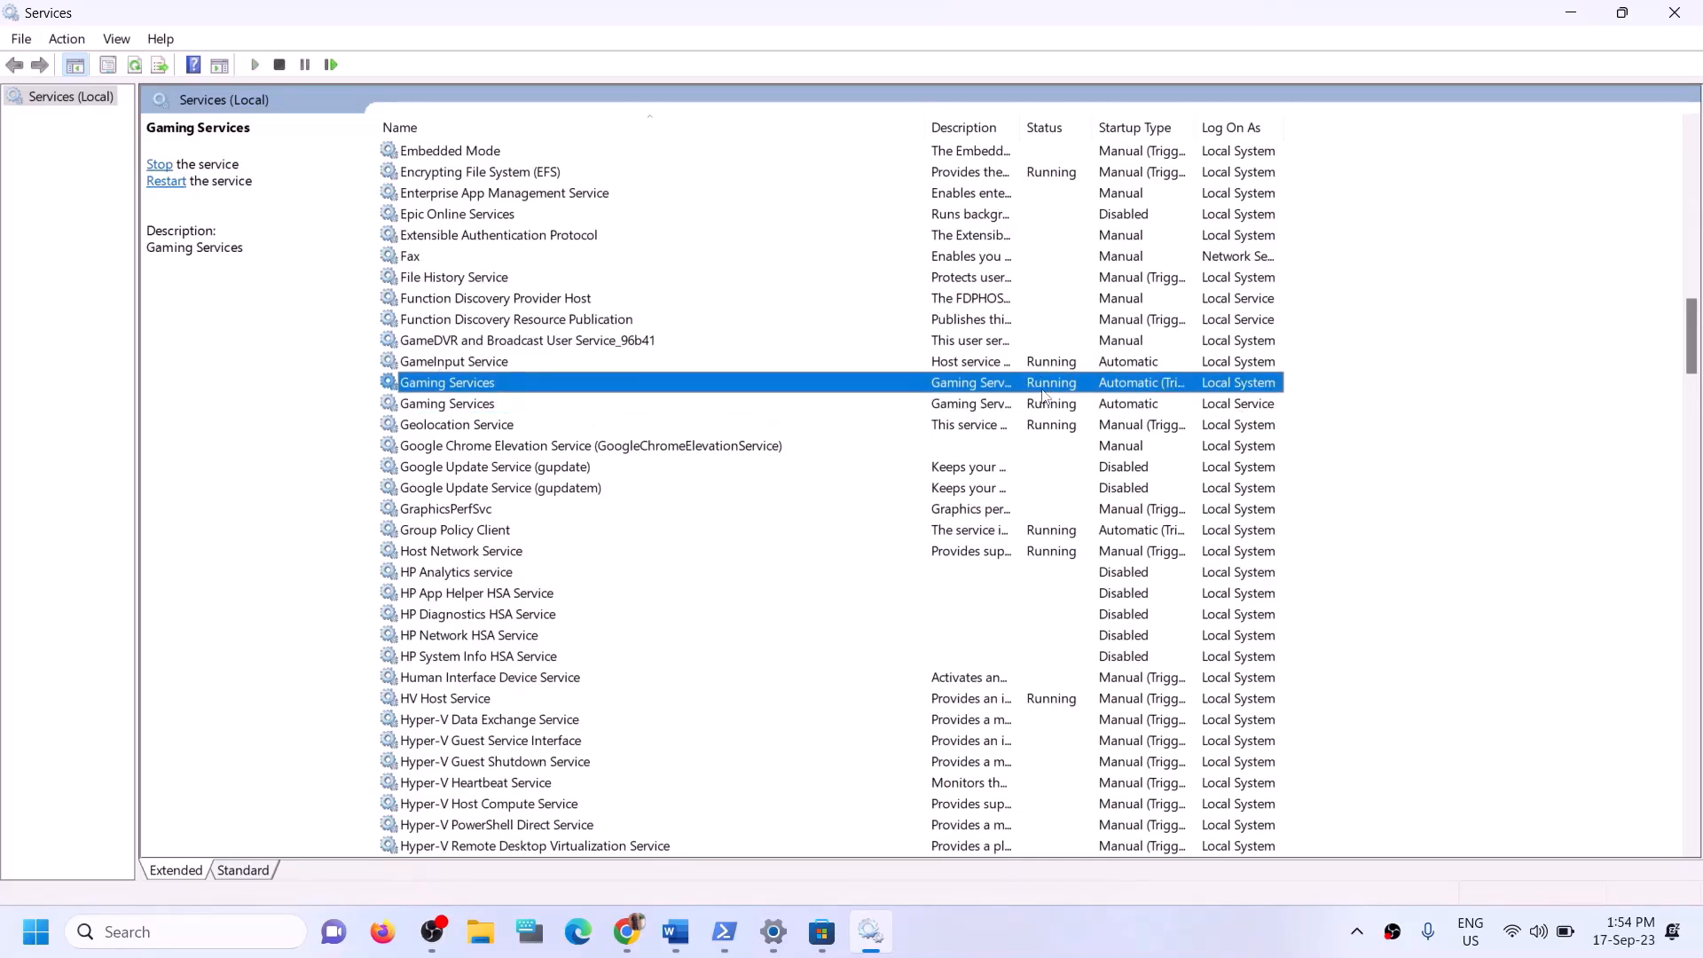
click(1039, 407)
click(1041, 390)
Stop both Gaming Services entries, one after the other.
right_click(1038, 387)
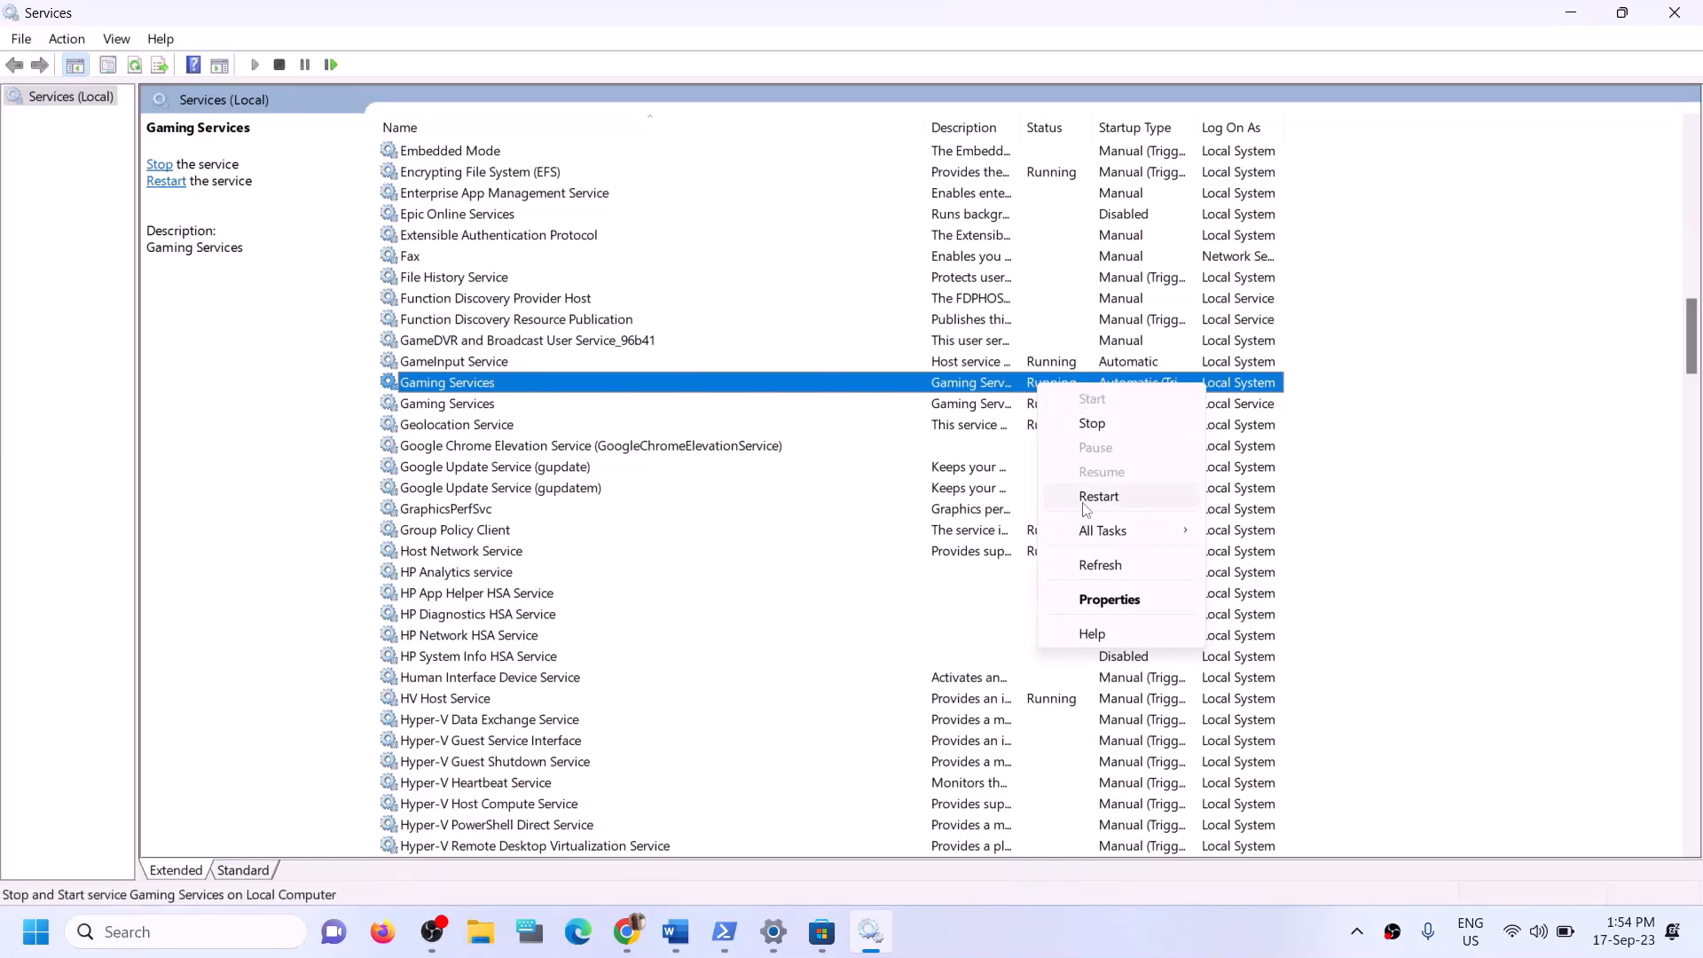
click(1038, 390)
click(1063, 410)
click(1056, 391)
right_click(1047, 388)
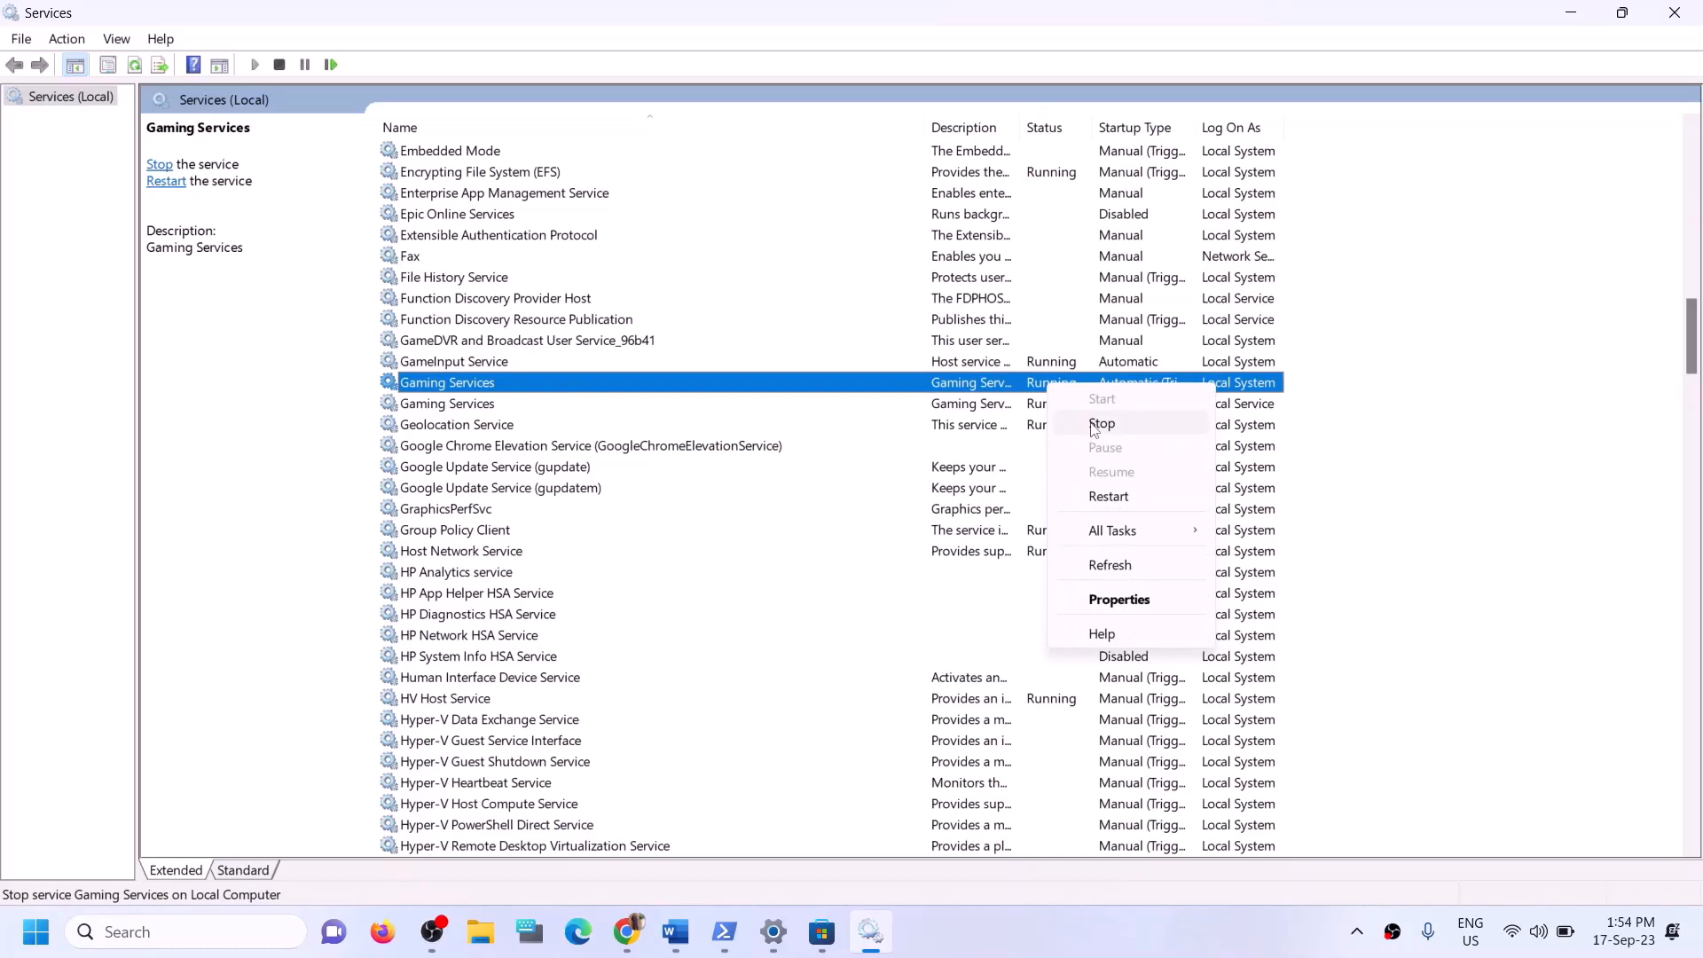
click(1099, 424)
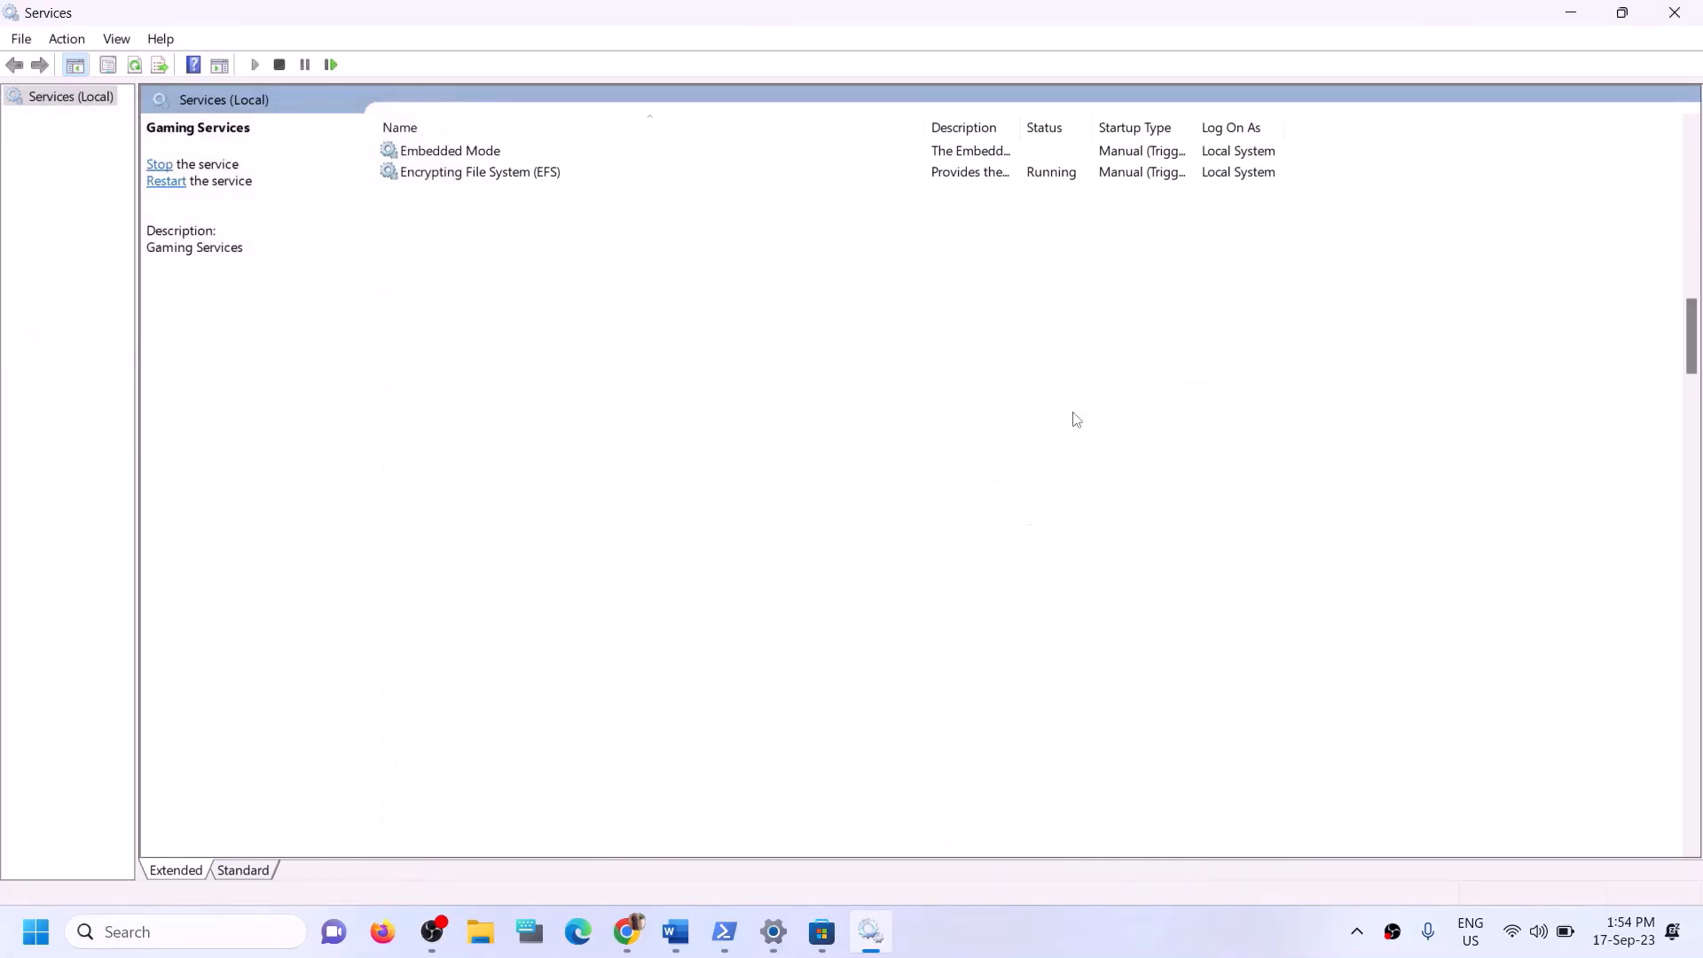
click(994, 410)
right_click(994, 412)
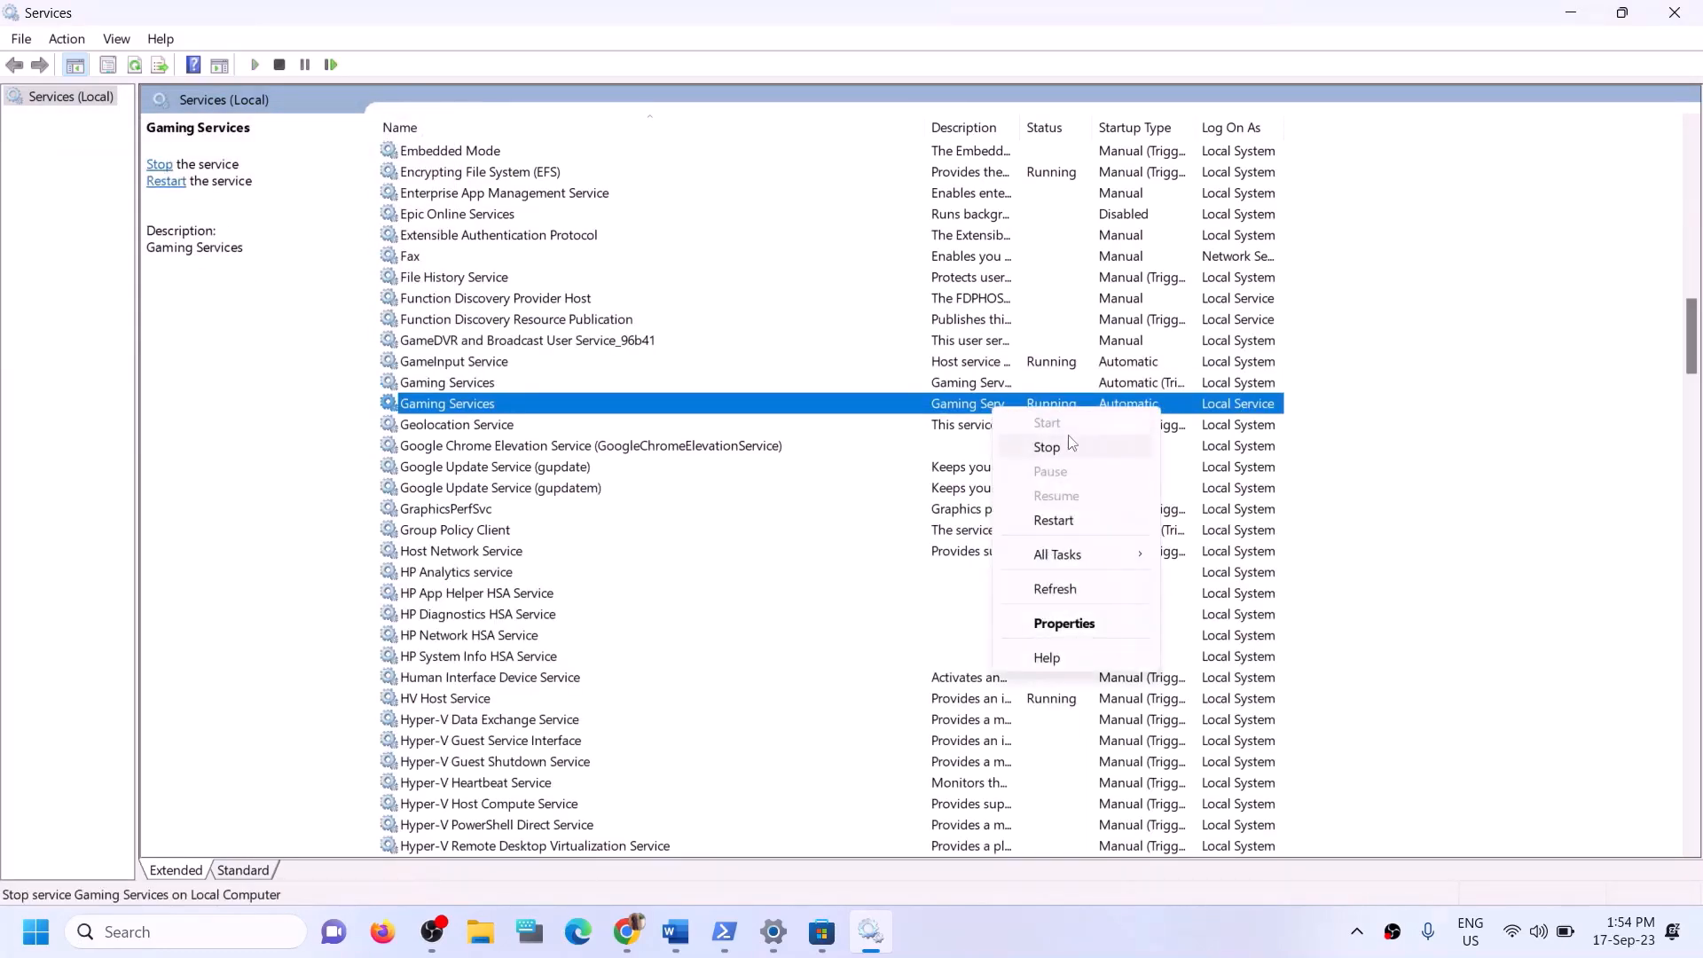
click(1047, 447)
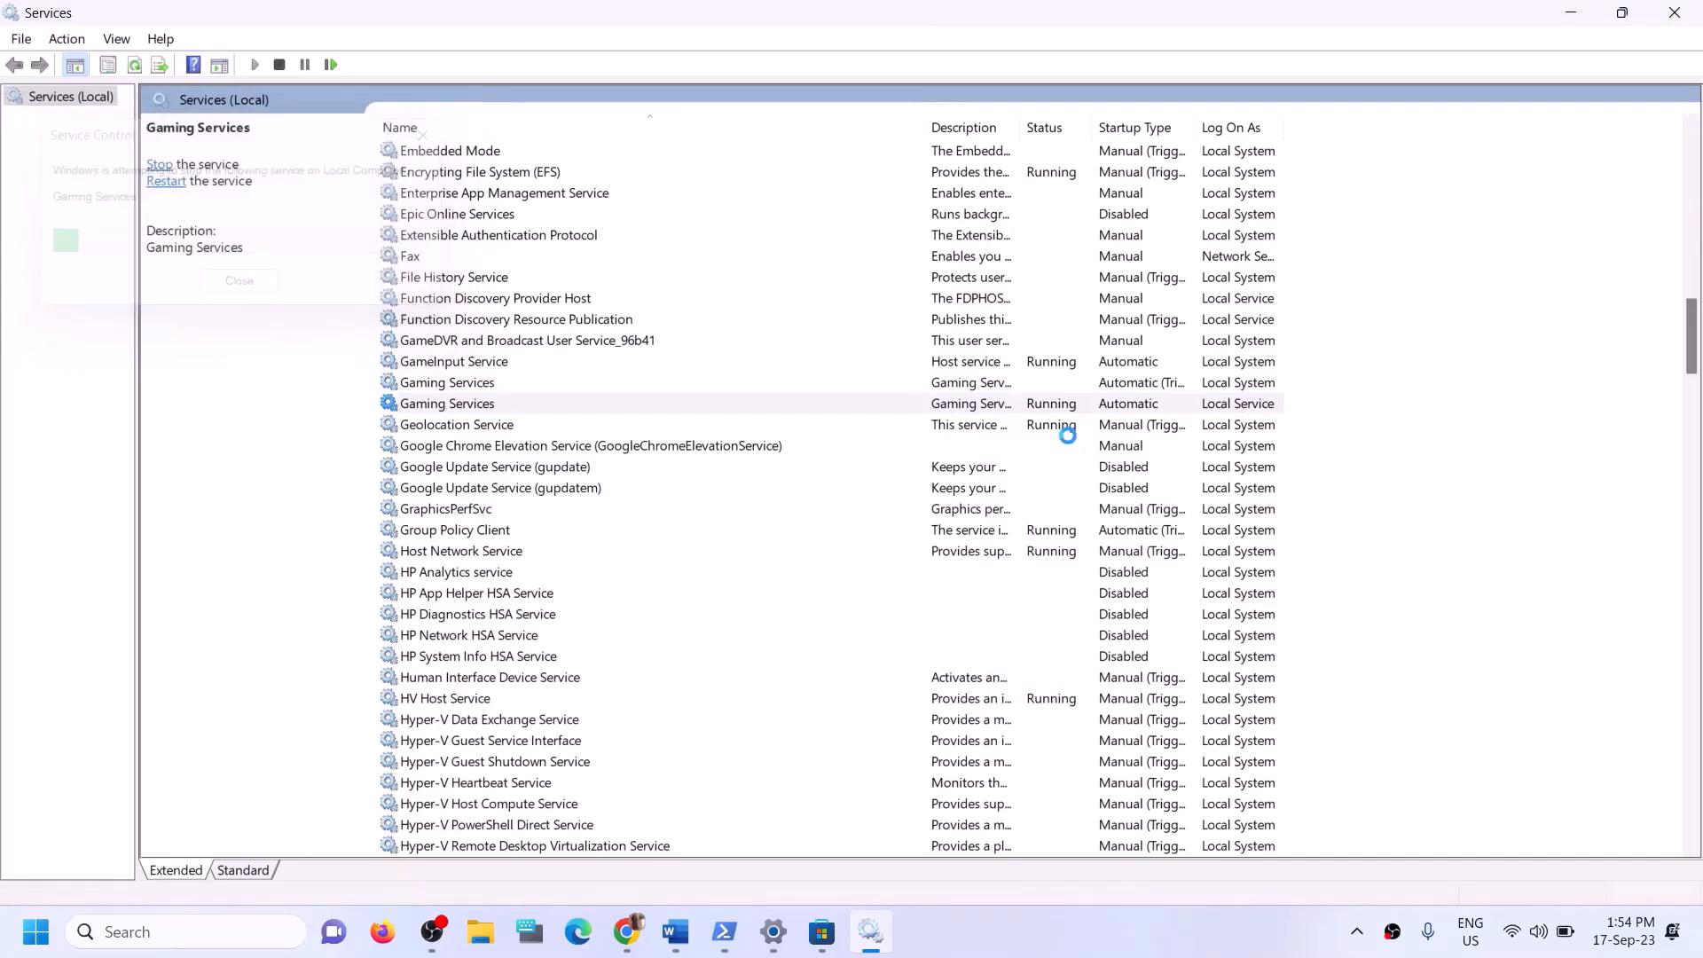
Start both stopped Gaming Services entries again, beginning with the first one listed.
click(942, 384)
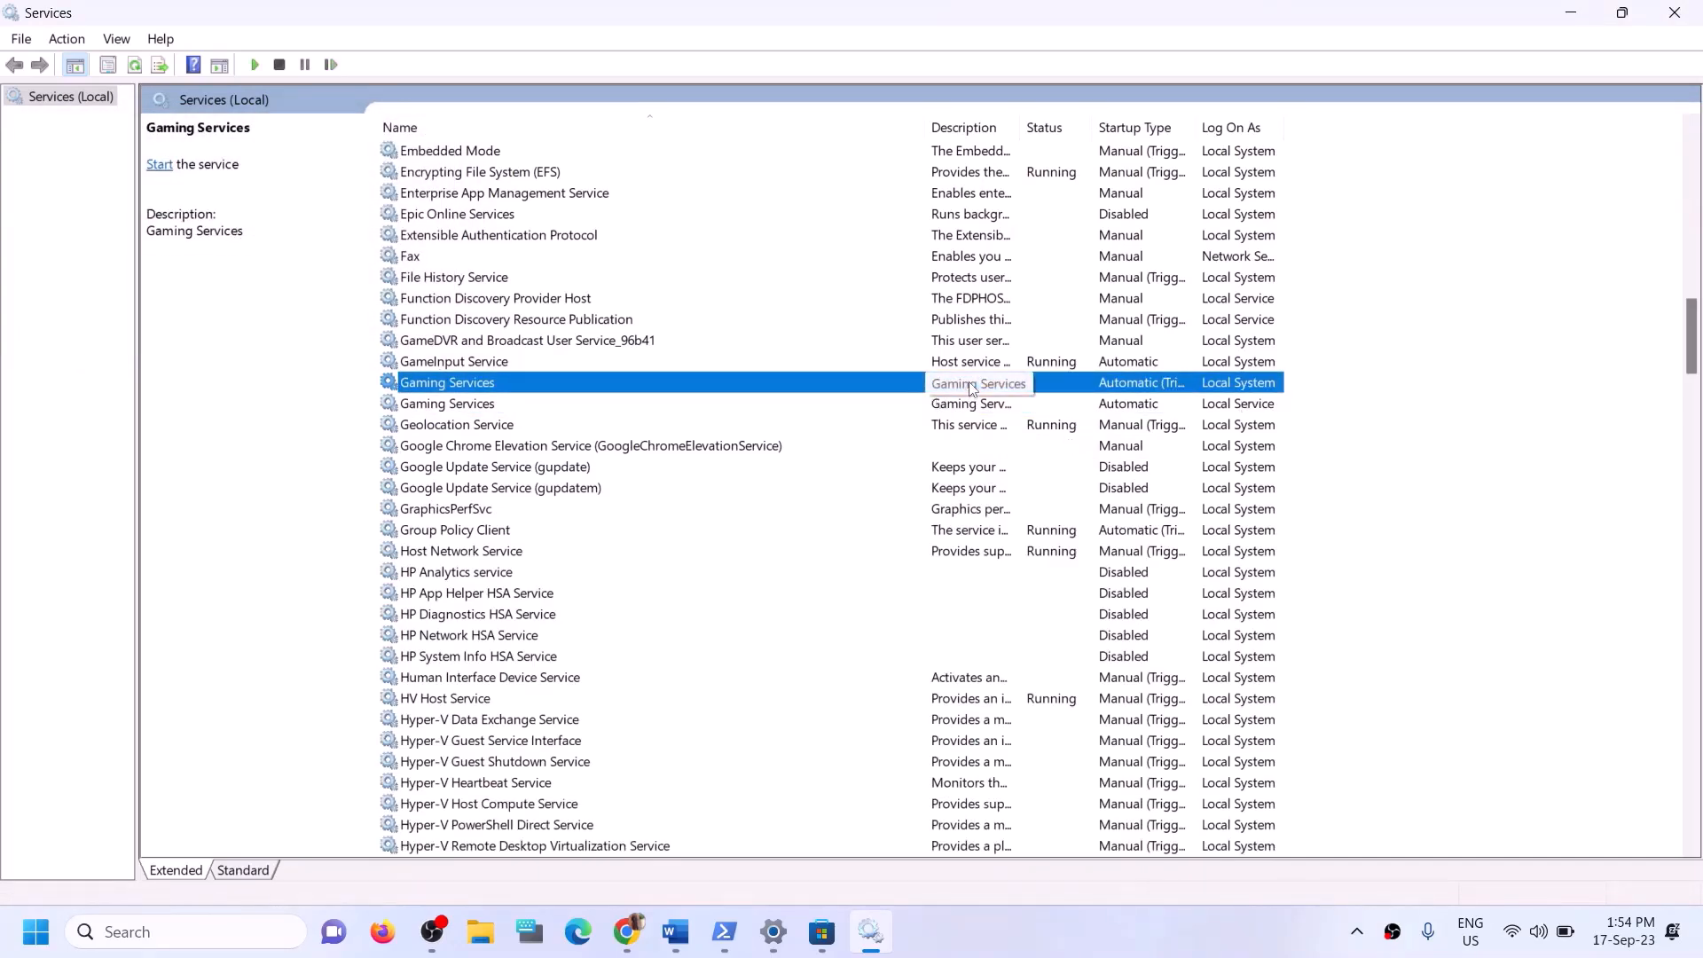
right_click(951, 388)
click(476, 410)
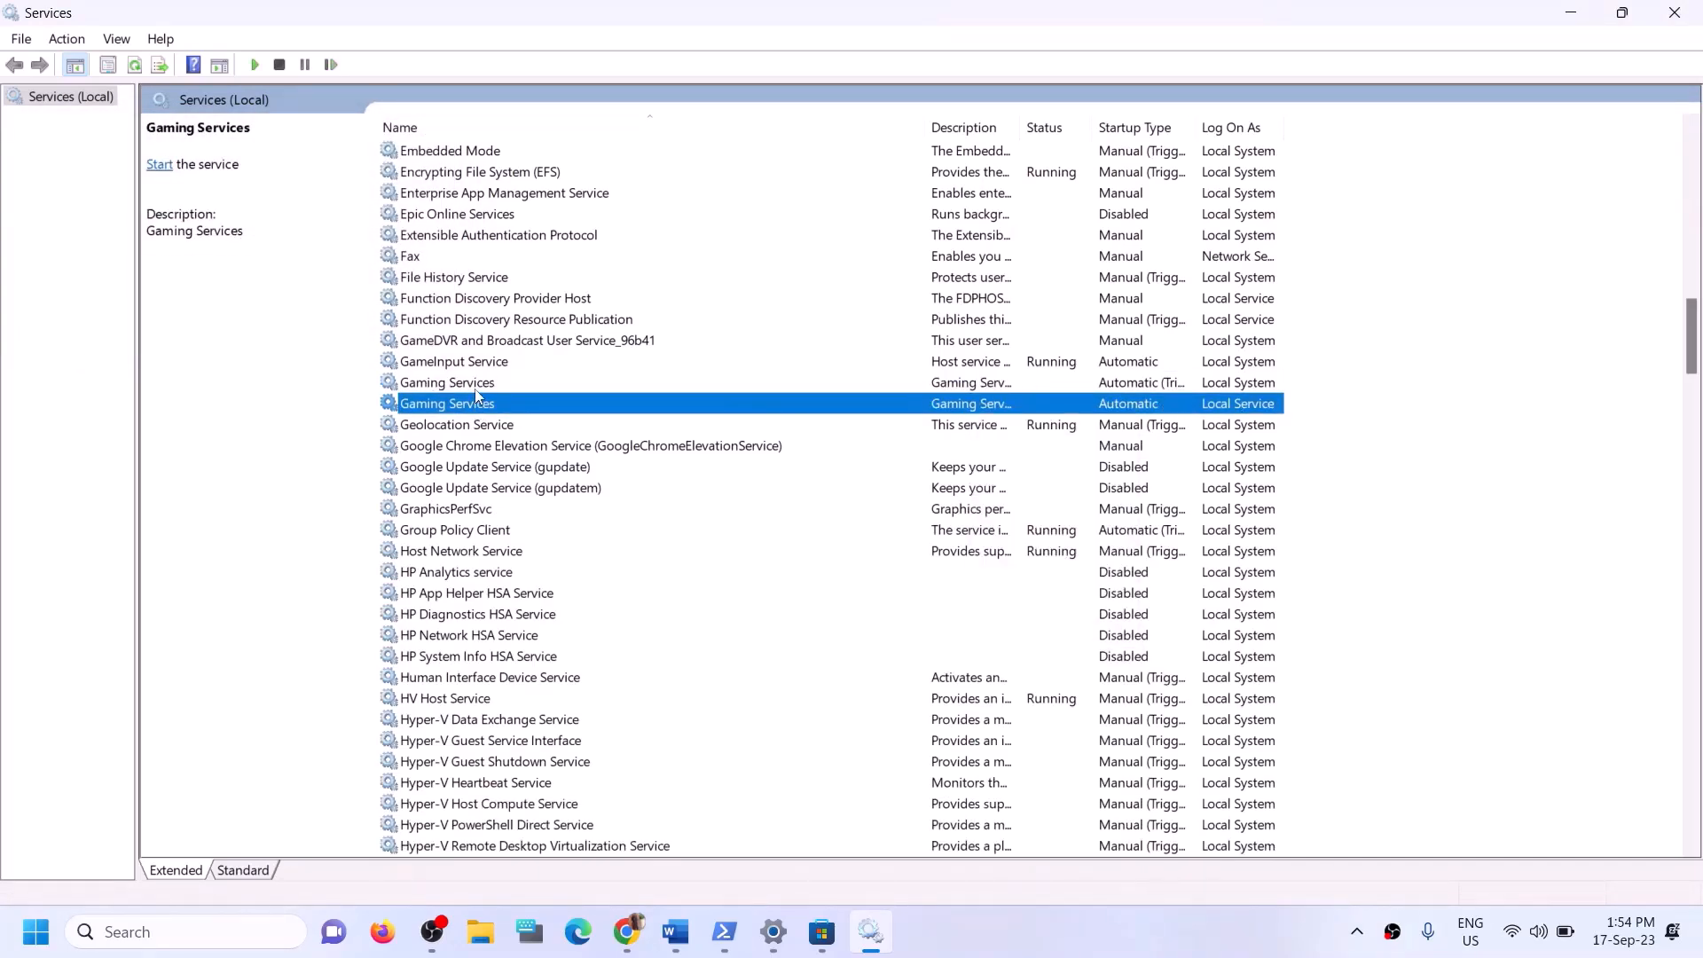
click(477, 391)
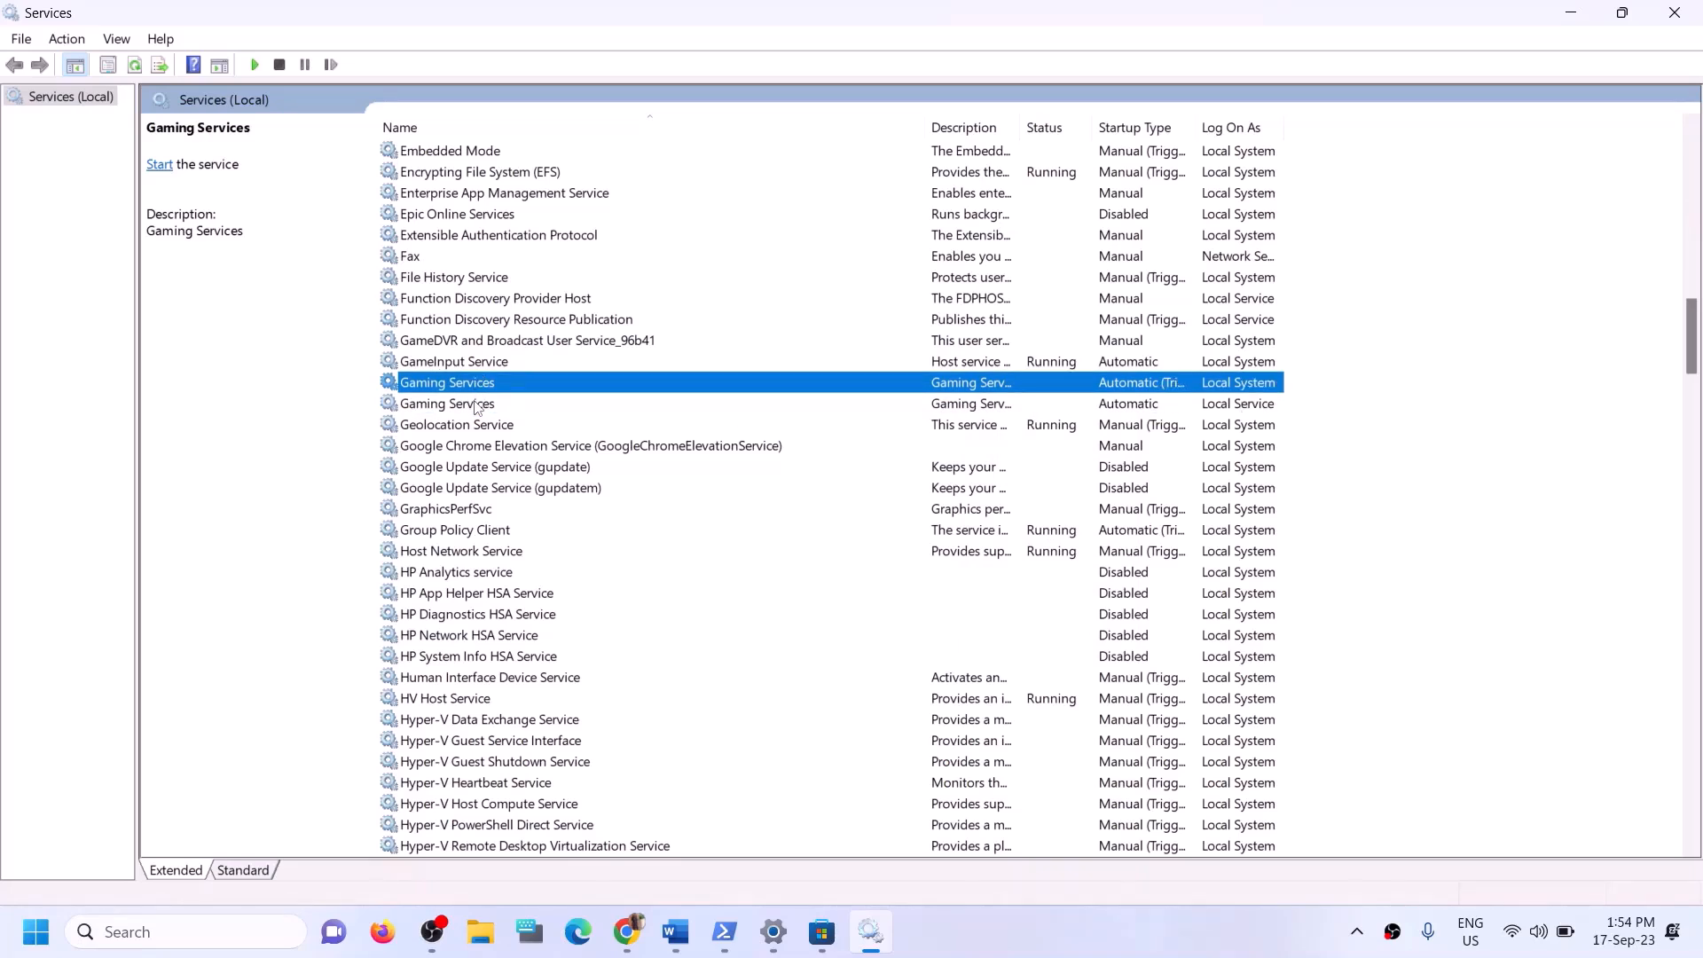
click(476, 406)
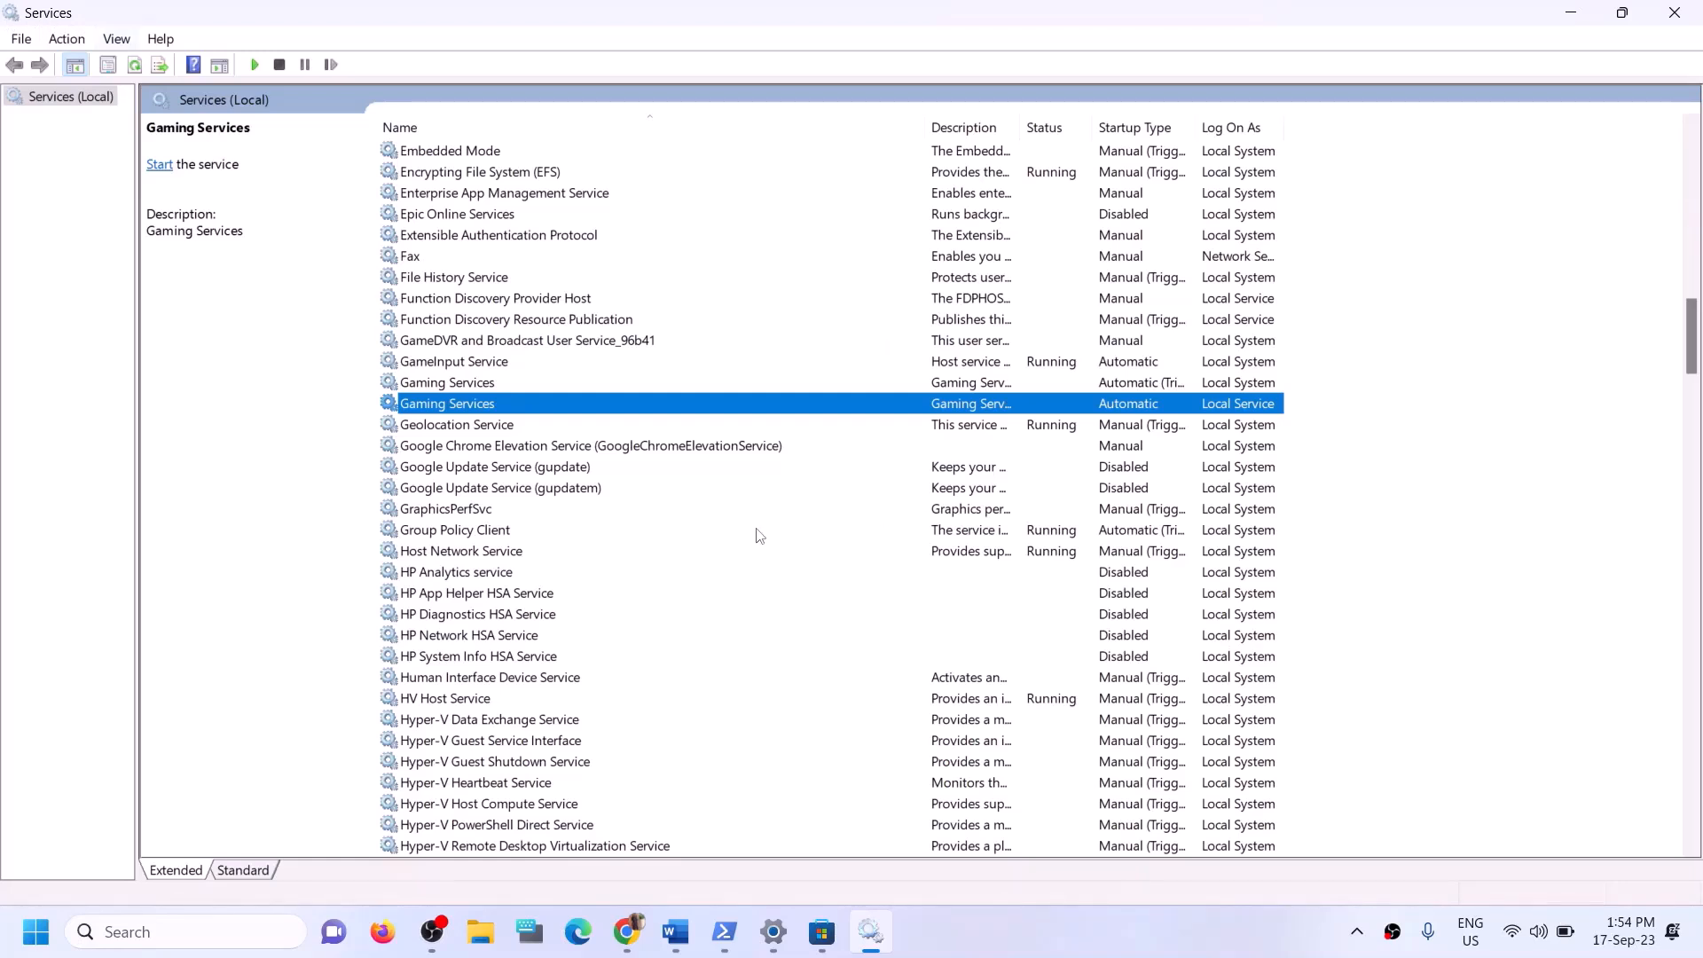
click(953, 389)
right_click(961, 383)
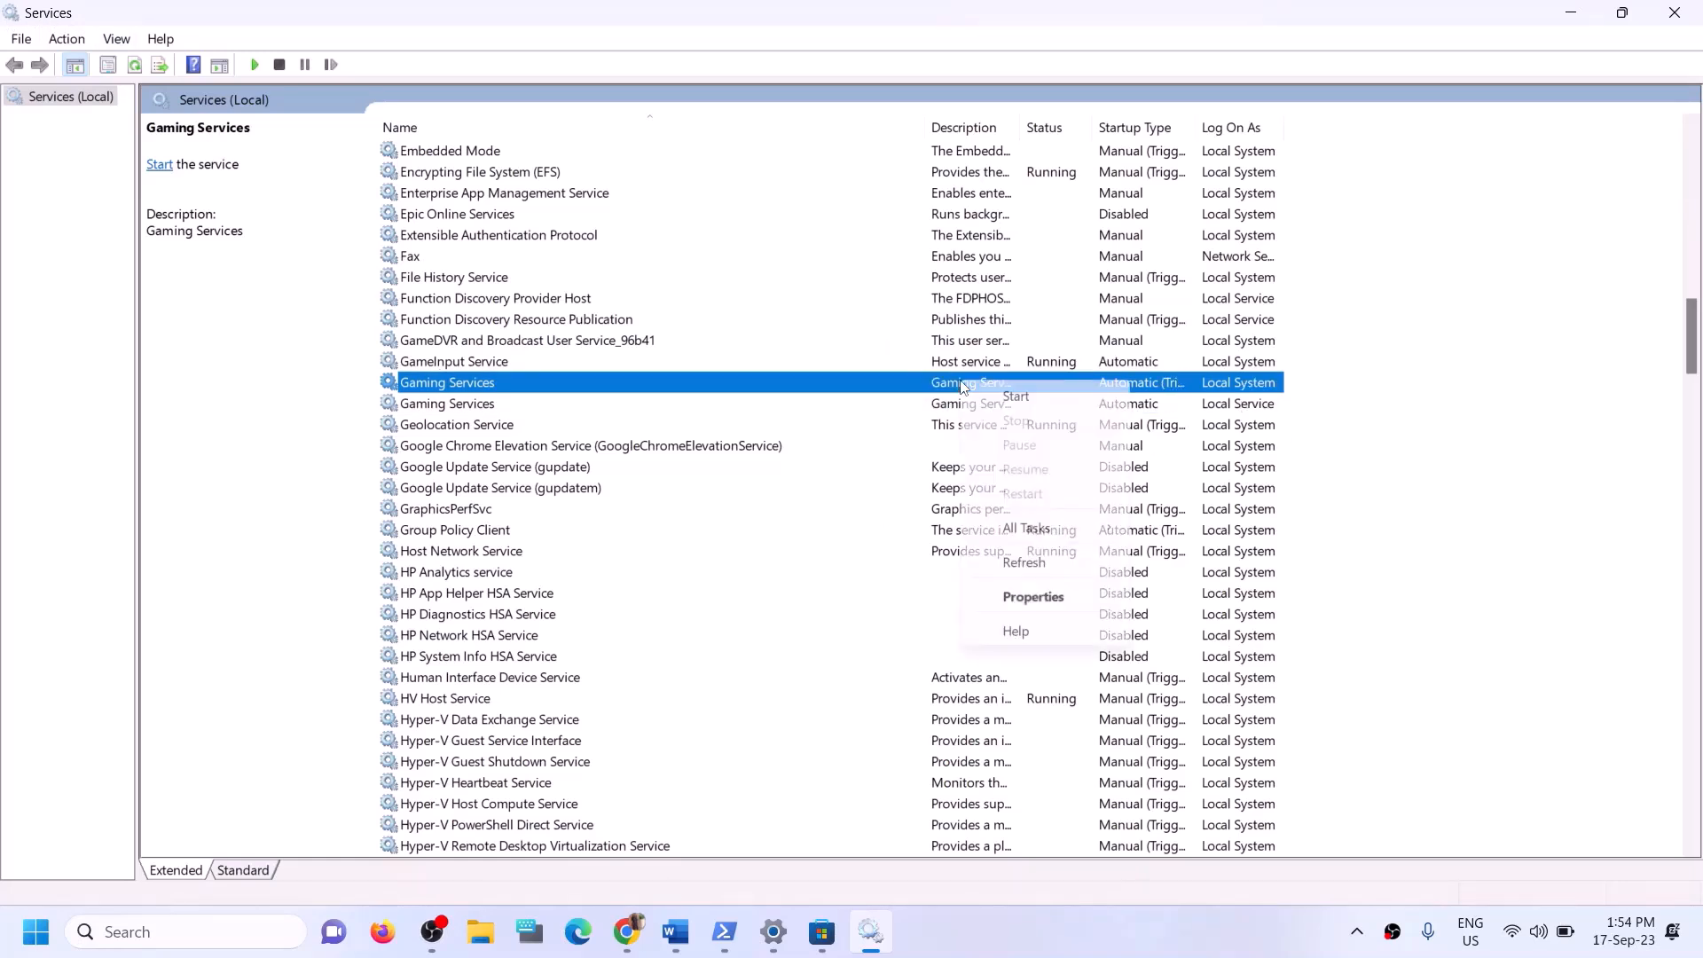
click(1012, 395)
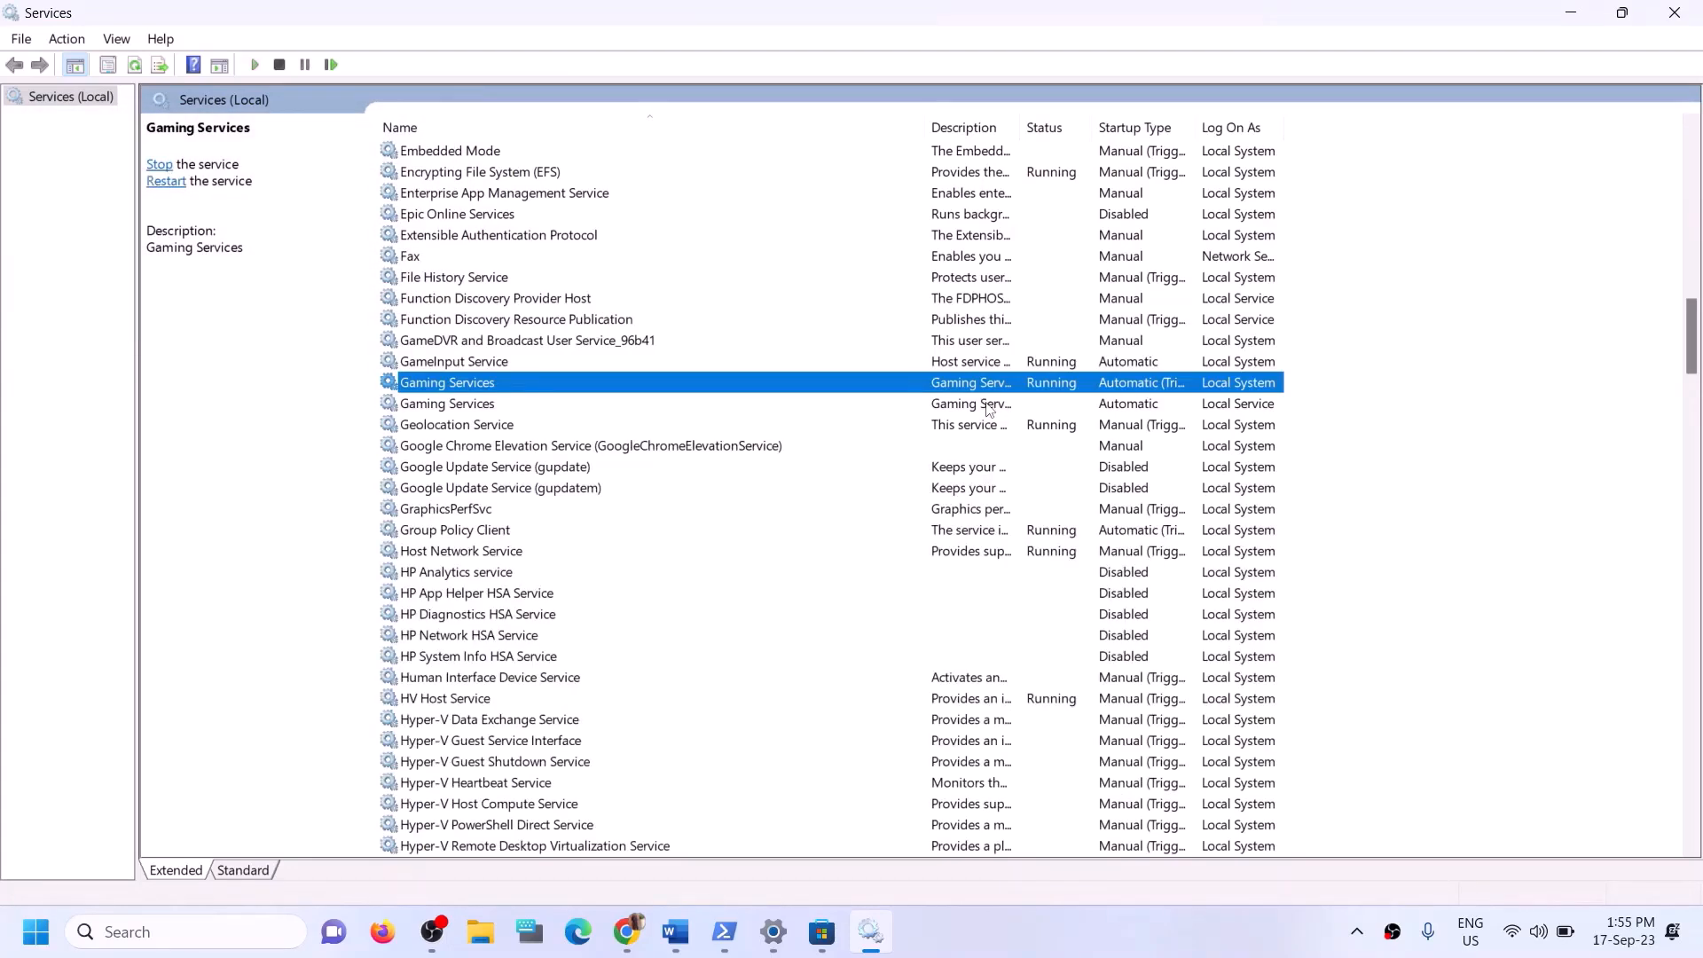
click(983, 406)
right_click(983, 410)
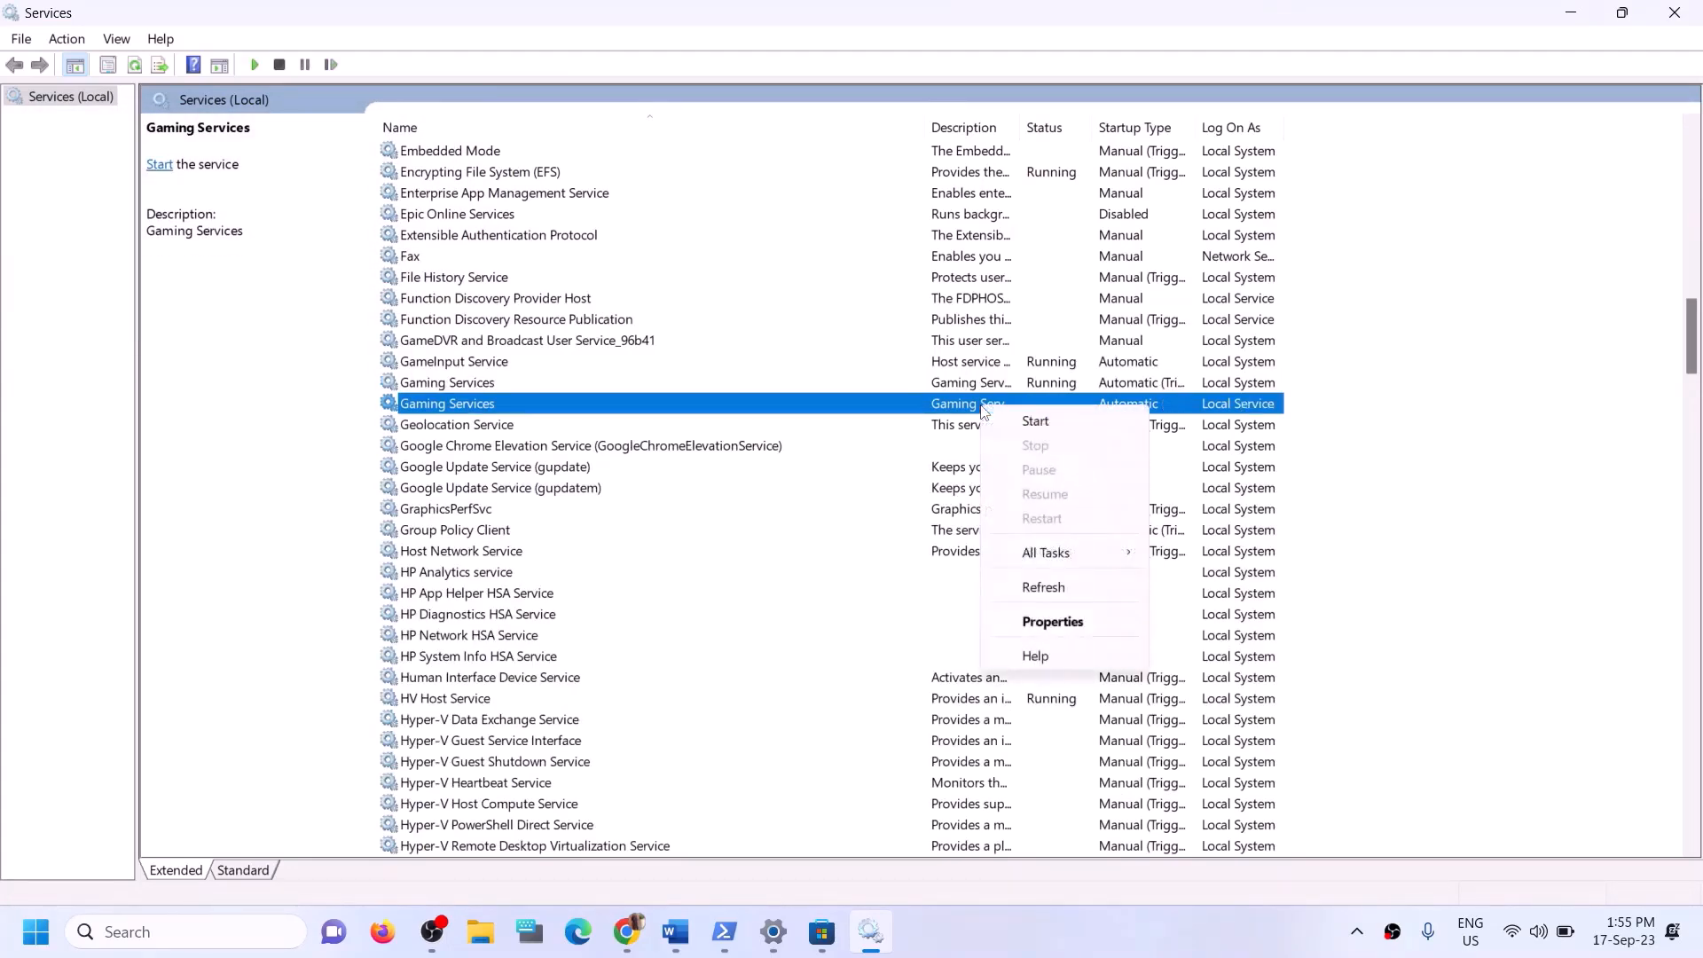
click(1038, 421)
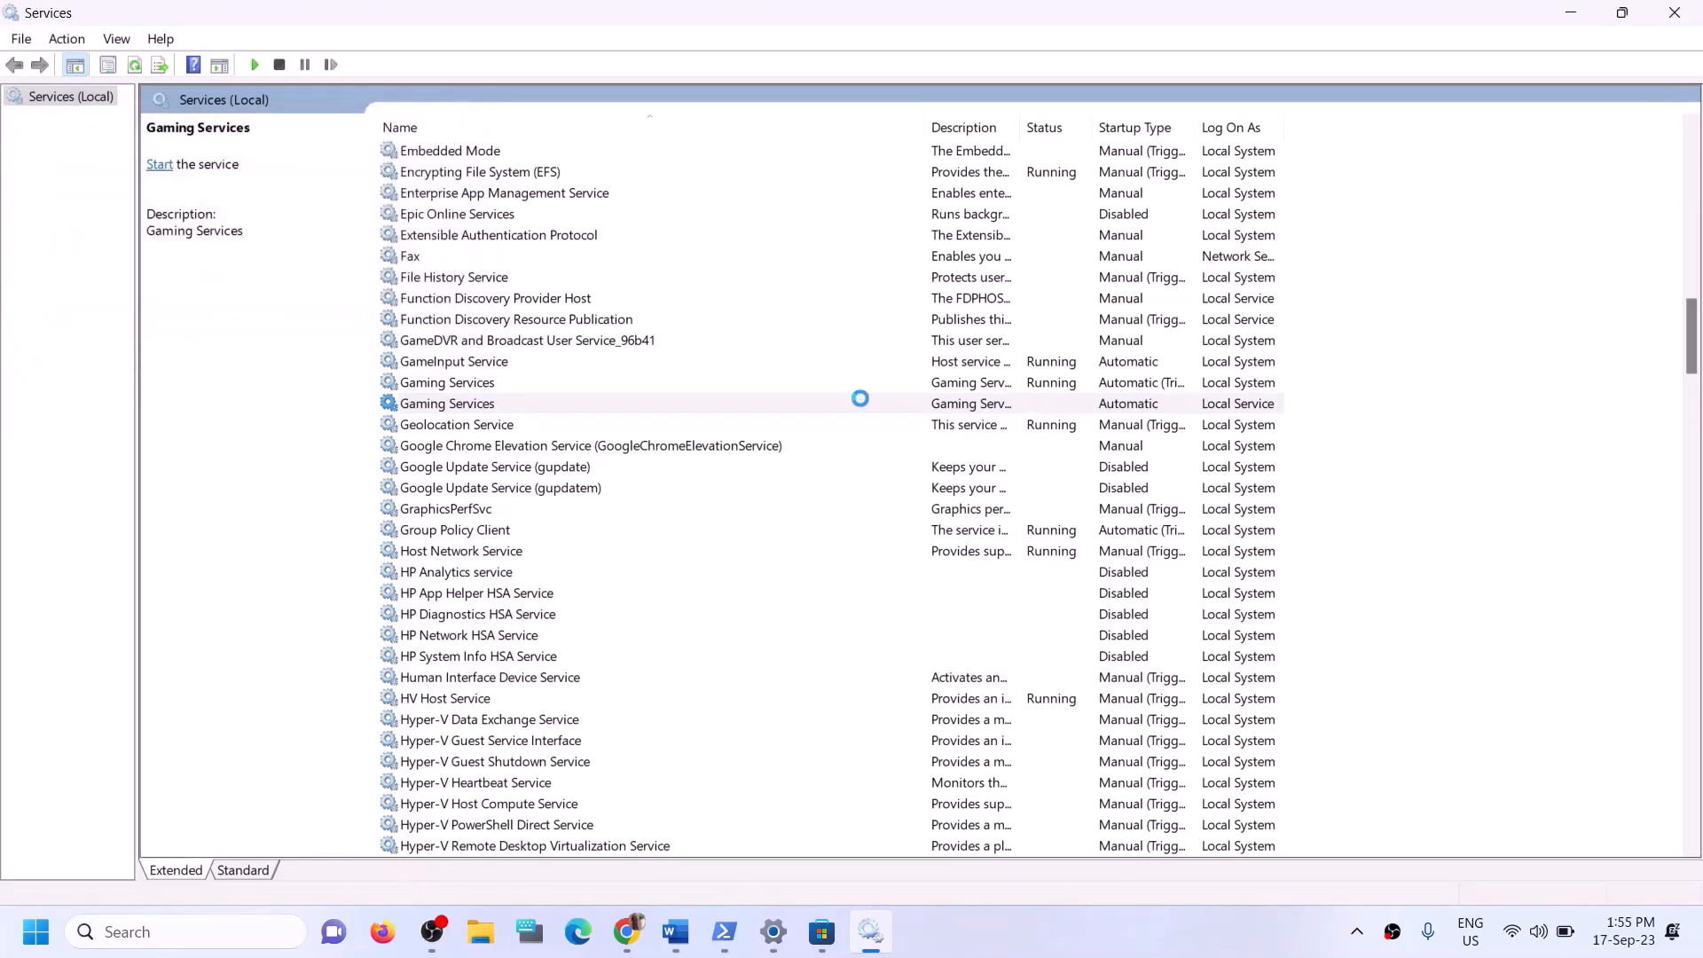
Find the Microsoft Store Install Service, set its startup type to Automatic and apply the setting.
click(589, 384)
key(m)
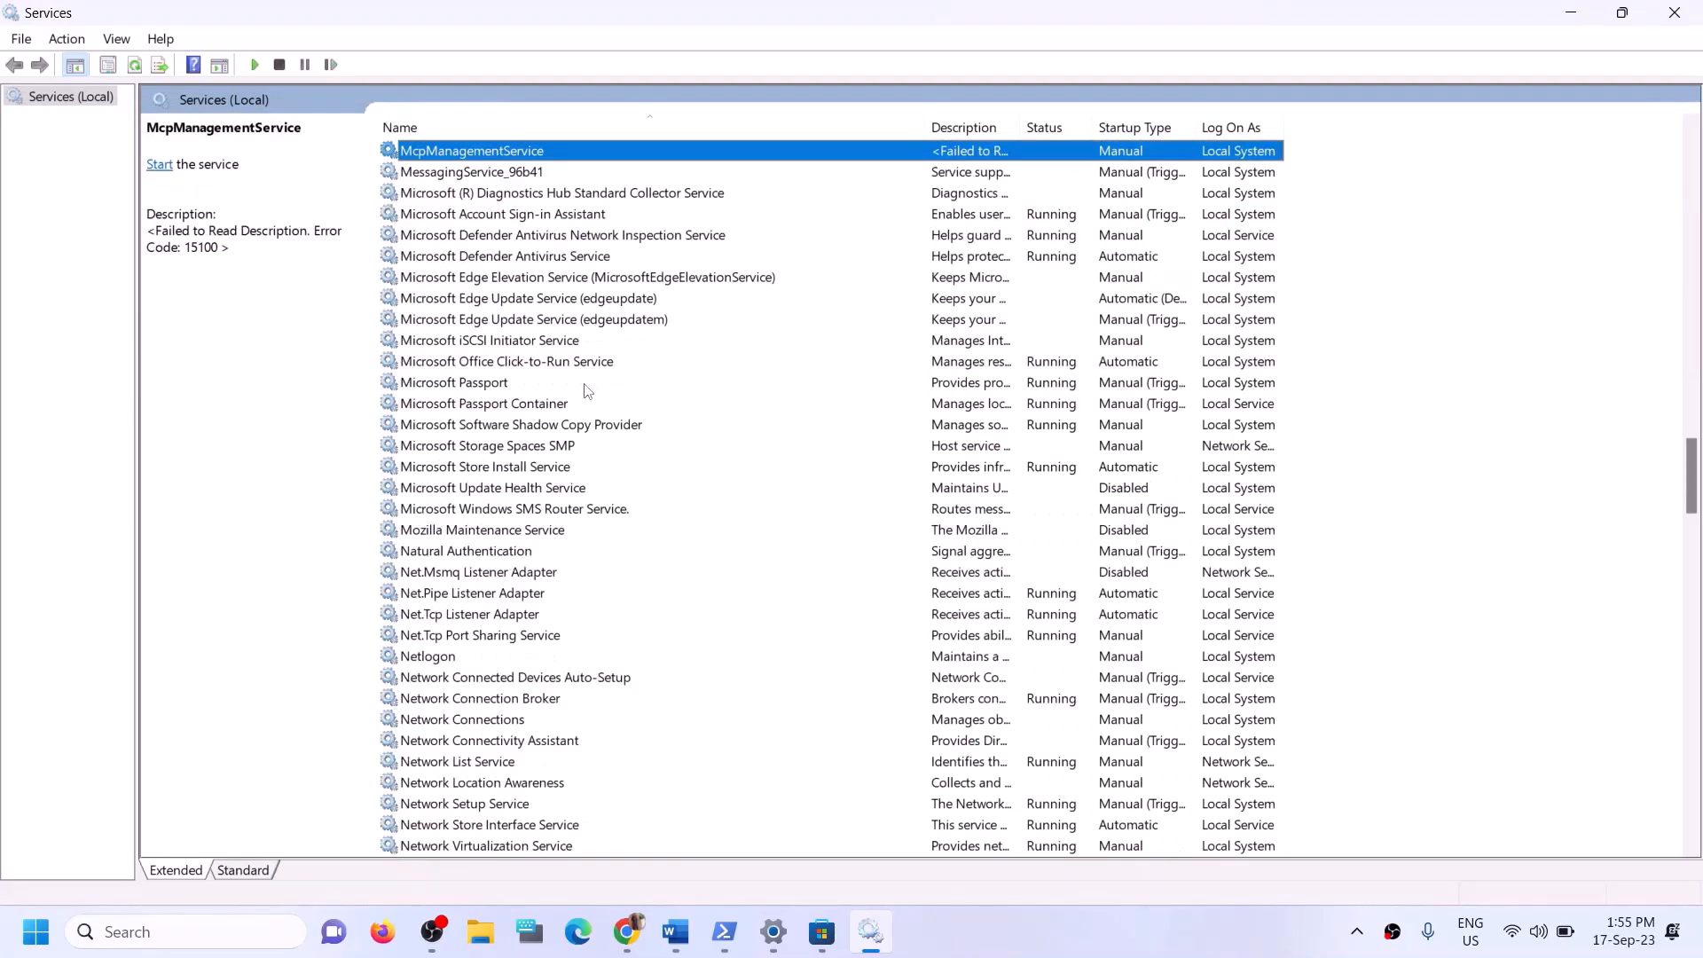
click(690, 470)
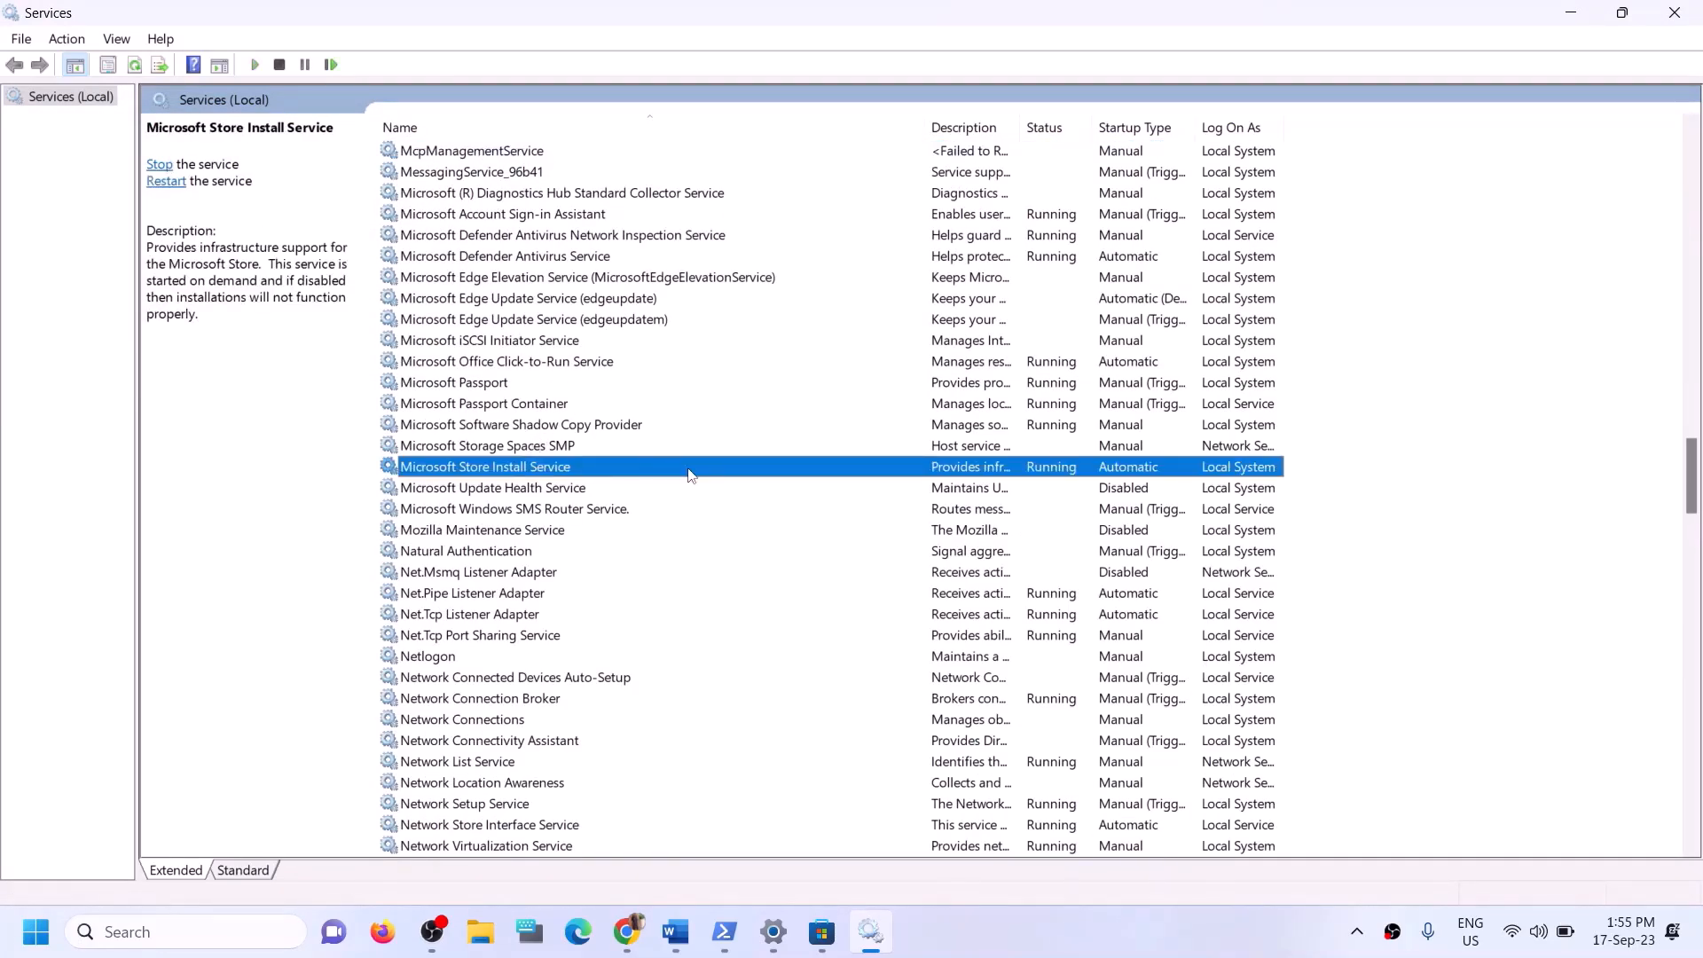
double_click(690, 470)
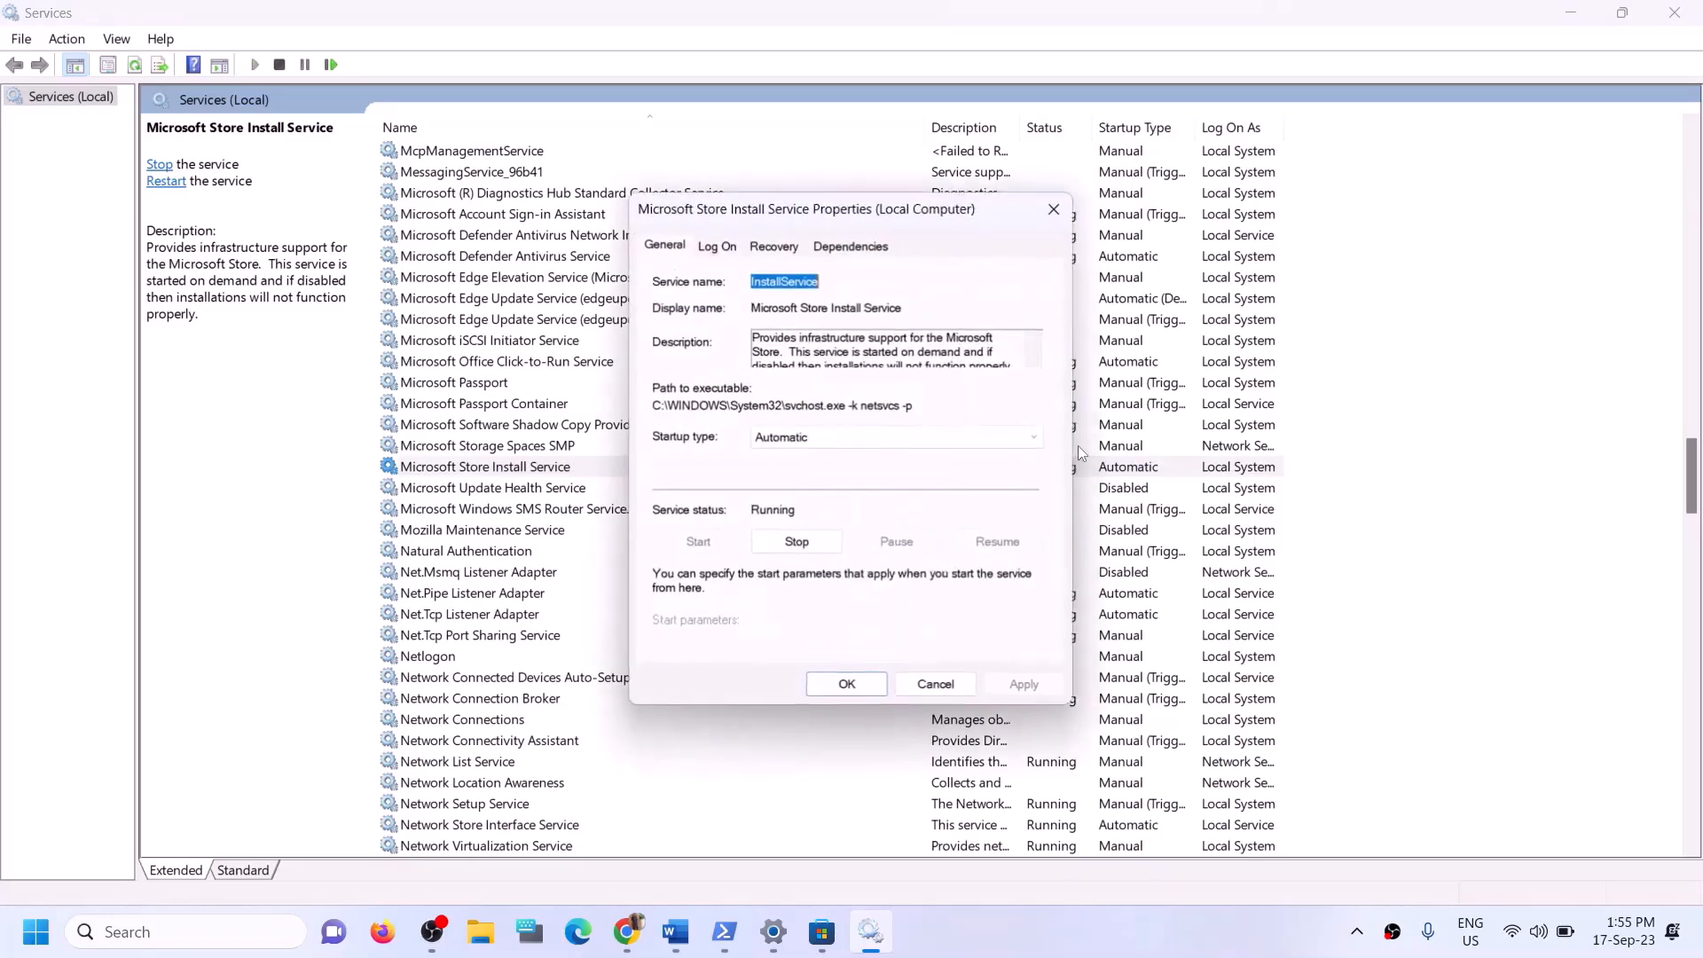
click(824, 438)
click(813, 474)
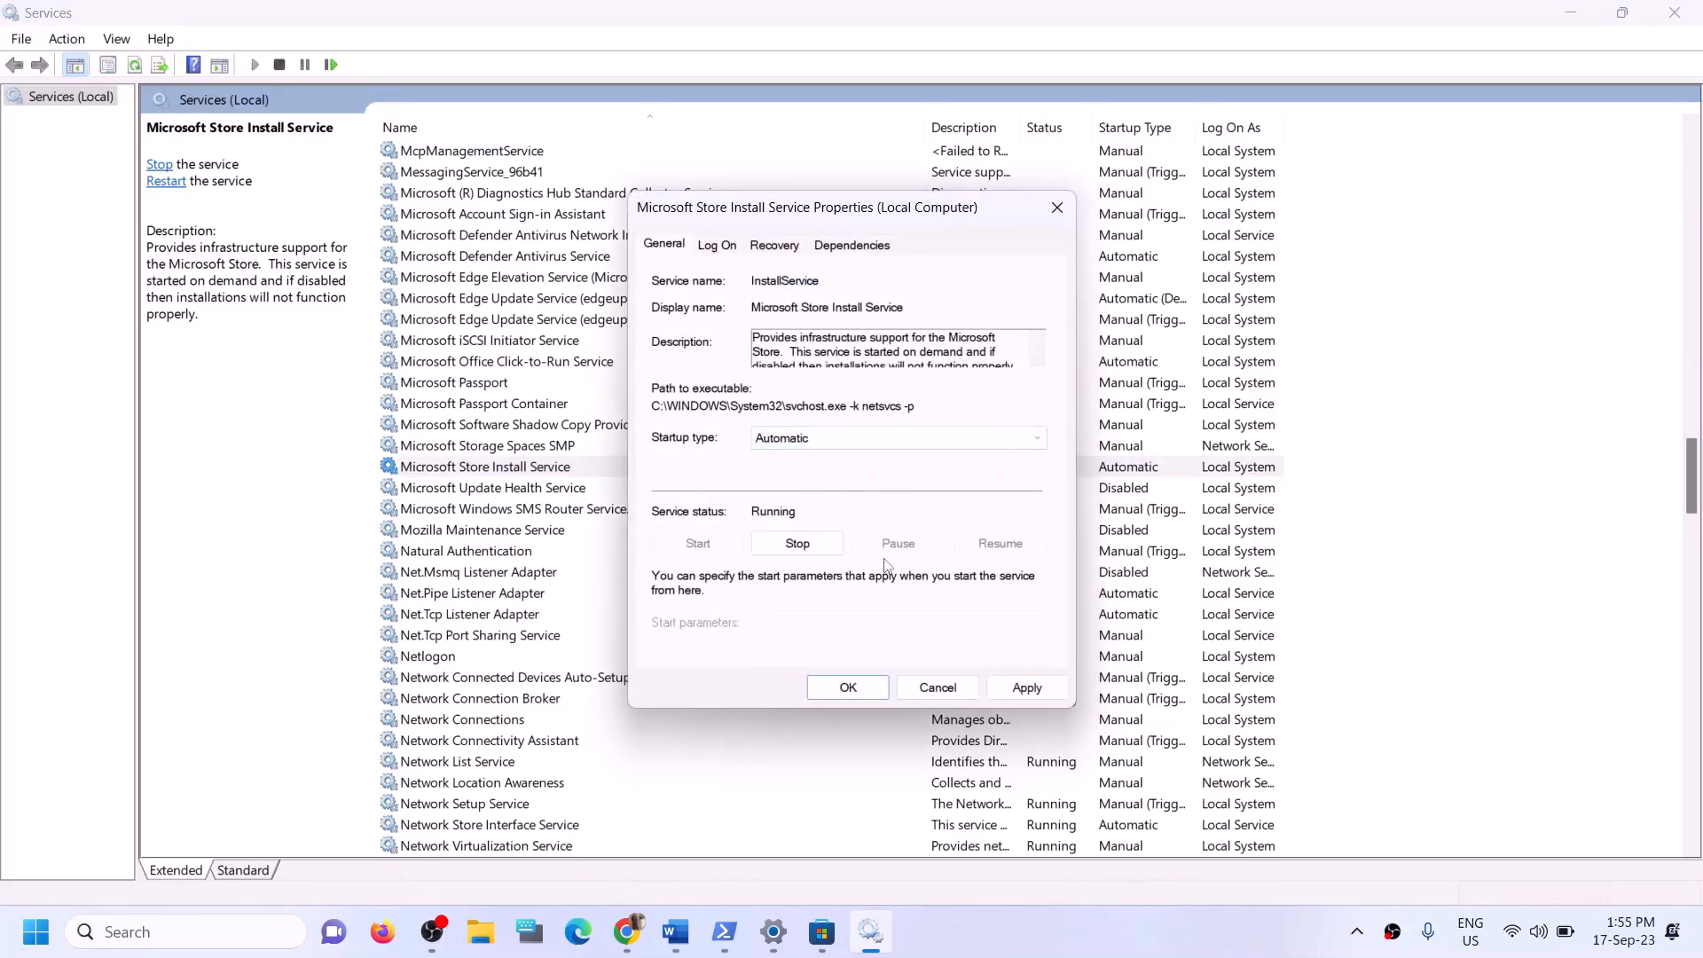
click(1025, 688)
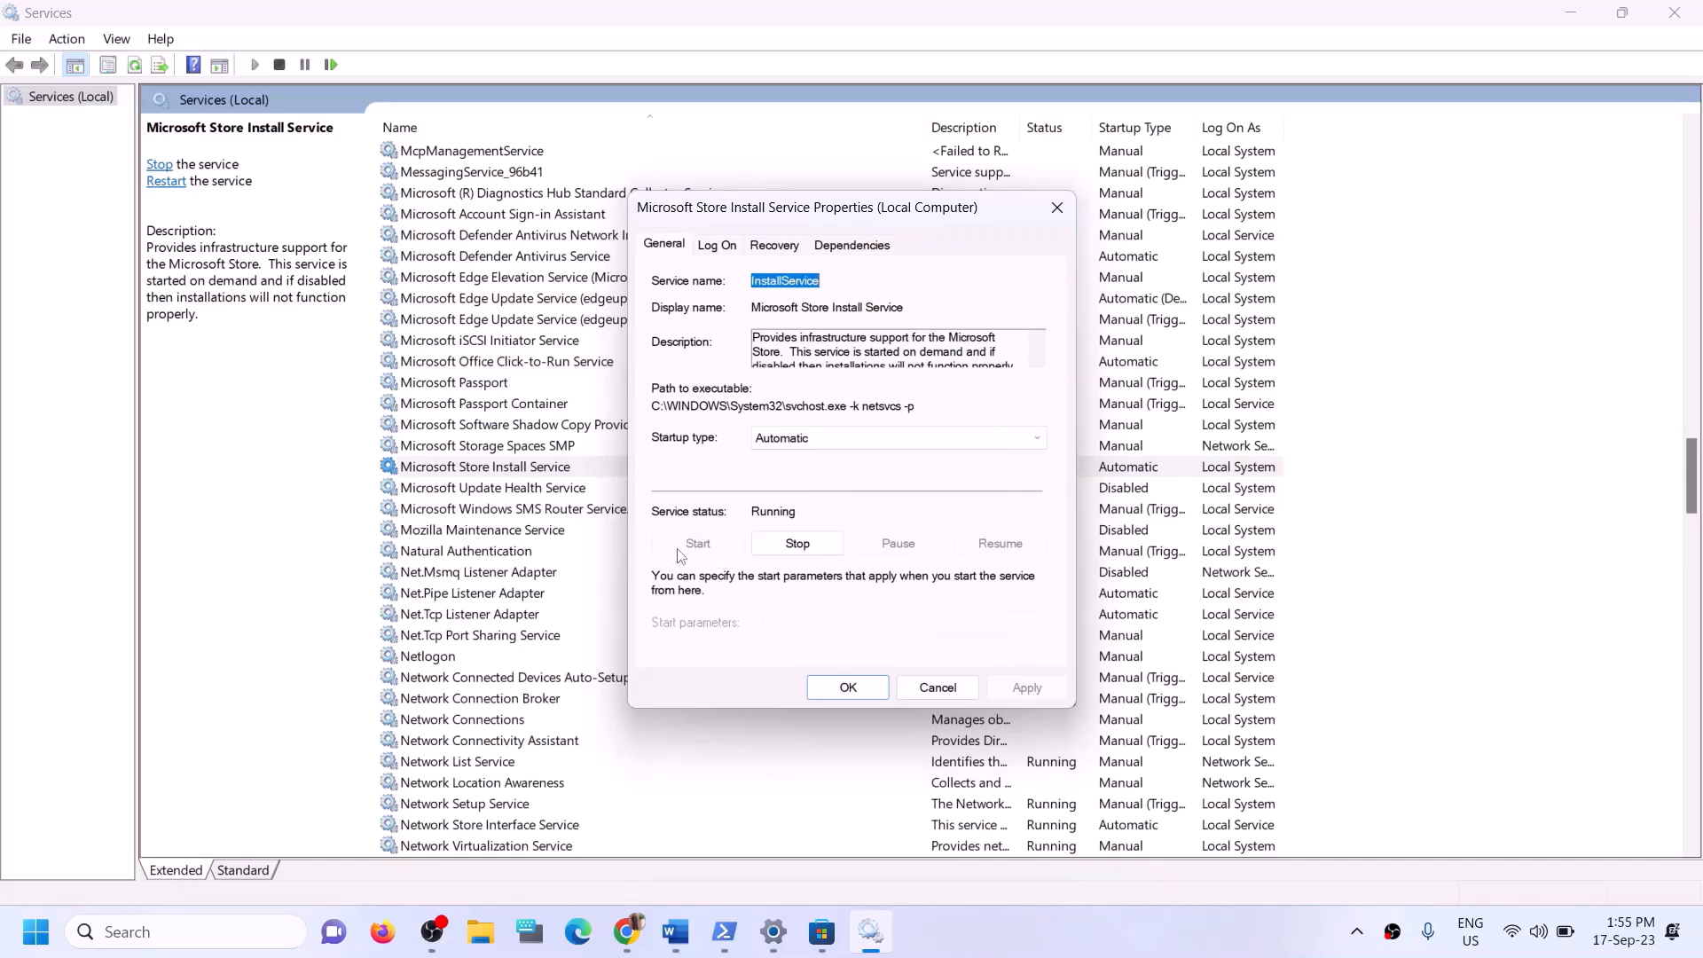
click(848, 688)
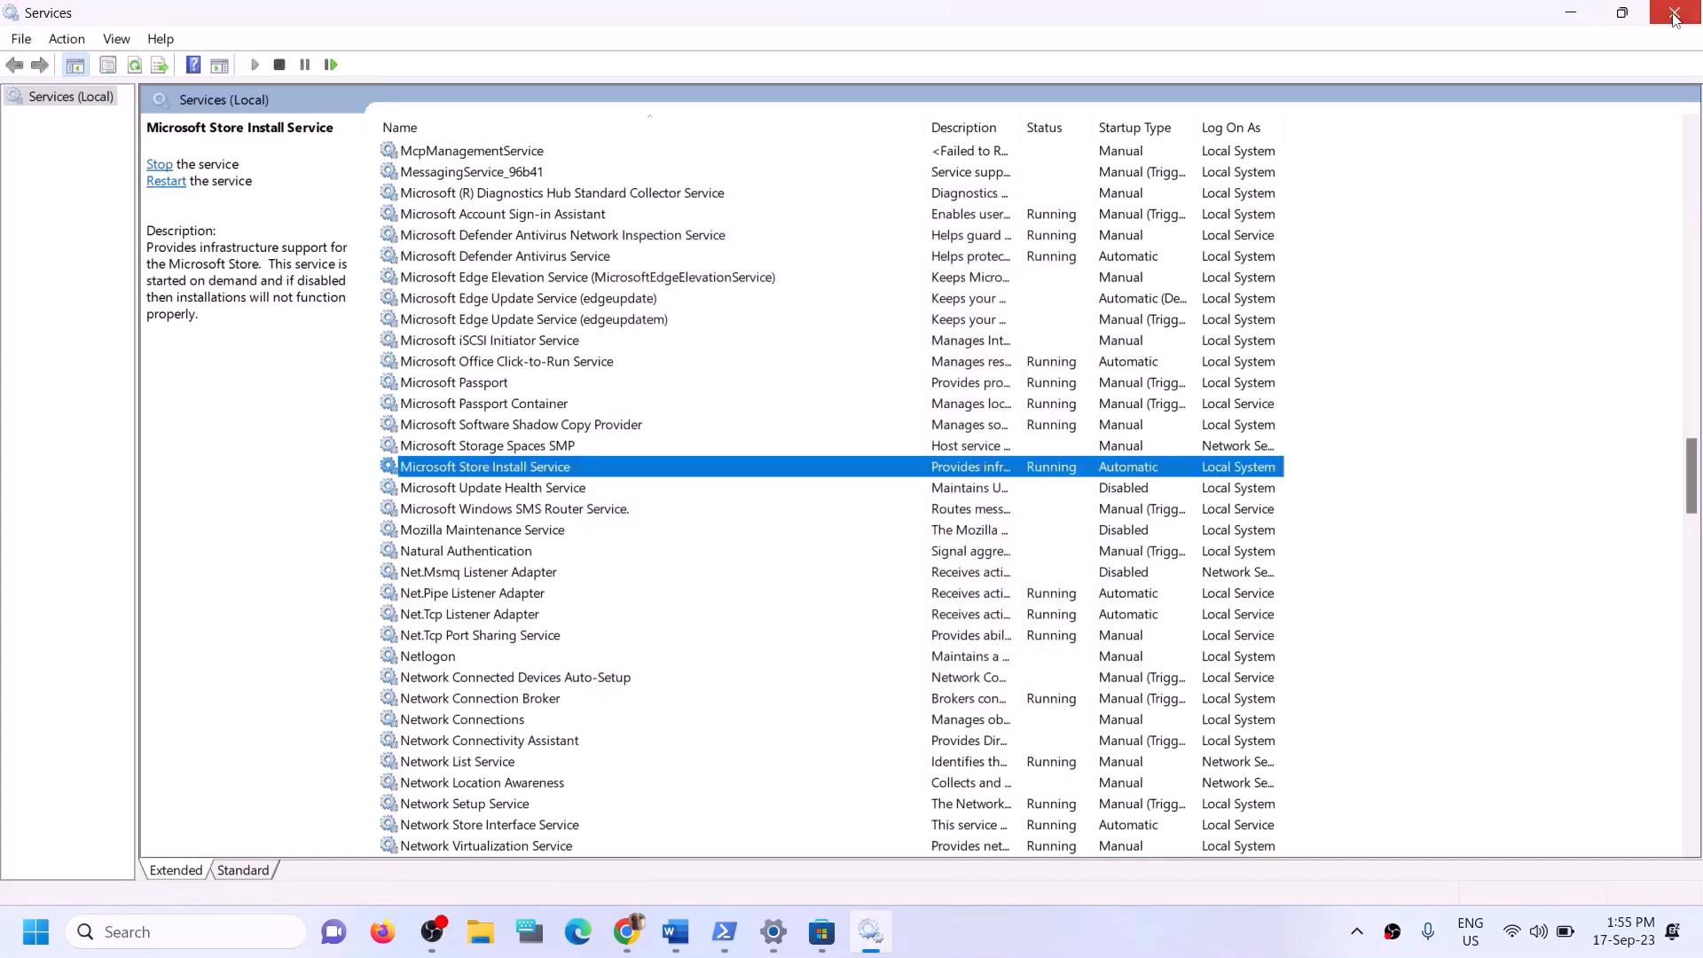
Close Services, return to the Word notes and highlight "Update Windows" in the Step 9 heading.
click(1674, 15)
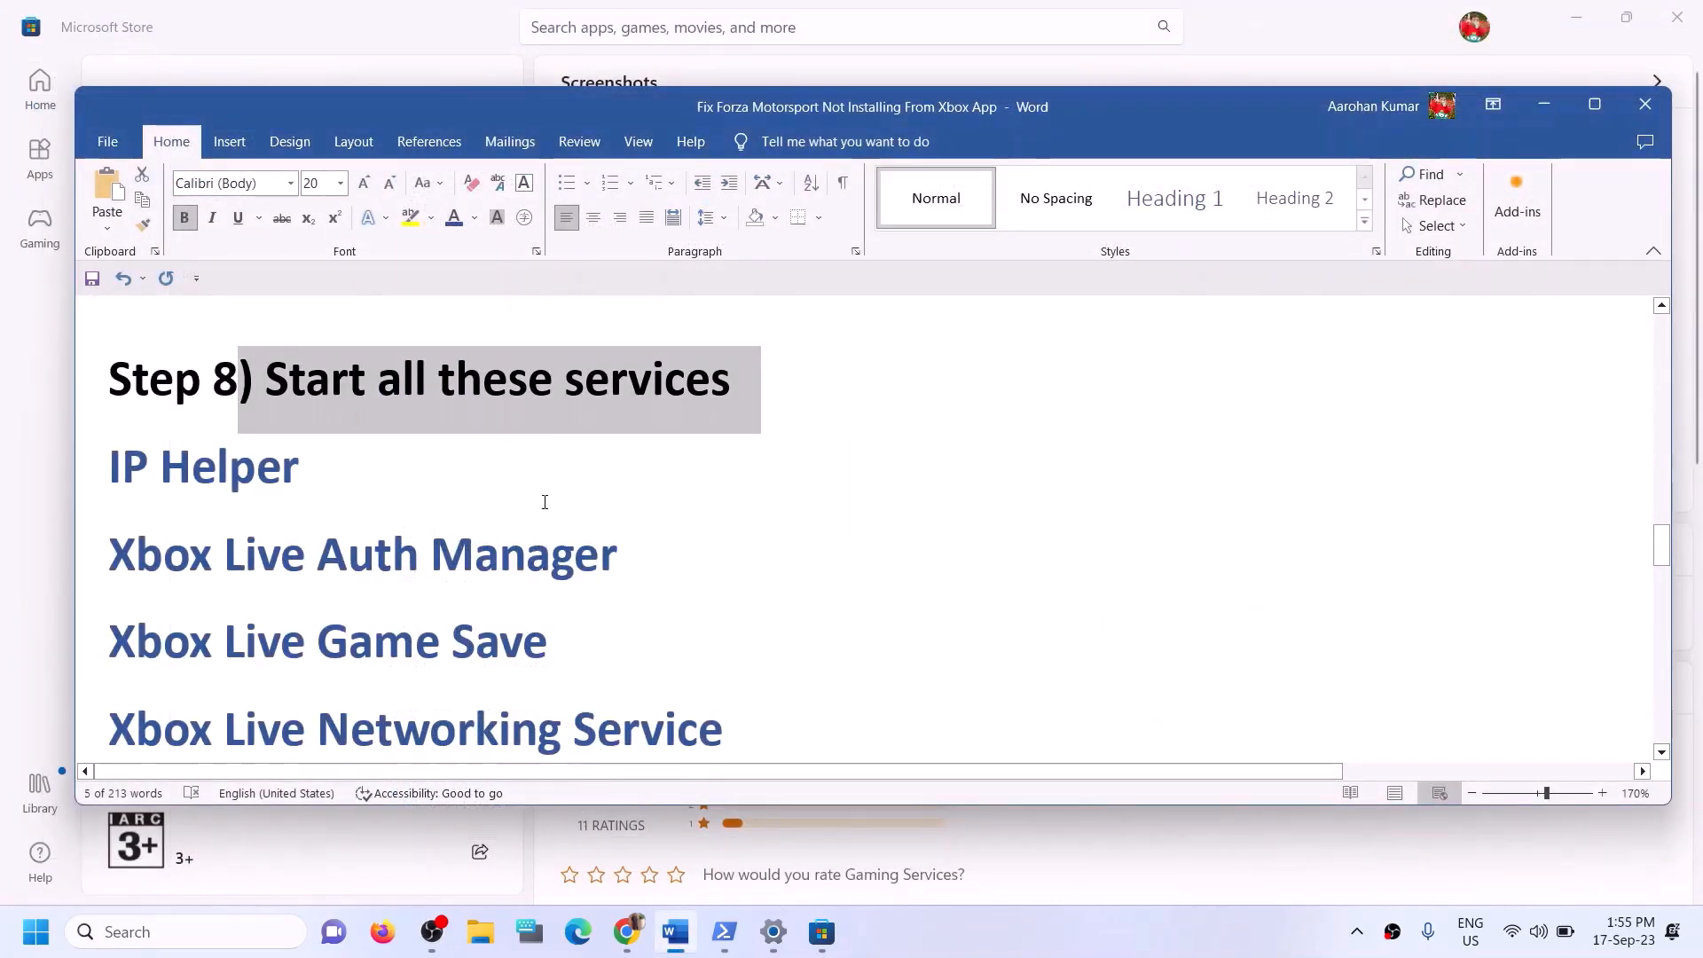
scroll(541, 502, down, 7)
scroll(555, 499, up, 1)
drag(324, 625, 774, 621)
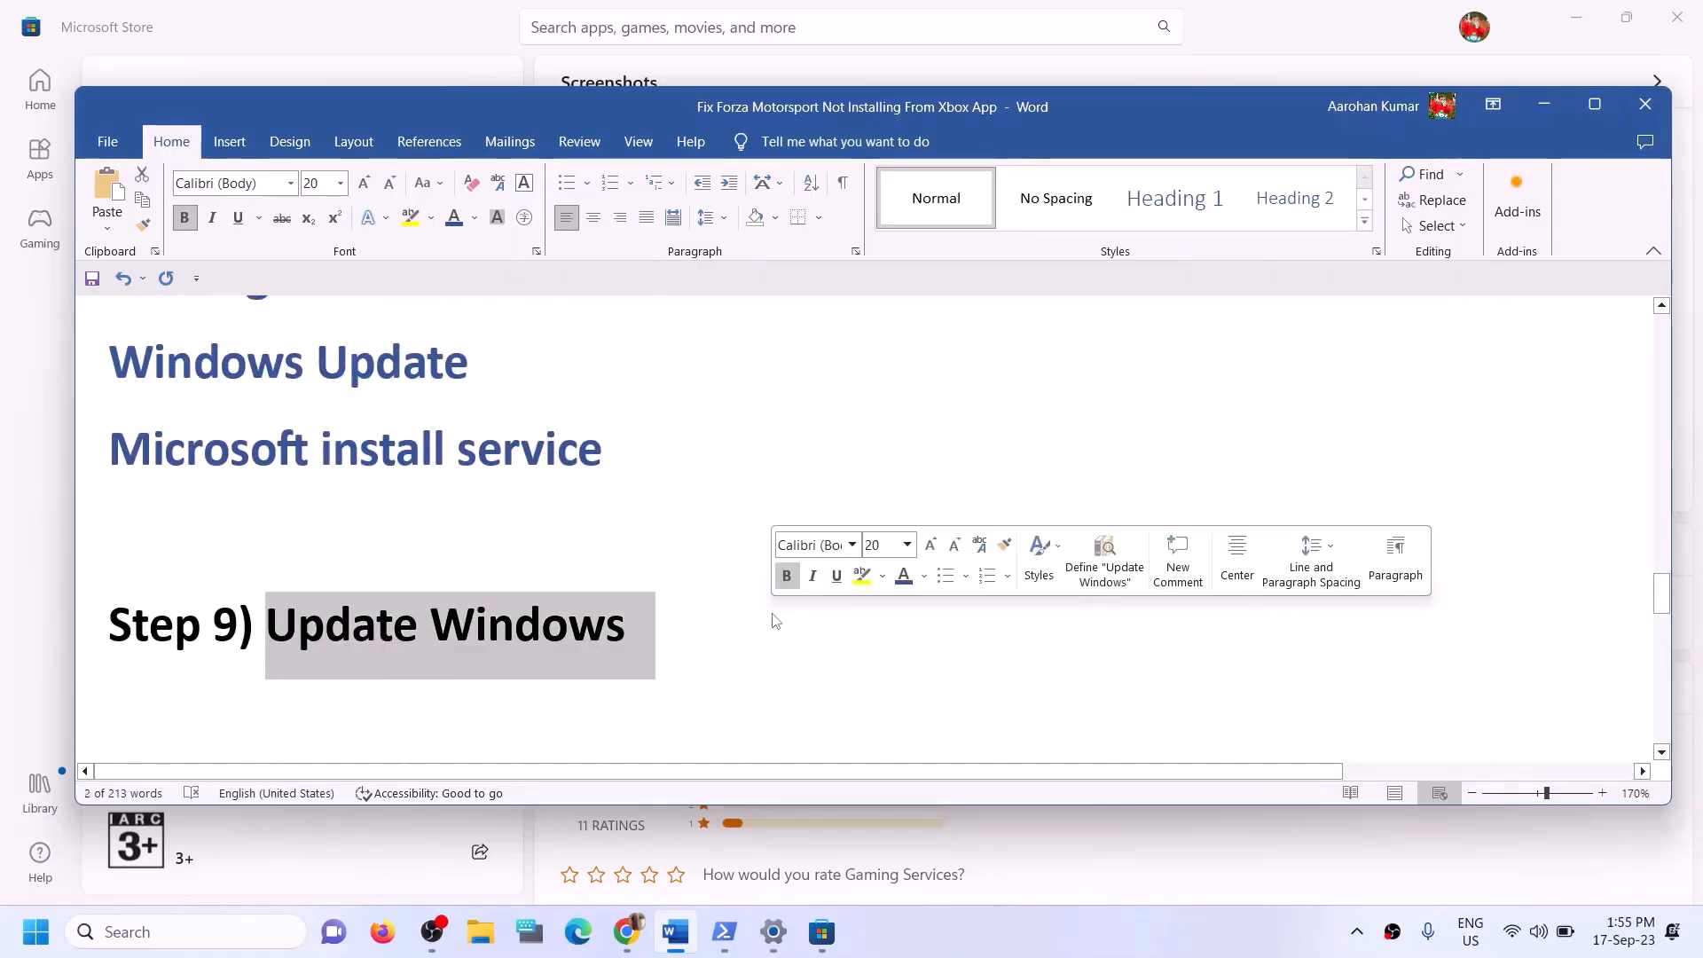
Switch to Settings, check for Windows updates on the Windows Update page, and close Settings.
key(alt+Tab)
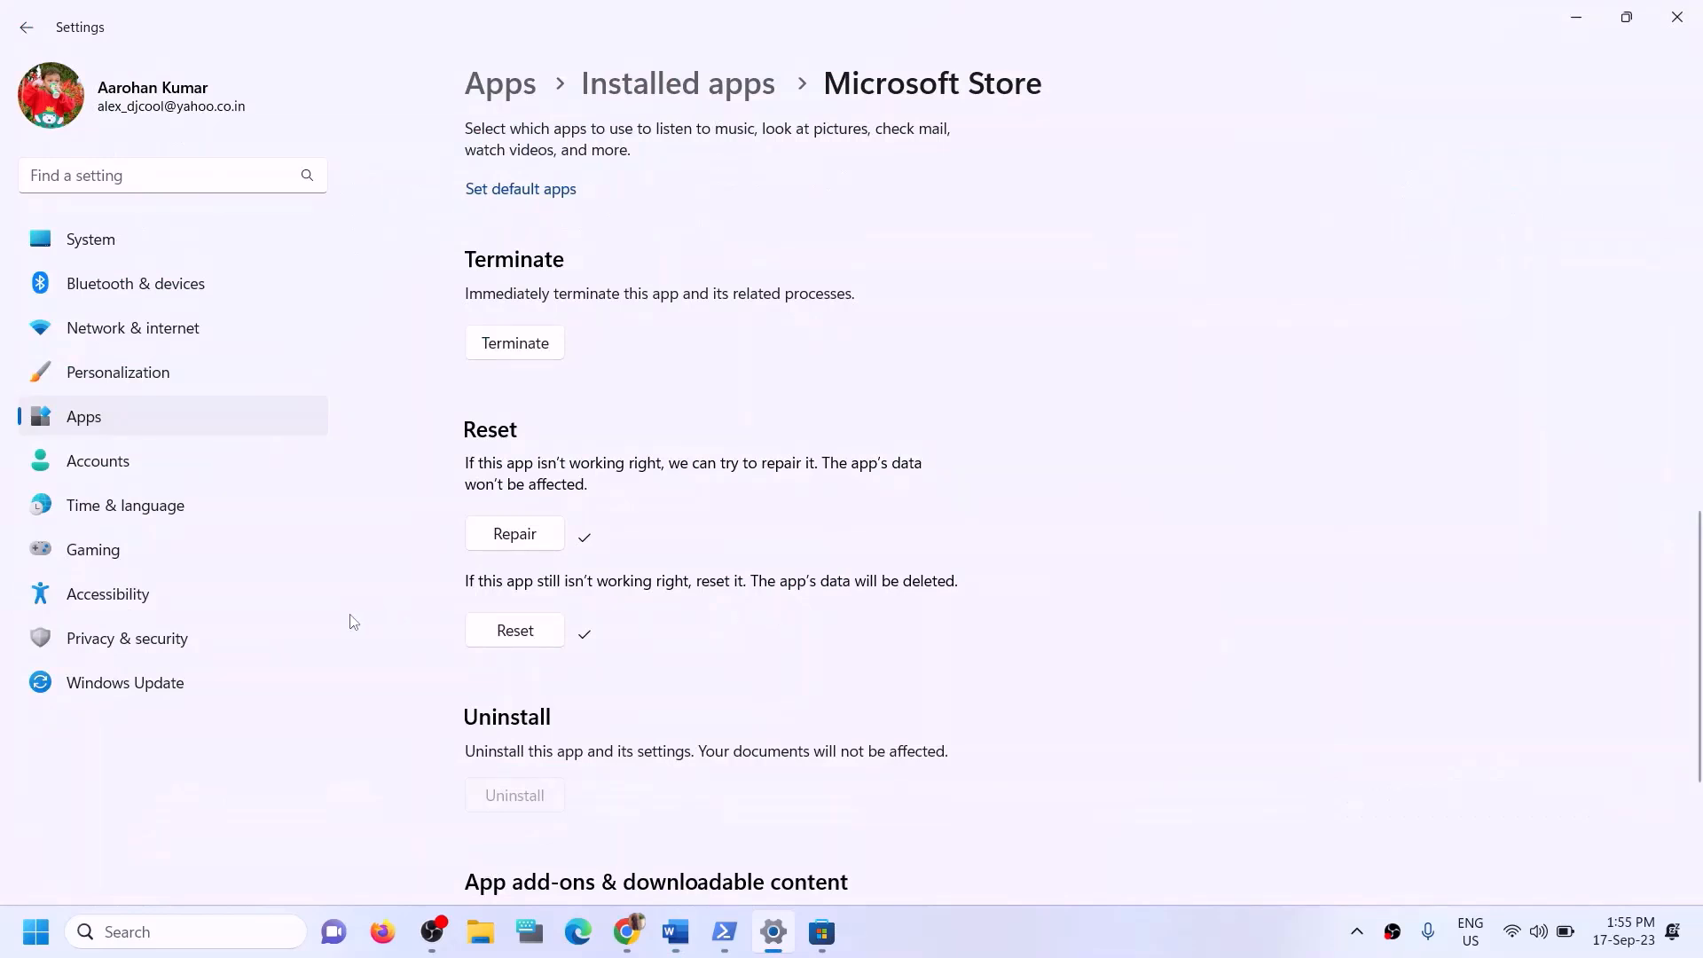
click(142, 682)
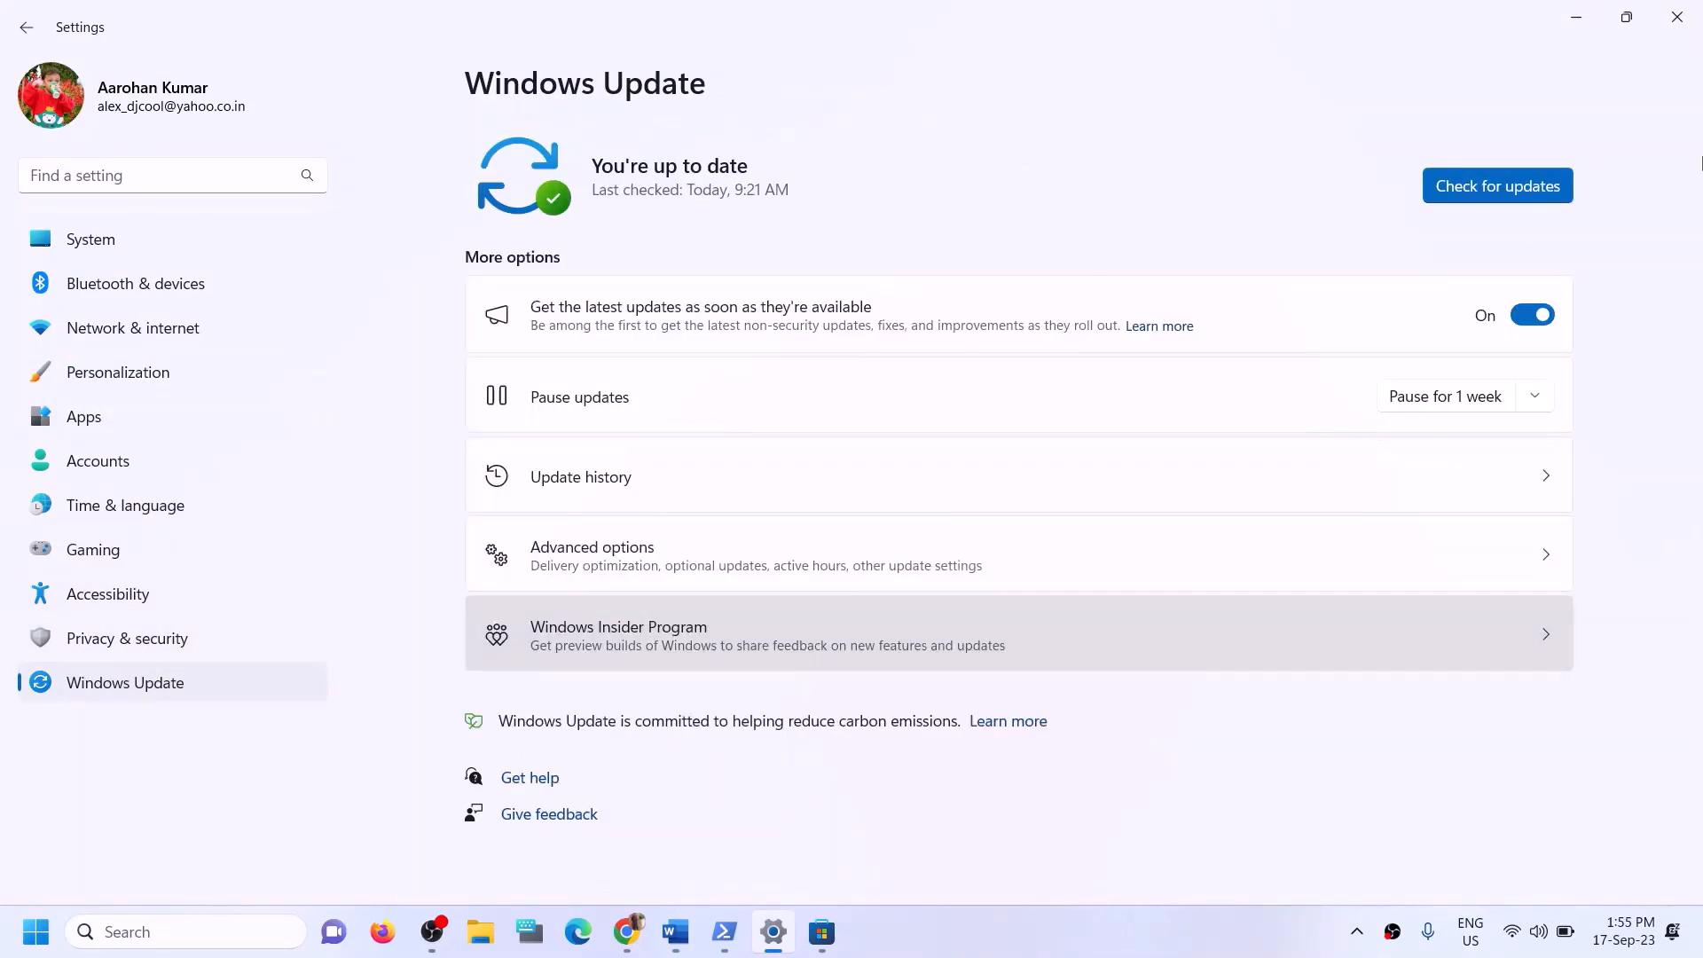
click(1502, 184)
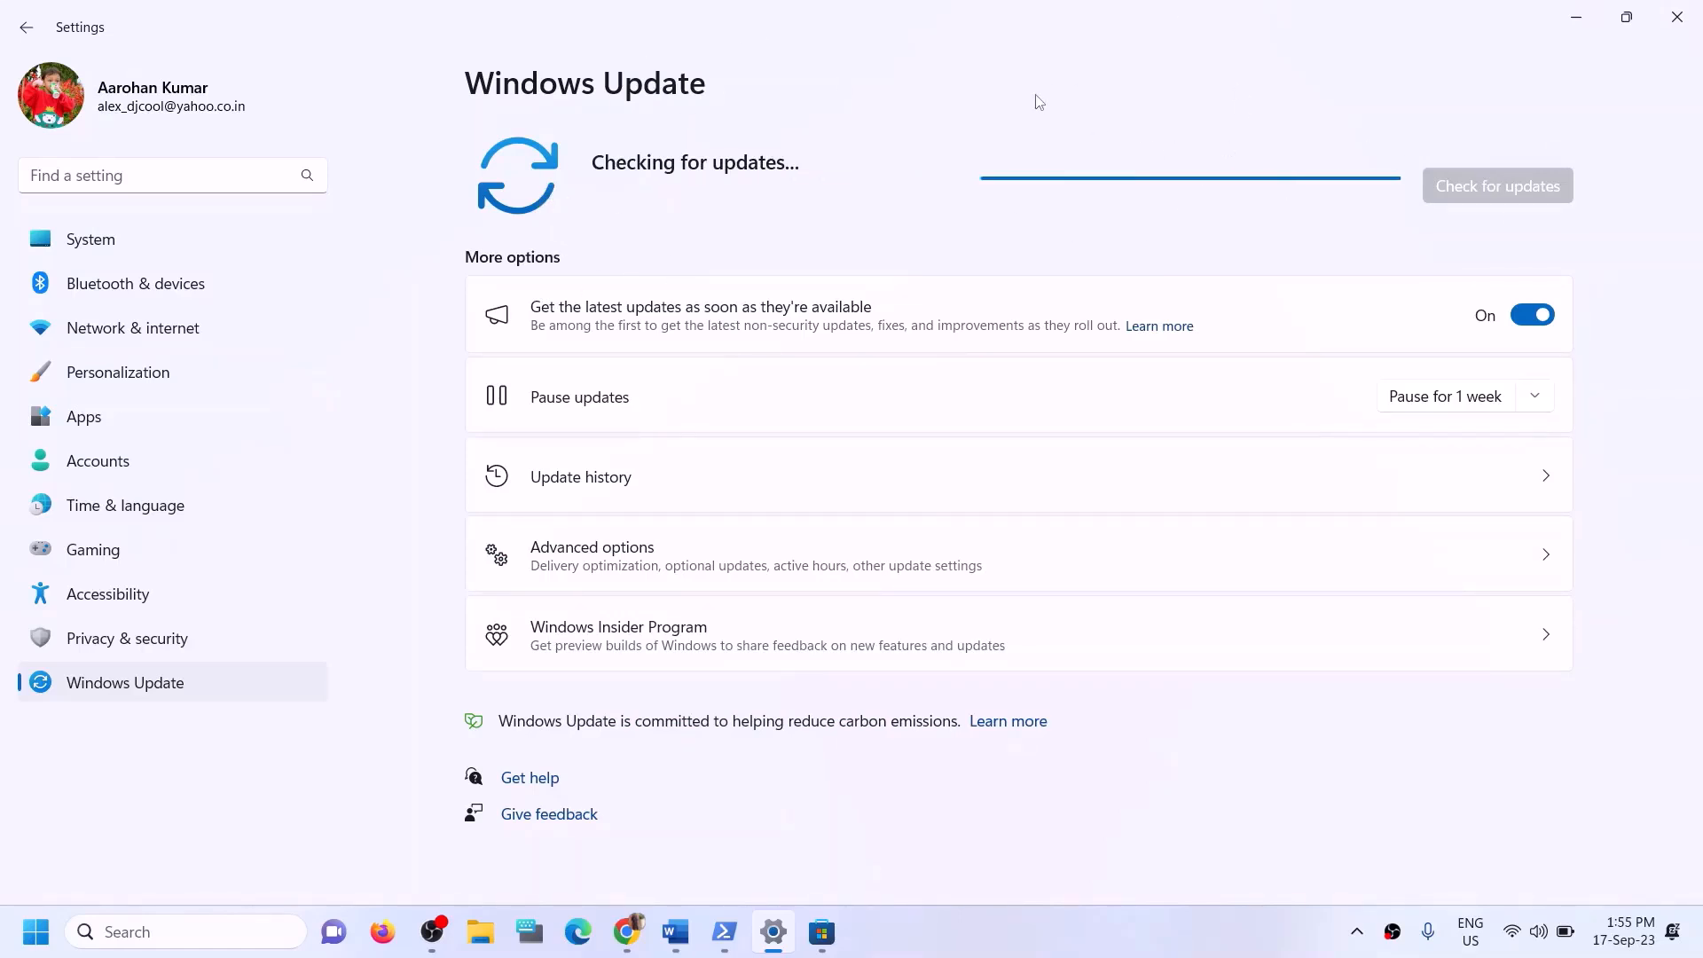
click(1676, 18)
Copy WSRESET from the Step 10 heading in the Word notes, find it through Windows search and run it.
scroll(684, 620, down, 5)
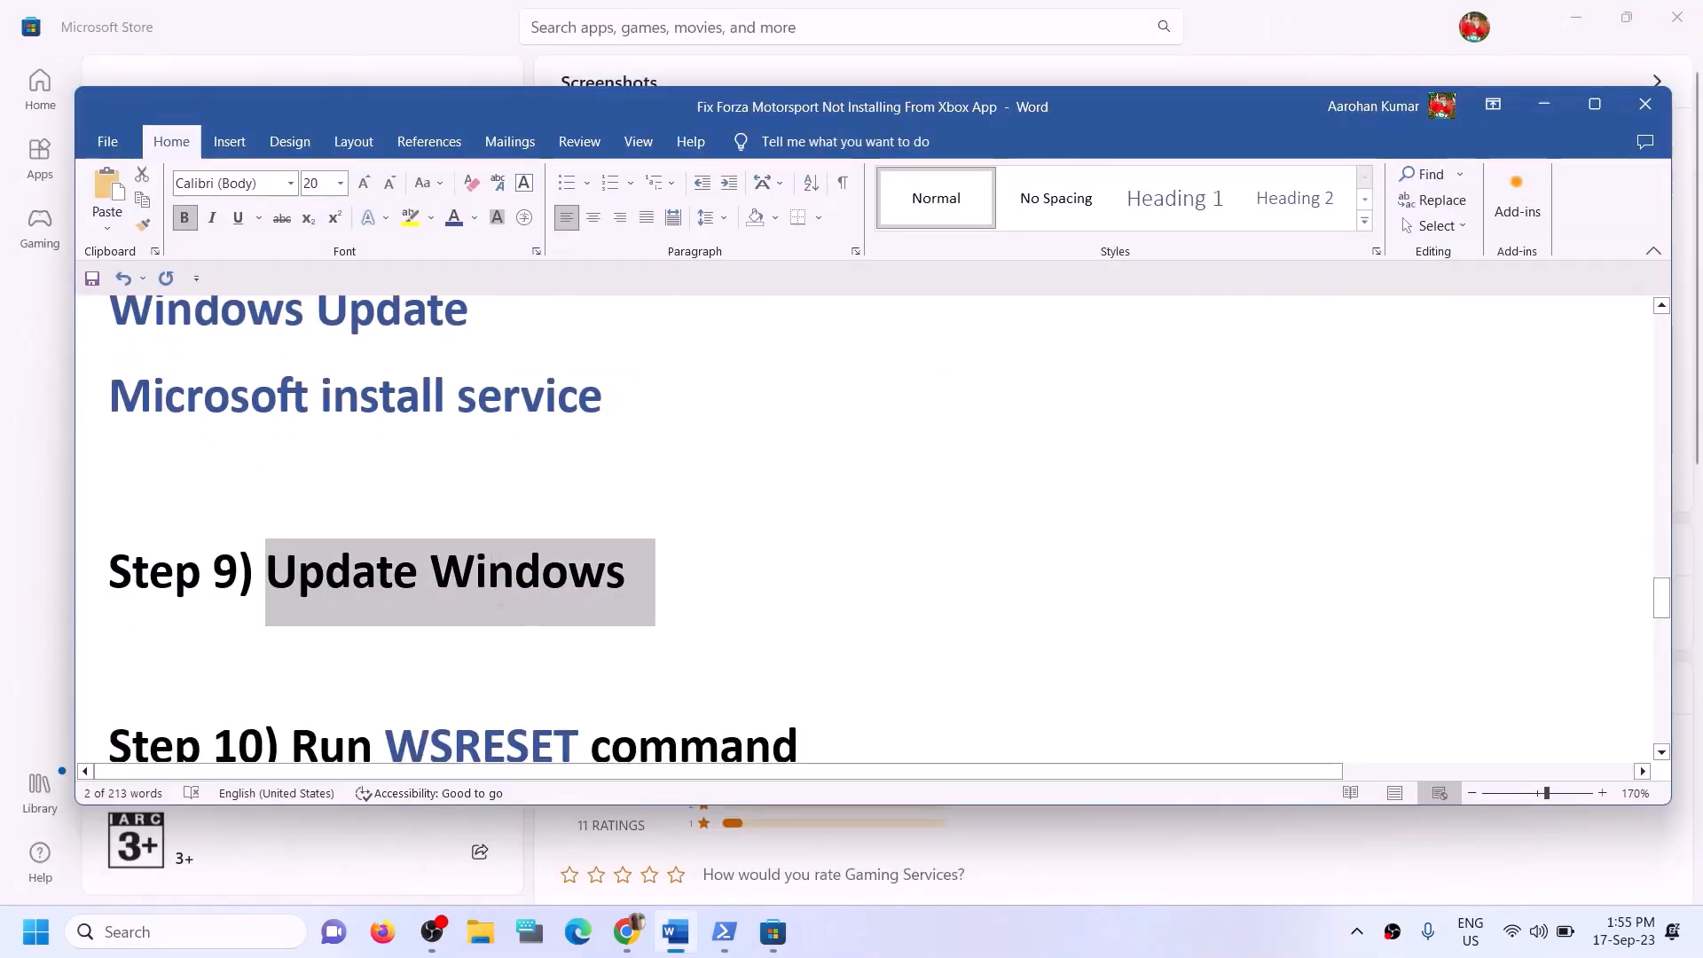
scroll(489, 536, up, 1)
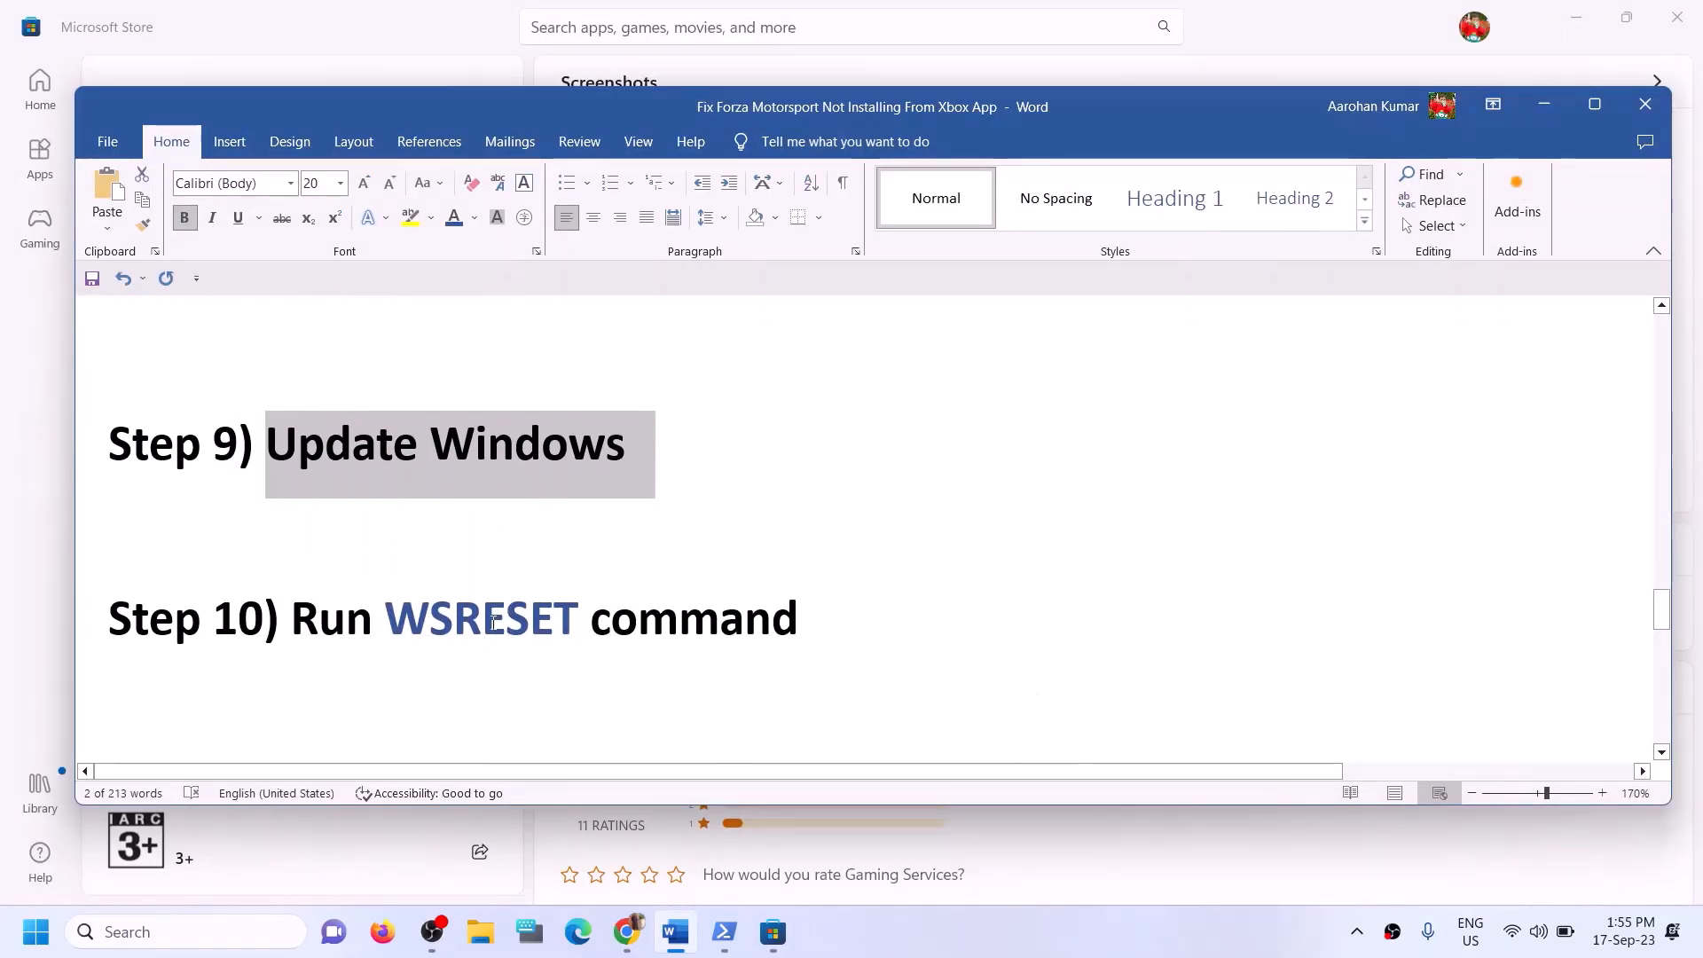
double_click(493, 621)
key(ctrl+c)
click(227, 936)
key(ctrl+v)
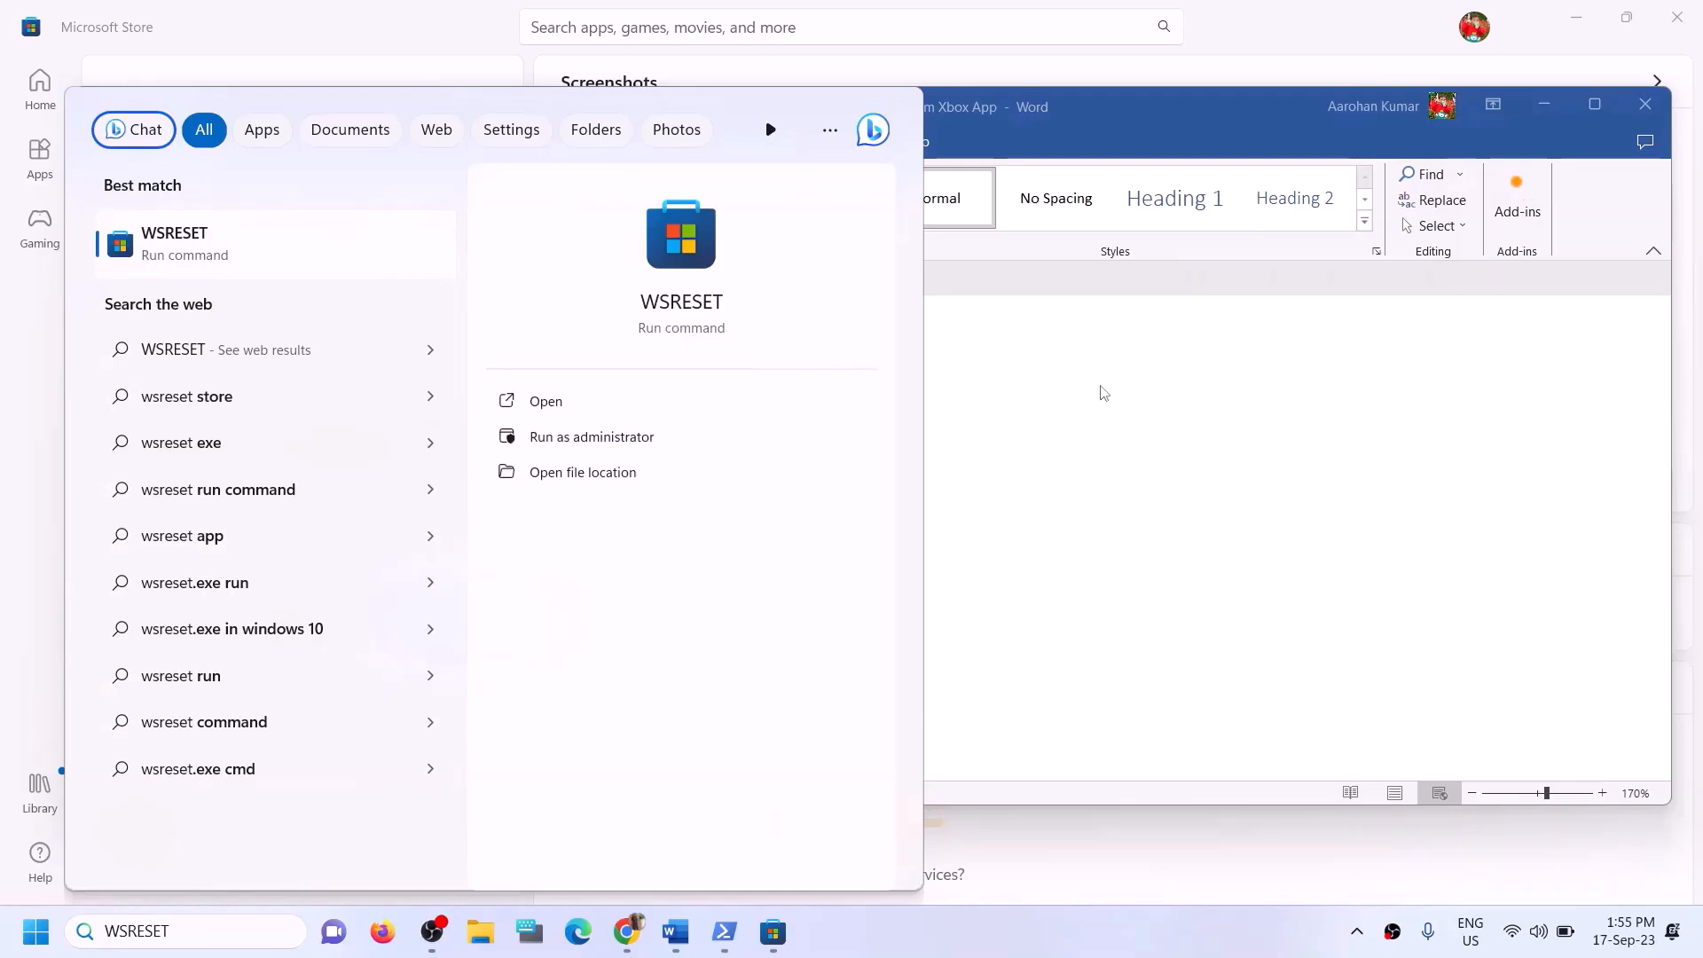
key(Return)
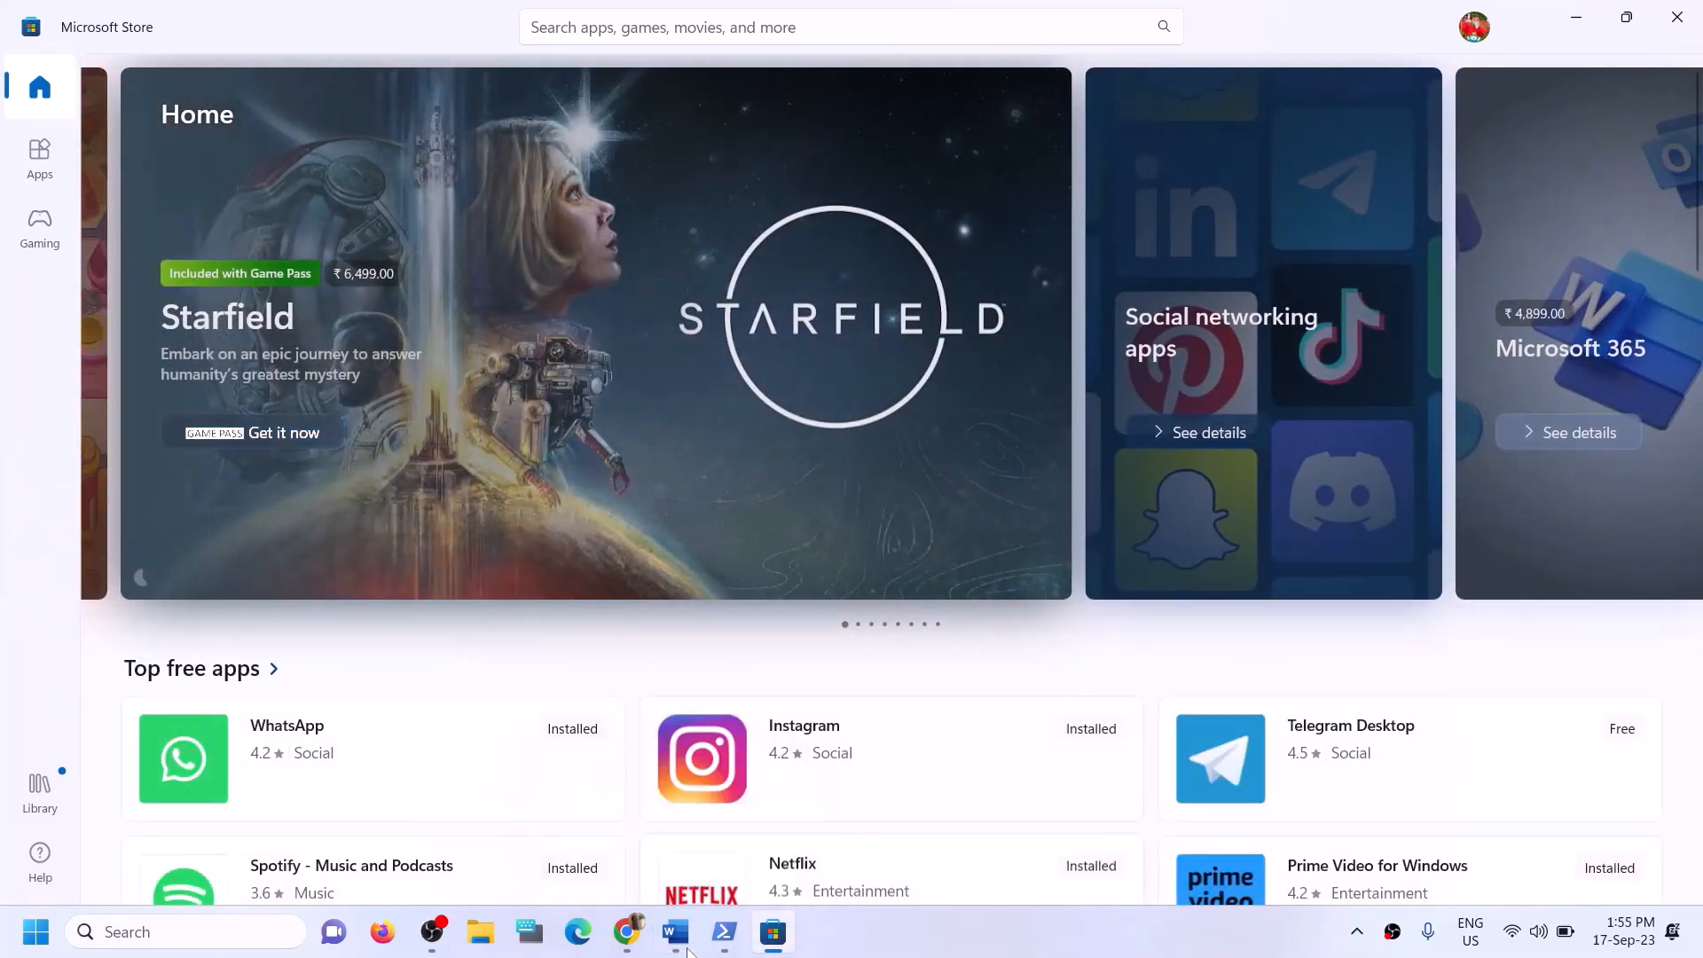
Return to the Word notes and review Step 11, highlighting "Xbox App/Store" in its heading.
click(686, 948)
scroll(484, 642, down, 3)
scroll(483, 641, down, 1)
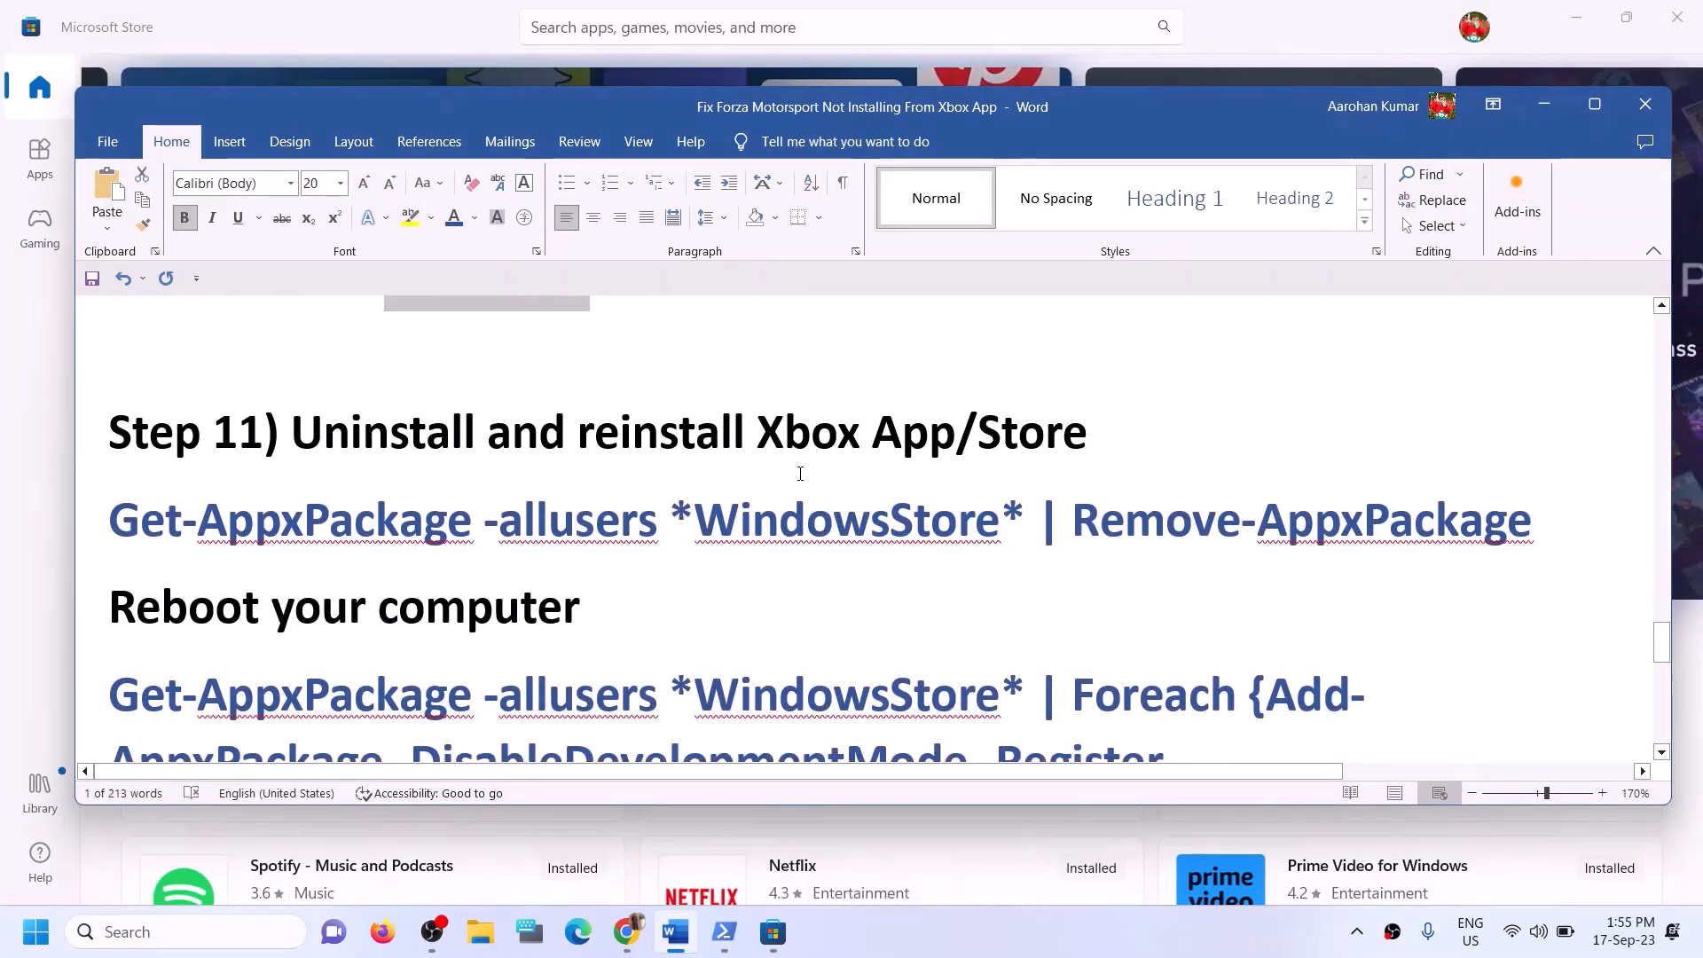
drag(737, 436, 1100, 437)
click(201, 550)
scroll(790, 563, down, 1)
scroll(790, 563, up, 1)
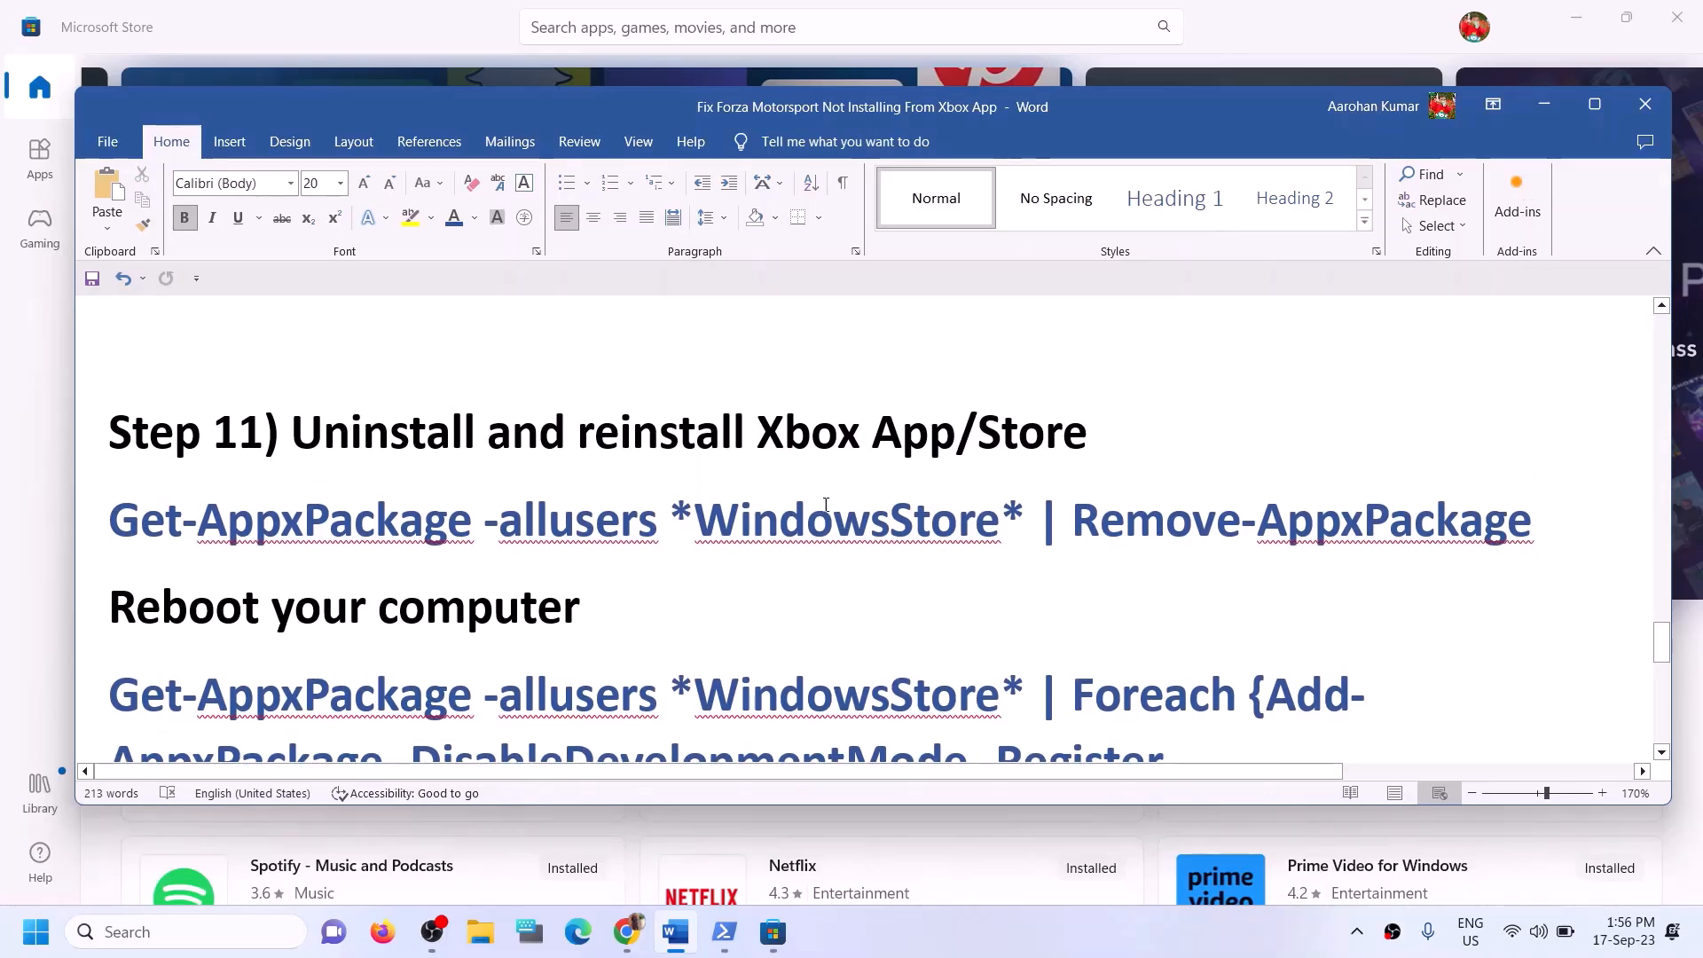
Find the Xbox app by searching Windows for "xbox", uninstall it and return to the Word notes.
click(175, 933)
text(xbox)
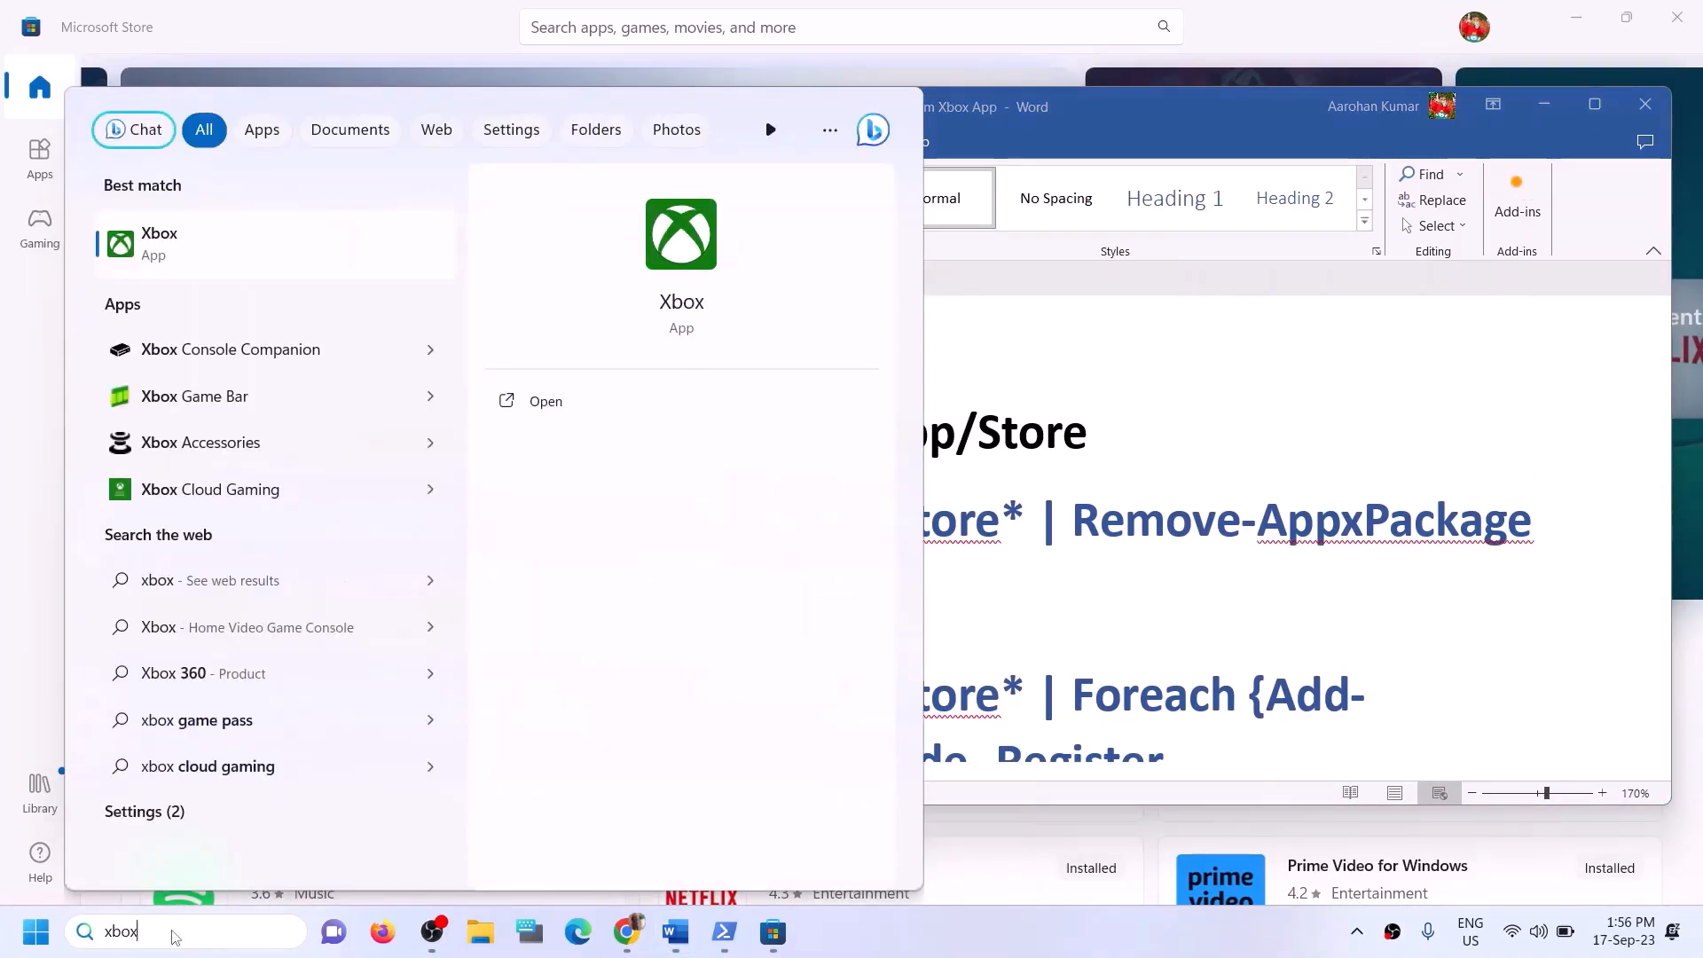
right_click(209, 271)
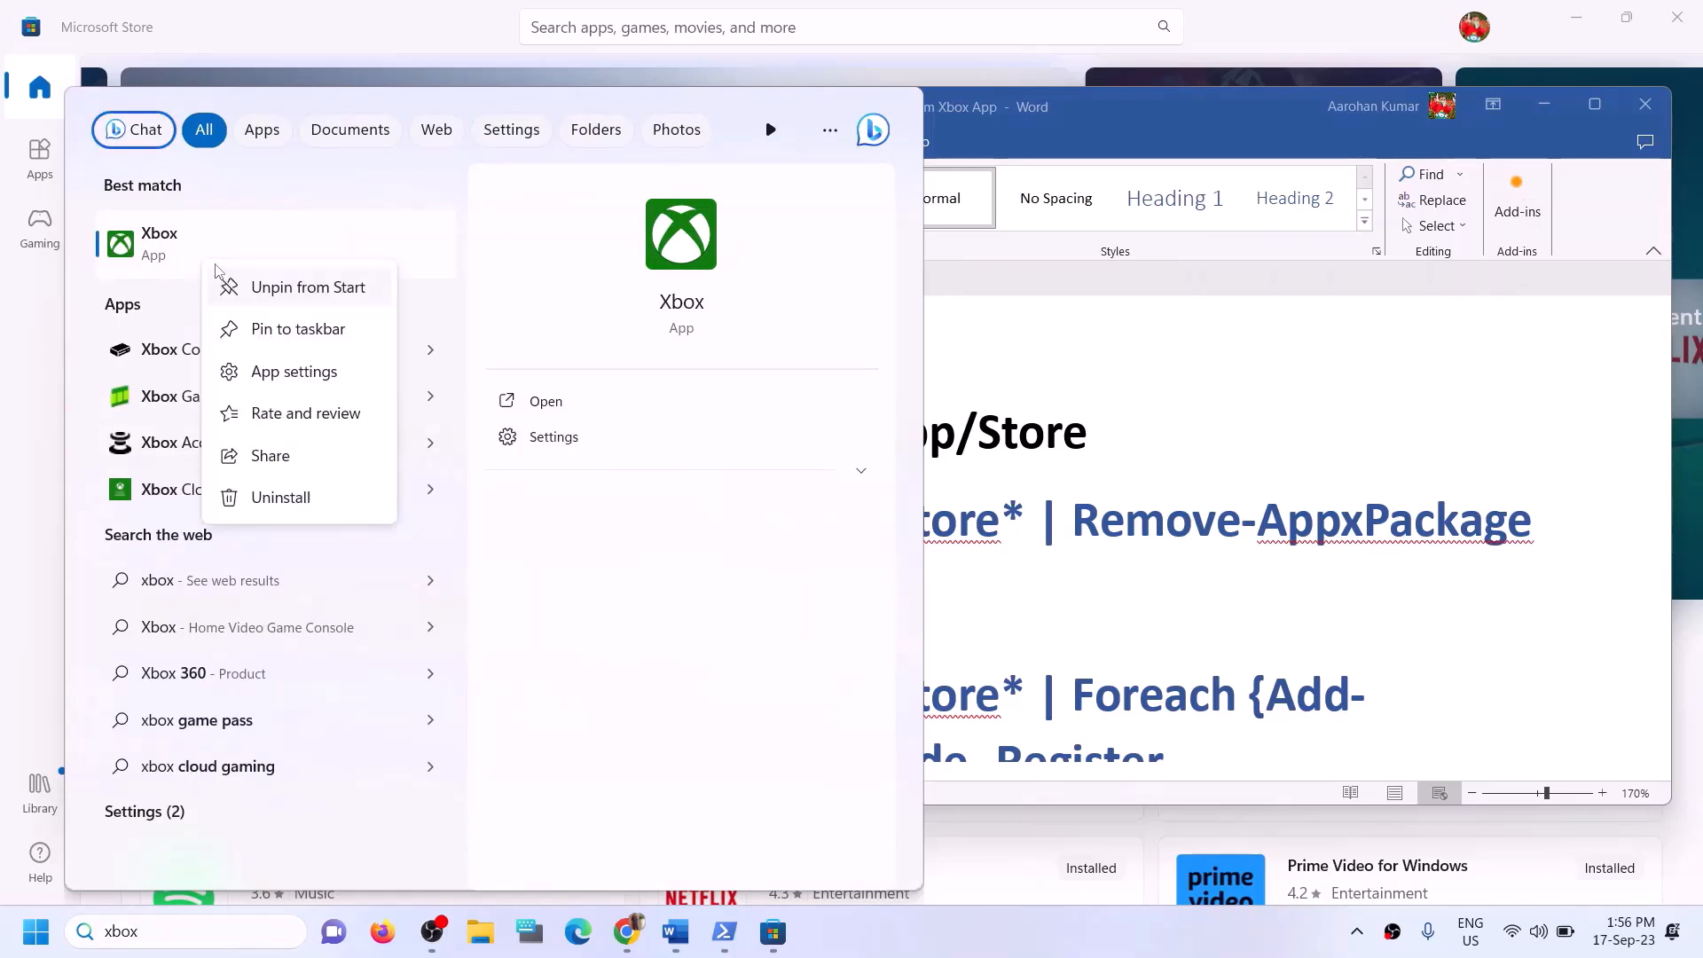
click(302, 500)
click(357, 521)
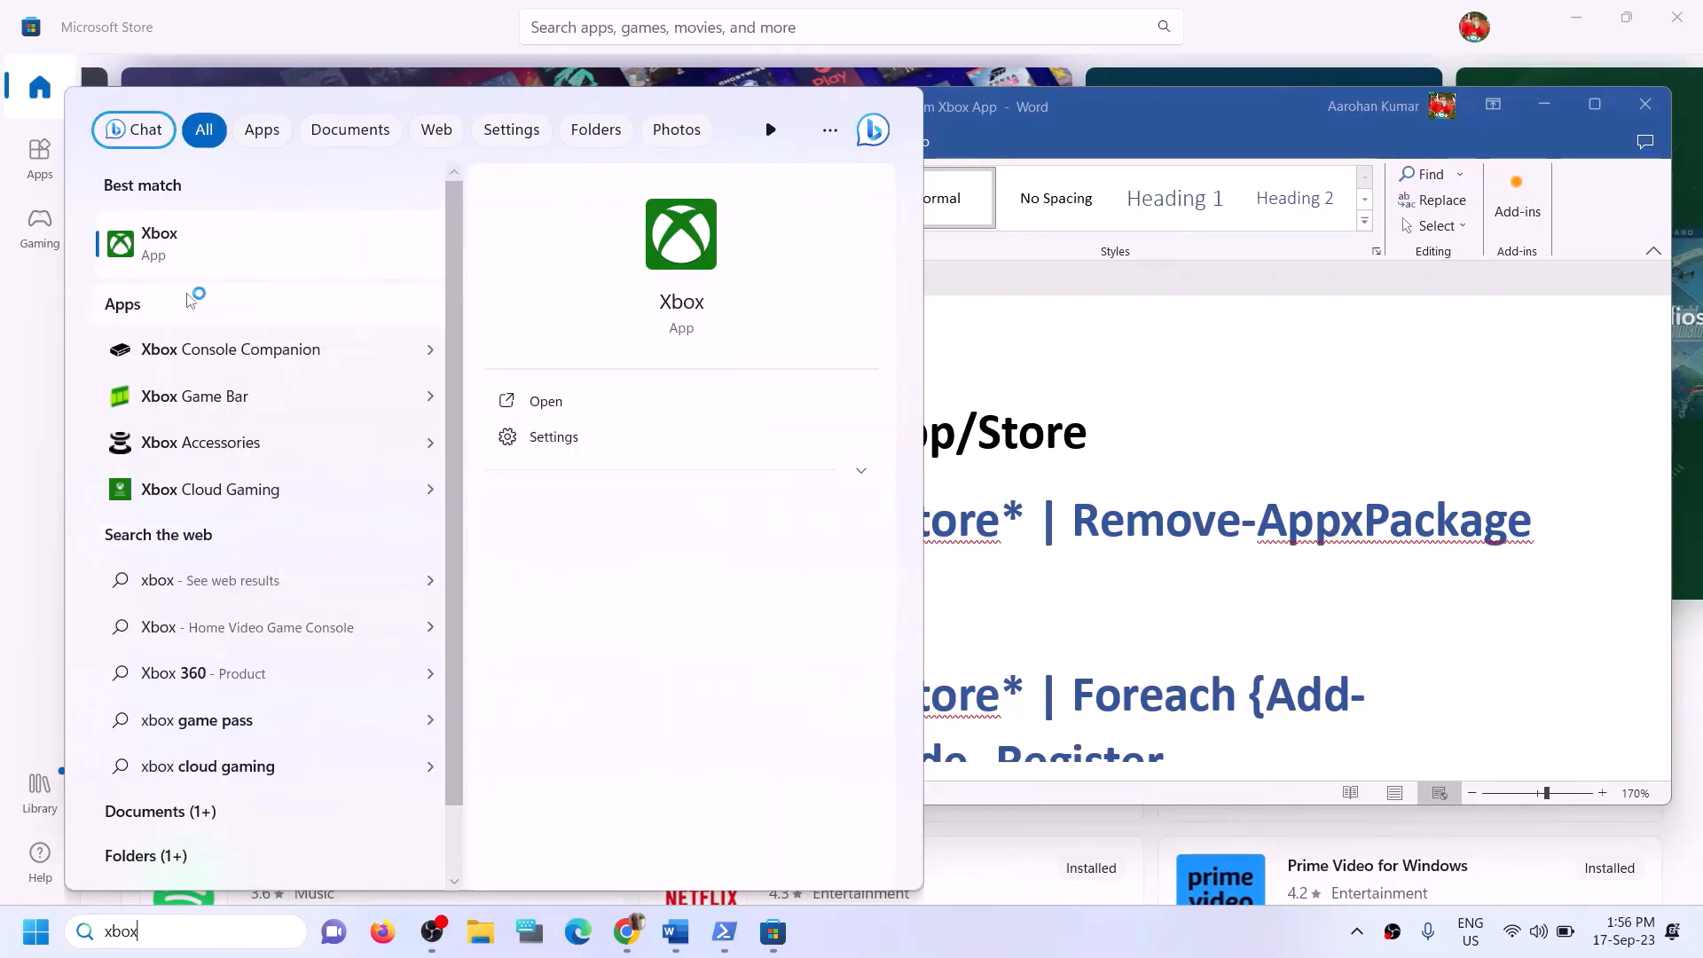
click(1019, 433)
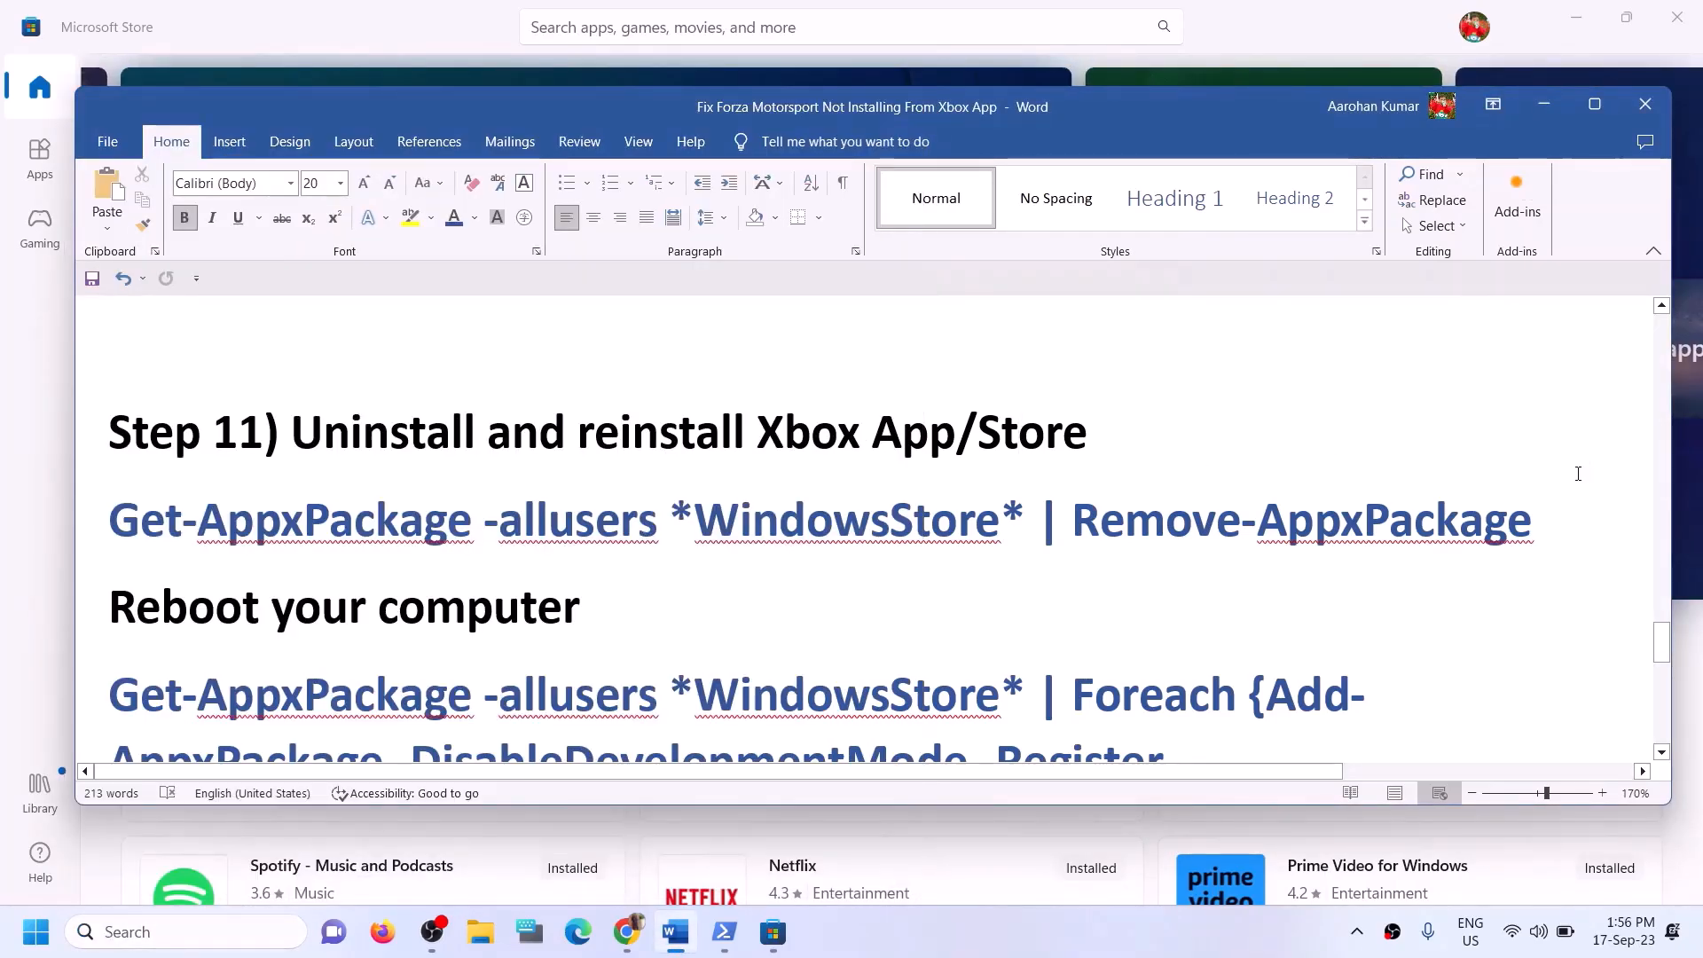
Copy the command "Get-AppxPackage -allusers *WindowsStore* | Remove-AppxPackage" from Step 11.
drag(1544, 523, 160, 526)
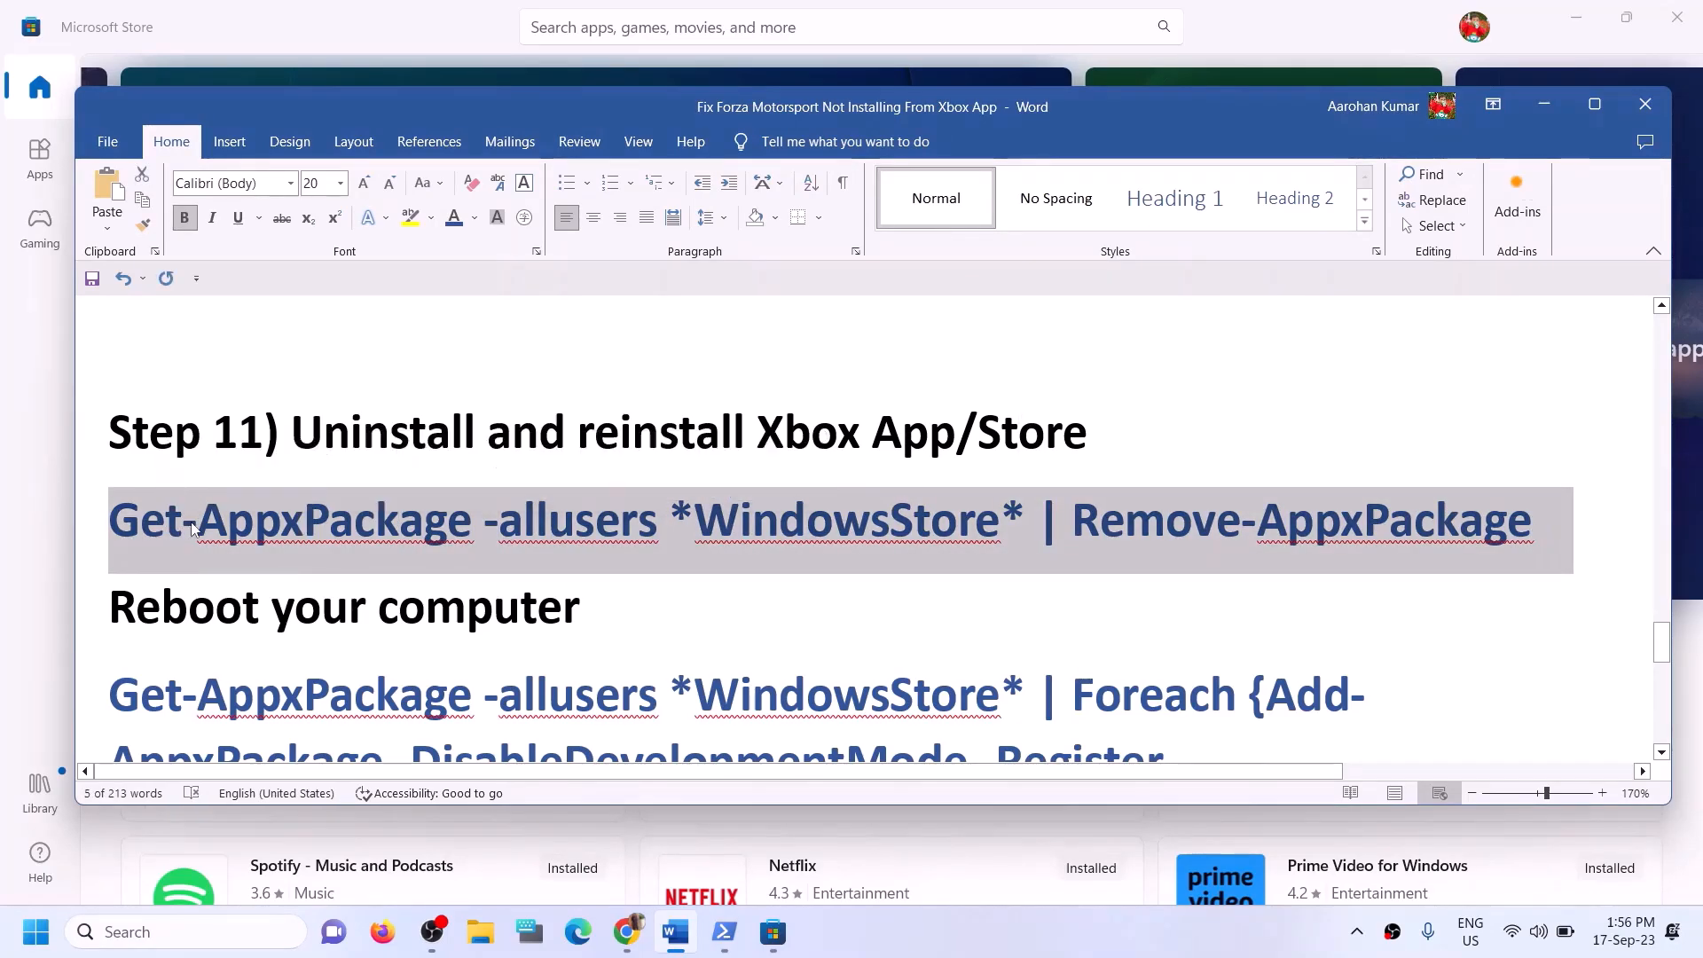
right_click(190, 525)
click(266, 599)
Open Windows PowerShell as administrator and run the copied command that removes the WindowsStore package.
click(232, 943)
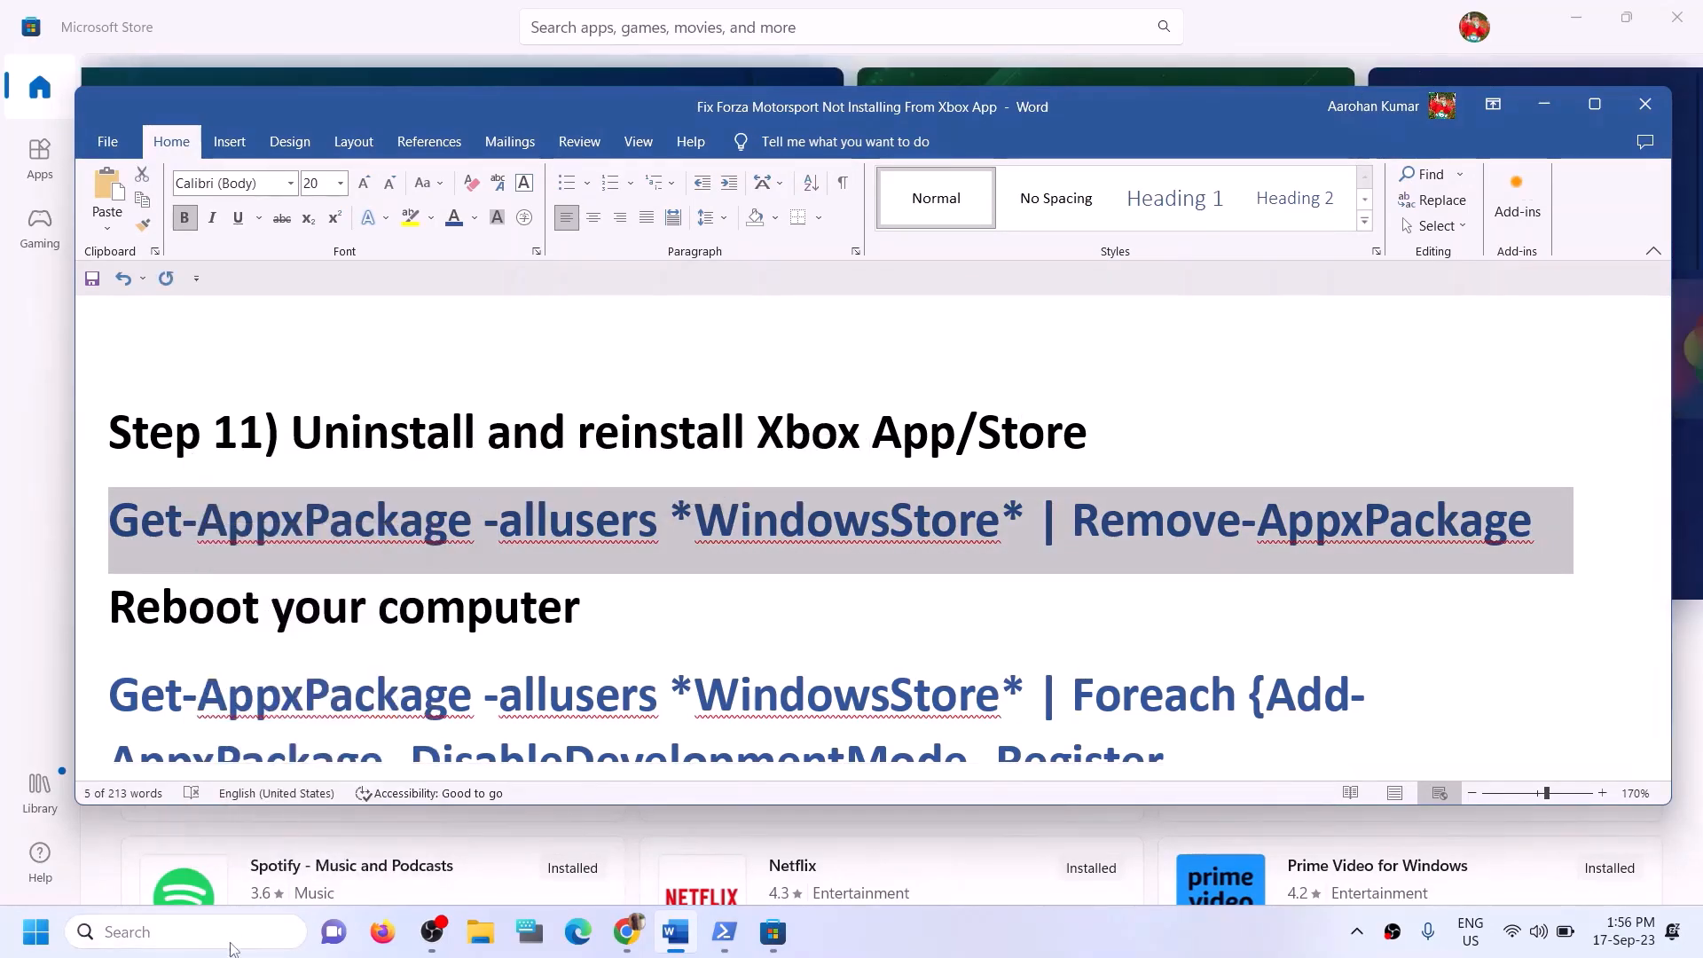
text(powe)
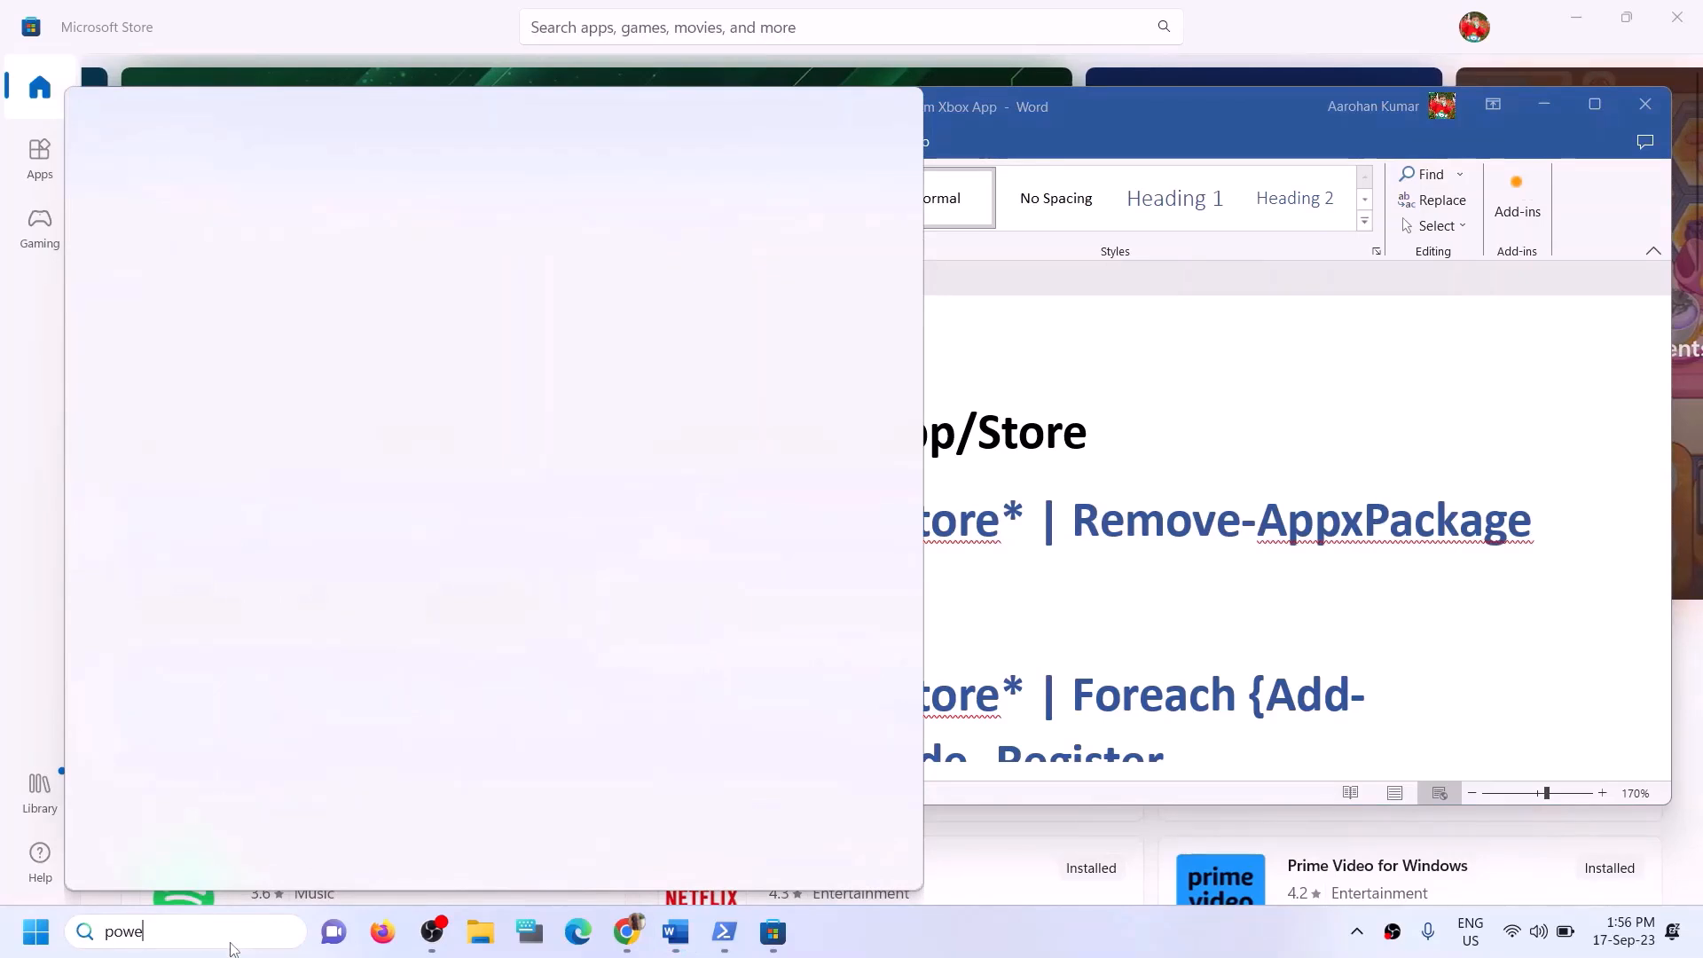
text(rshell)
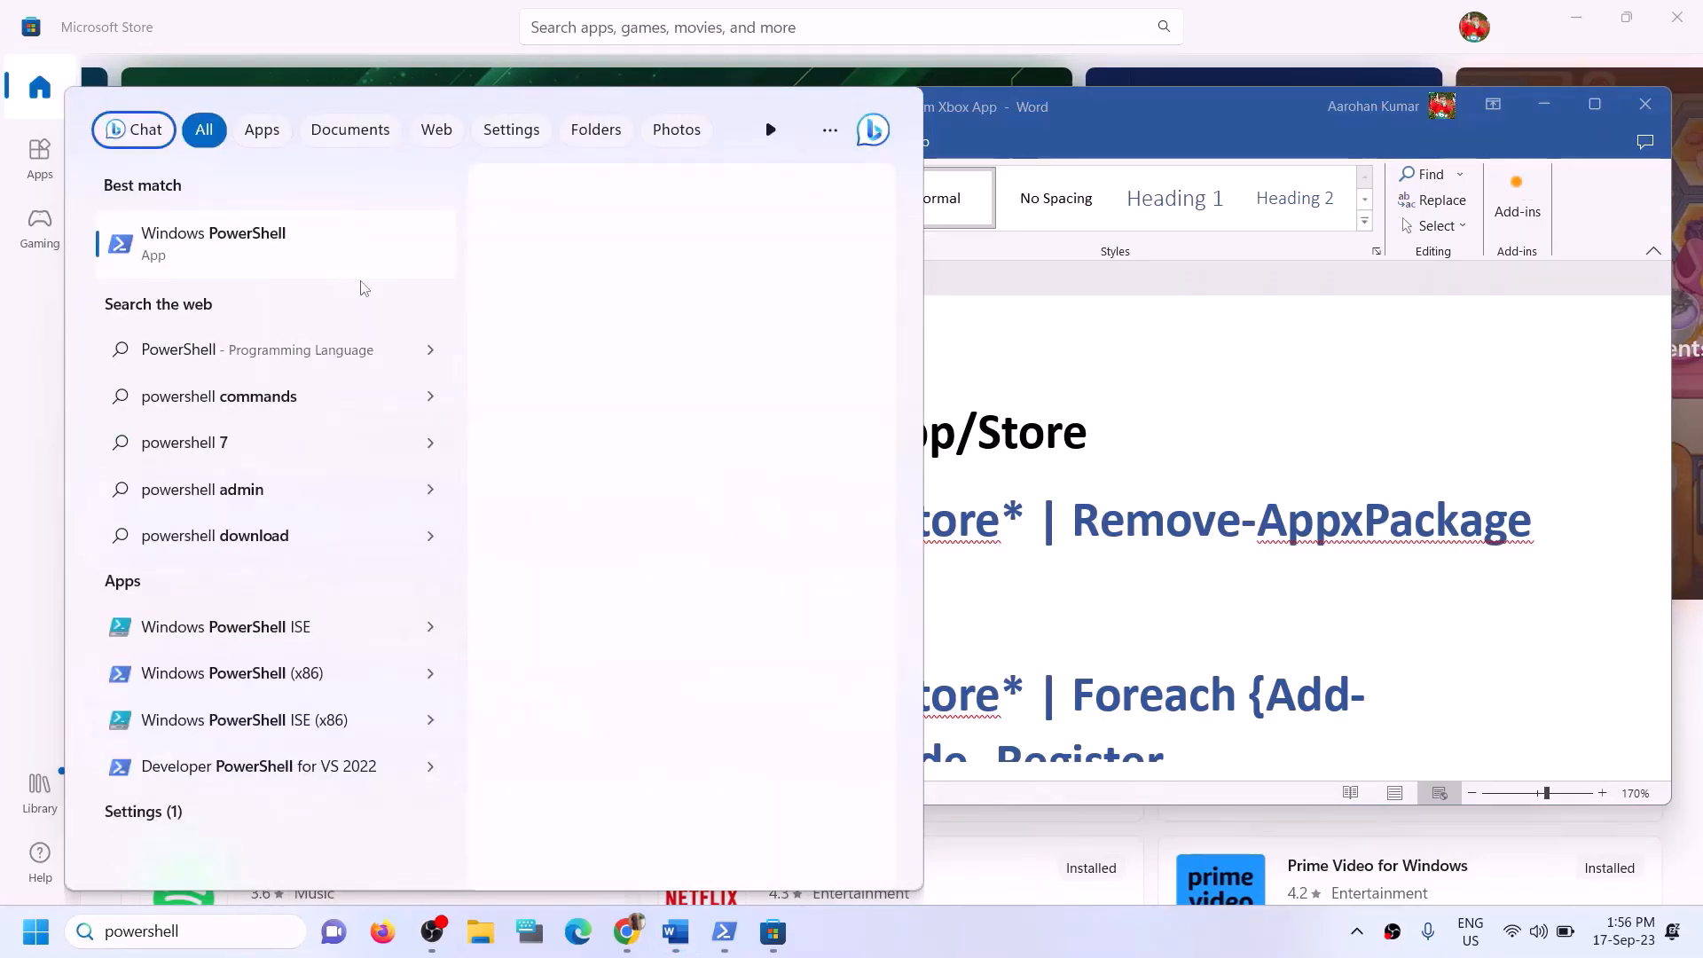
right_click(315, 253)
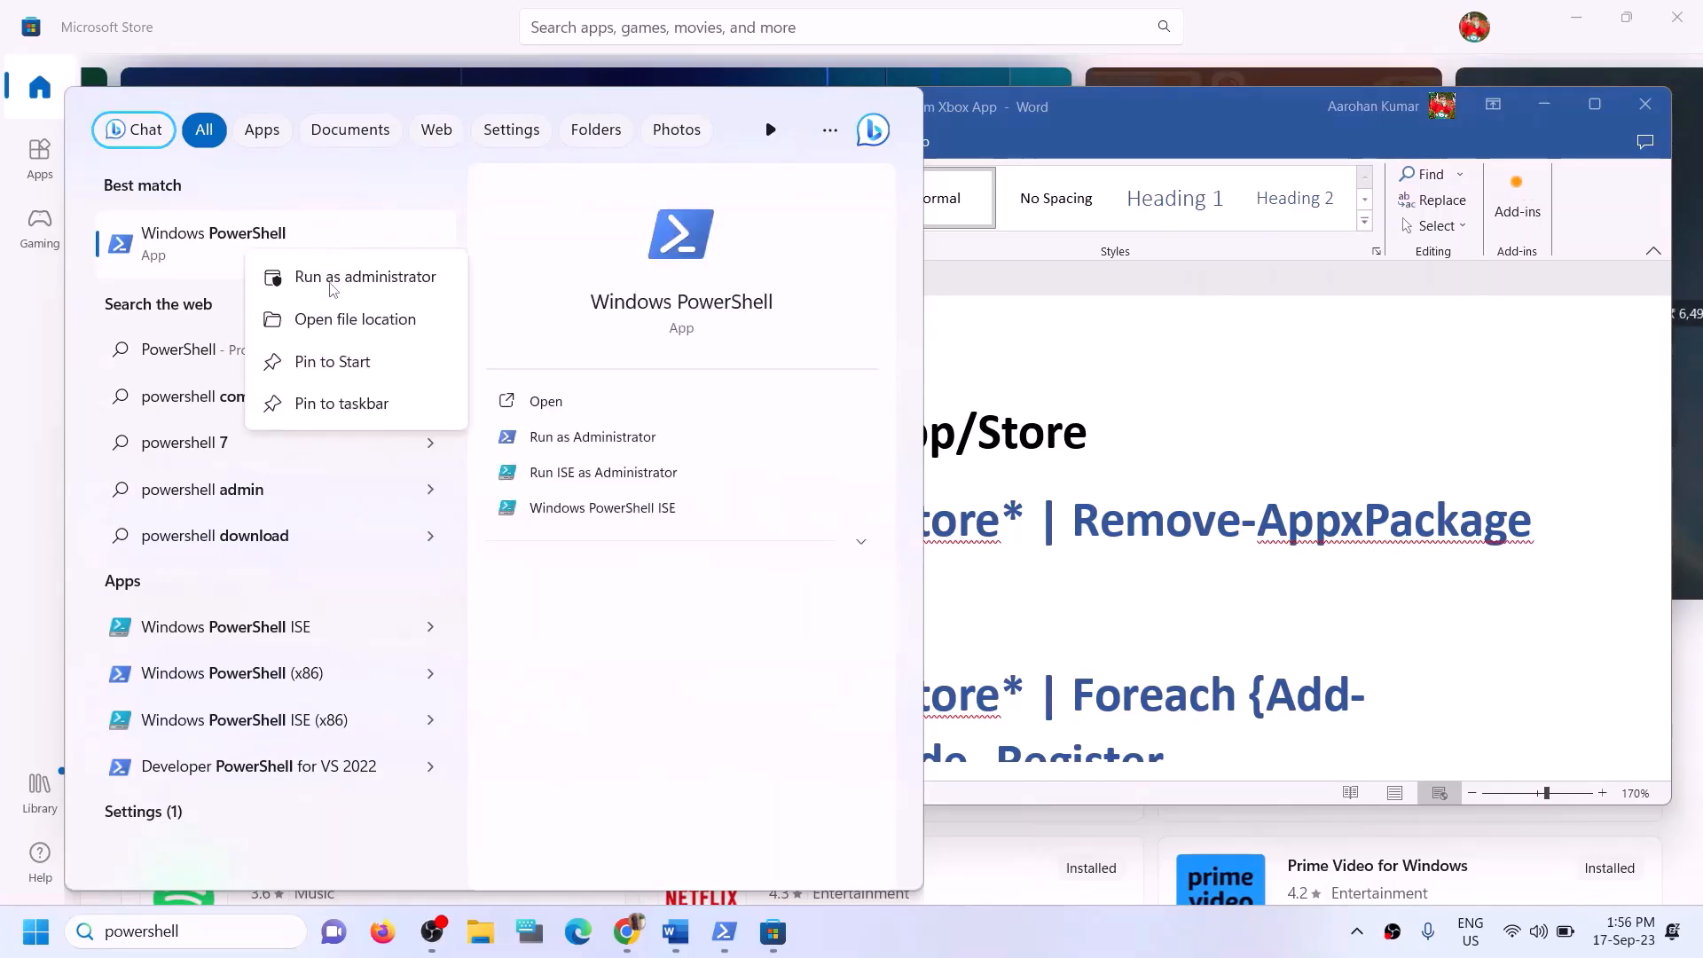
click(332, 282)
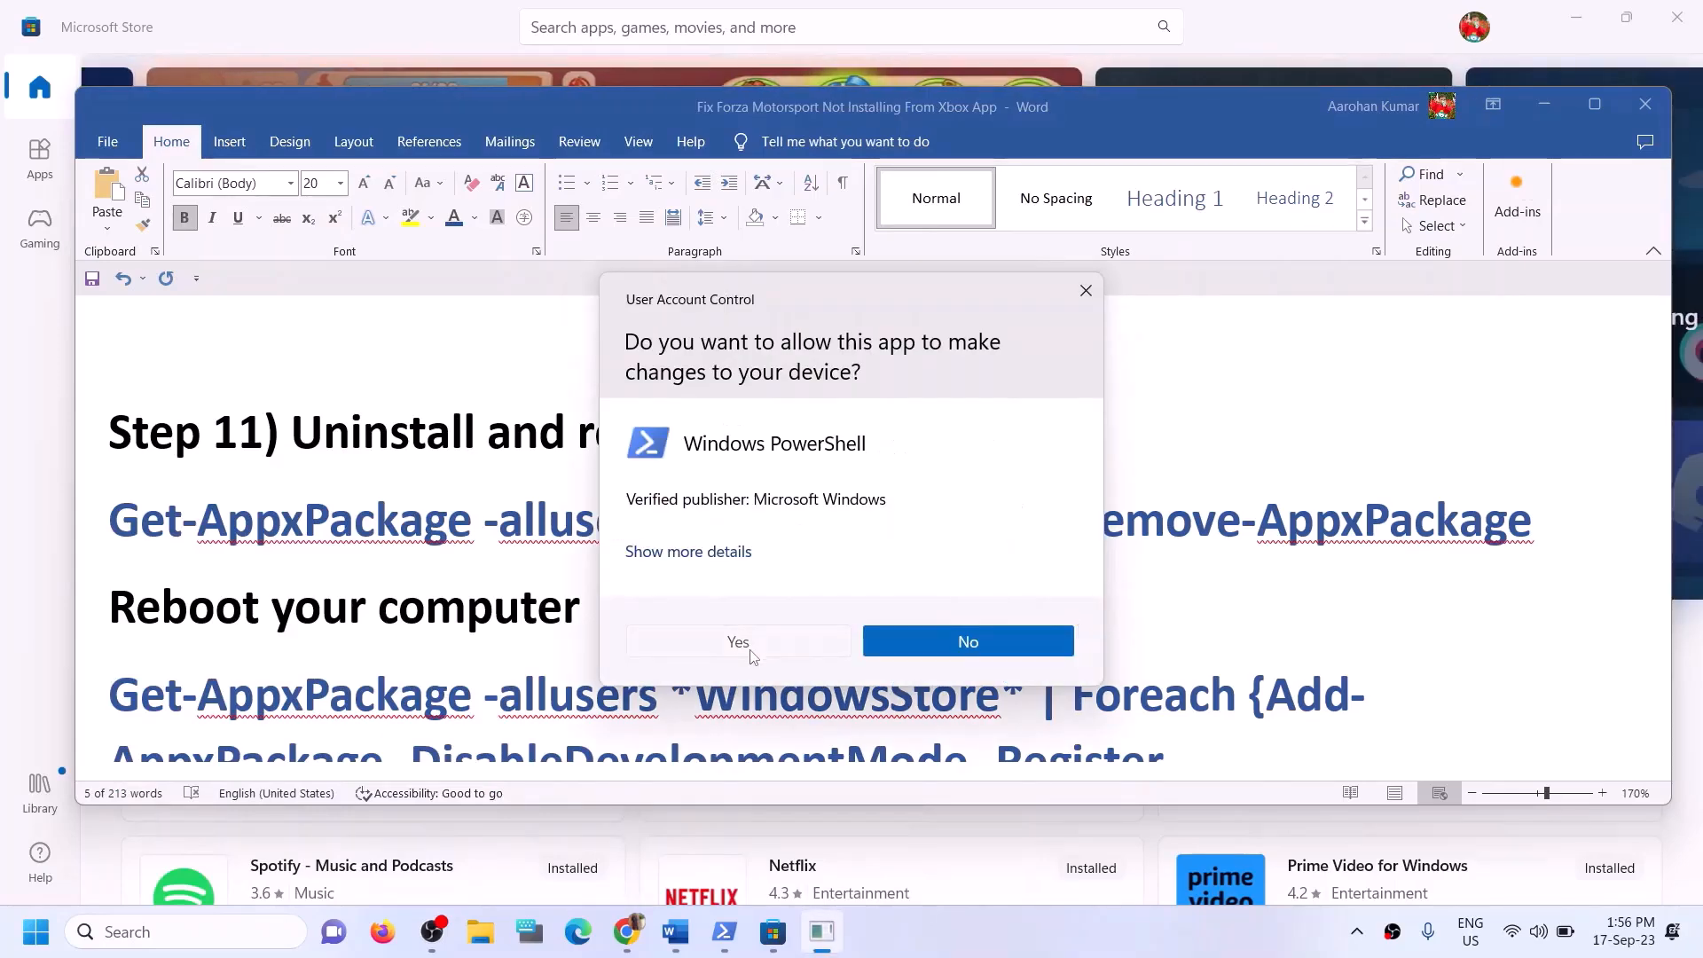
click(750, 650)
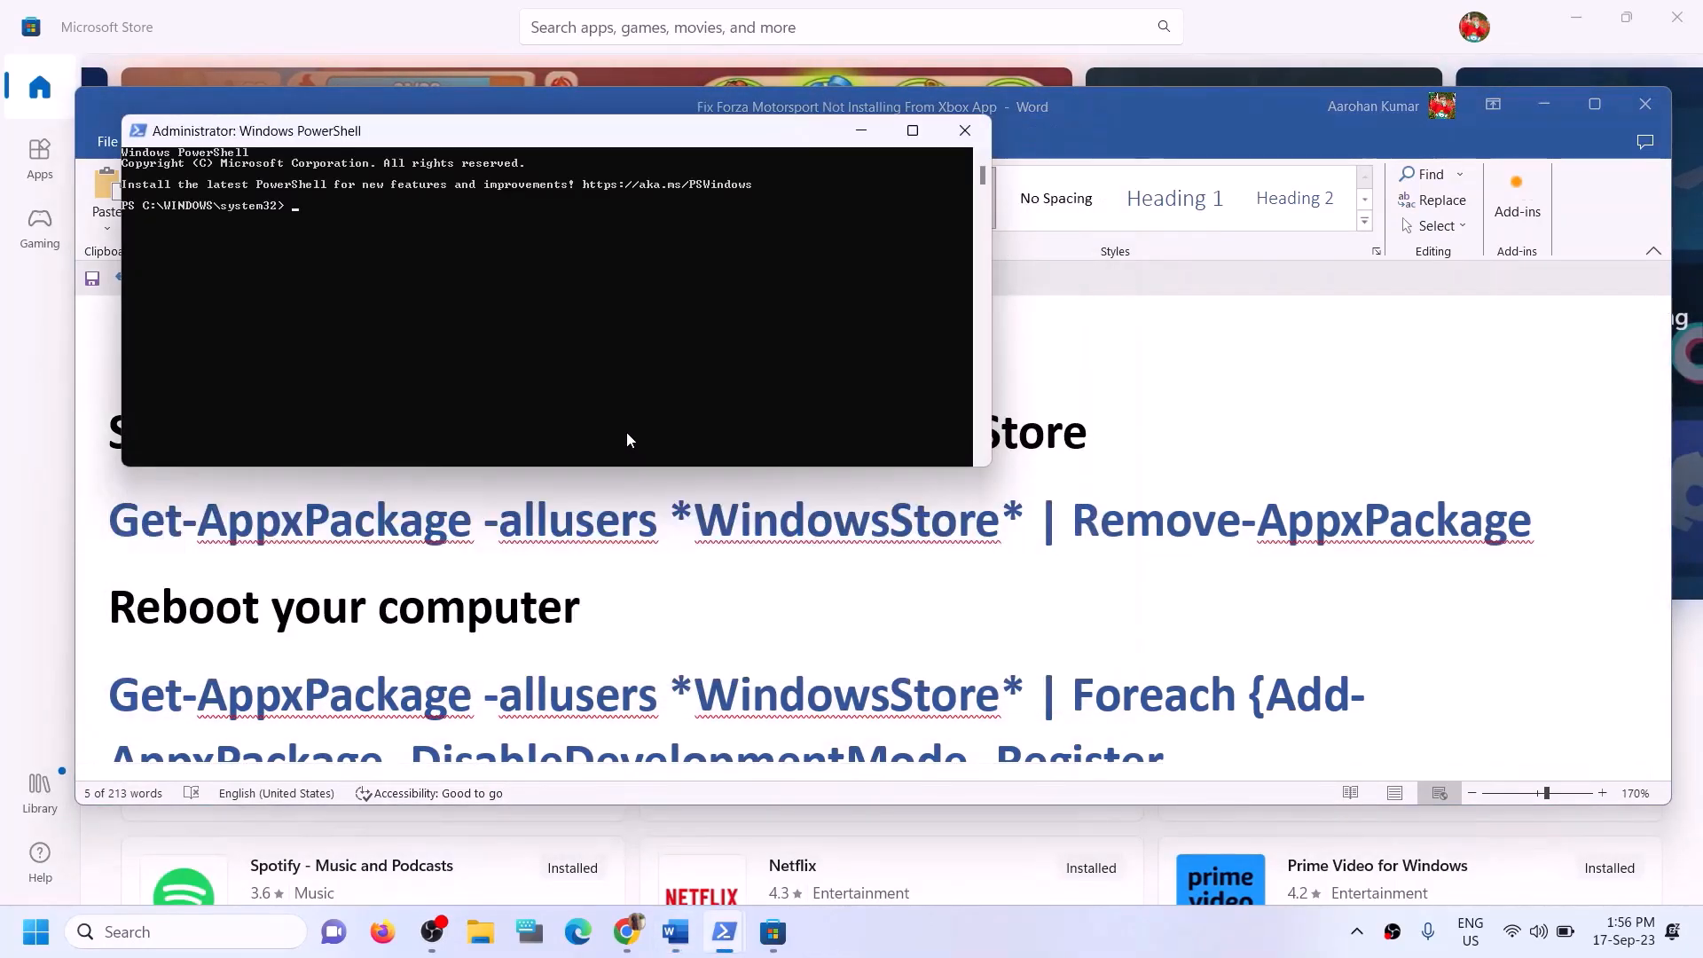
right_click(626, 437)
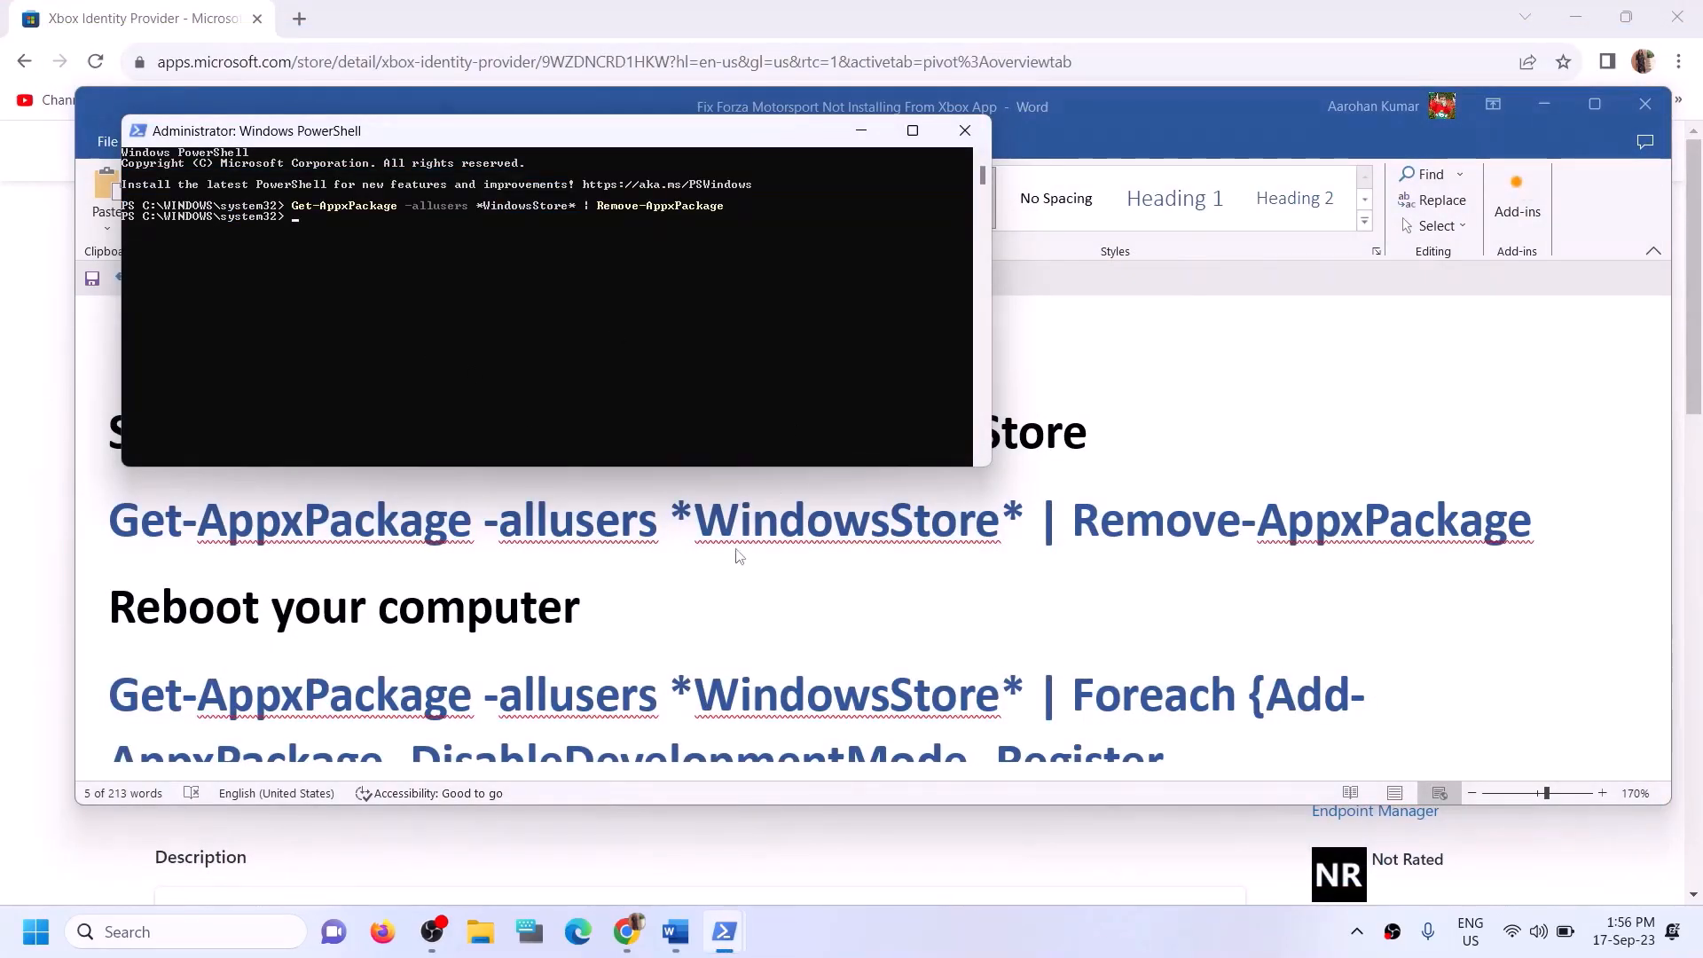
In the Word notes, highlight "Reboot your computer", then select and copy the WindowsStore Foreach {Add-AppxPackage ...} command below it.
click(661, 599)
scroll(652, 612, down, 1)
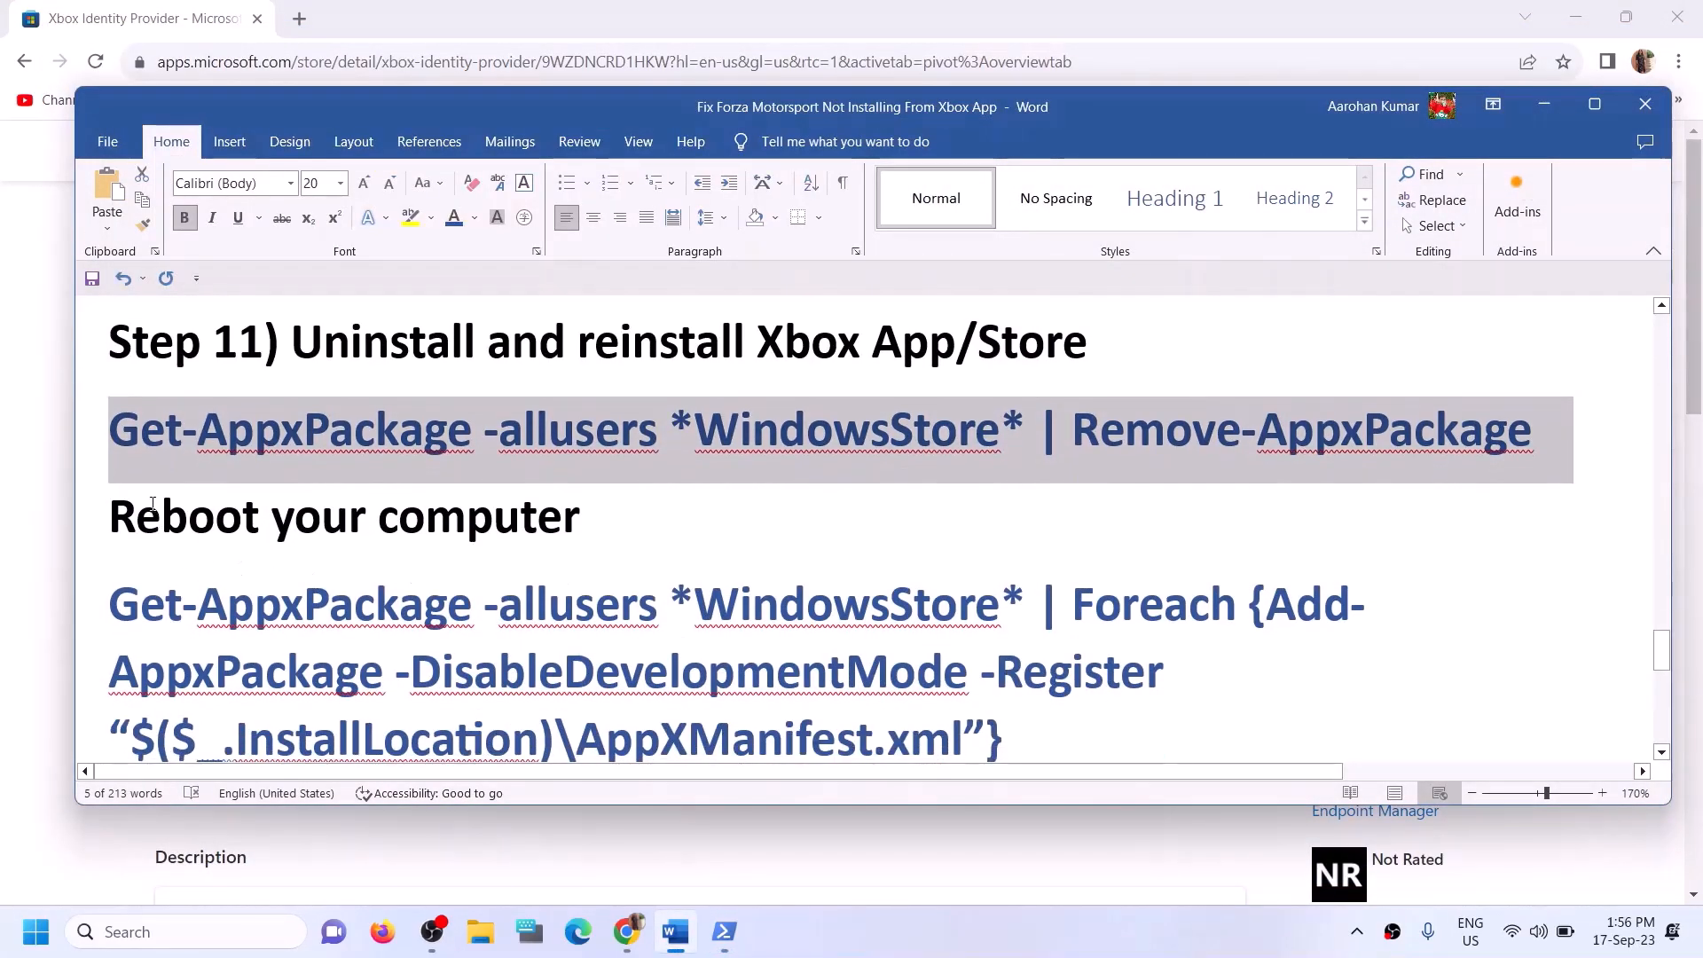
drag(152, 504, 627, 510)
scroll(1031, 649, down, 1)
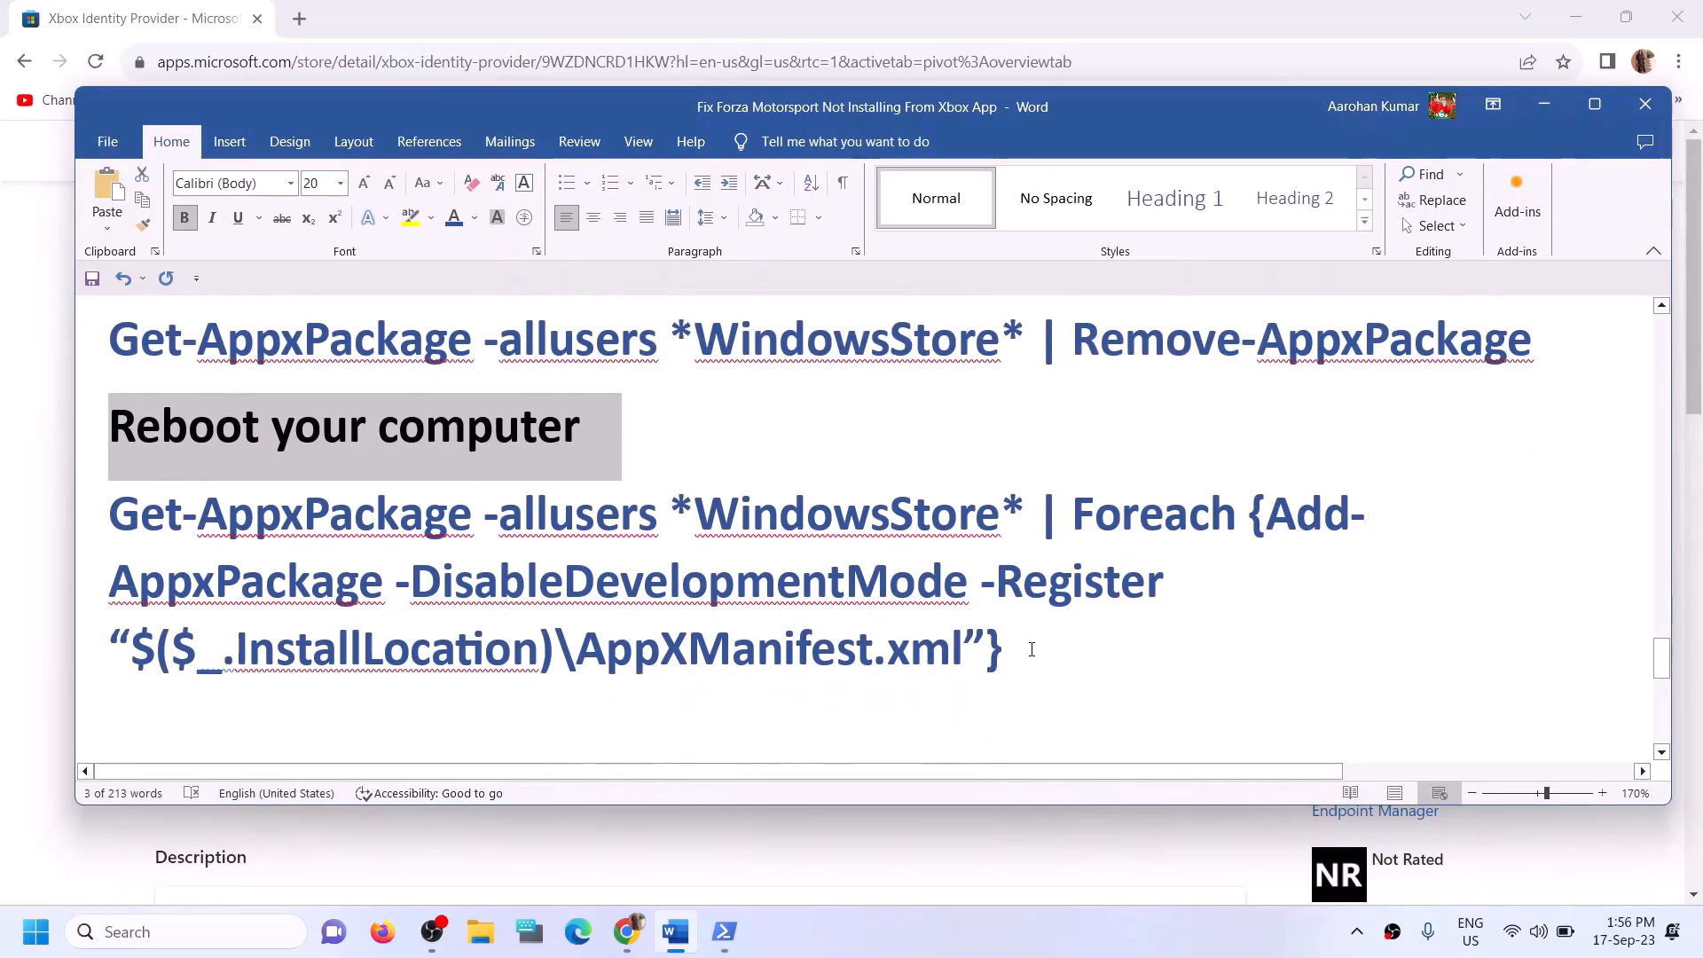
drag(1032, 649, 155, 528)
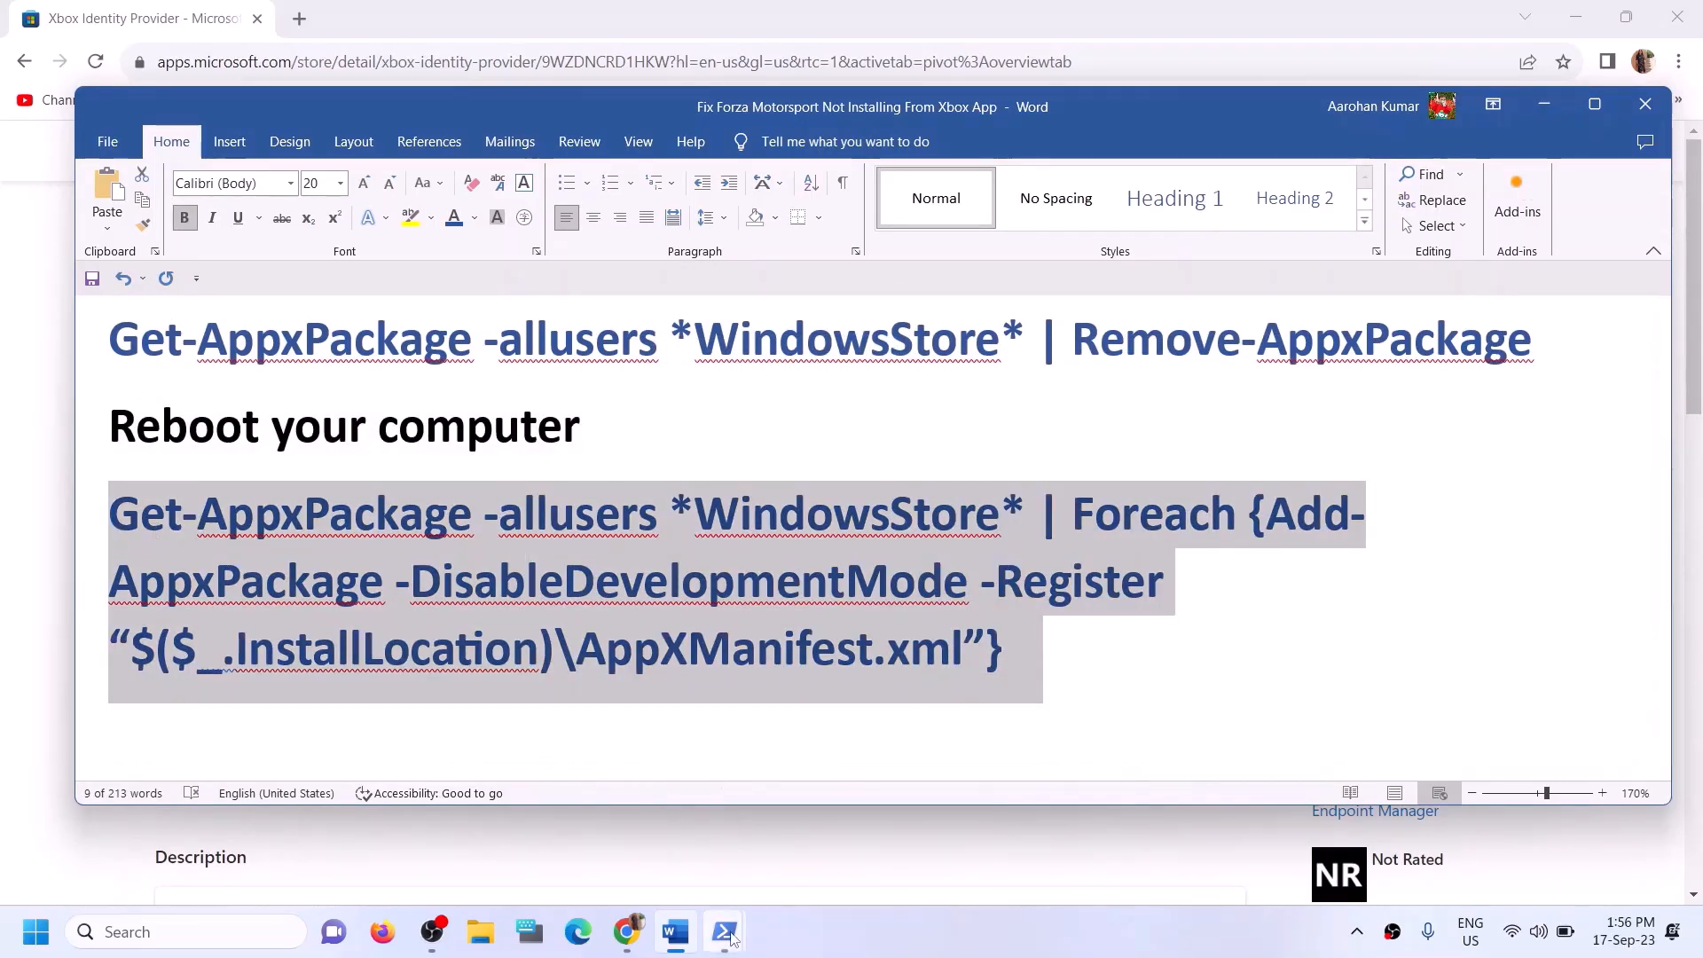
Bring the latest PowerShell window forward, then return to the Word notes and highlight "Reboot your computer" again.
mouse_move(725, 931)
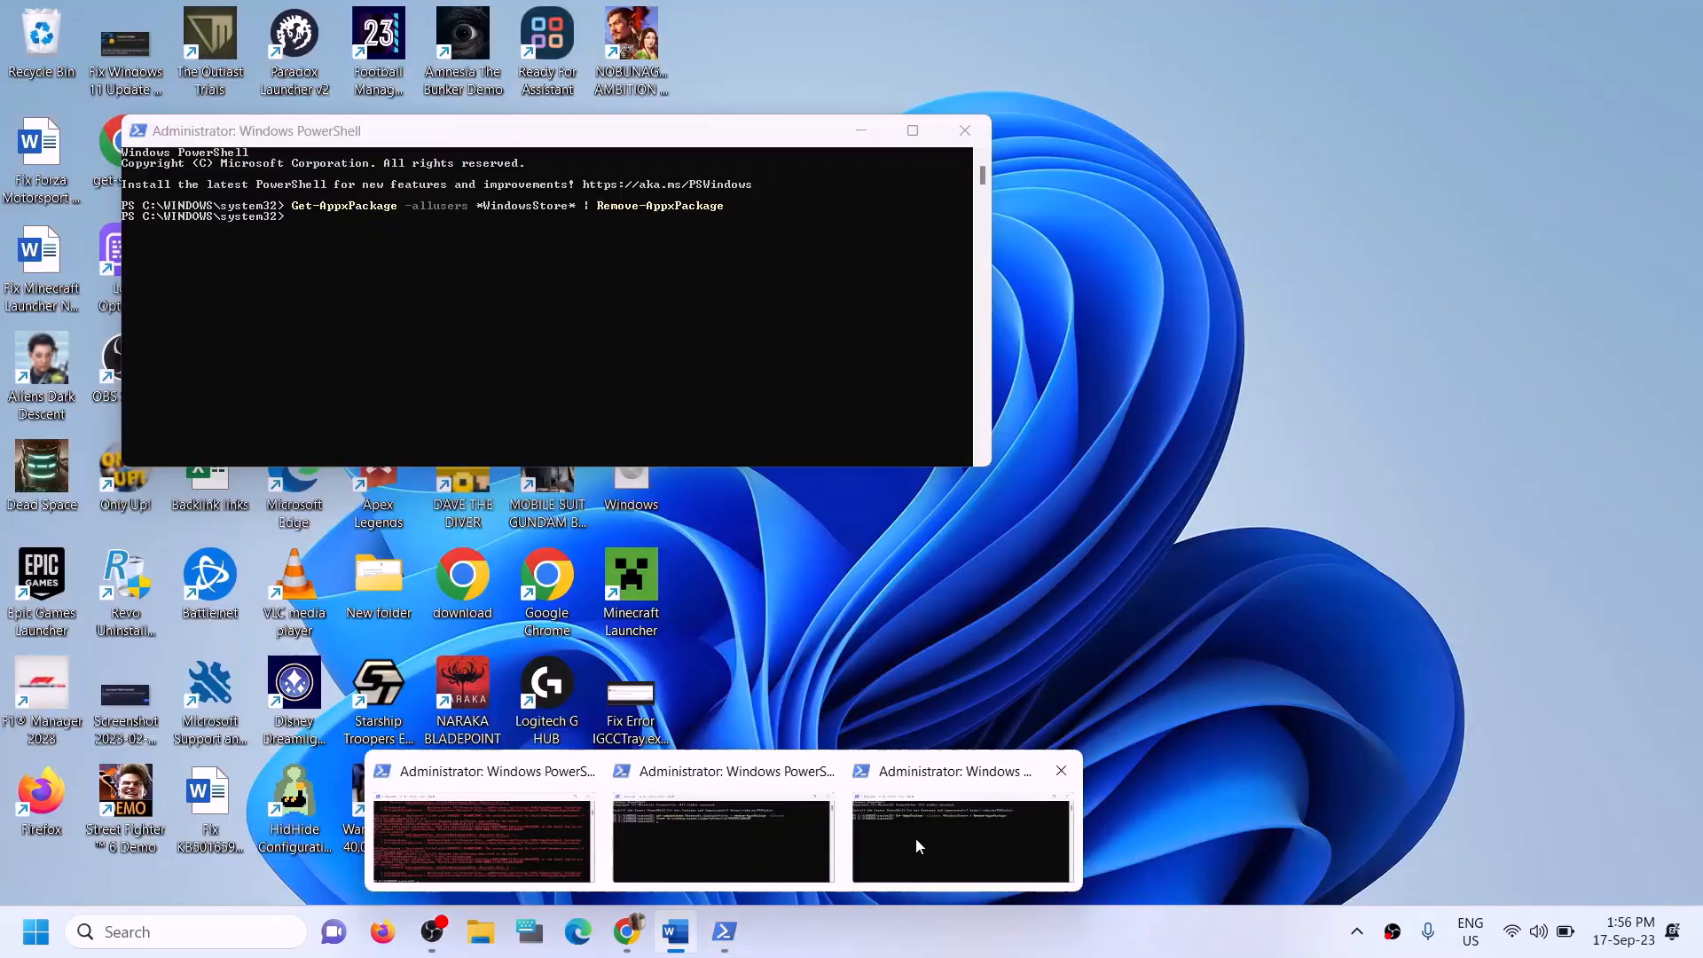
click(916, 838)
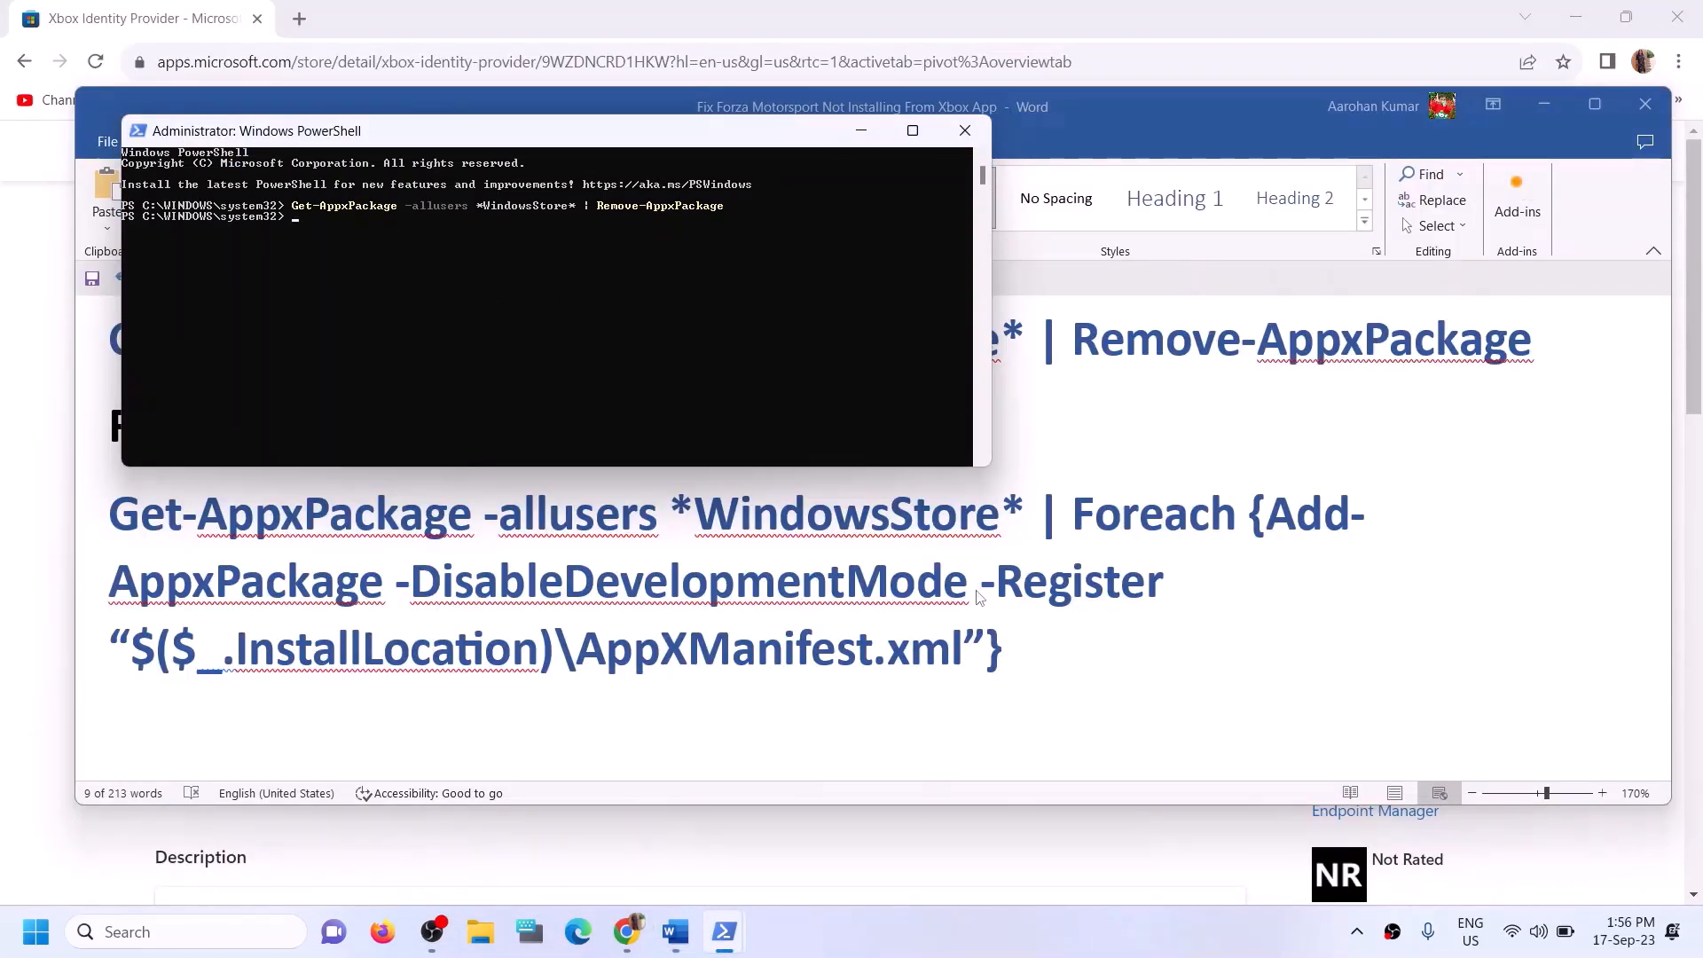
key(alt+Tab)
triple_click(255, 413)
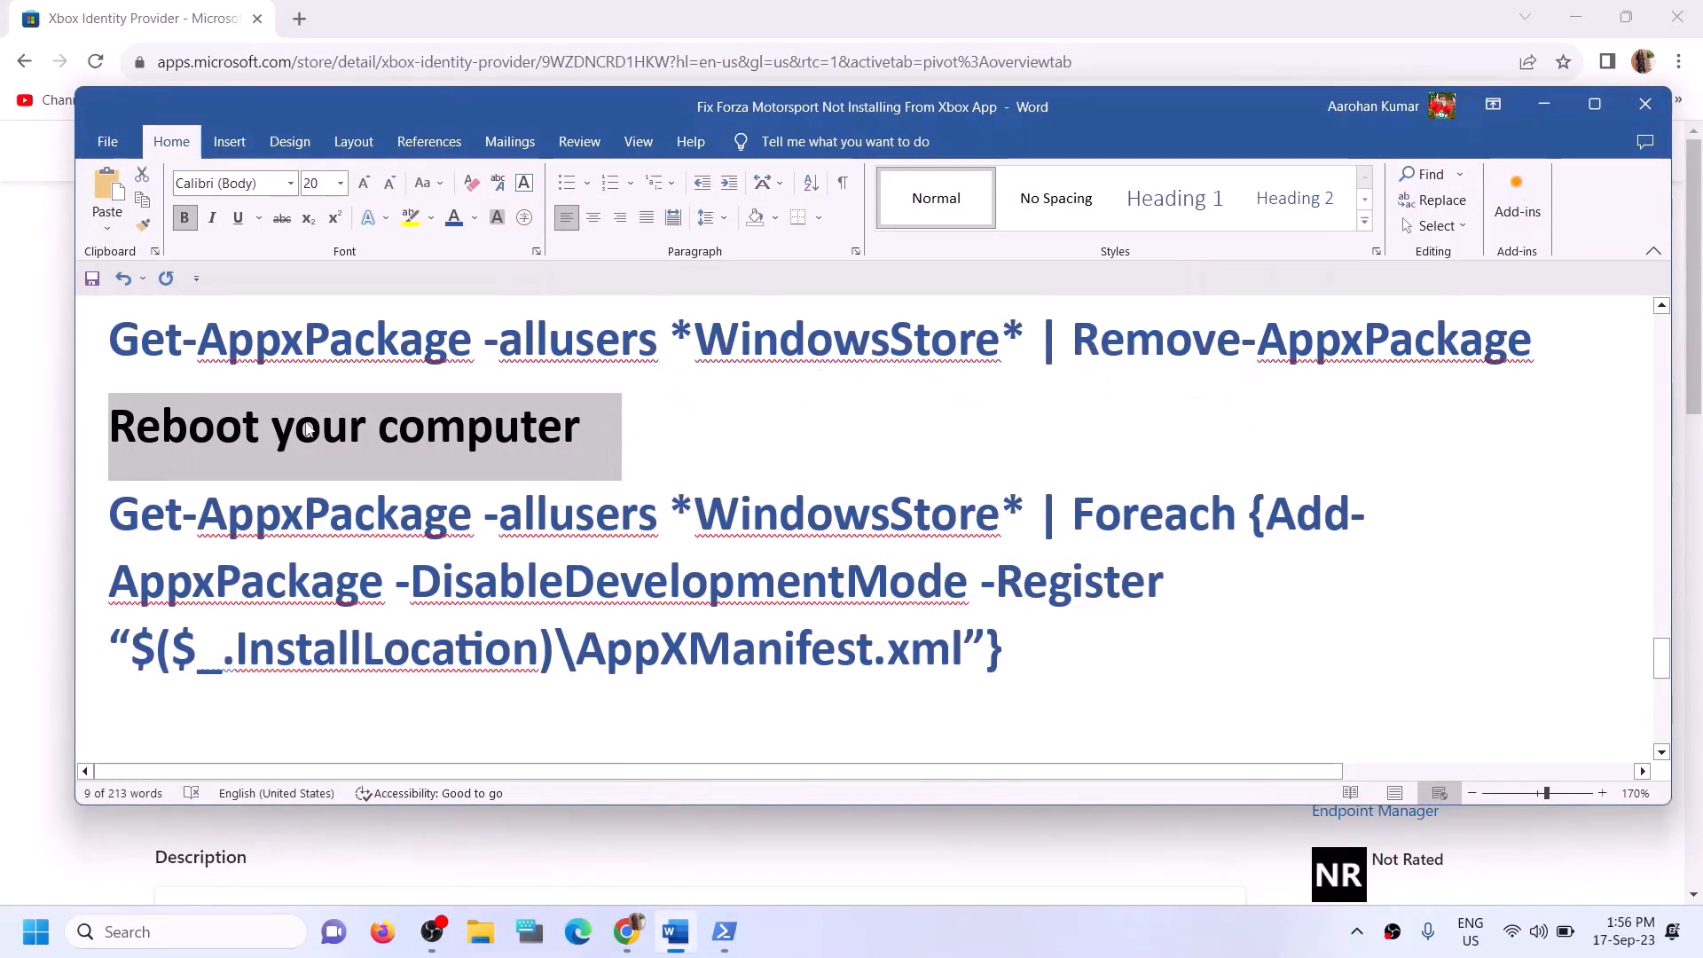
Switch to the latest administrator PowerShell window and run the copied Add-AppxPackage command that re-registers the WindowsStore package.
click(727, 933)
click(943, 858)
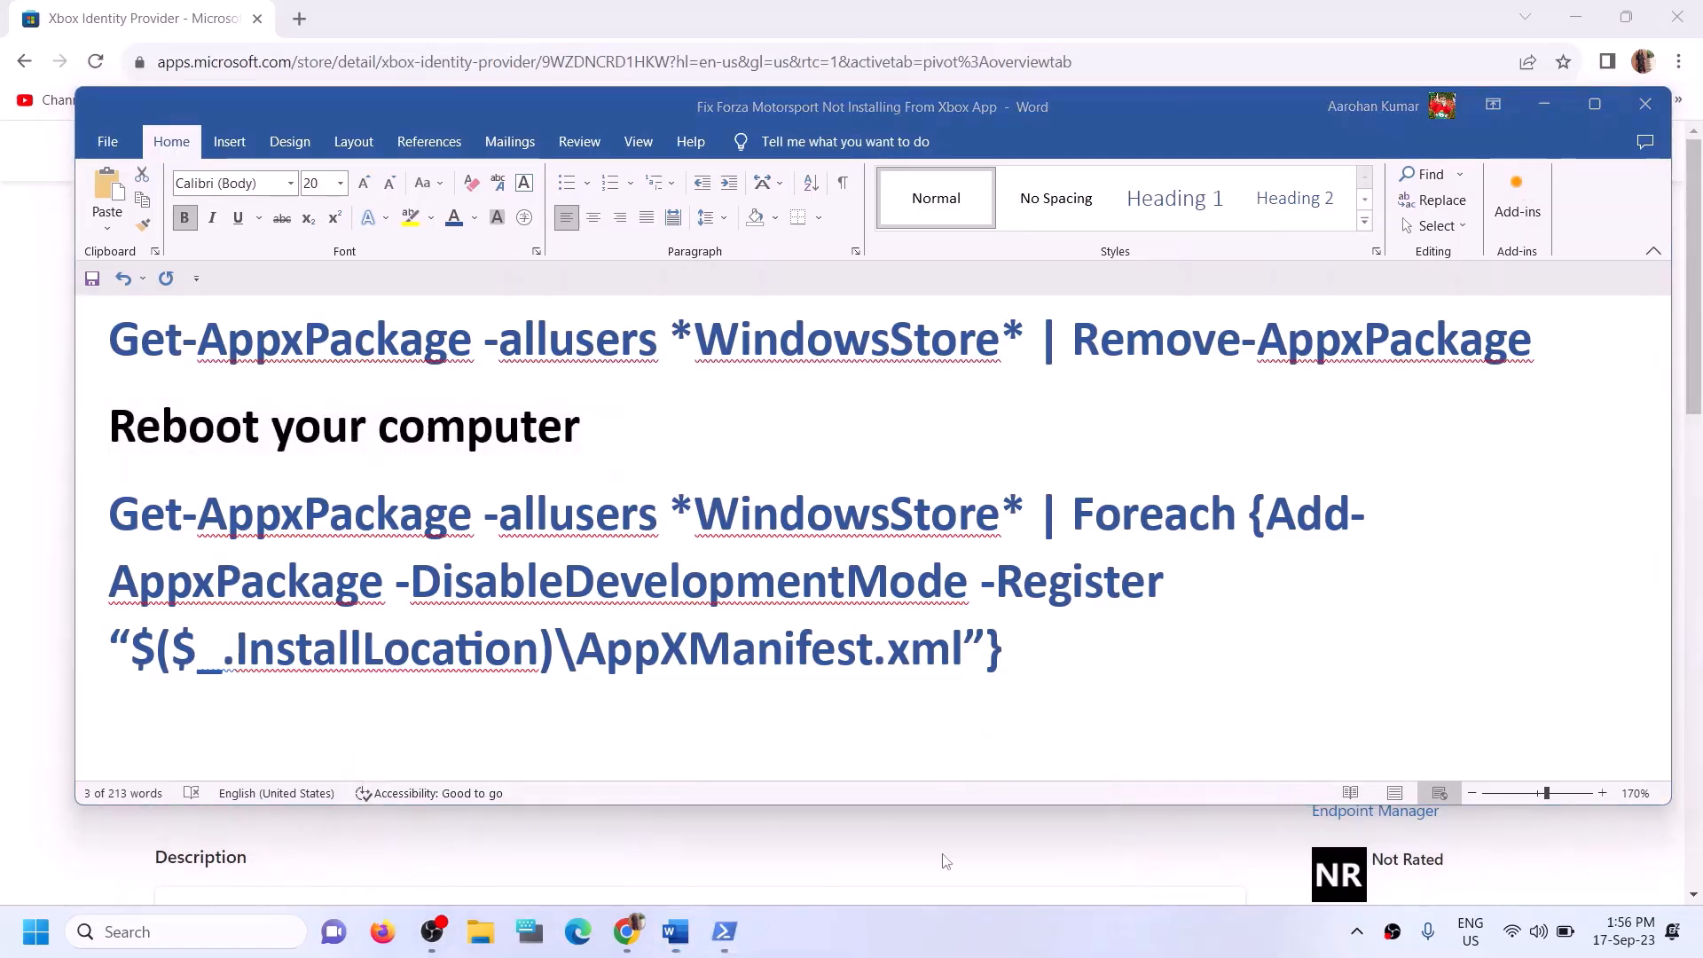
click(726, 934)
click(911, 833)
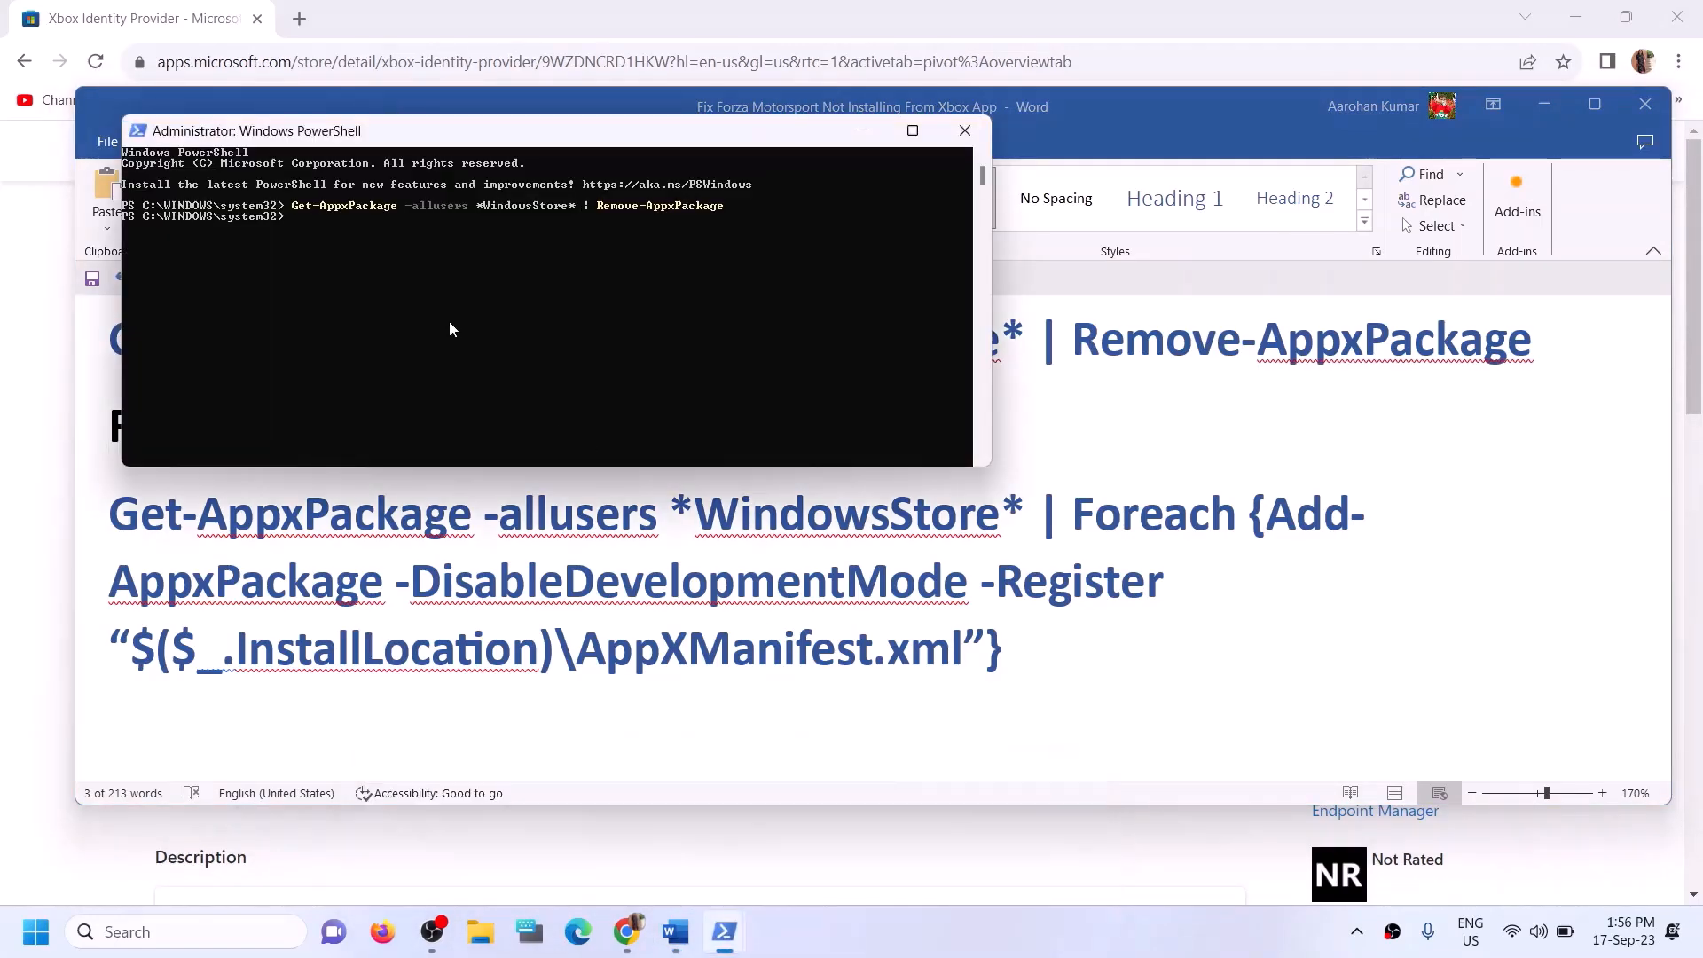
right_click(339, 266)
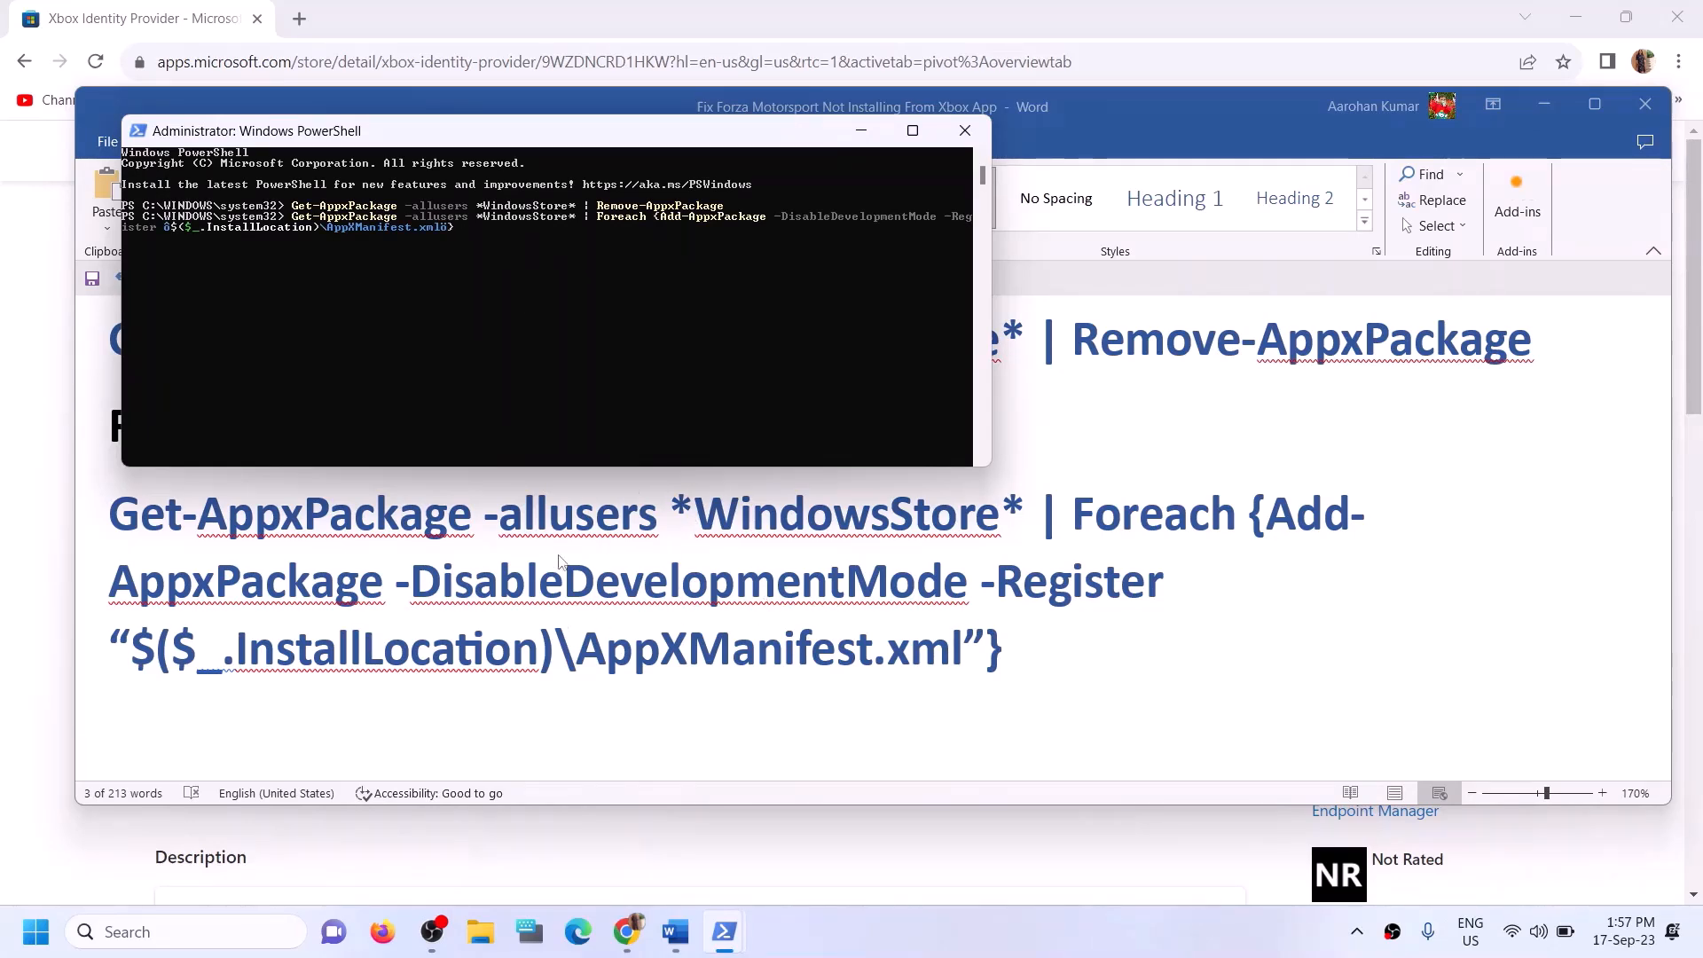
key(Return)
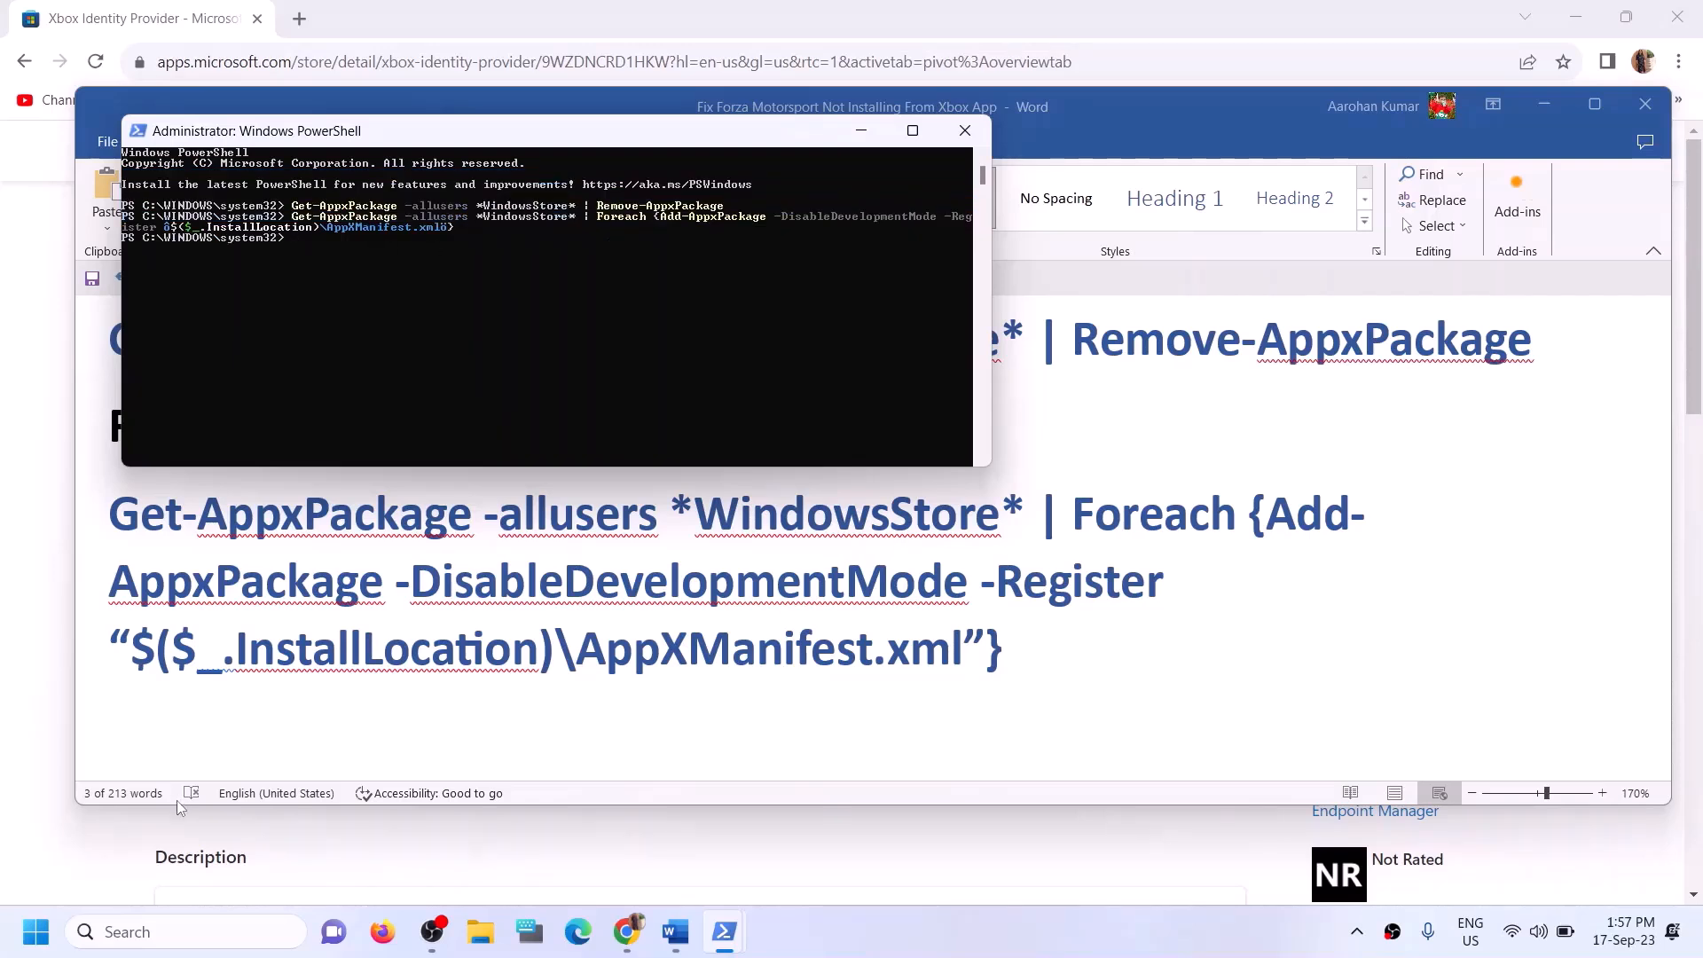
click(166, 932)
text(sto)
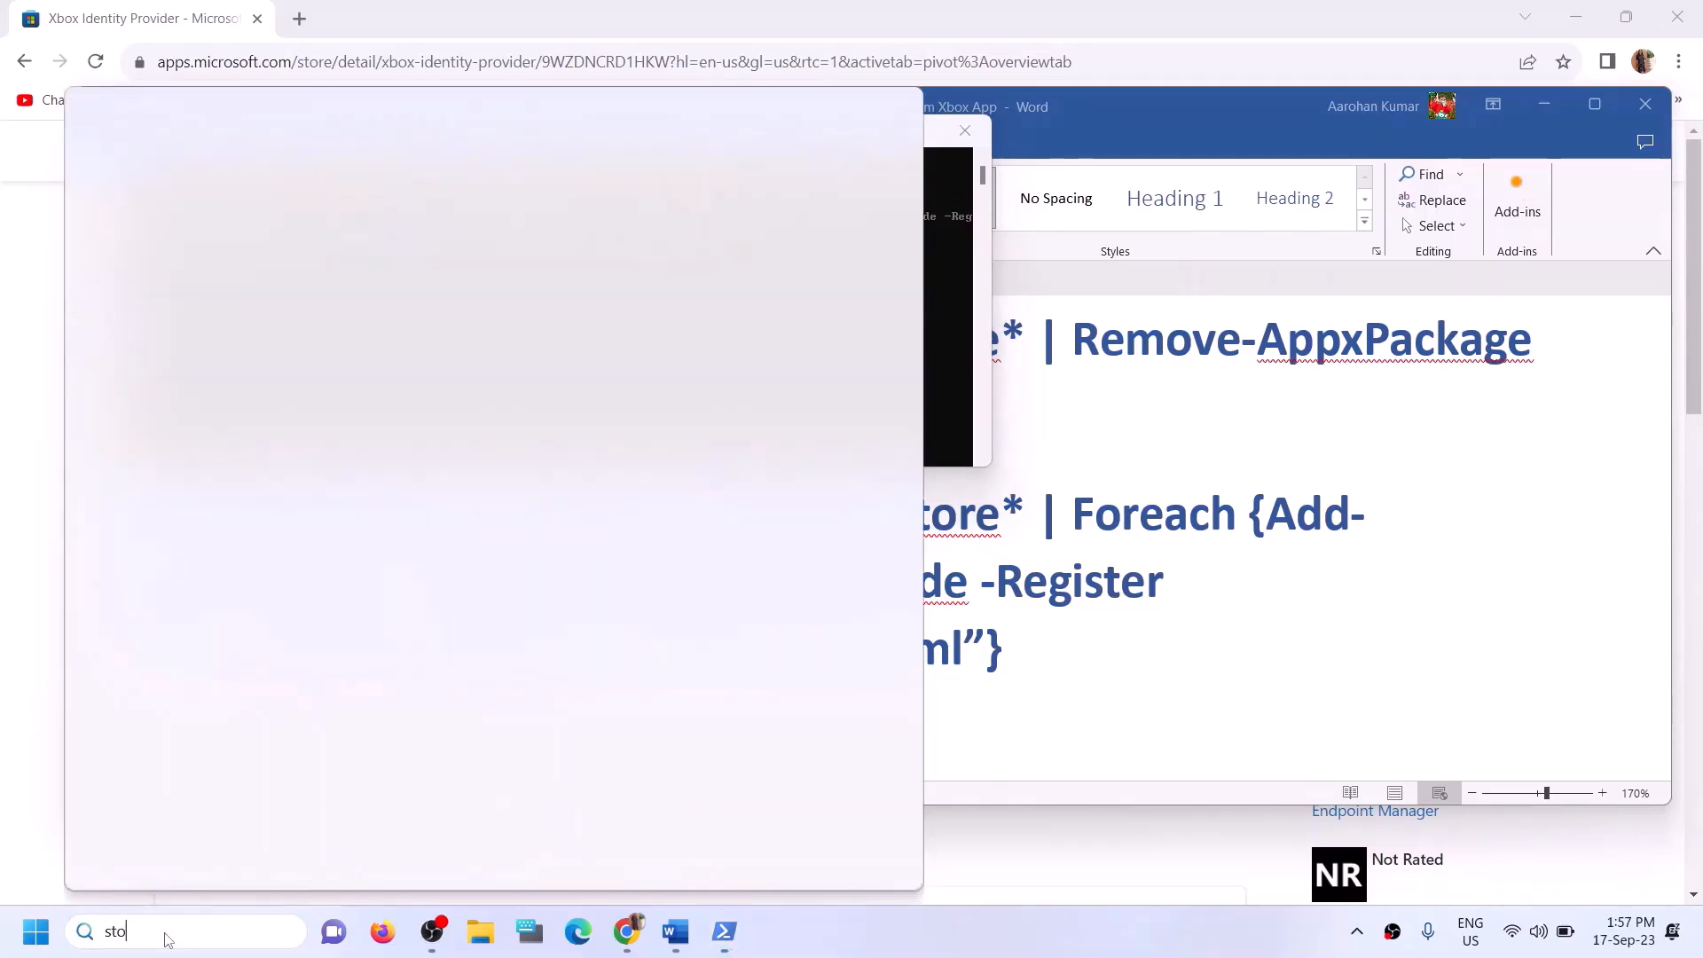
text(re)
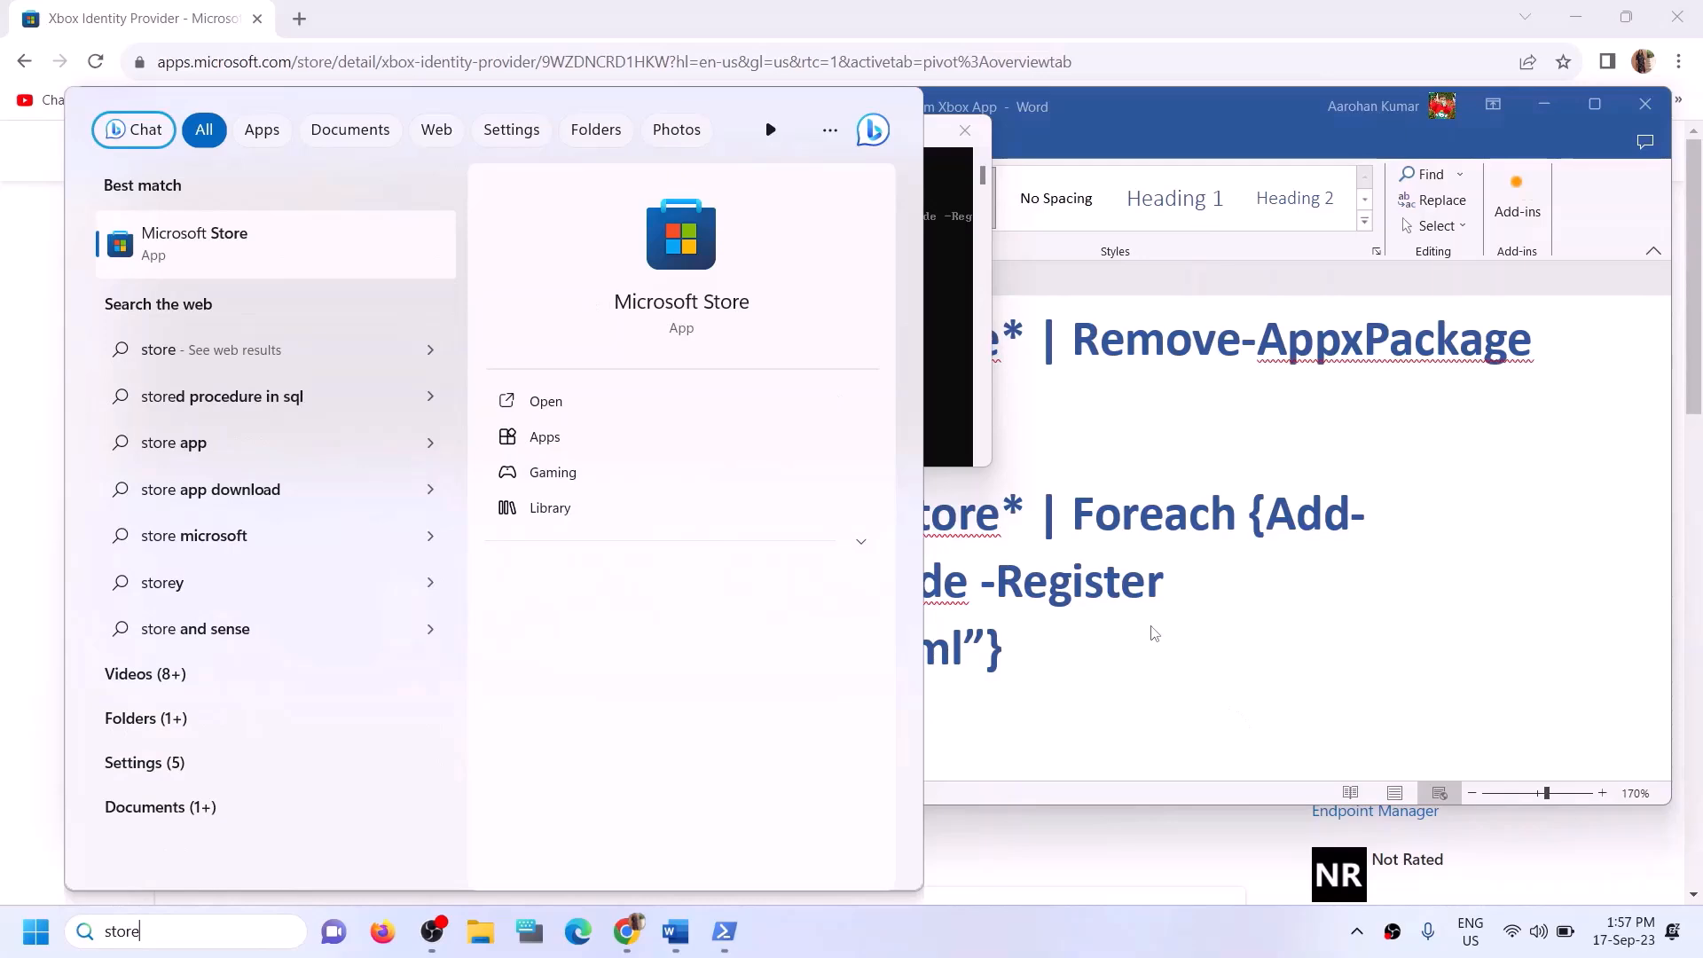
click(1154, 633)
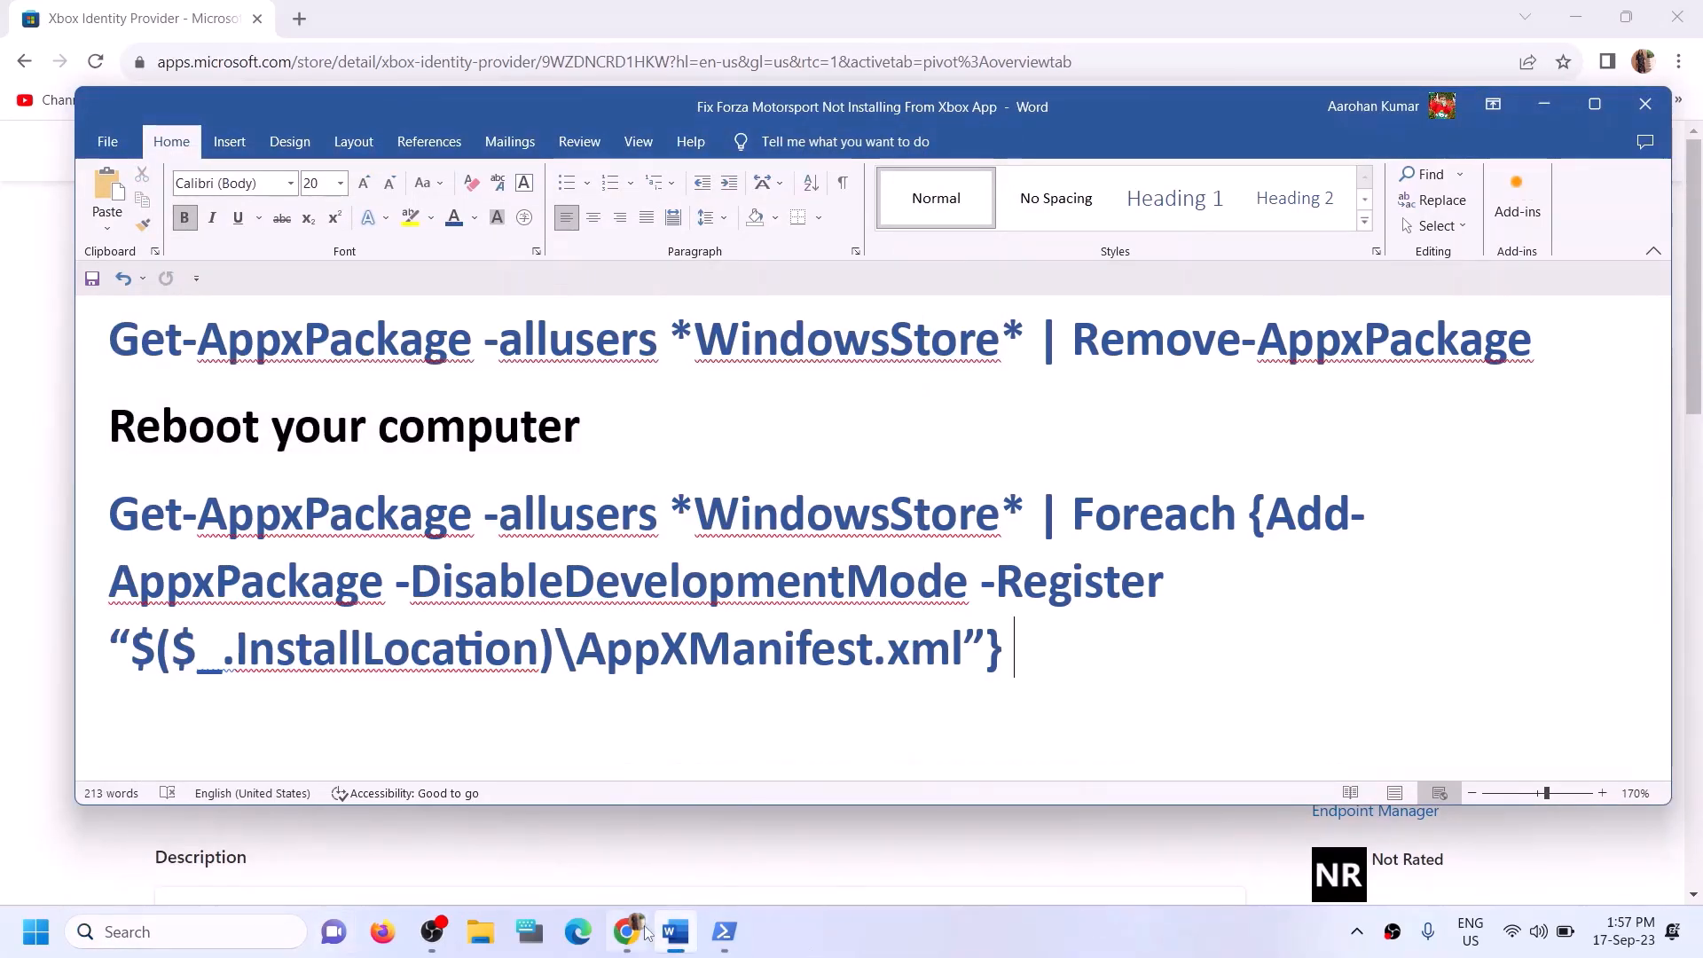
Search Windows for "store" and open Microsoft Store.
click(208, 929)
text(store)
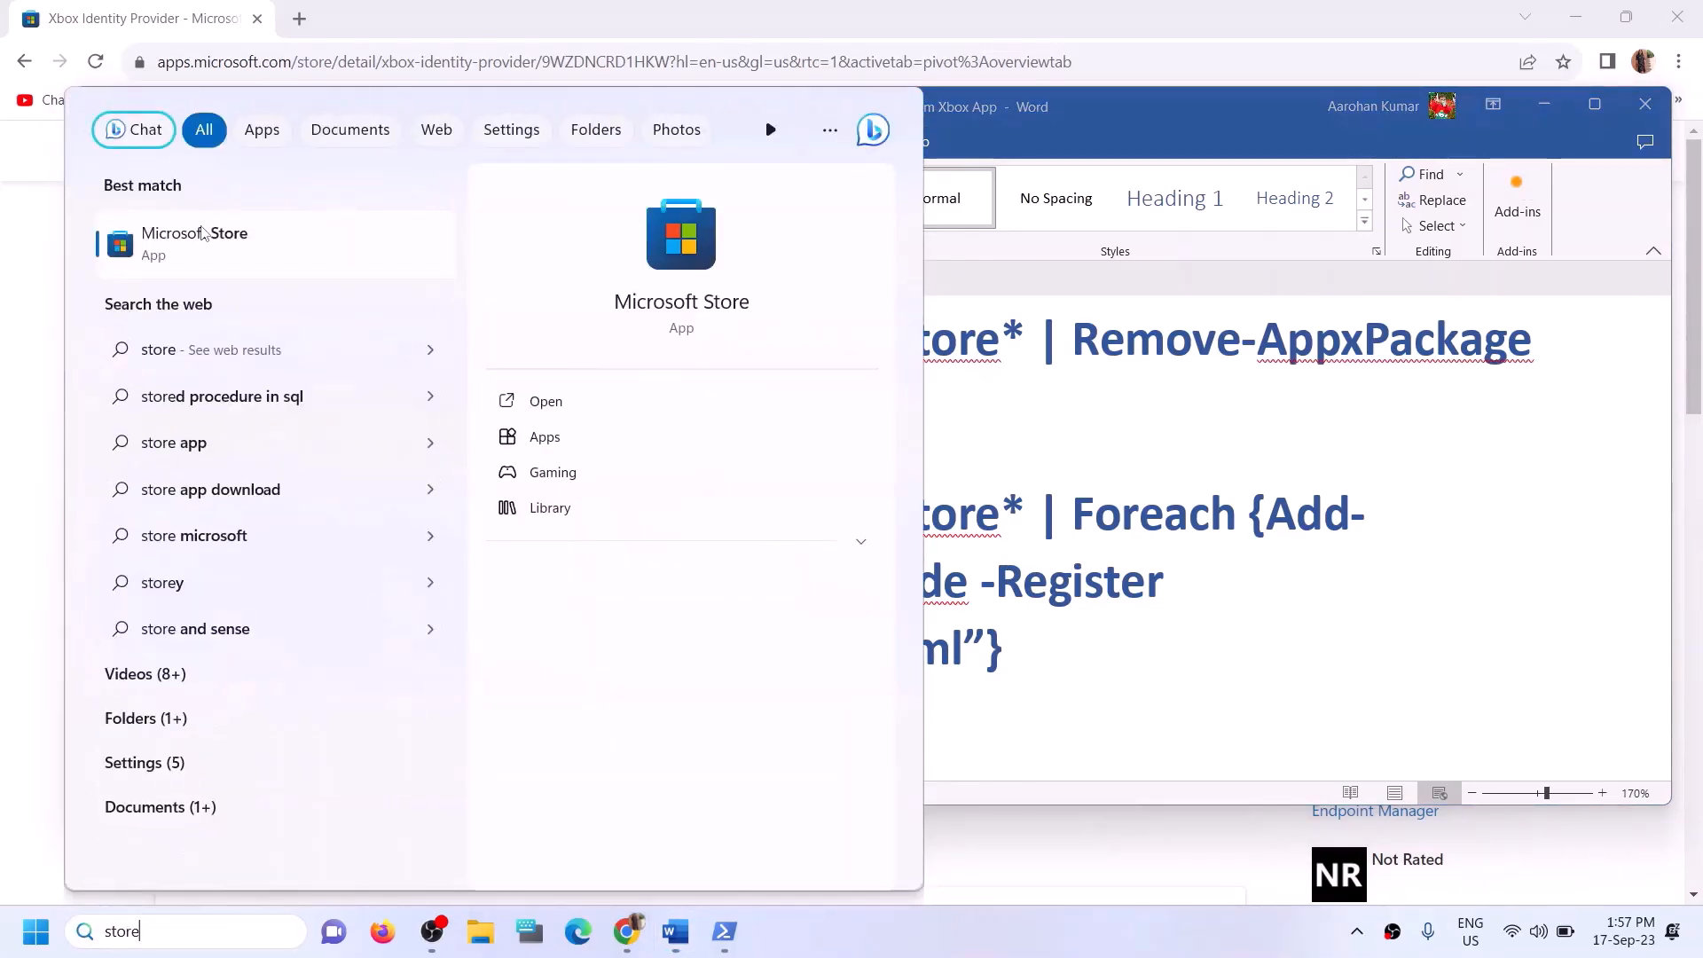
click(707, 240)
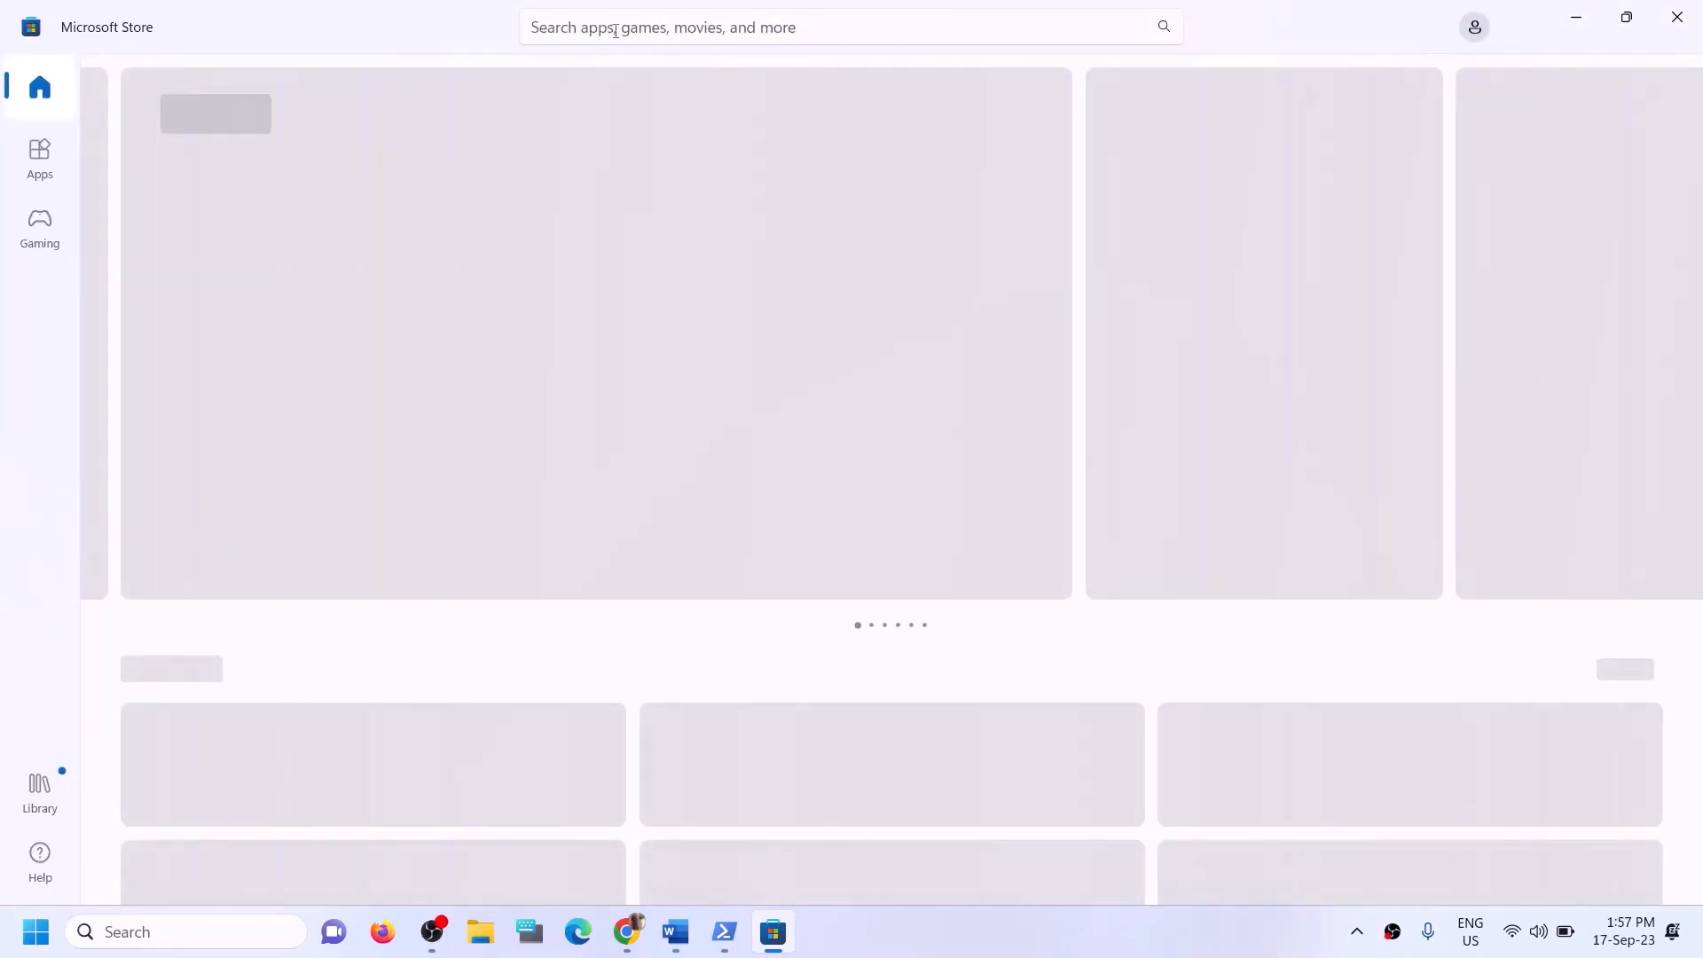
Search Microsoft Store for "xbox", open the Xbox app's page and start installing it.
click(614, 28)
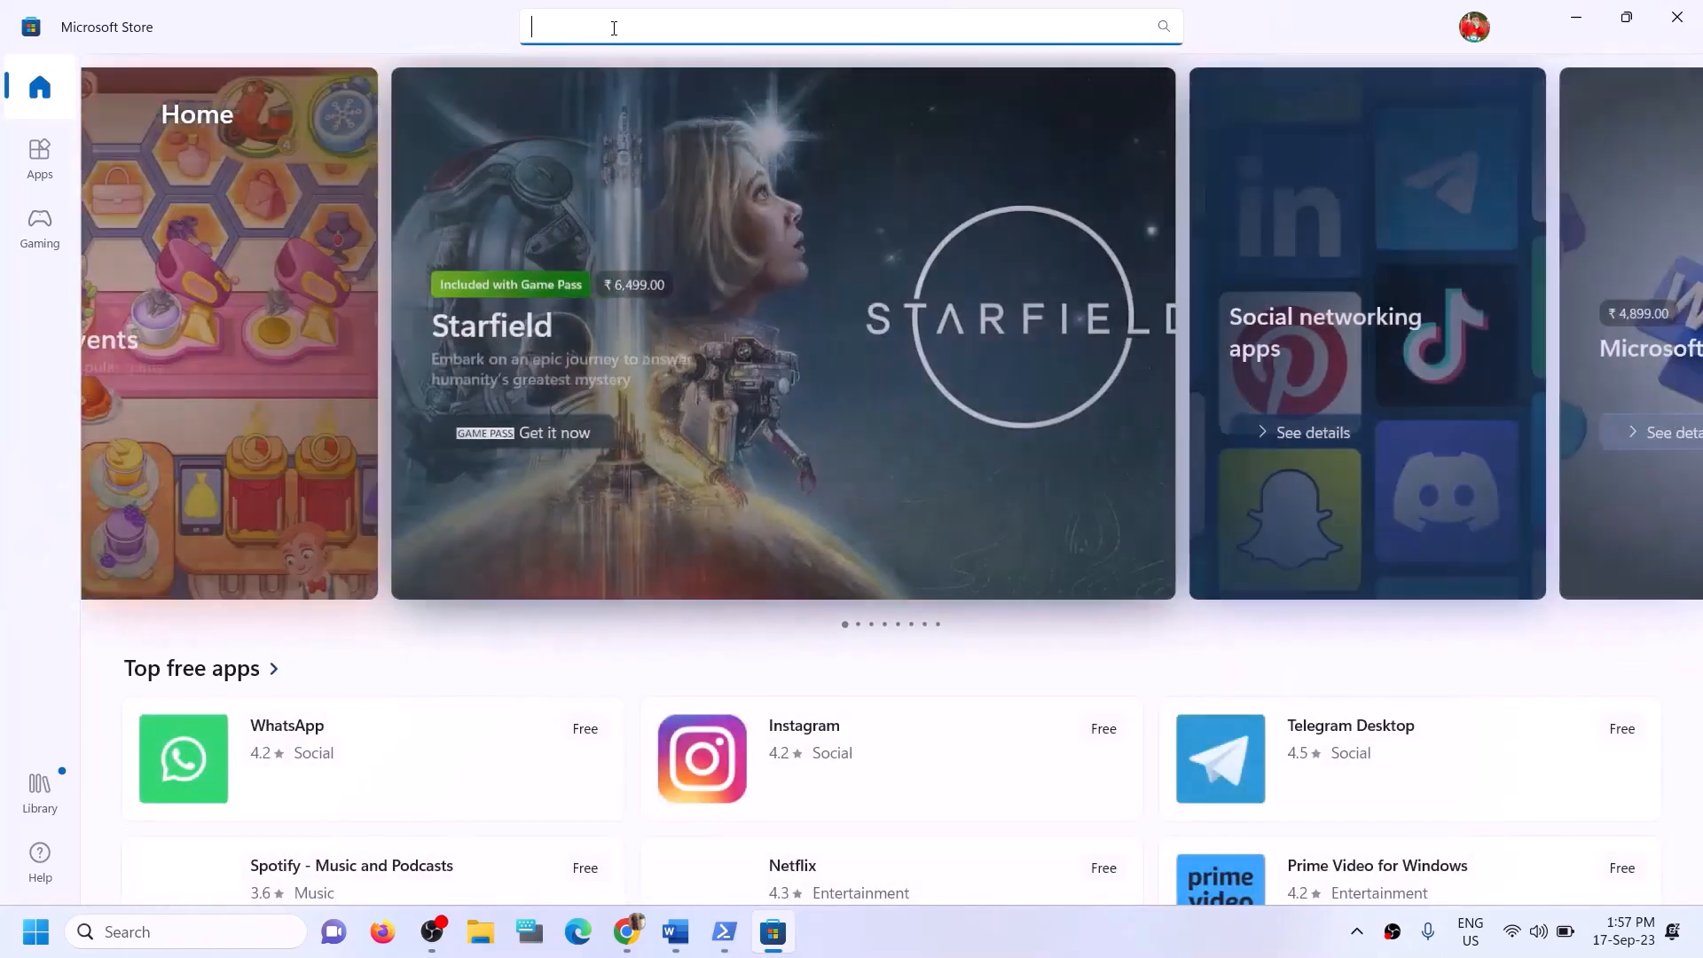
text(xbox)
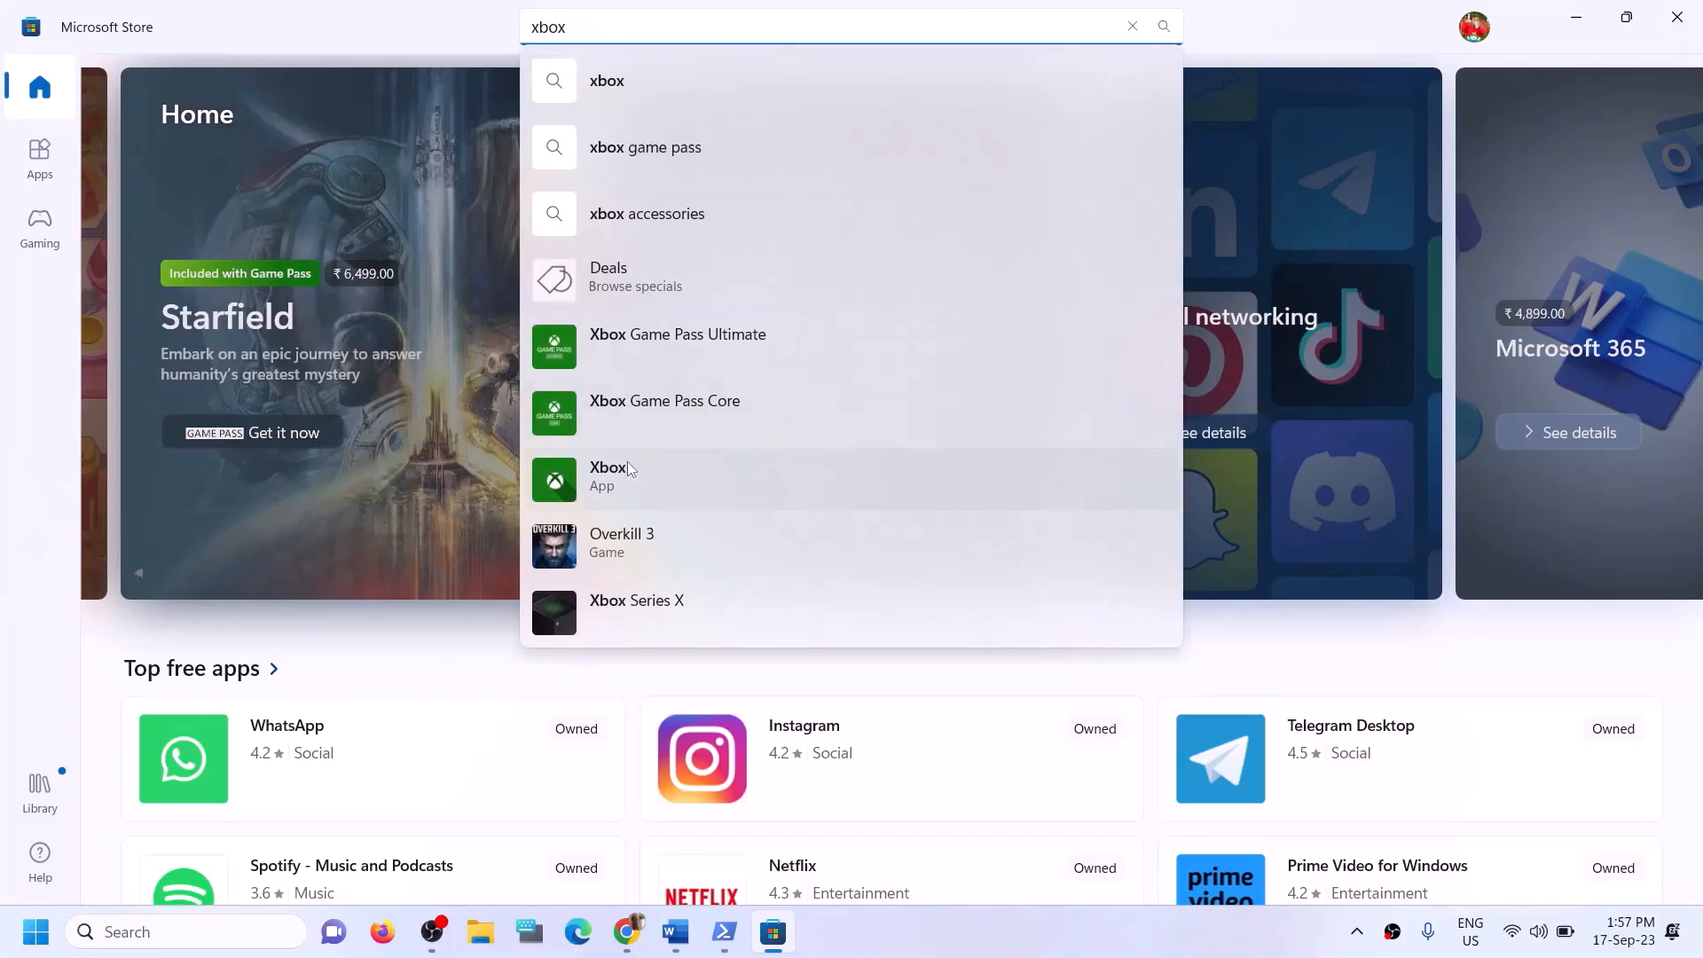
click(627, 470)
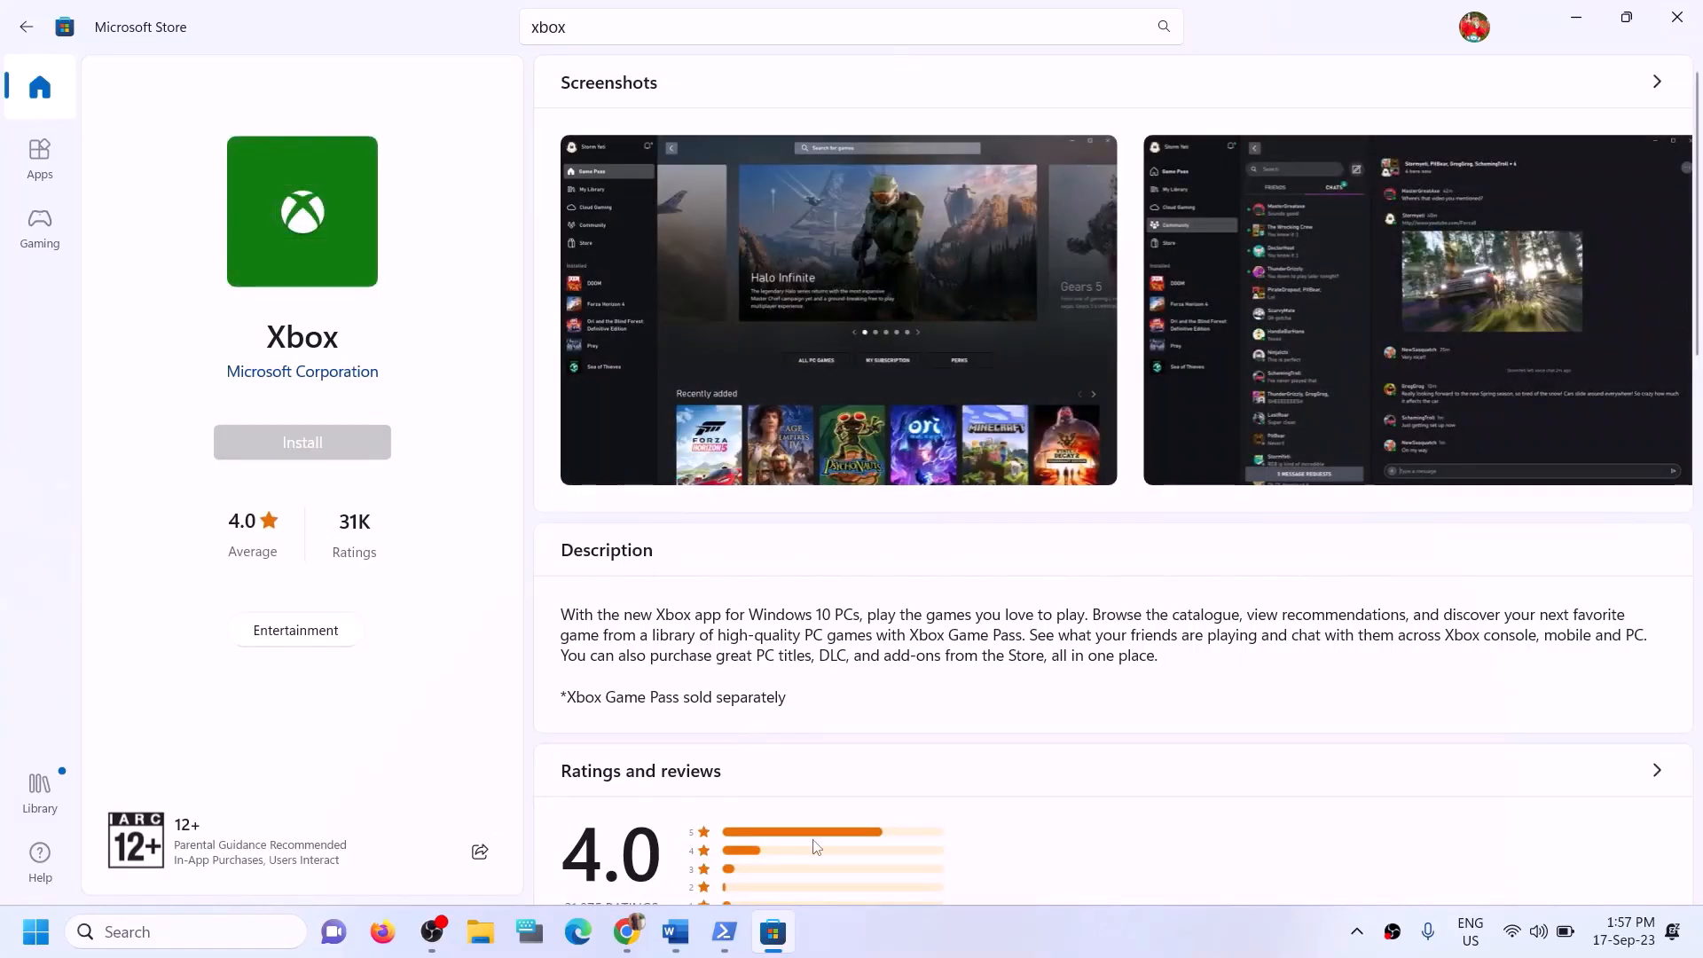
click(723, 637)
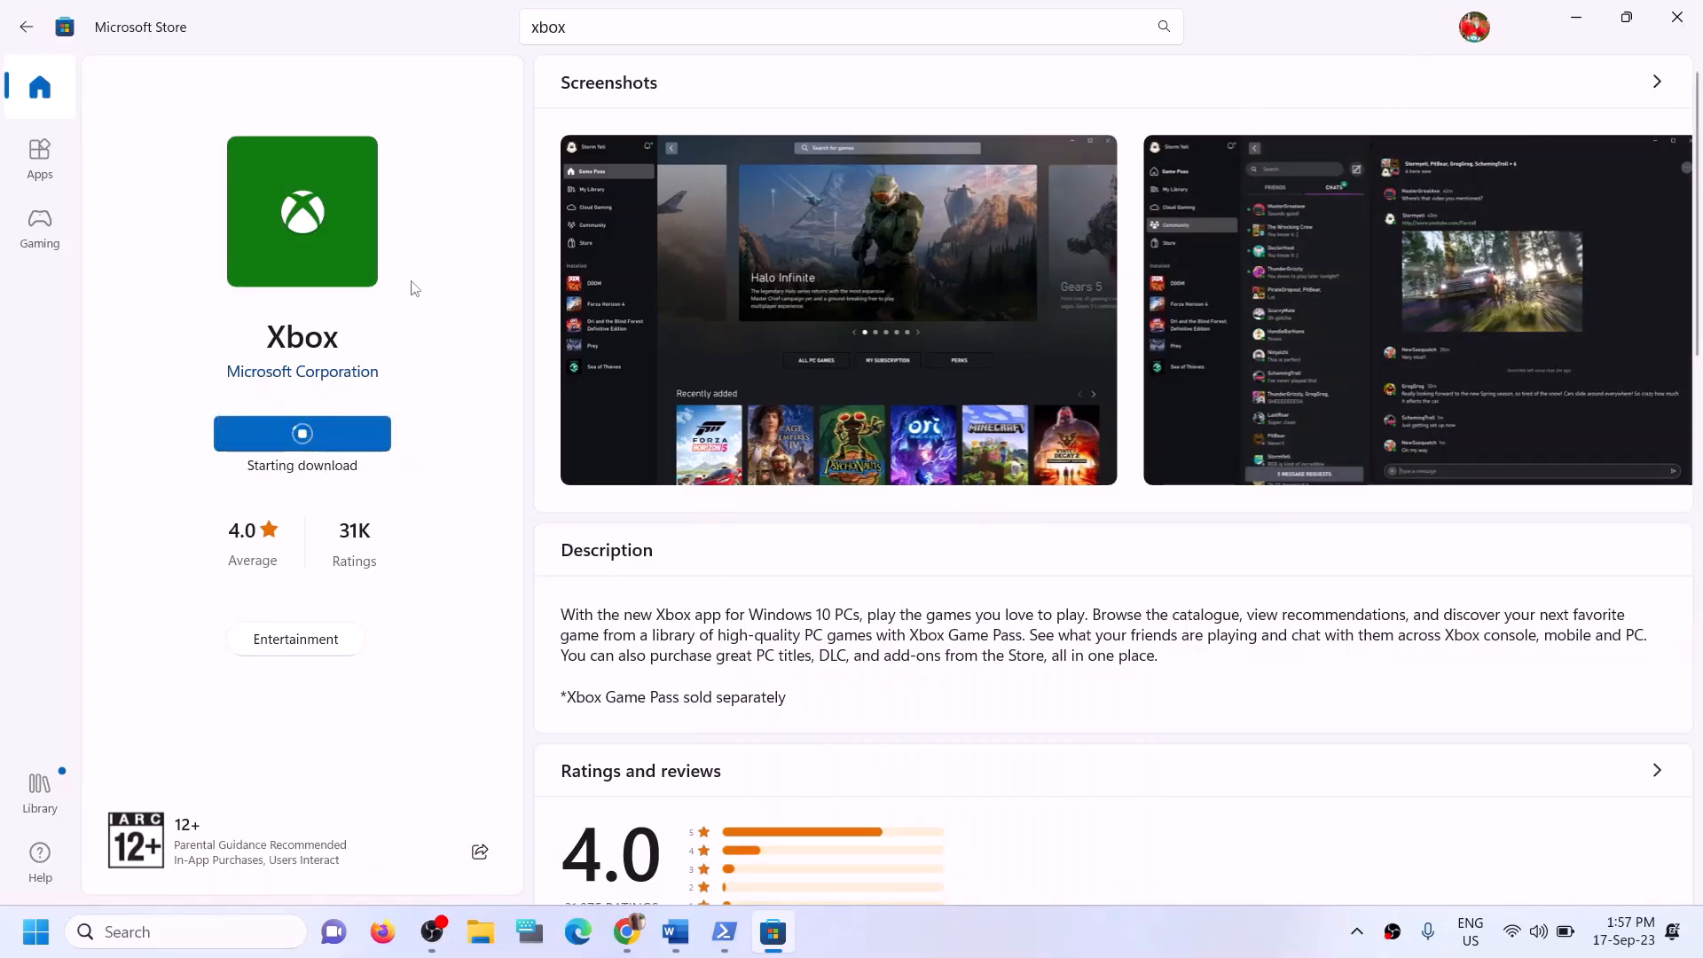
Go to Step 12 in the Word notes and highlight "Try installing to C drive".
click(675, 931)
scroll(537, 615, down, 3)
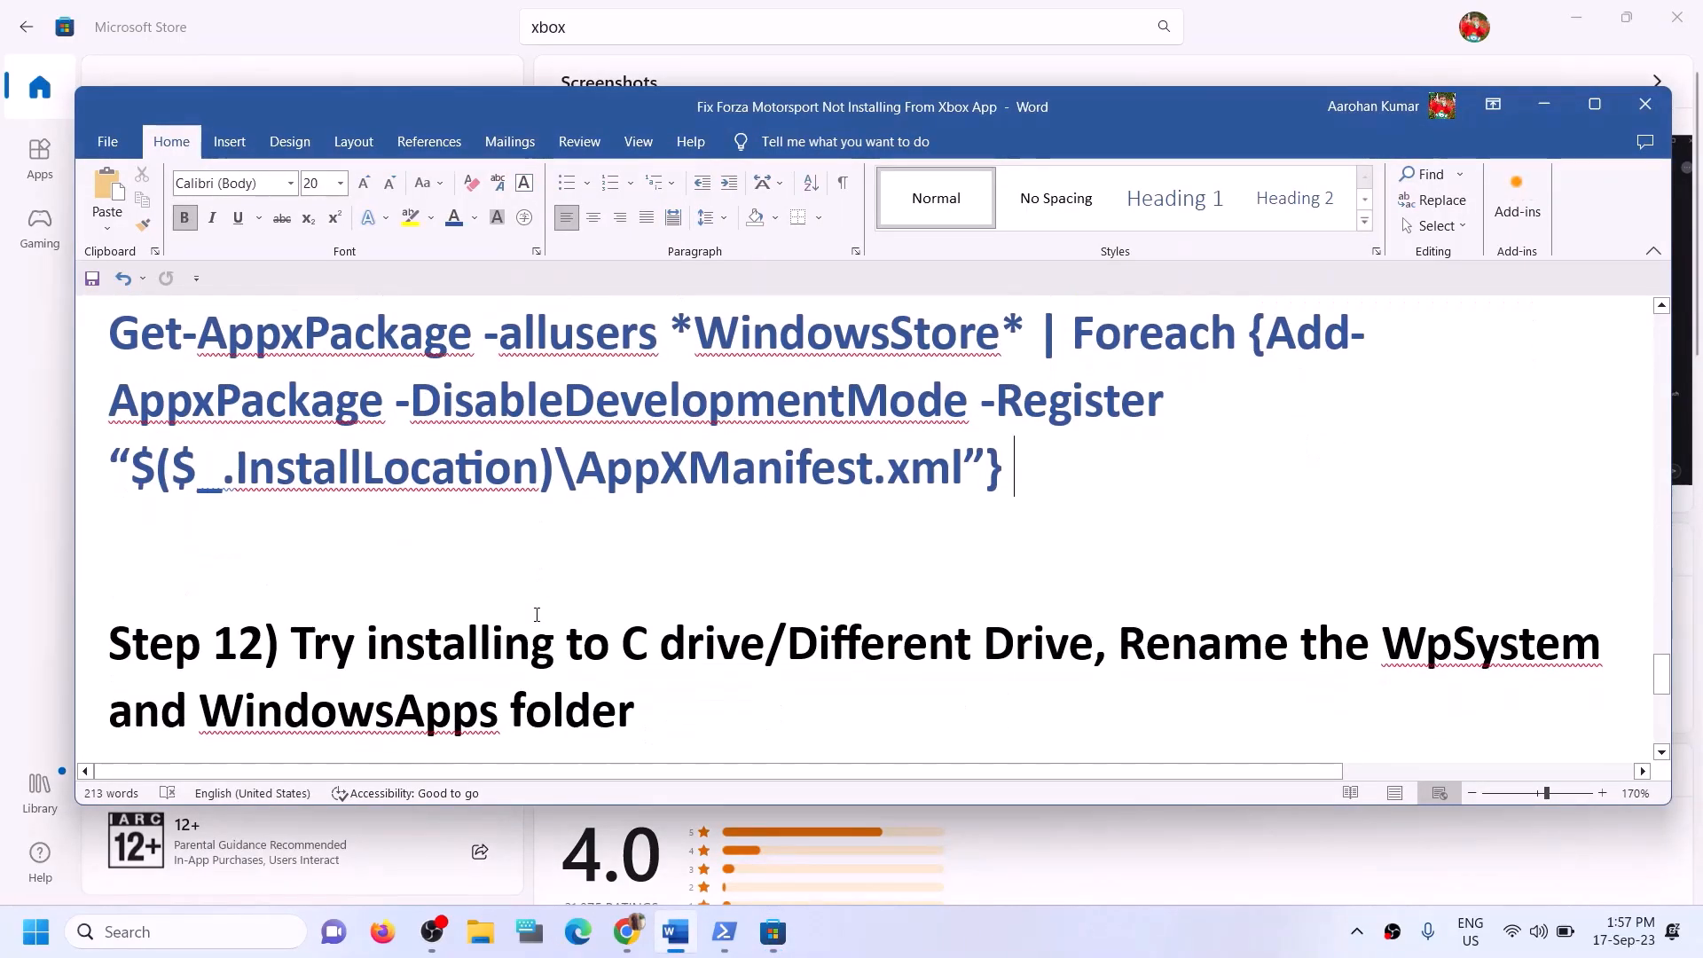
shift+click(765, 559)
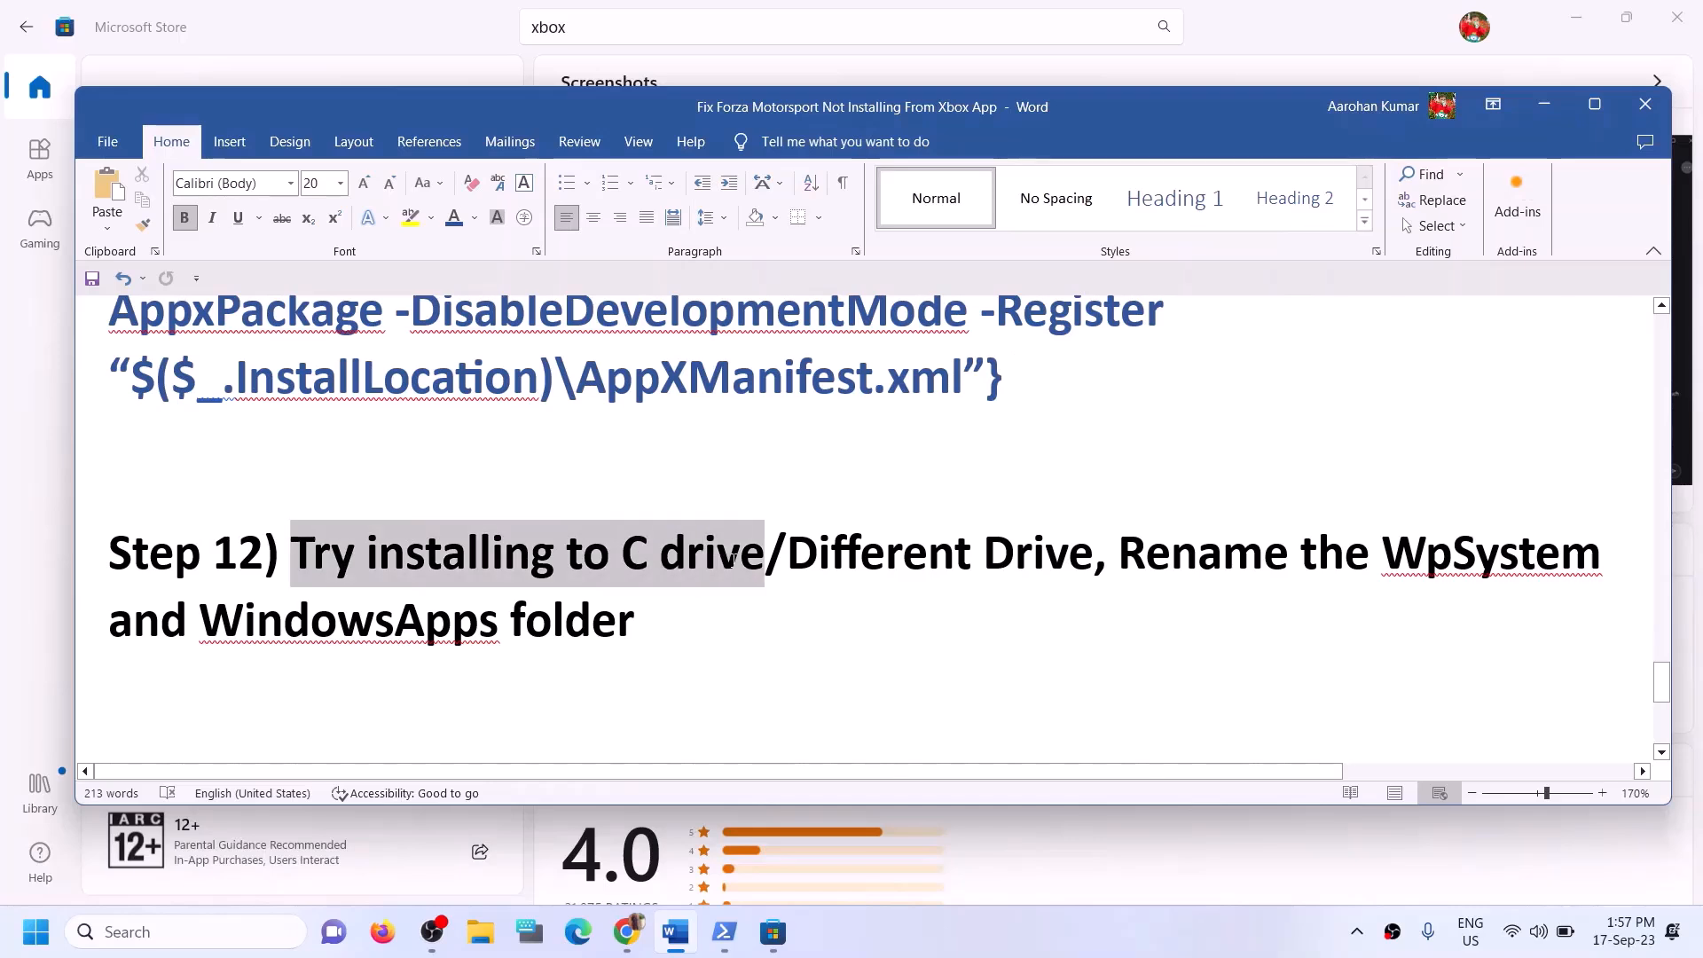
click(818, 564)
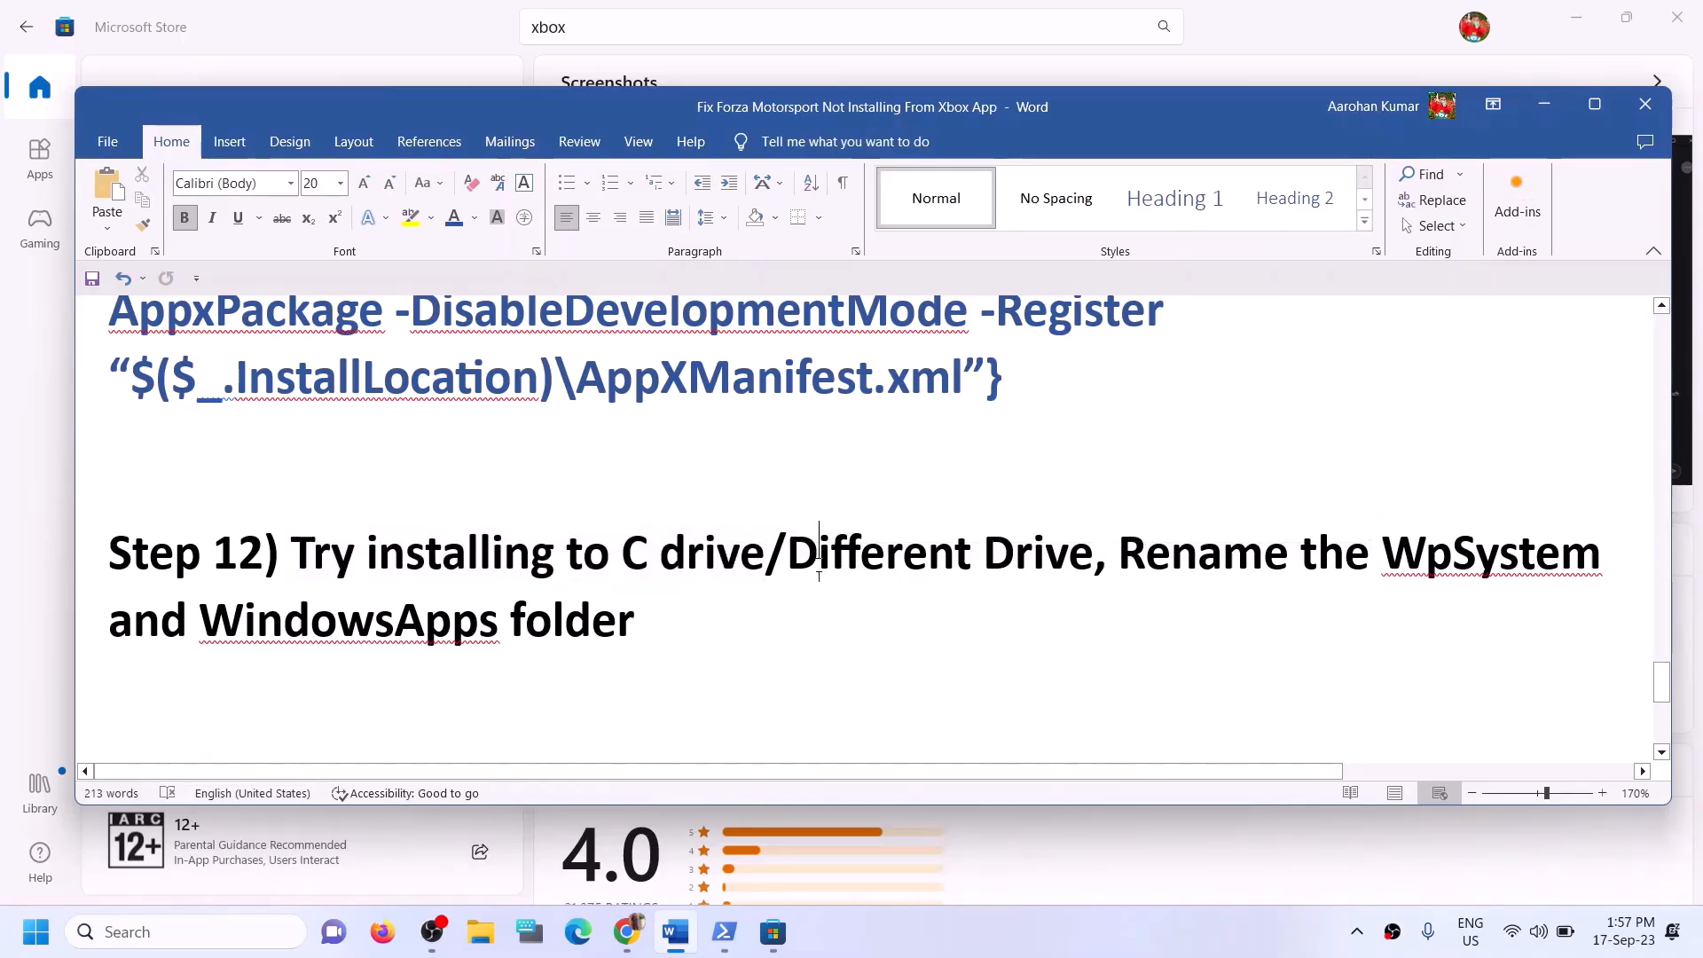
Open Windows Settings and look through the Advanced app settings and Installed apps pages.
click(479, 931)
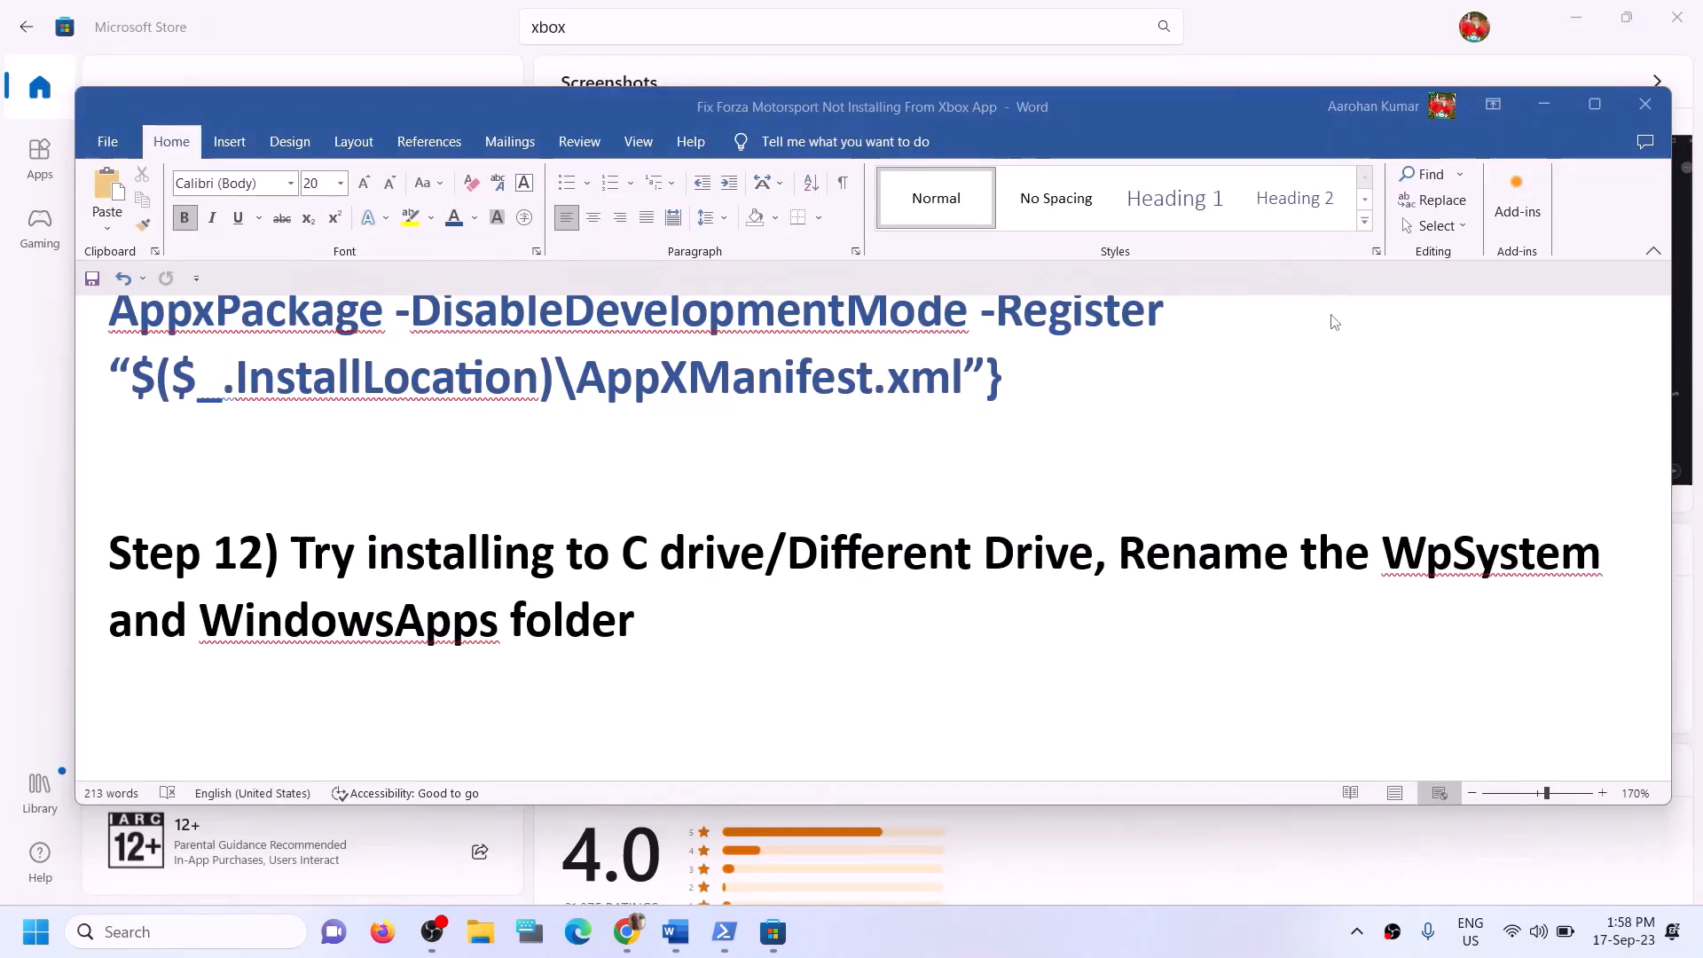
key(super+i)
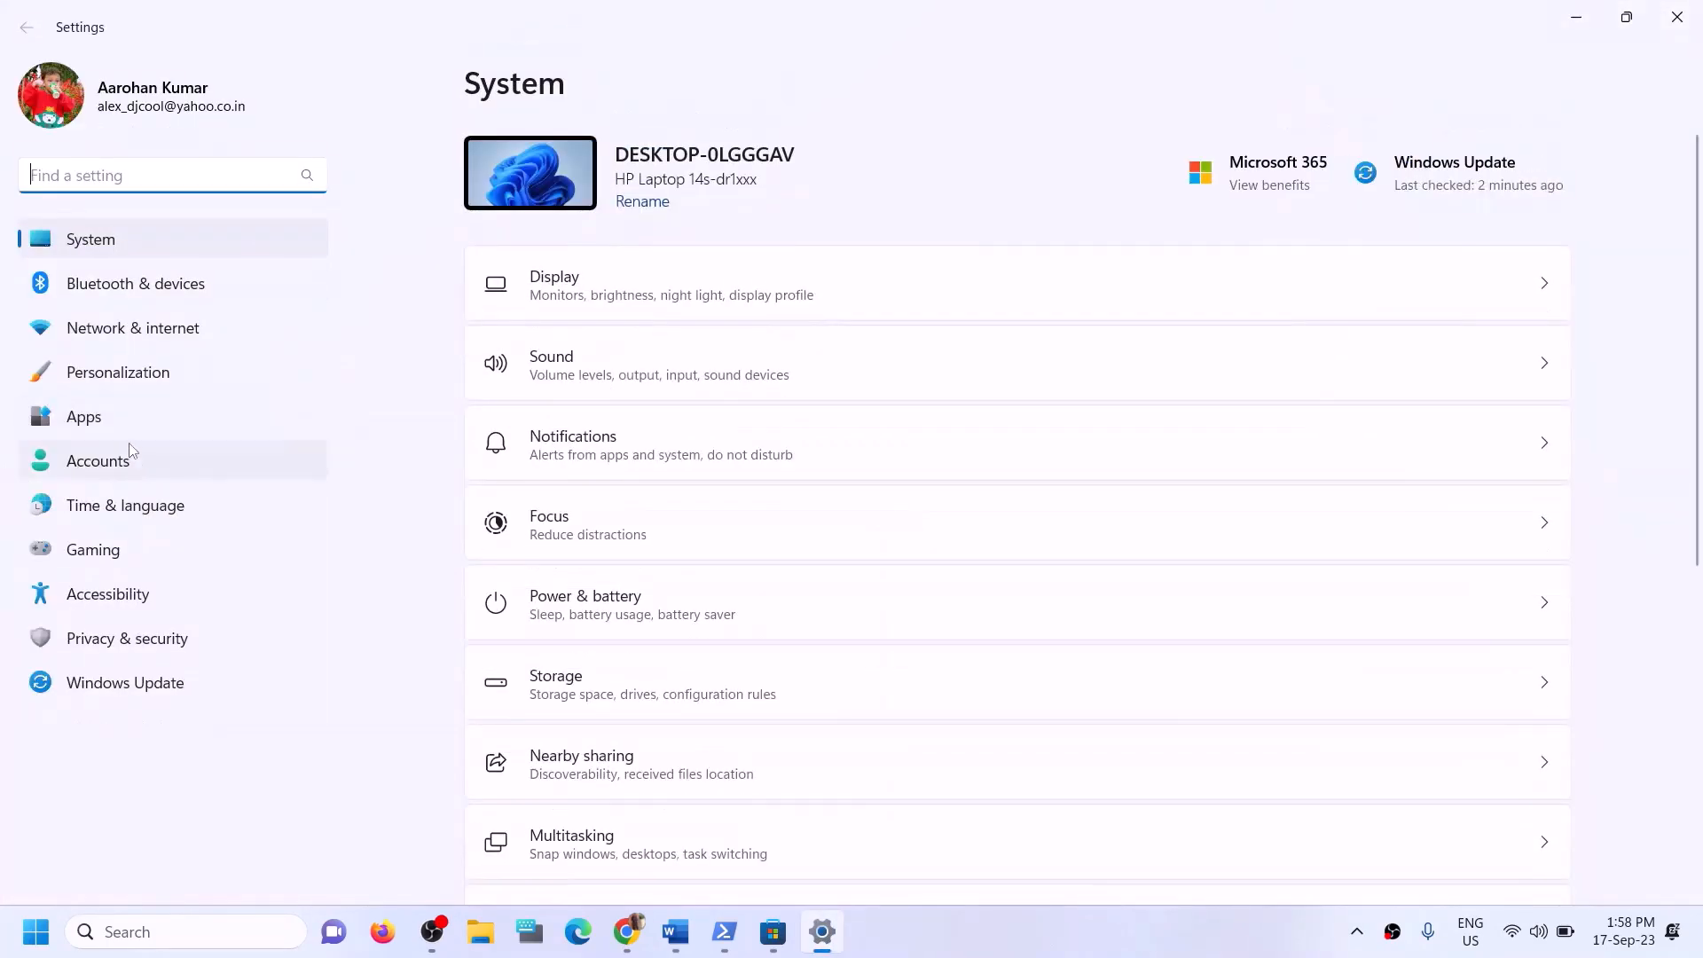
click(120, 433)
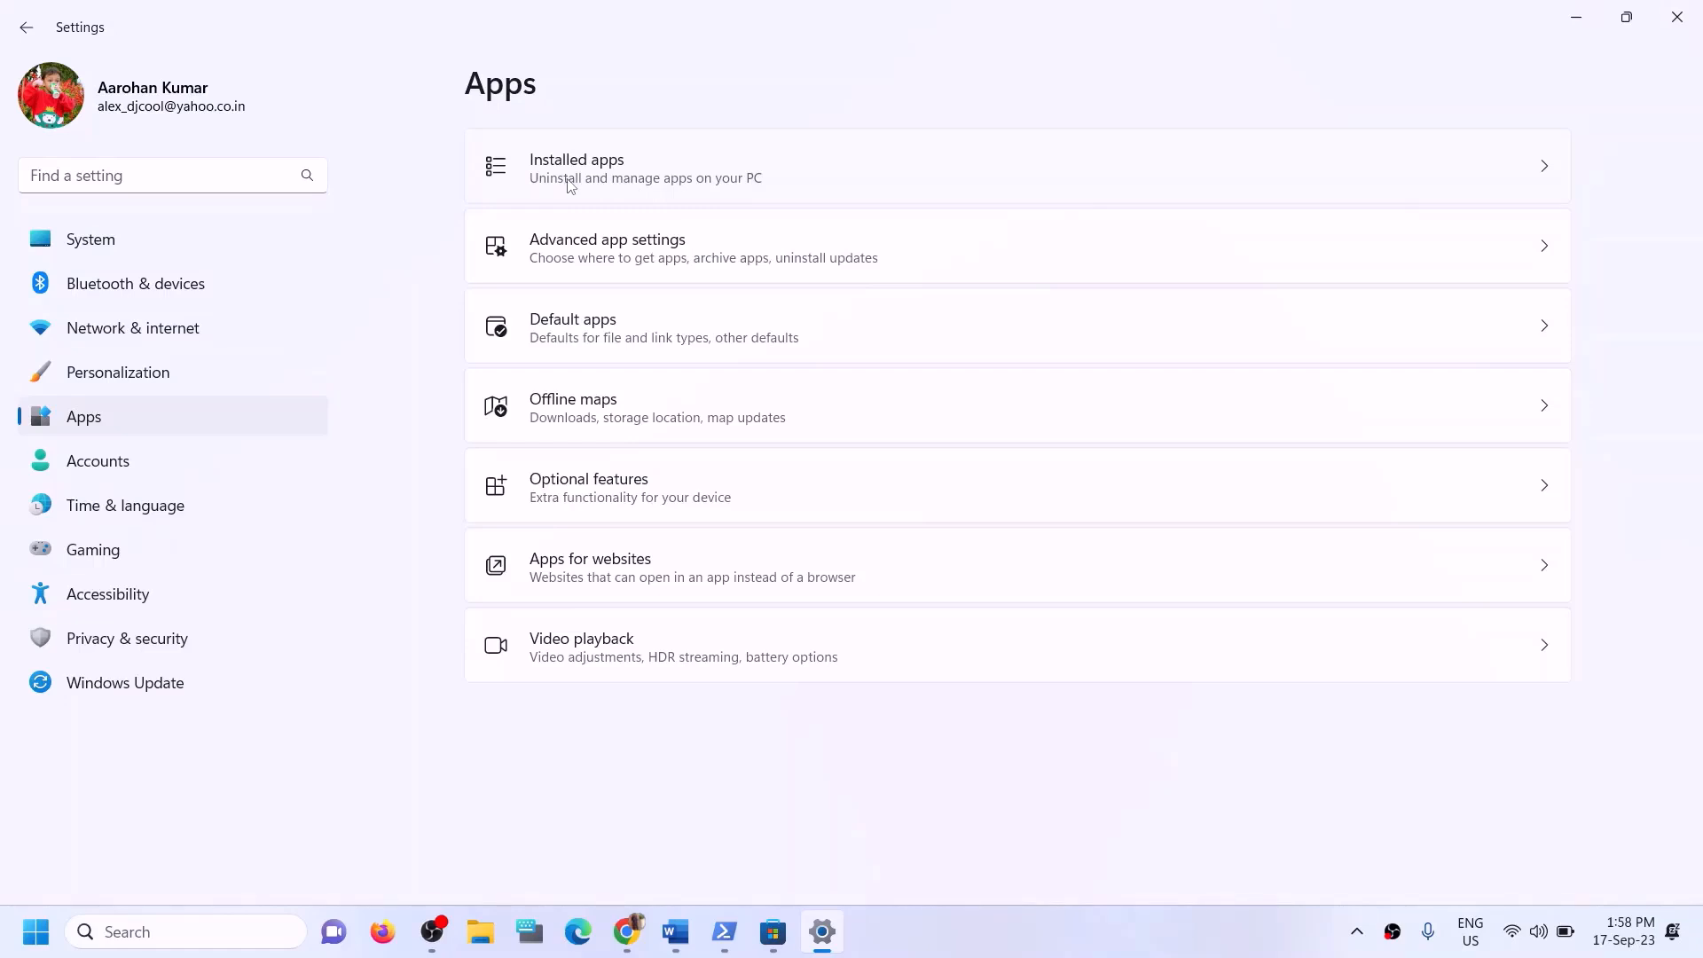
click(647, 262)
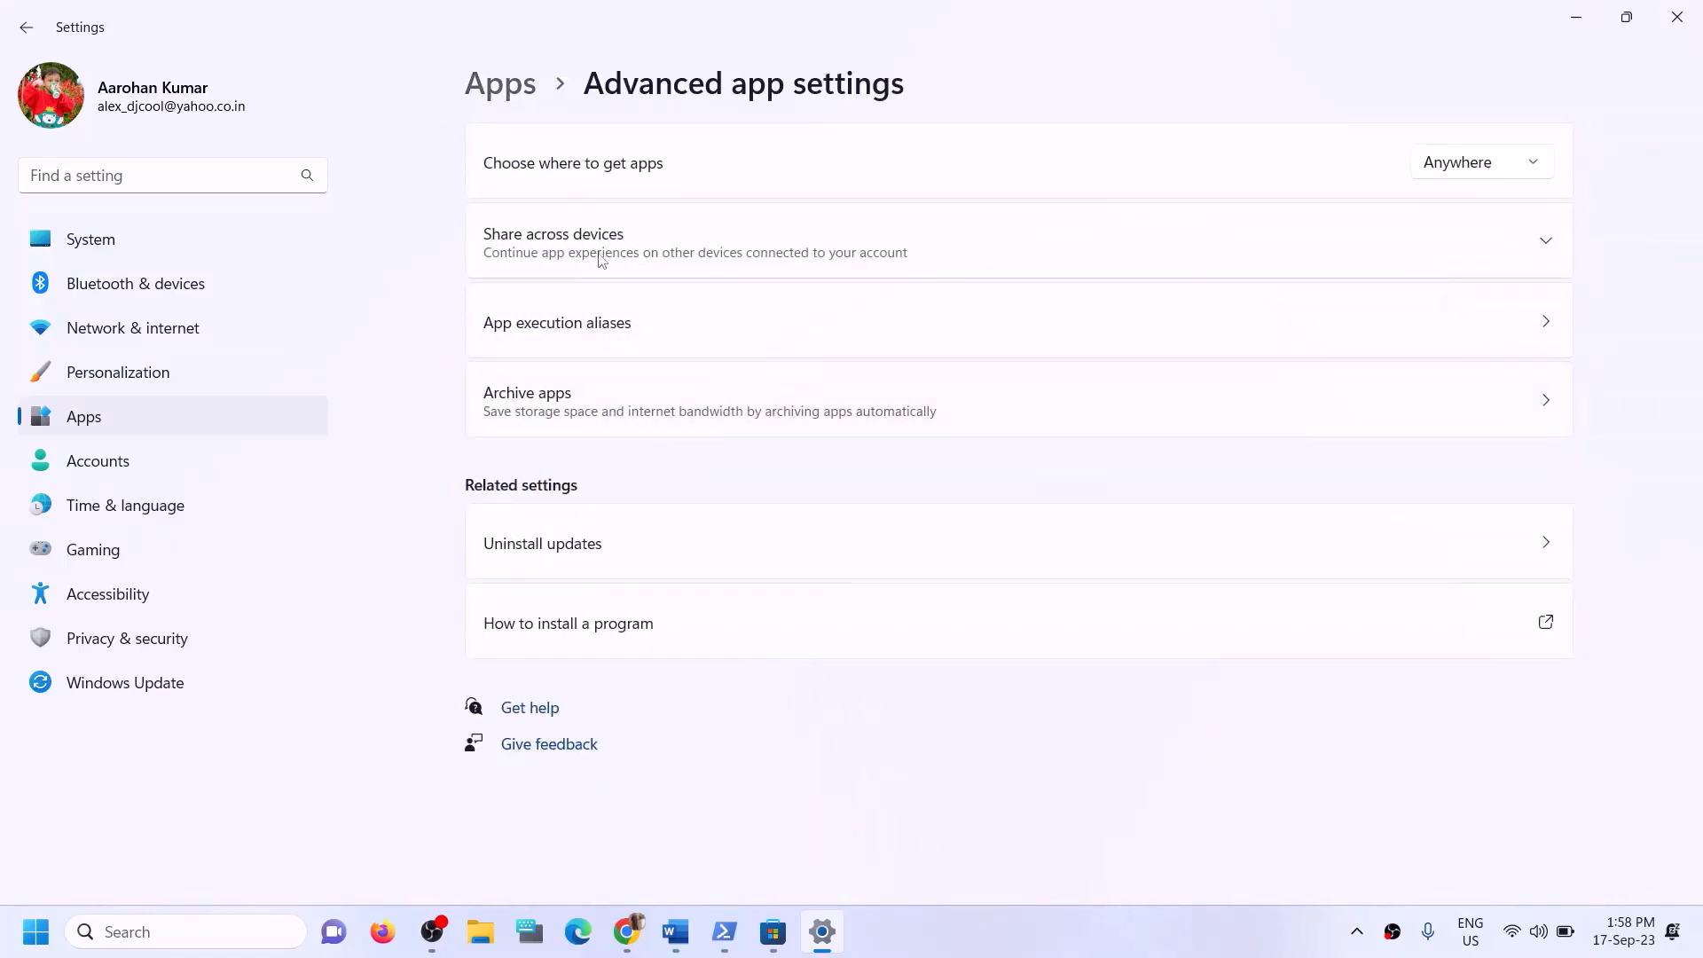
click(510, 86)
click(563, 177)
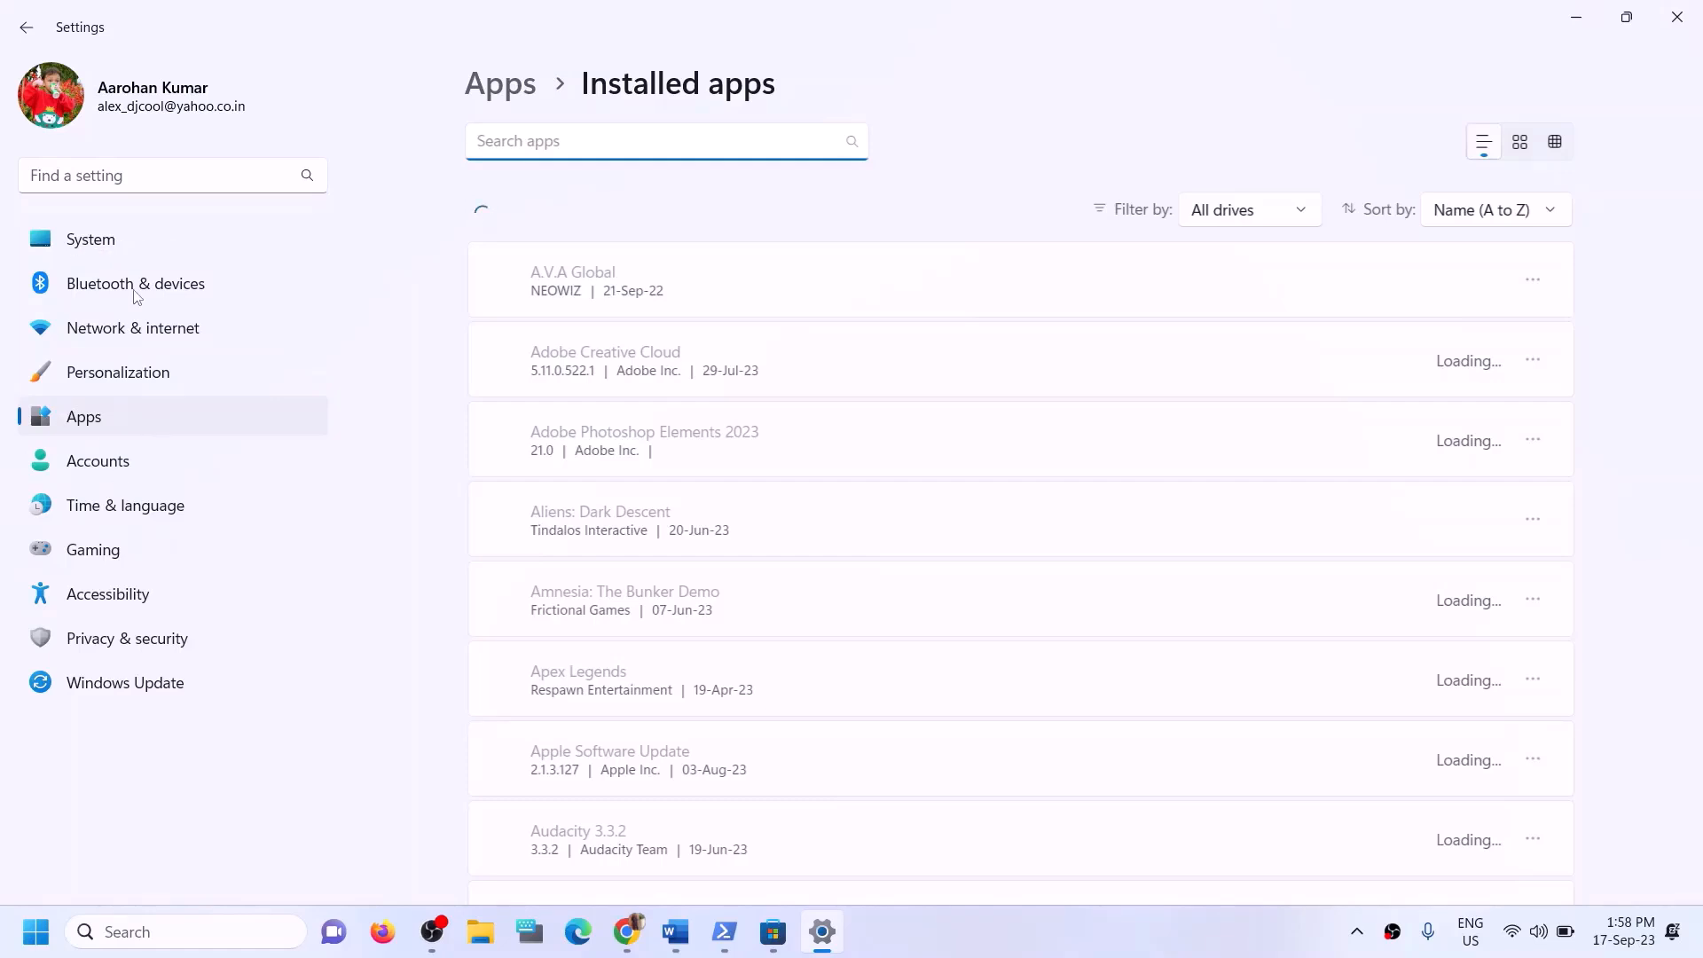
Go to the system's advanced storage settings and open the "Where new content is saved" page.
click(95, 254)
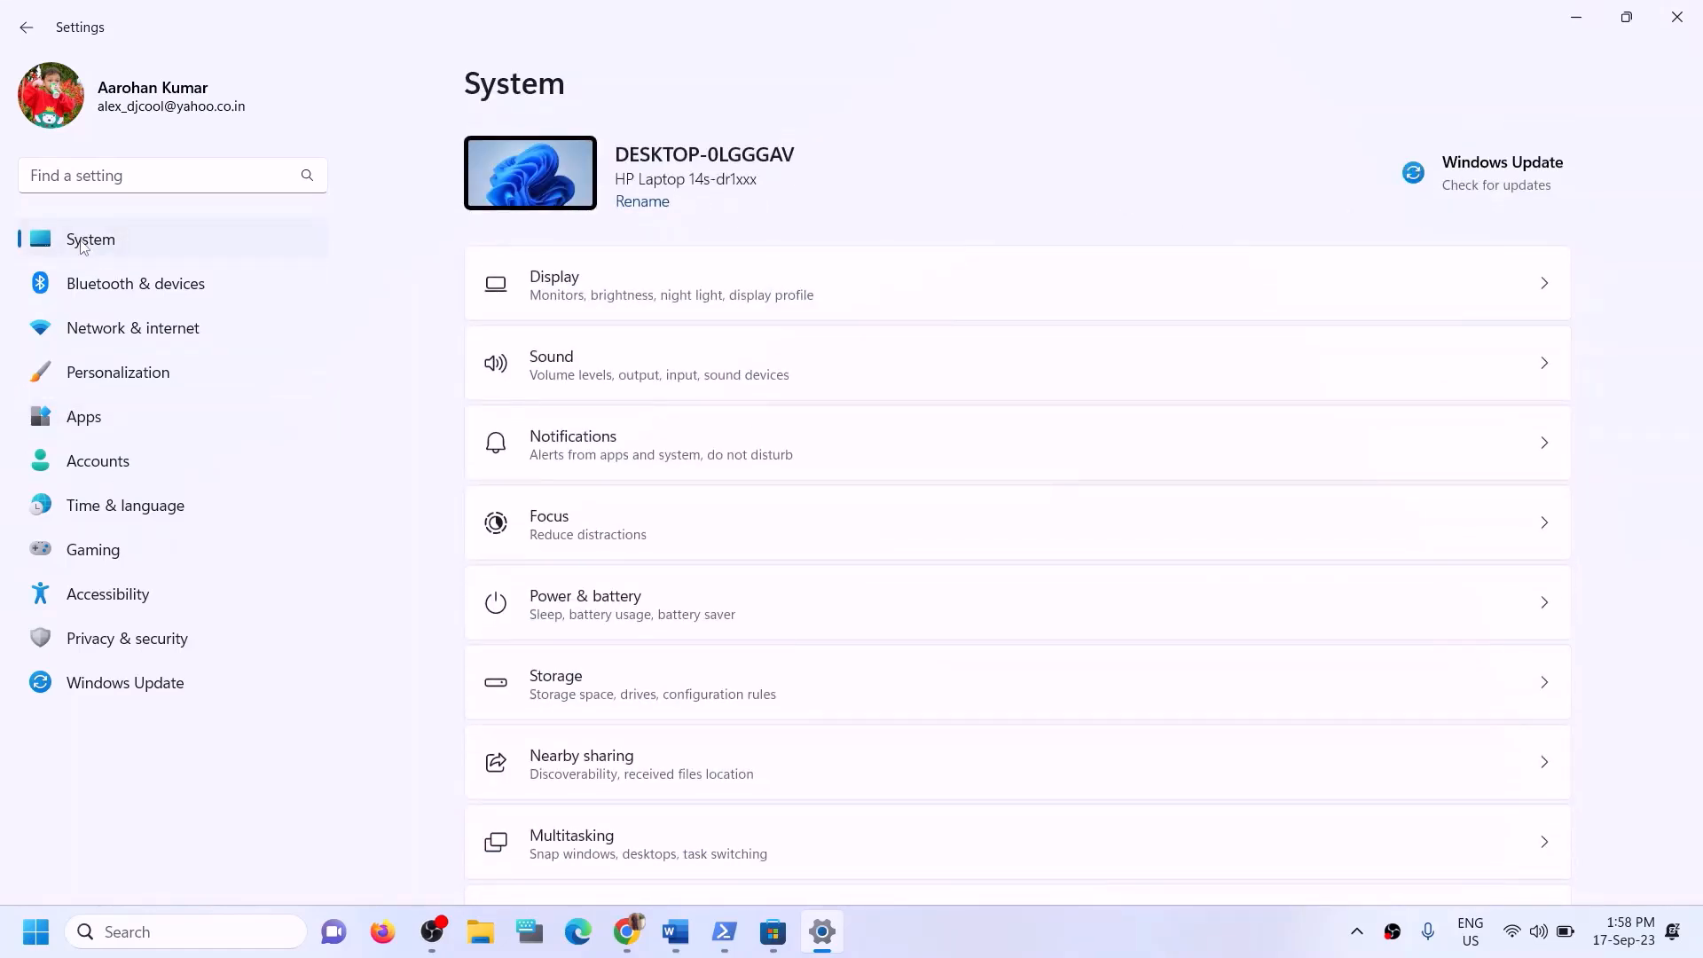
scroll(674, 382, down, 4)
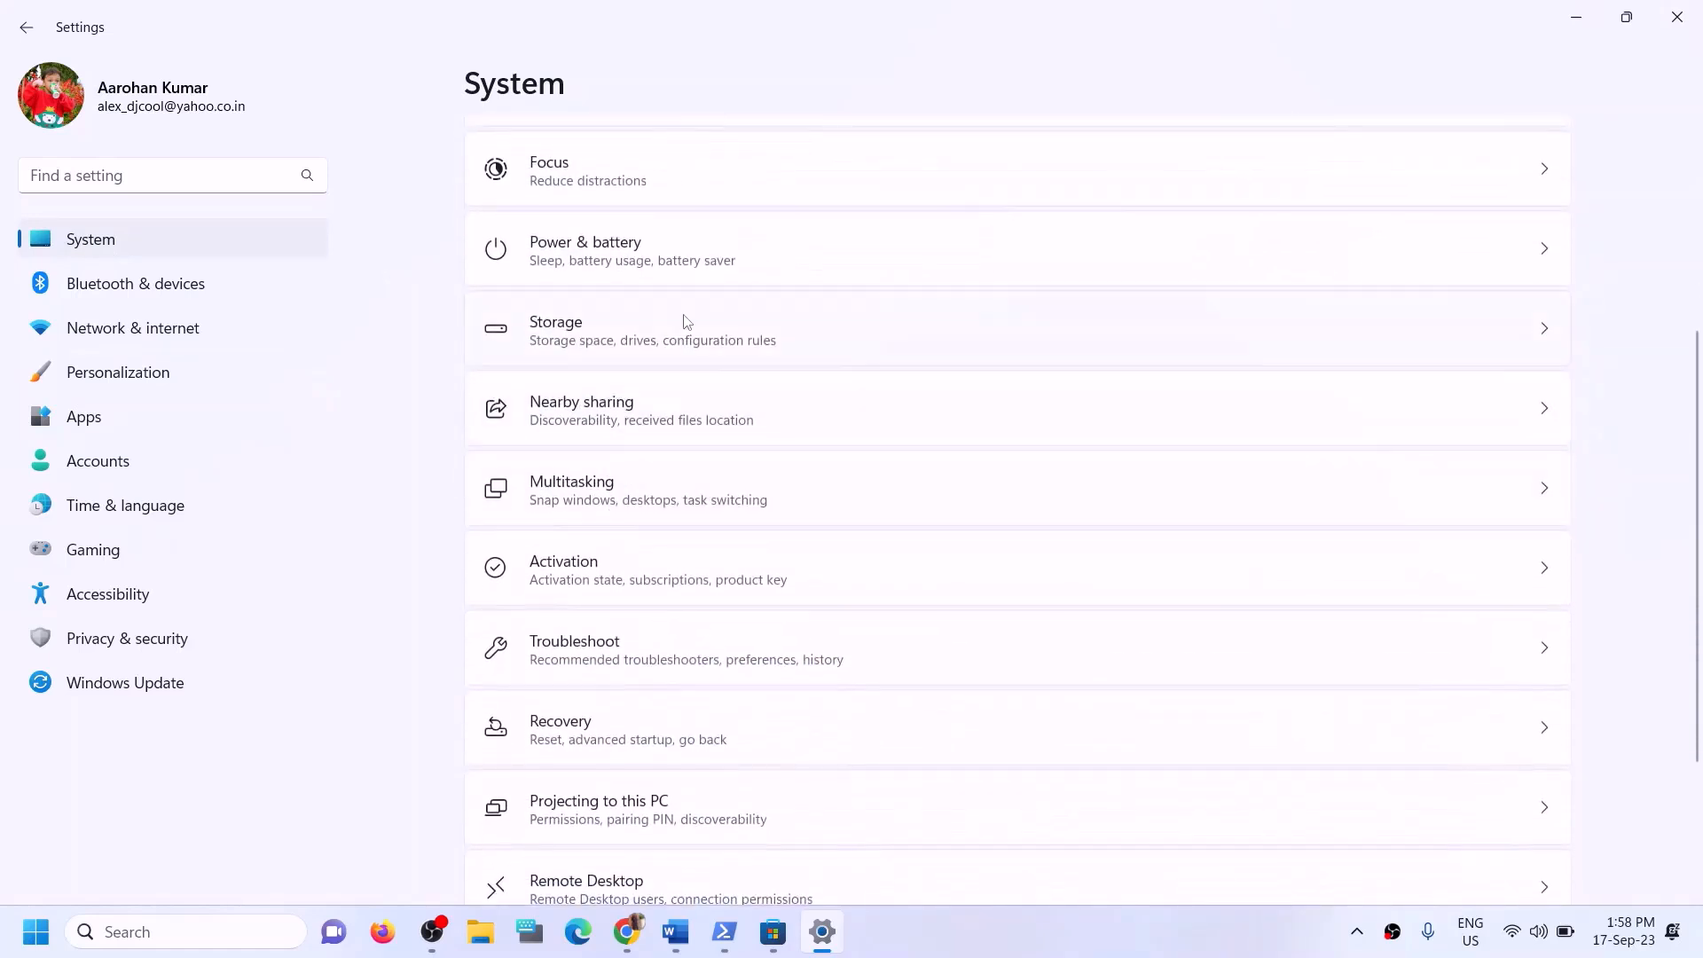
click(606, 331)
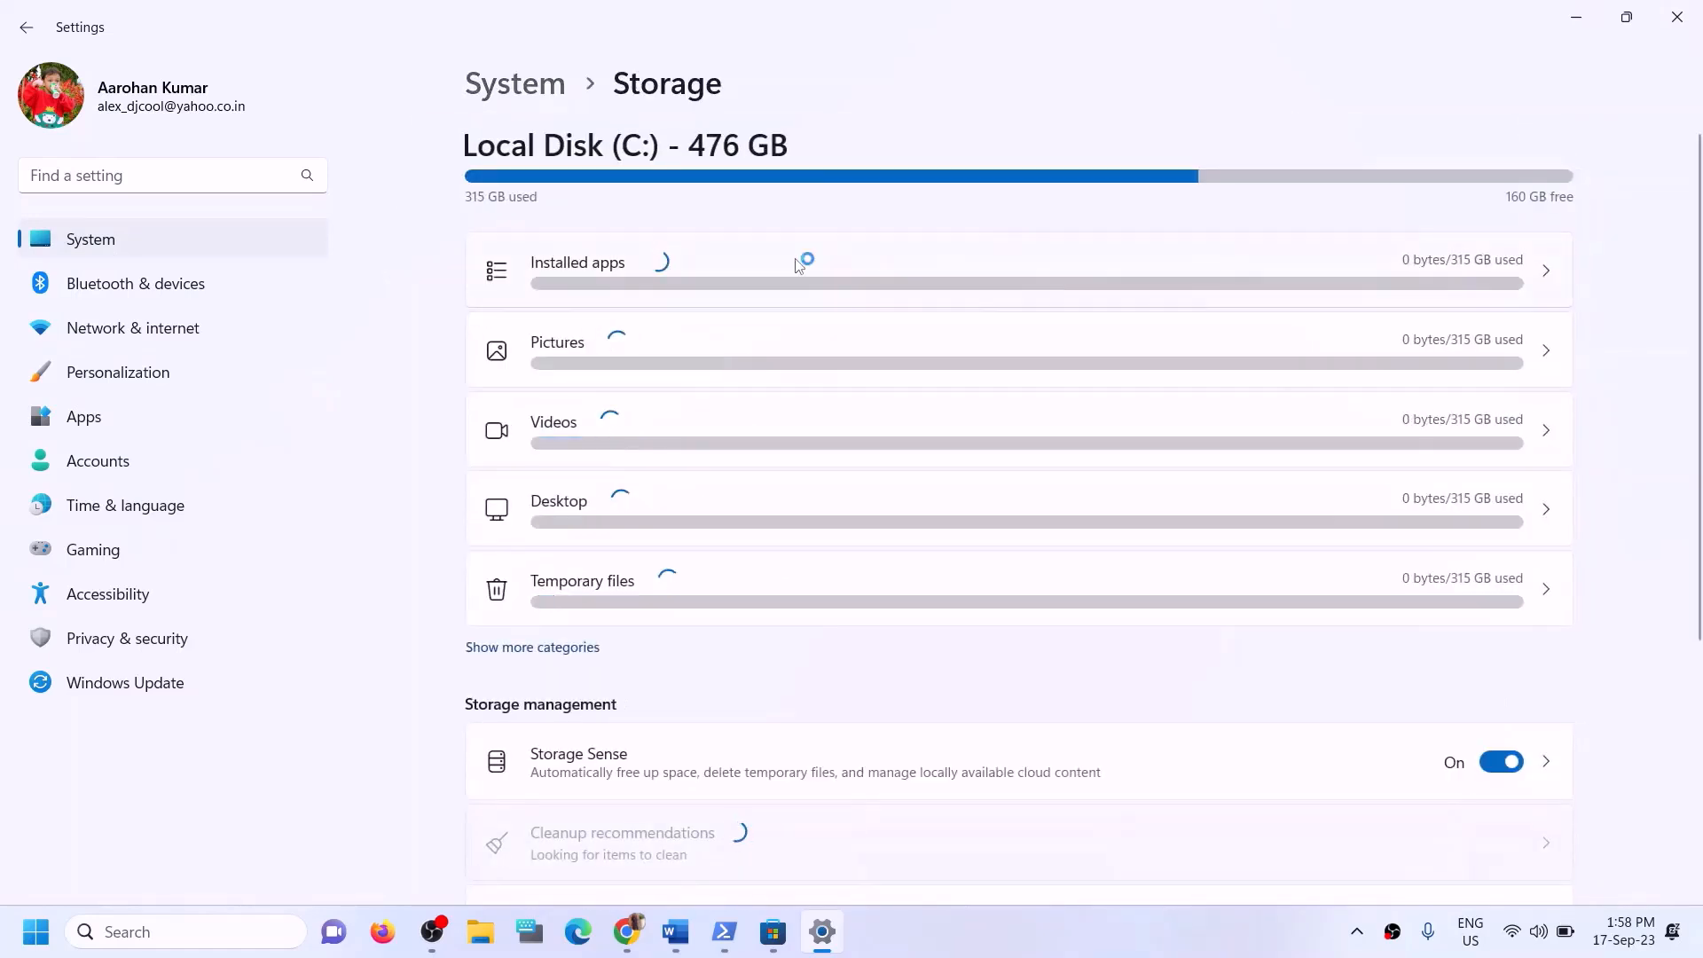
scroll(783, 460, down, 5)
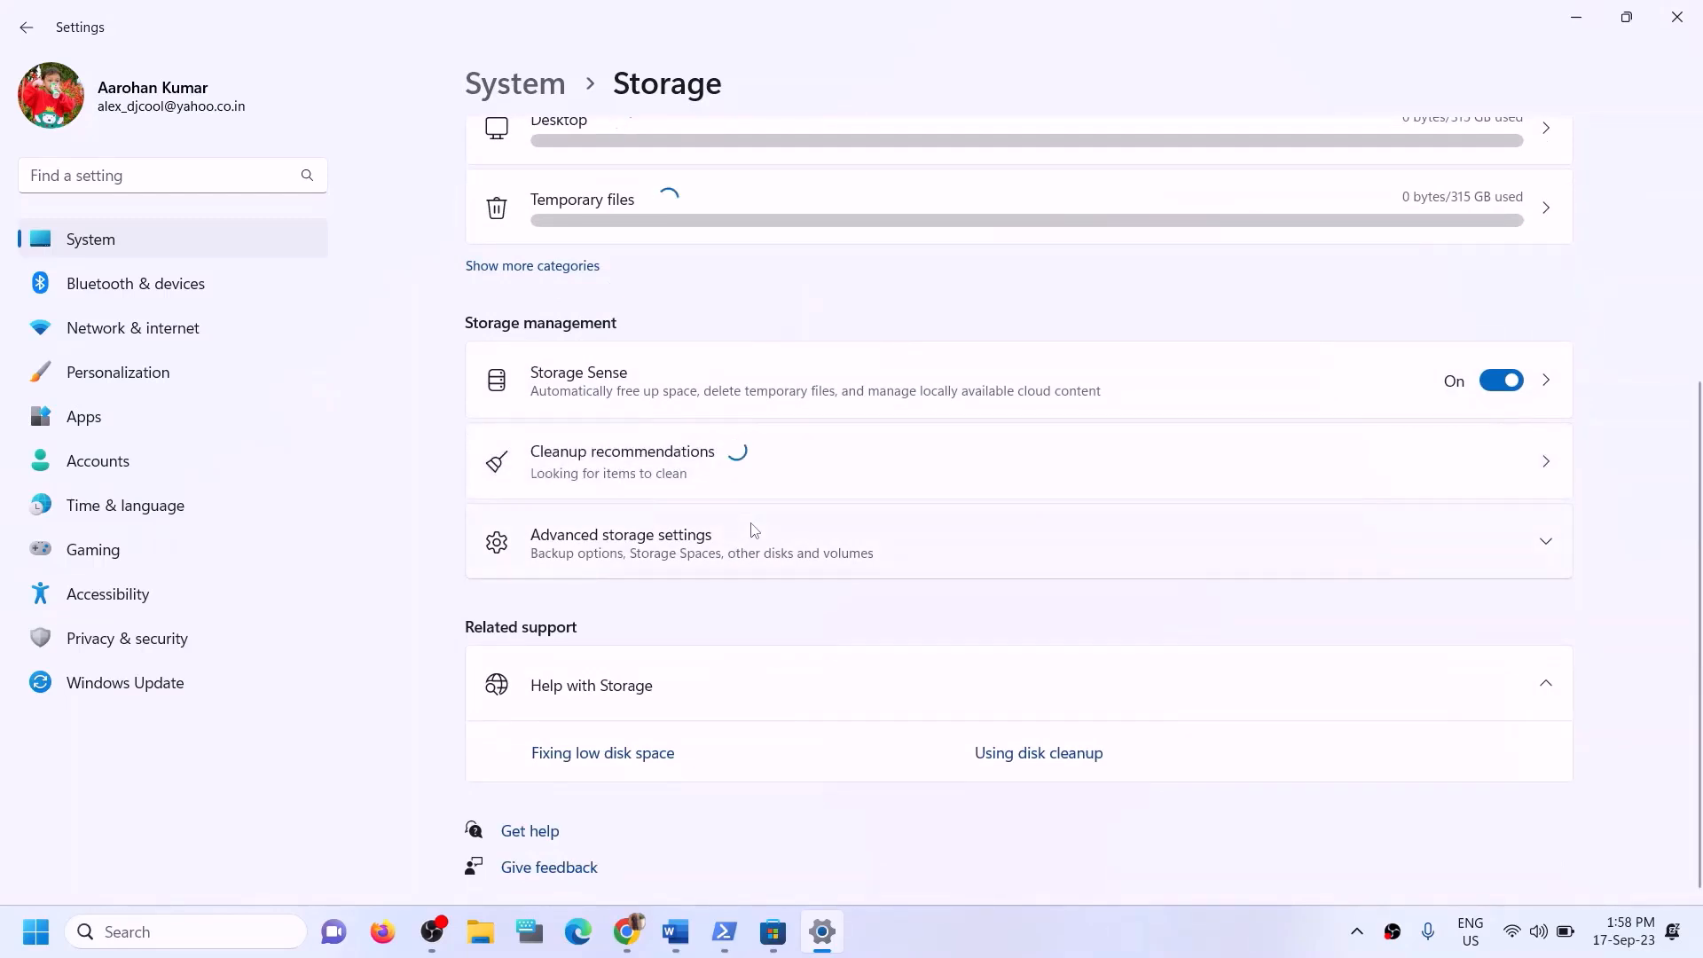
click(654, 537)
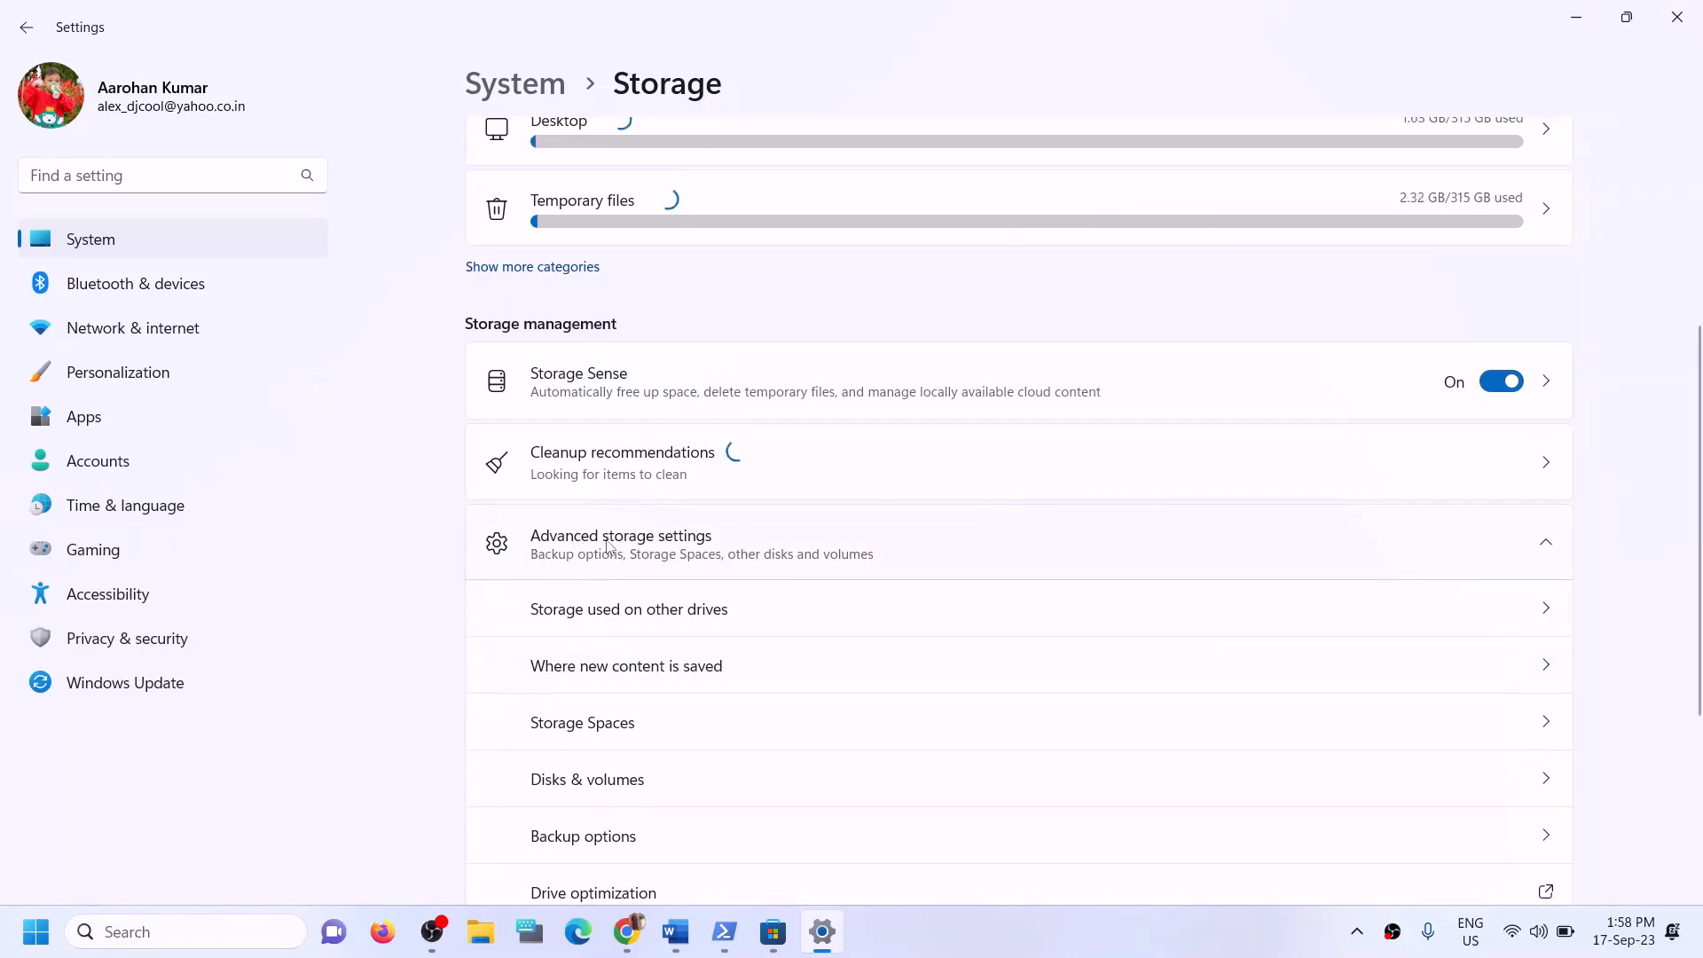
scroll(709, 545, down, 1)
scroll(723, 545, down, 1)
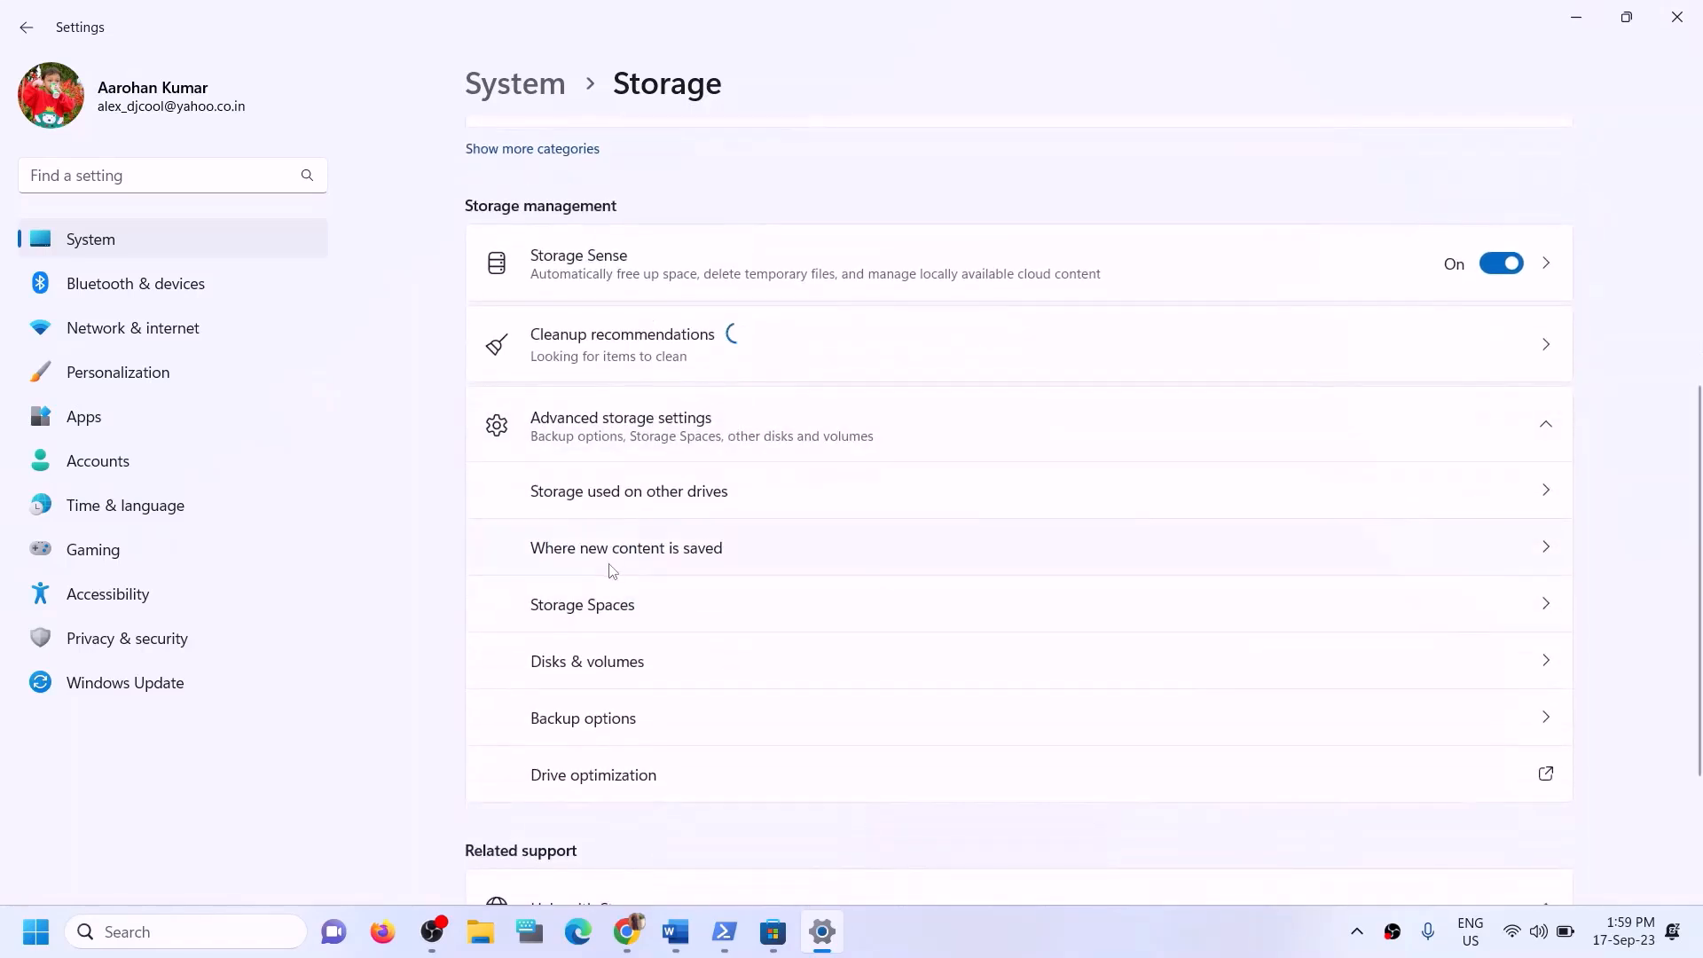
click(616, 560)
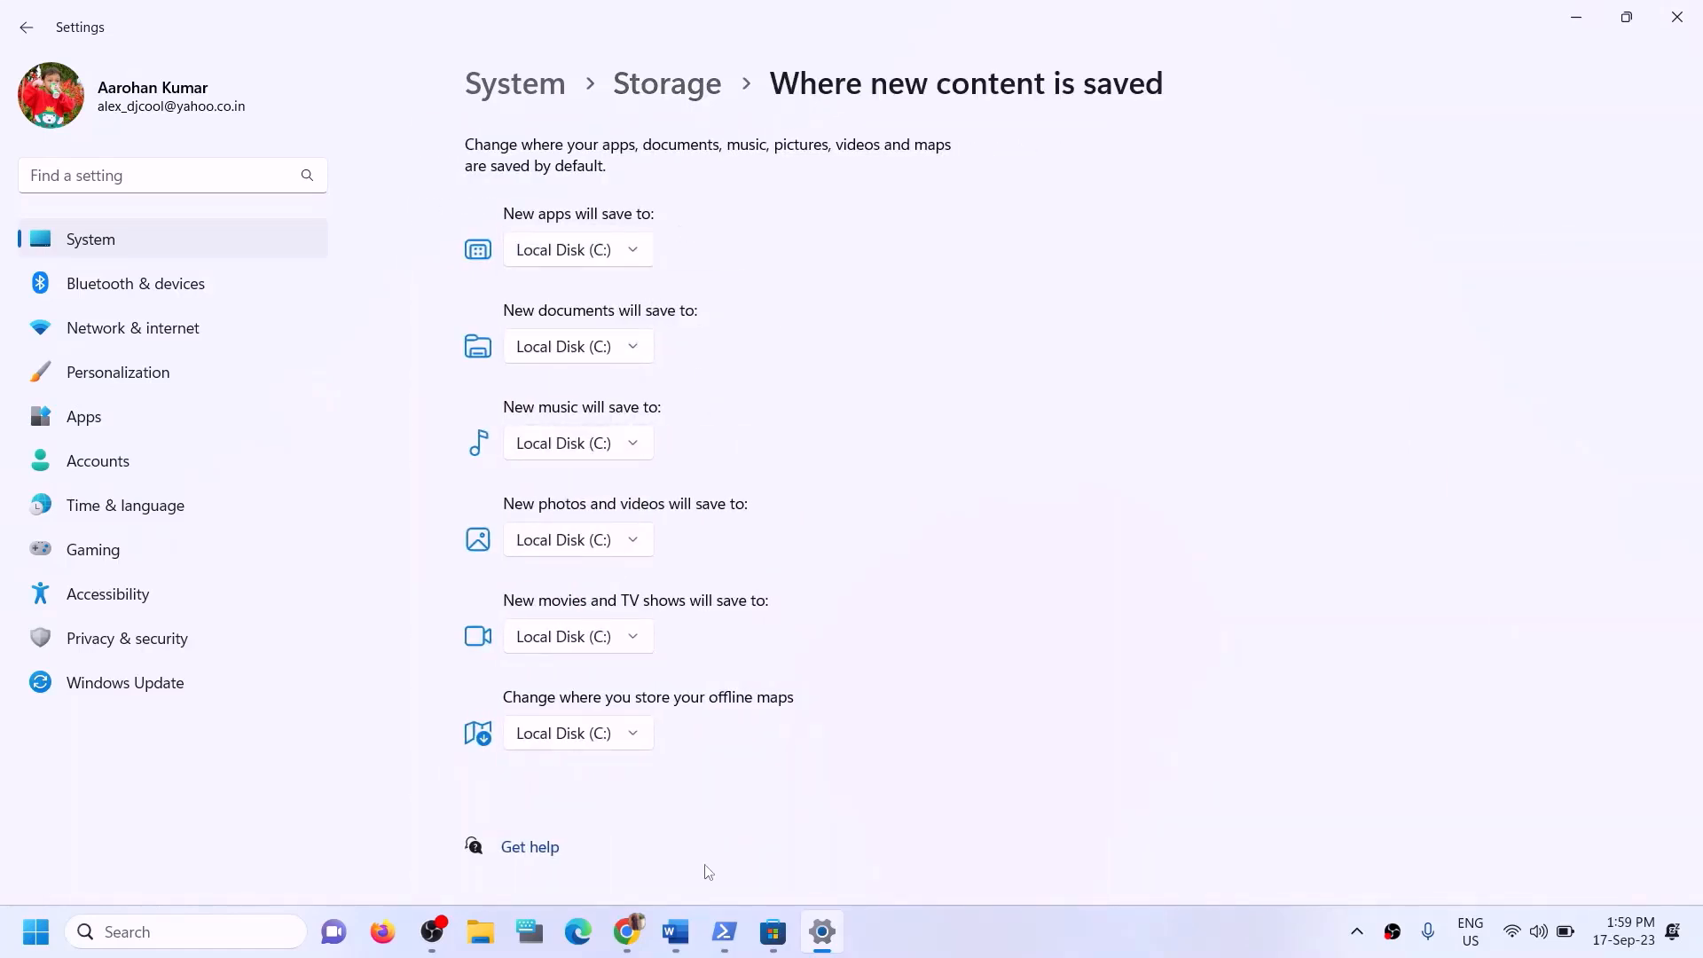
Highlight "Try installing to C drive" in the Word notes again, then minimize Word to return to Settings.
click(675, 931)
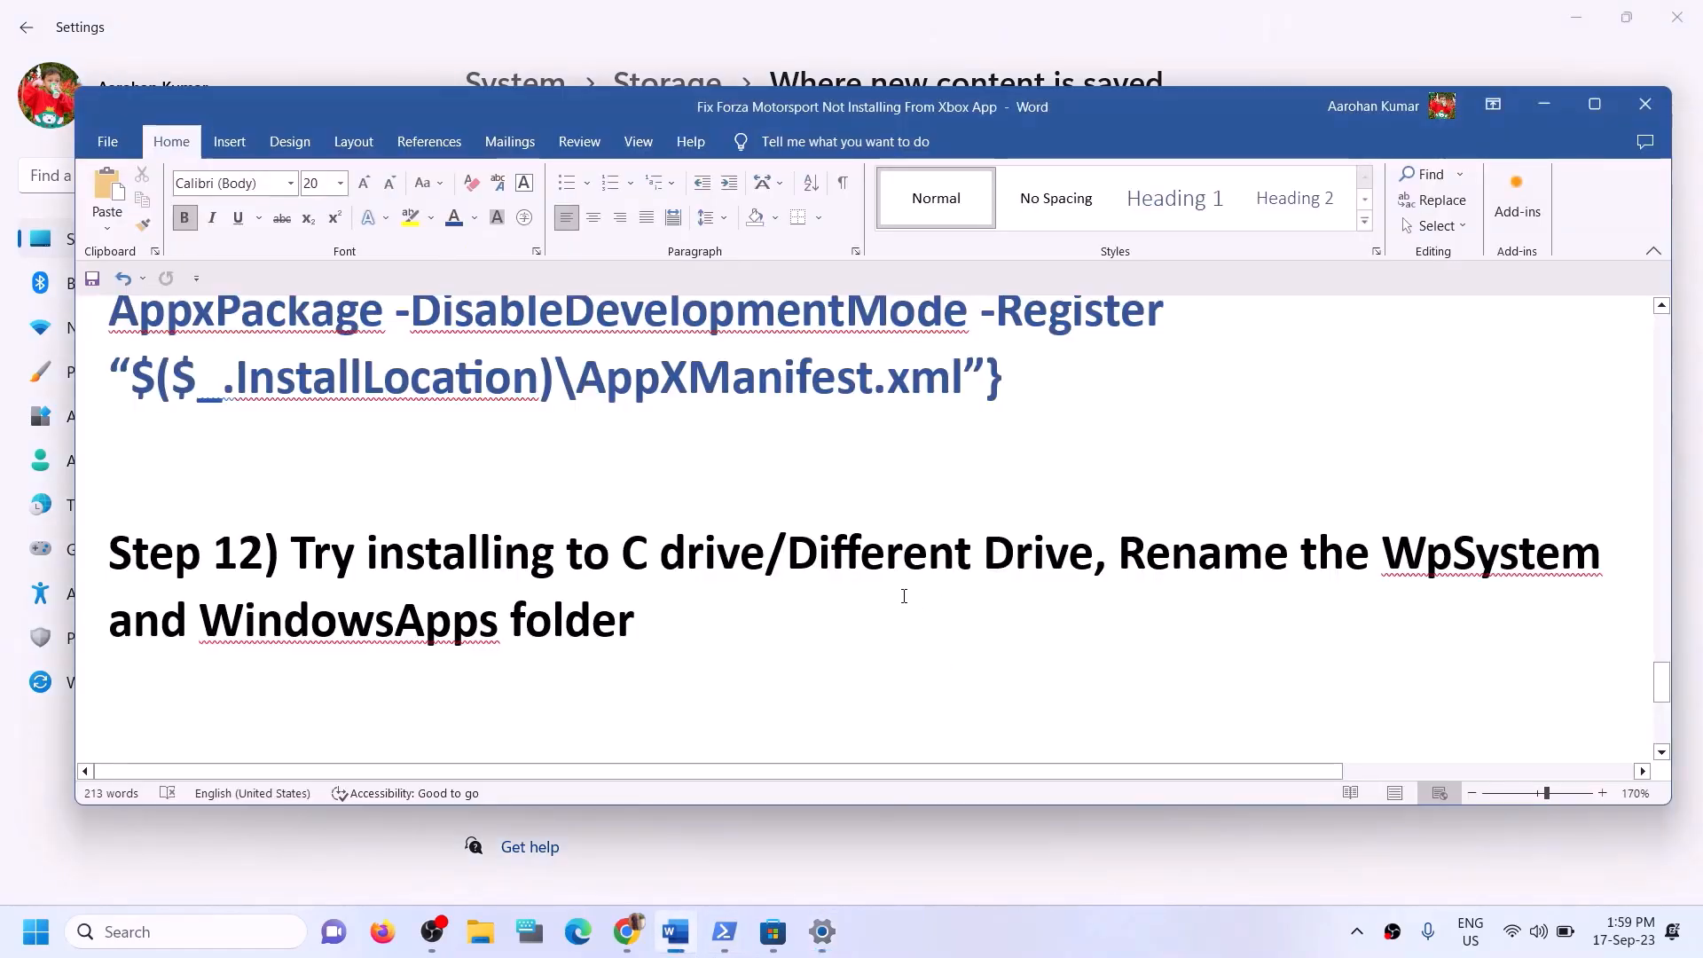
drag(292, 552, 766, 552)
click(1531, 107)
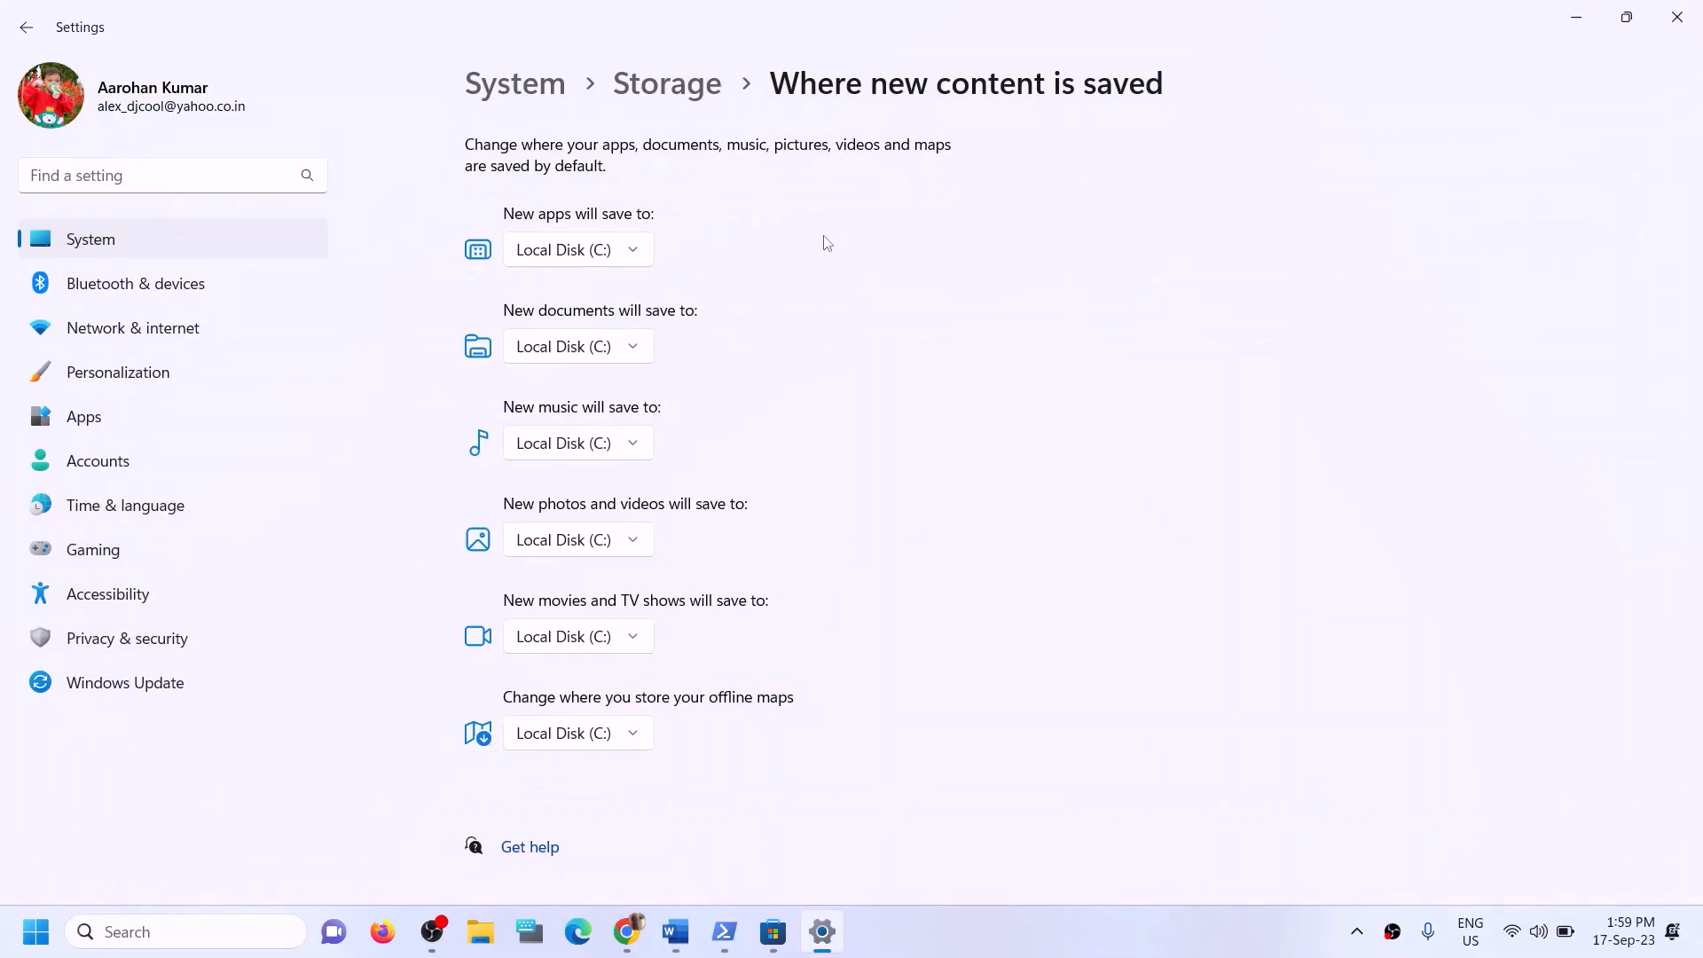
Select Local Disk (C:) as the save location for new apps and check the drive choices offered.
click(639, 251)
click(564, 259)
click(642, 261)
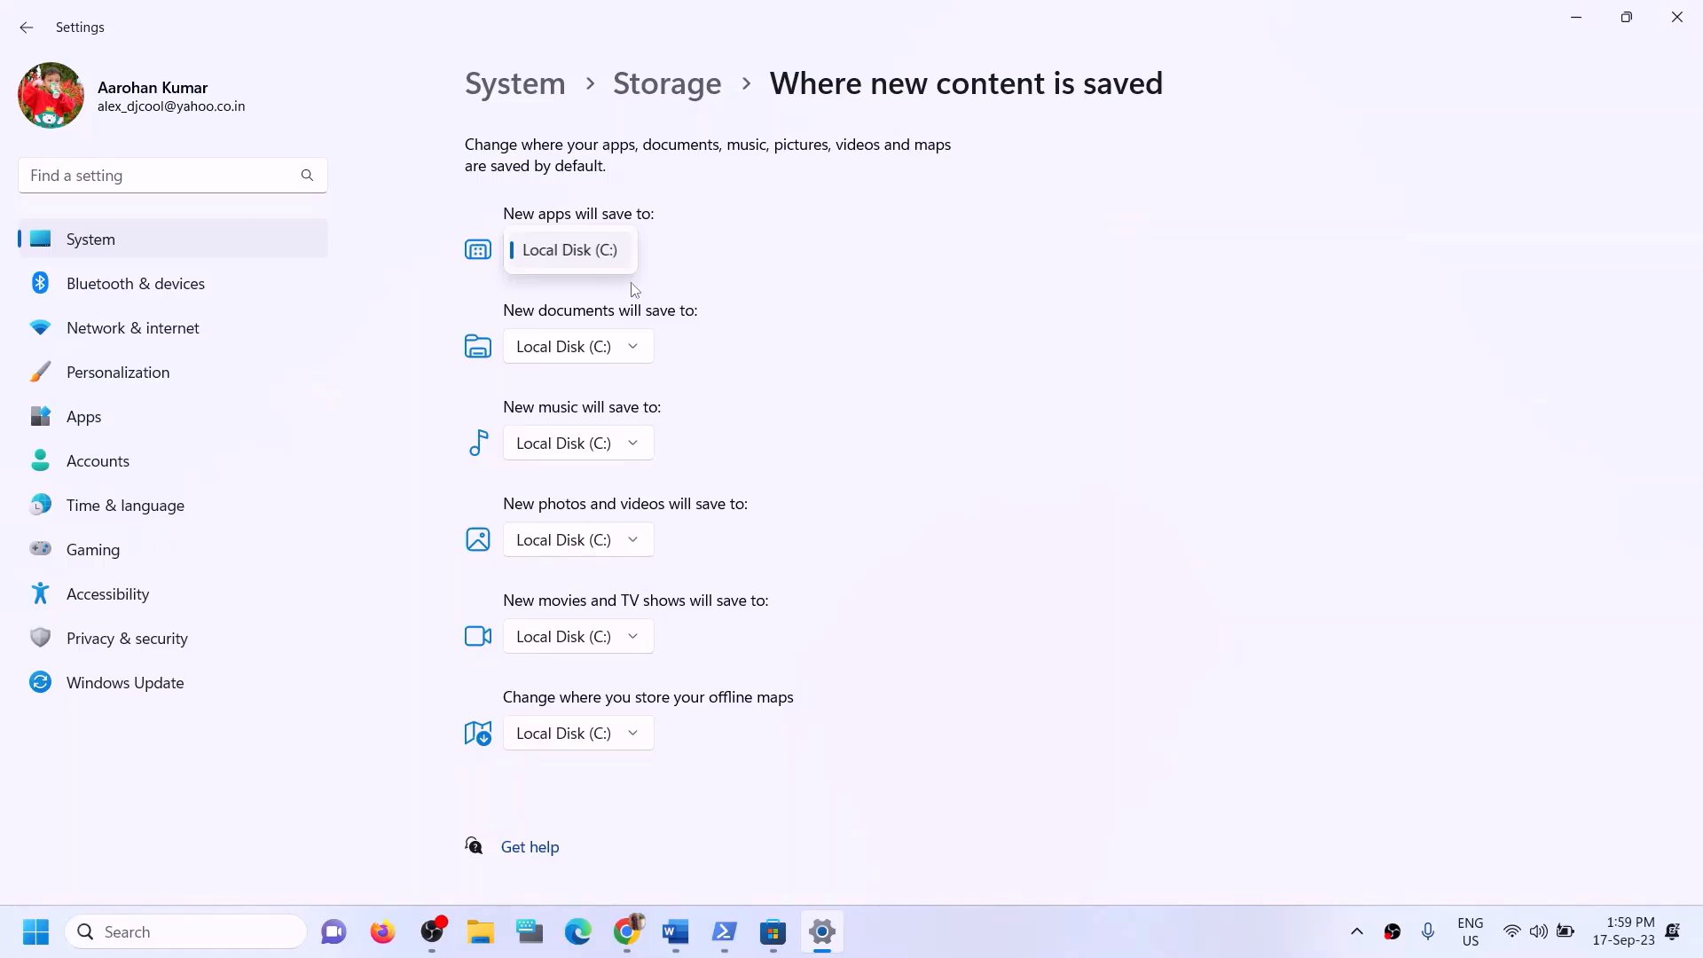
click(718, 276)
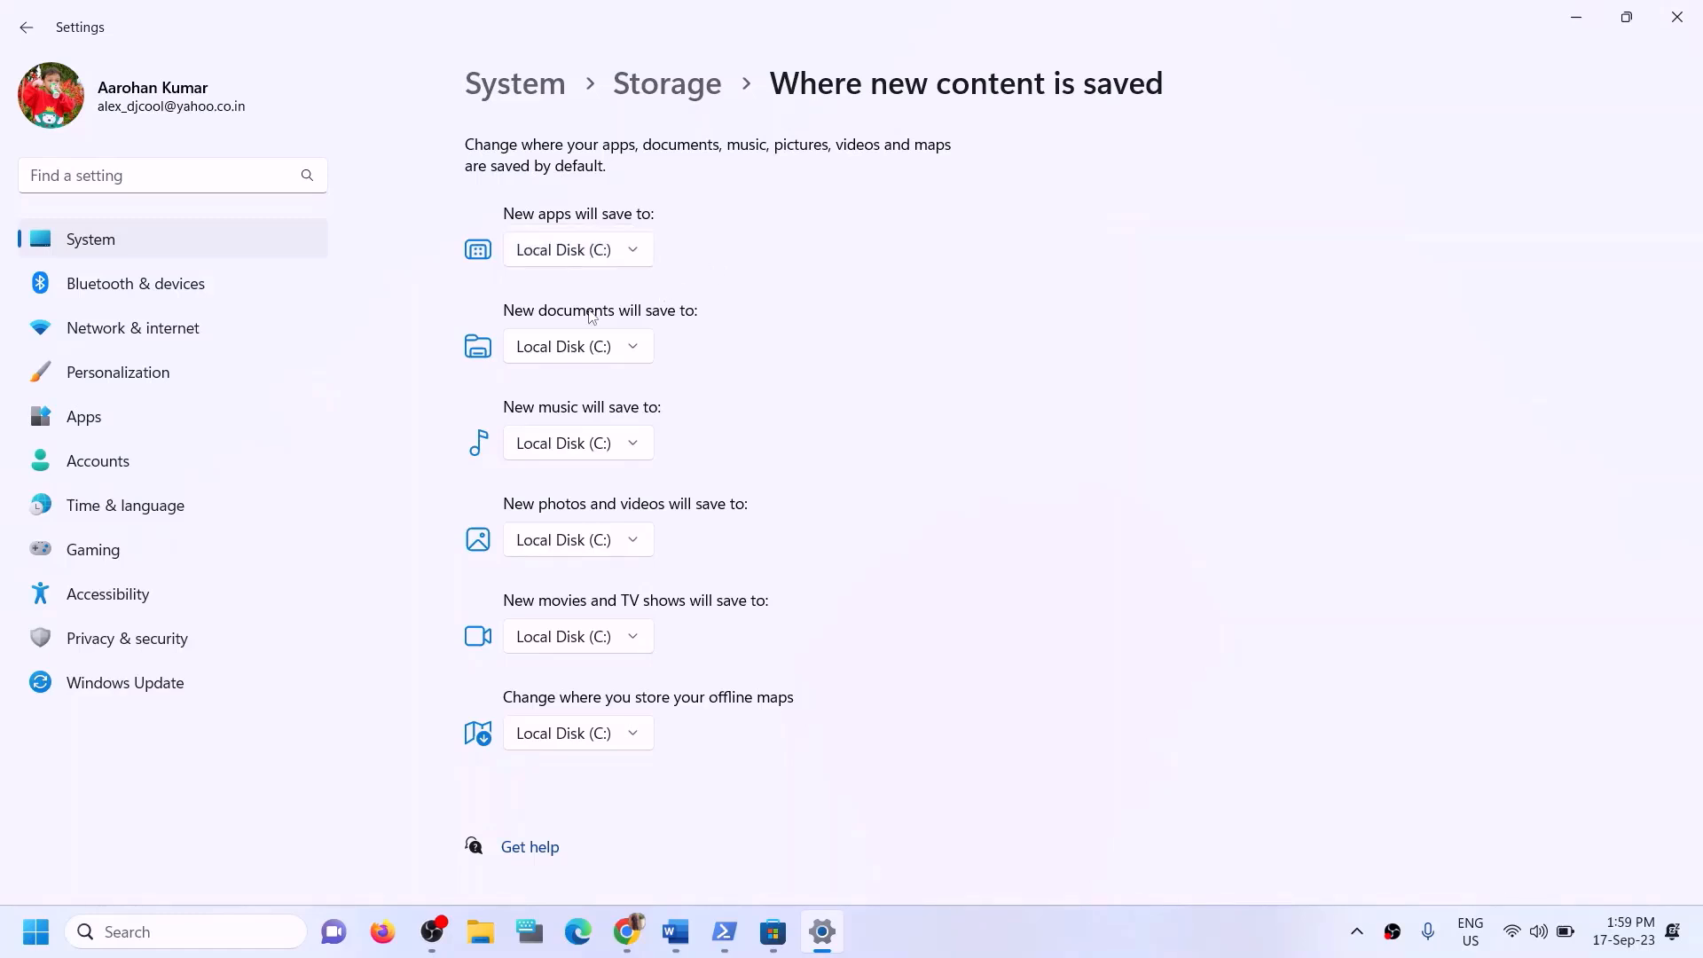
click(636, 265)
click(1107, 266)
Highlight "Different Drive" in Step 12 of the Word notes, then minimize Word to return to Settings.
click(675, 931)
click(740, 552)
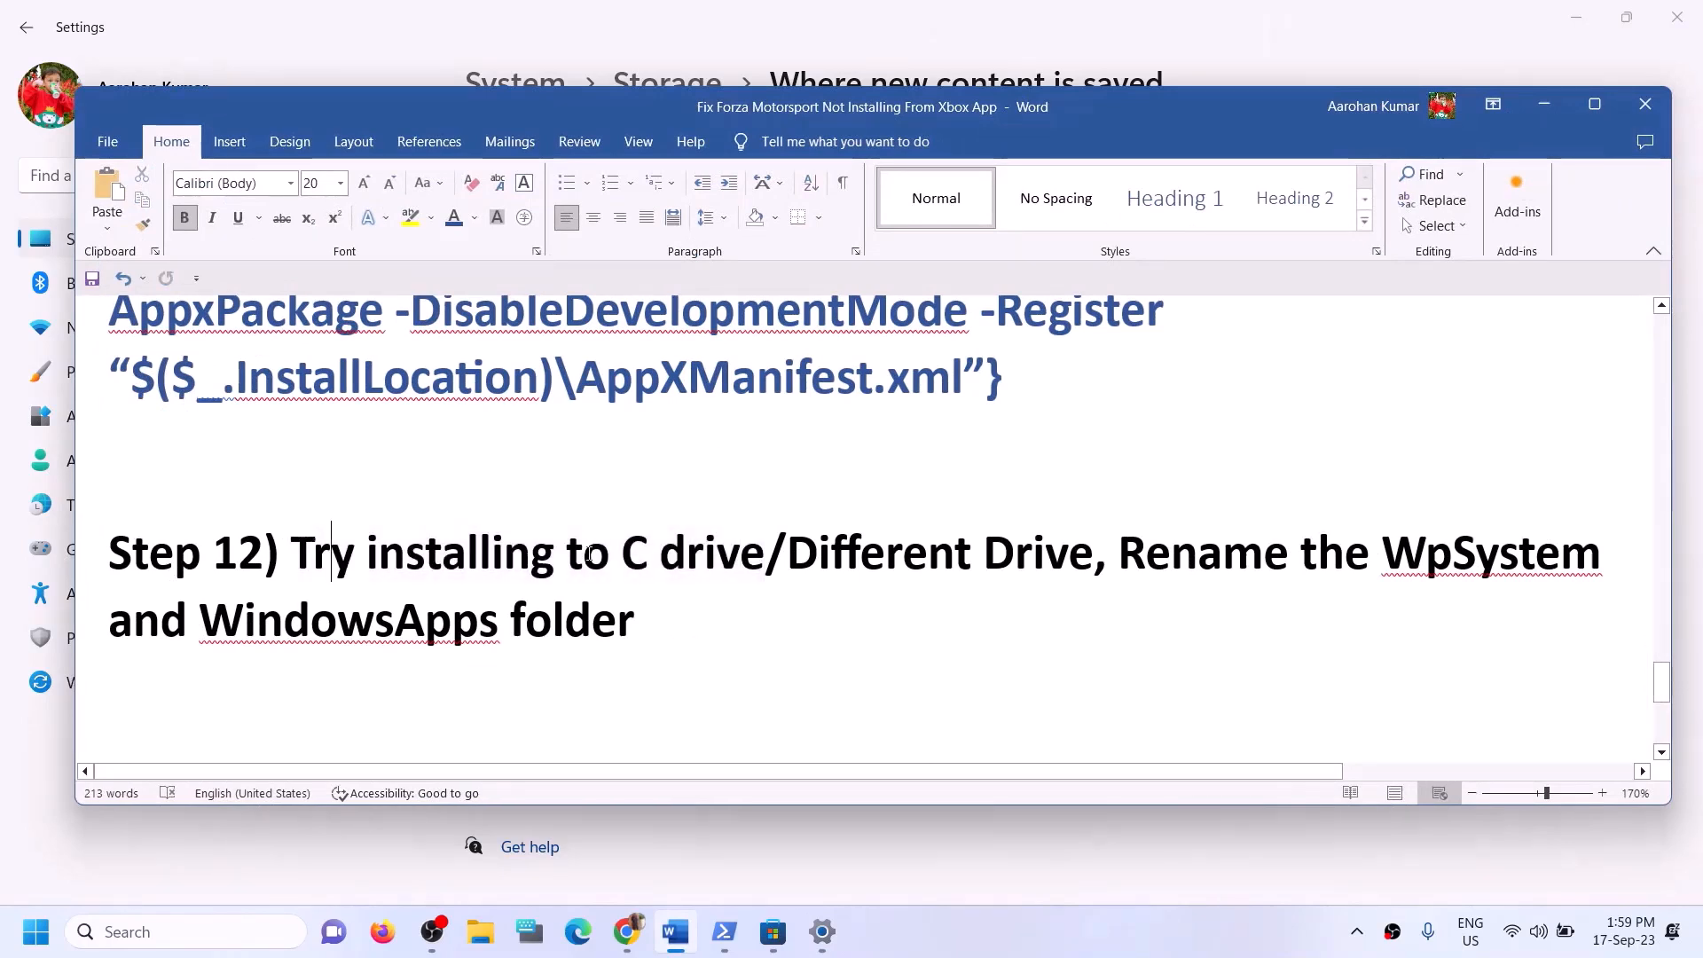
drag(331, 541, 763, 553)
click(643, 612)
drag(367, 552, 1079, 559)
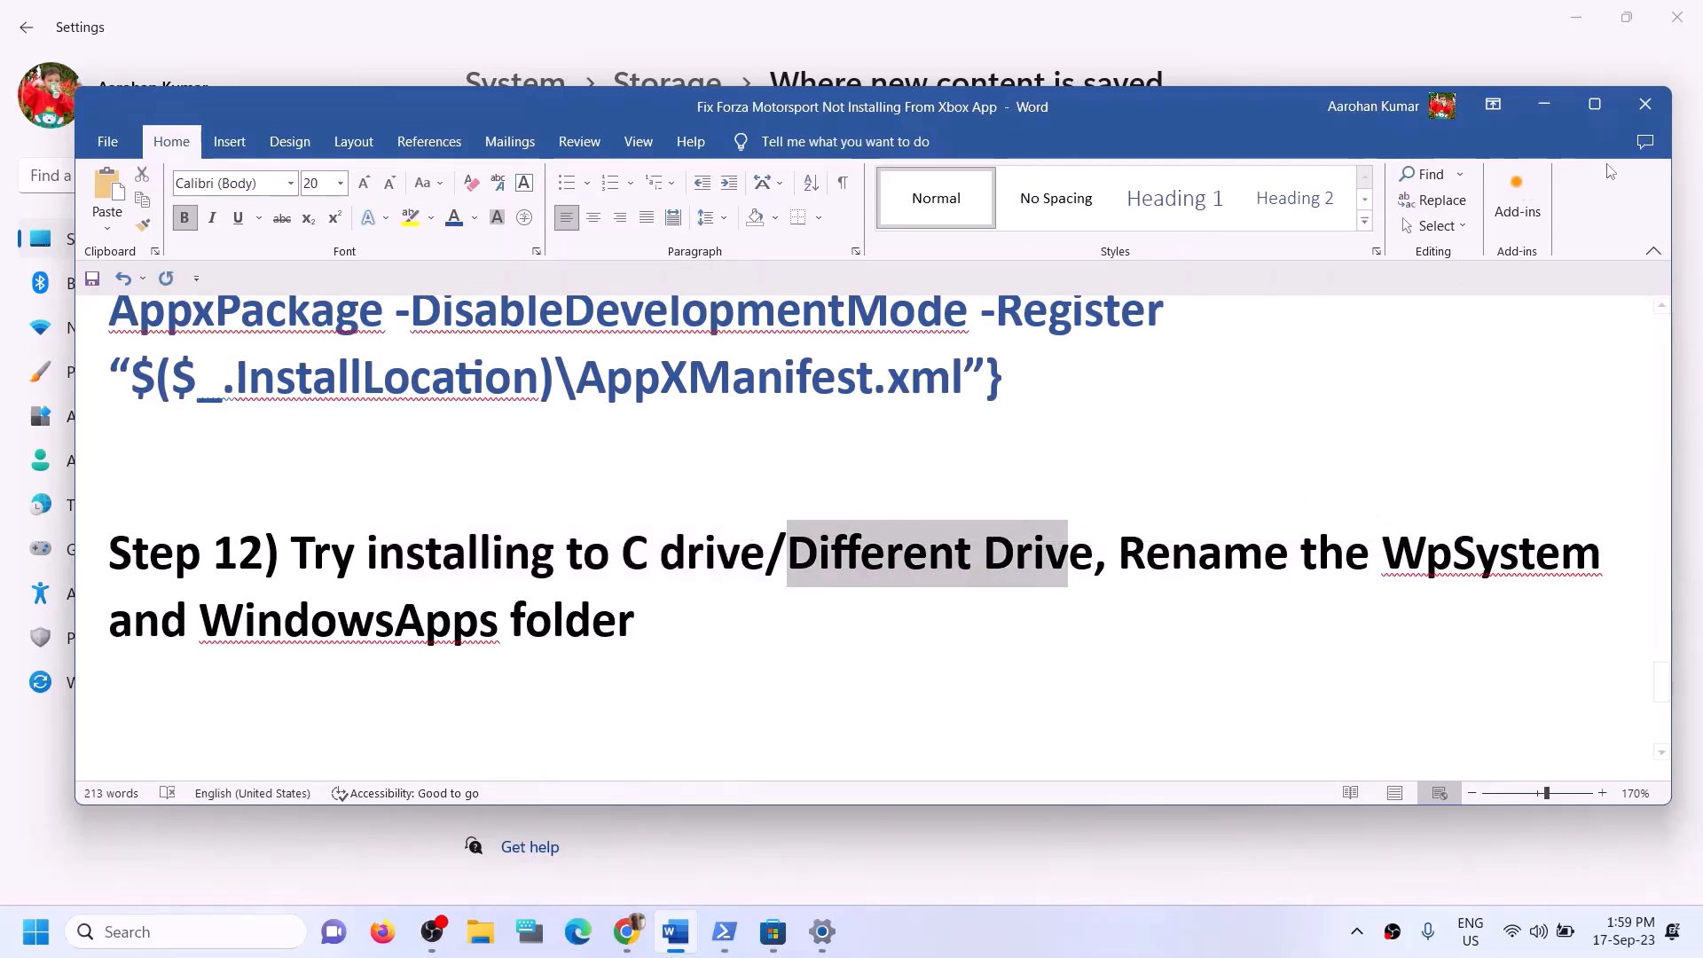
click(1542, 105)
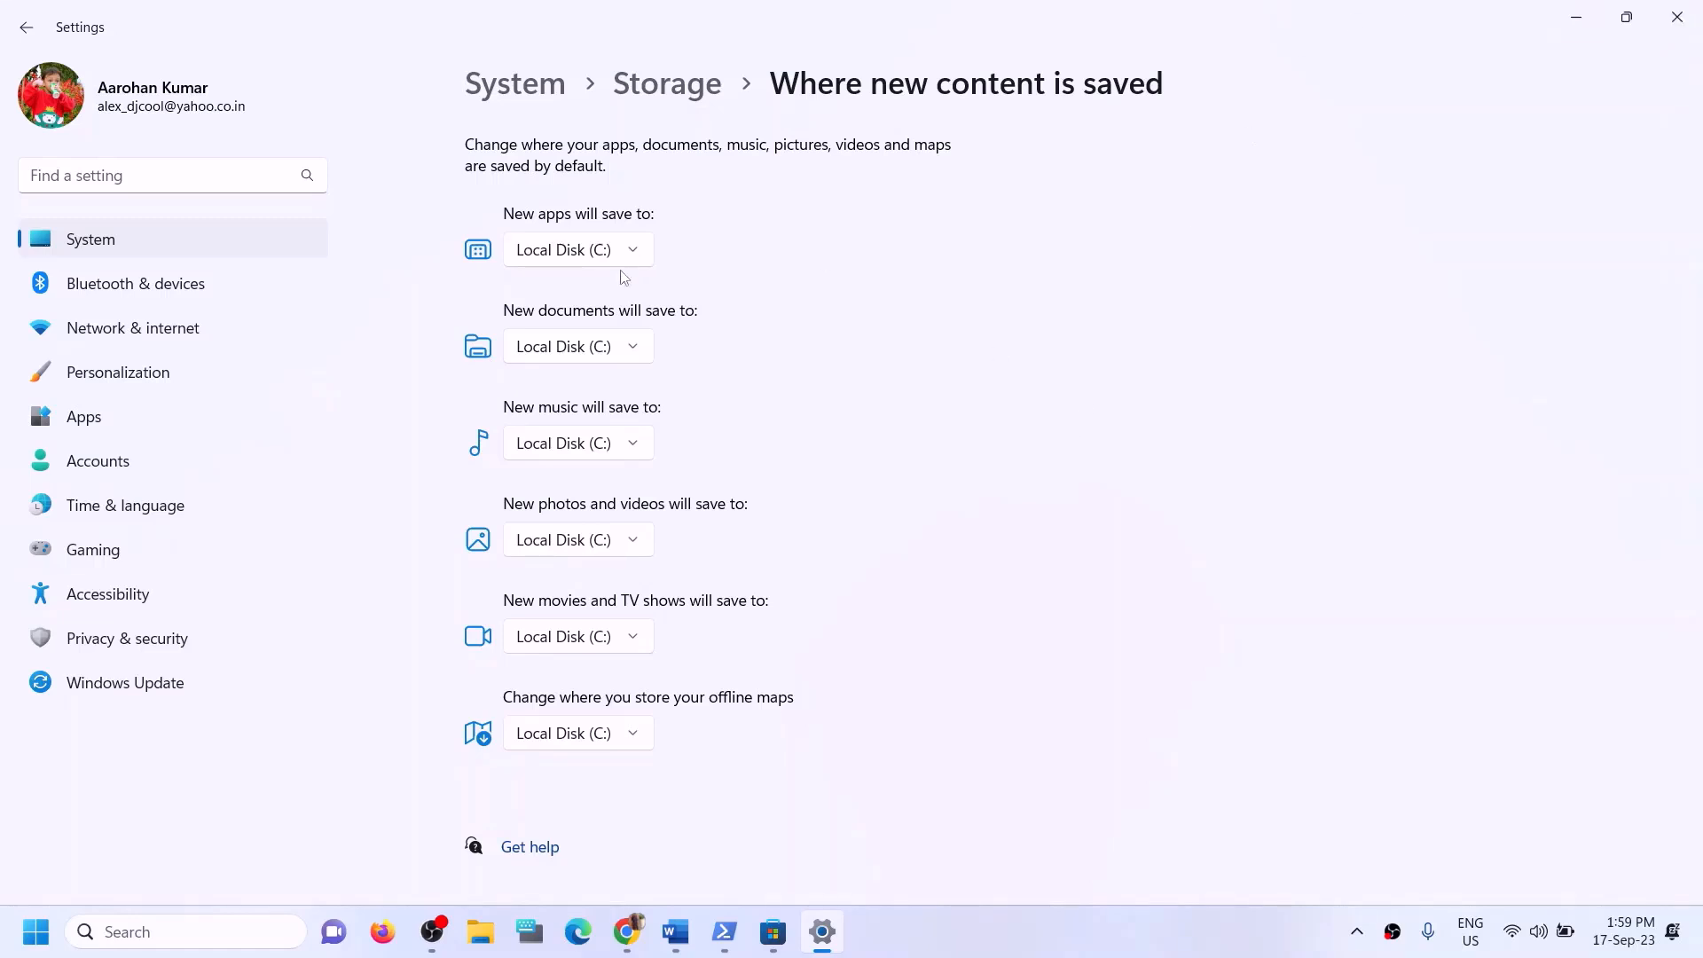
Select Local Disk (D:) as the save location for new apps, closing the File Explorer window opened in between.
click(635, 246)
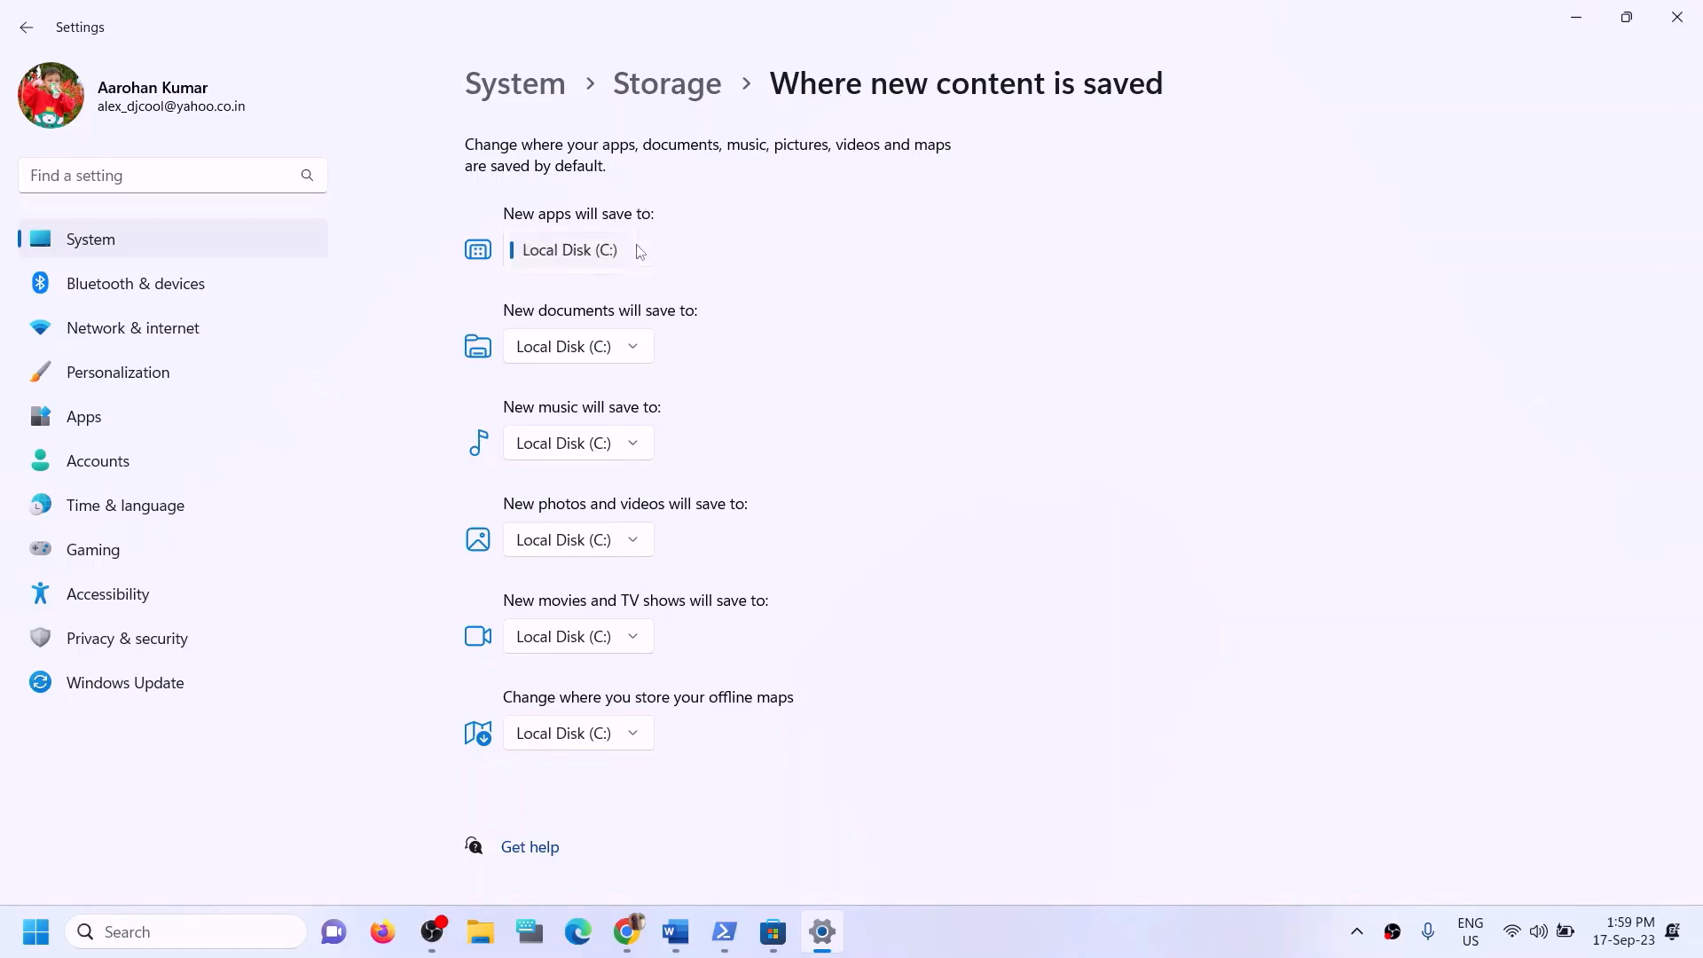
key(super+e)
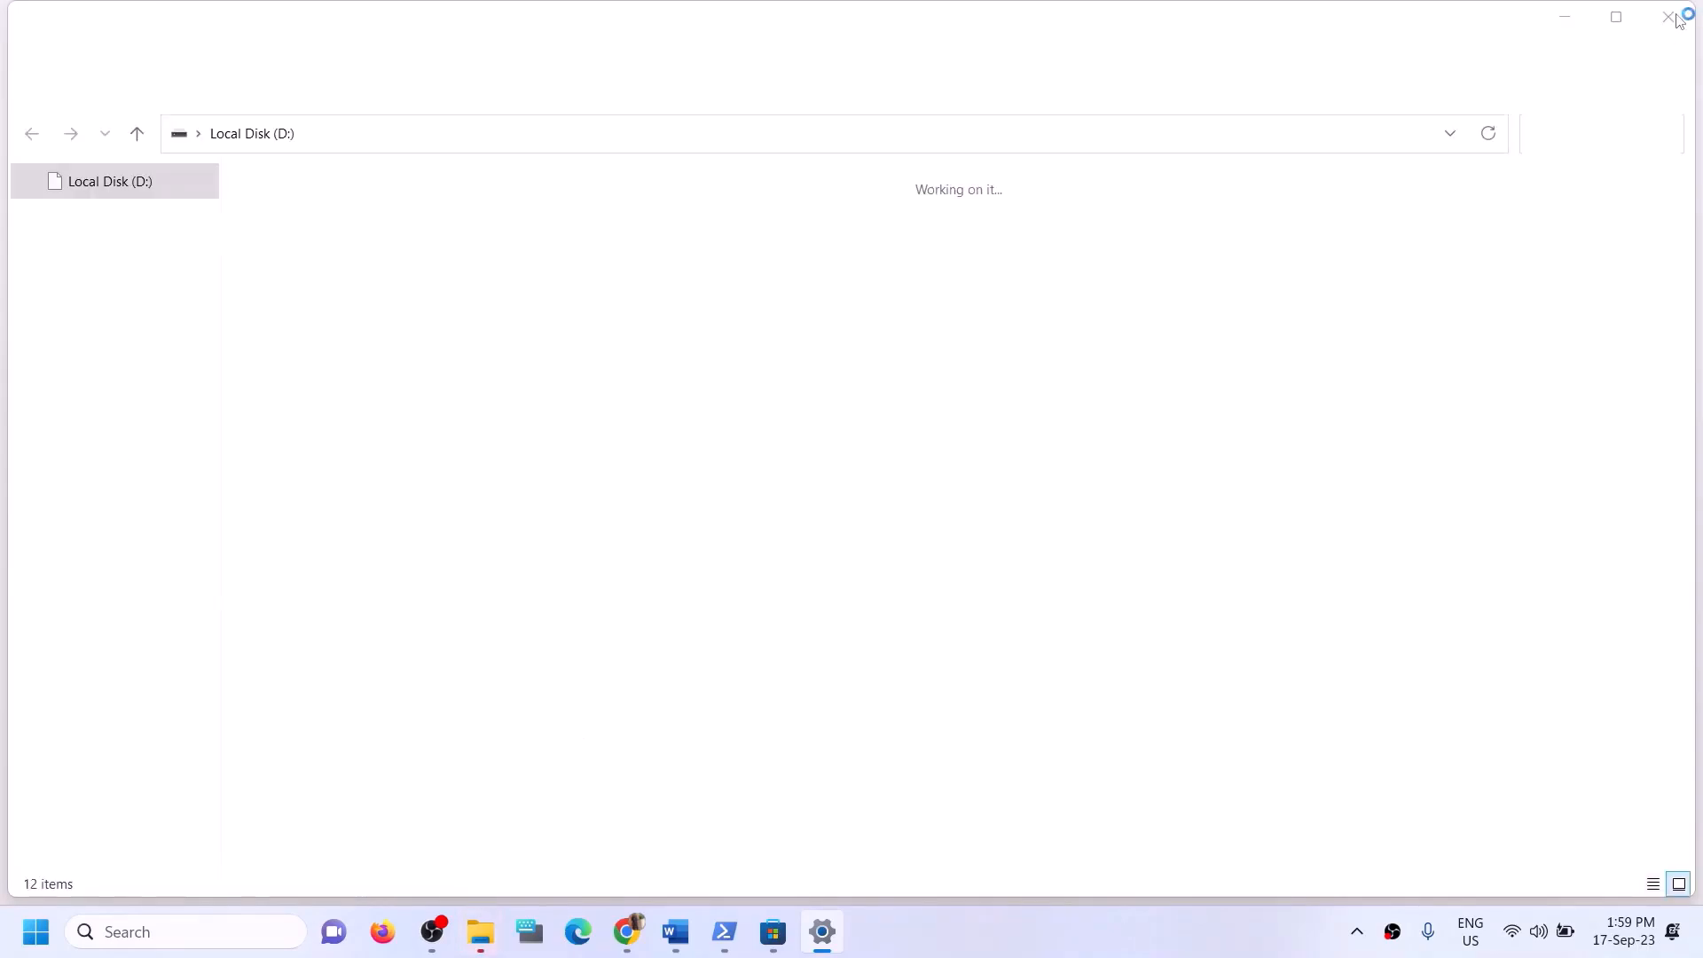
click(1677, 13)
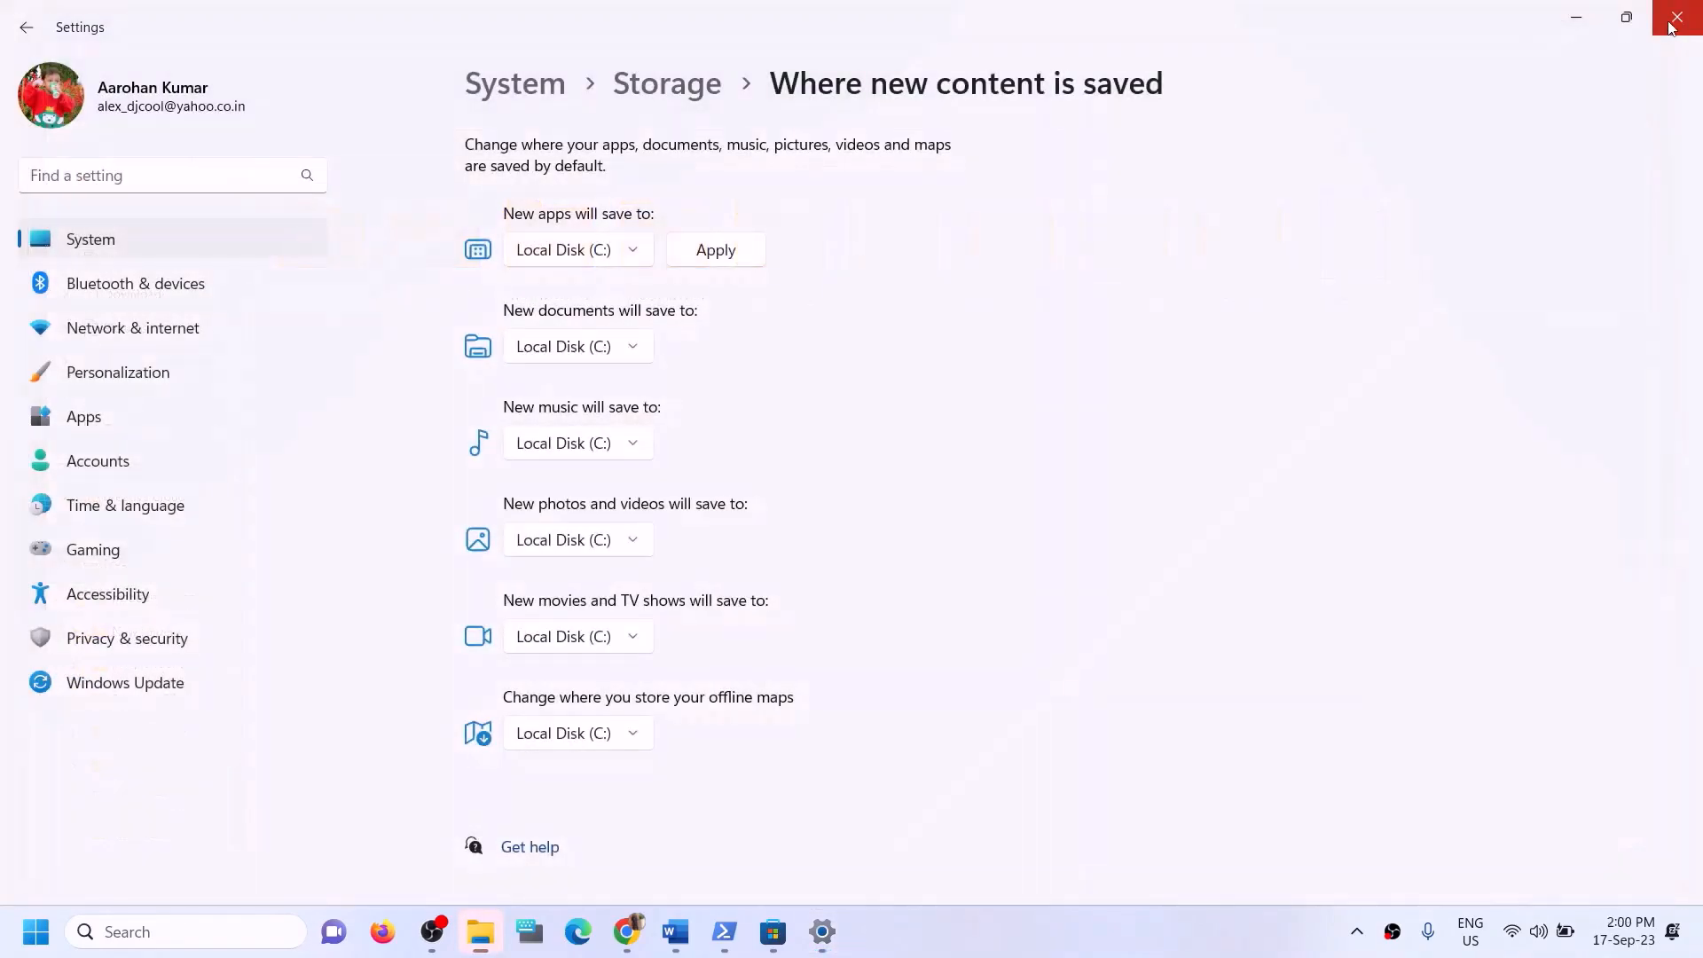
click(634, 251)
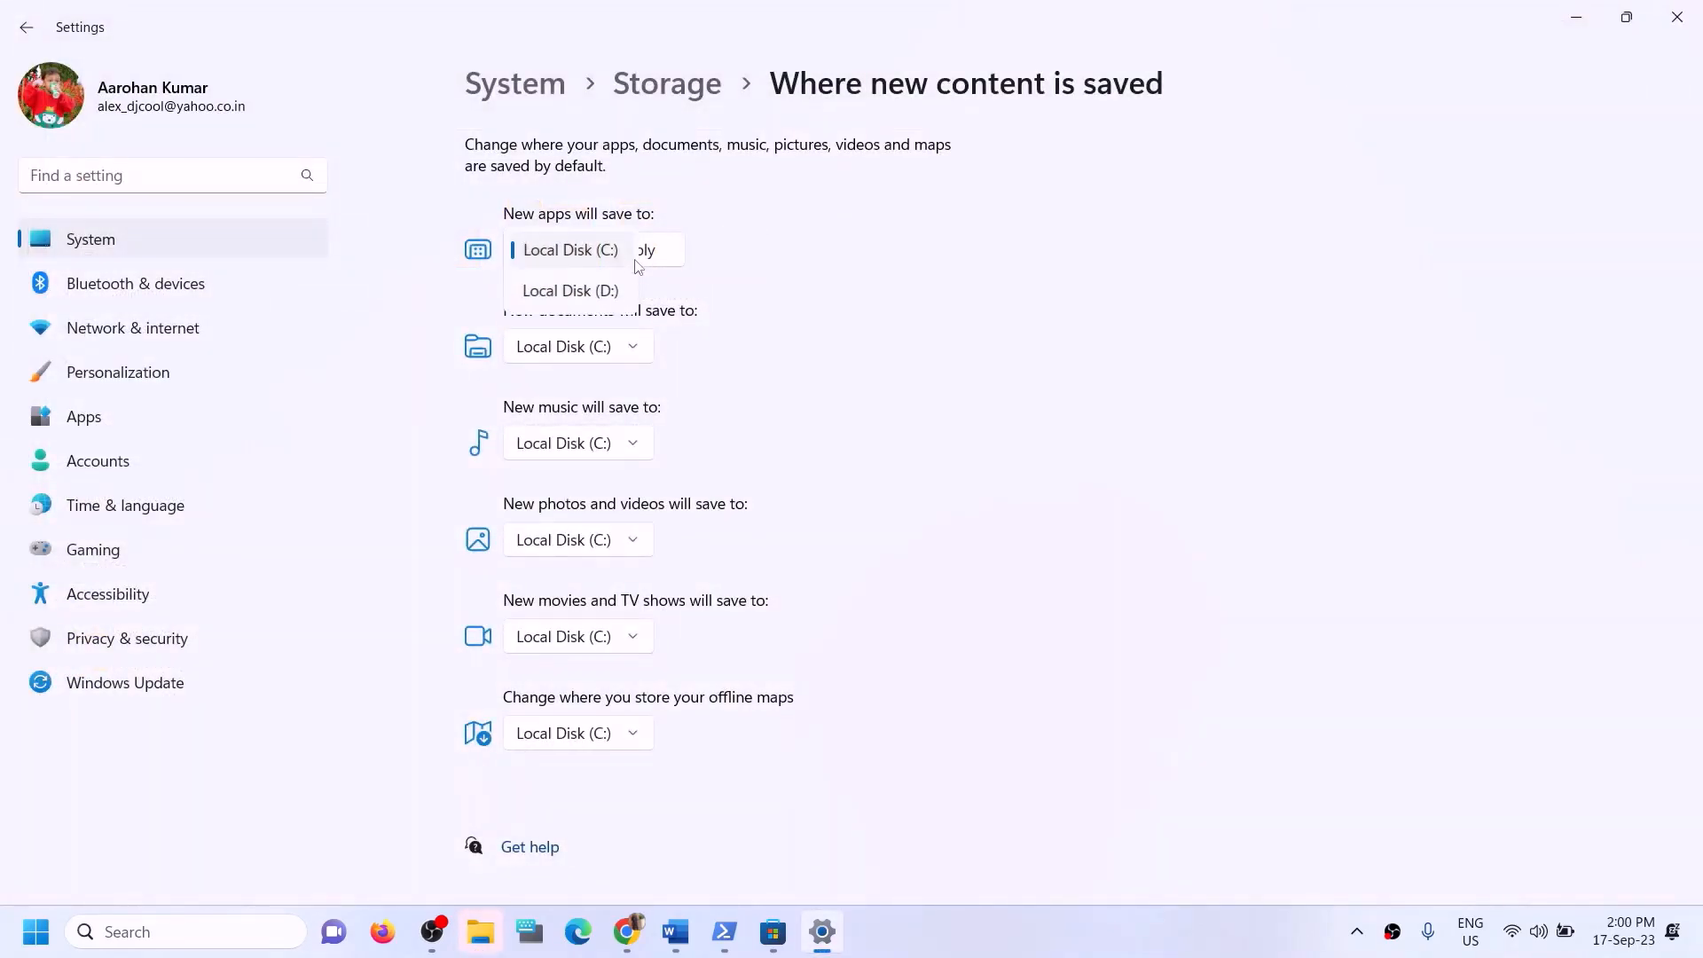
click(582, 292)
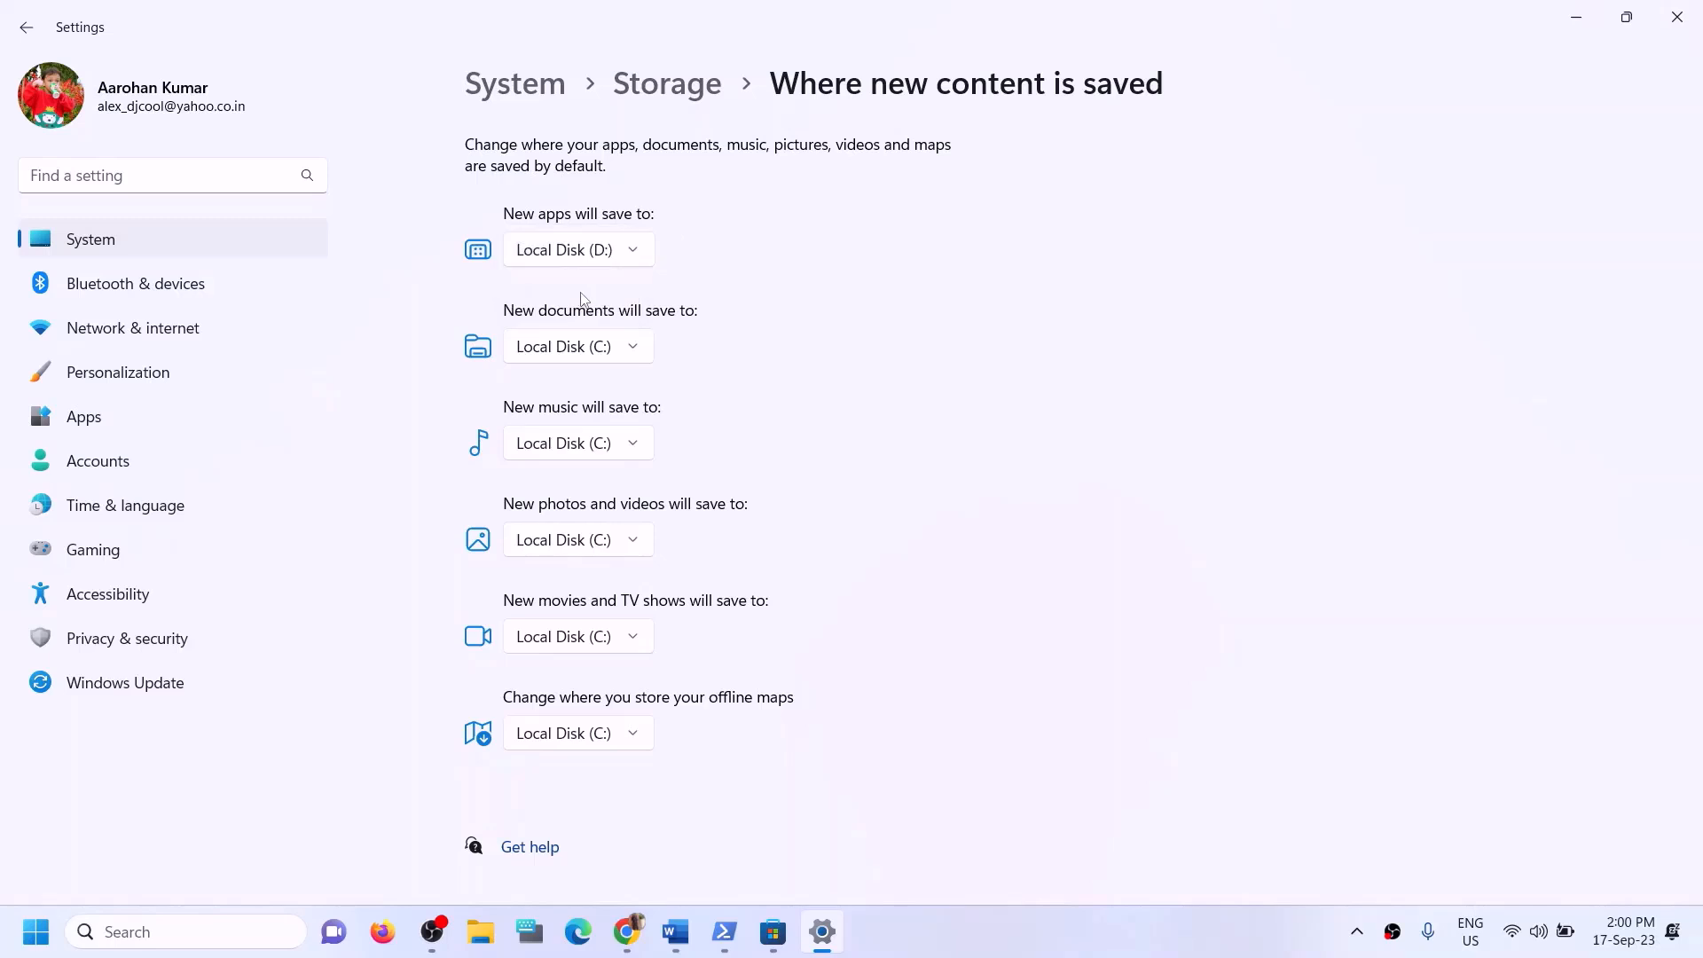
Switch the save location for new apps to Local Disk (C:) and apply it.
click(621, 249)
click(608, 214)
click(696, 253)
Apply Local Disk (D:) as the save location for new apps, review the drive choices once more and close Settings.
click(625, 257)
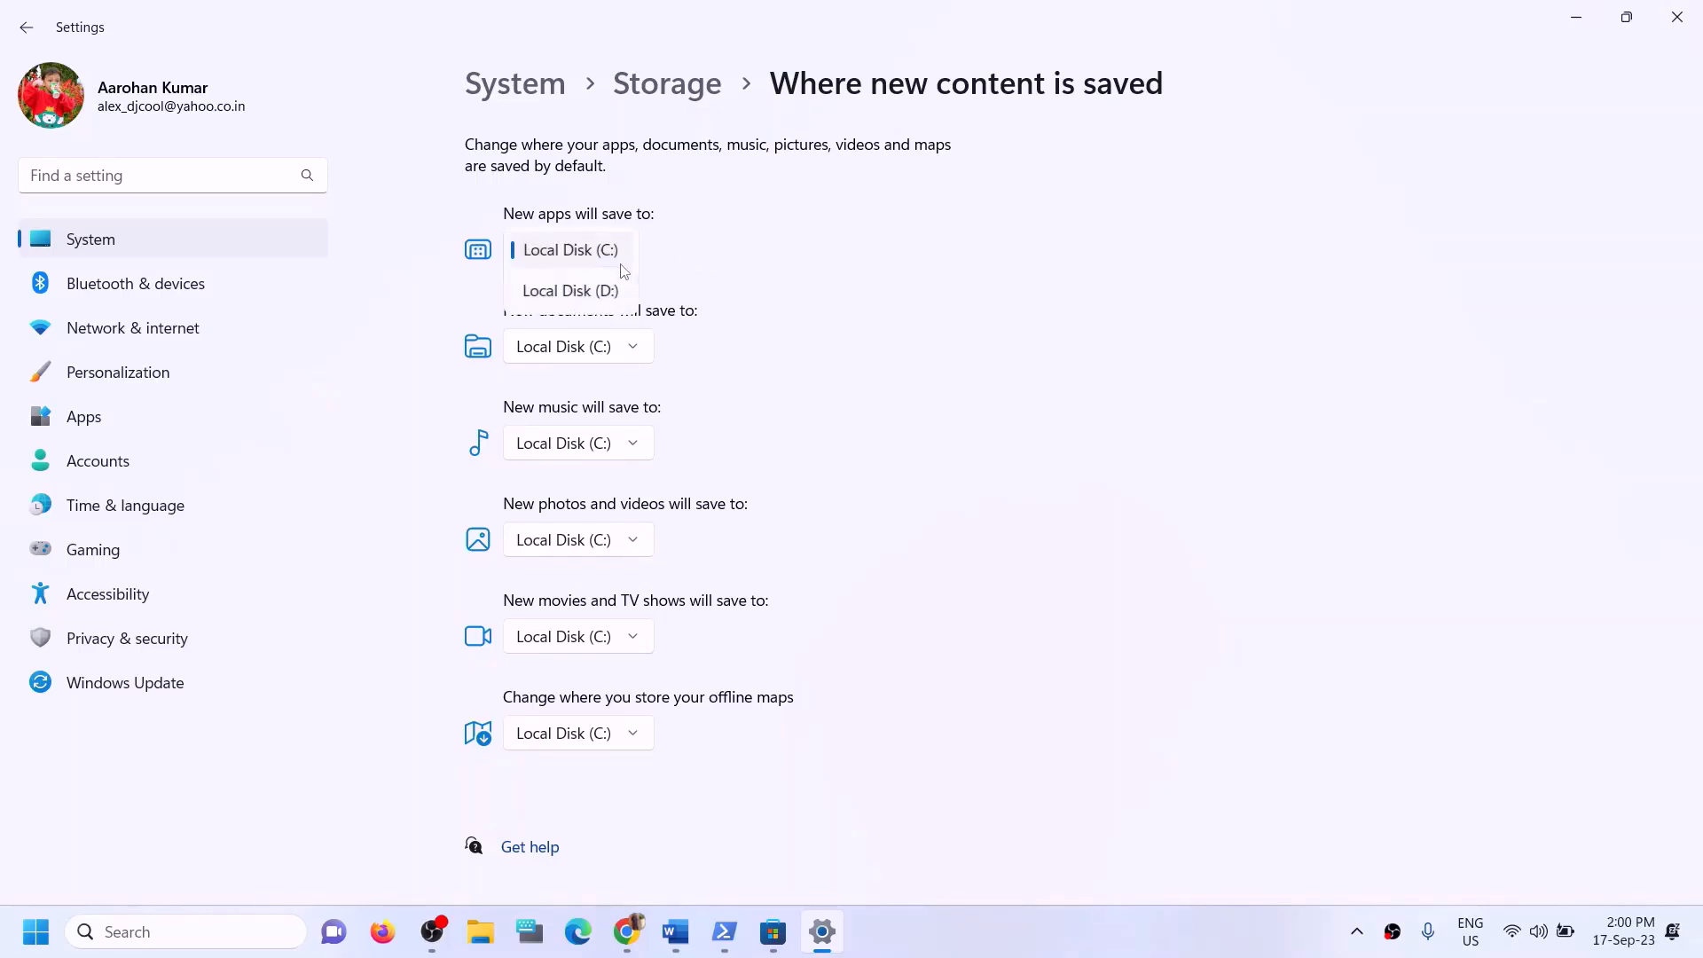
click(581, 290)
click(716, 266)
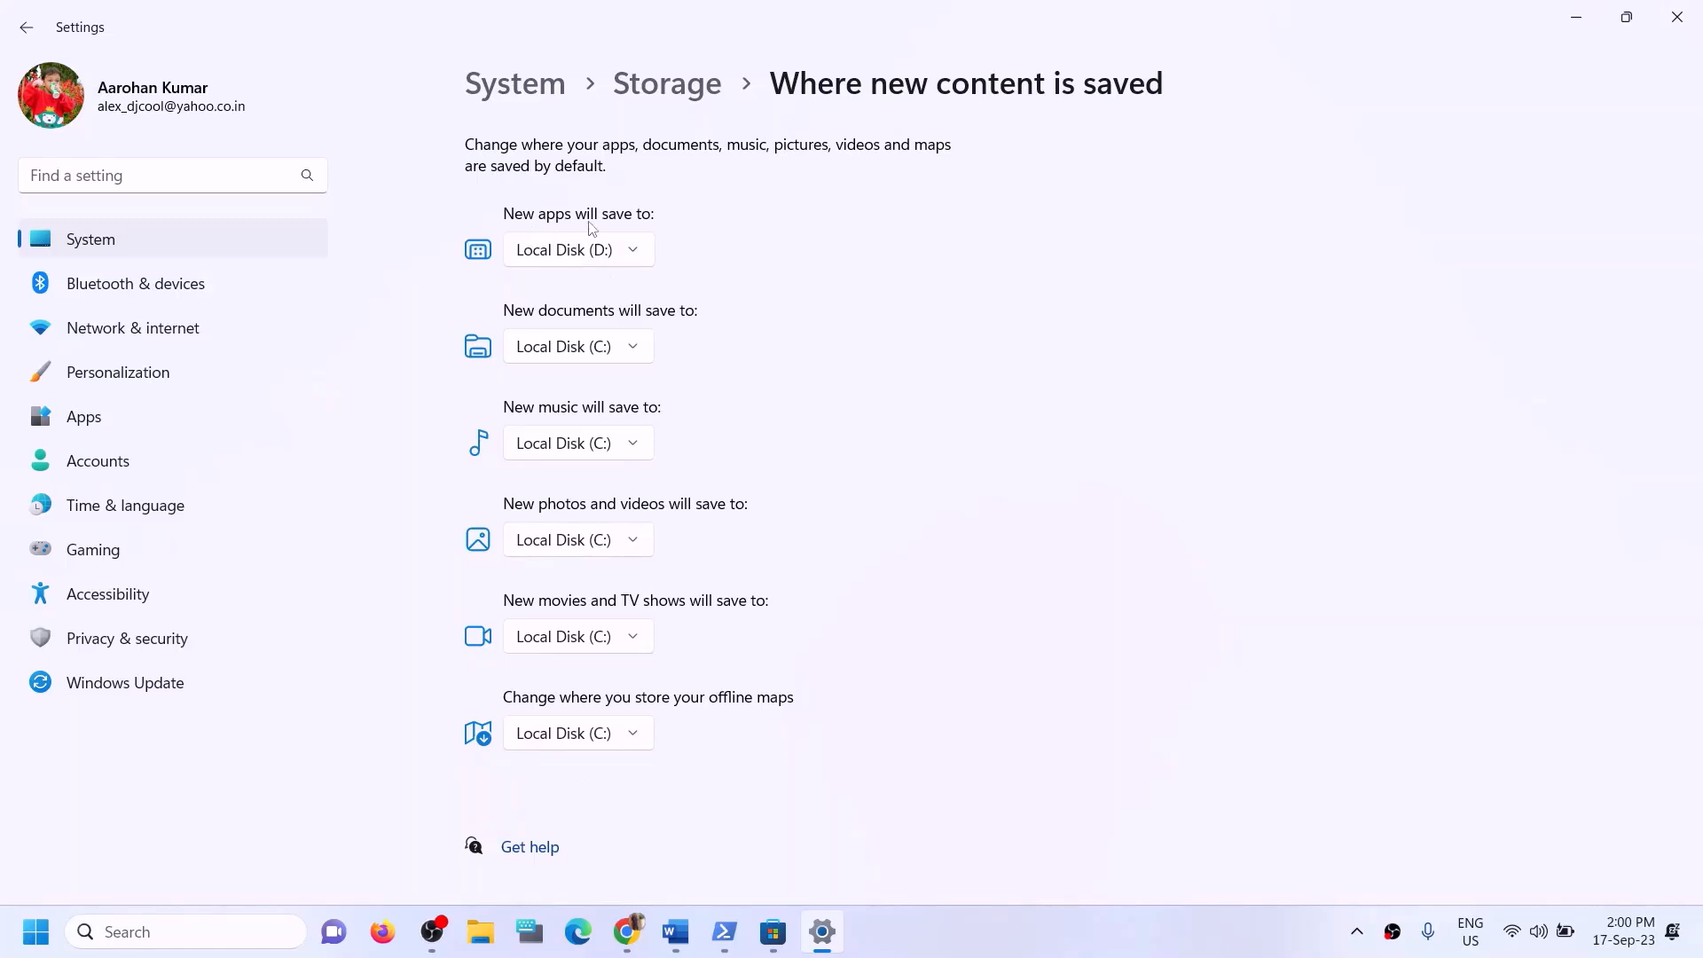
click(641, 259)
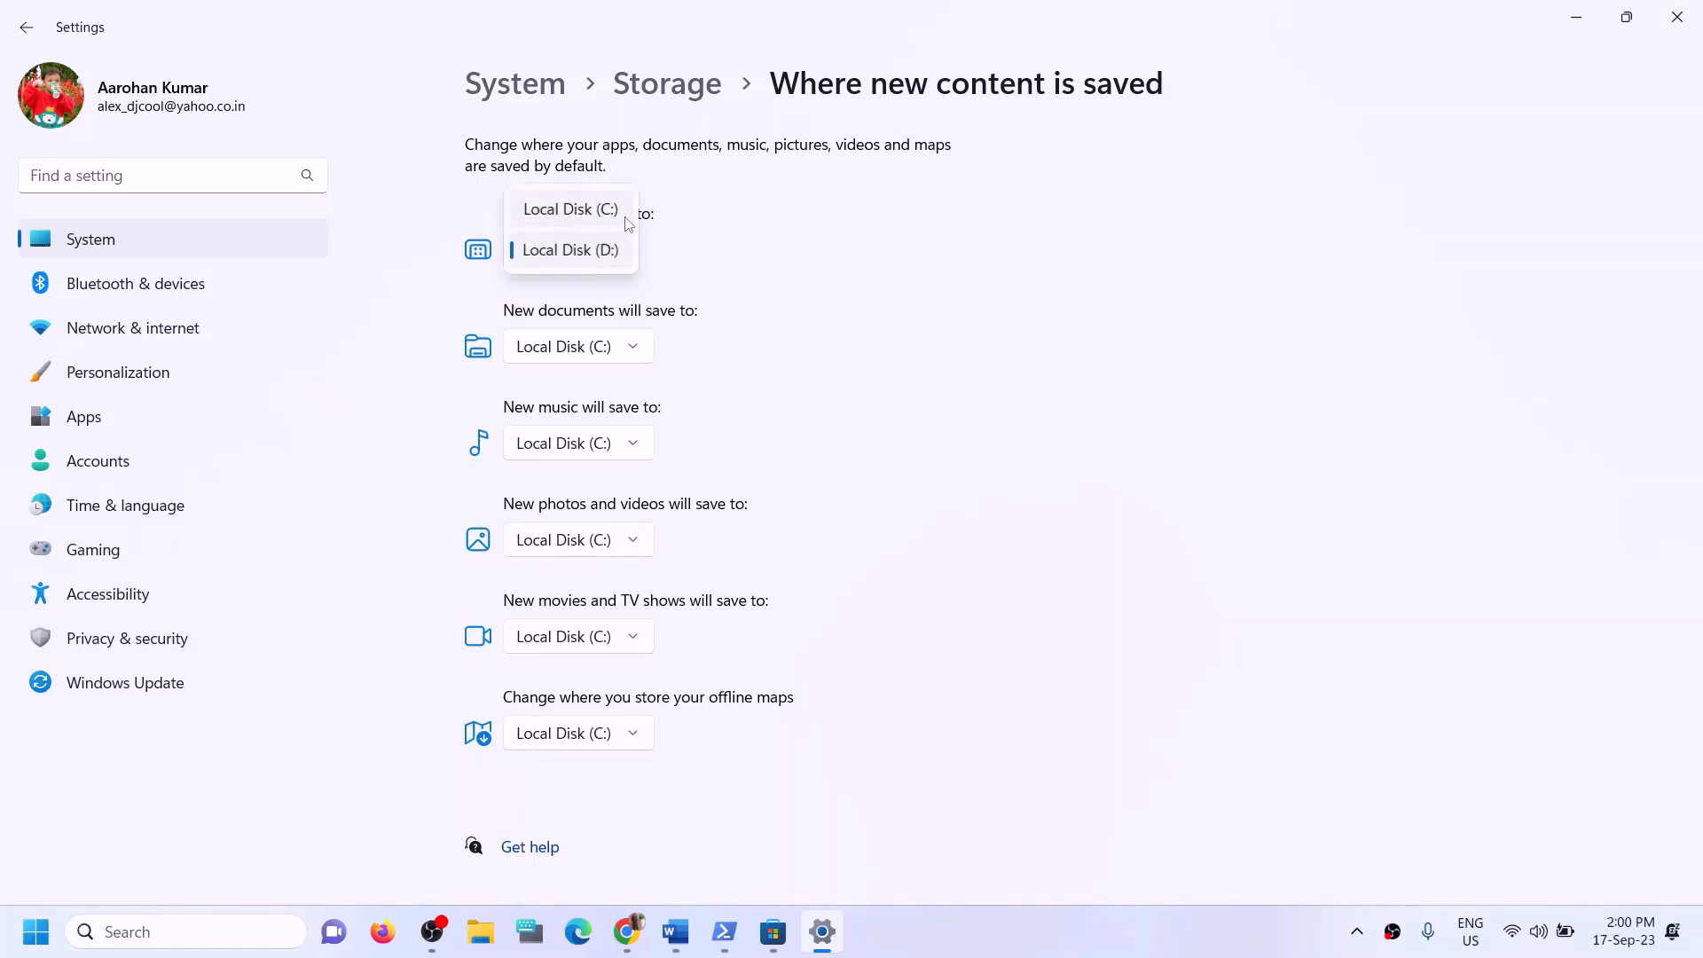
click(789, 265)
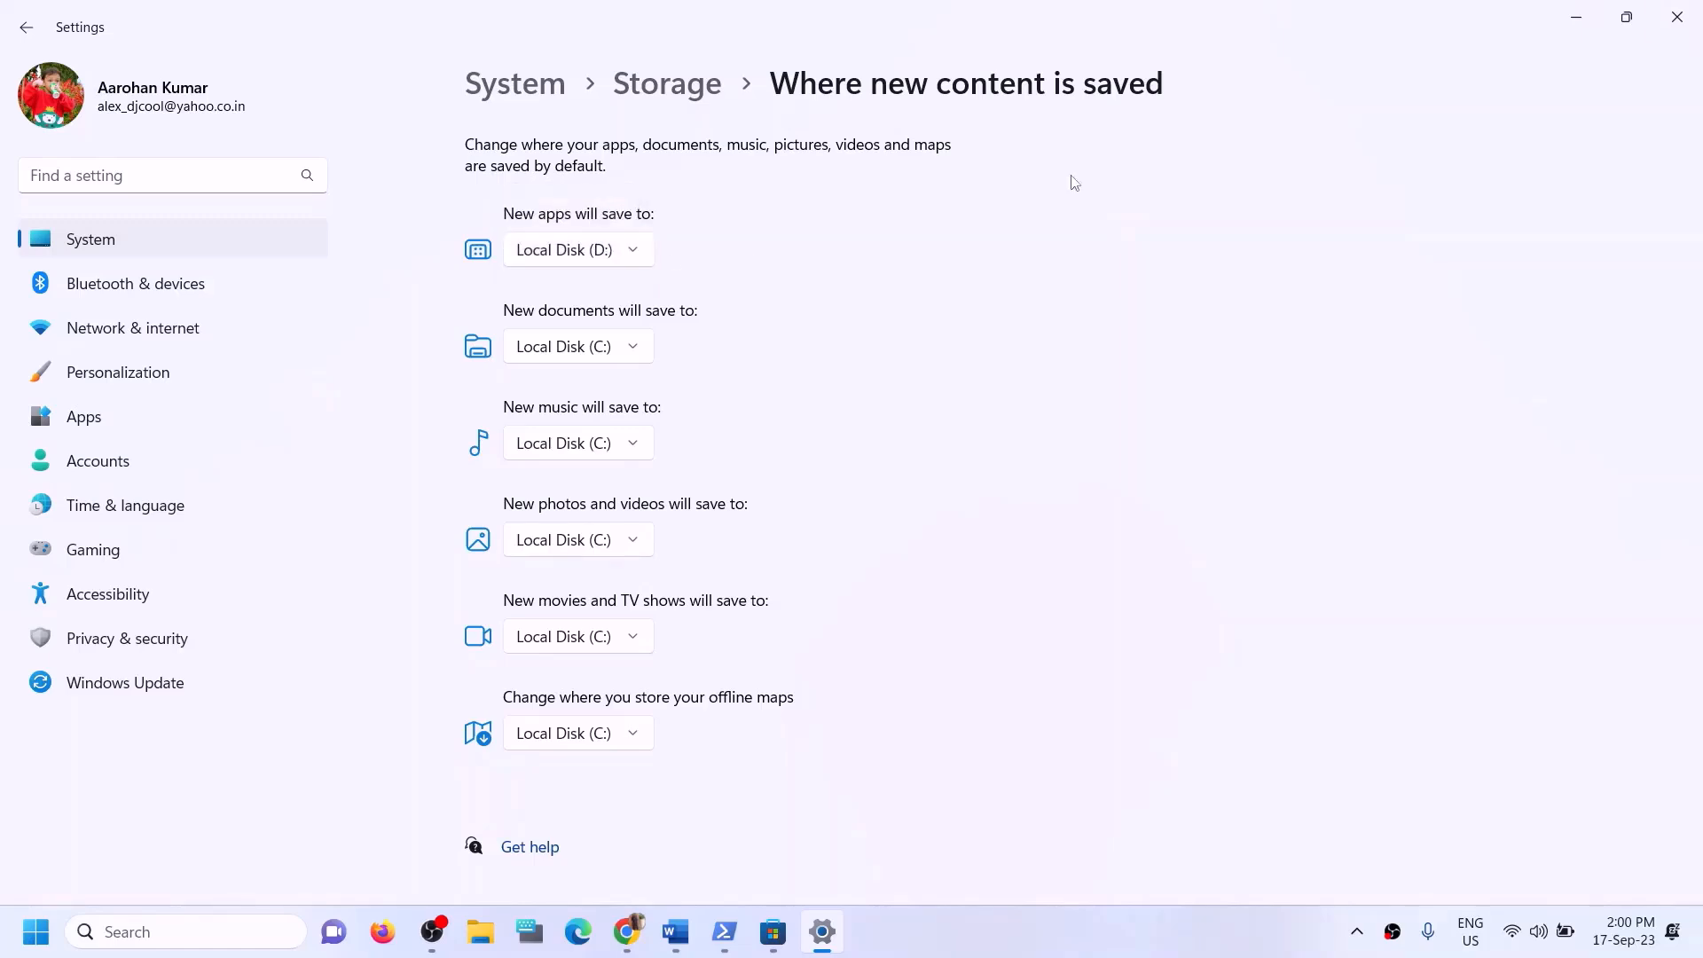
click(1676, 16)
Go to Step 12 of the Word notes and highlight the drive advice and "Rename the WpSystem and WindowsApps folder".
click(675, 931)
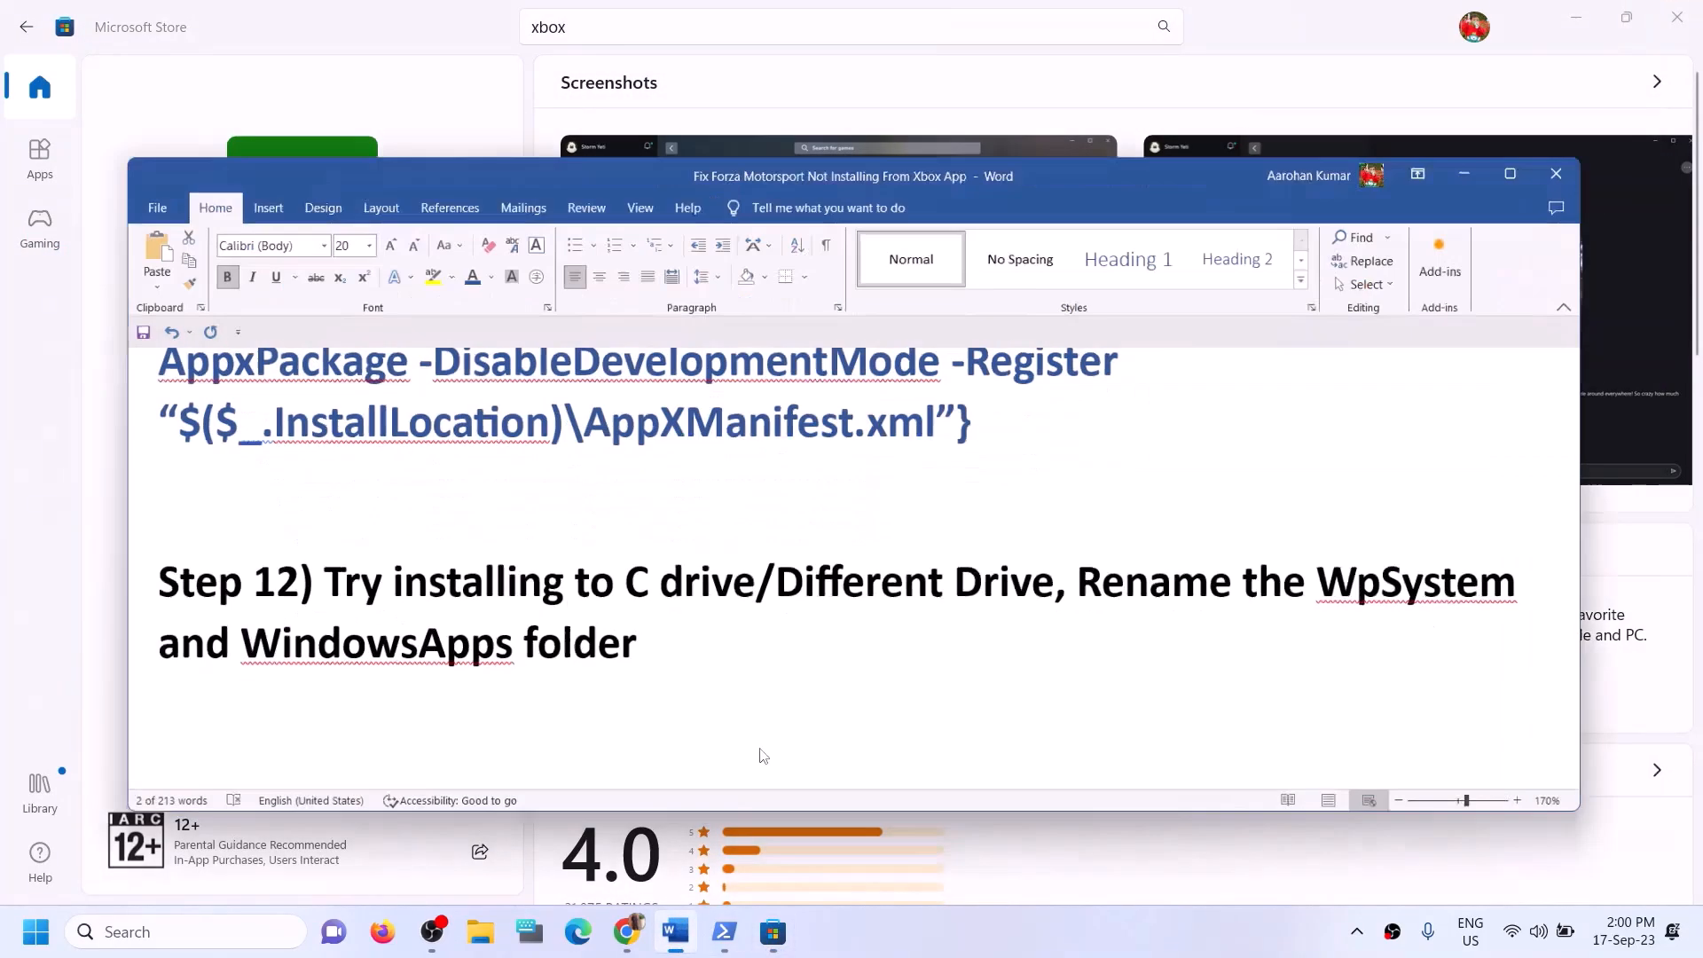
click(441, 554)
drag(331, 549, 984, 555)
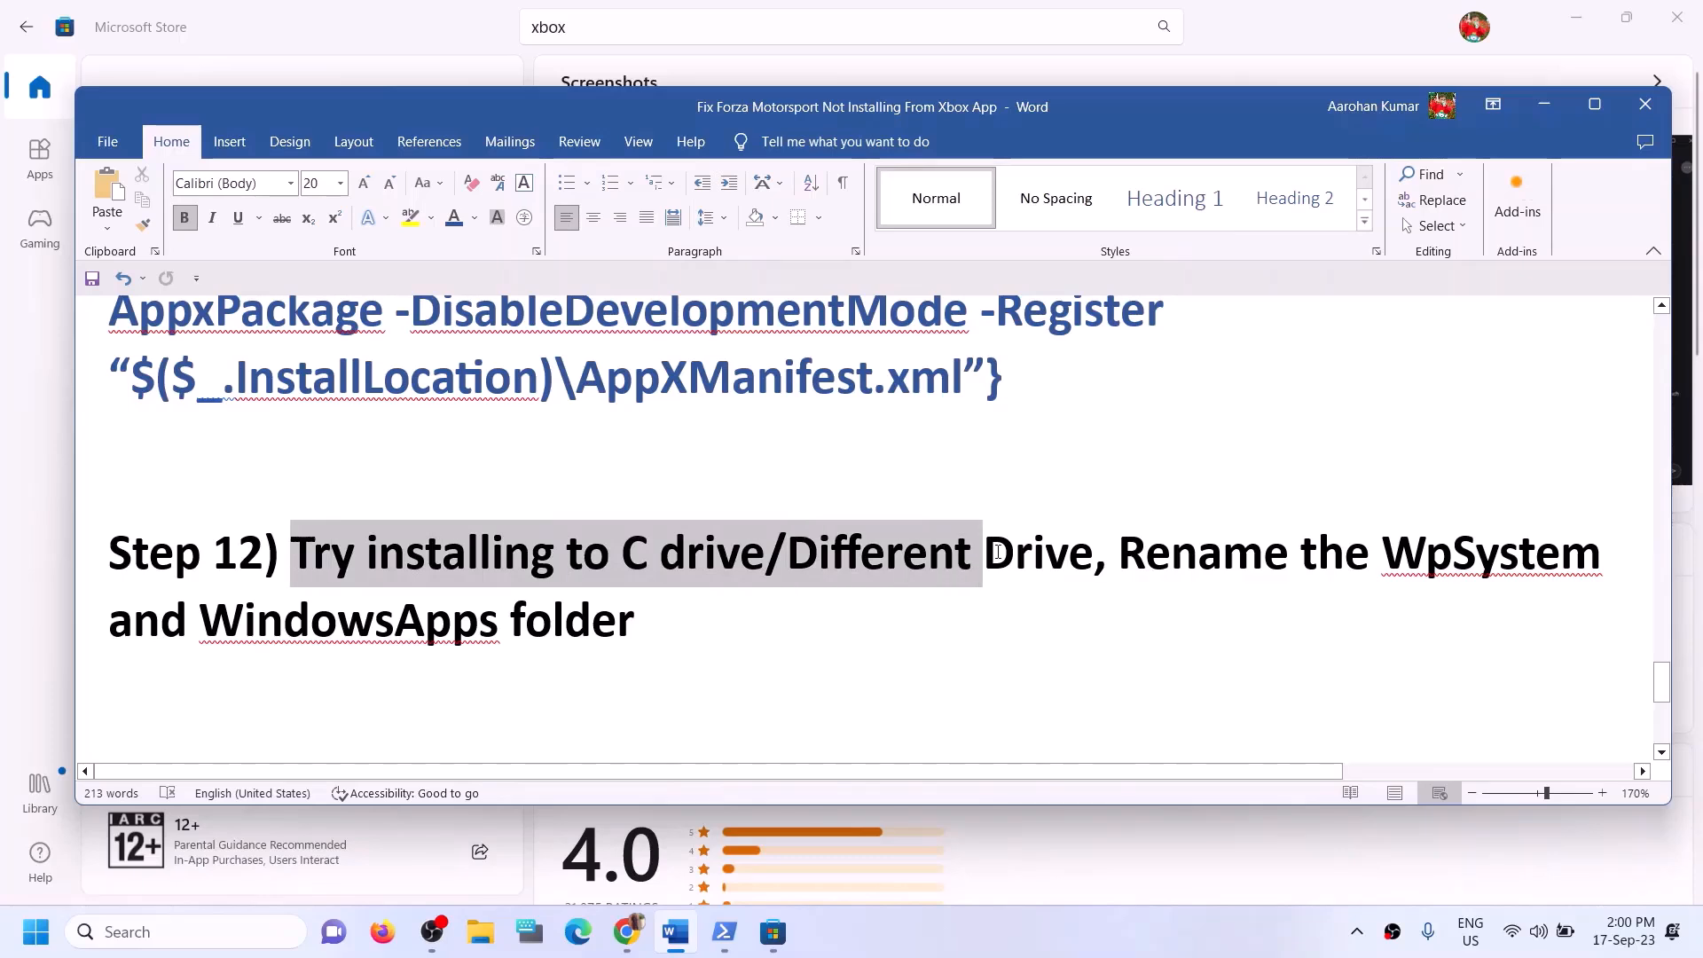
click(1015, 556)
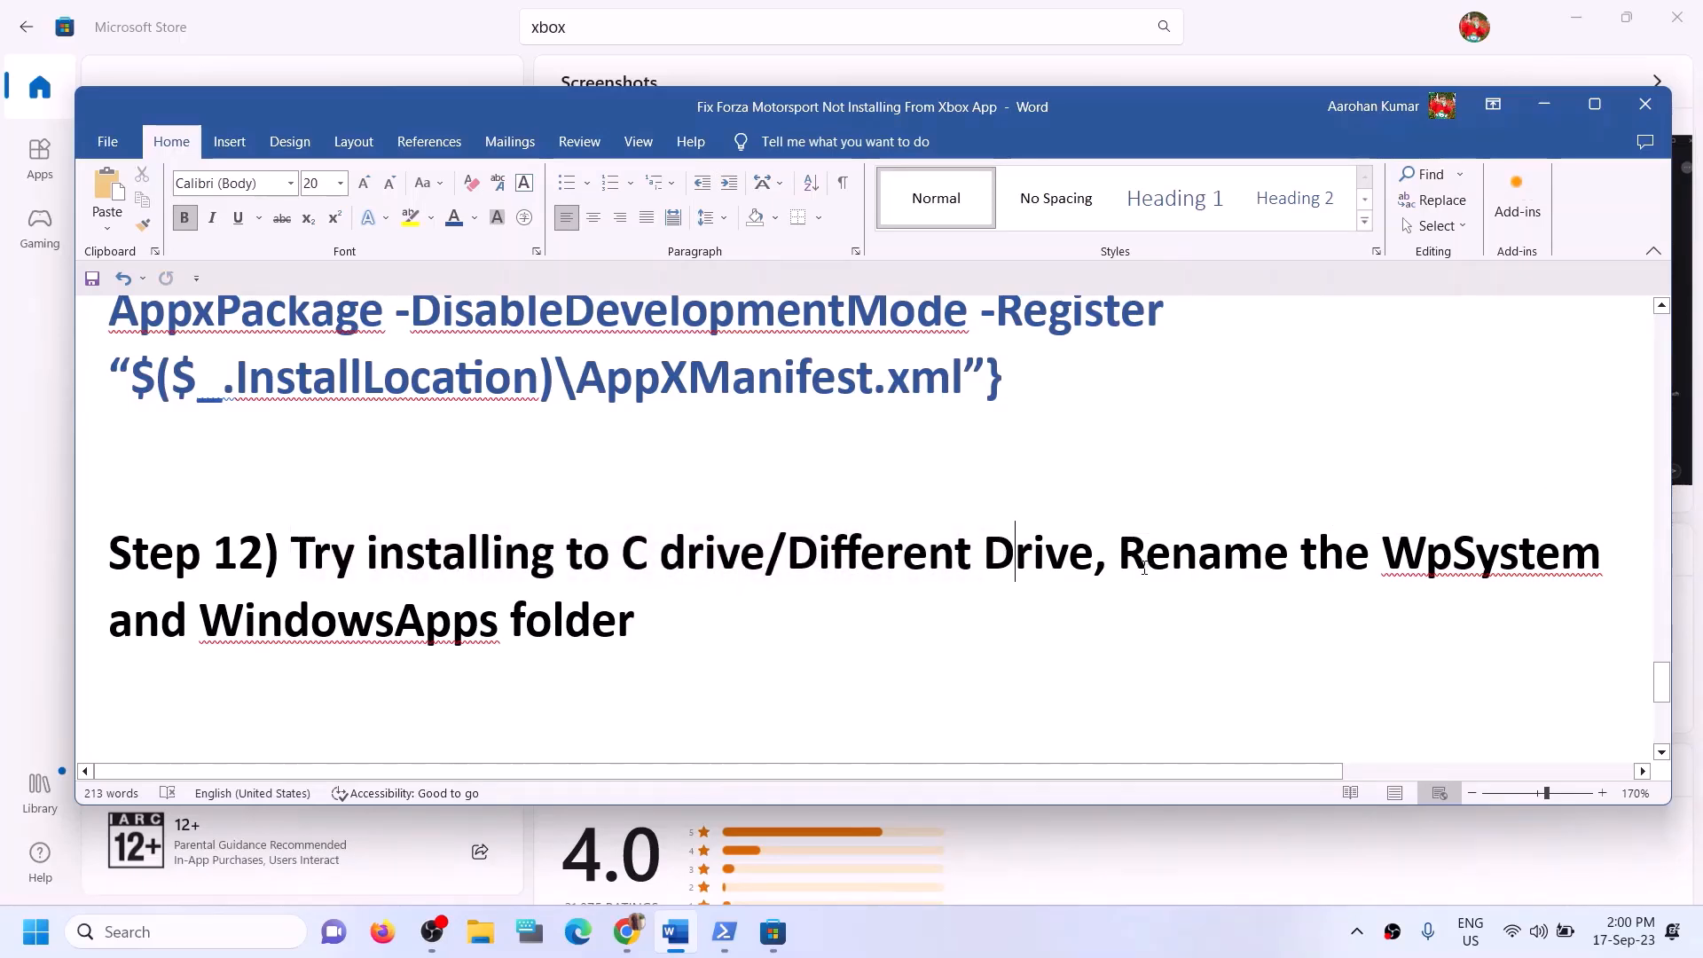
drag(1122, 554, 1479, 624)
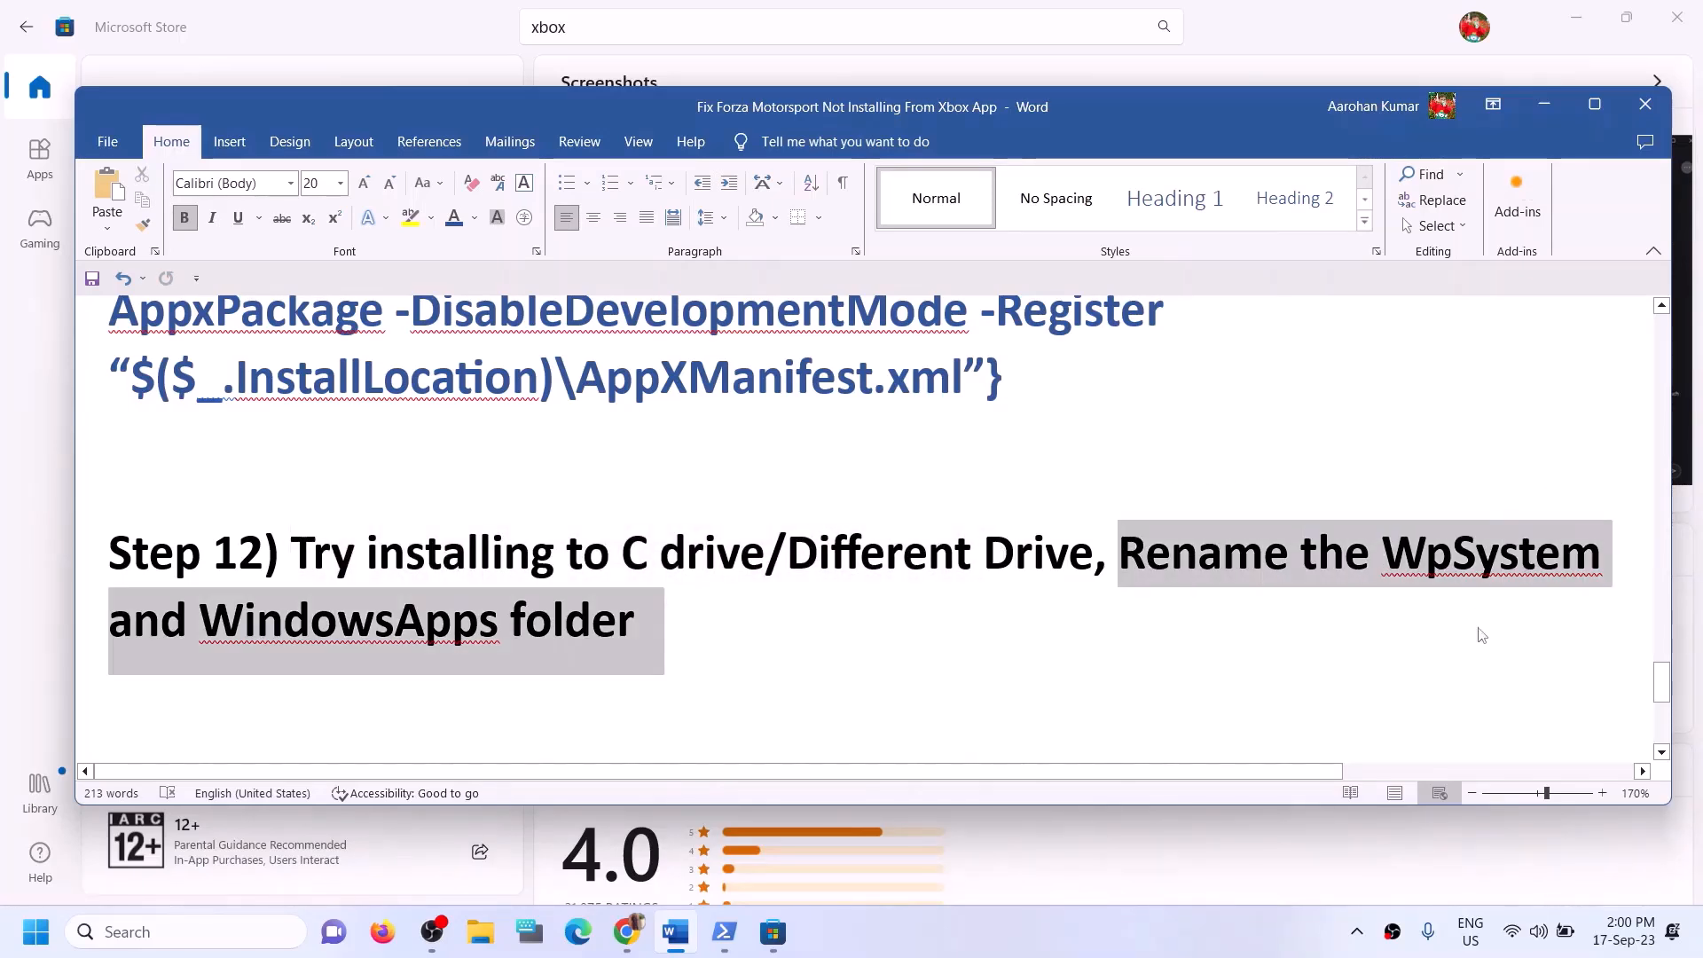
click(242, 631)
drag(178, 635, 637, 632)
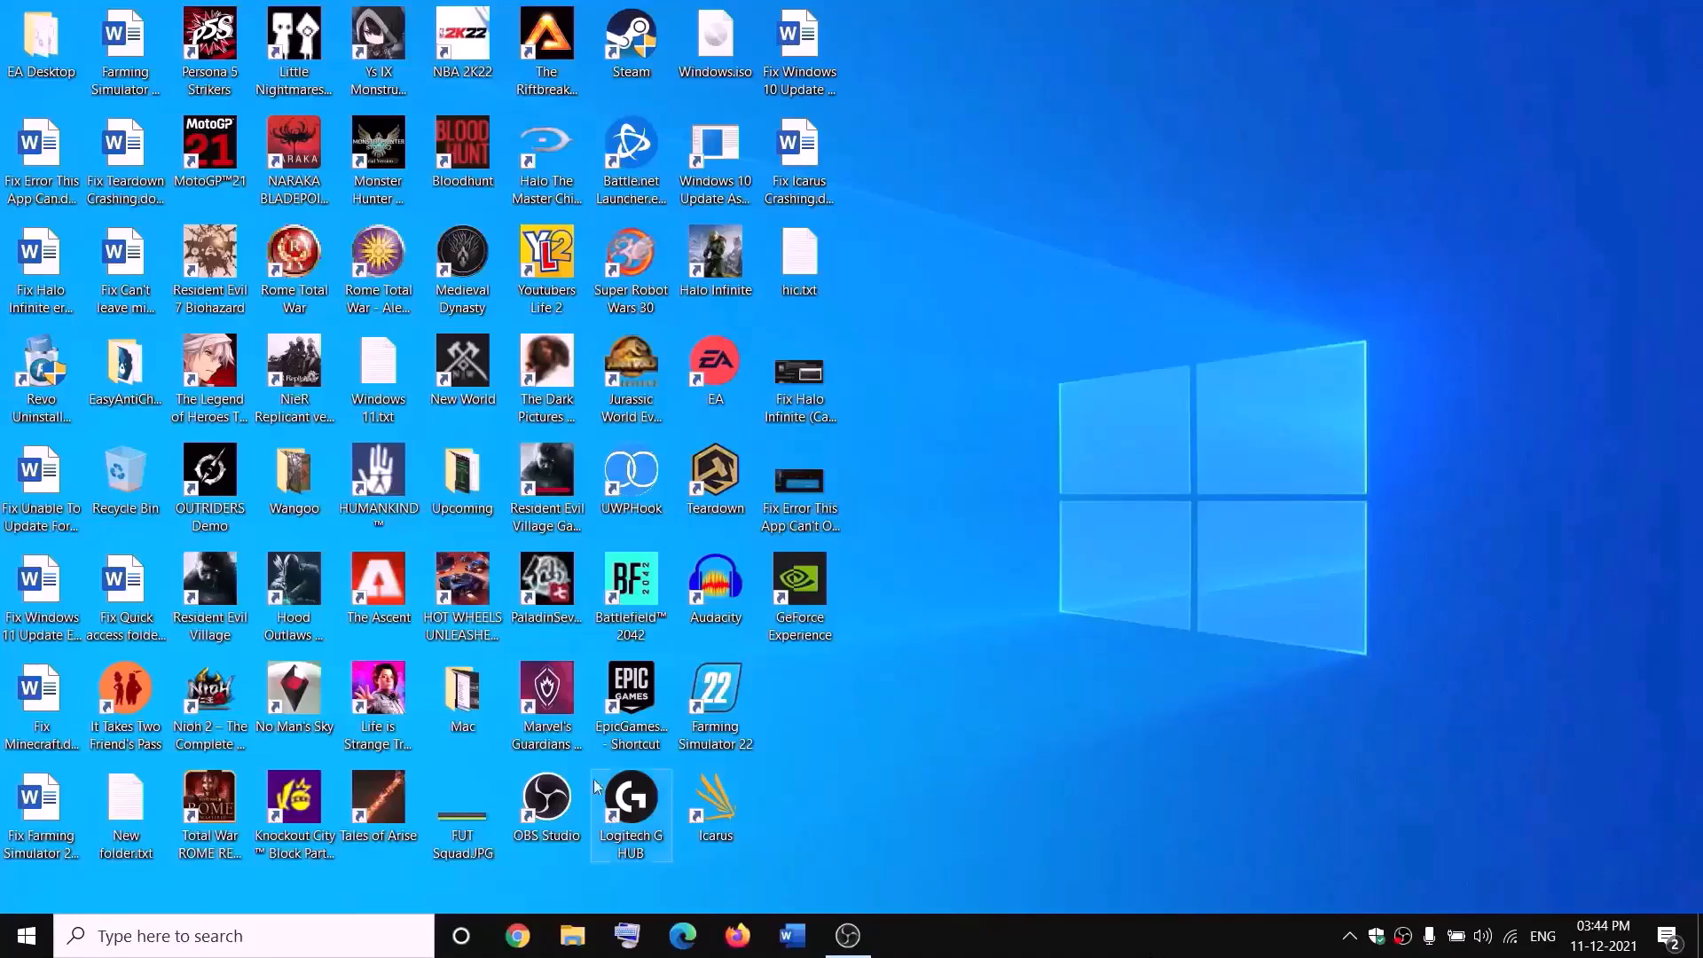
Open New Volume (D:) in File Explorer and locate the WpSystem folder and its rename option without renaming it.
key(super+e)
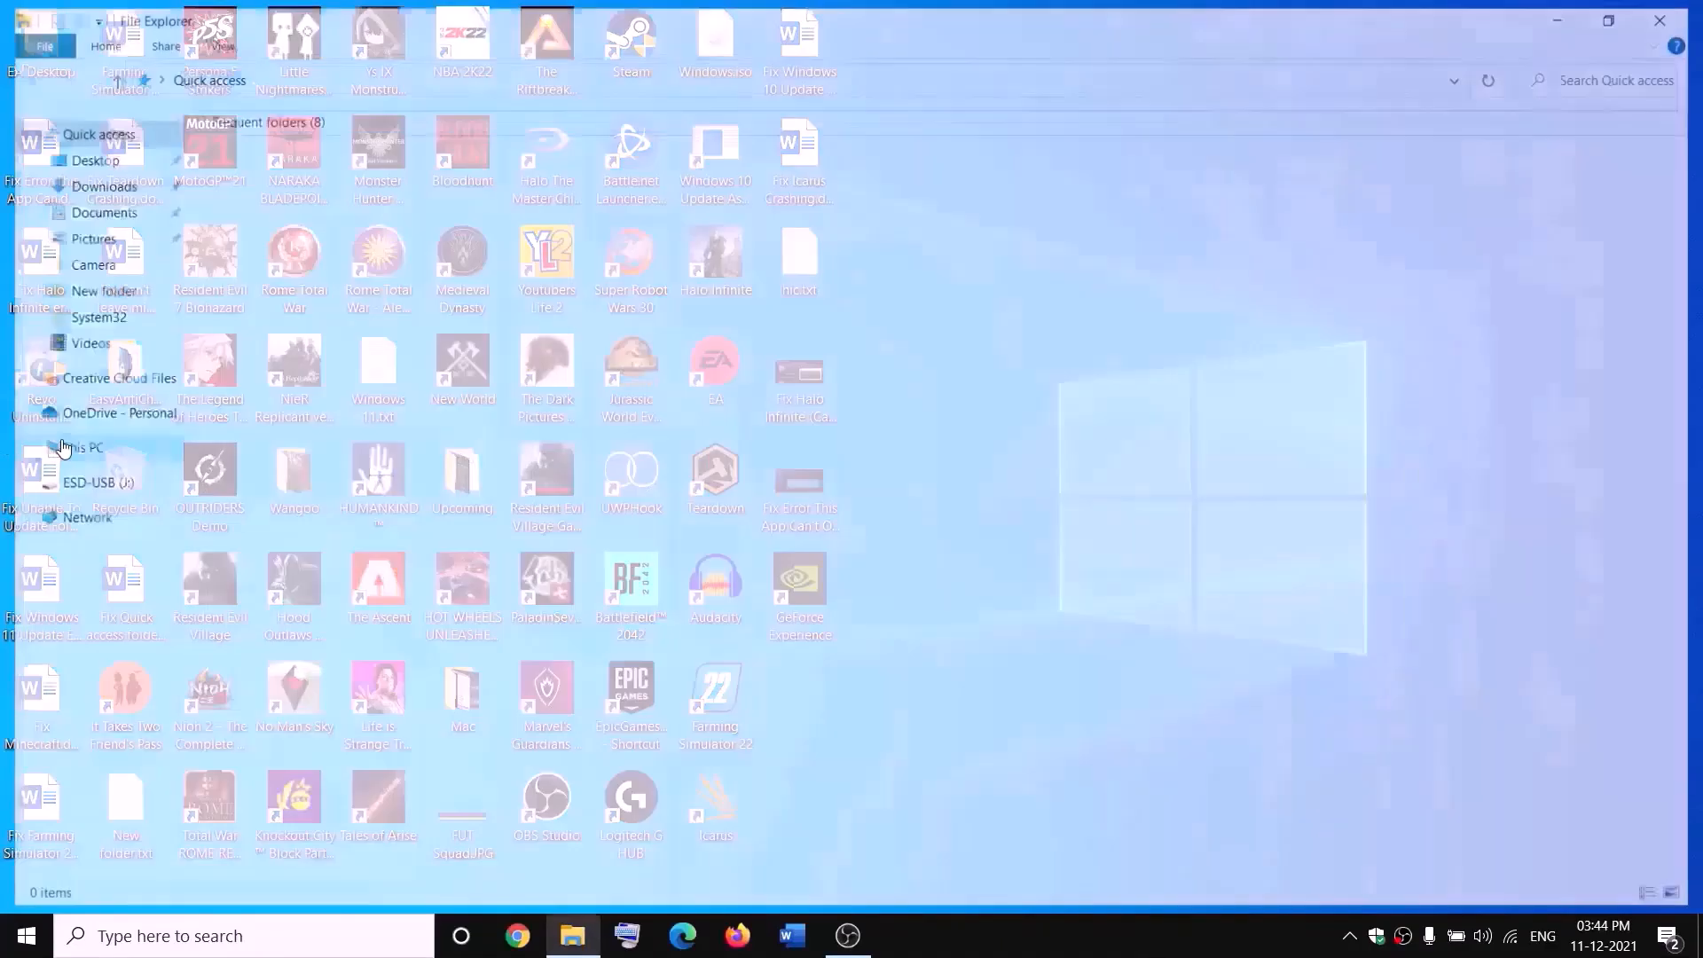
click(87, 460)
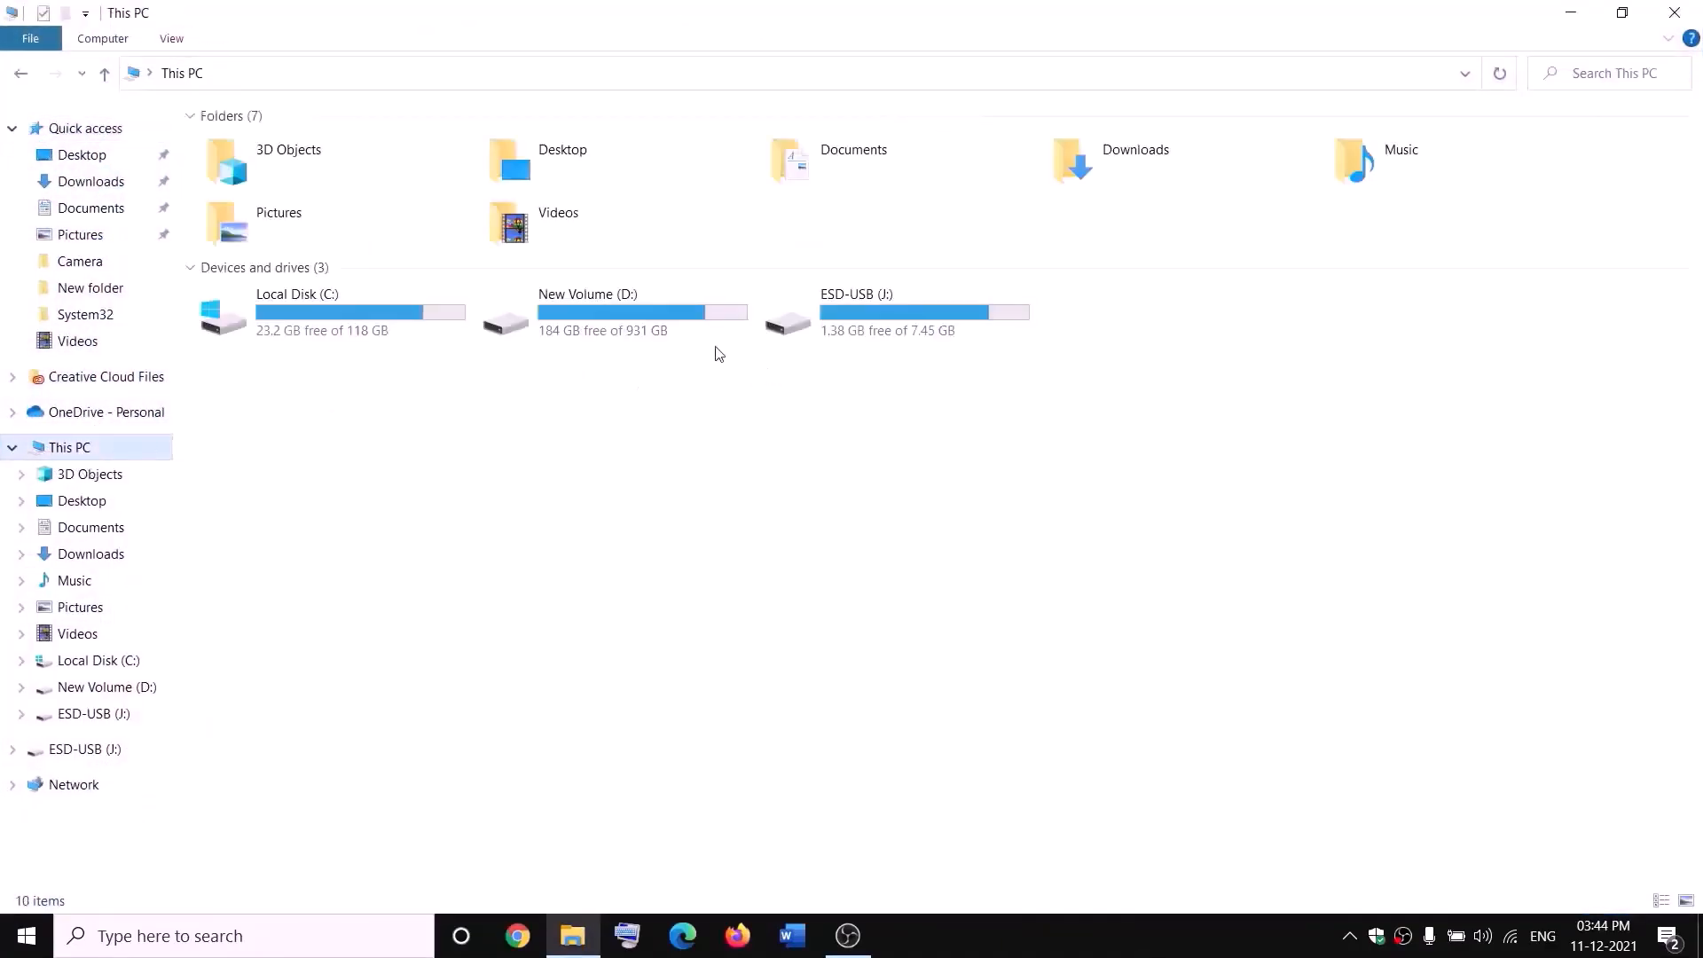
double_click(632, 323)
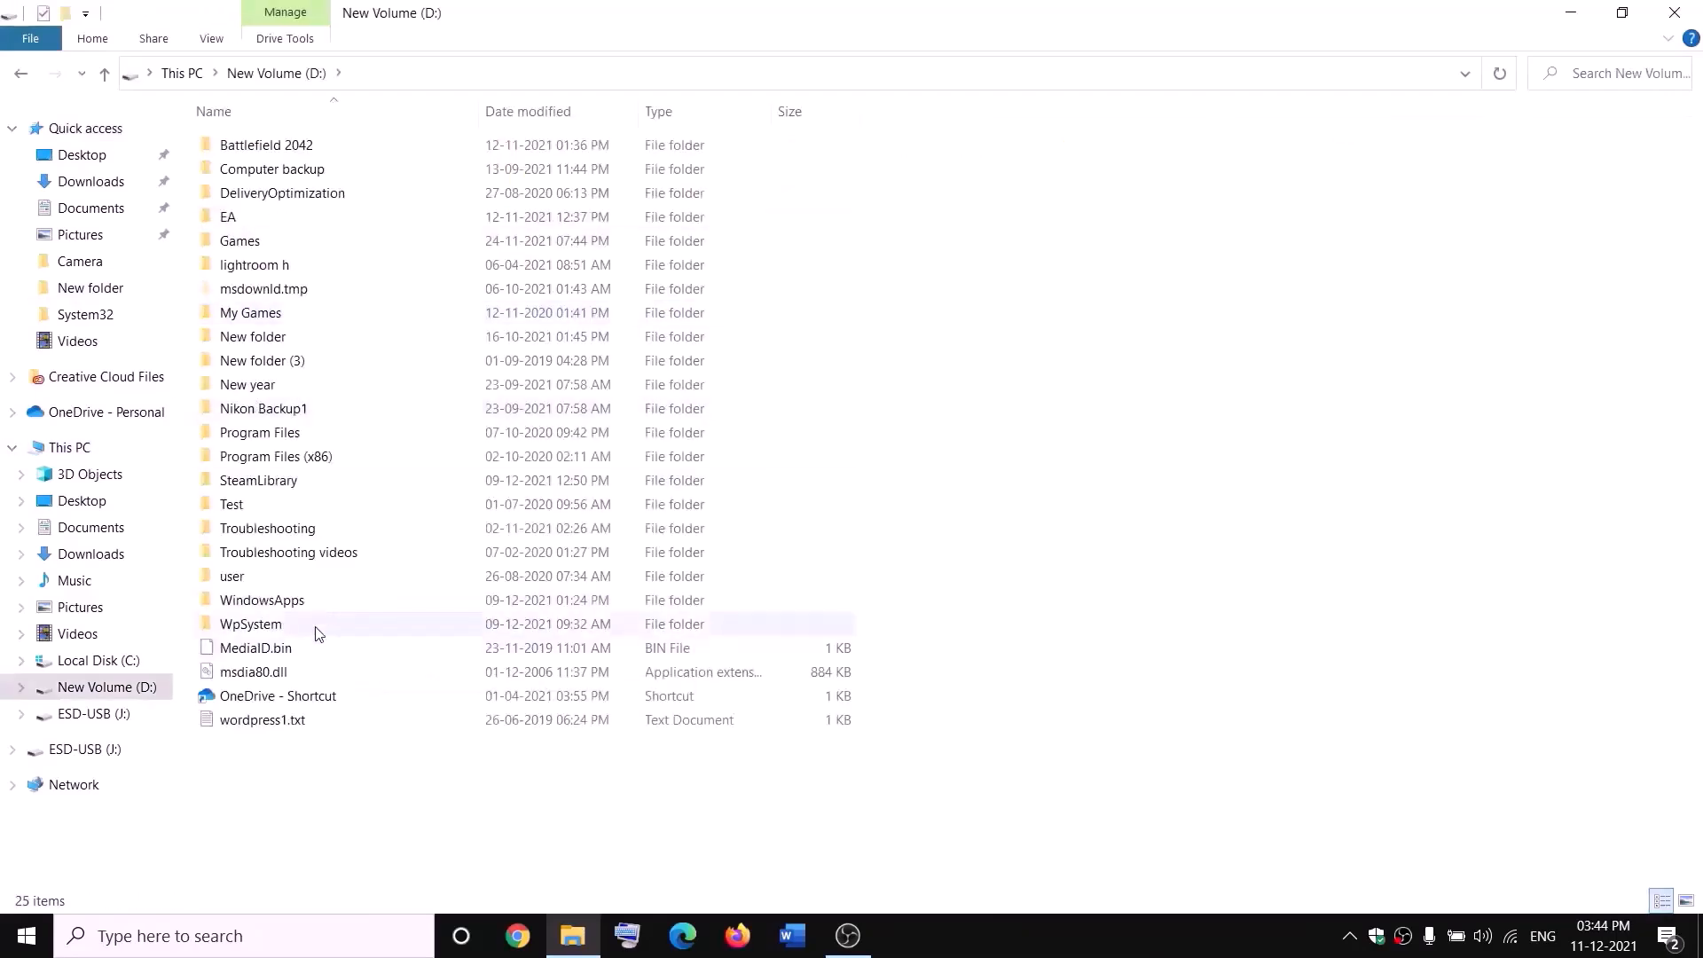
click(354, 623)
right_click(275, 626)
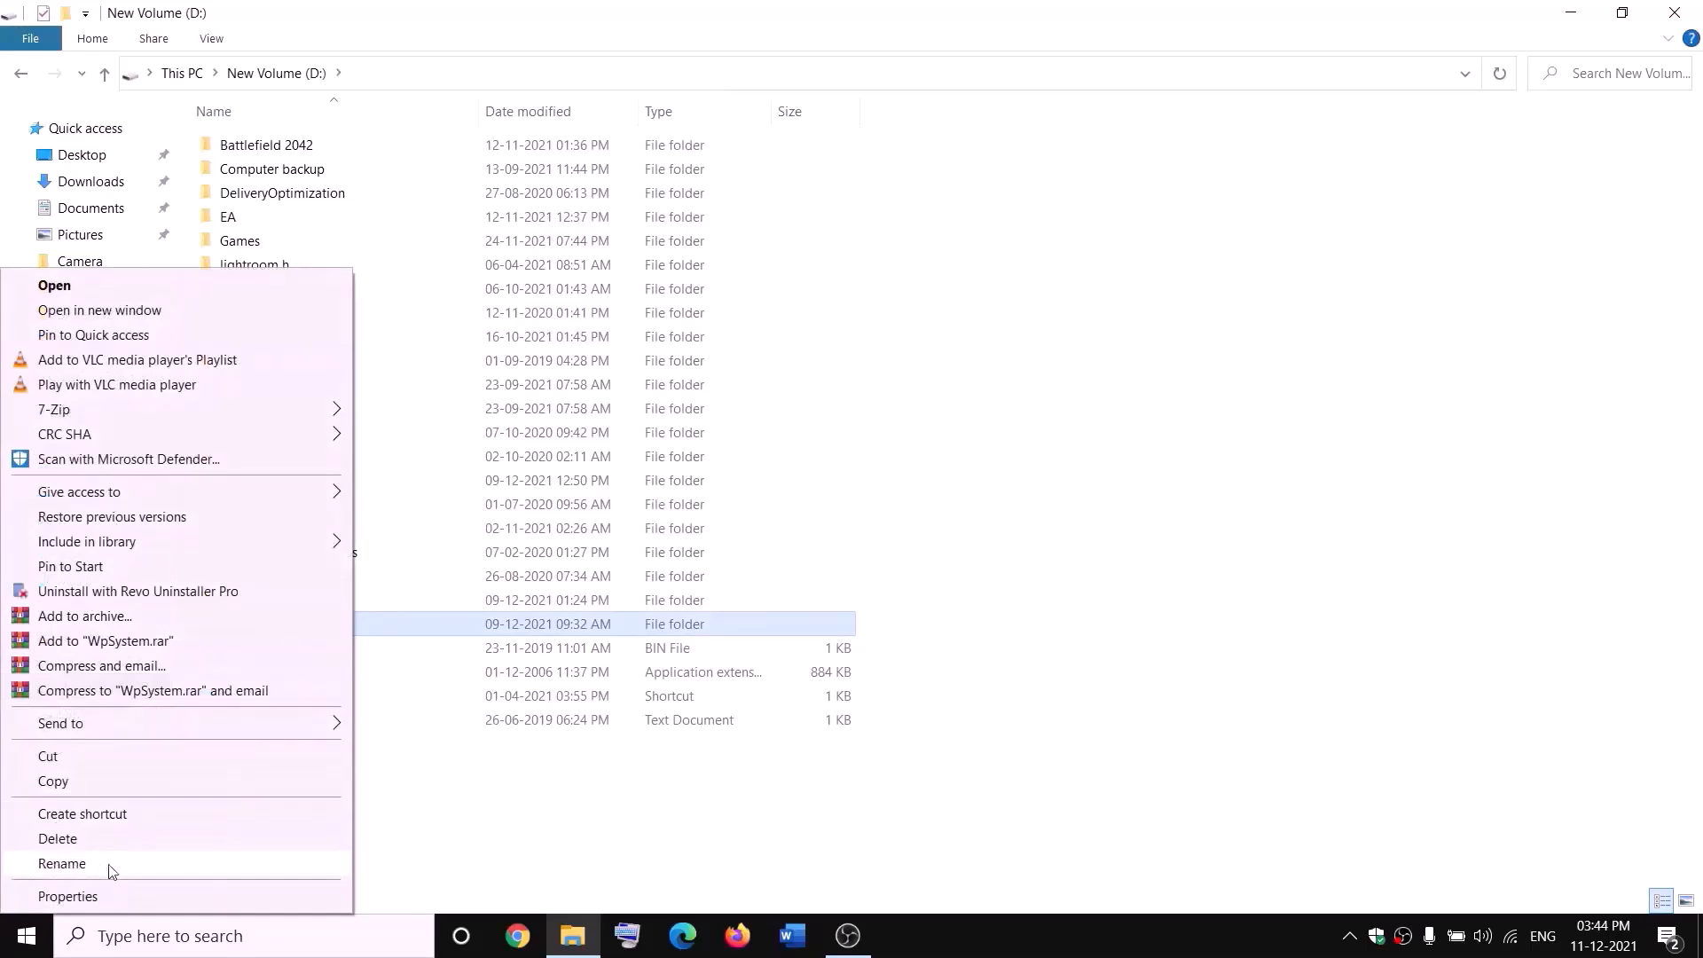
click(541, 807)
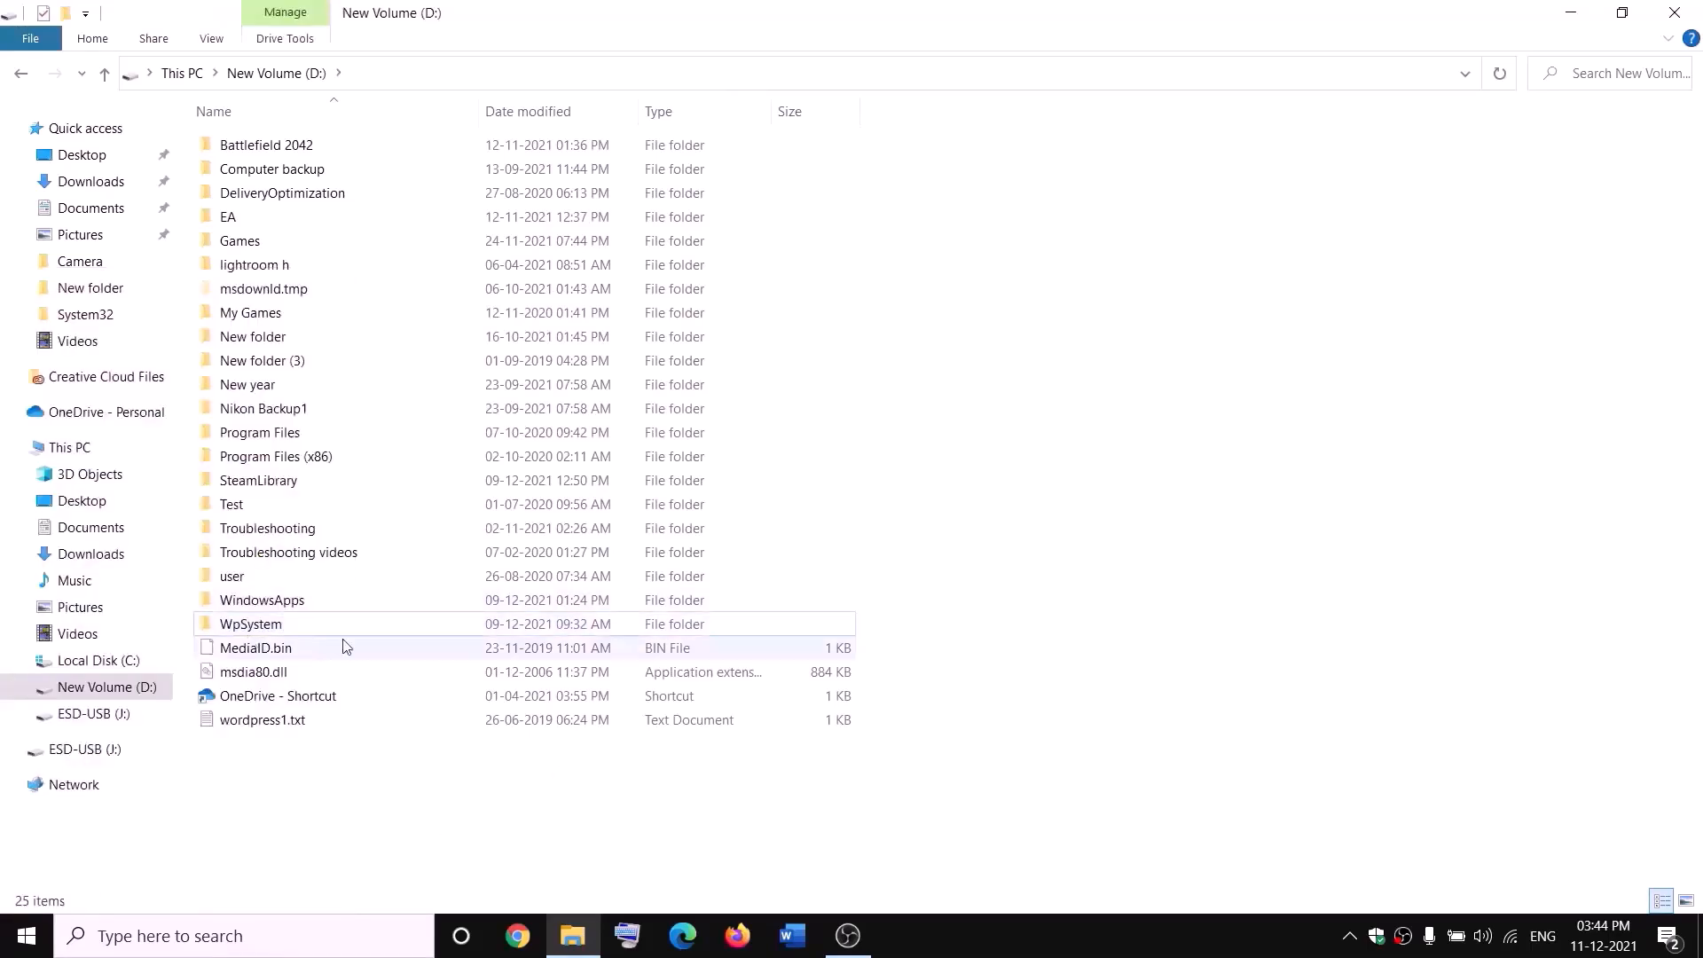
Open the advanced security settings of the WpSystem folder on drive D.
mouse_move(261, 628)
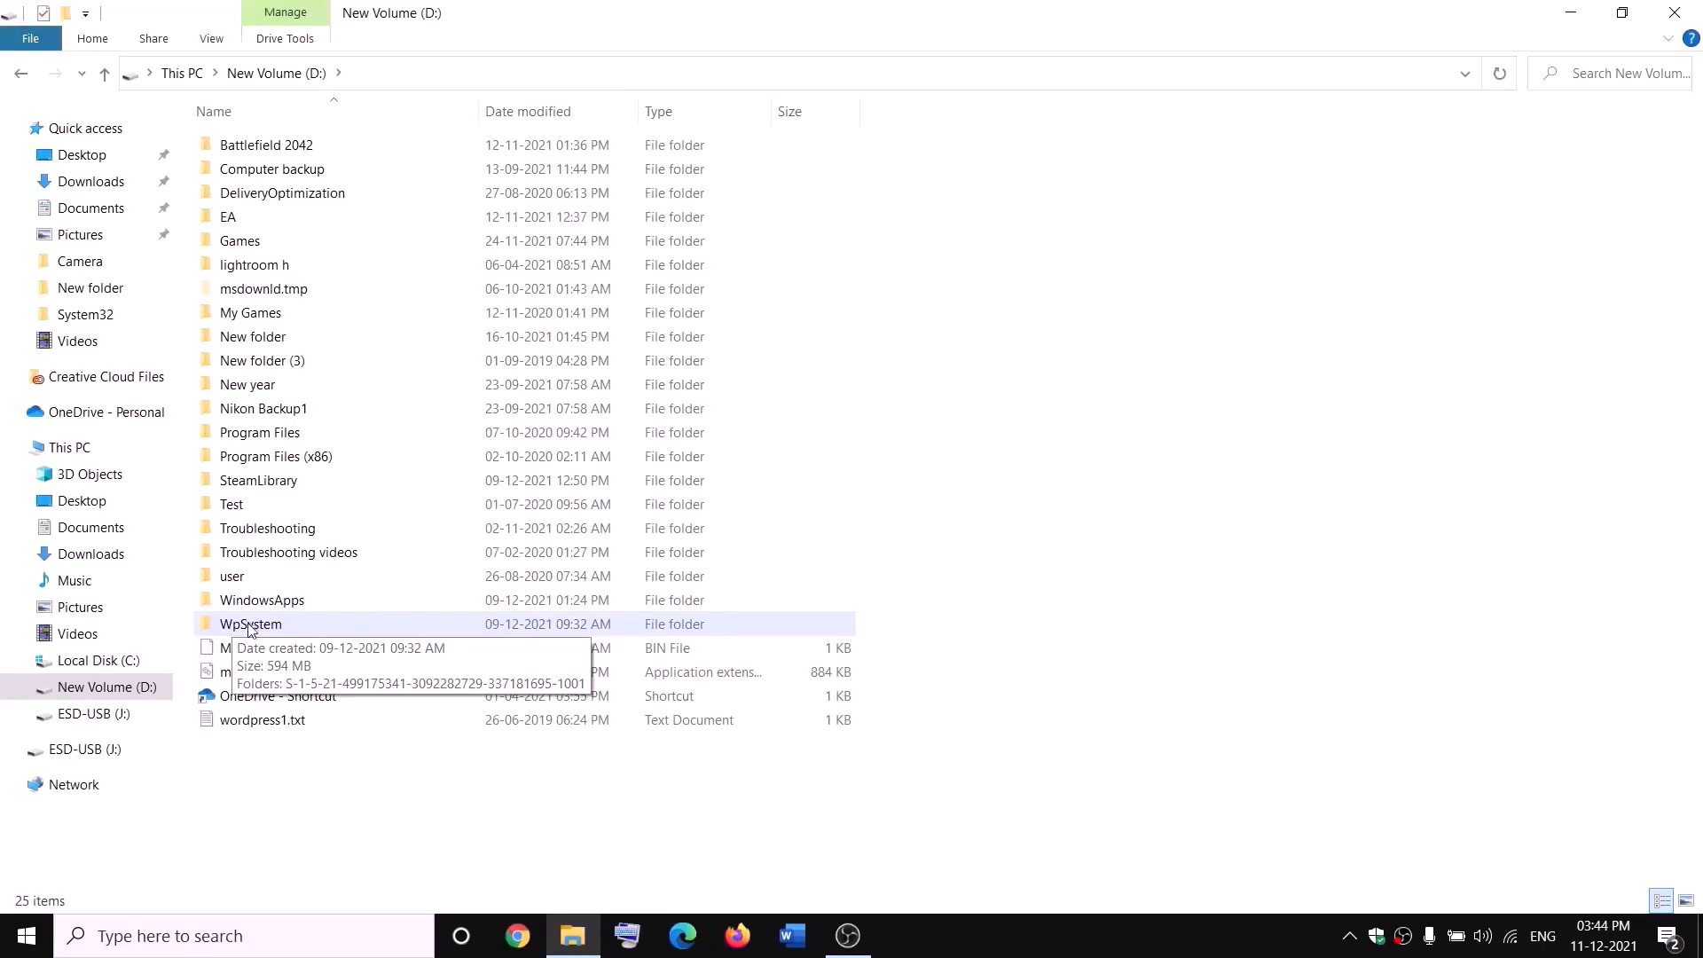
right_click(249, 629)
click(53, 896)
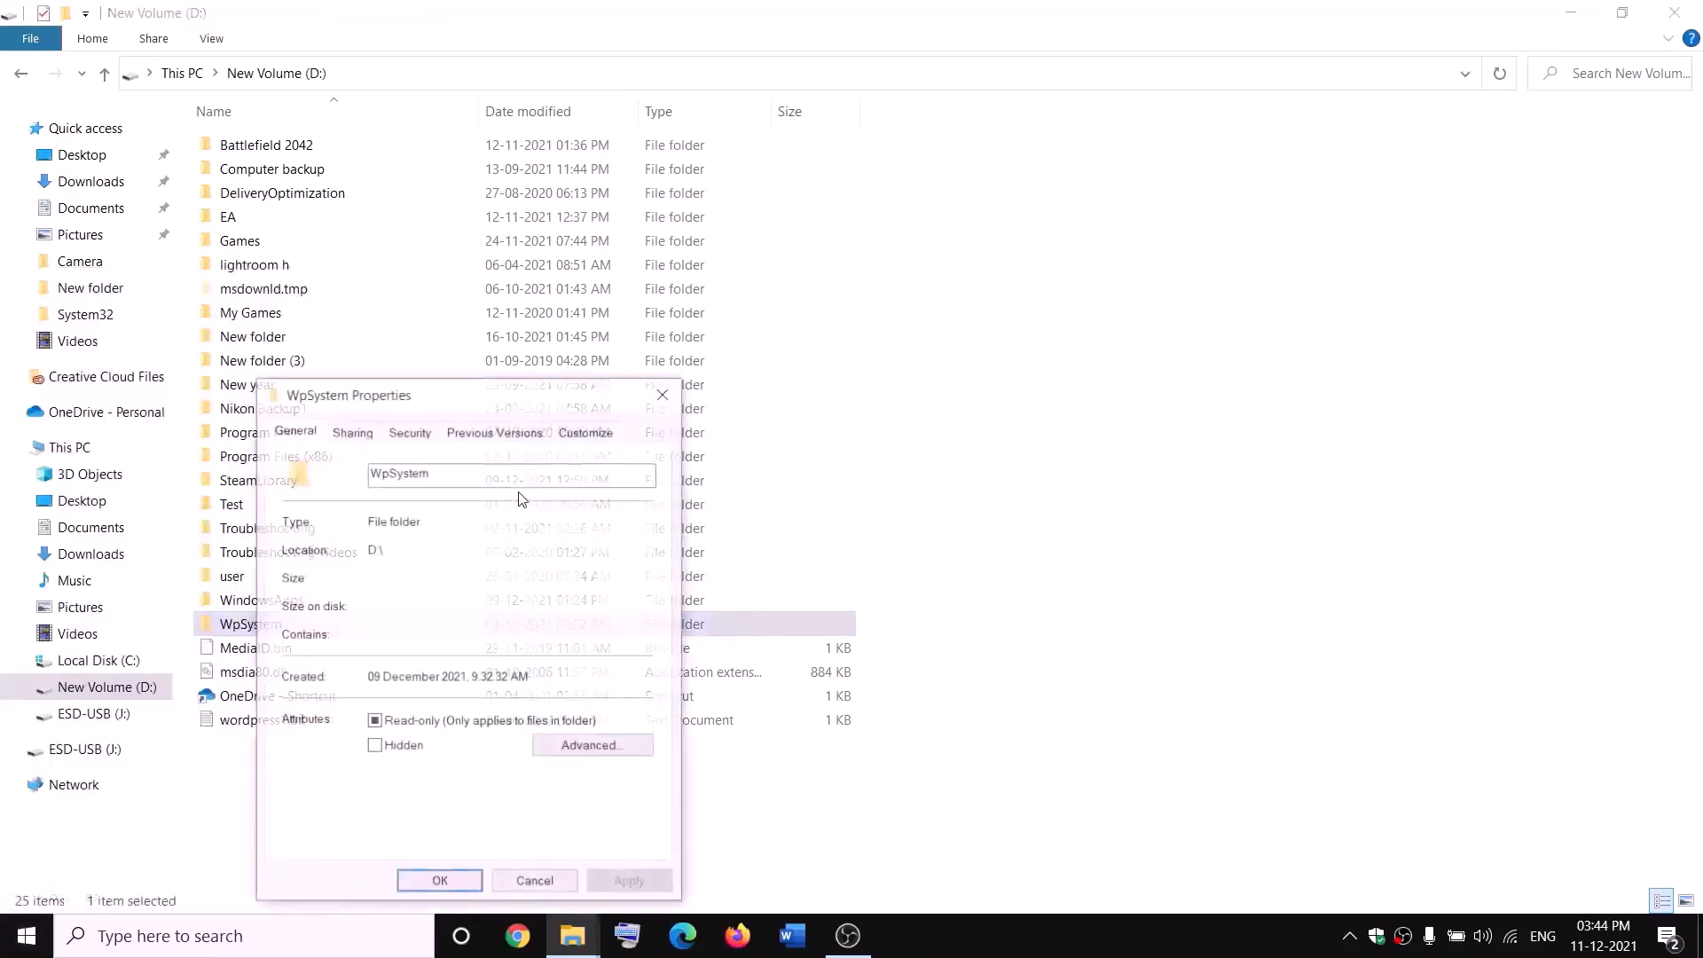
drag(507, 396, 688, 270)
click(632, 284)
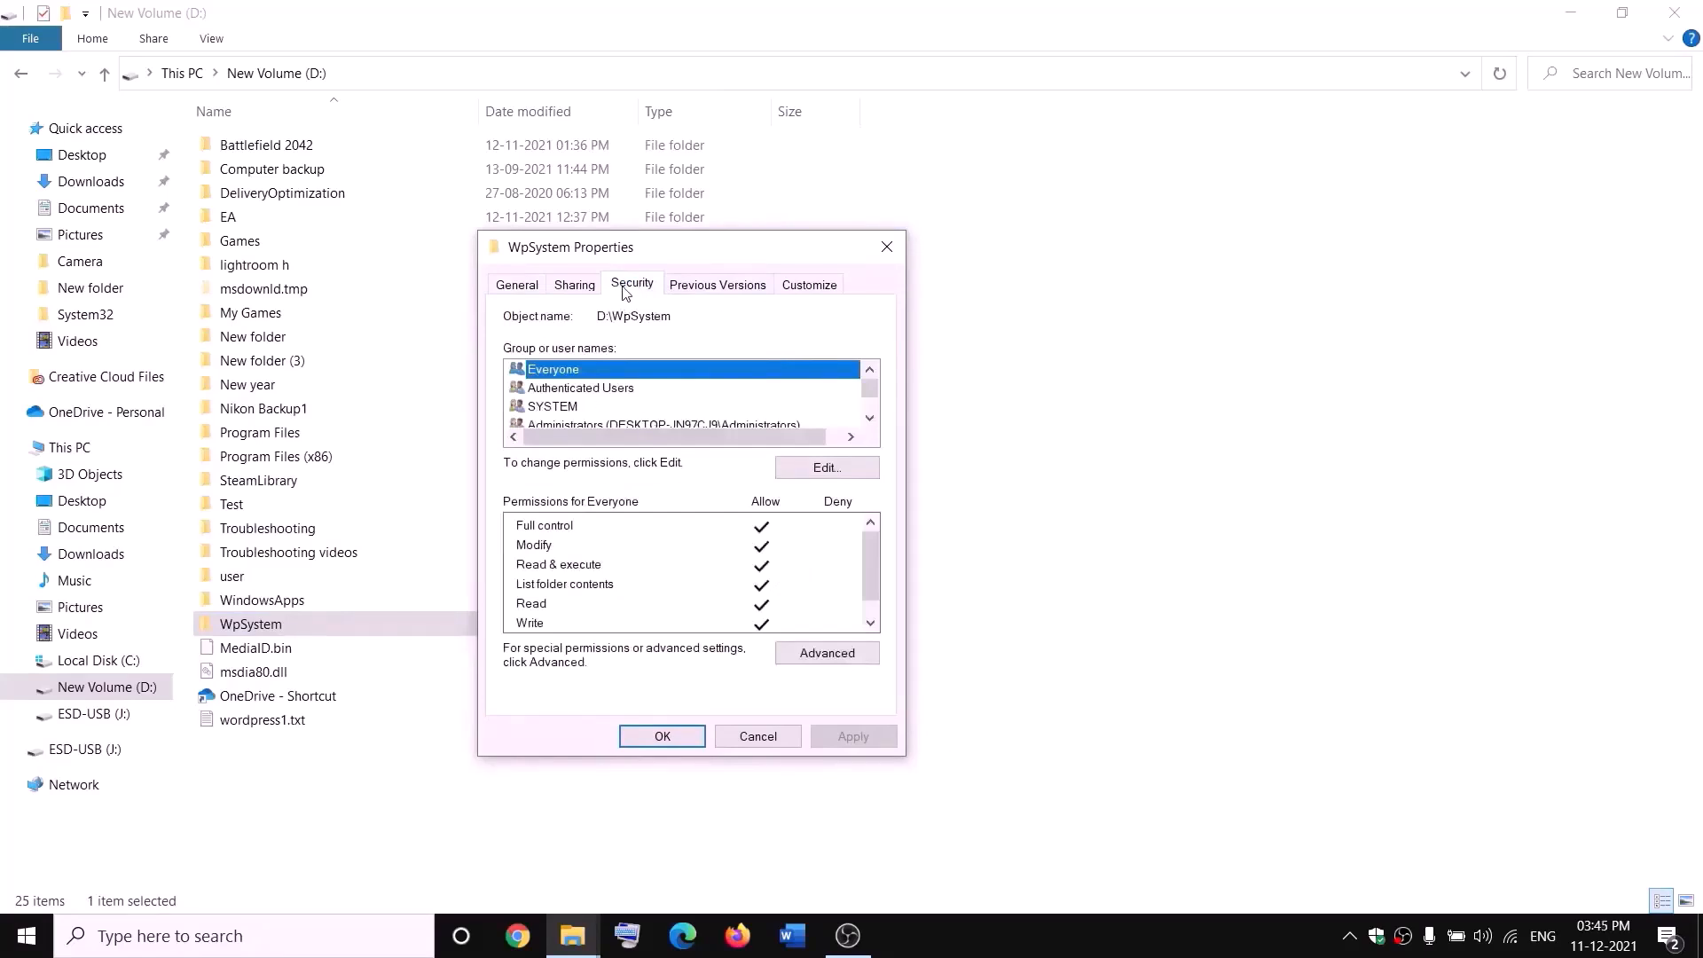
click(826, 654)
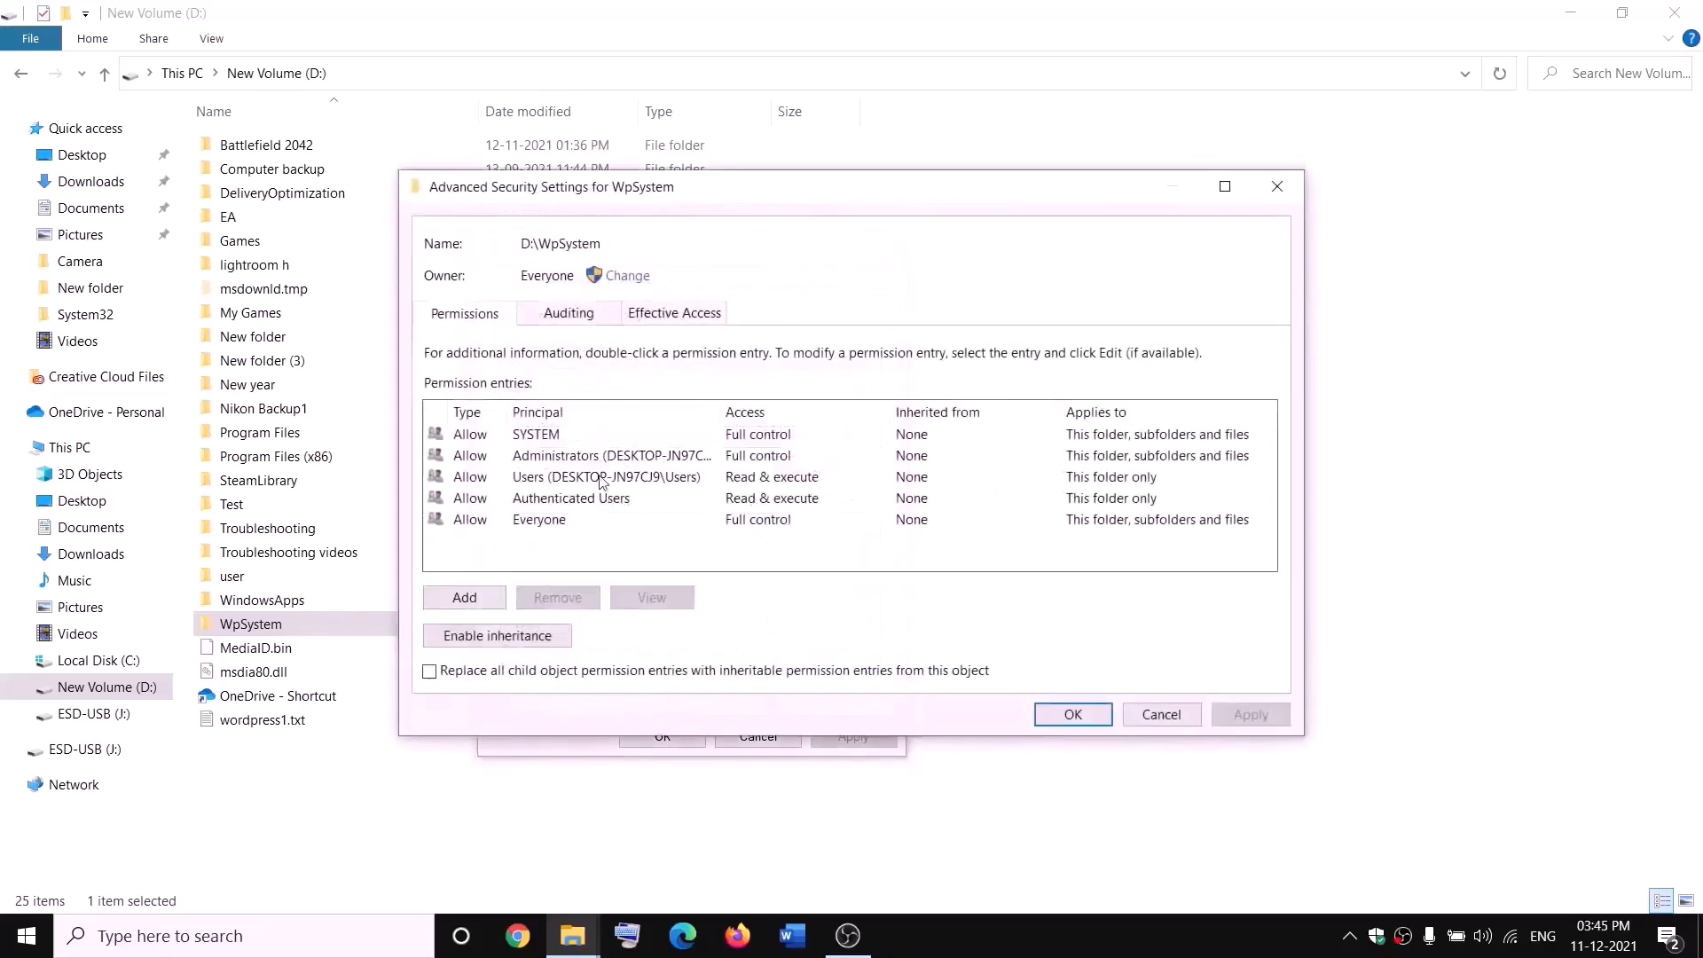
Set the owner of the WpSystem folder to Everyone, verifying the name before accepting it.
click(628, 277)
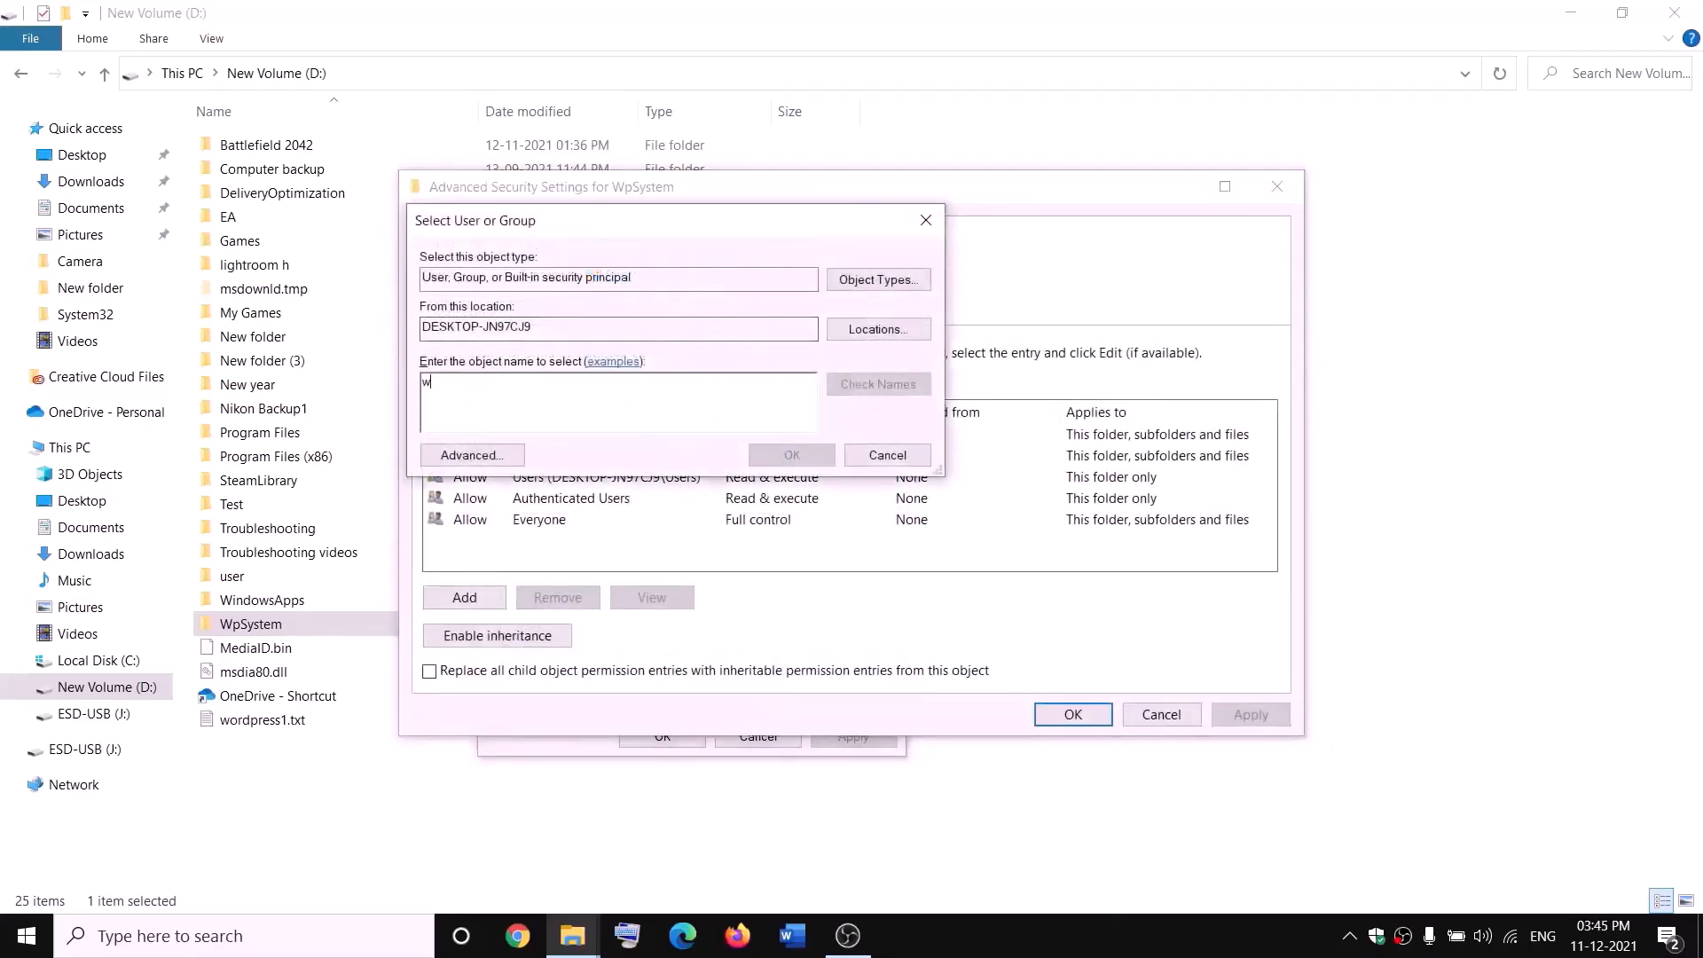
text(w)
key(BackSpace)
text(everyon)
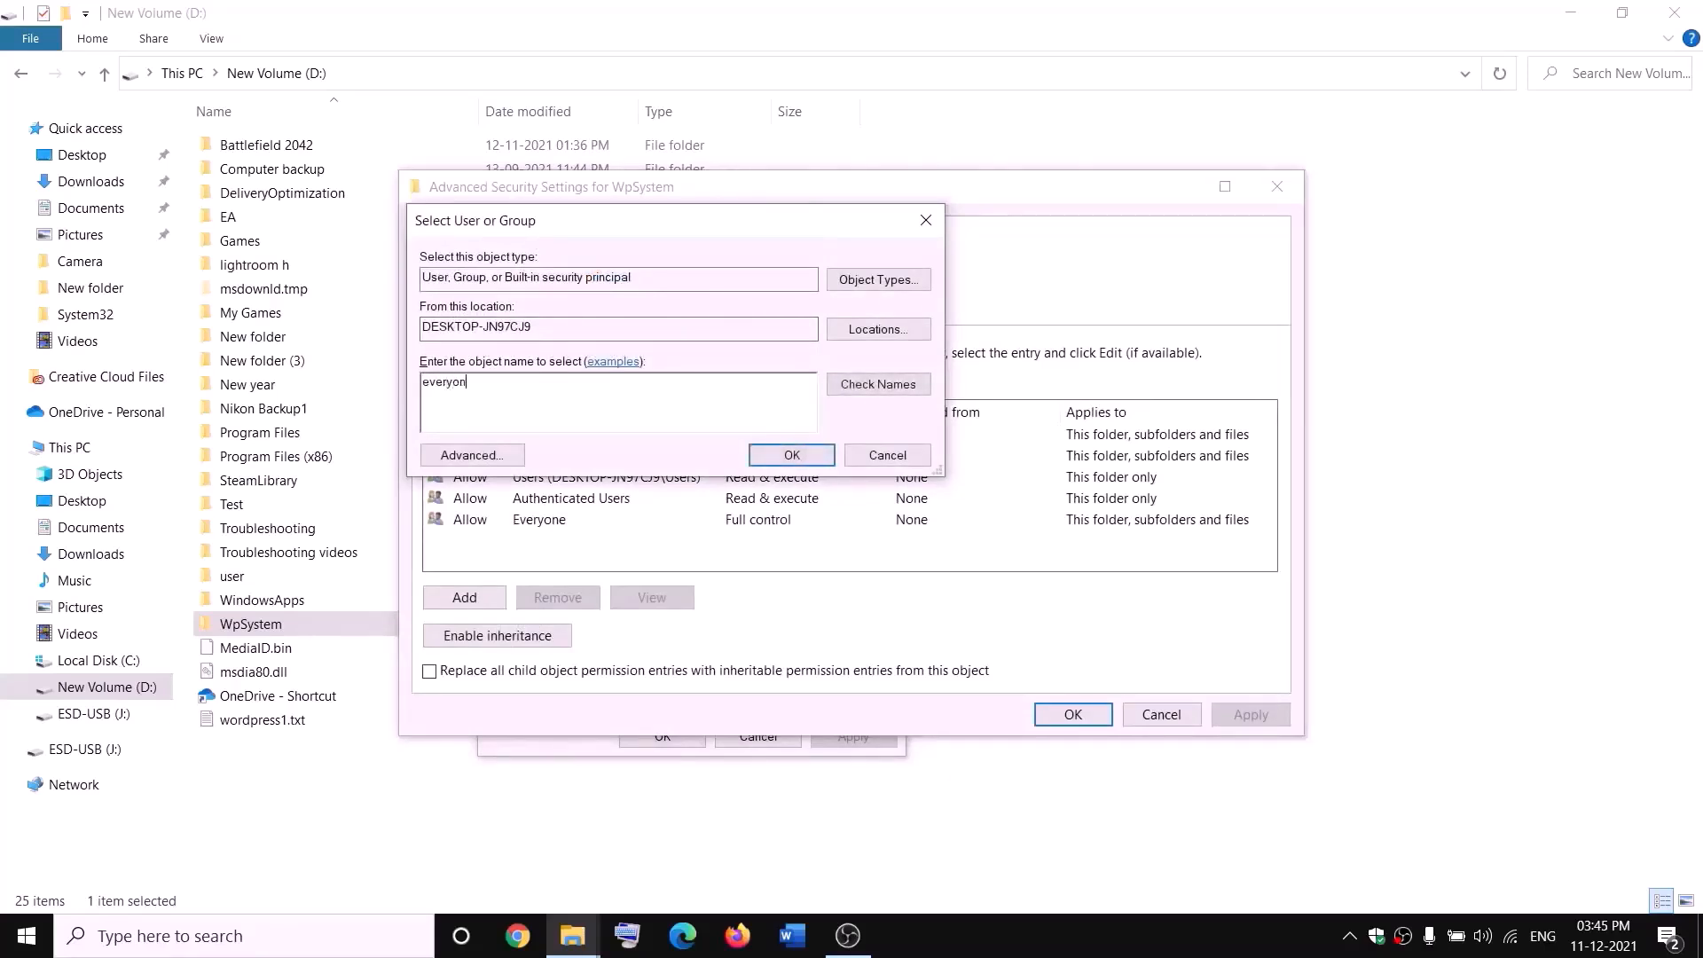
text(e)
key(ctrl+a)
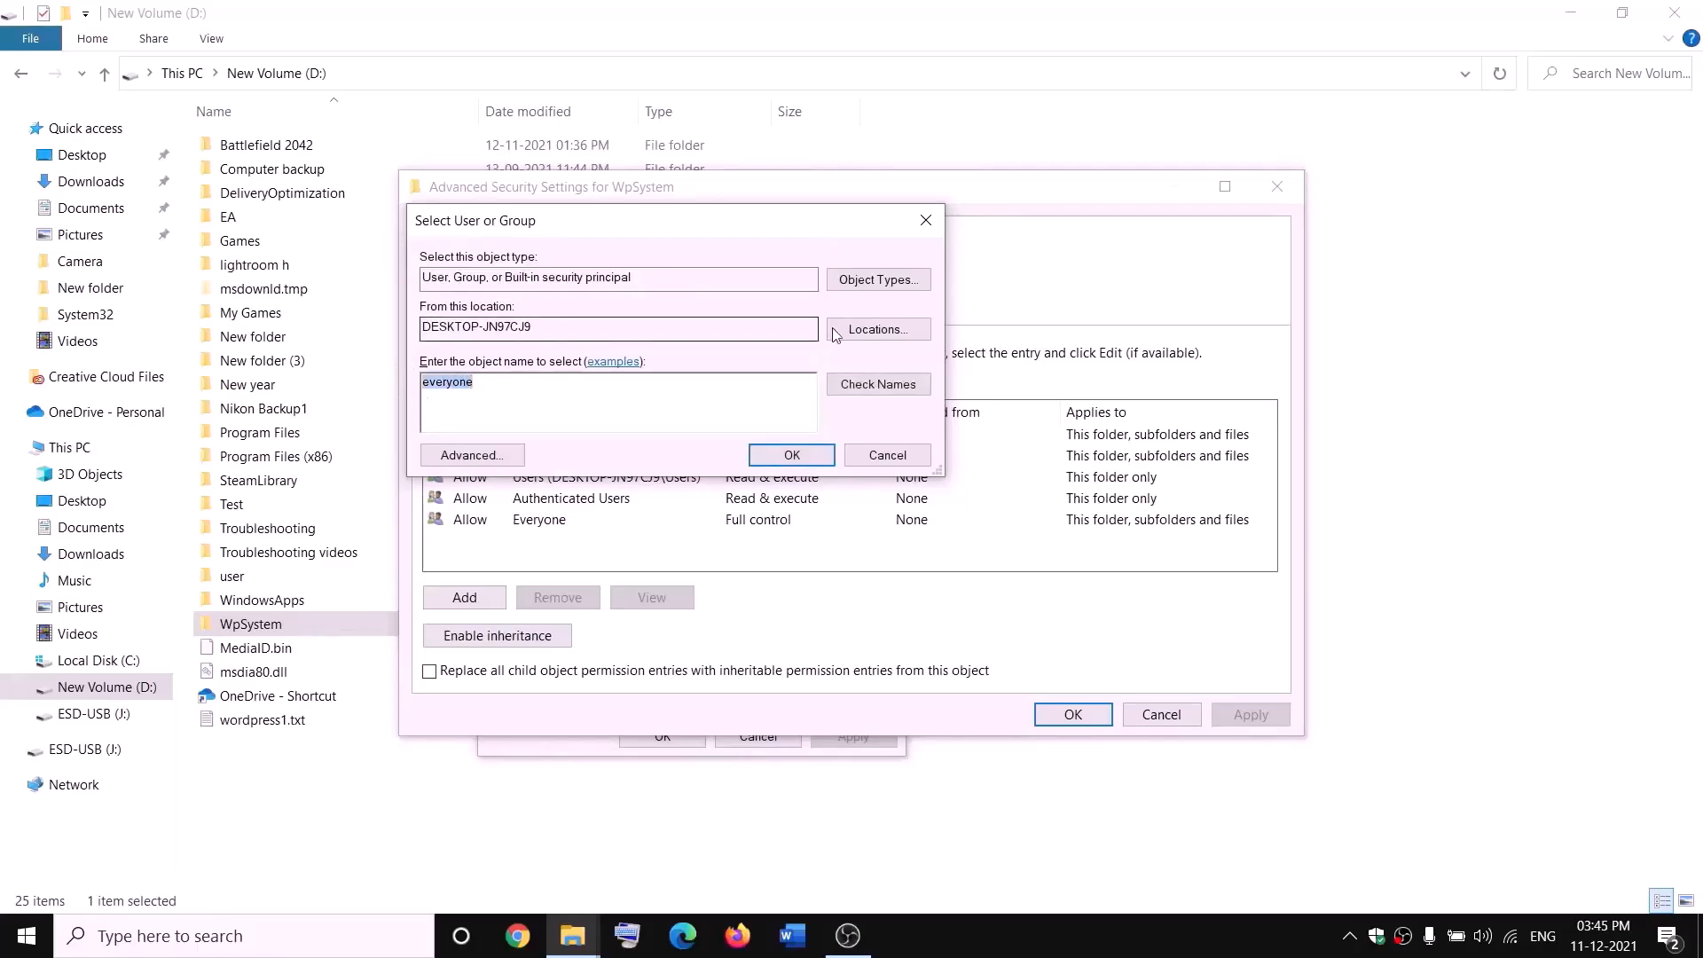
click(878, 384)
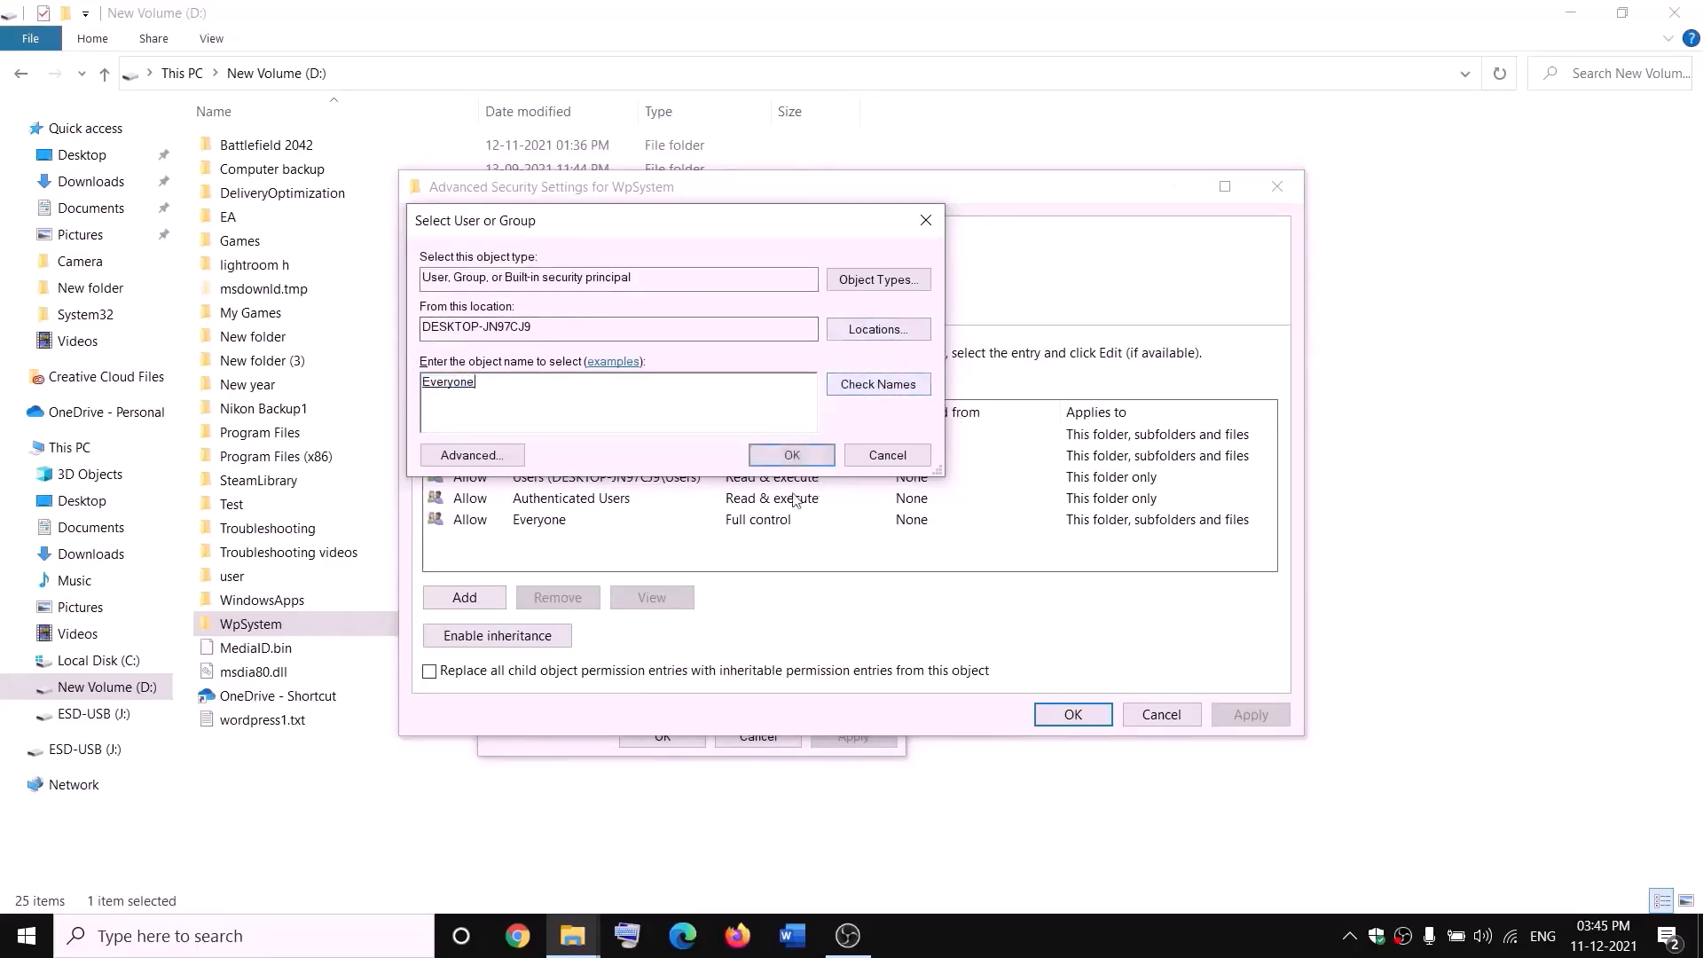
click(793, 457)
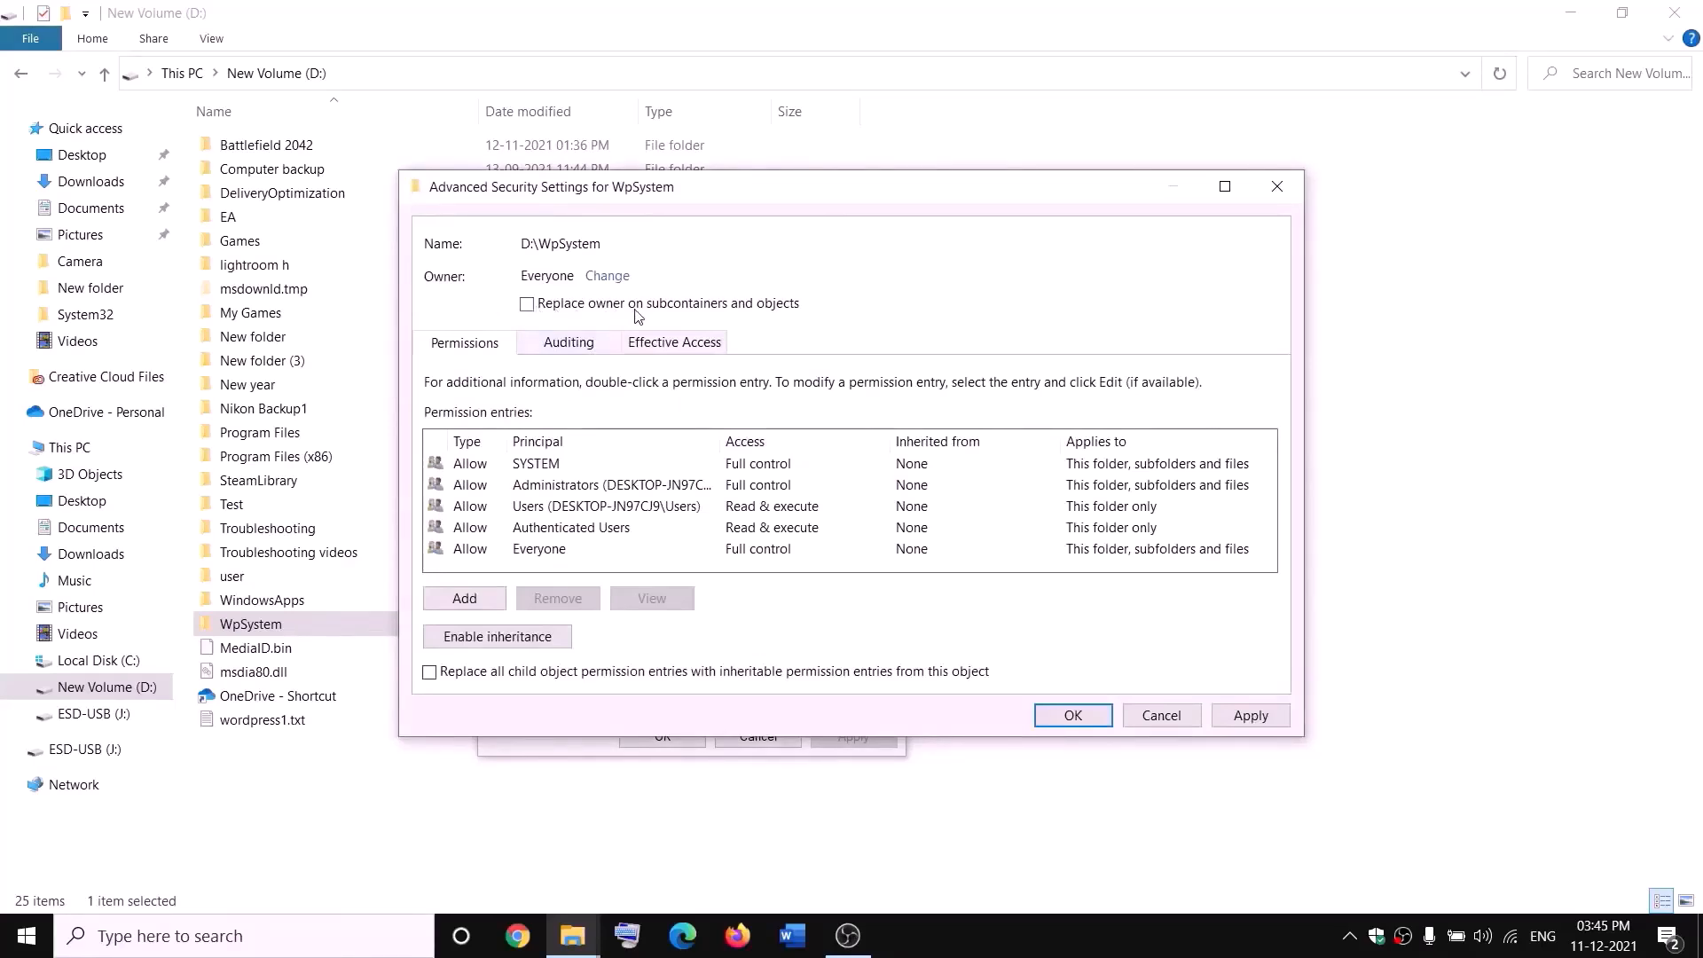
Enable replacing the owner on subcontainers and objects, apply the ownership change and close the WpSystem properties.
click(526, 305)
click(1252, 716)
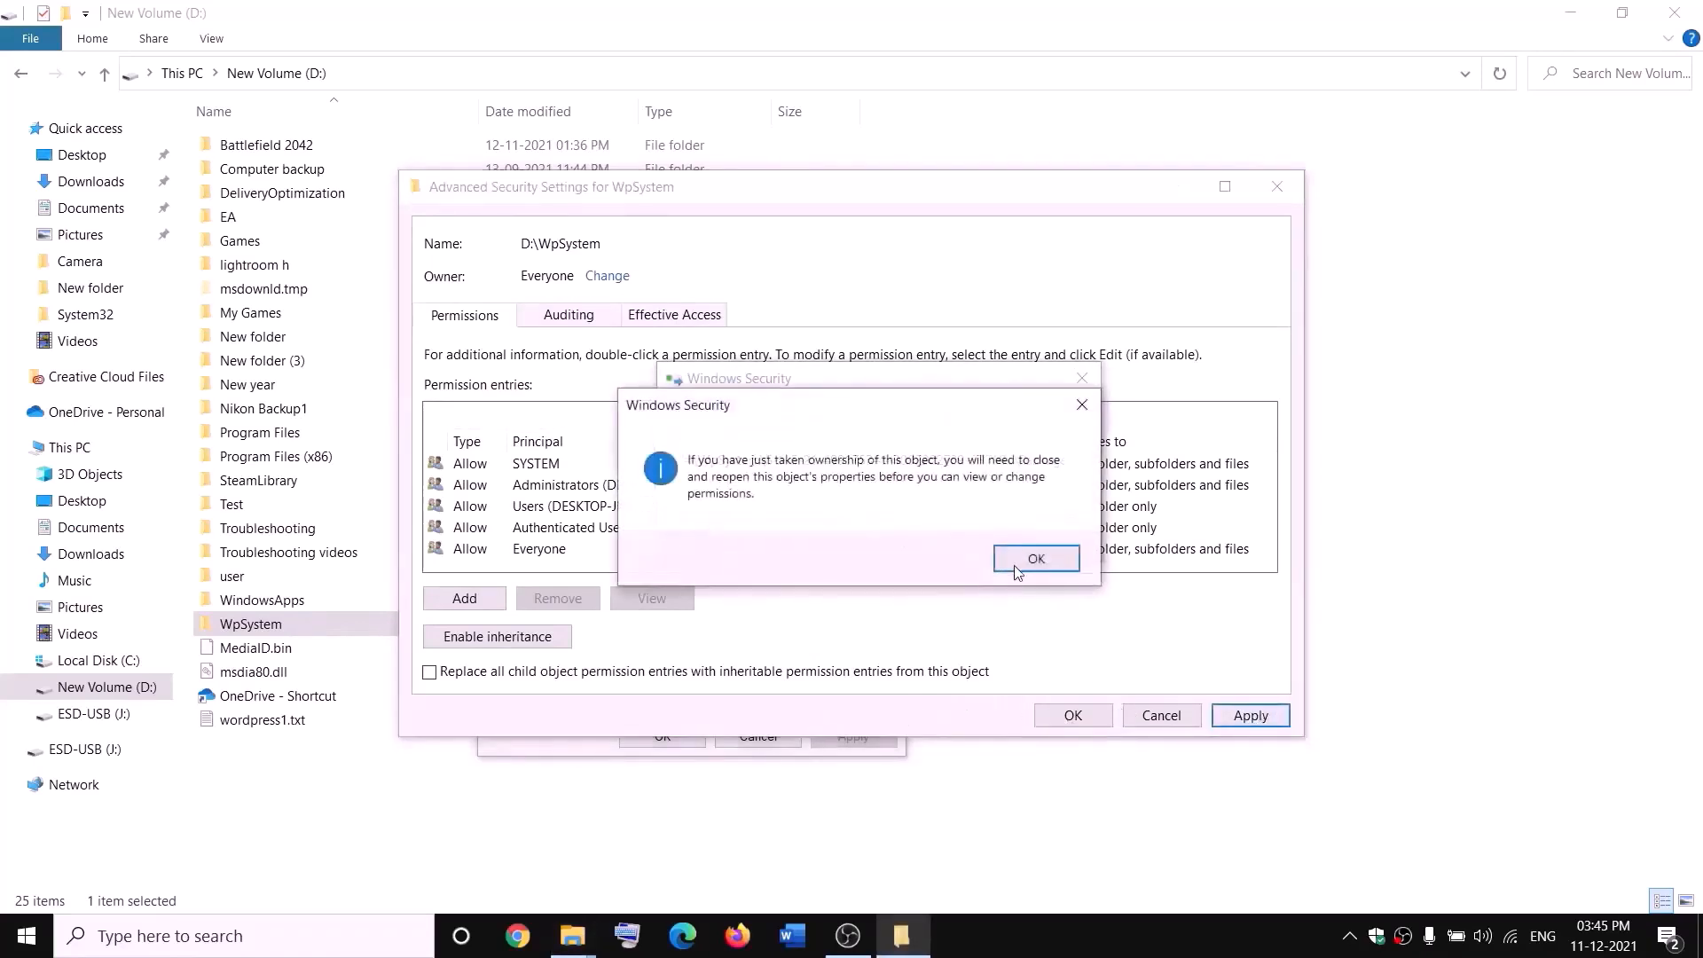
click(1034, 575)
click(663, 736)
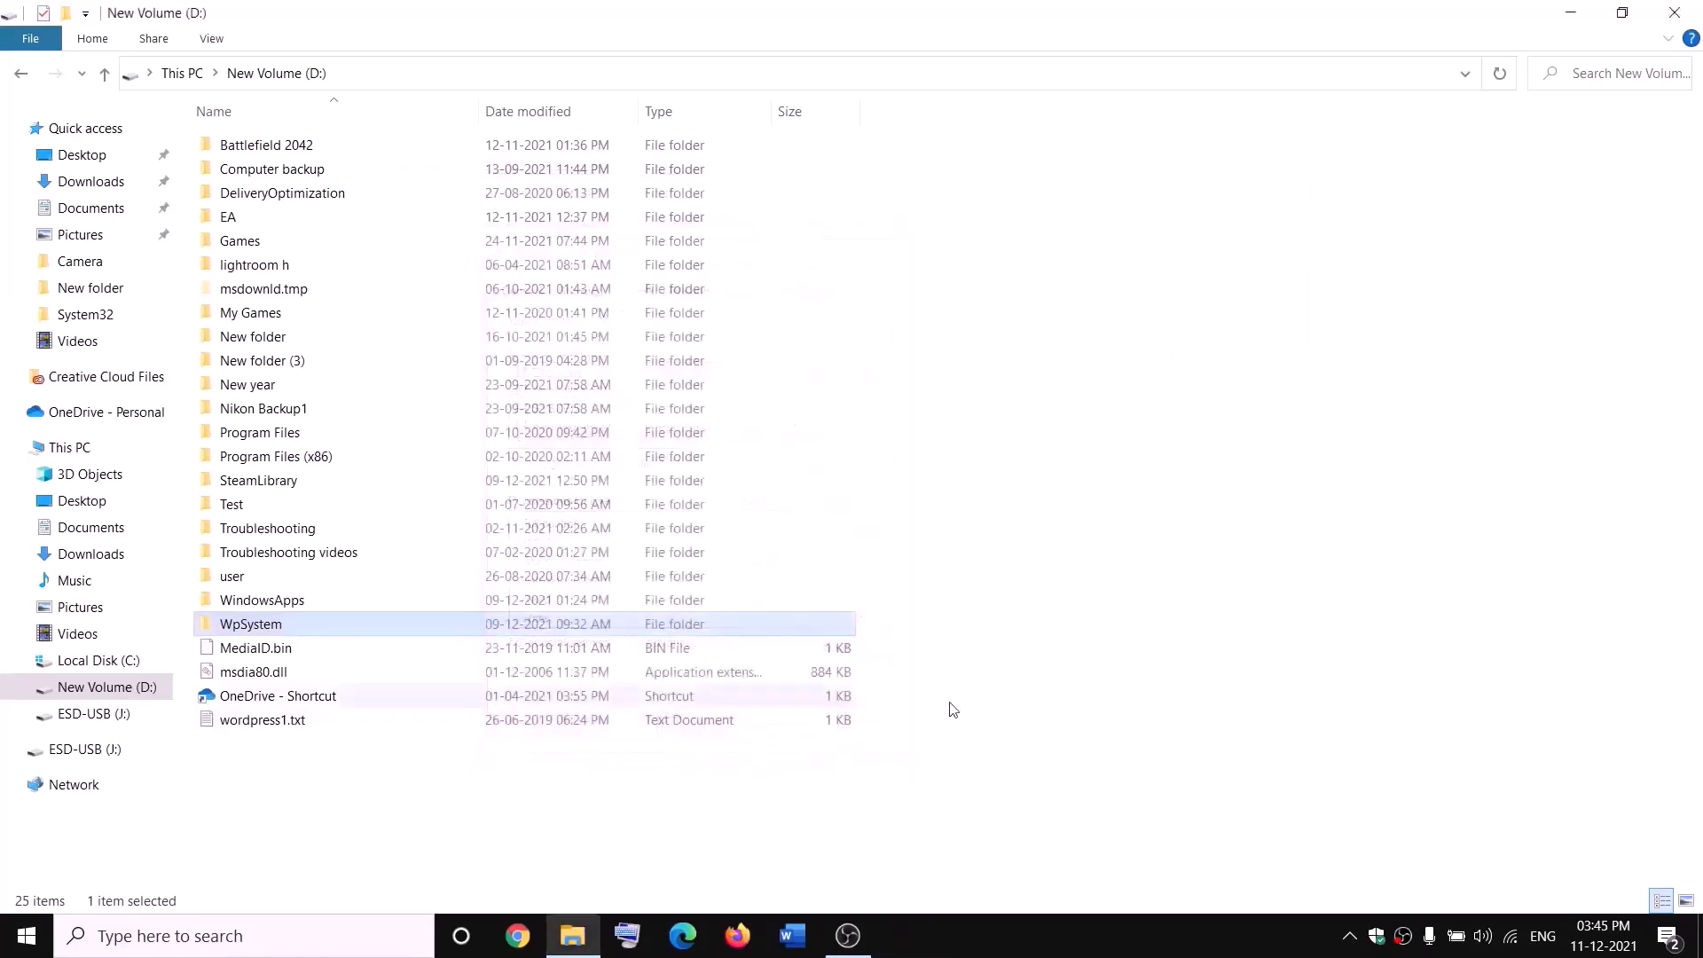
Reopen the WpSystem folder's properties and go to its advanced security settings.
right_click(255, 628)
click(100, 896)
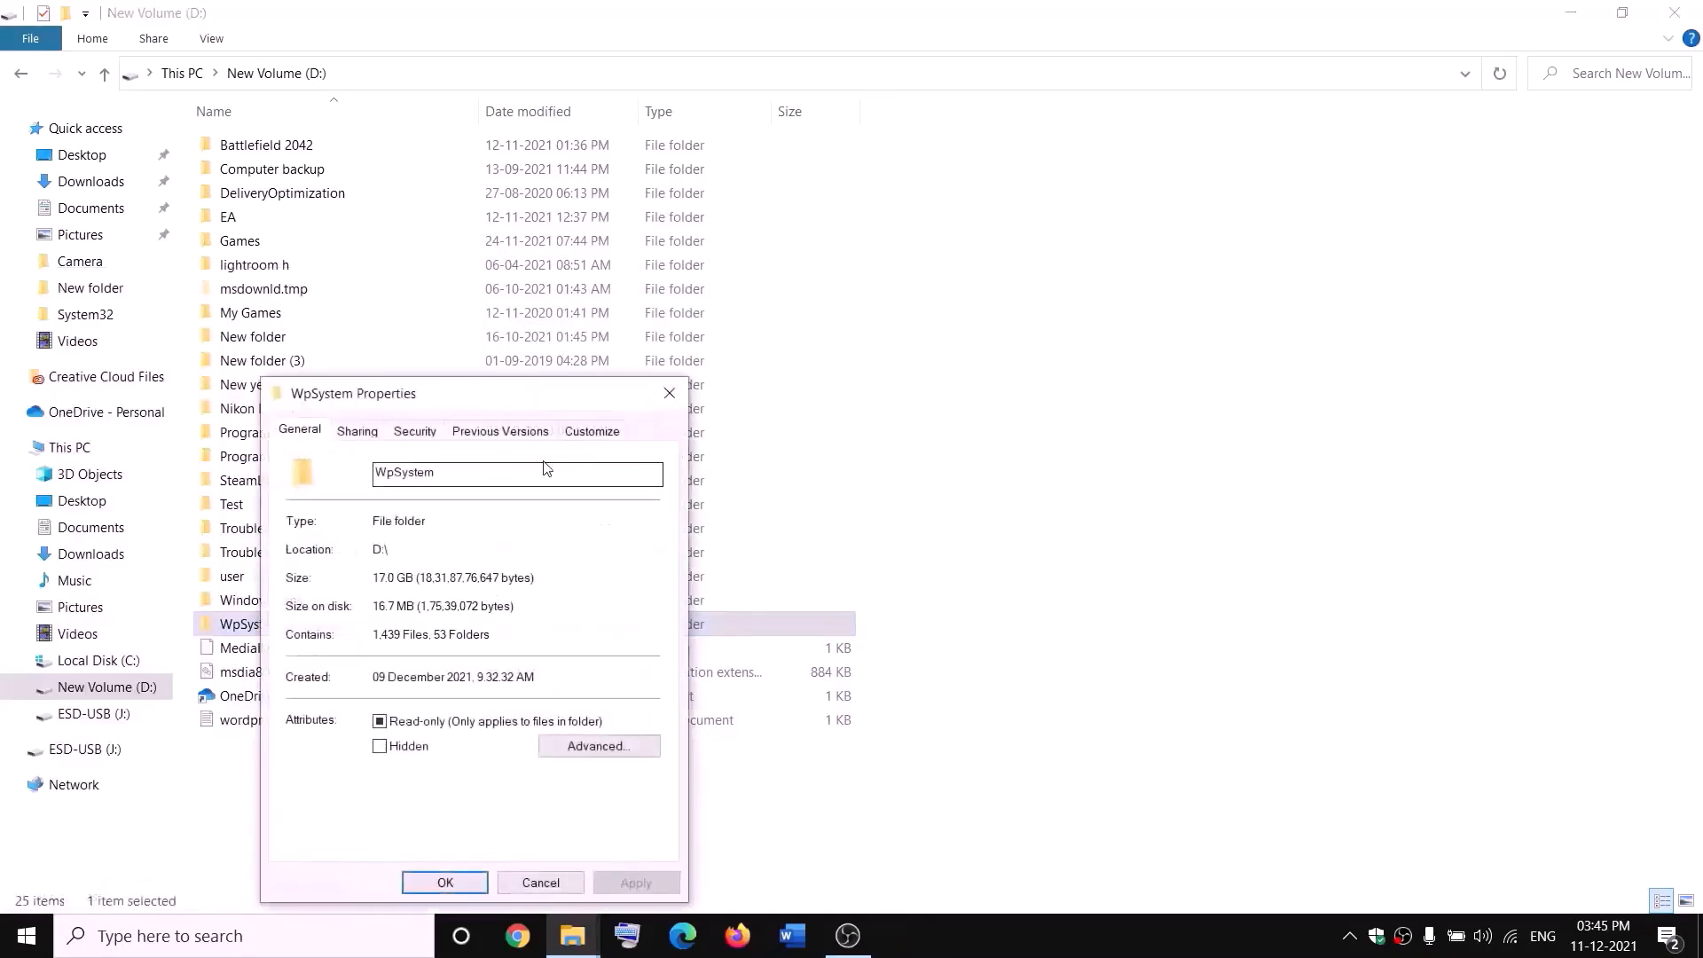
drag(464, 393, 532, 288)
click(626, 325)
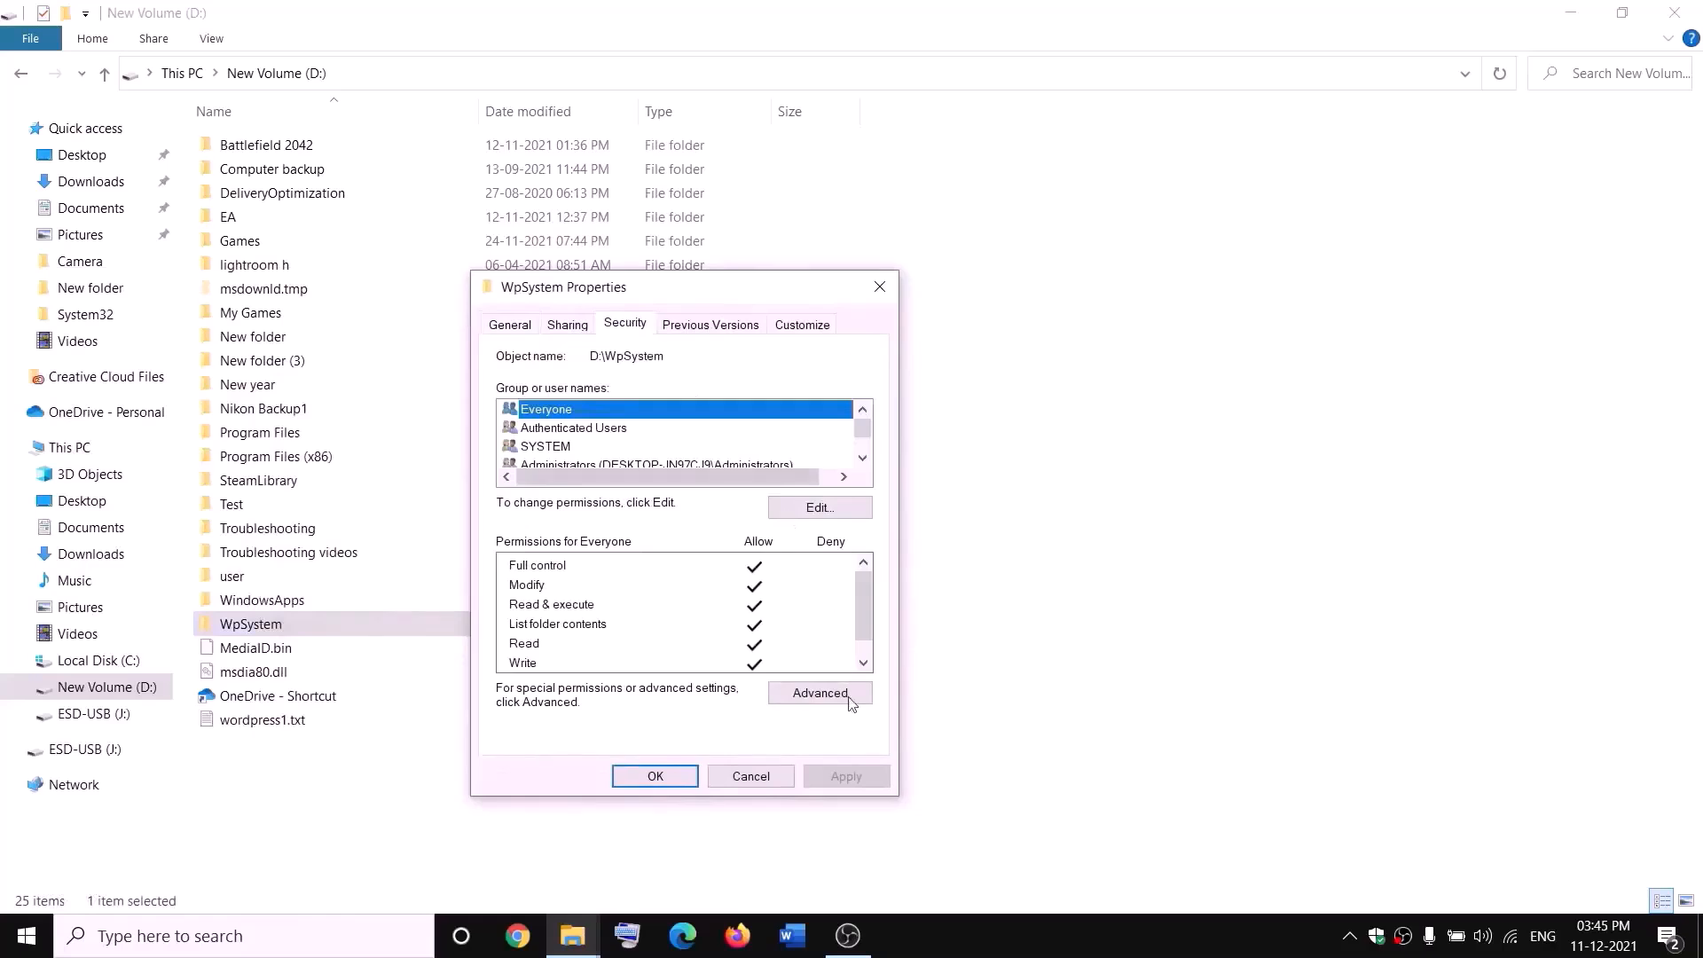
click(821, 693)
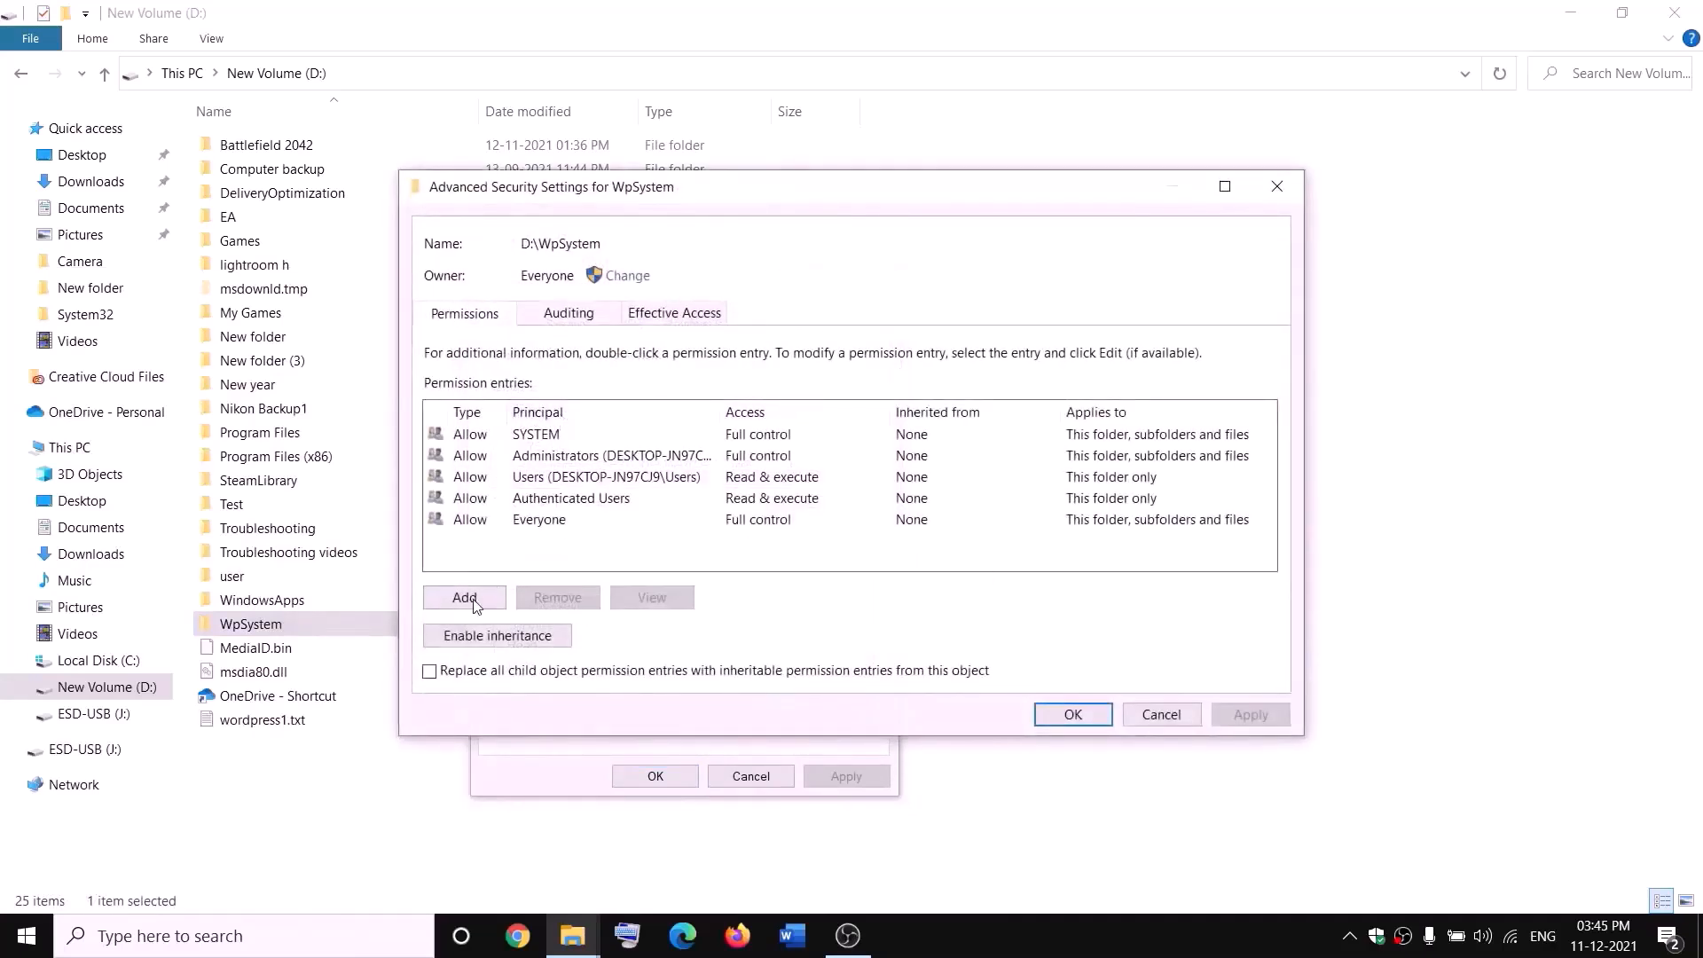
Add a permission entry for the WpSystem folder with Everyone as its principal, checking the name before accepting it.
click(470, 599)
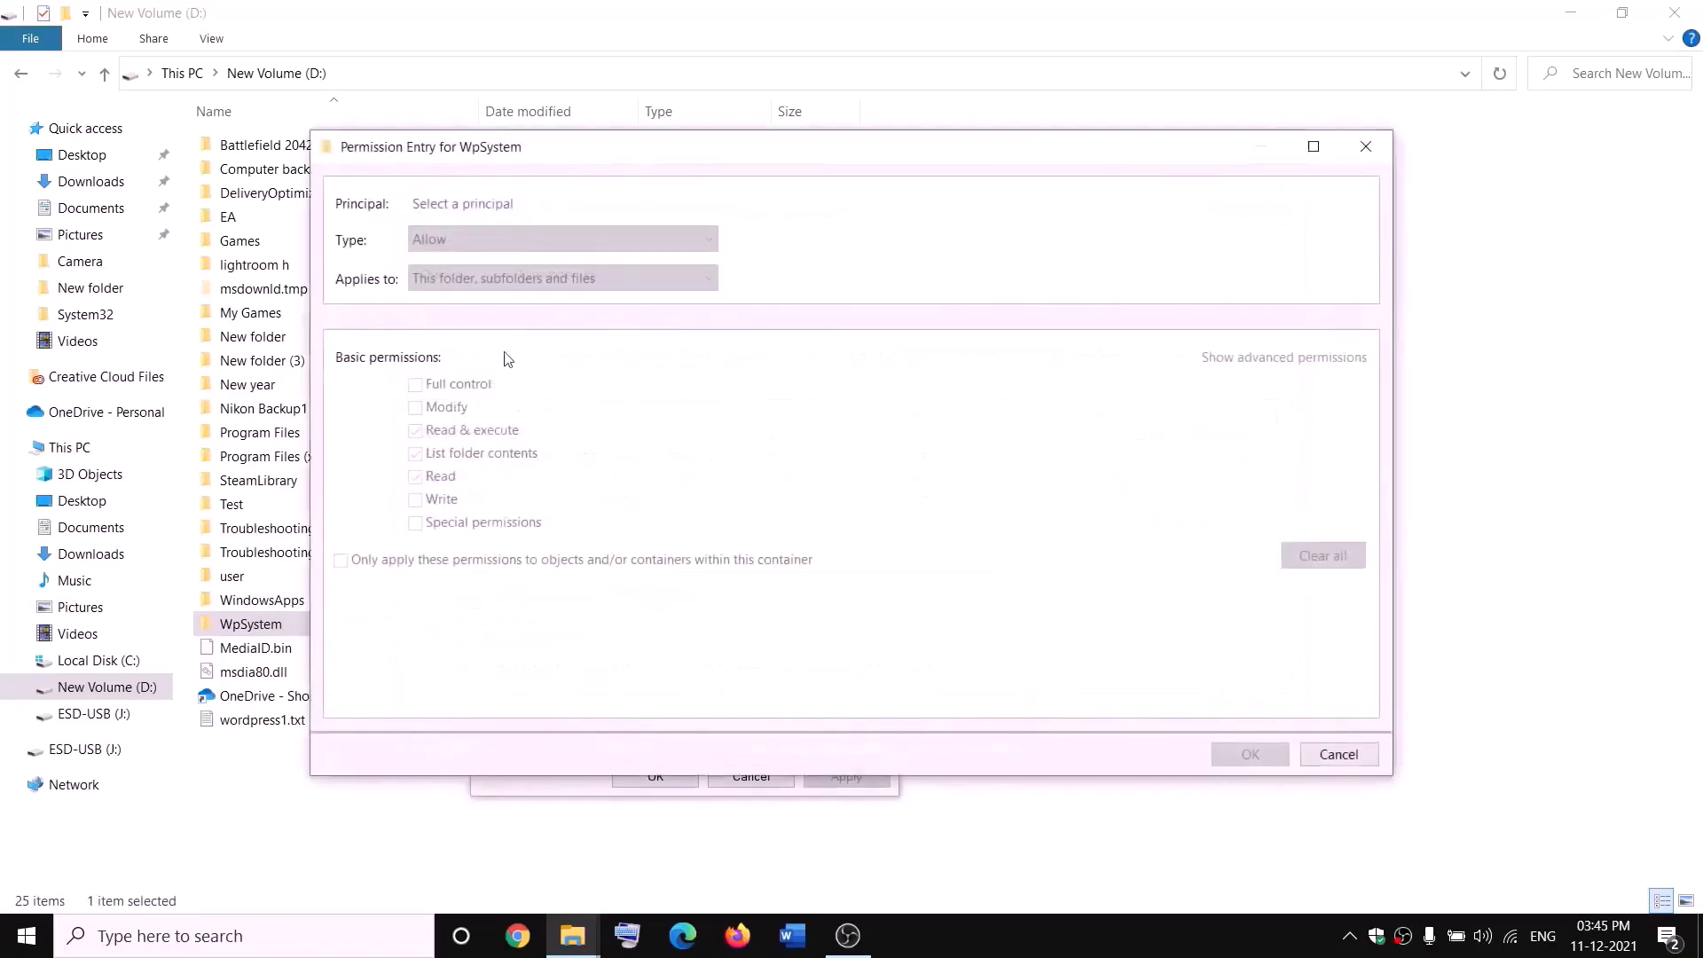
click(468, 204)
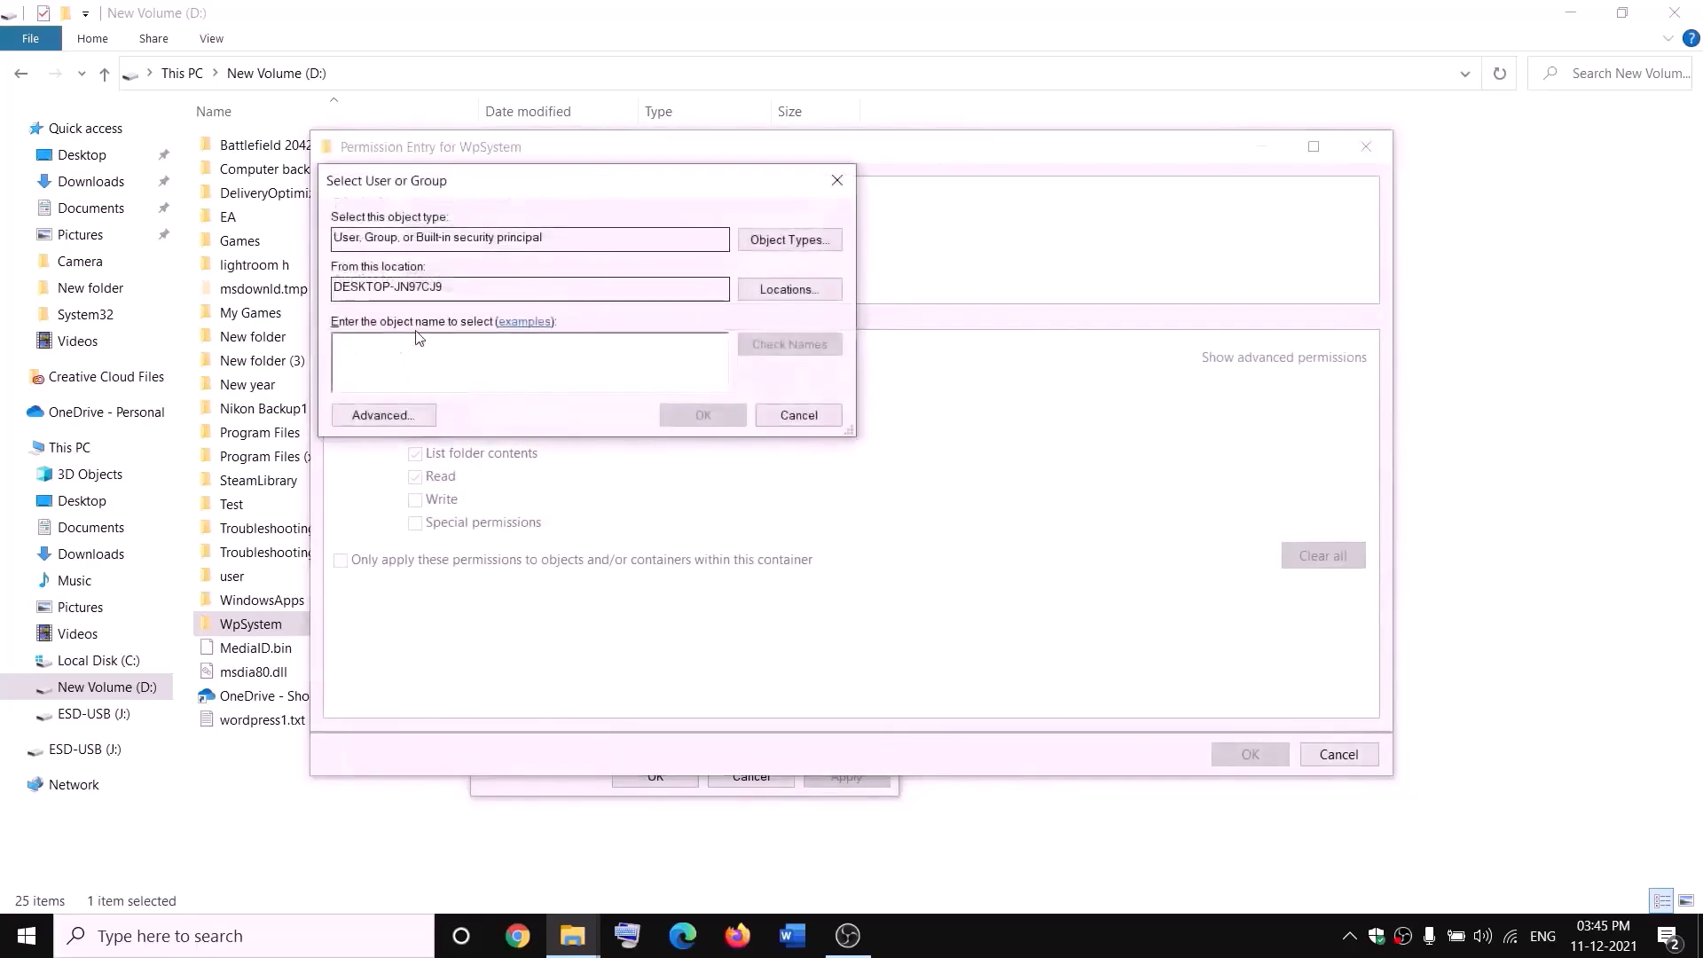
text(everyone)
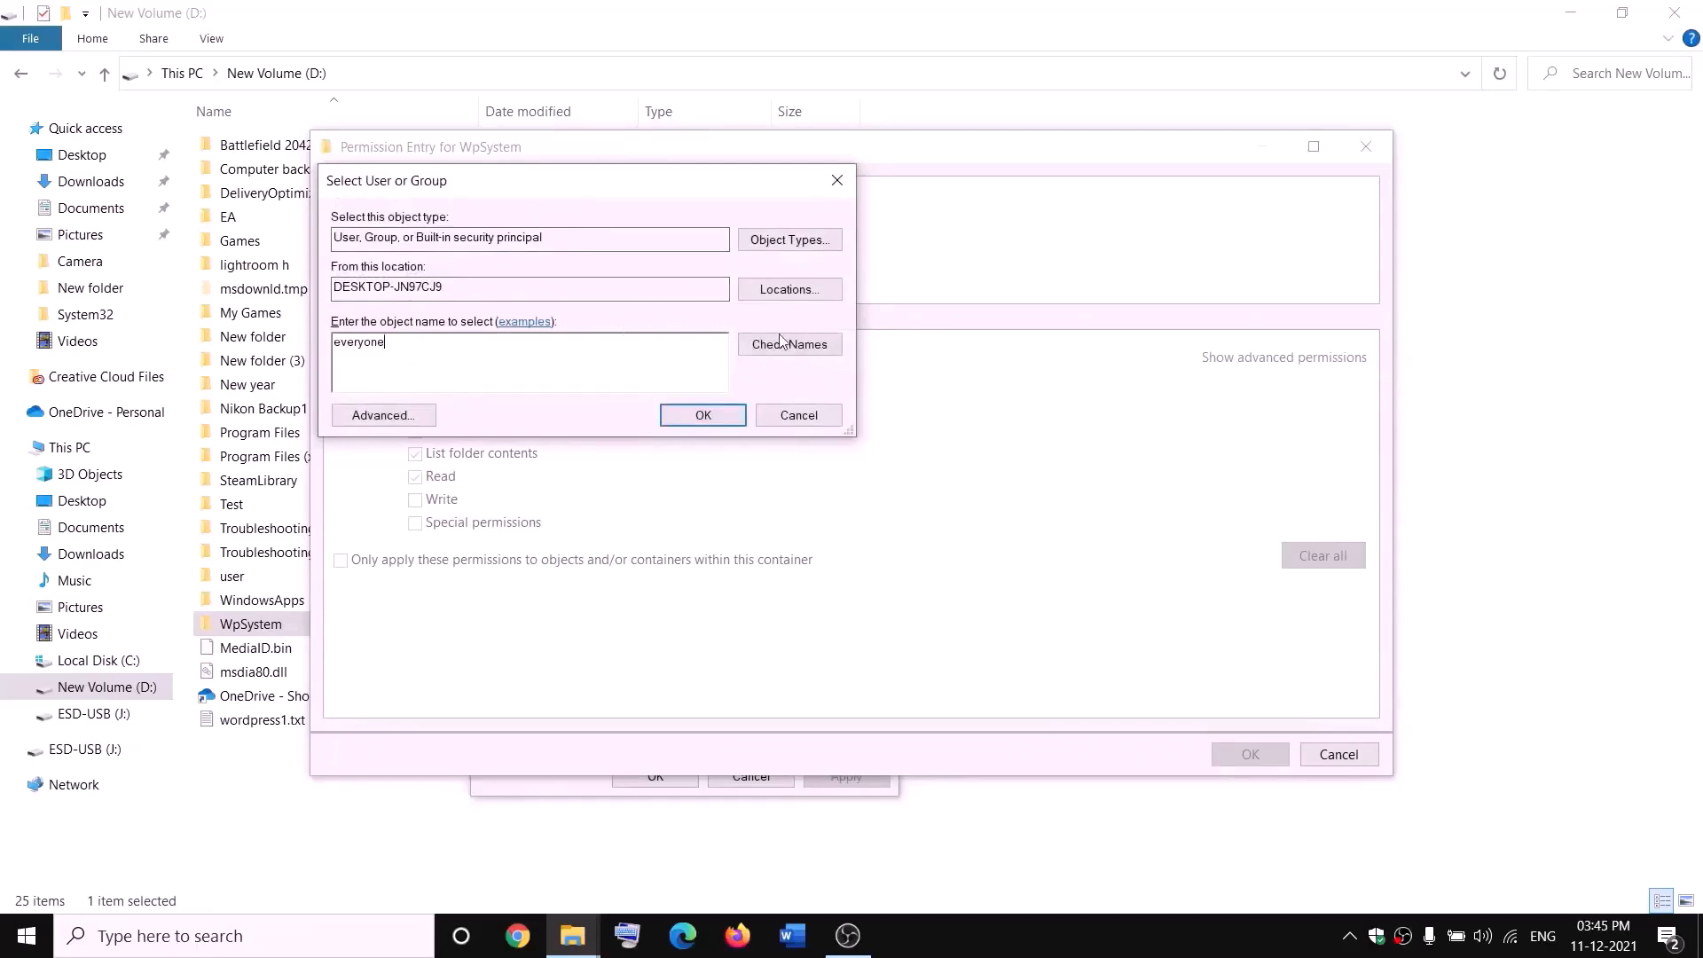
click(780, 344)
click(703, 415)
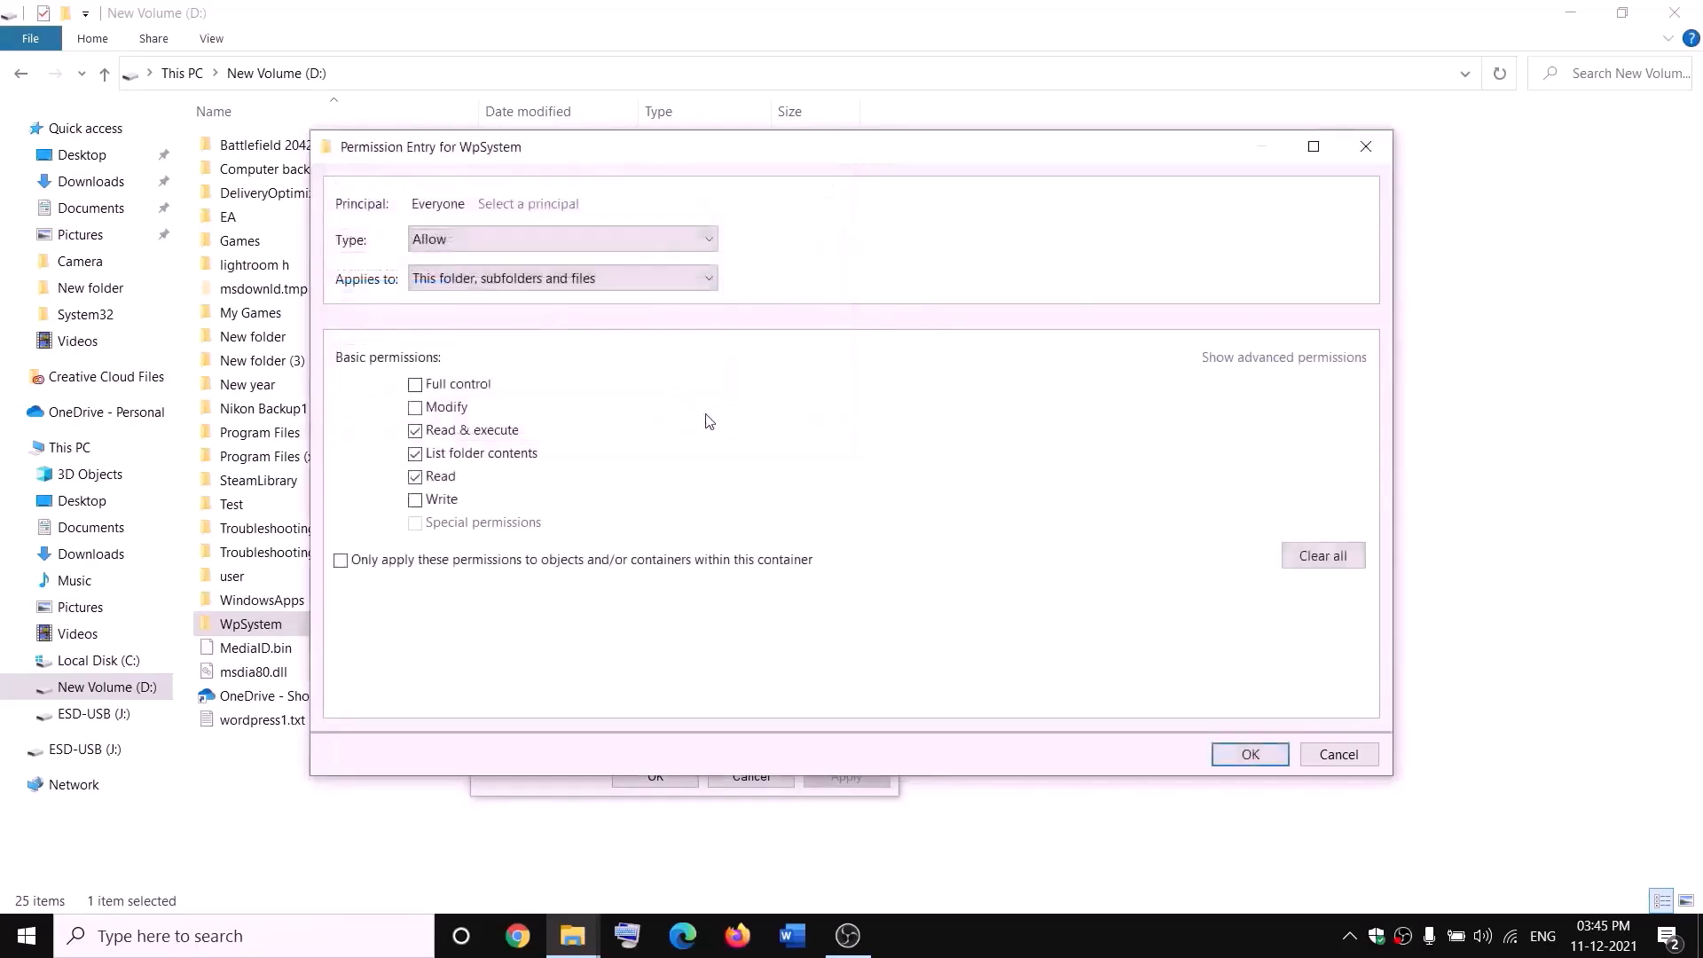
Grant Everyone full control in the WpSystem permission entry, accept the security settings and close the folder's properties.
click(416, 387)
click(1250, 754)
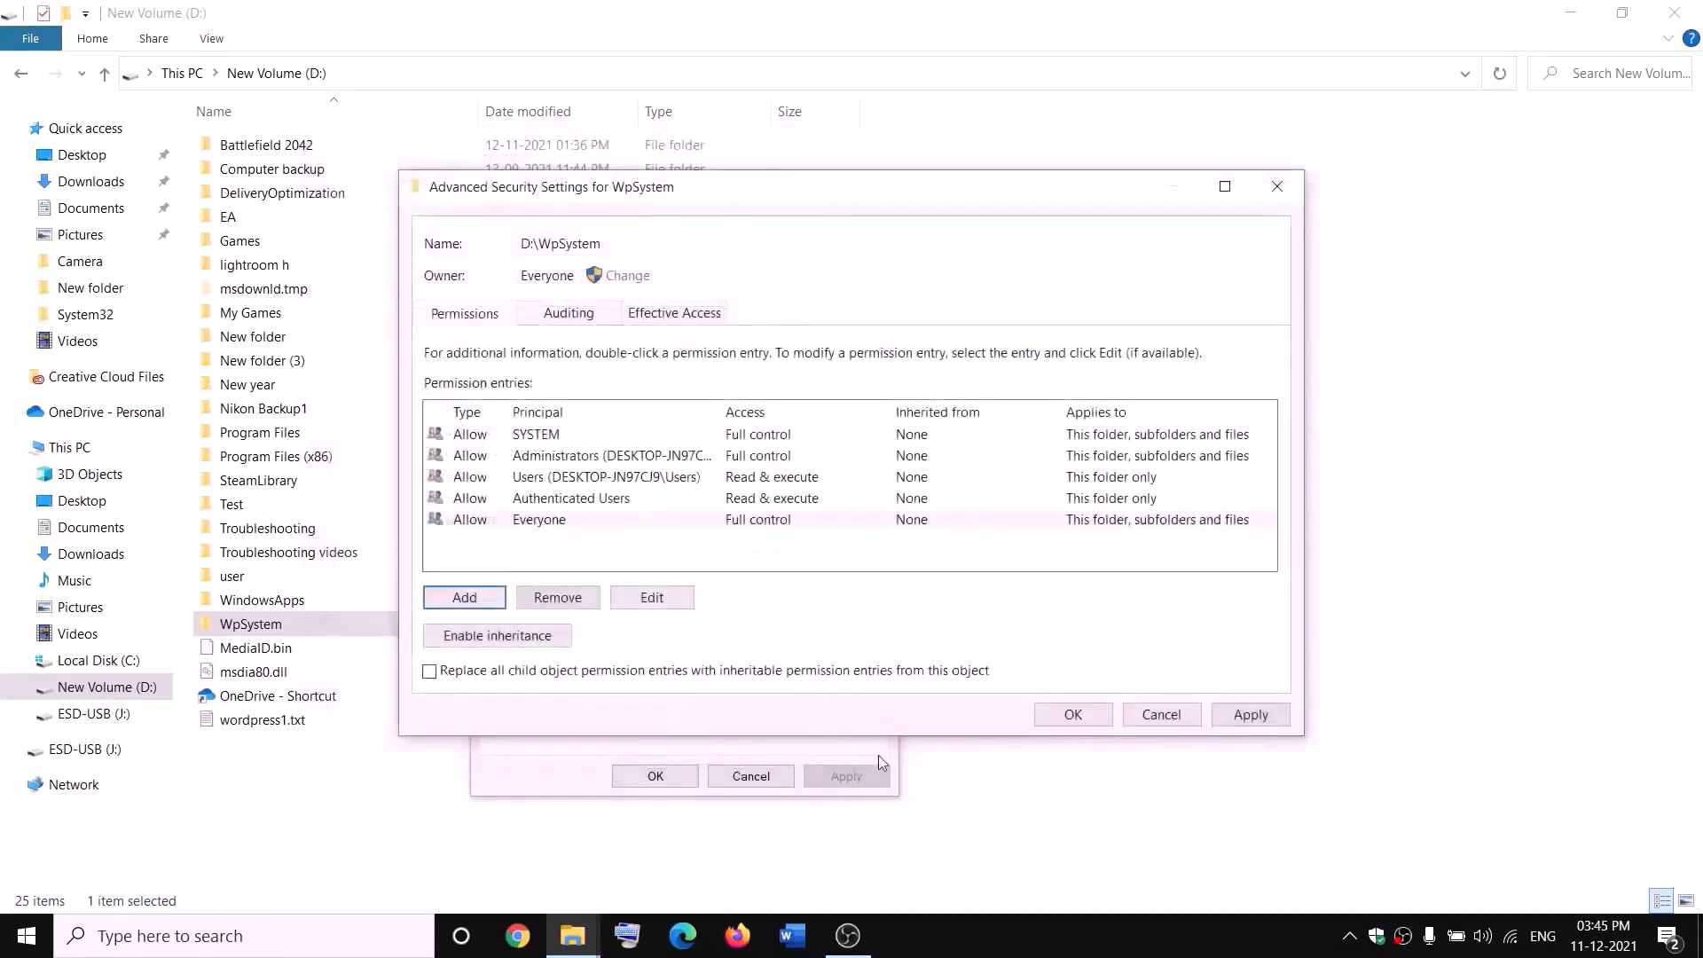
click(1075, 716)
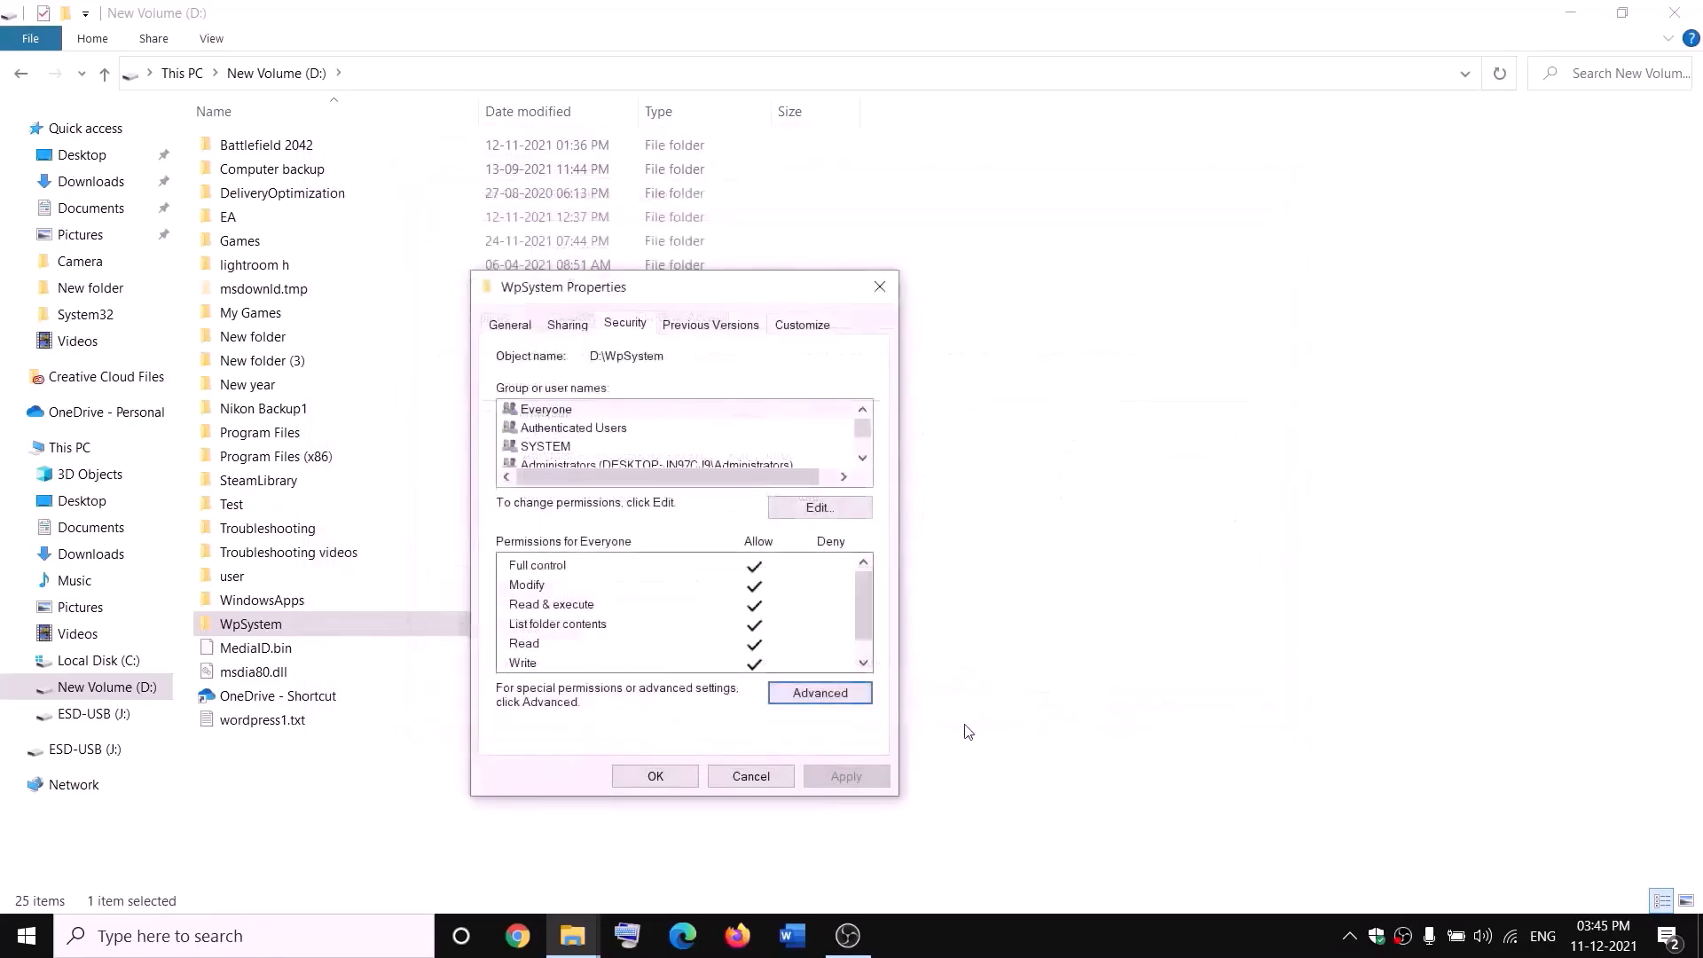
click(683, 776)
click(668, 773)
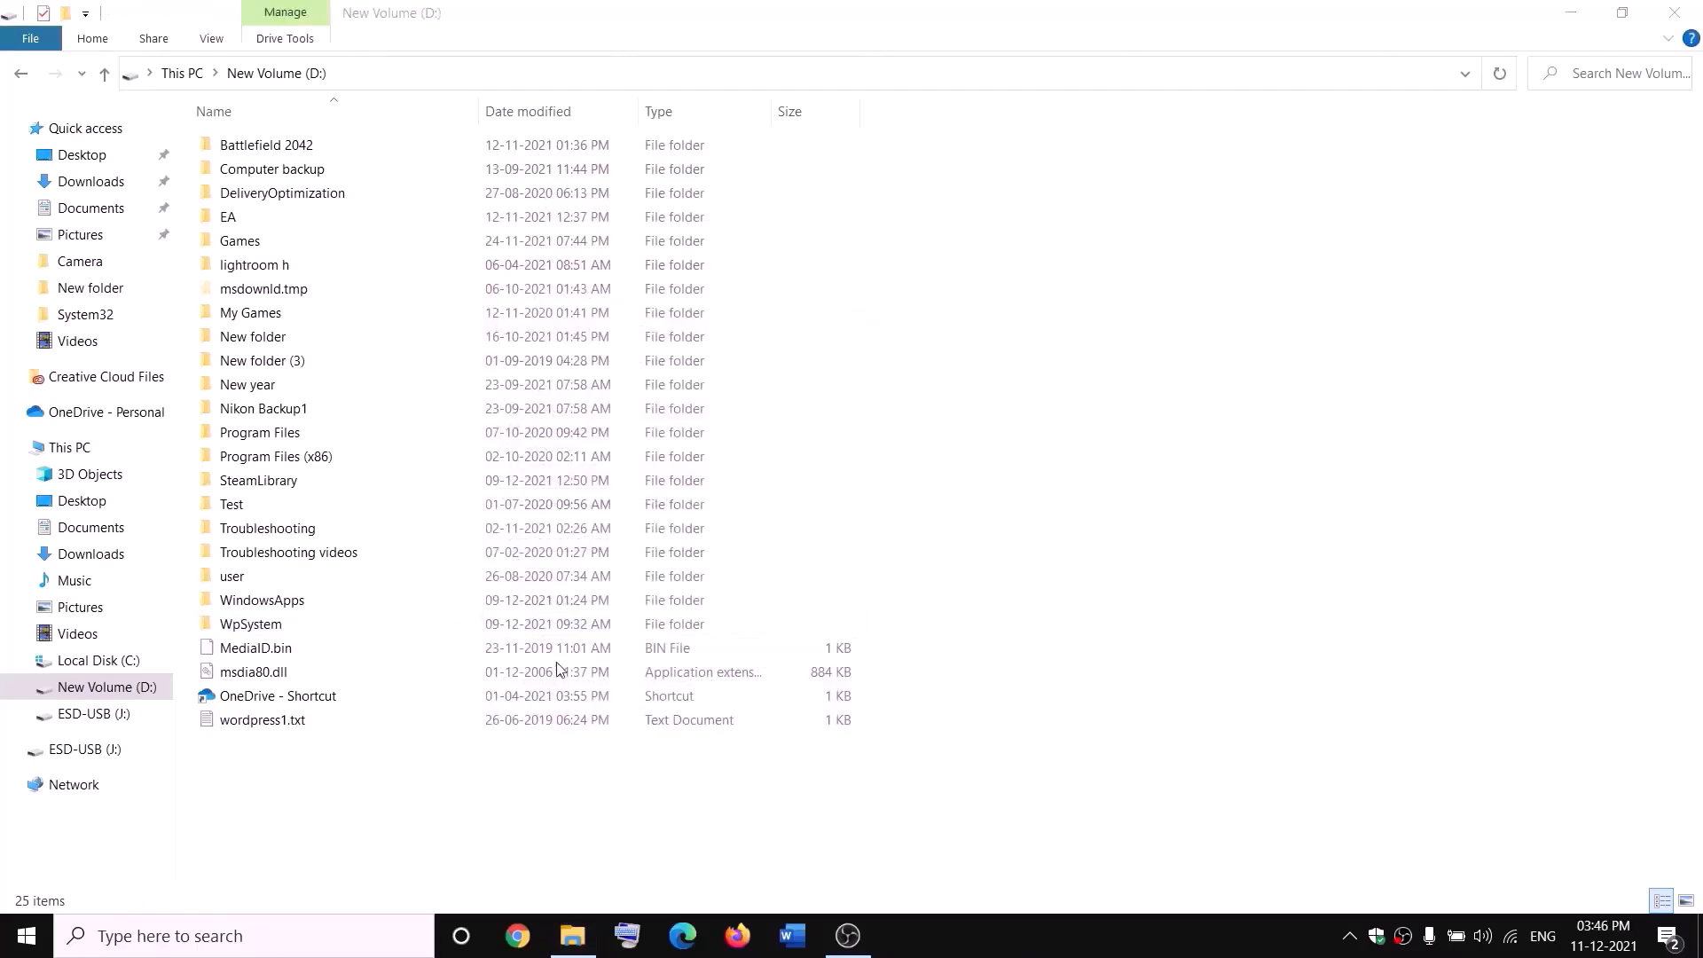
Rename the WpSystem folder on drive D as WpSystem.old.
right_click(248, 630)
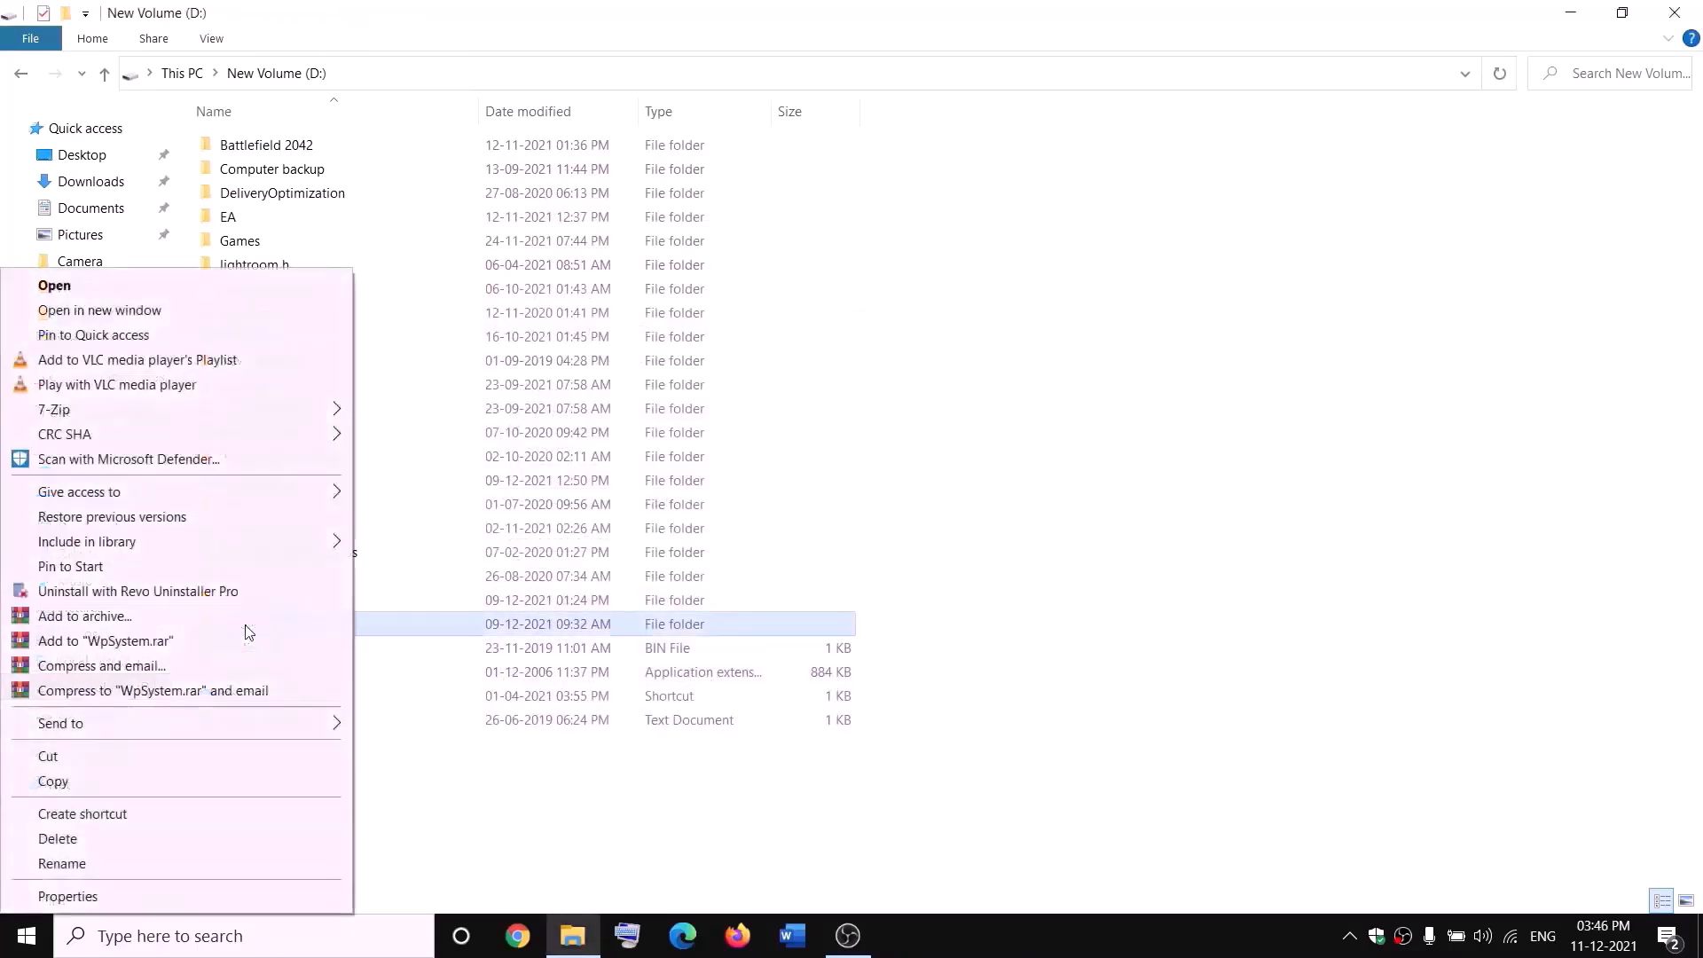
click(70, 876)
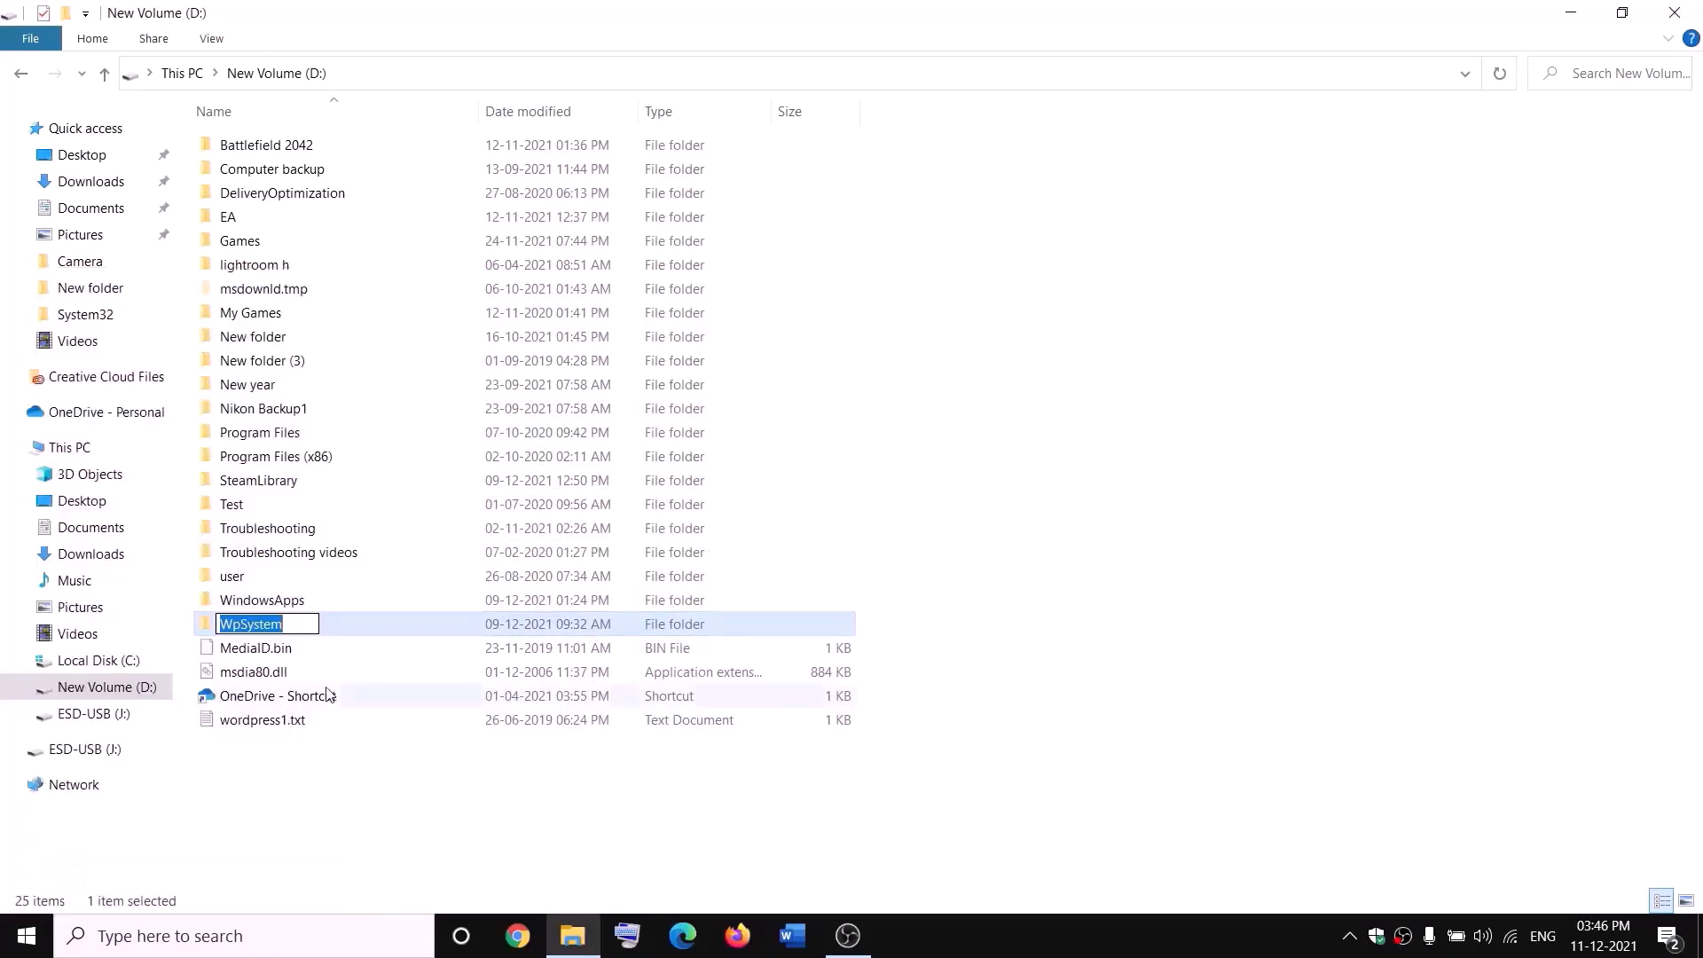
key(End)
text(.old)
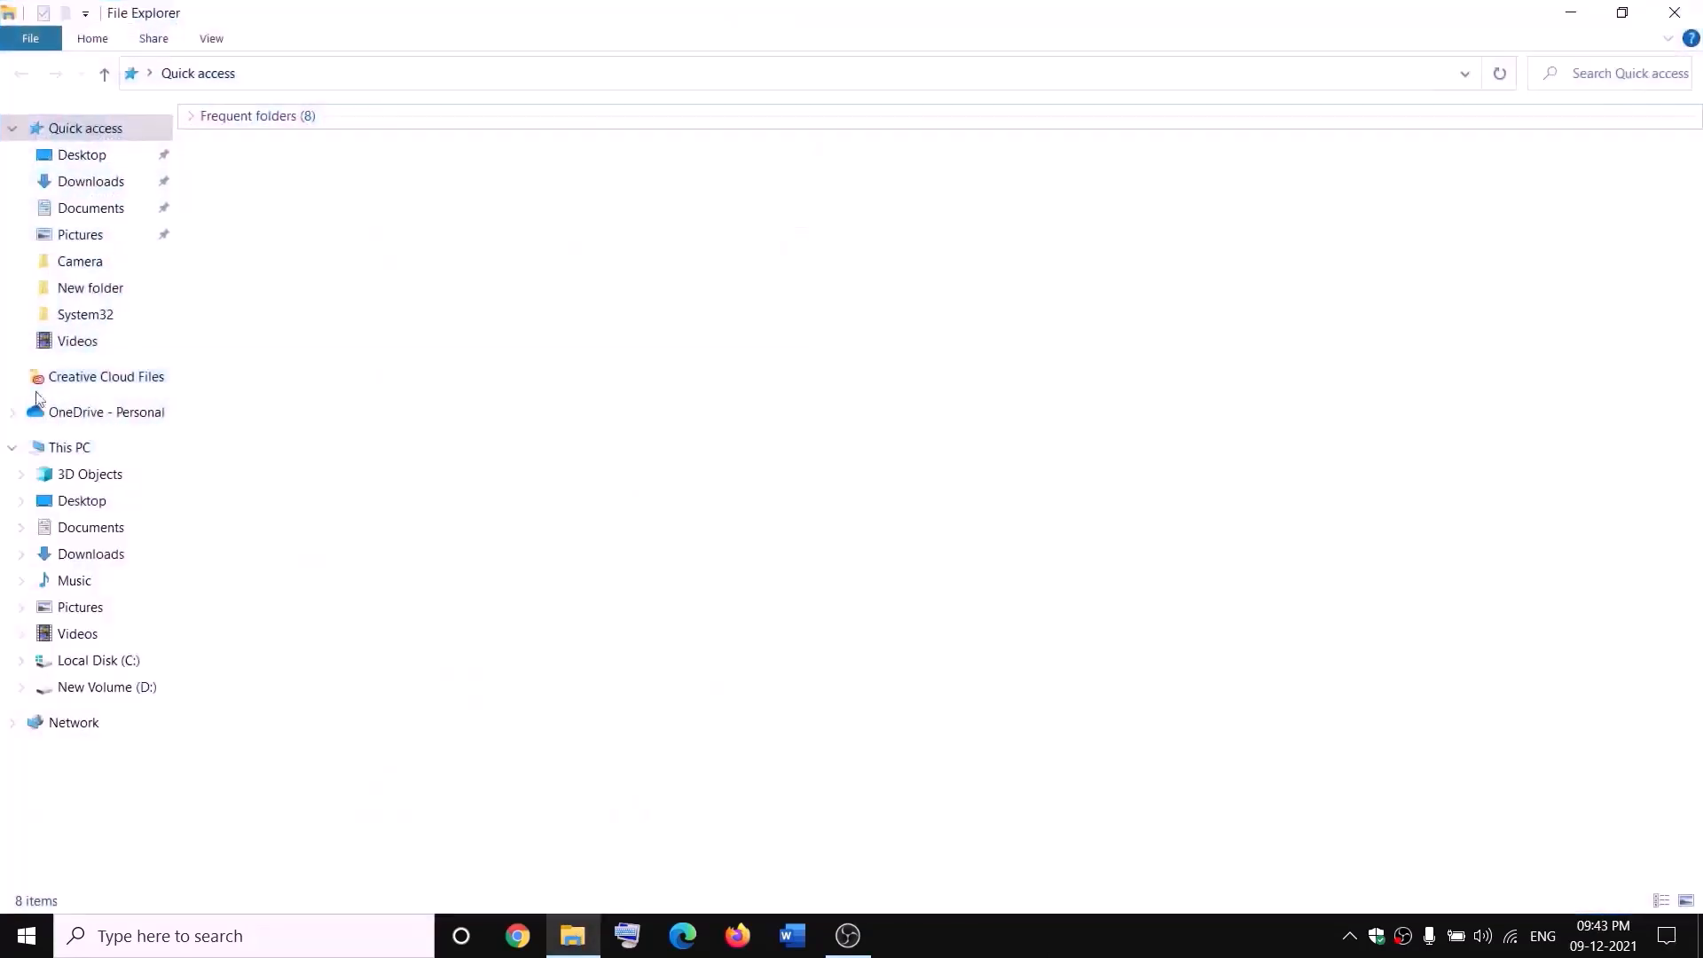
Browse to drive D and open the advanced security settings of the WindowsApps folder.
click(40, 447)
double_click(610, 321)
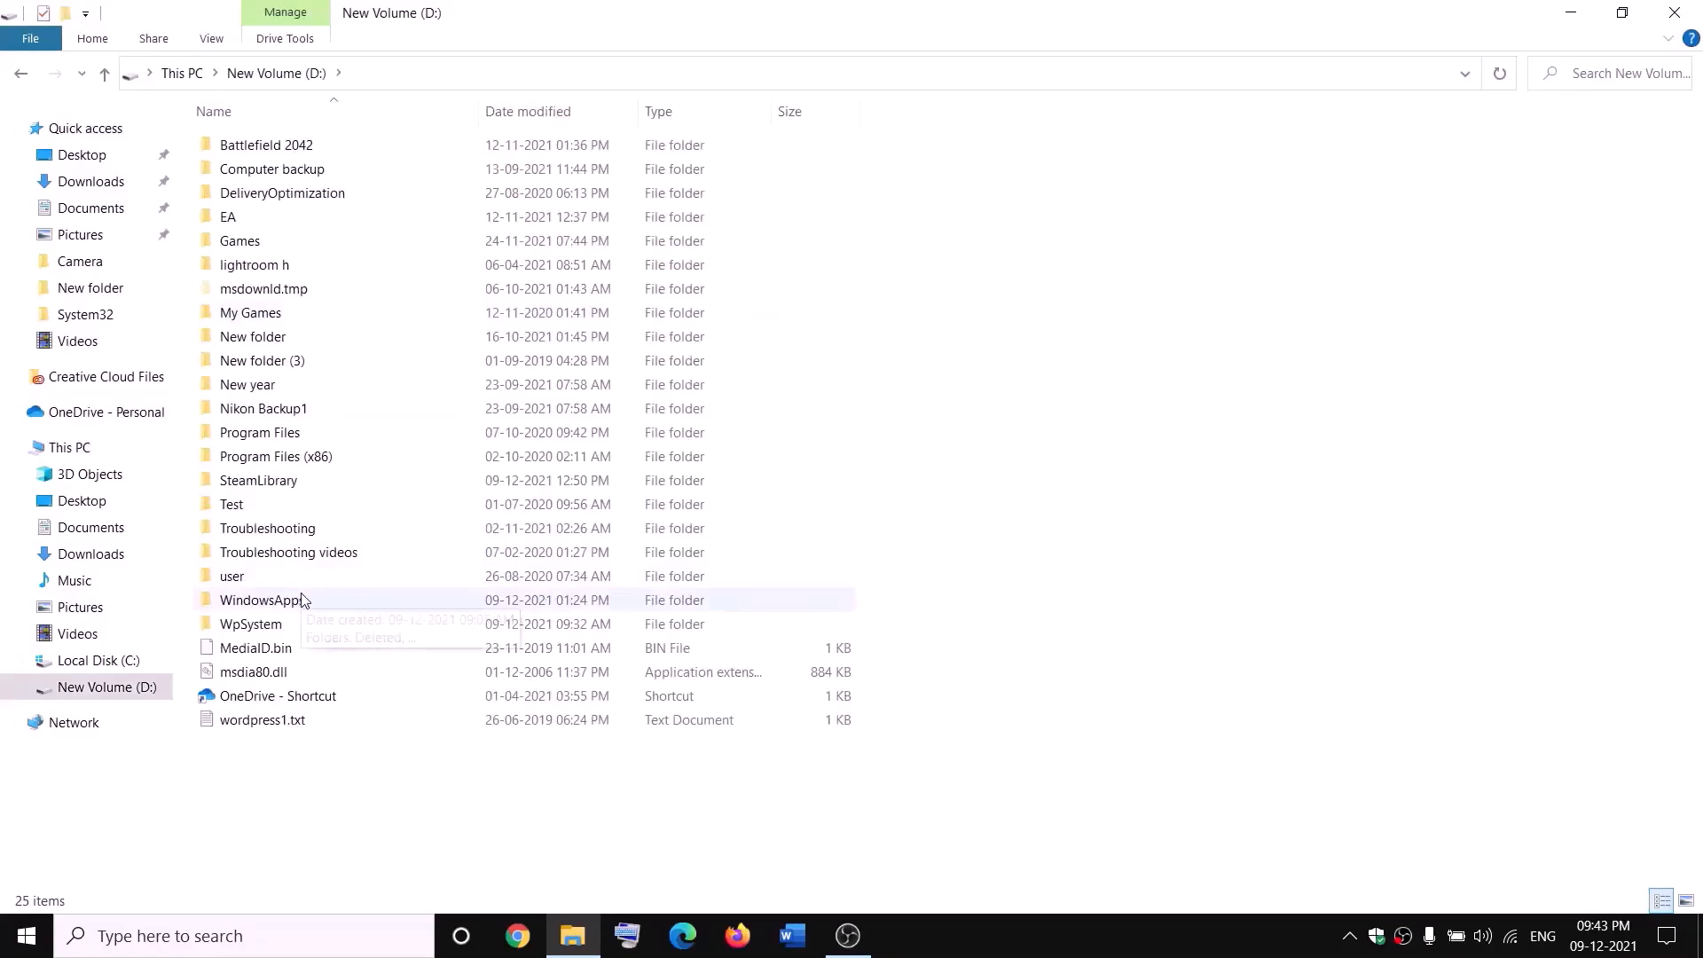
click(302, 600)
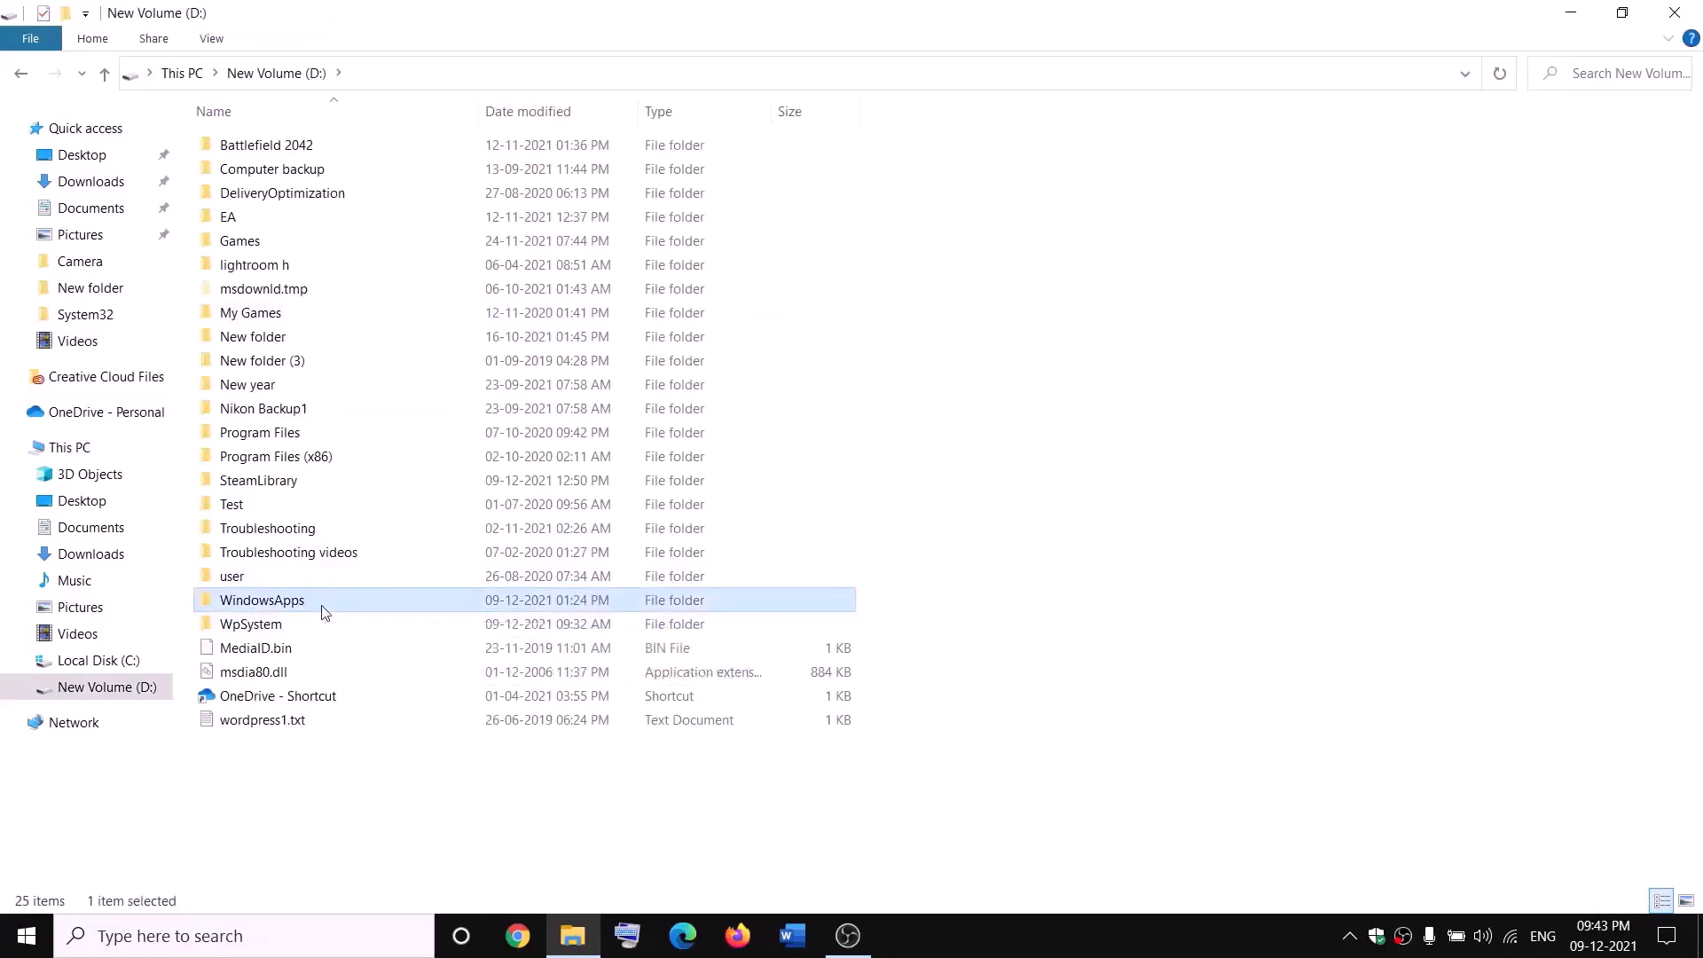
right_click(324, 610)
click(82, 903)
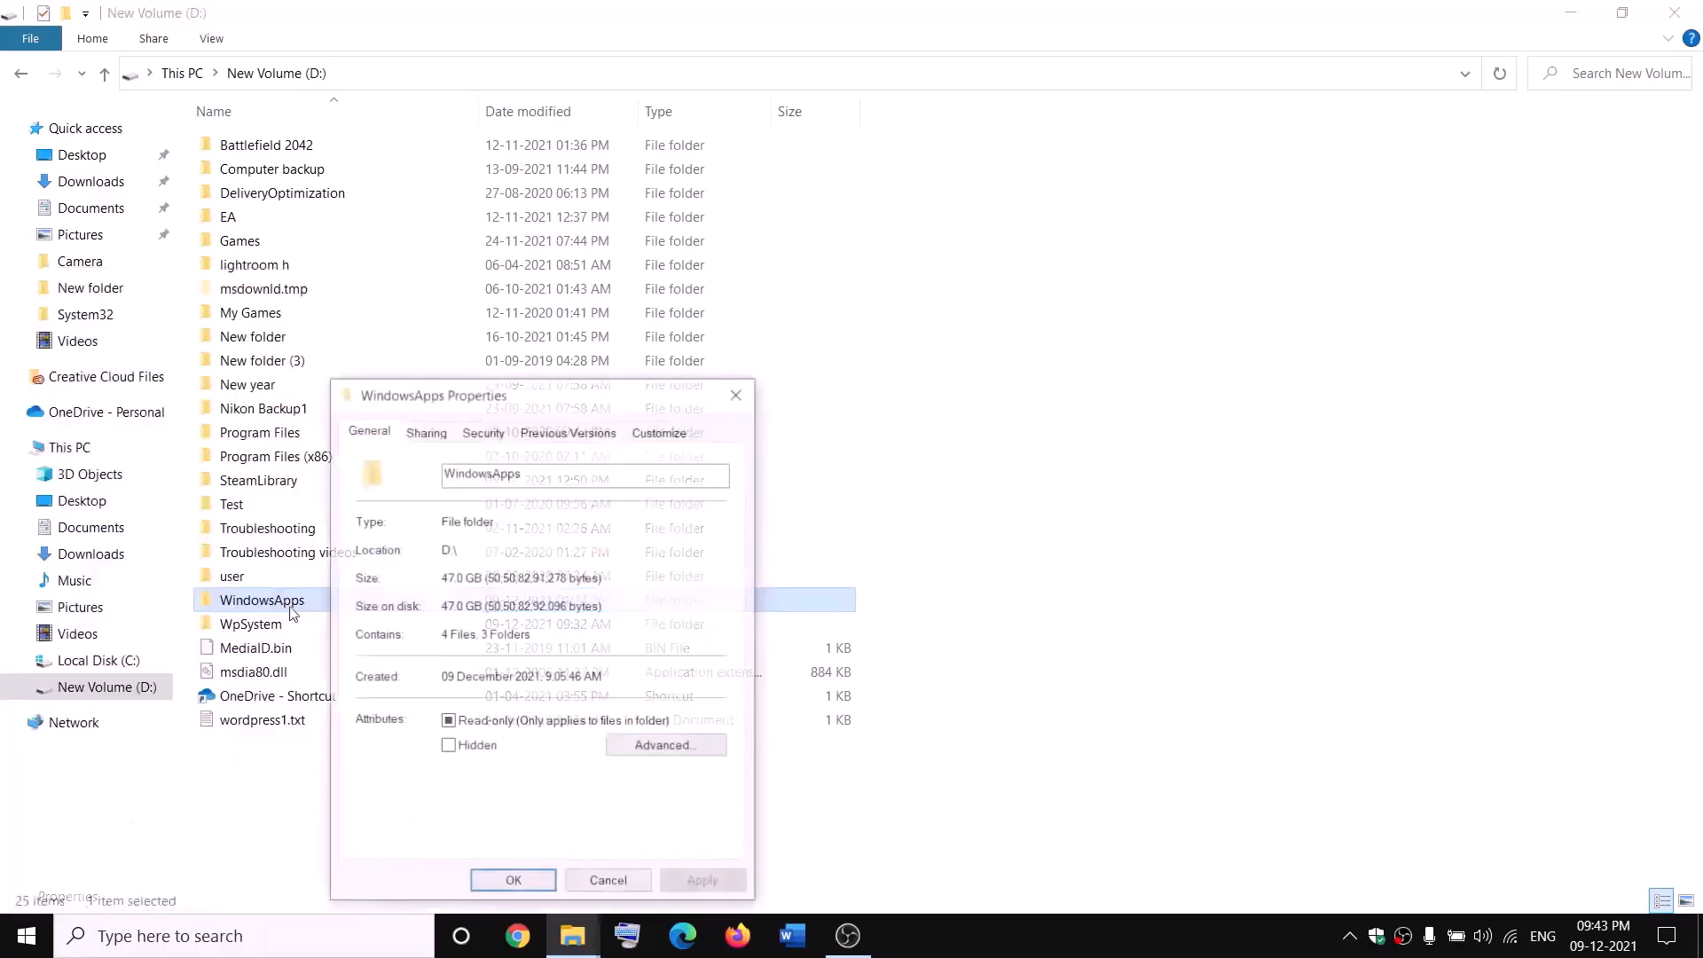
click(485, 432)
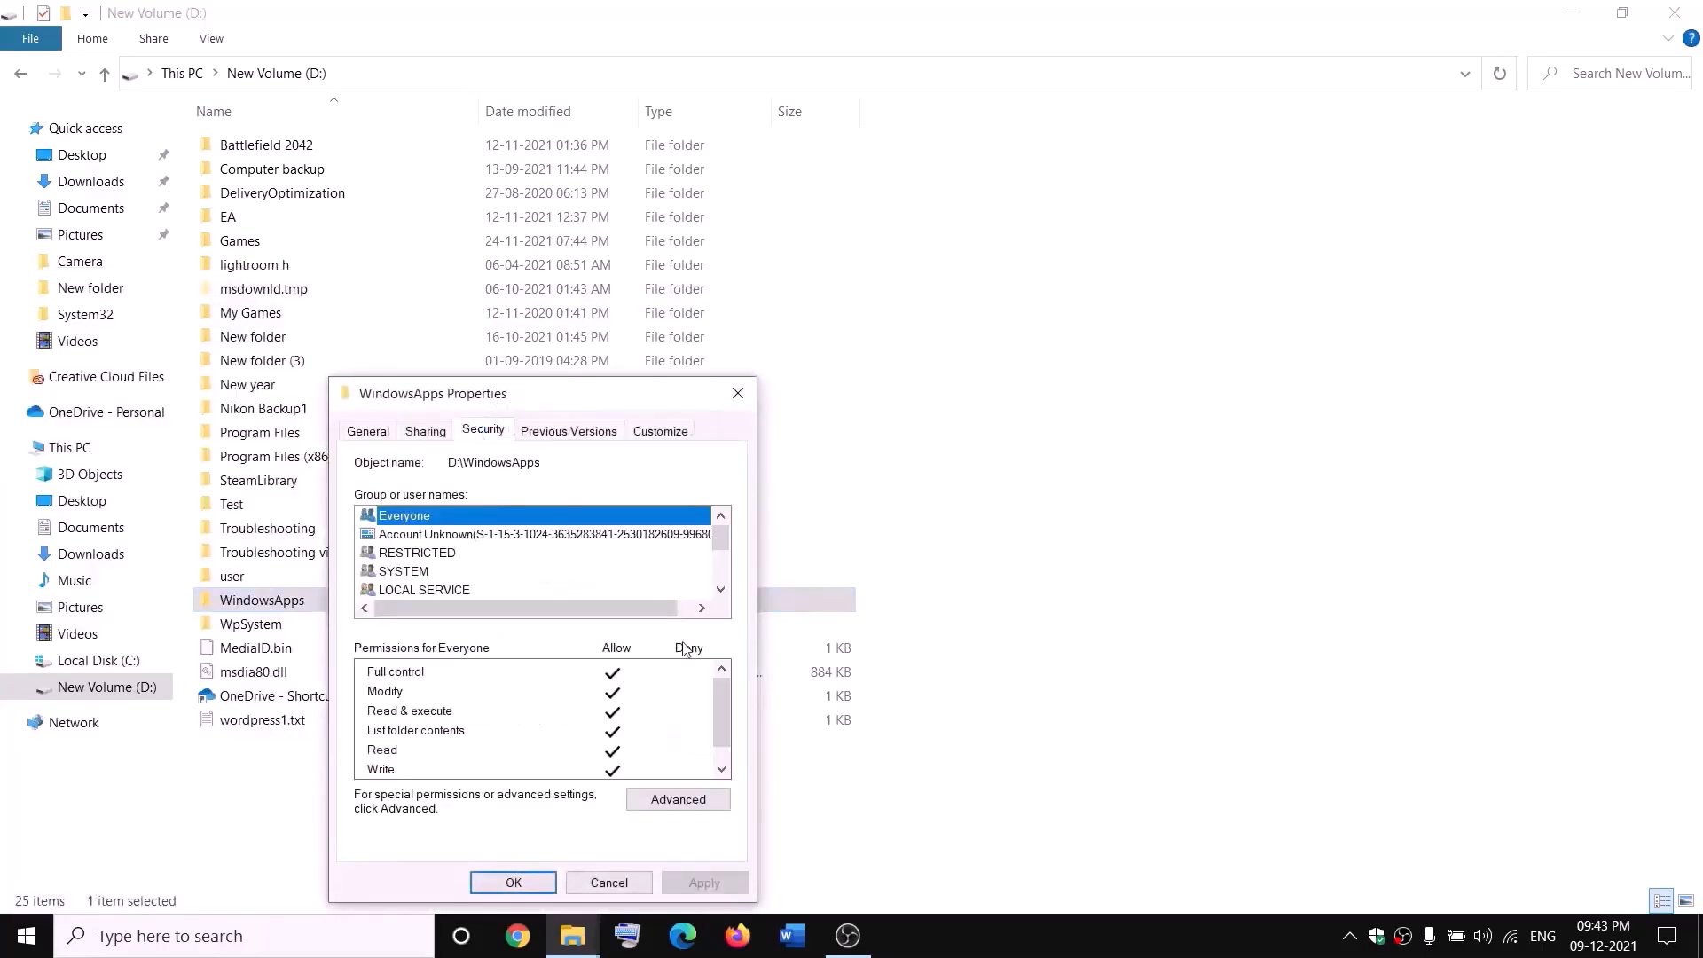
click(677, 798)
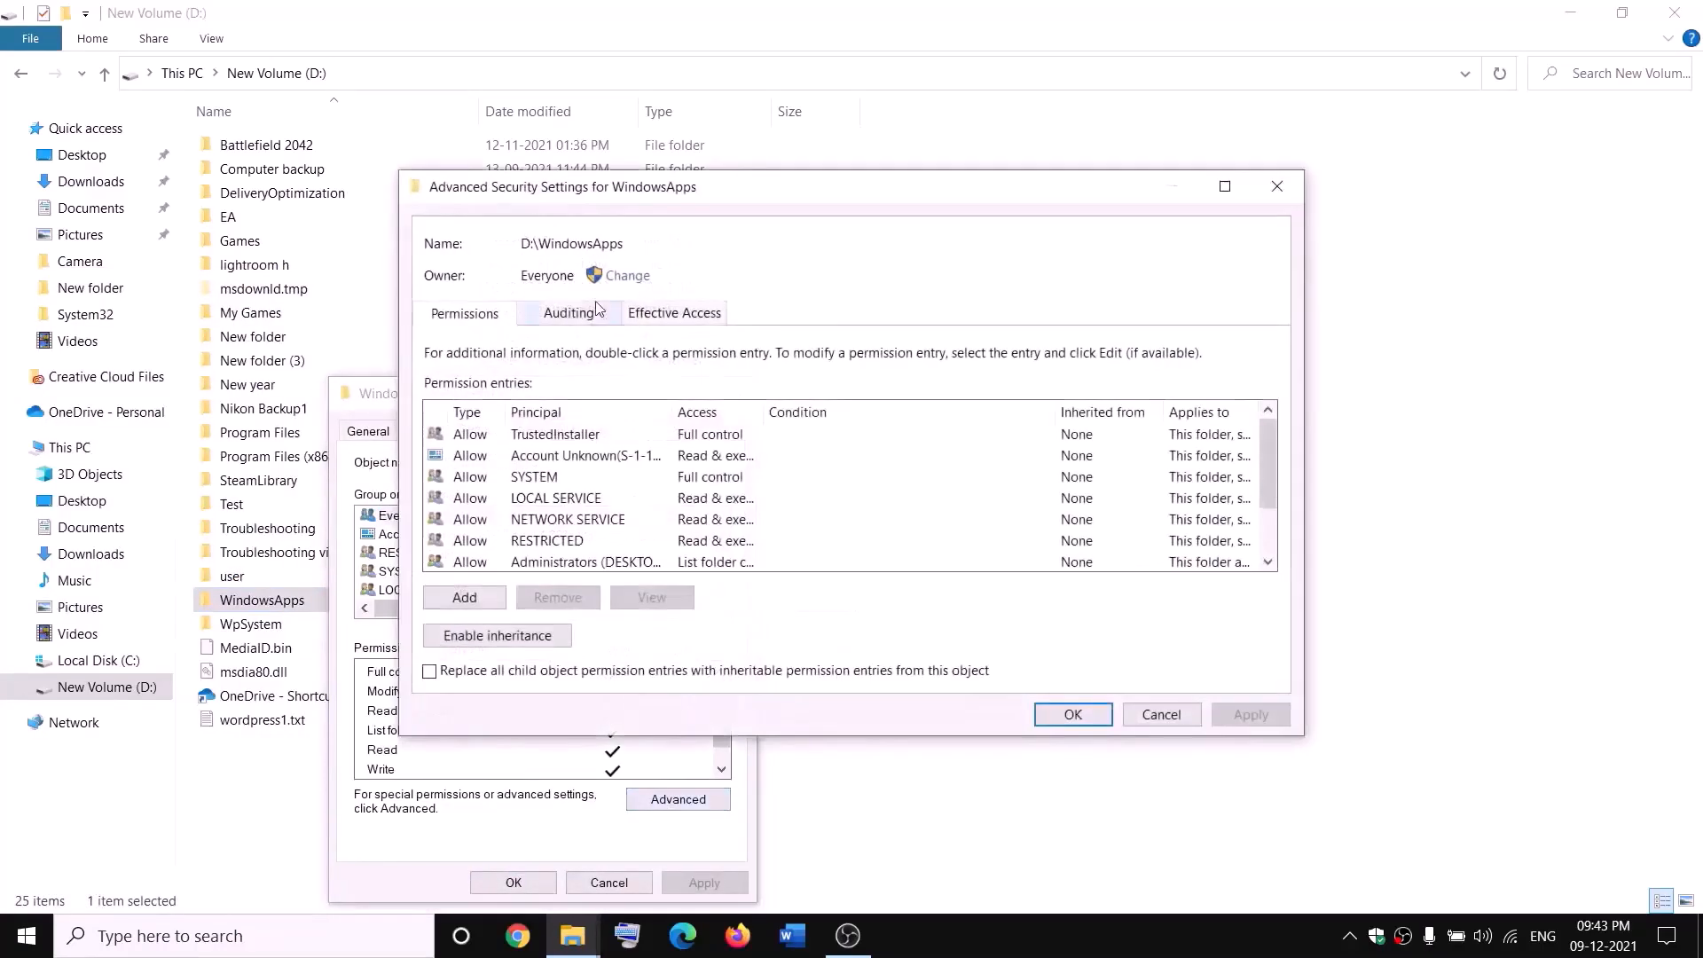
Set the owner of the WindowsApps folder to Everyone, verifying the name before accepting it.
click(624, 278)
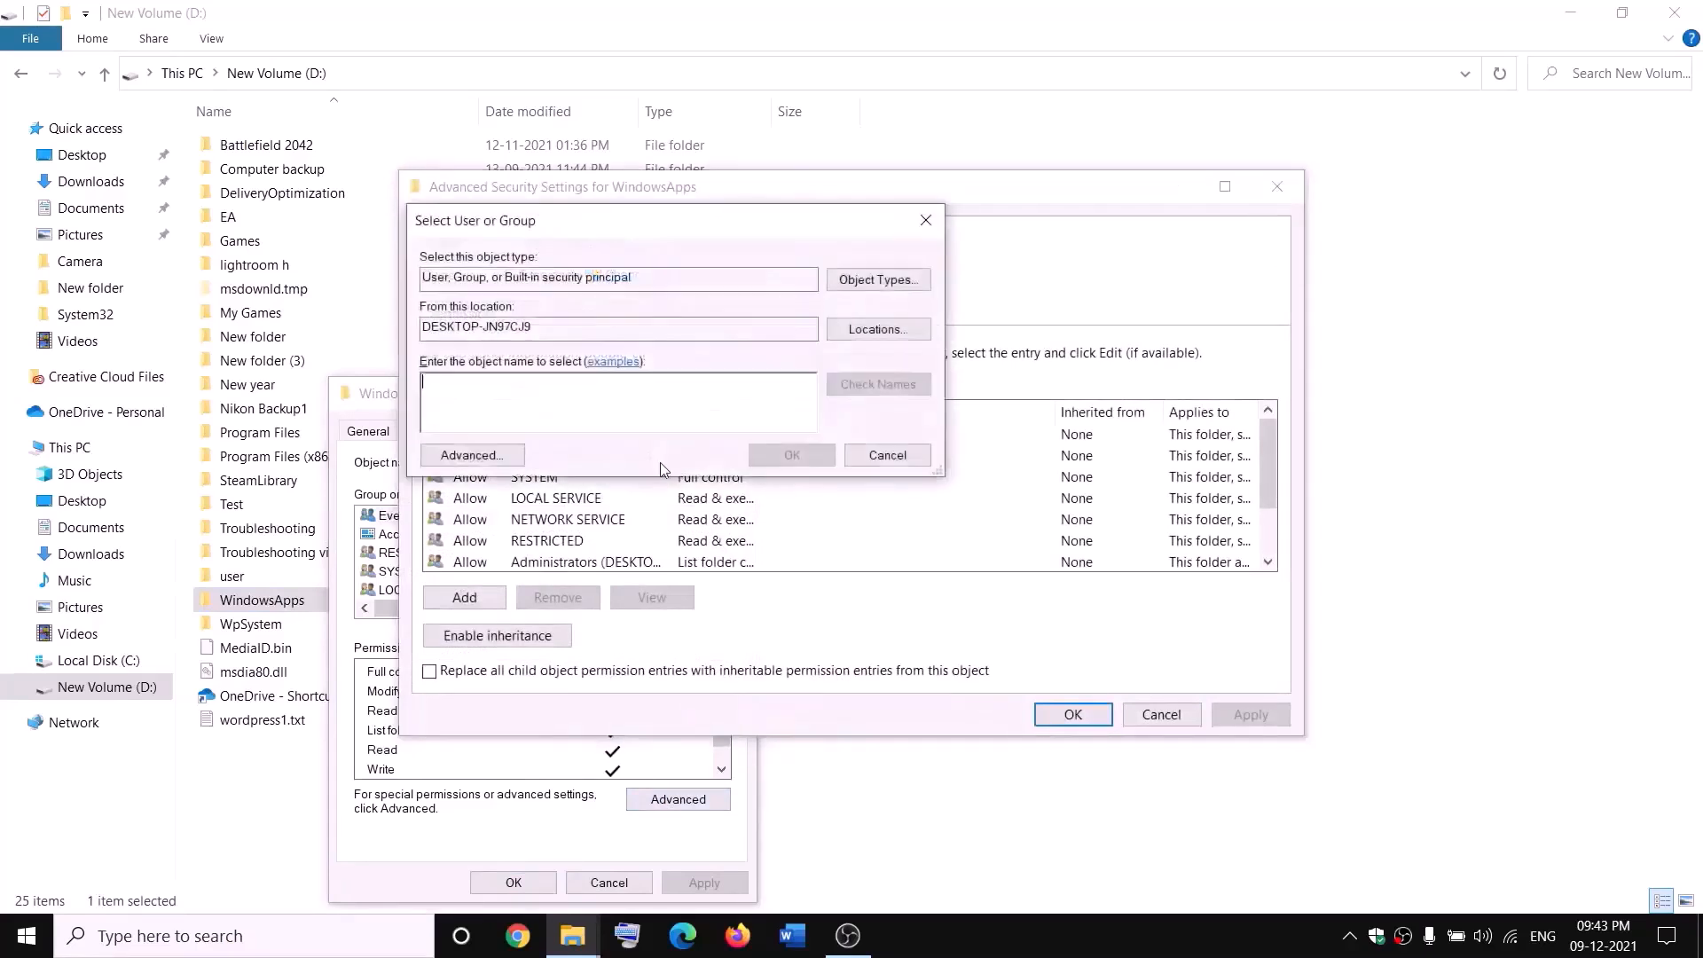
text(everyone)
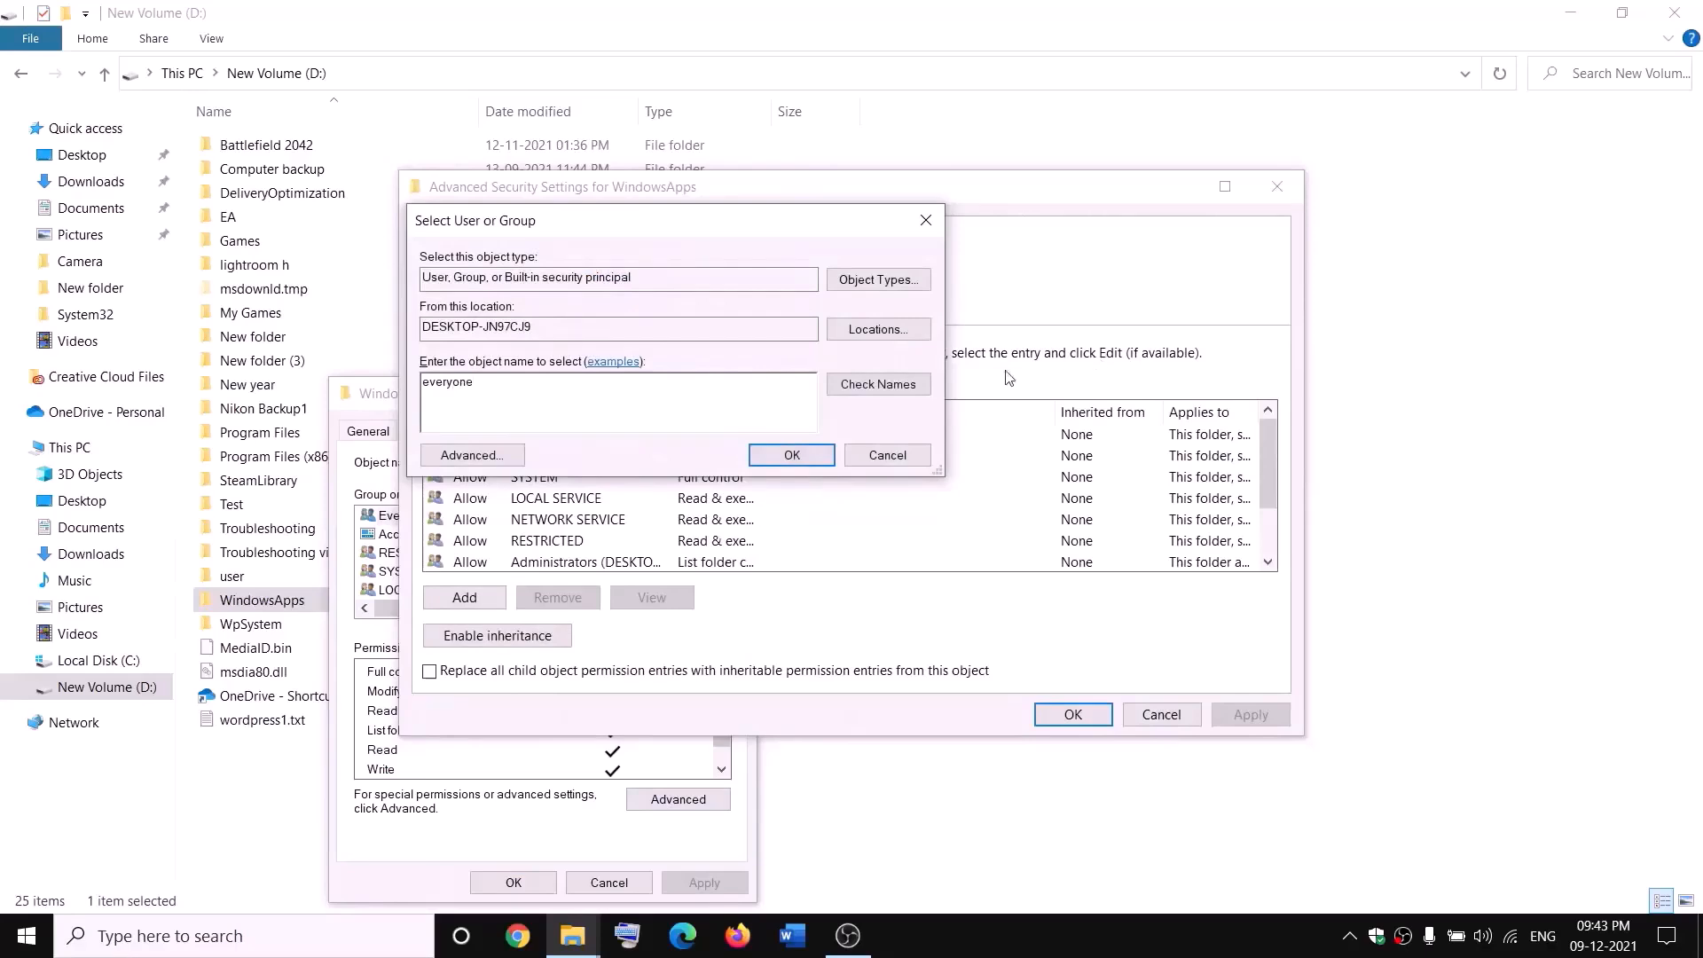
click(878, 384)
click(792, 455)
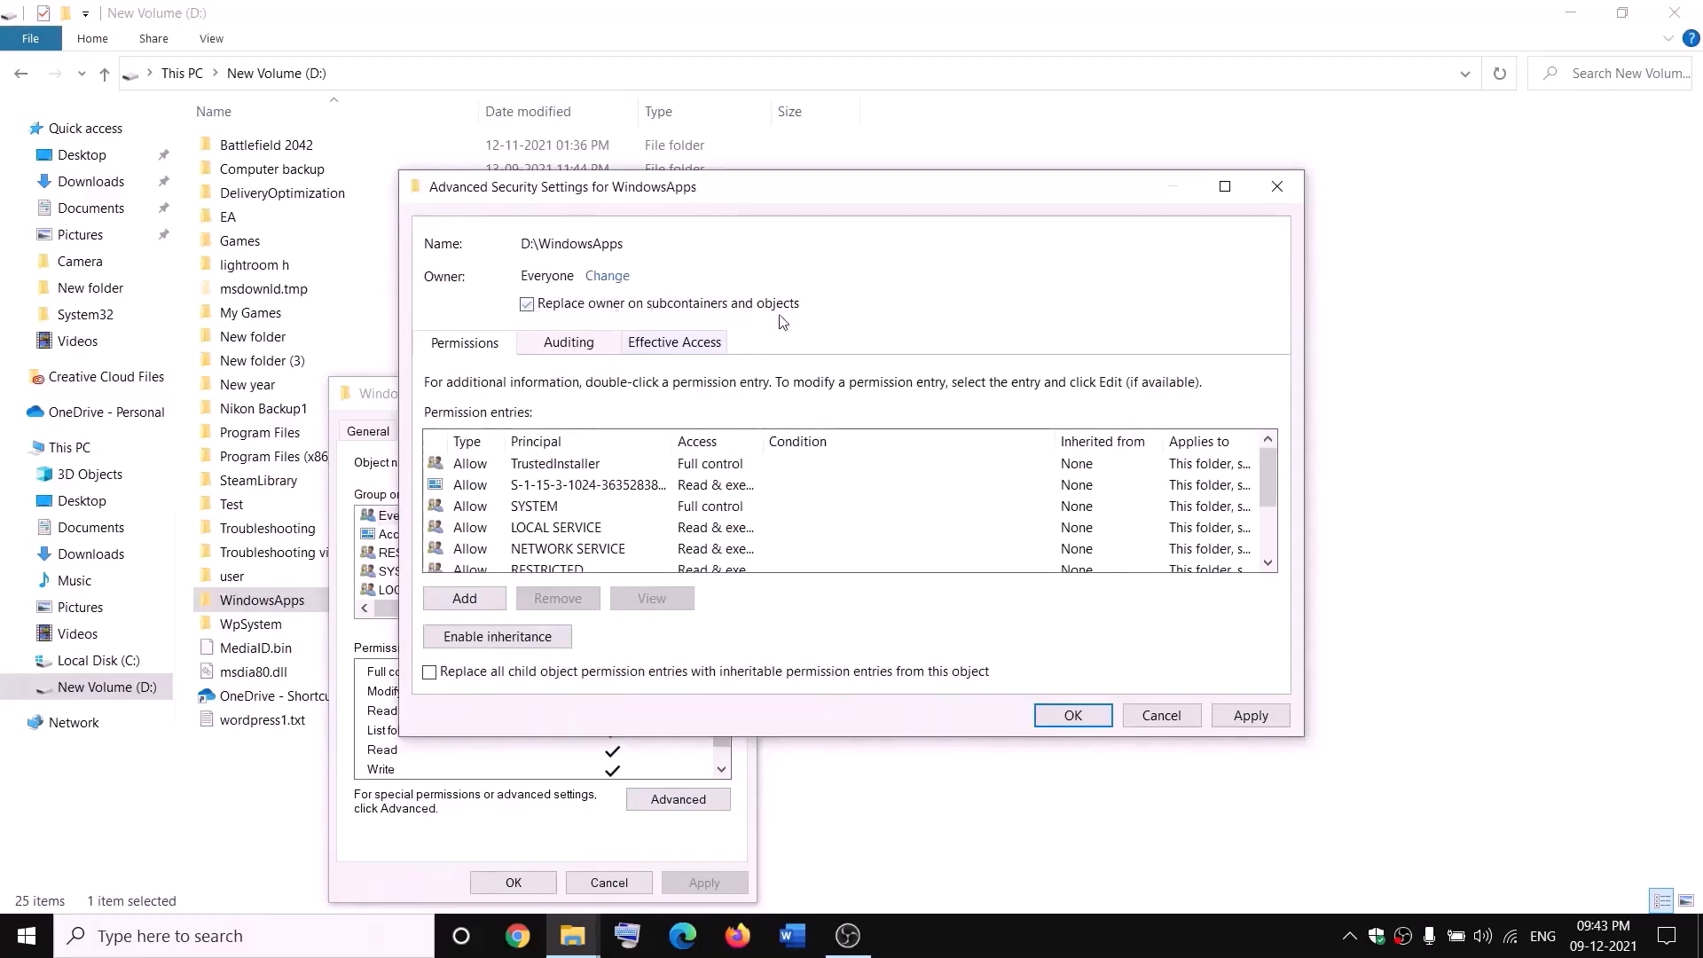
Apply the WindowsApps ownership change with owner replacement on subcontainers and objects enabled, and close the folder's properties.
click(1247, 717)
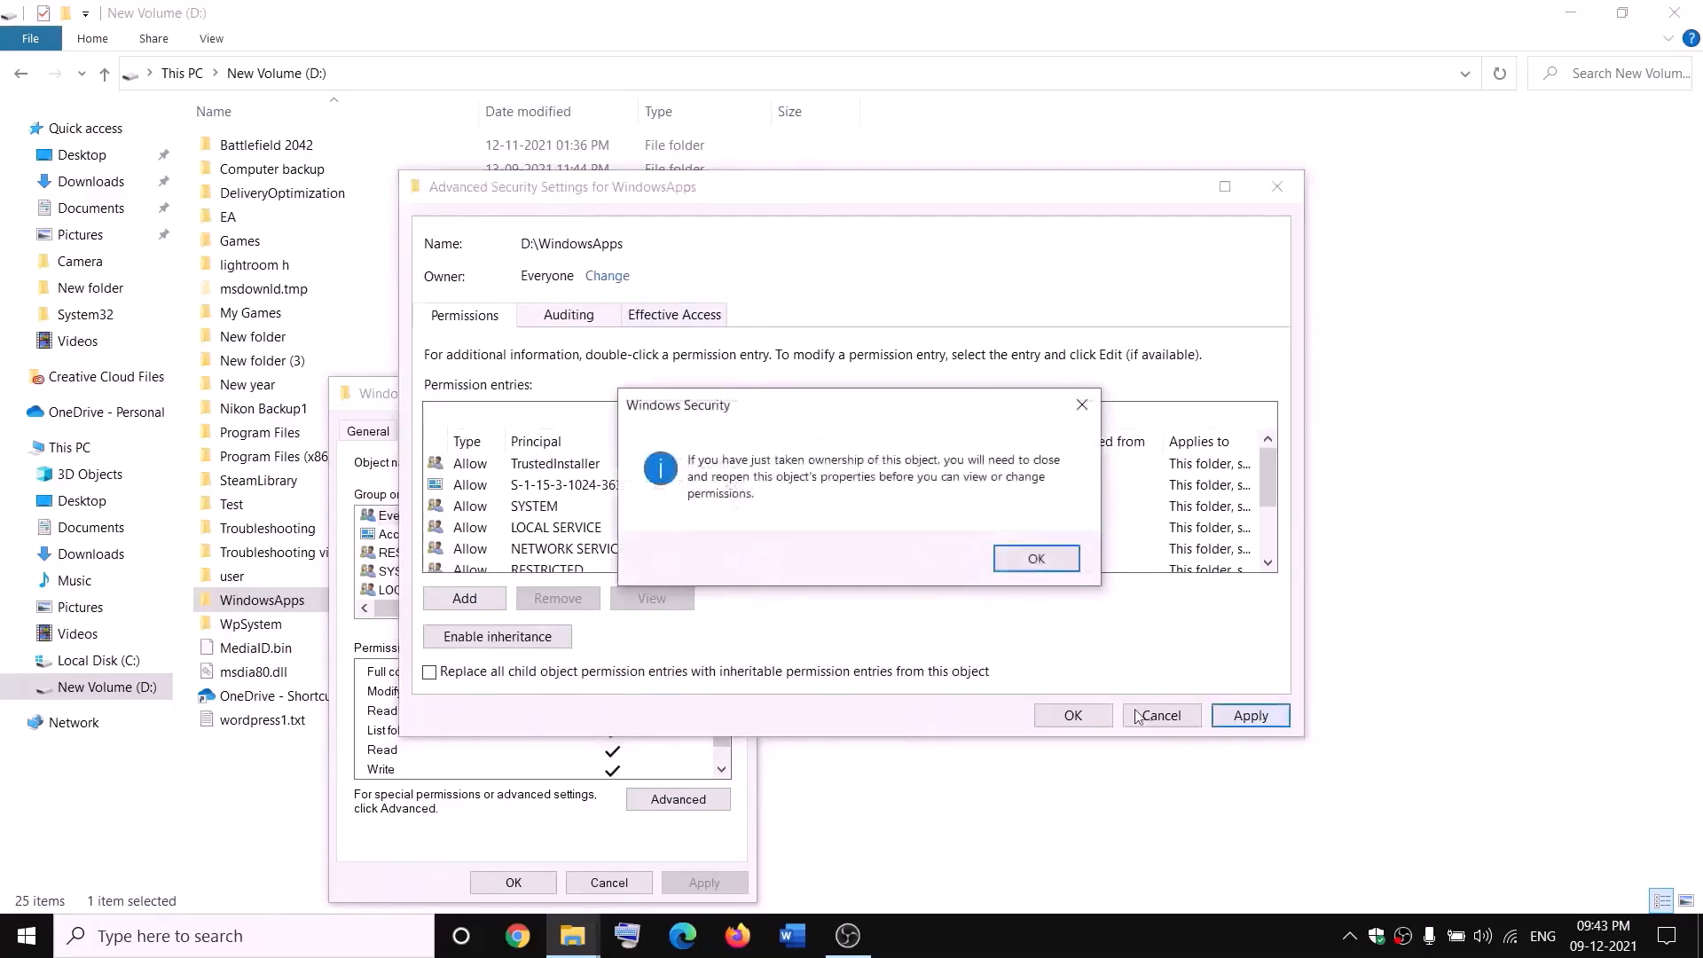
click(1040, 561)
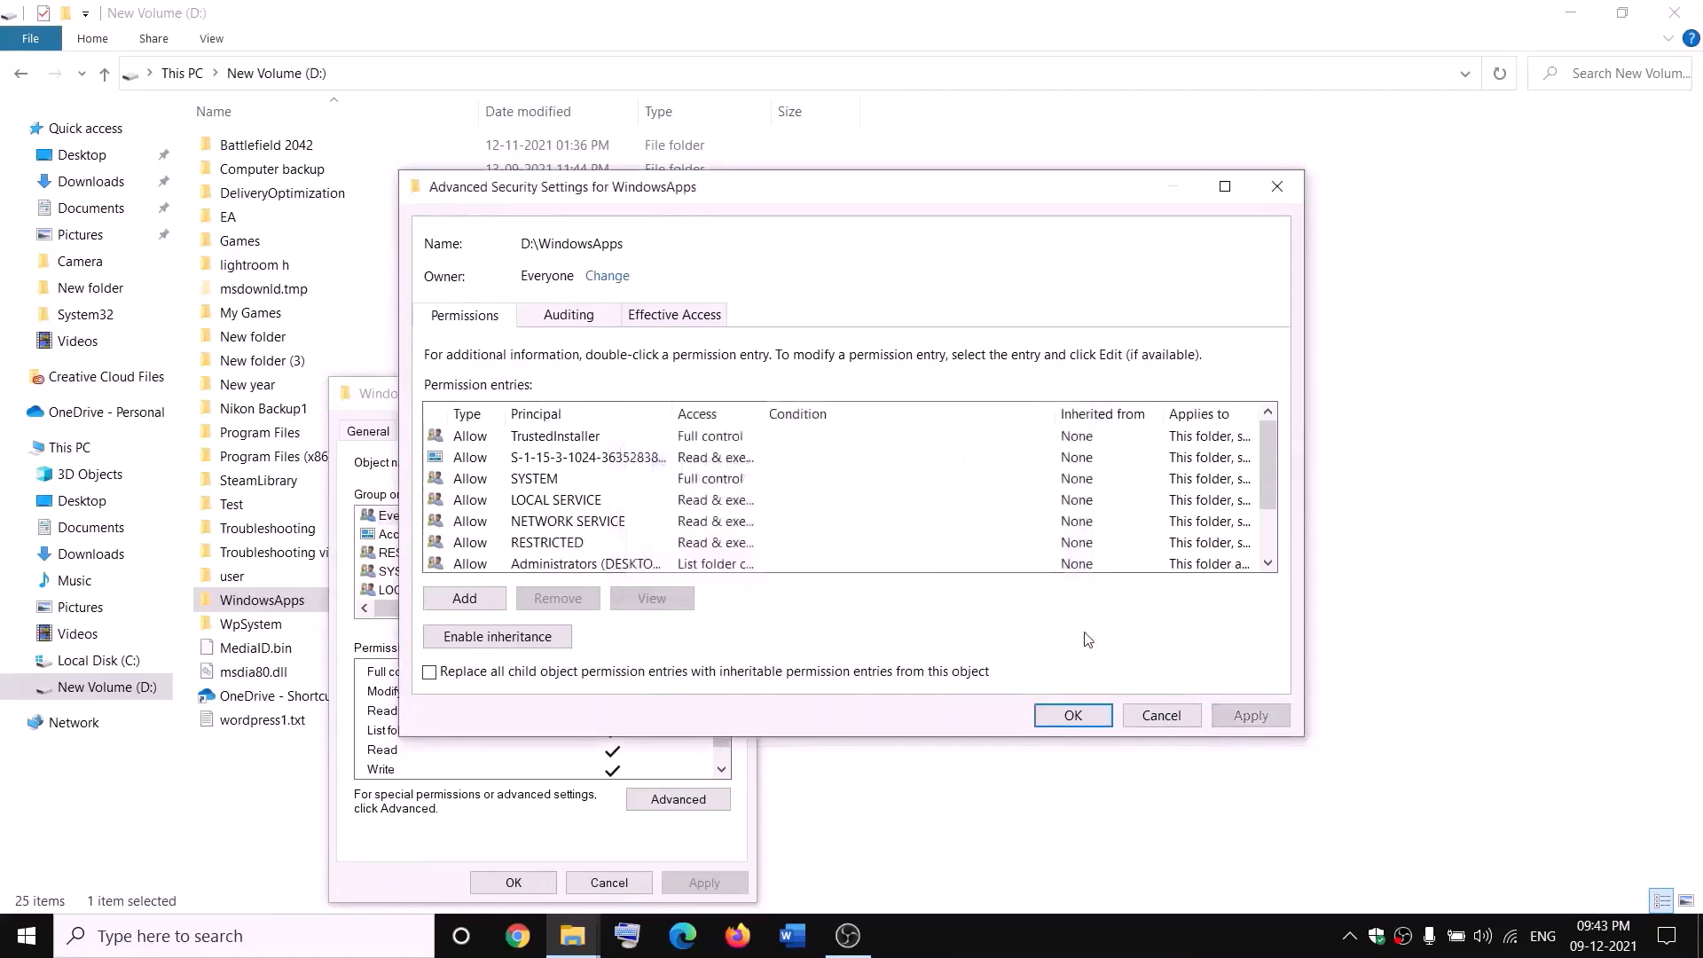
click(1073, 717)
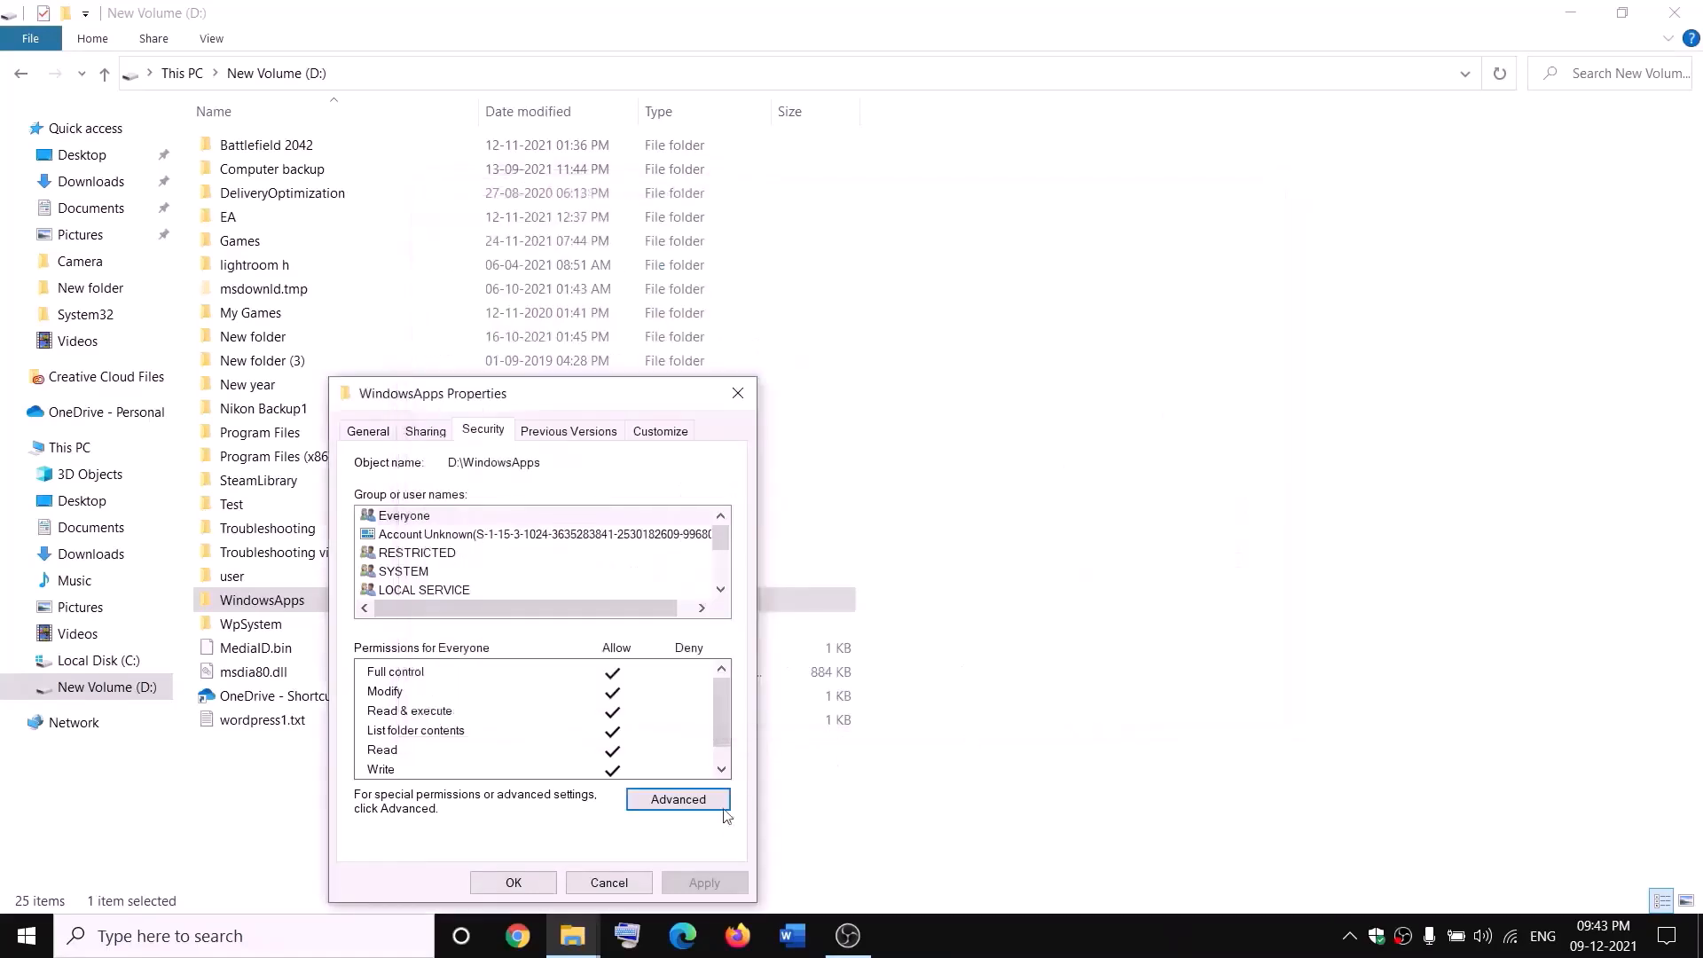
click(530, 884)
Reopen the WindowsApps folder's properties and go to its advanced security settings.
right_click(321, 604)
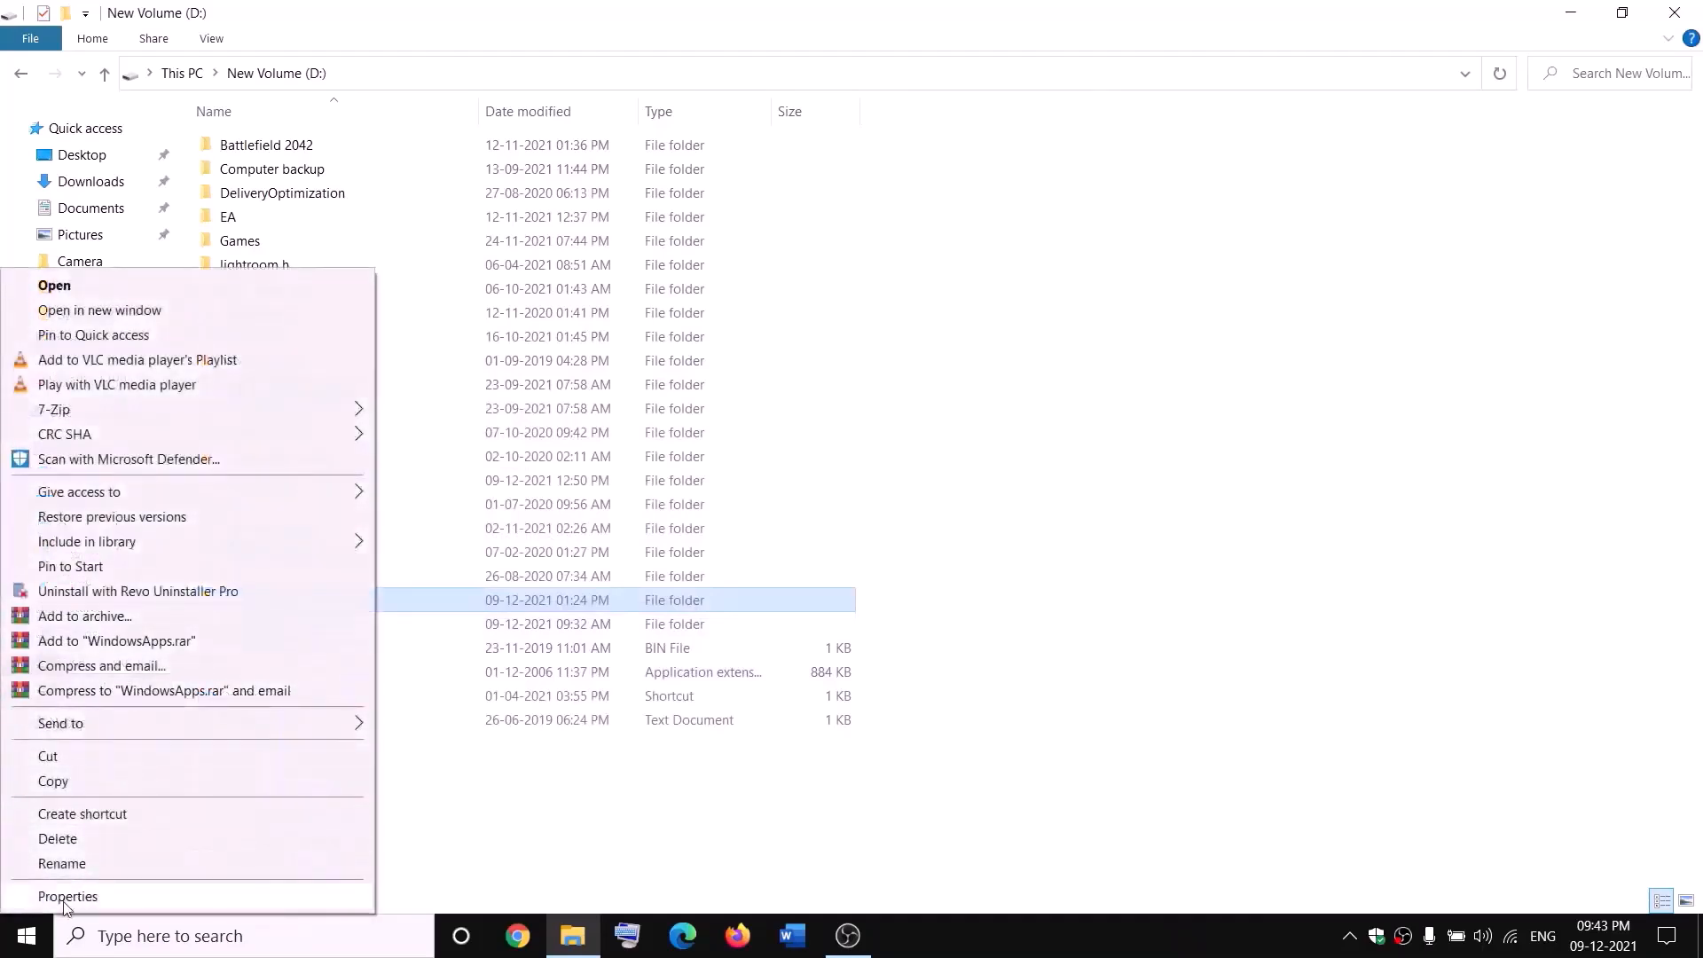
click(64, 897)
click(496, 434)
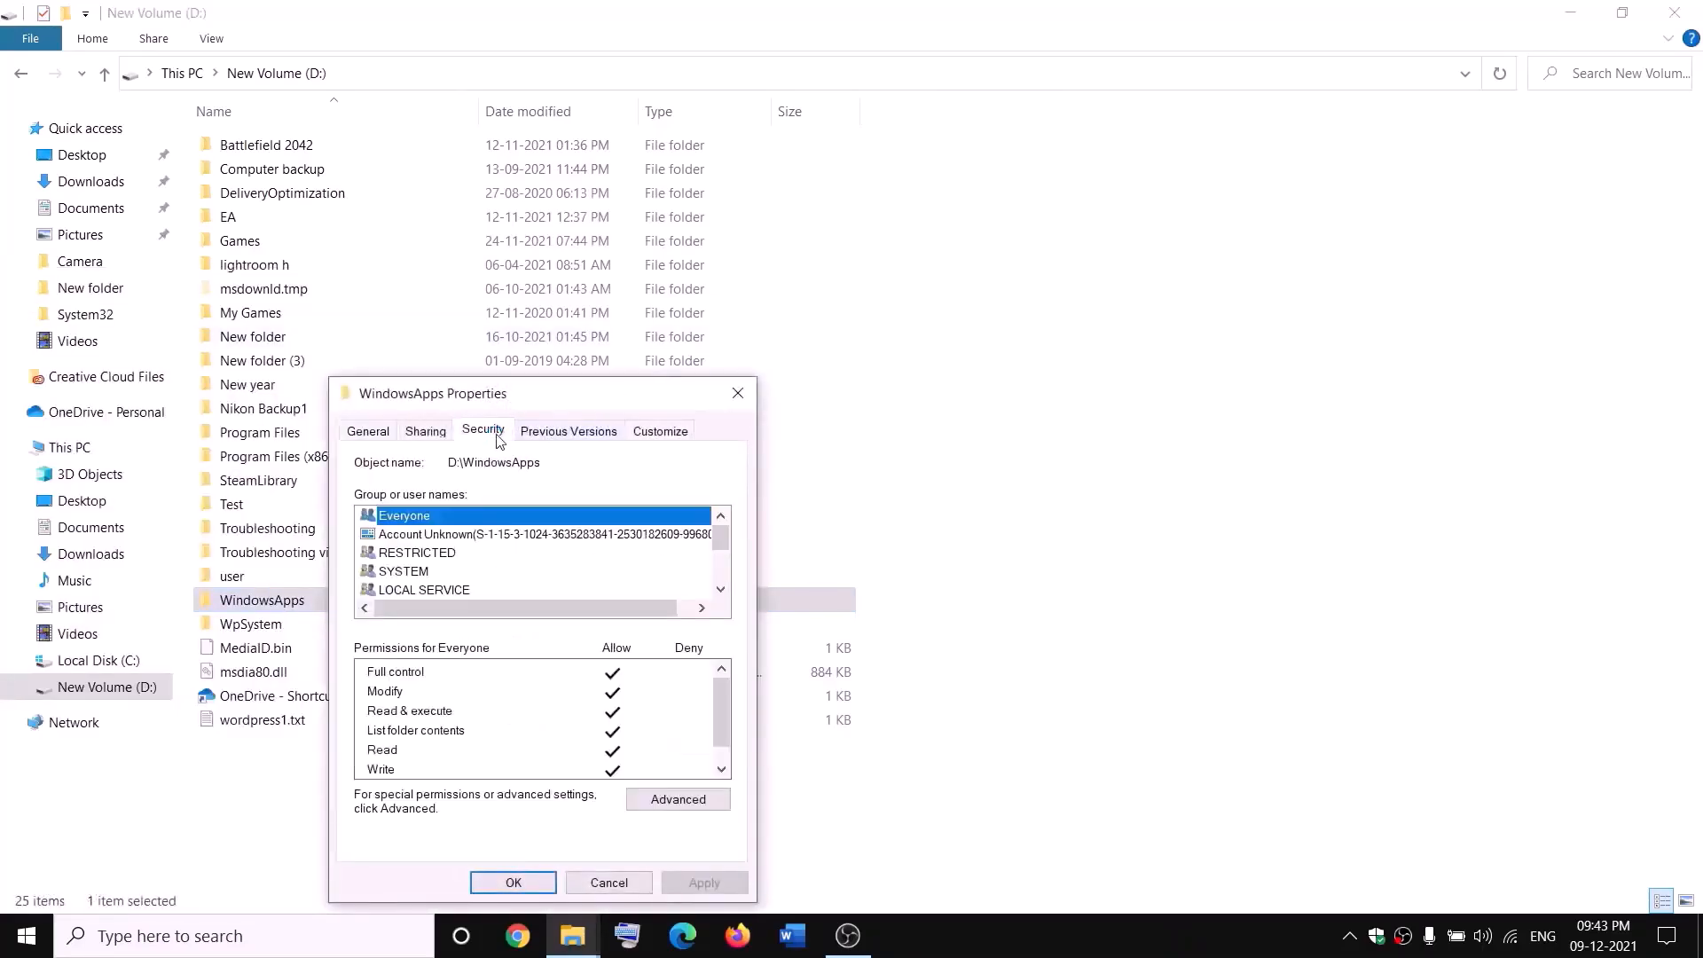
click(712, 798)
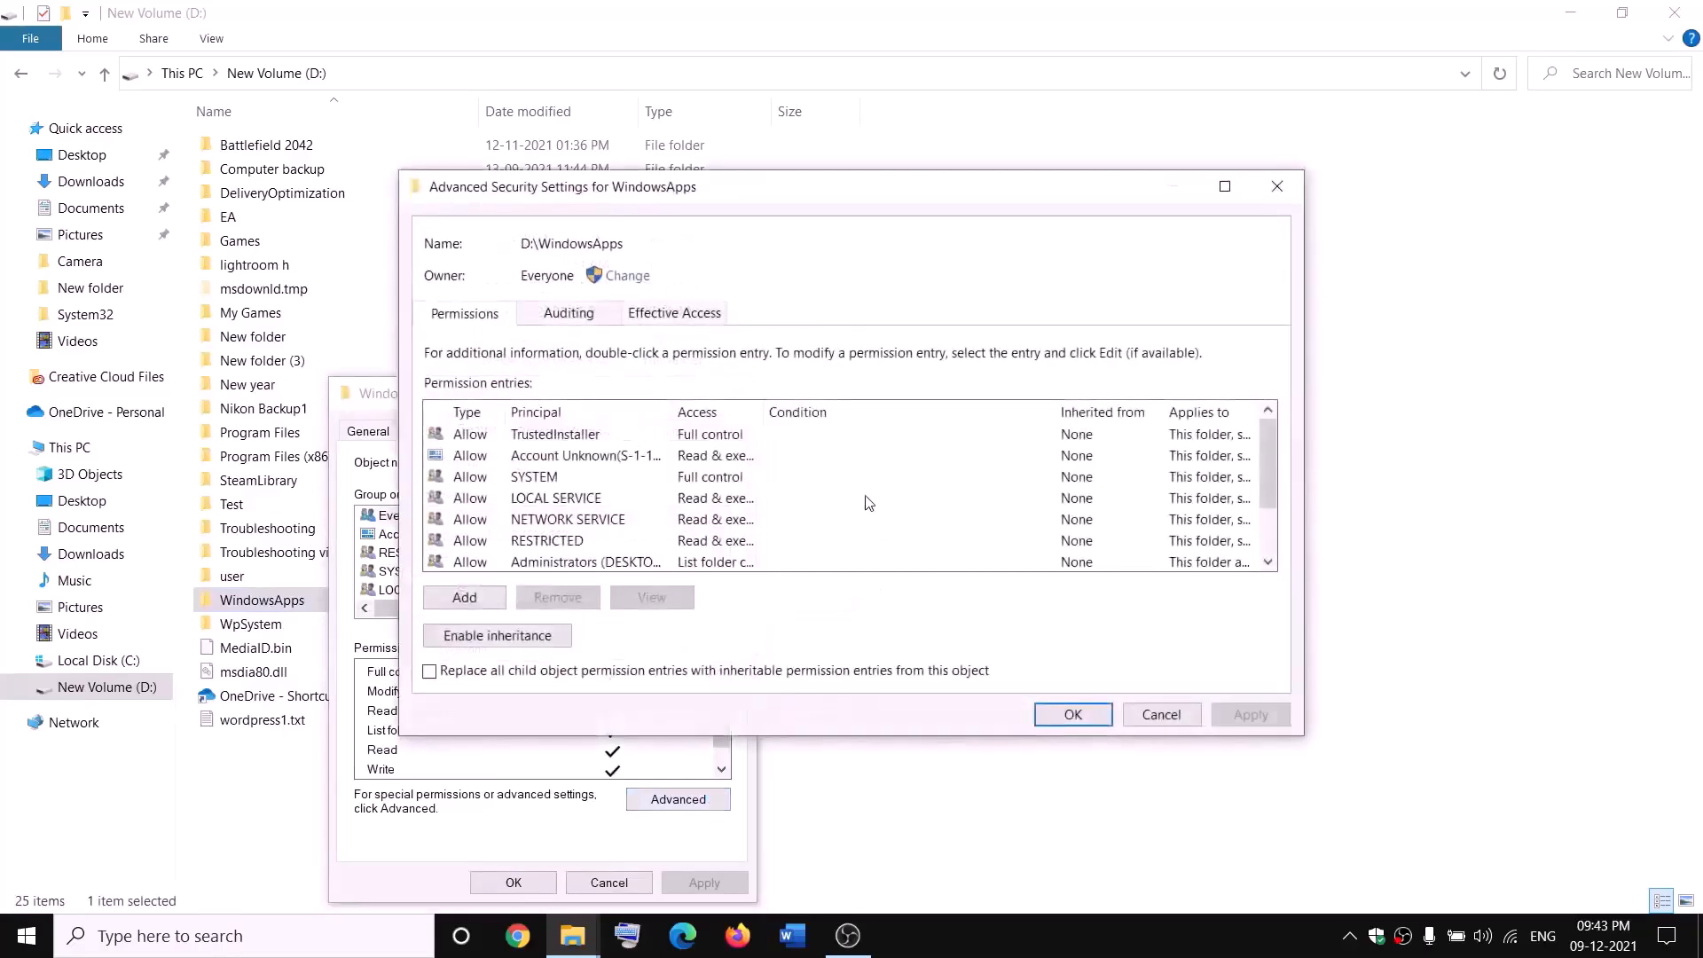
Add a permission entry for the WindowsApps folder with Everyone as its principal, checking the name before accepting it.
click(467, 596)
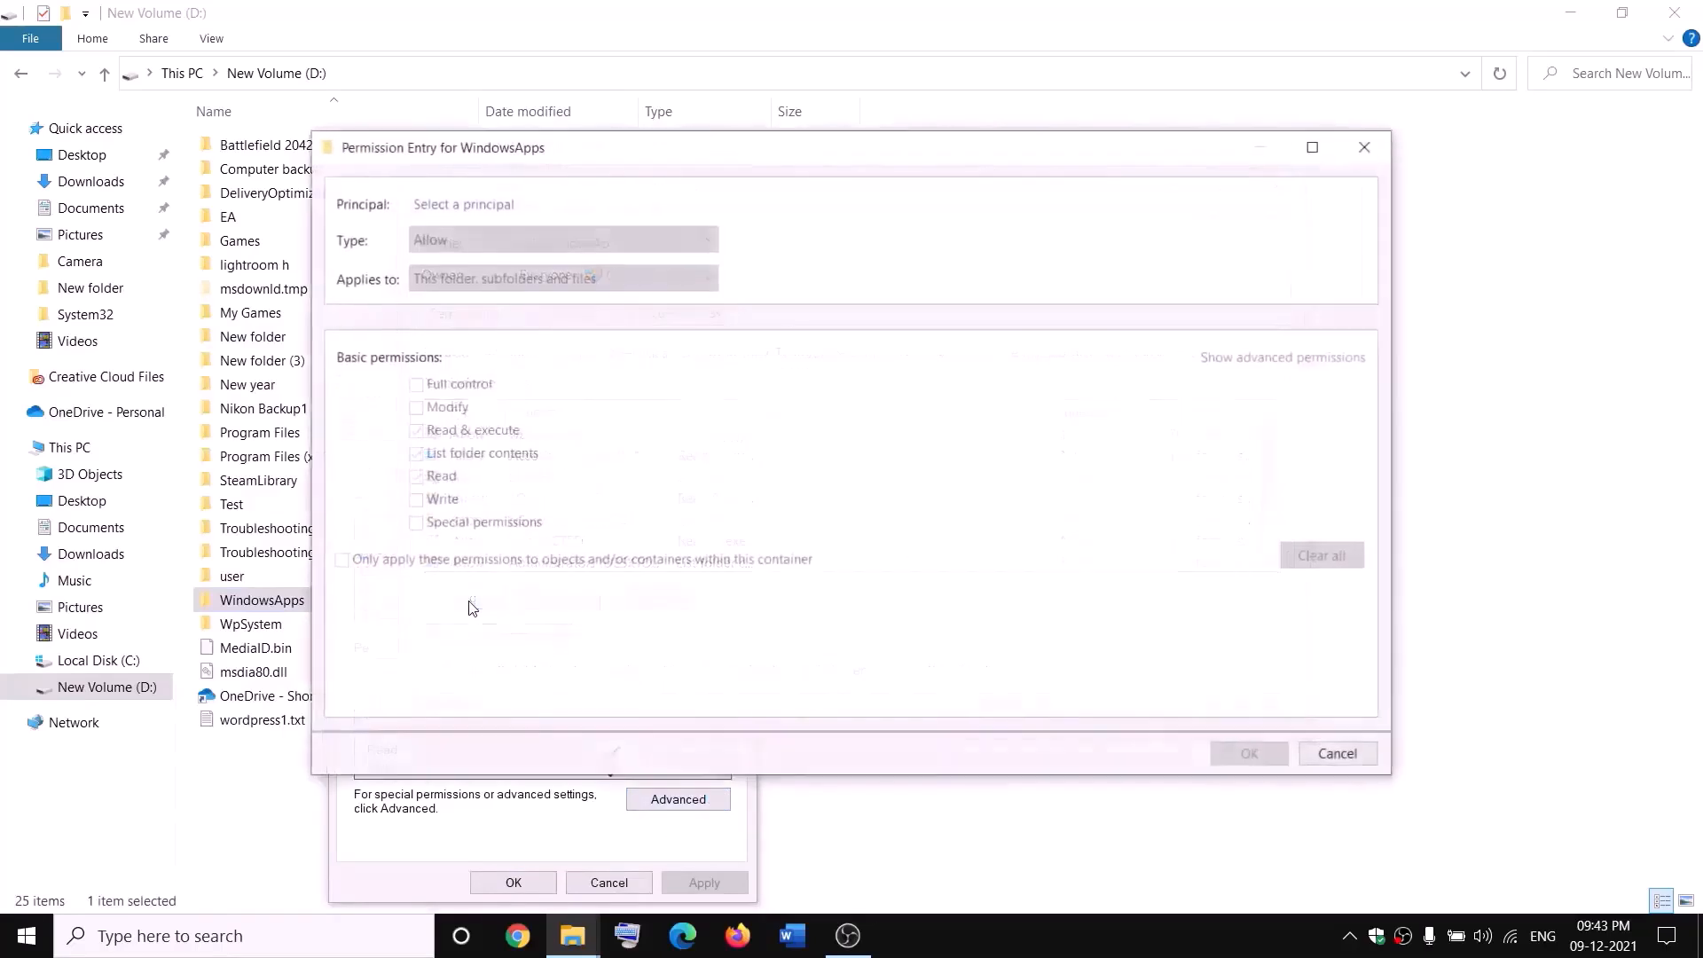
click(454, 204)
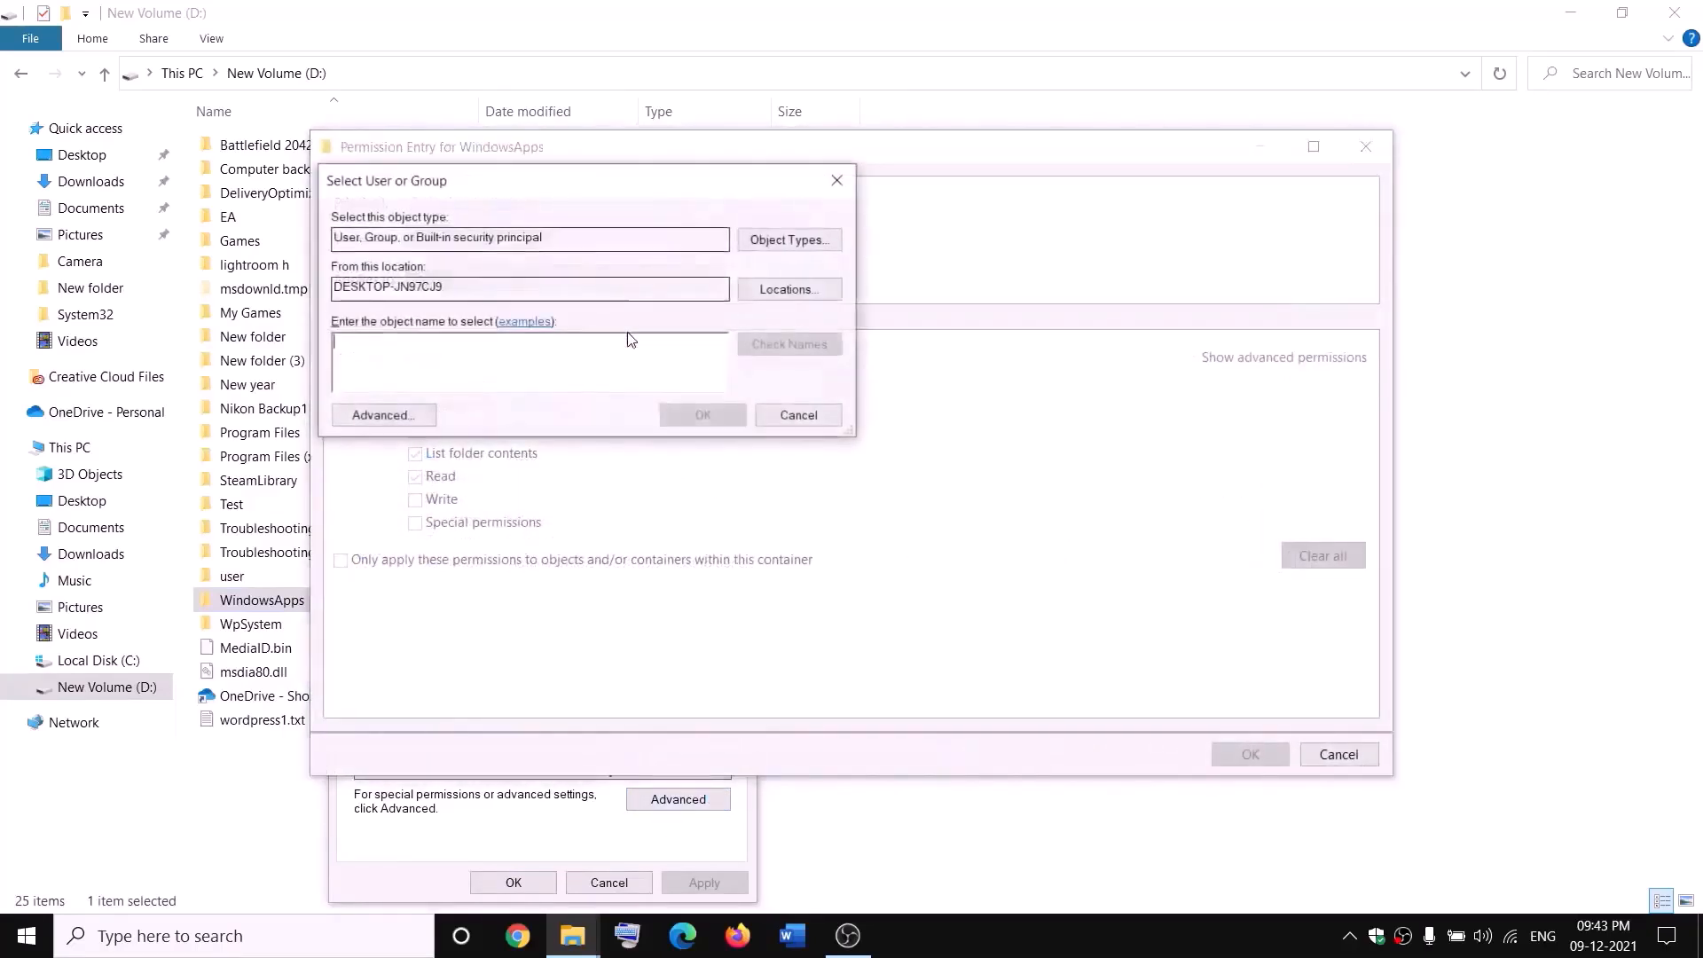
text(everyone)
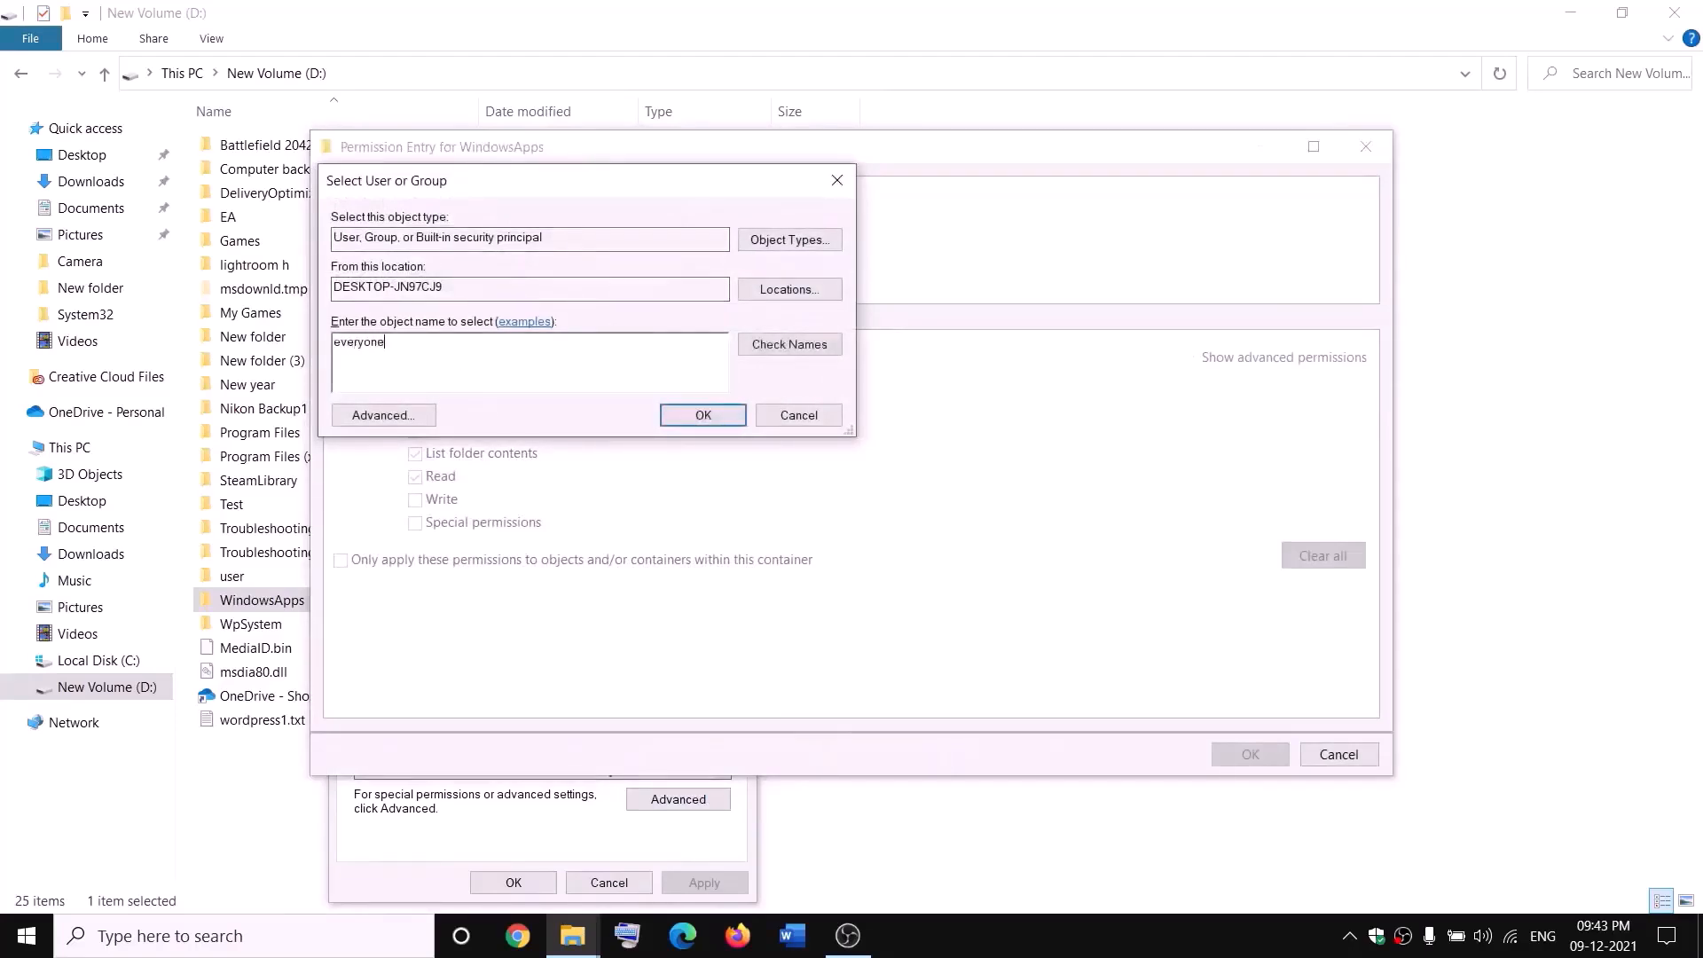
click(804, 345)
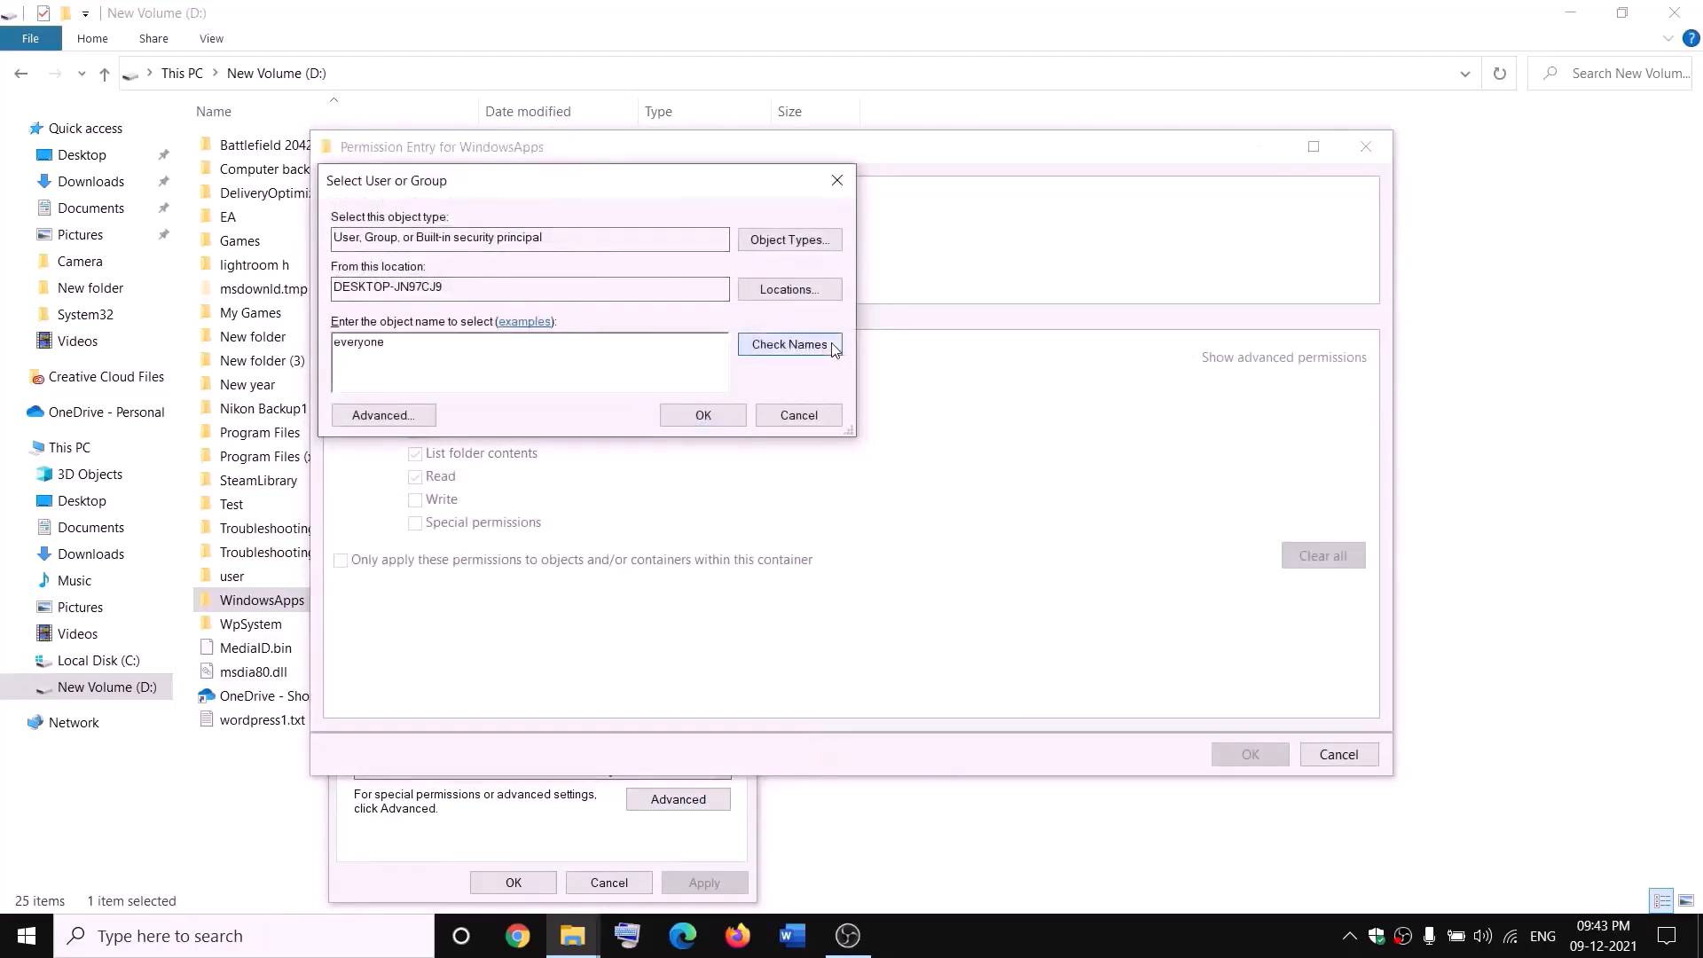
click(703, 416)
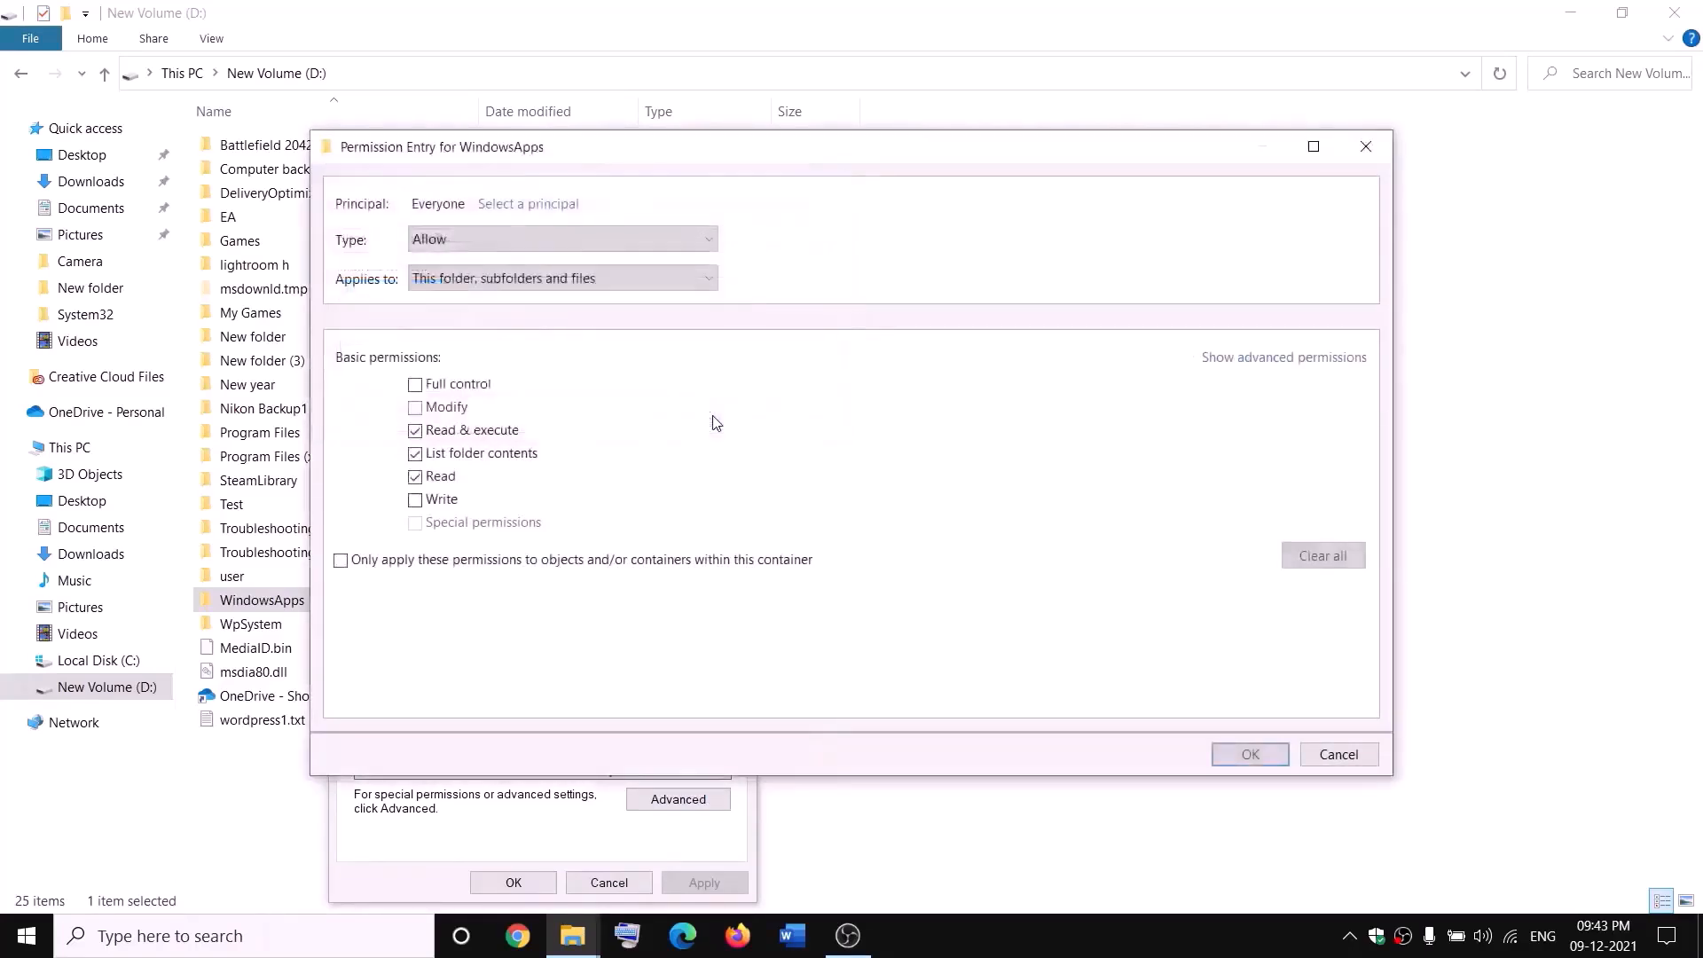
Grant Everyone full control in the WindowsApps permission entry, apply the security settings and close the folder's properties.
click(418, 388)
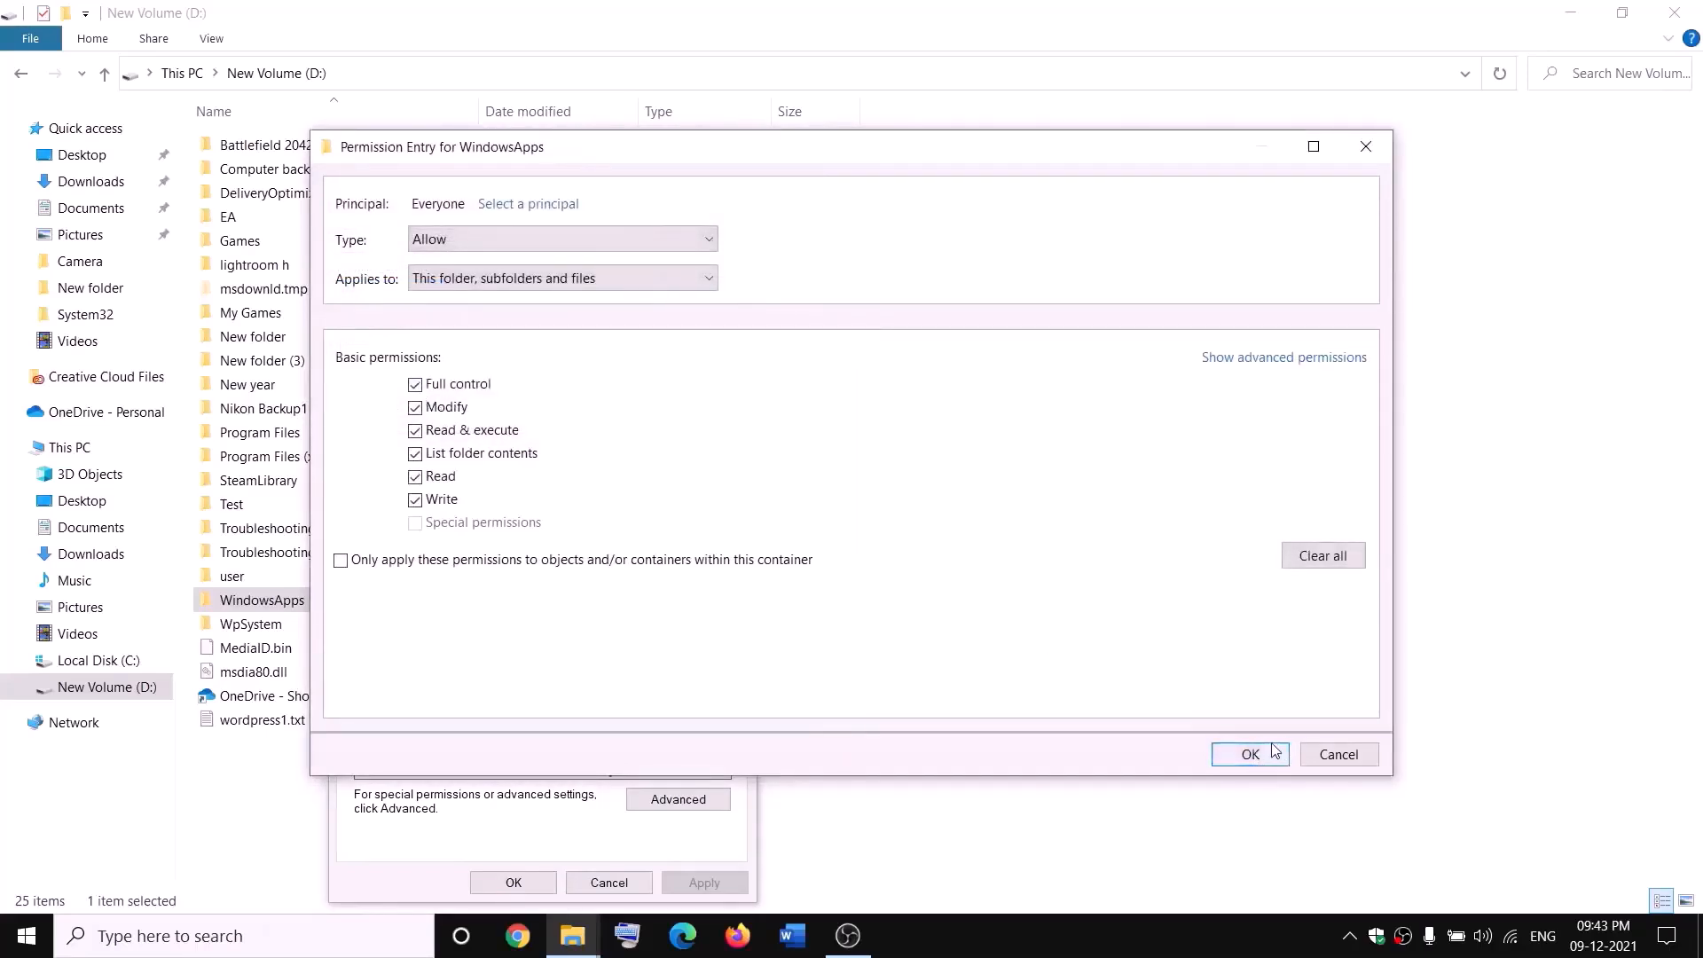
click(1273, 749)
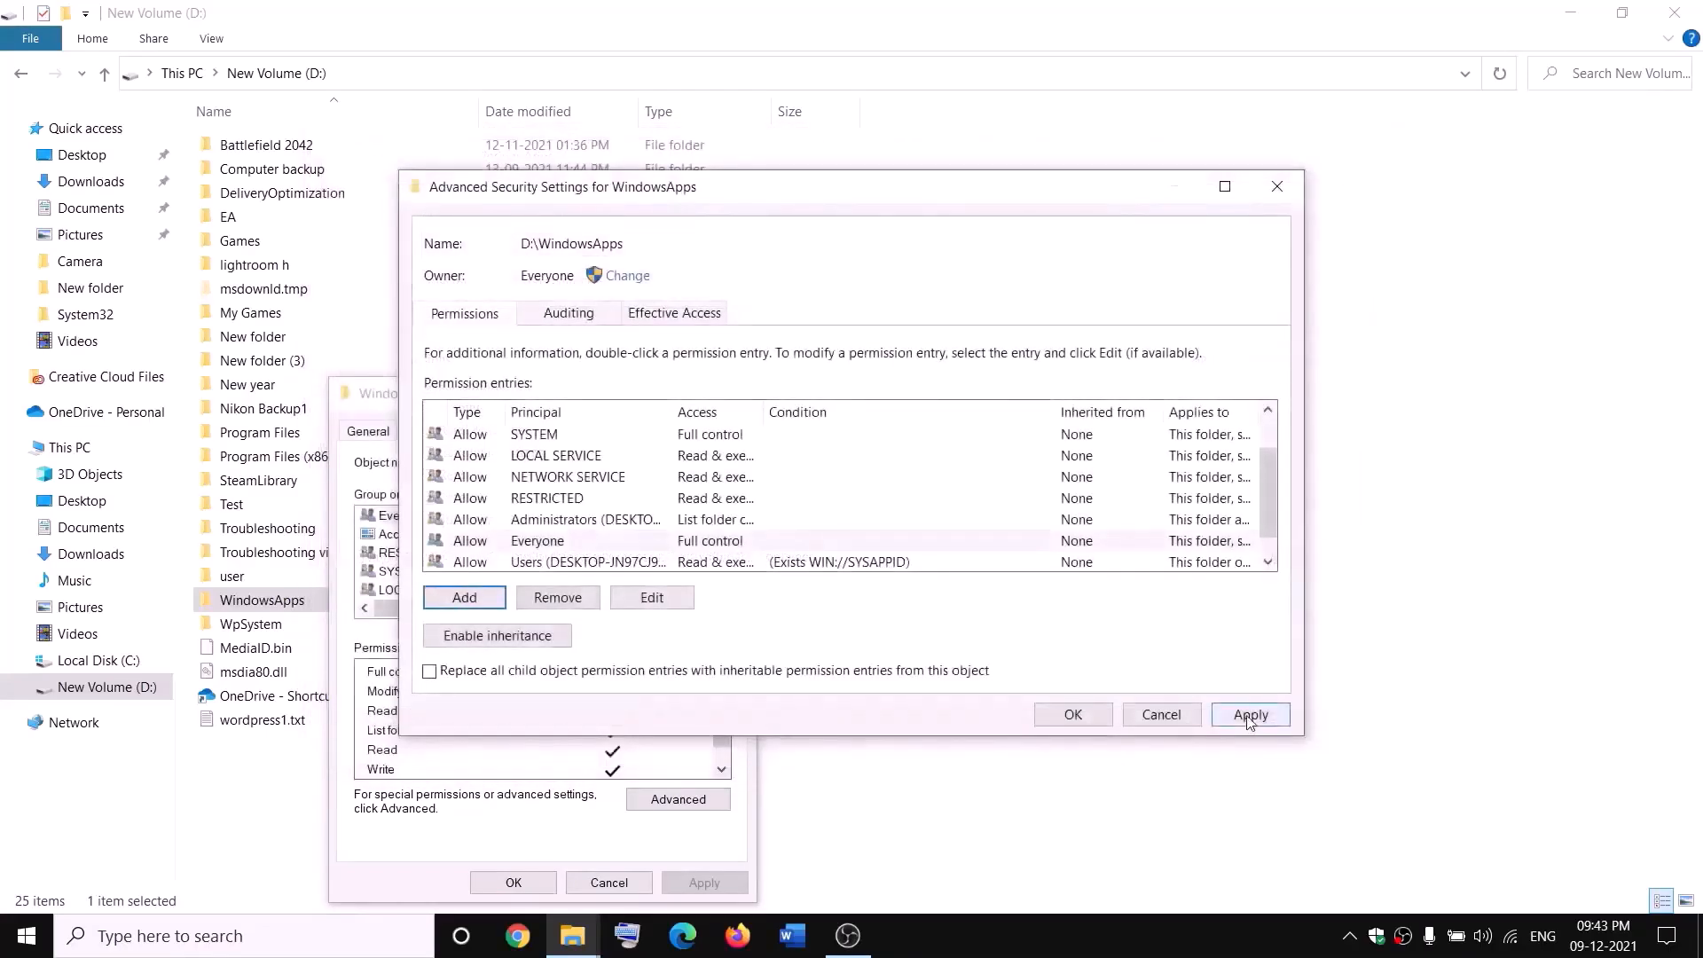
click(1248, 717)
click(1071, 720)
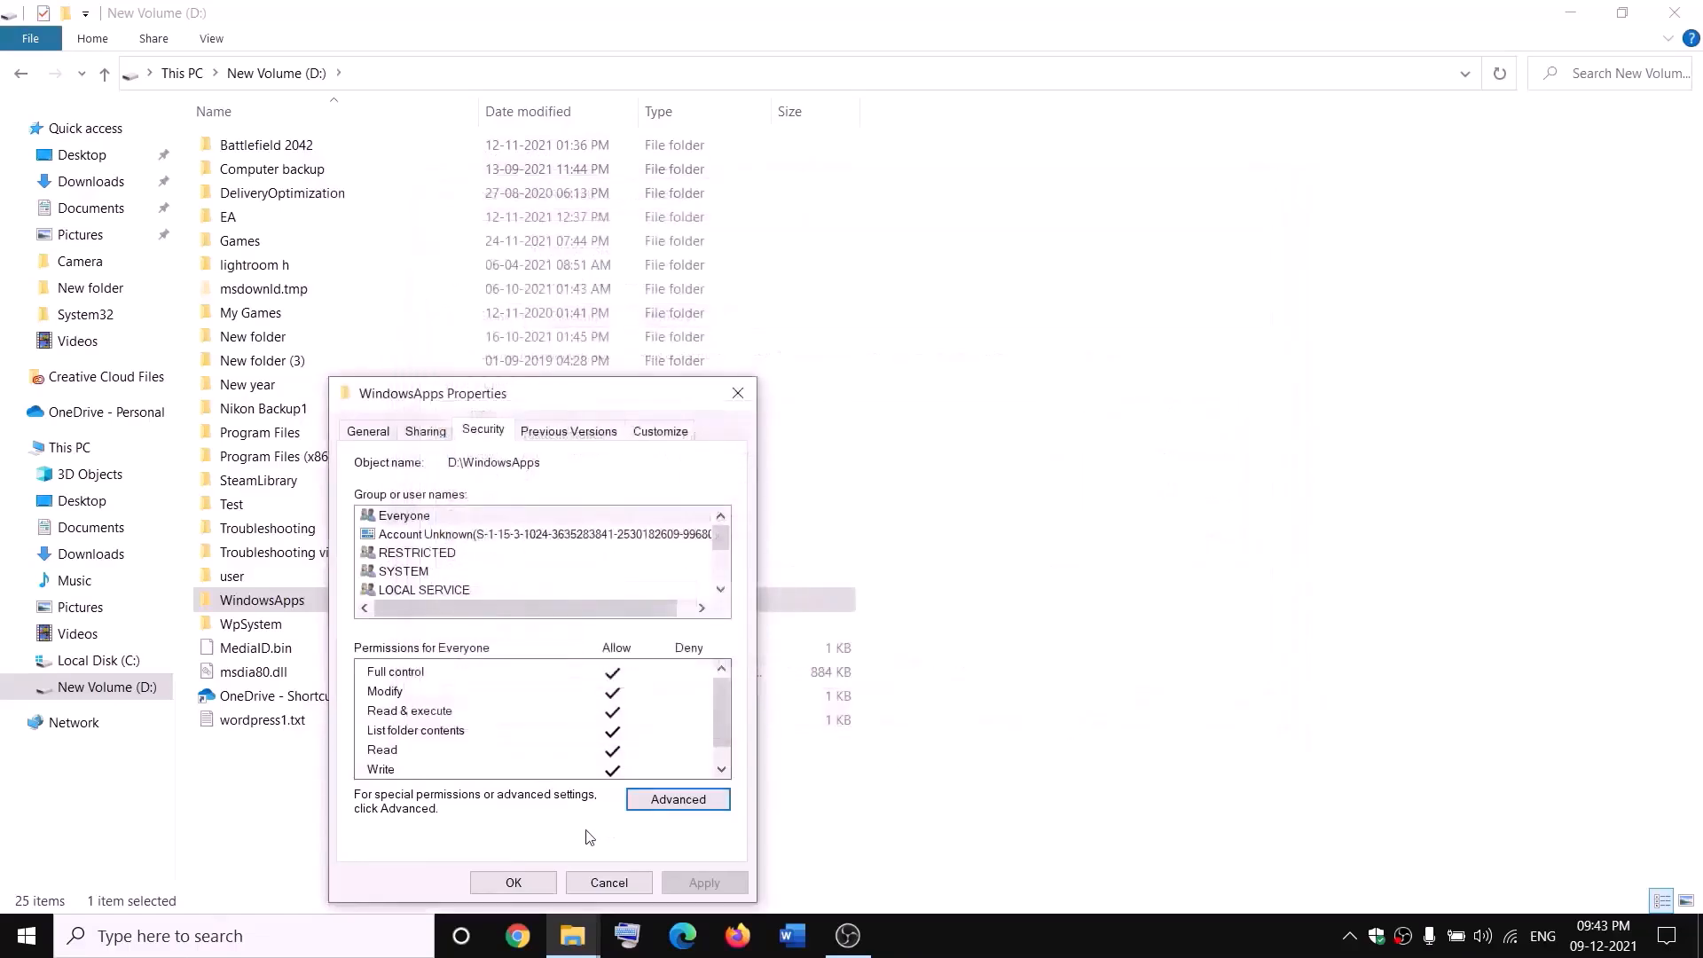
click(552, 878)
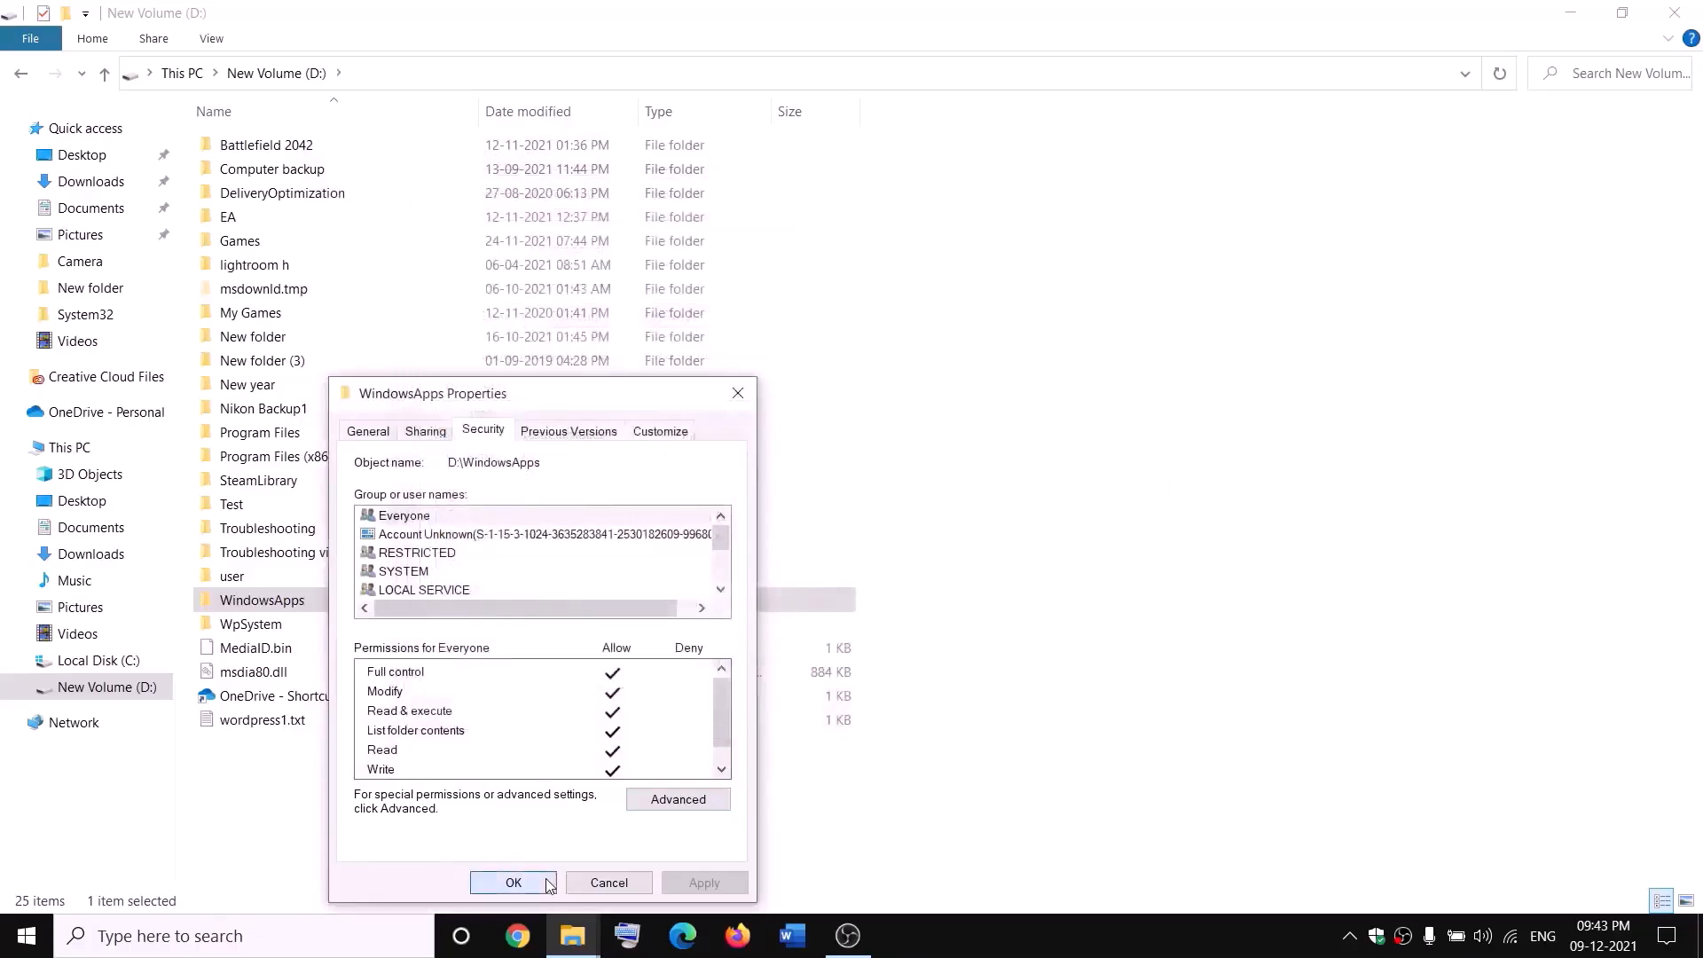
Rename the WindowsApps folder on the D: drive to WindowsApps.old.
right_click(323, 610)
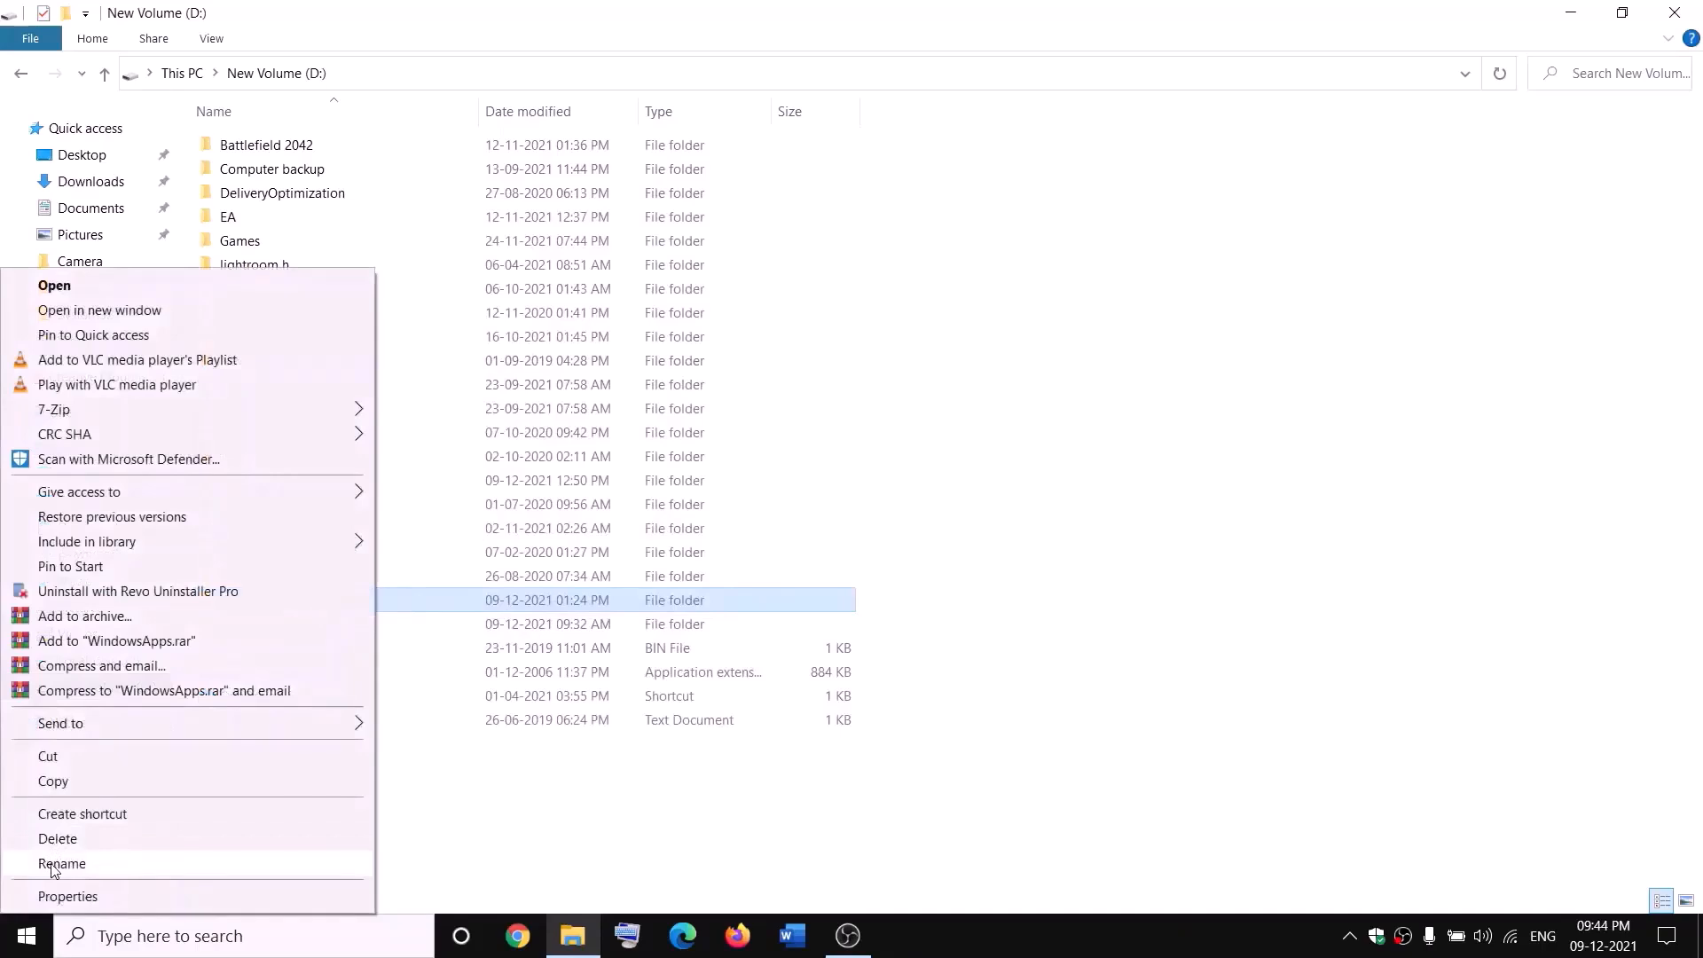
click(55, 863)
click(318, 596)
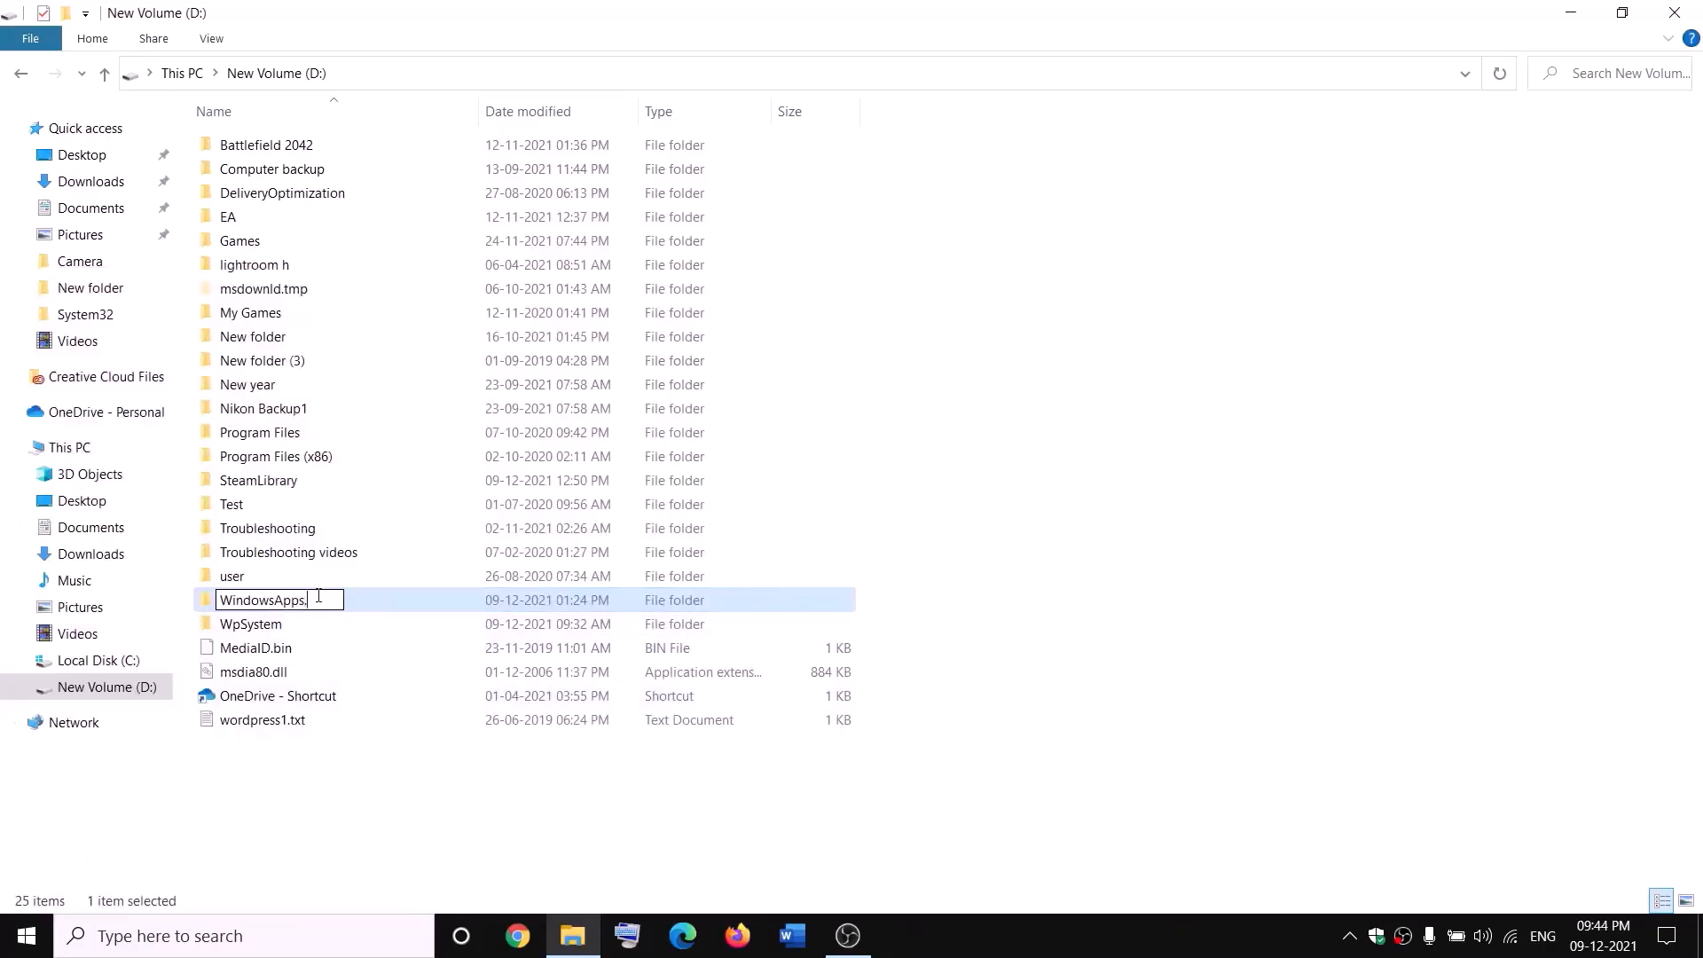
text(.old)
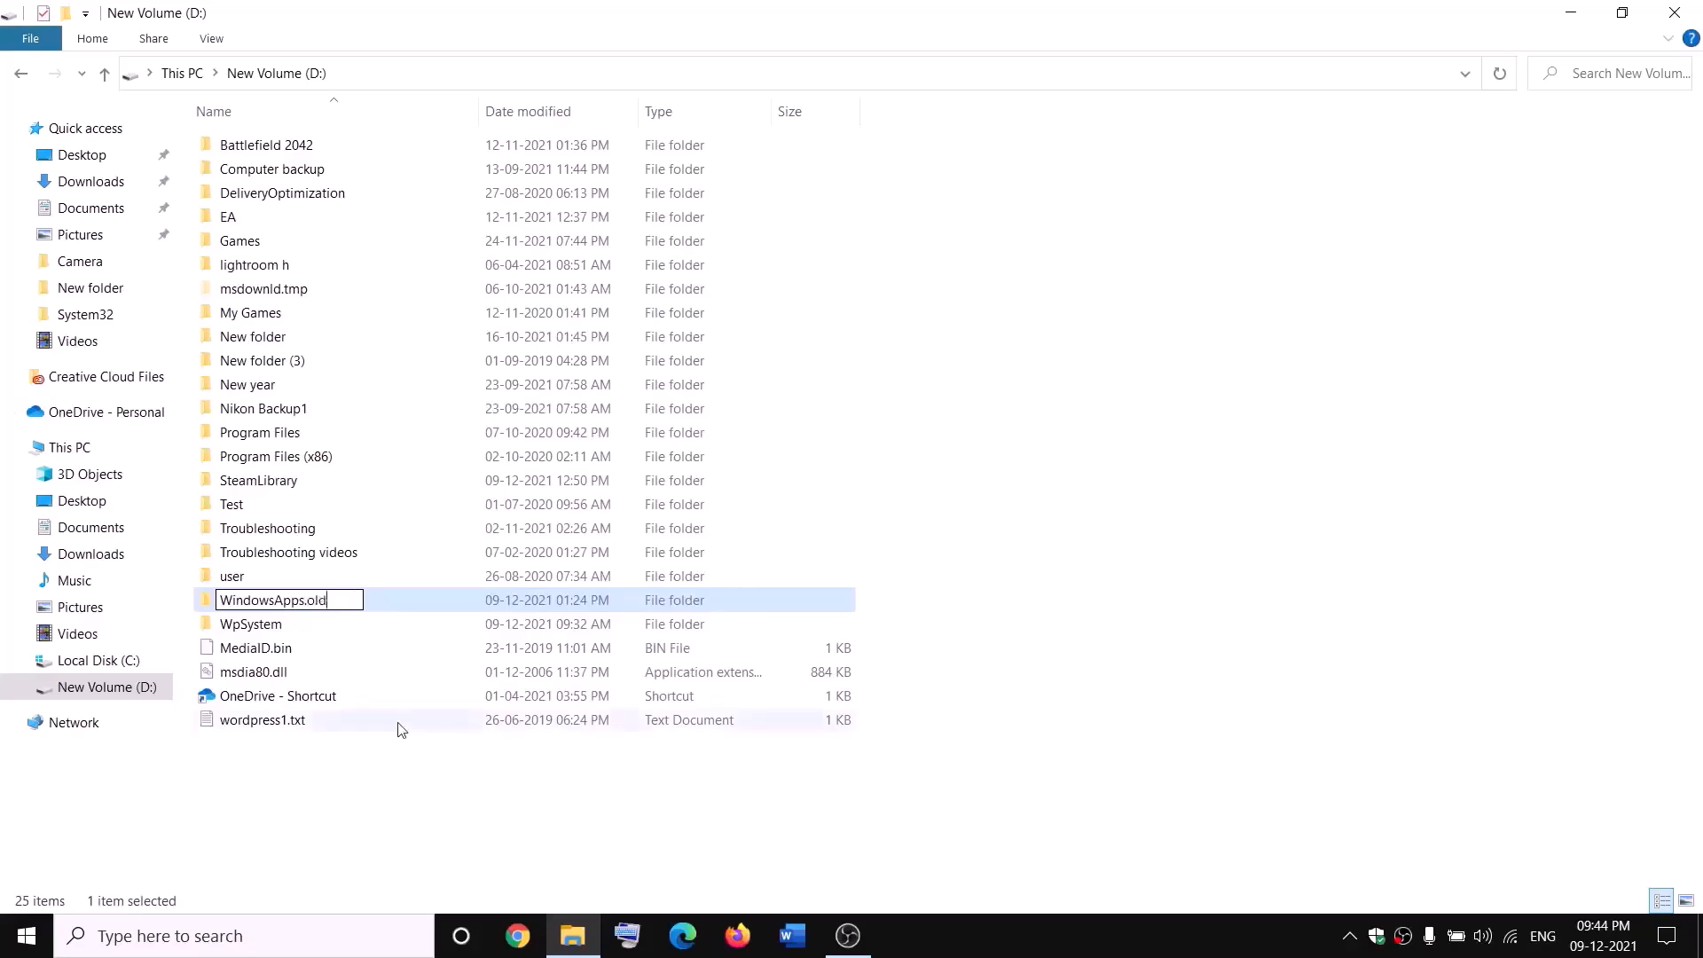
click(388, 773)
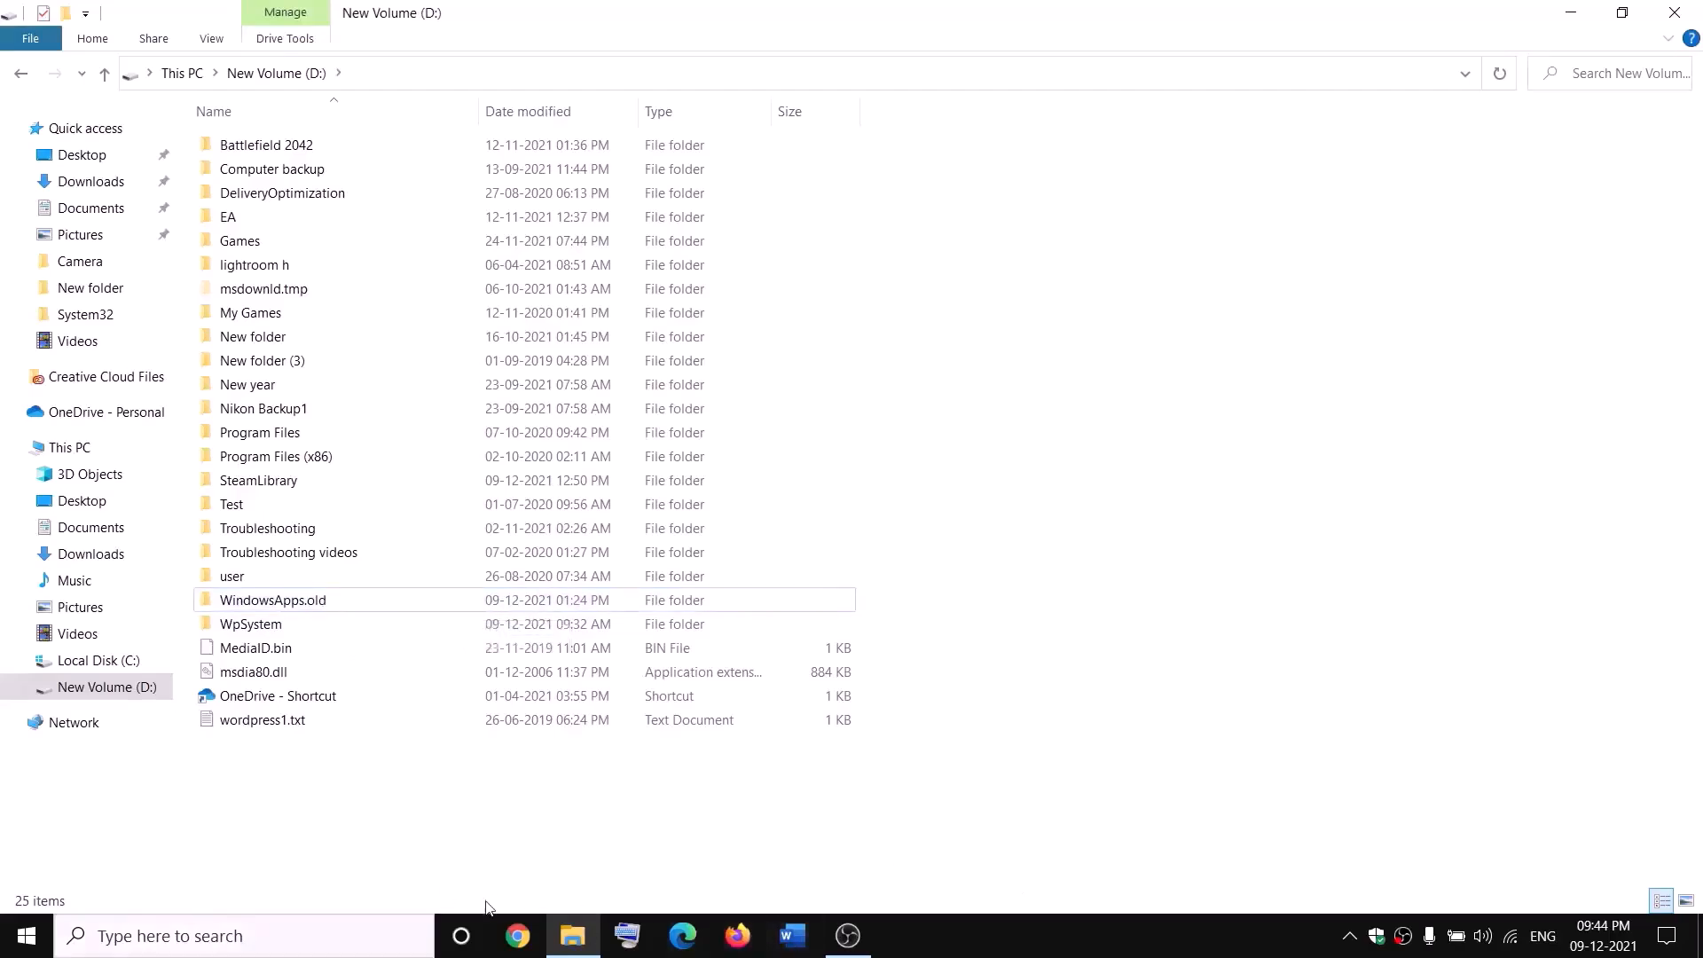
End the Gaming Services background process in Task Manager, and close Task Manager.
right_click(30, 937)
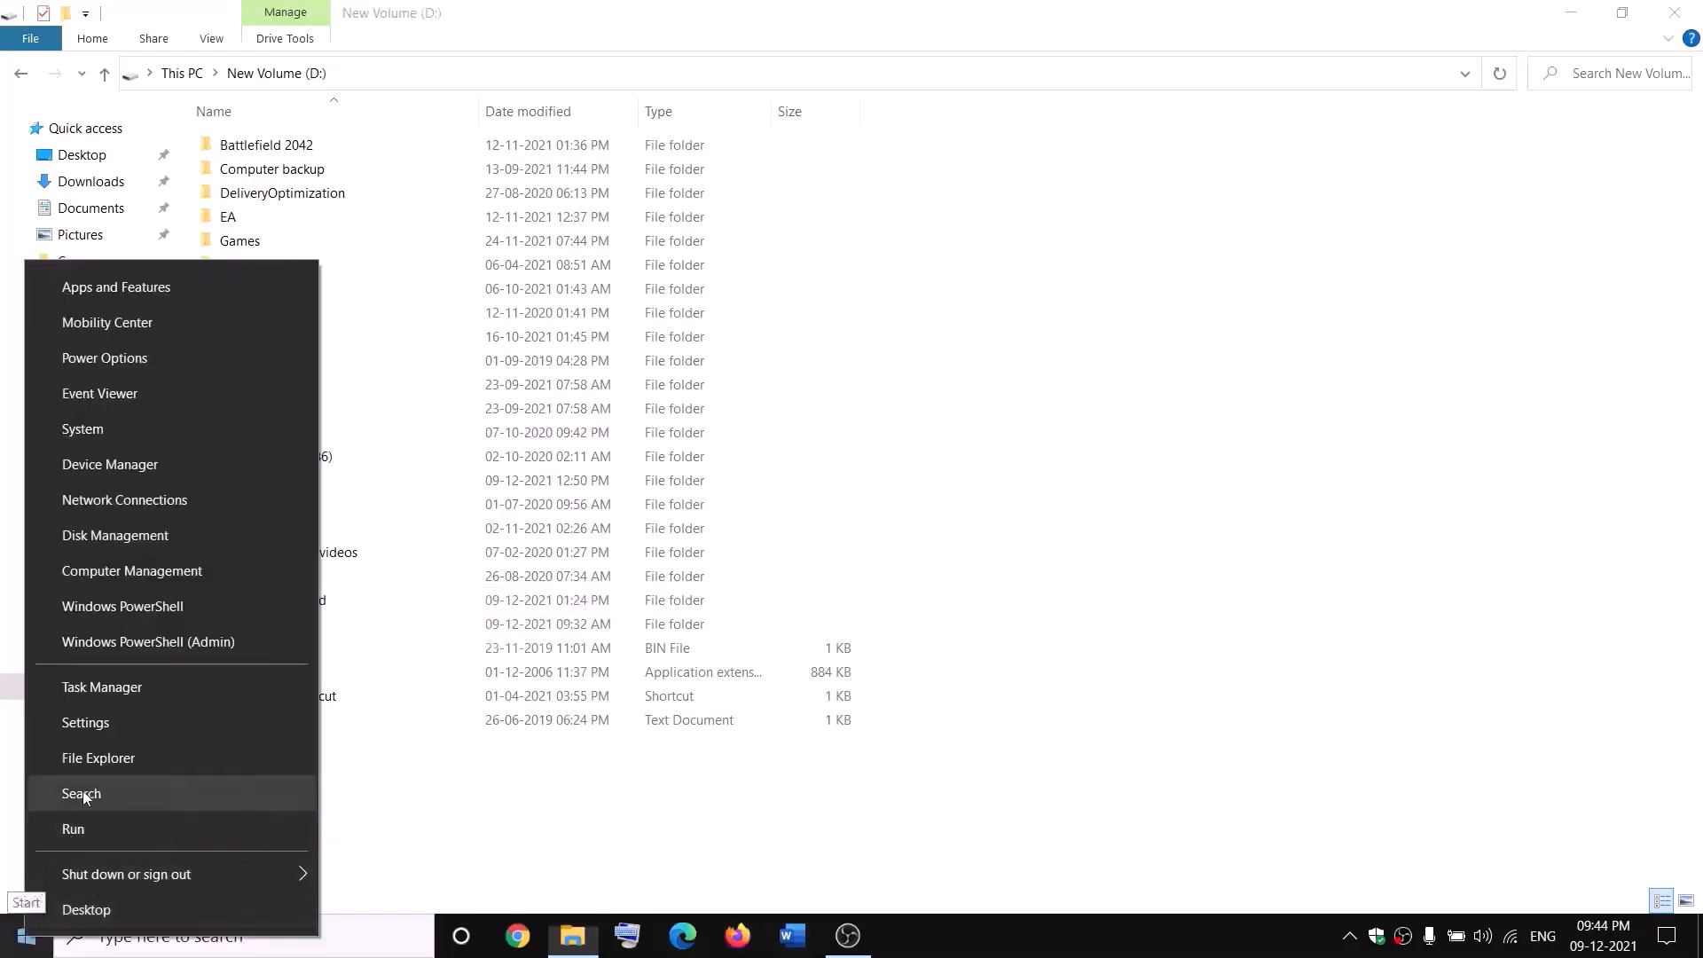
click(93, 695)
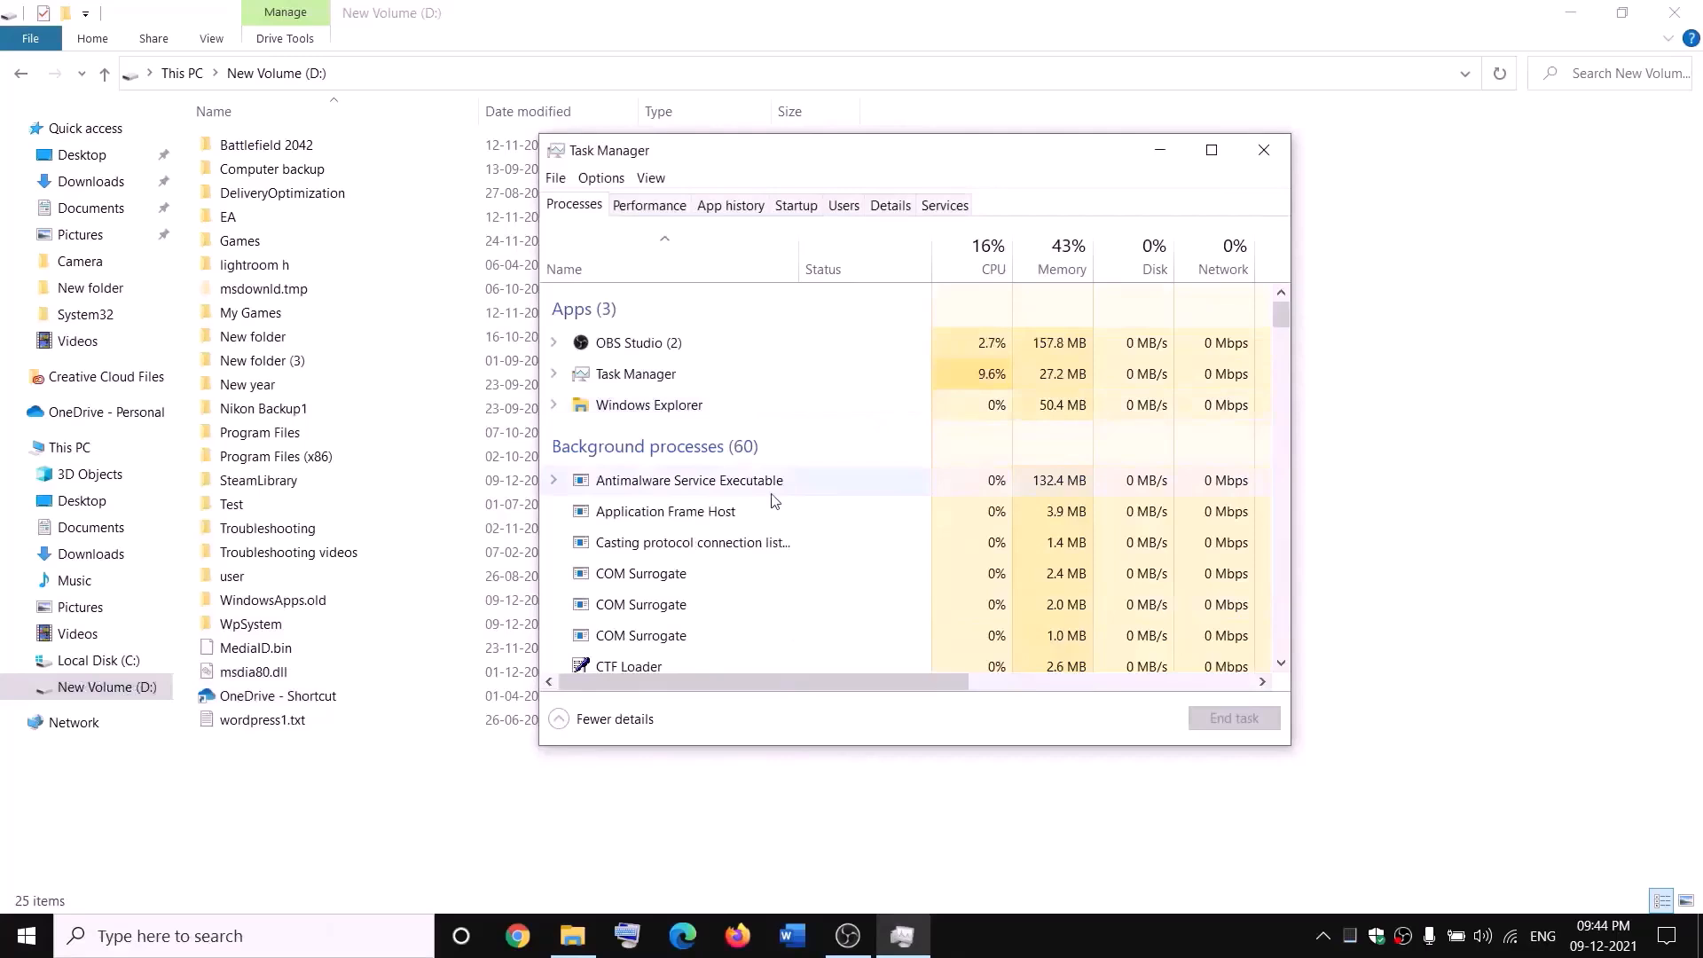
scroll(771, 497, down, 2)
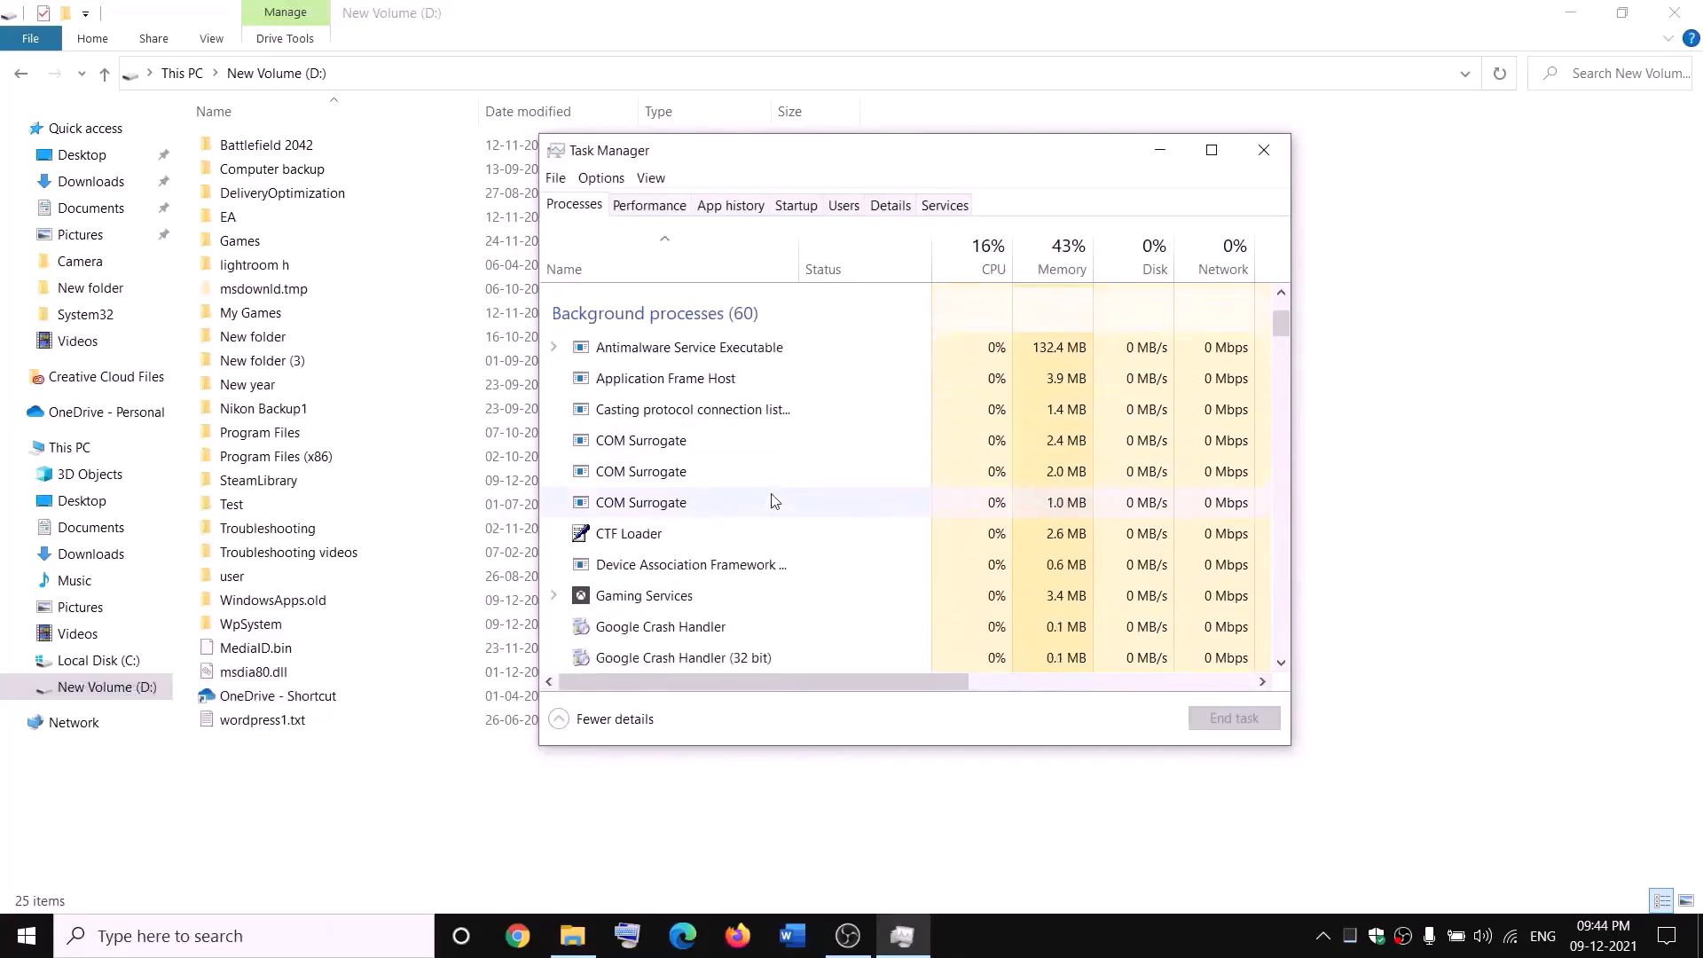
right_click(617, 602)
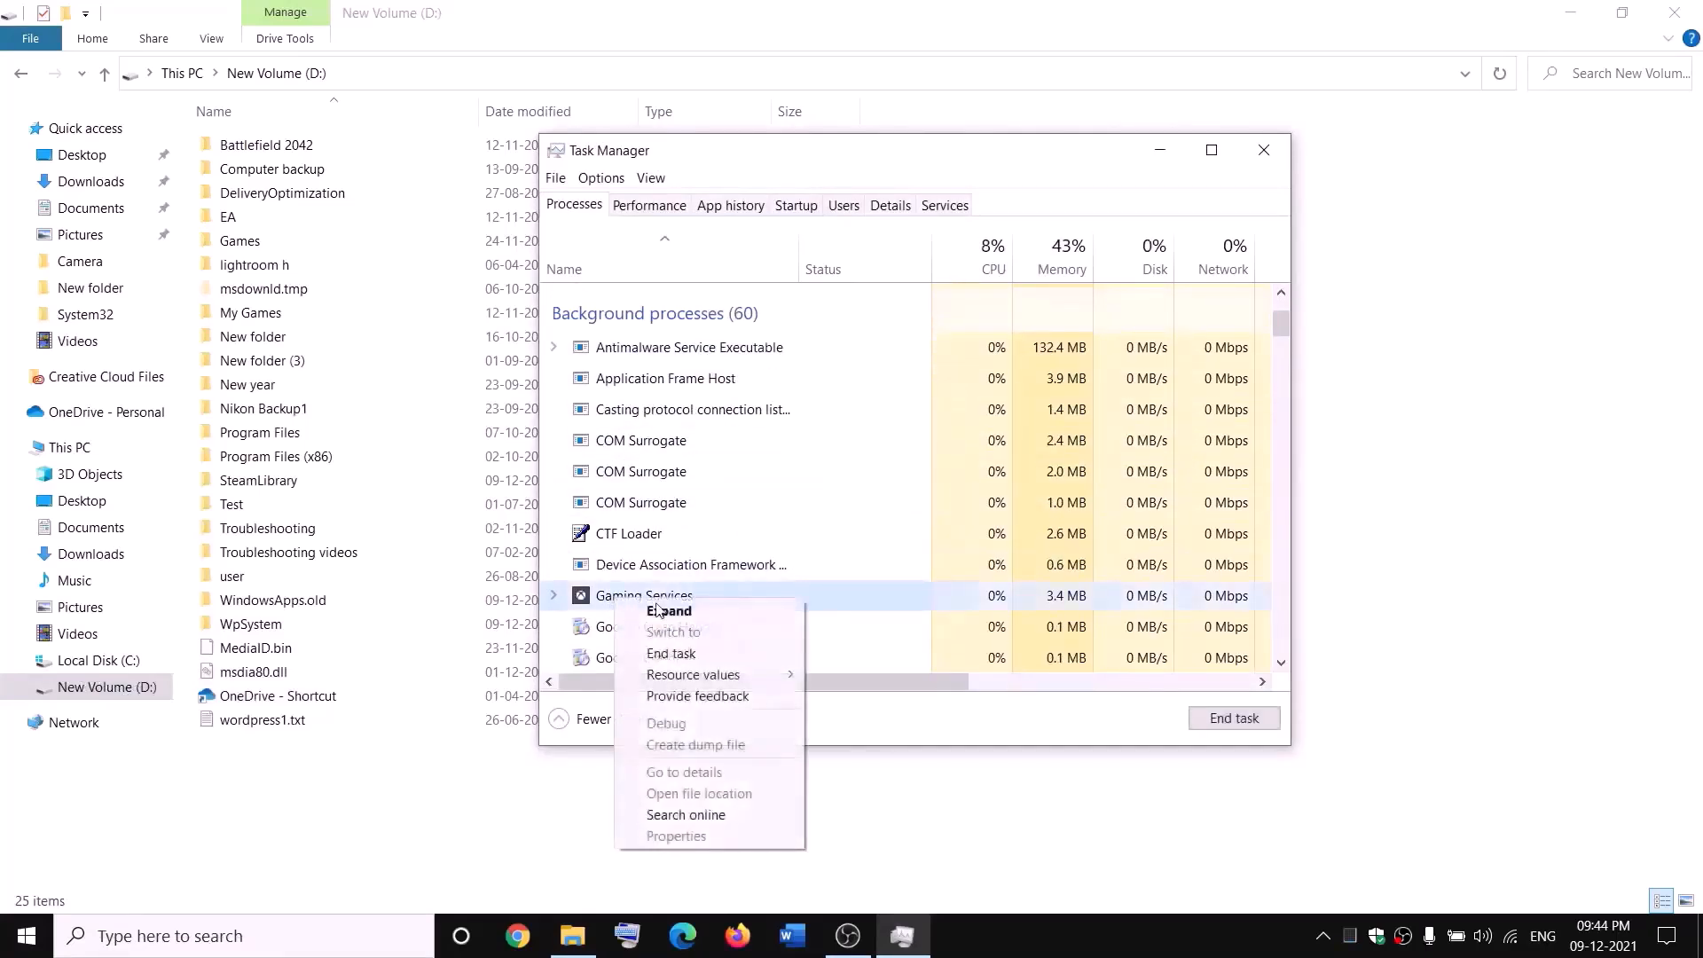
click(671, 653)
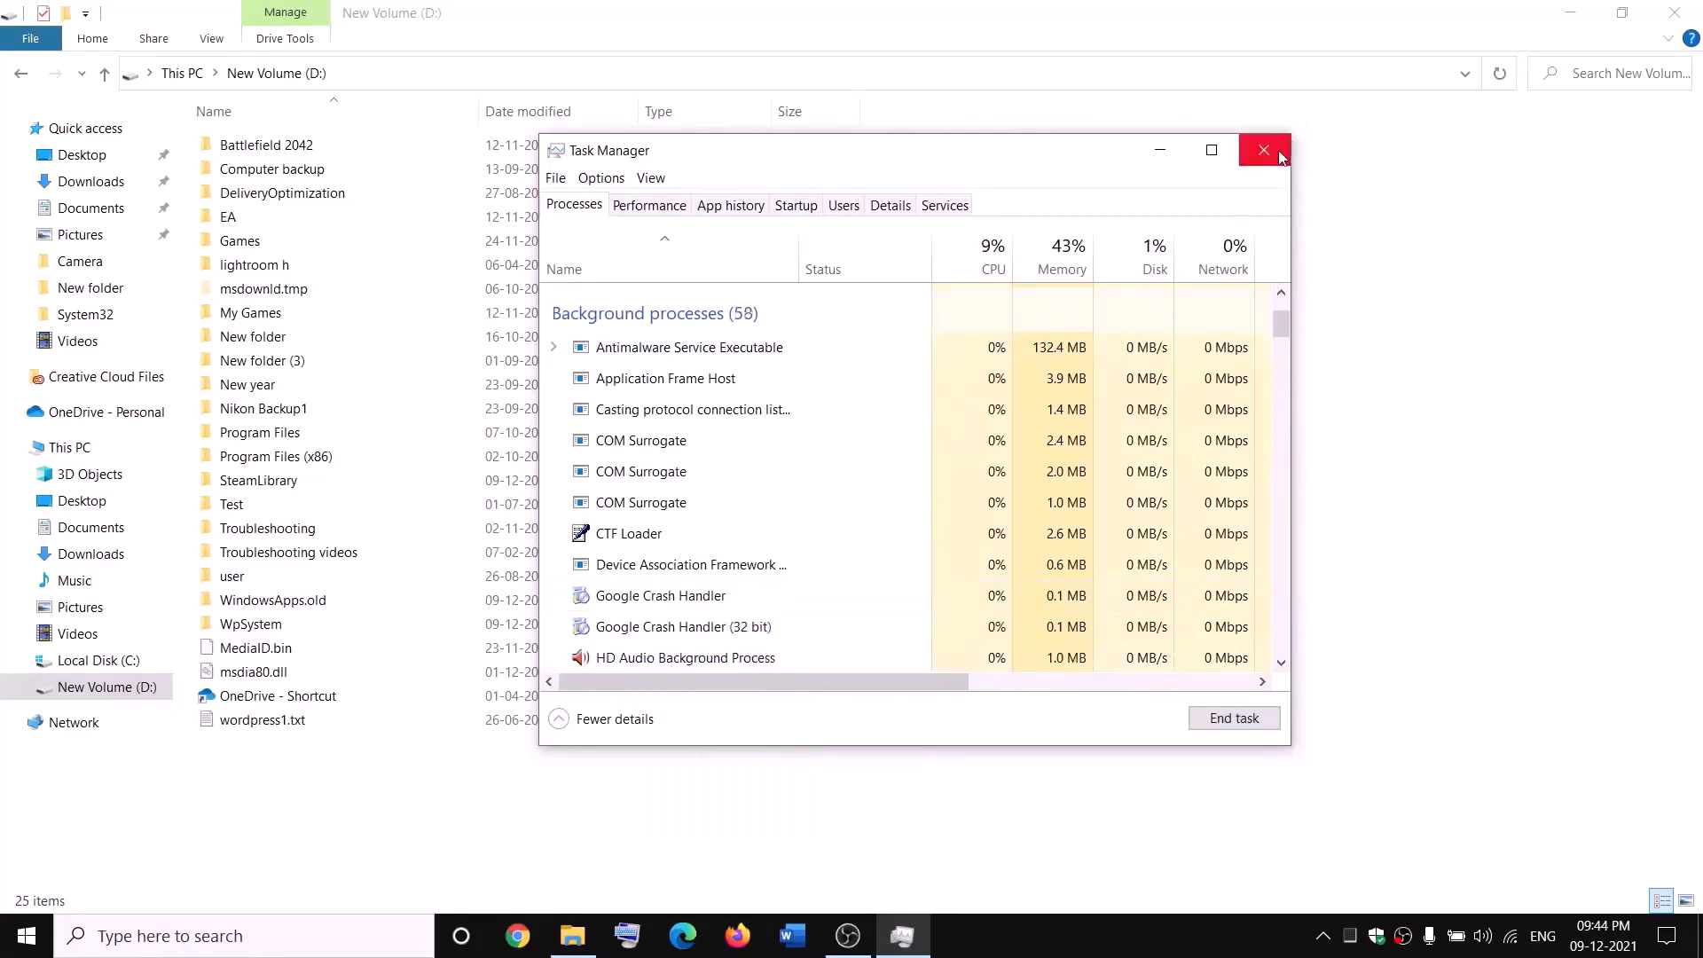
click(1264, 150)
Open the Windows Services console and jump to the Gaming Services entries.
click(374, 938)
text(servi)
key(Return)
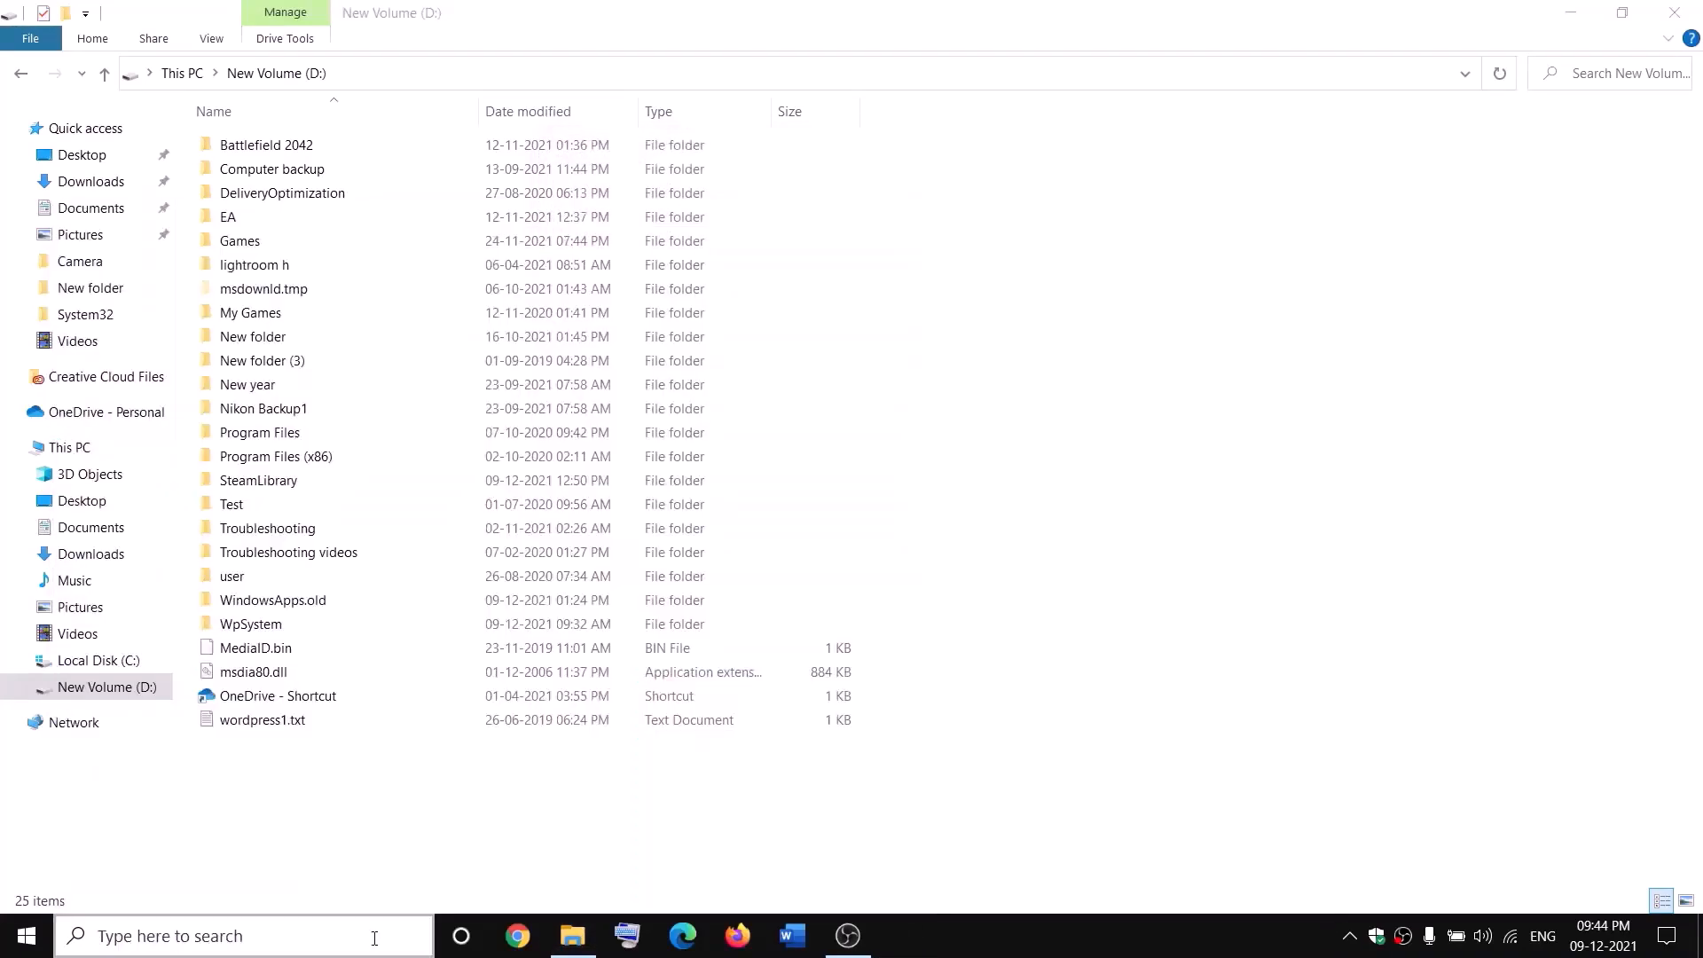
click(730, 475)
key(g)
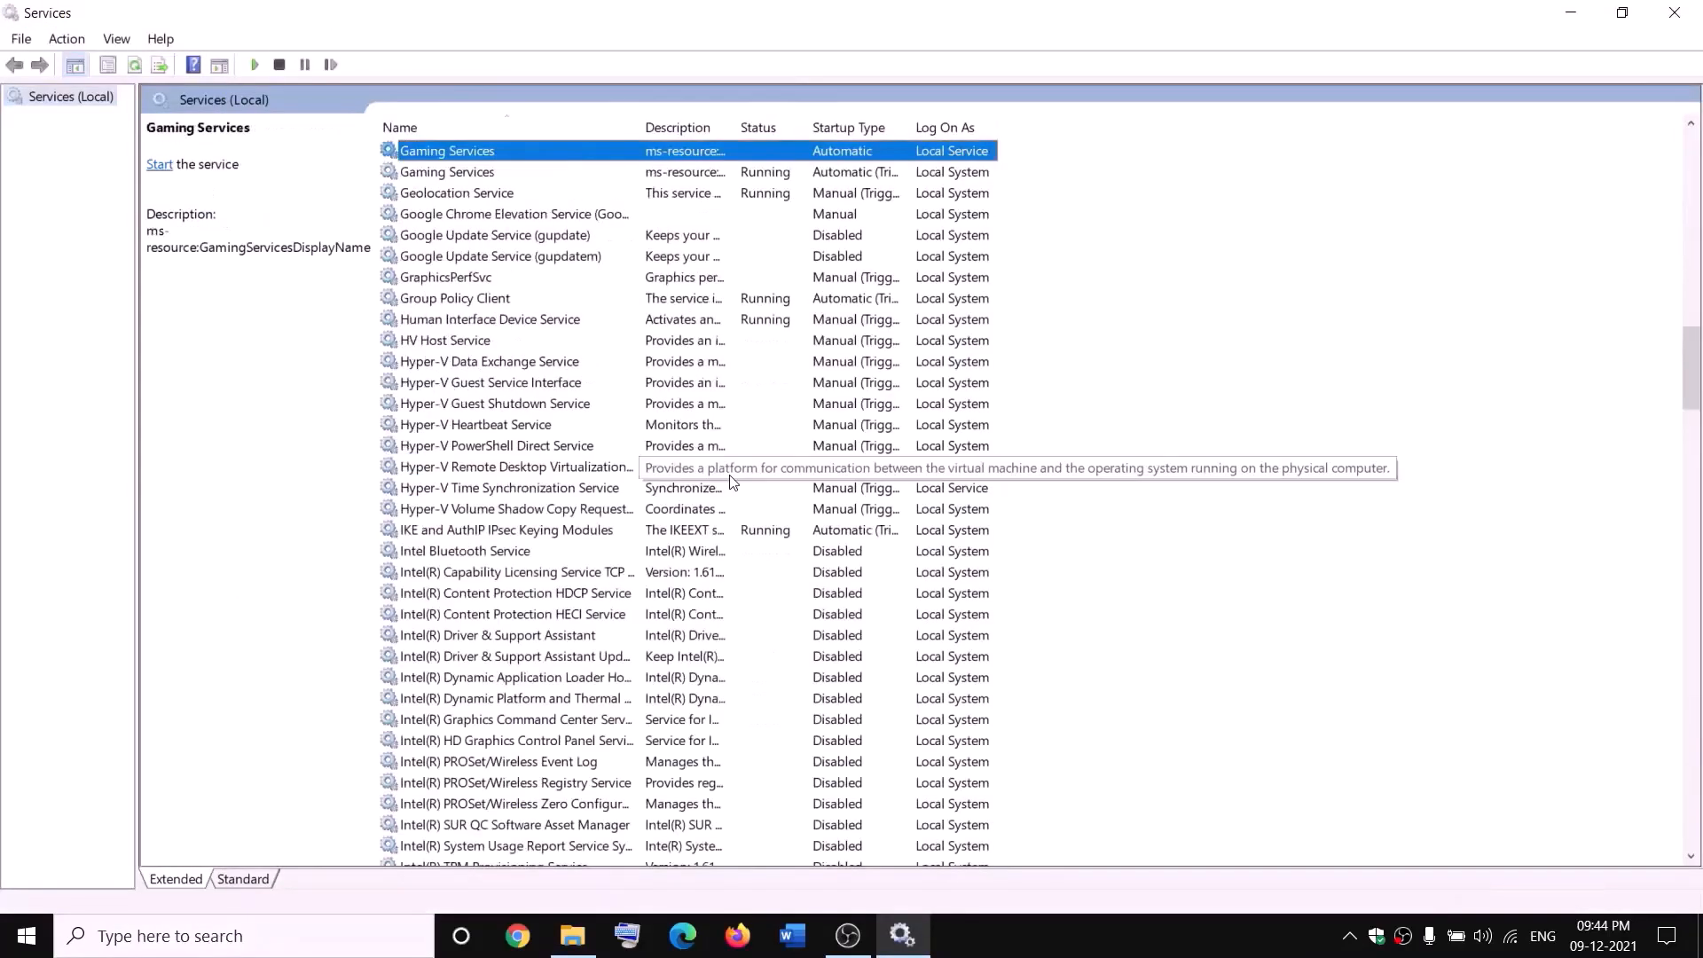
Start and stop the first Gaming Services entry, and stop the second one as well.
click(750, 239)
click(707, 153)
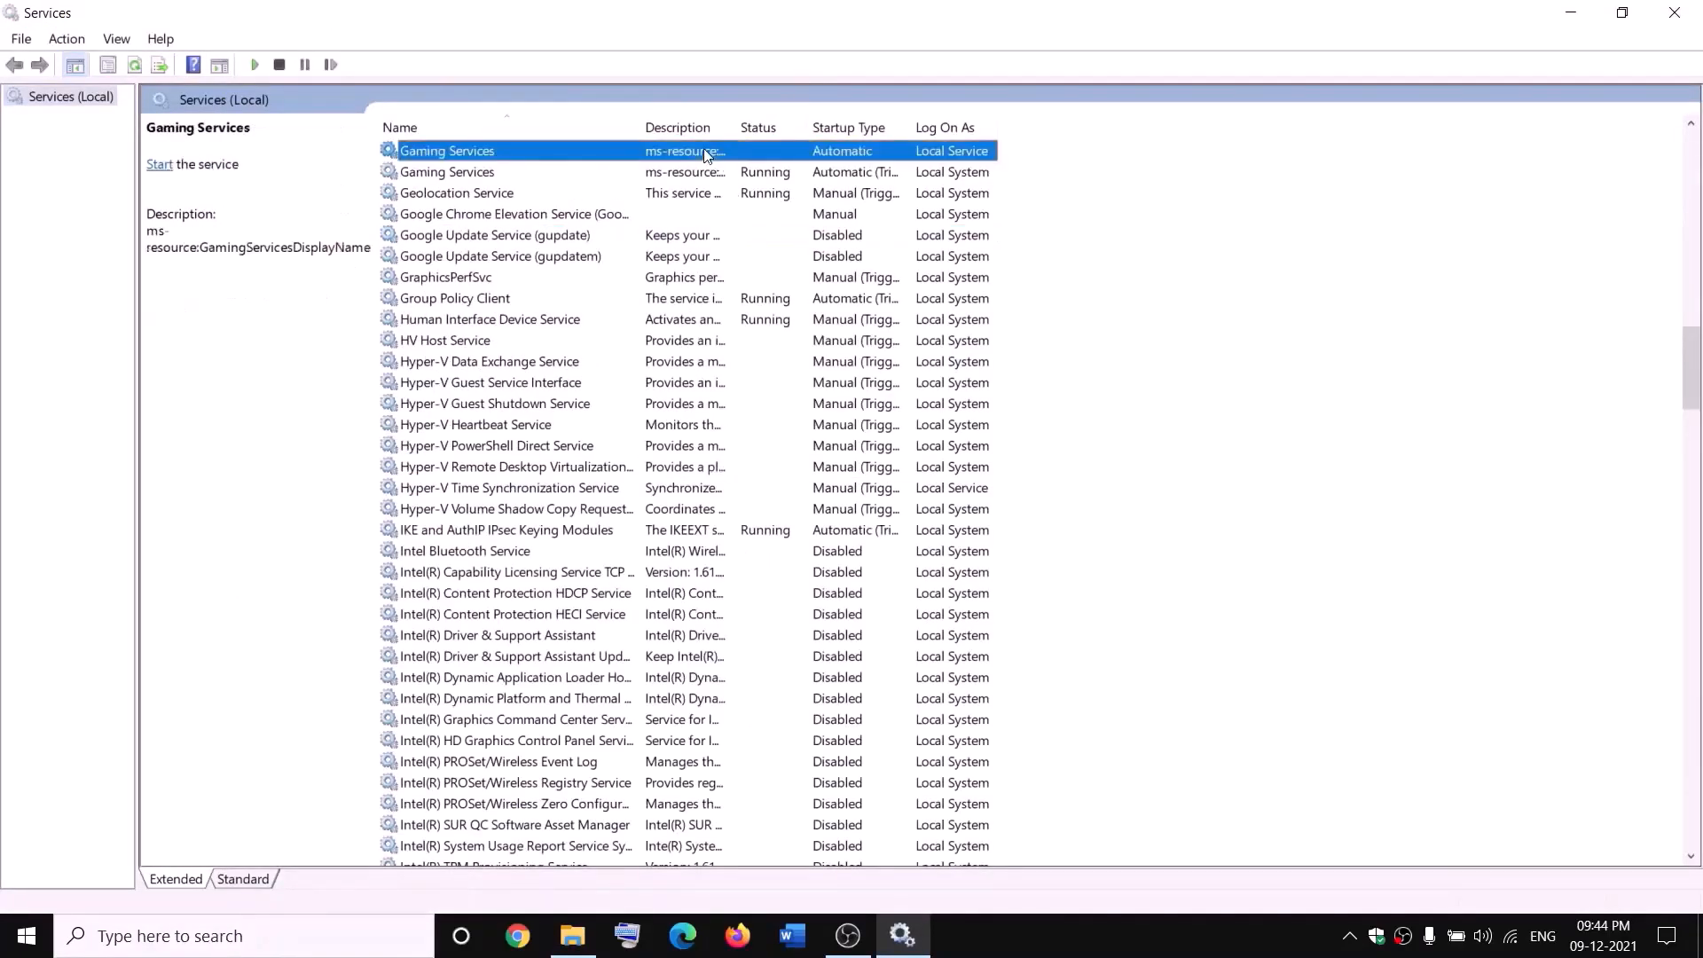
right_click(706, 153)
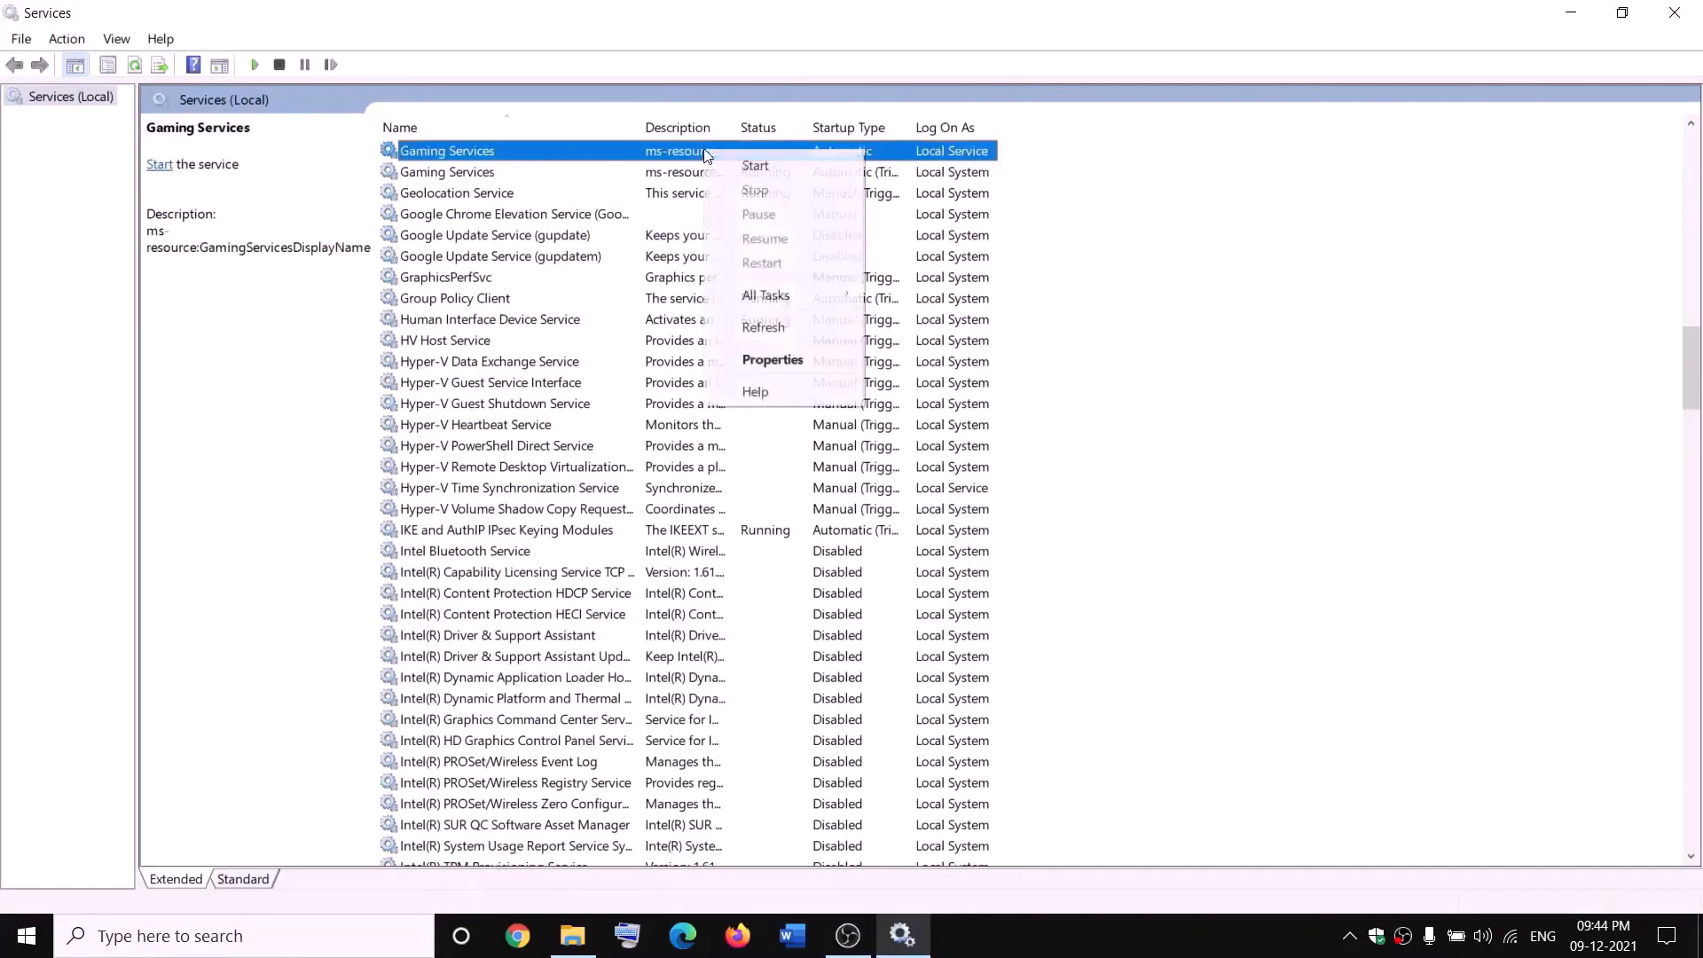
click(761, 166)
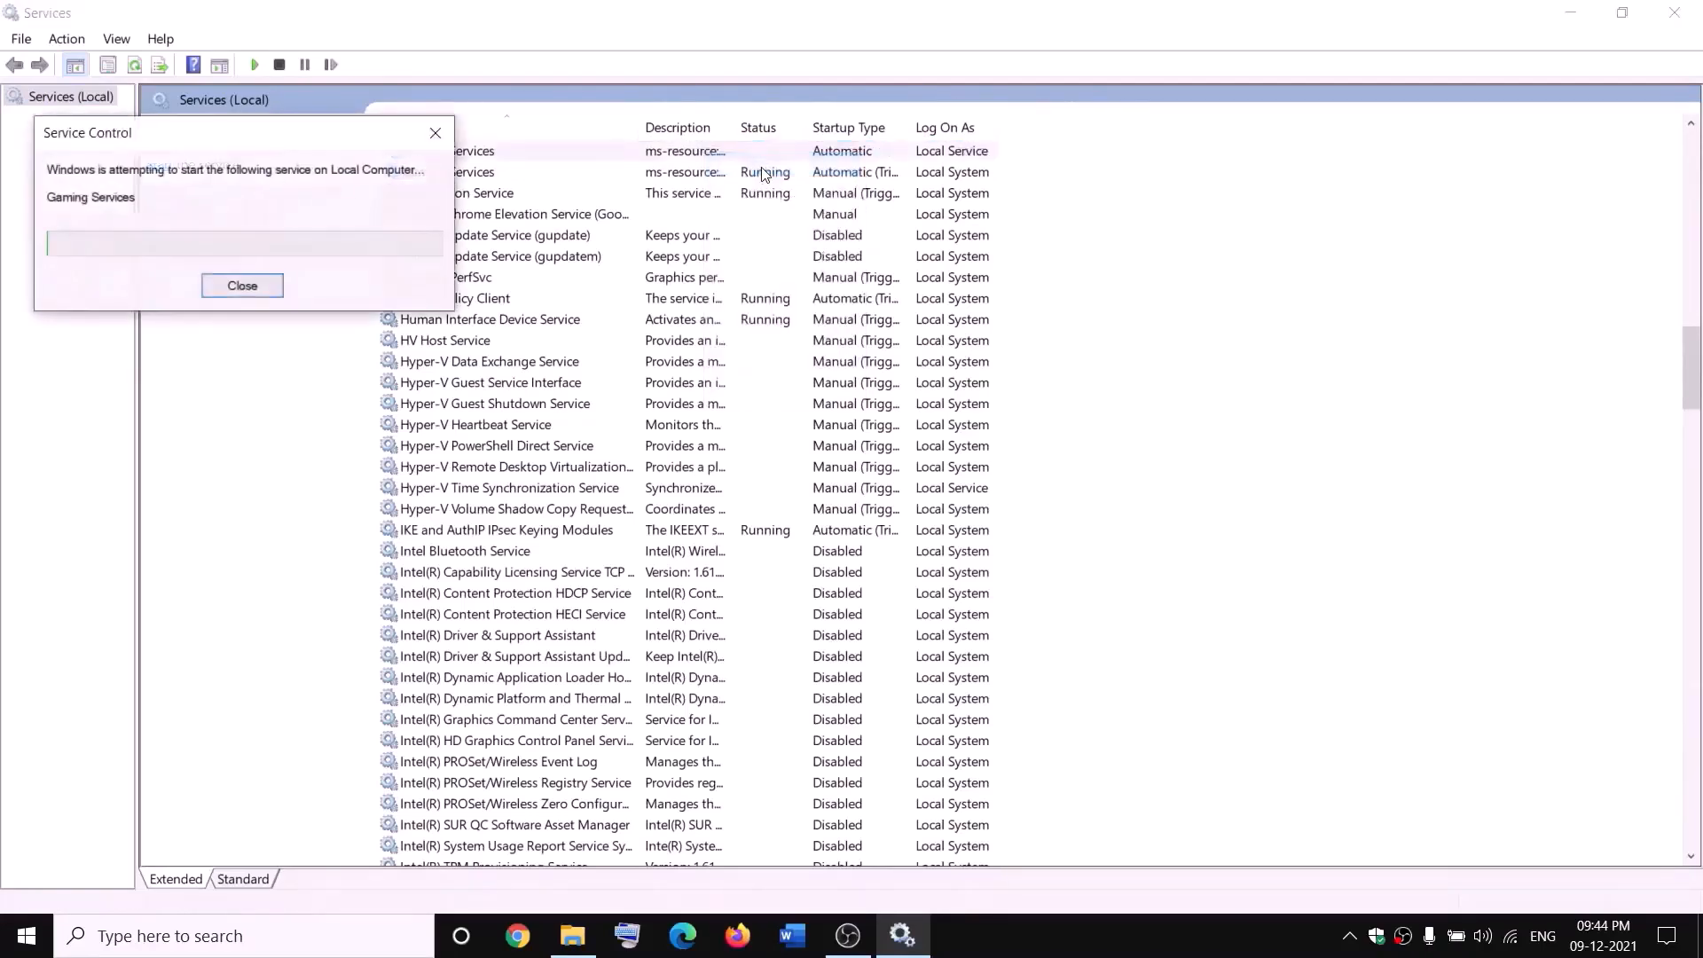
right_click(700, 158)
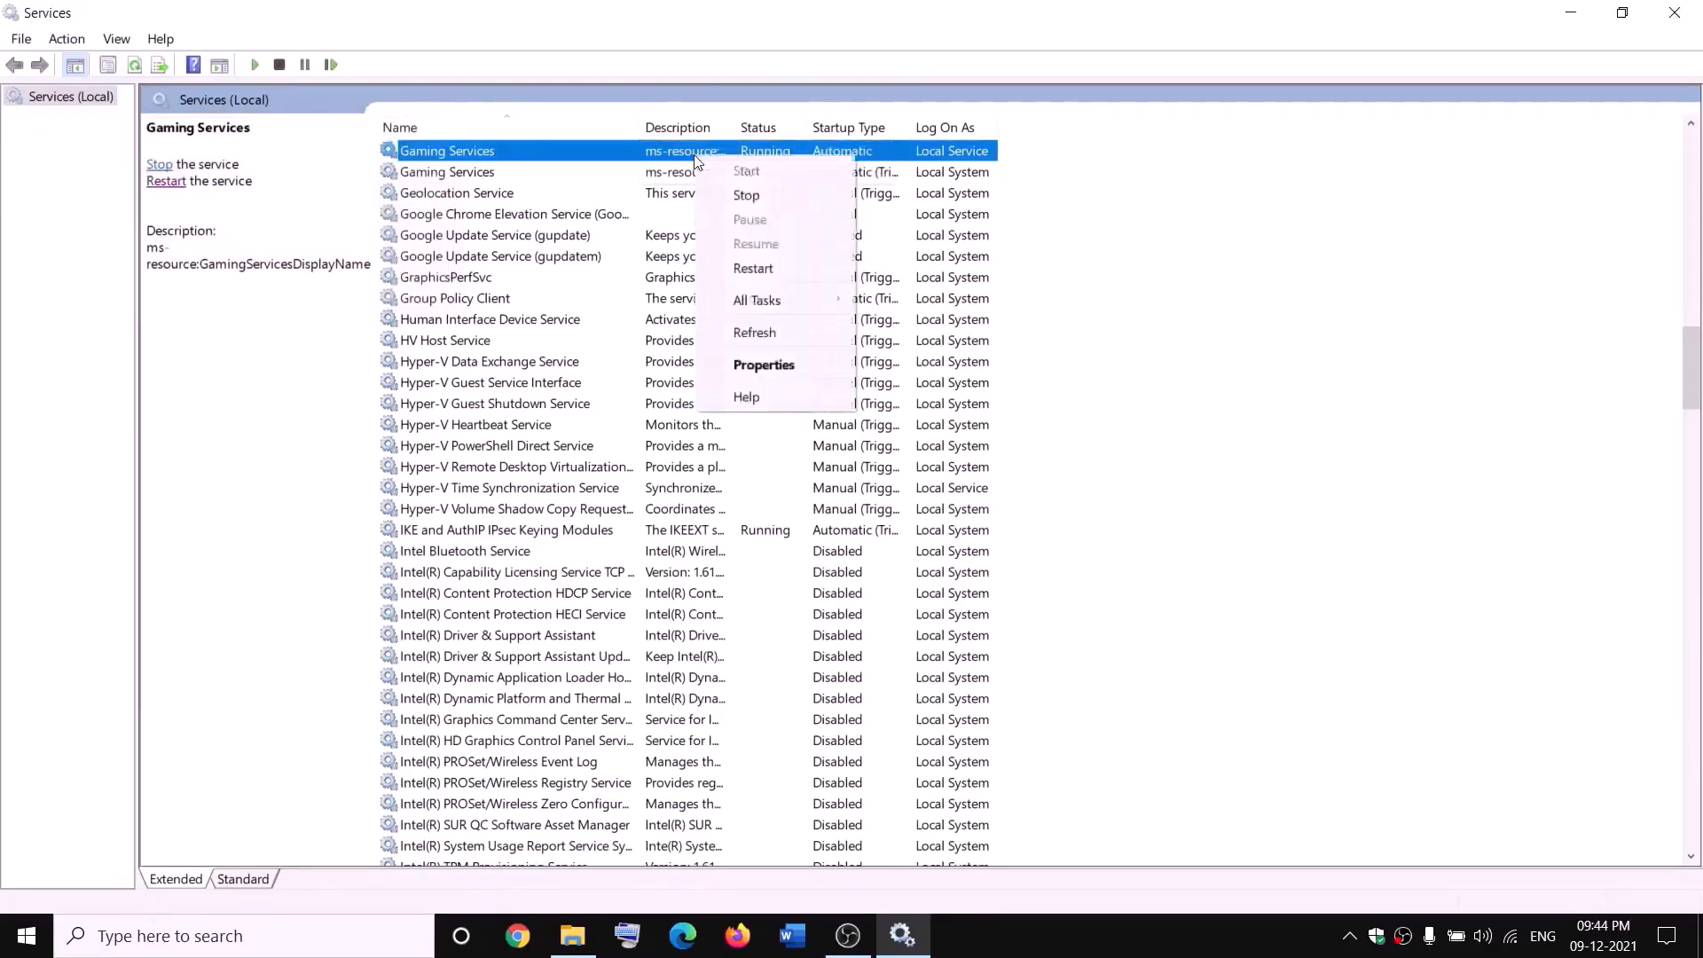
click(745, 191)
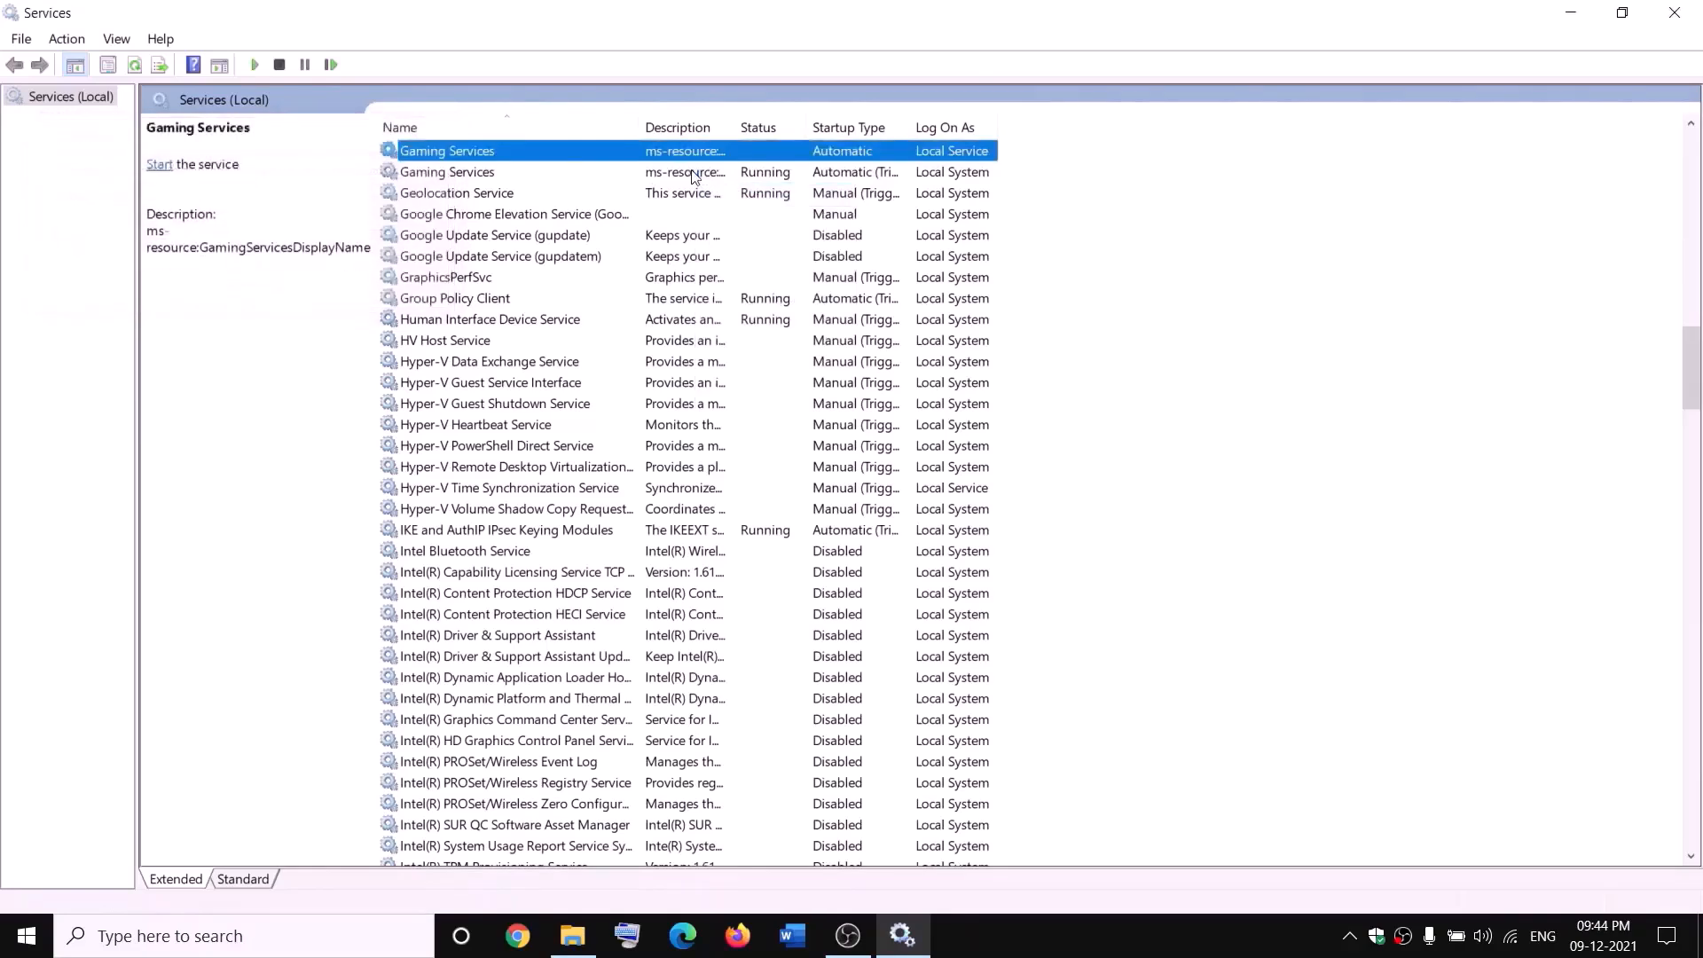
right_click(693, 174)
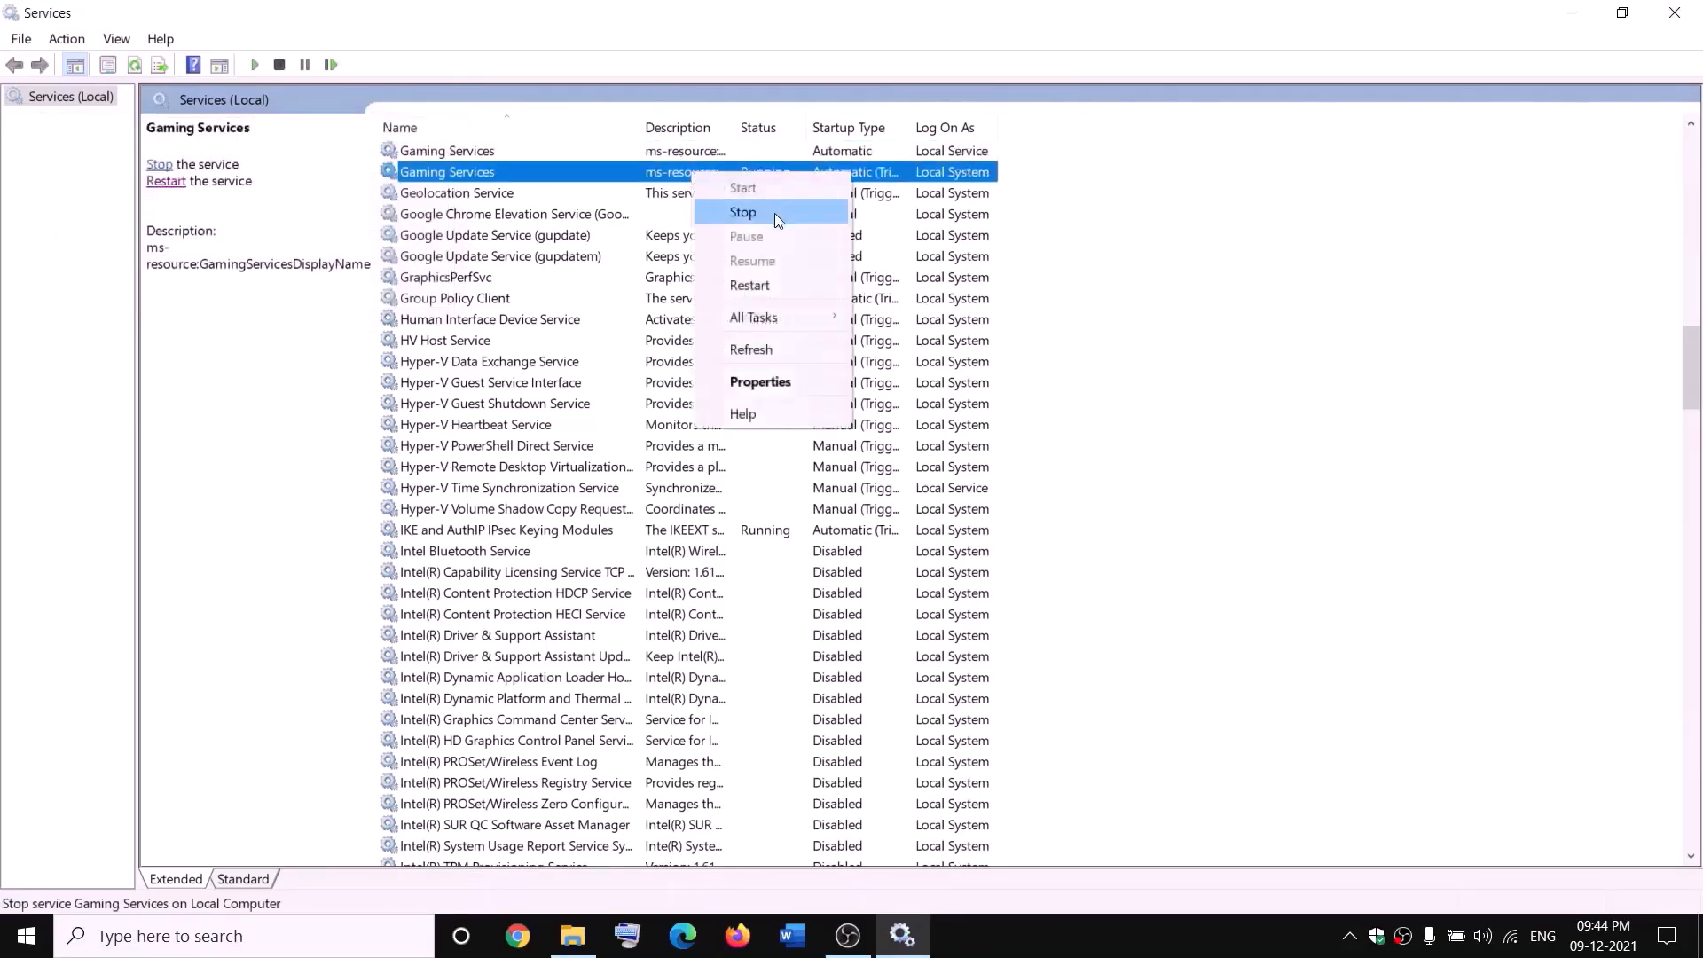
click(773, 212)
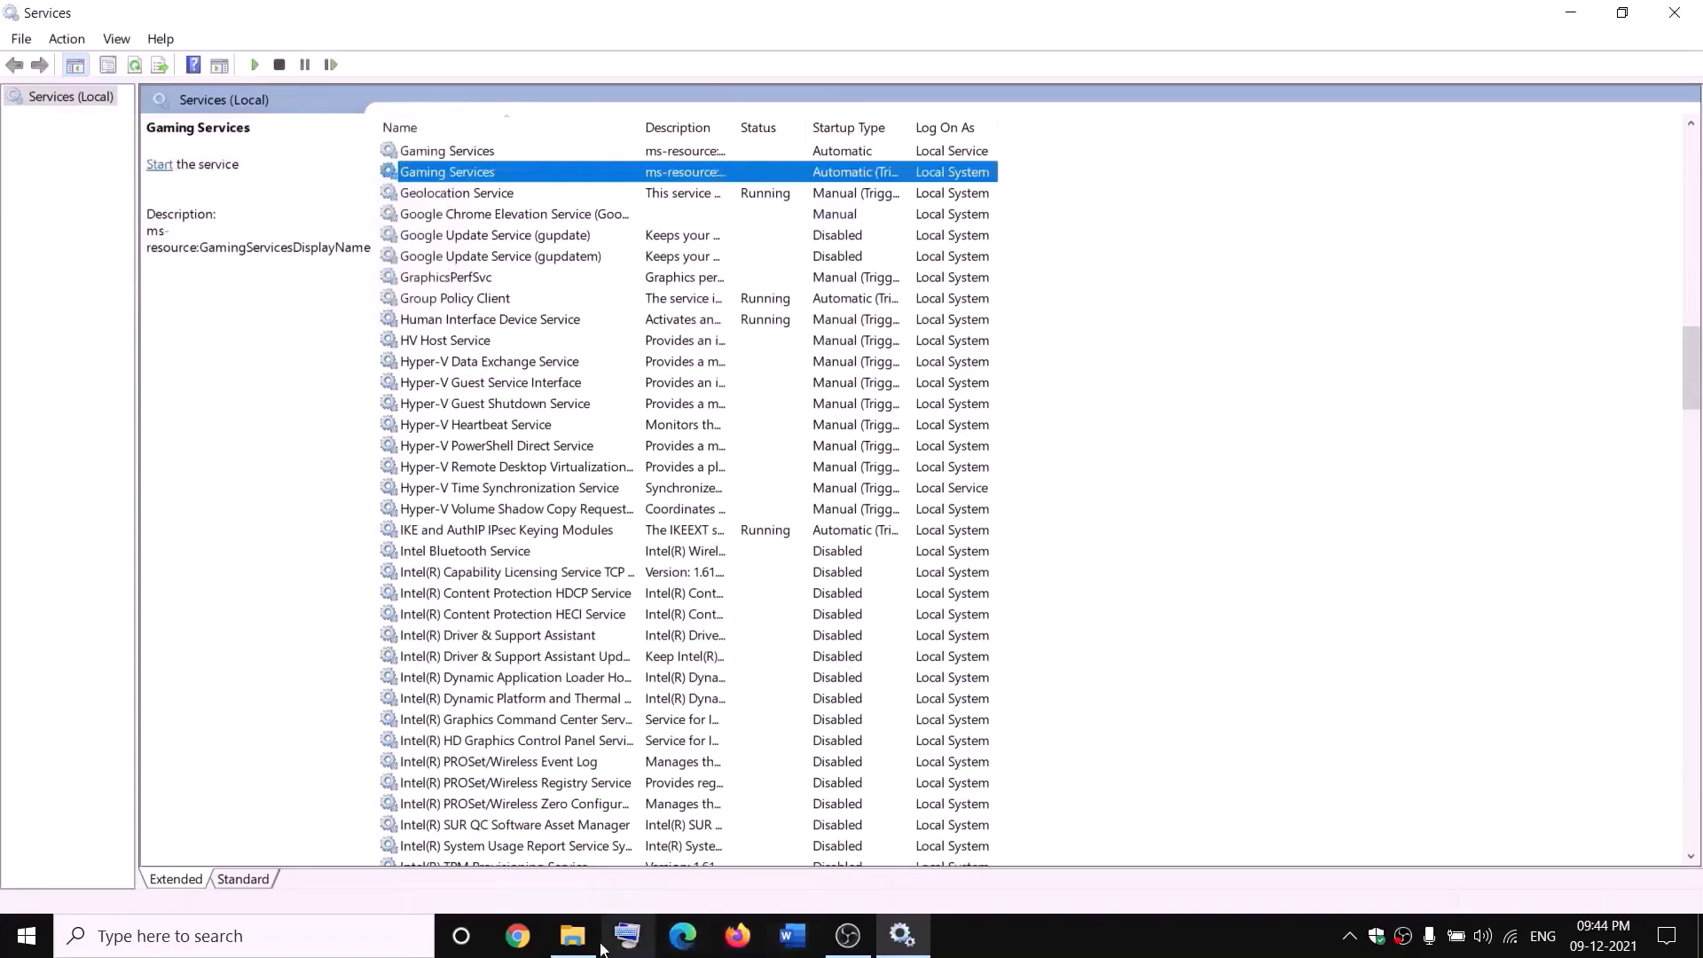
Check the folders on the D: drive, return to Services and start both Gaming Services entries again.
click(573, 936)
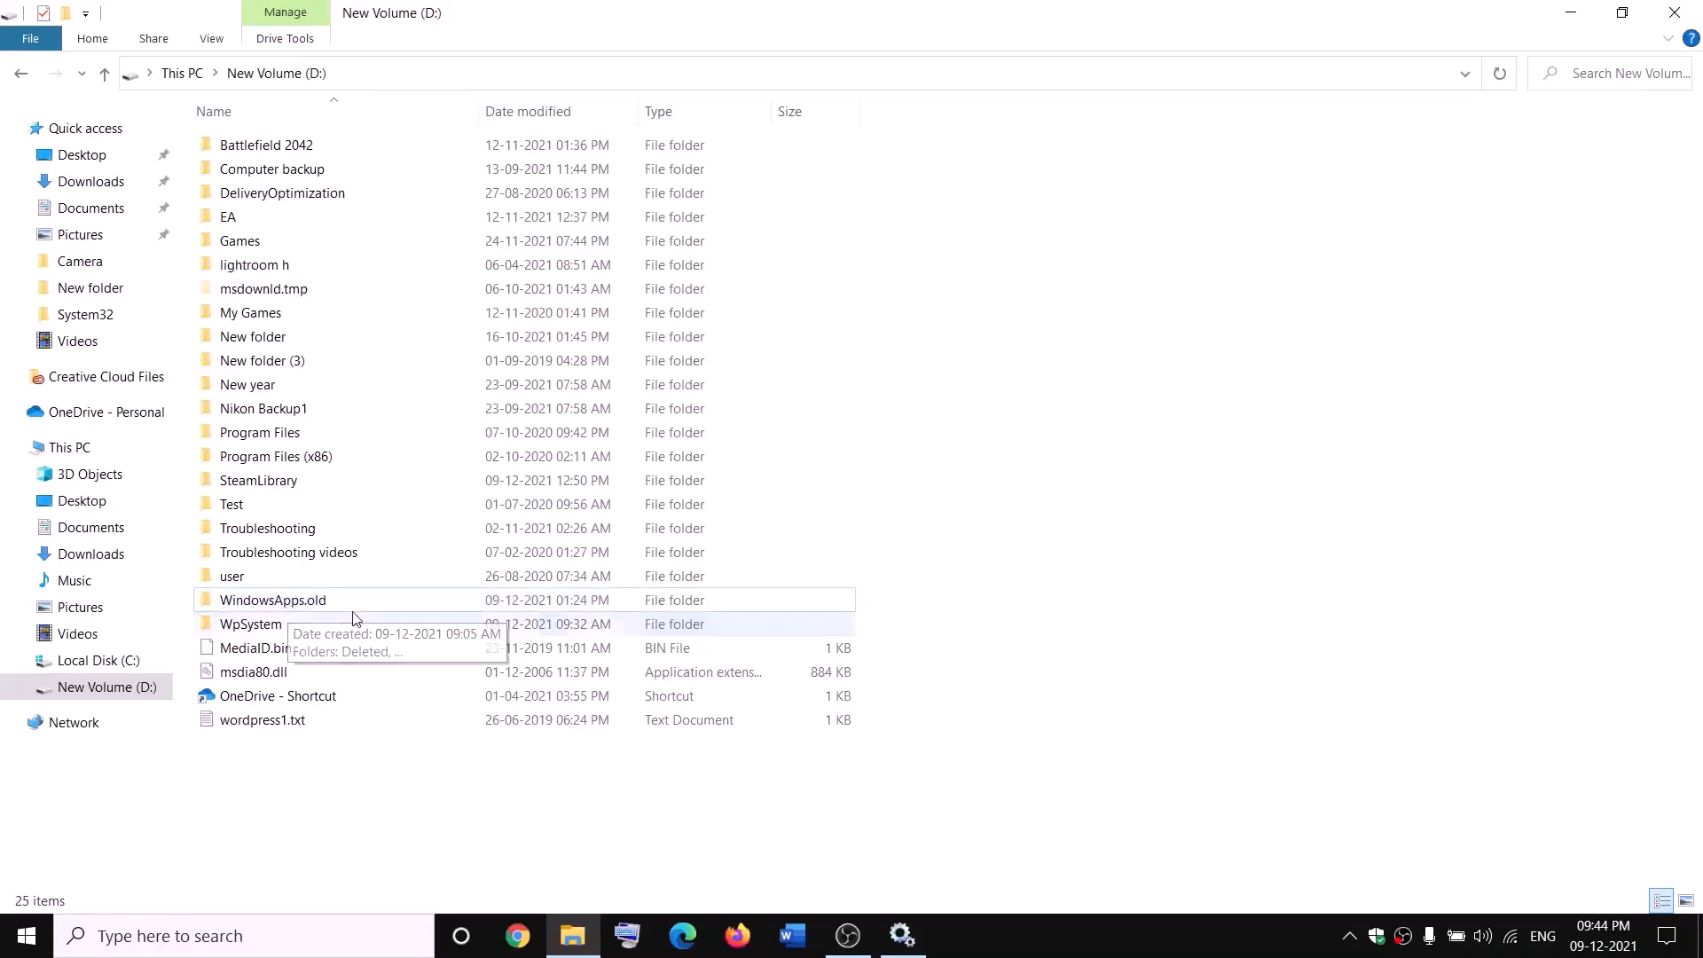
key(alt+Tab)
click(621, 171)
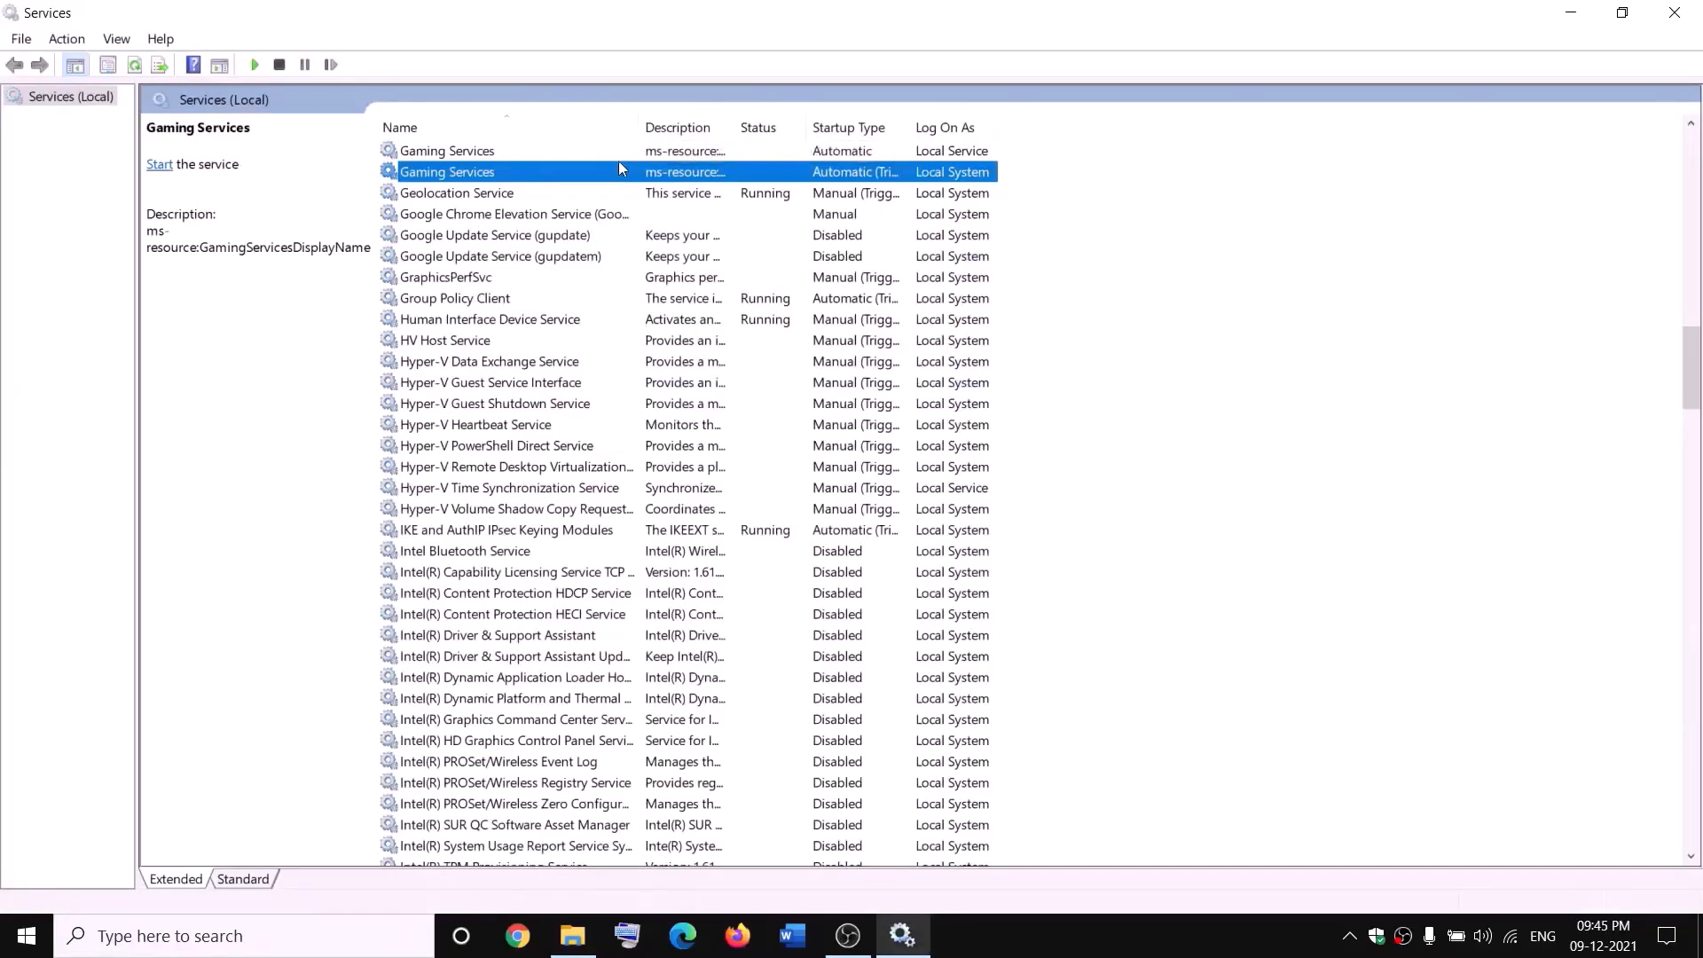
right_click(631, 153)
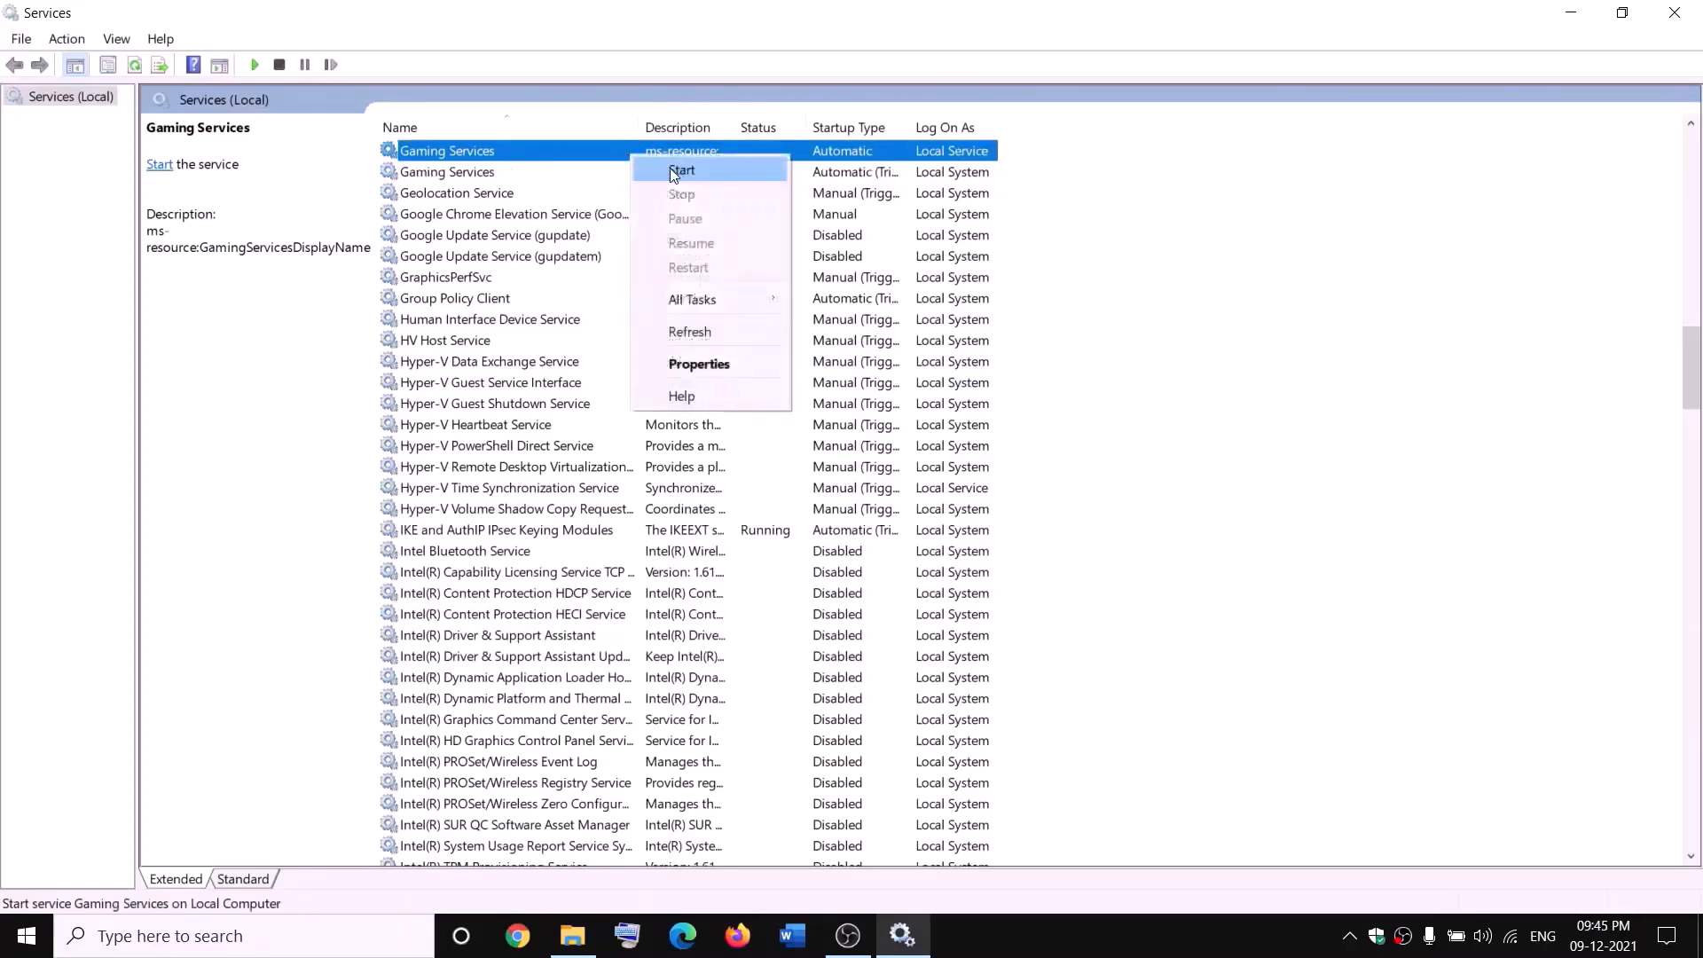
click(676, 172)
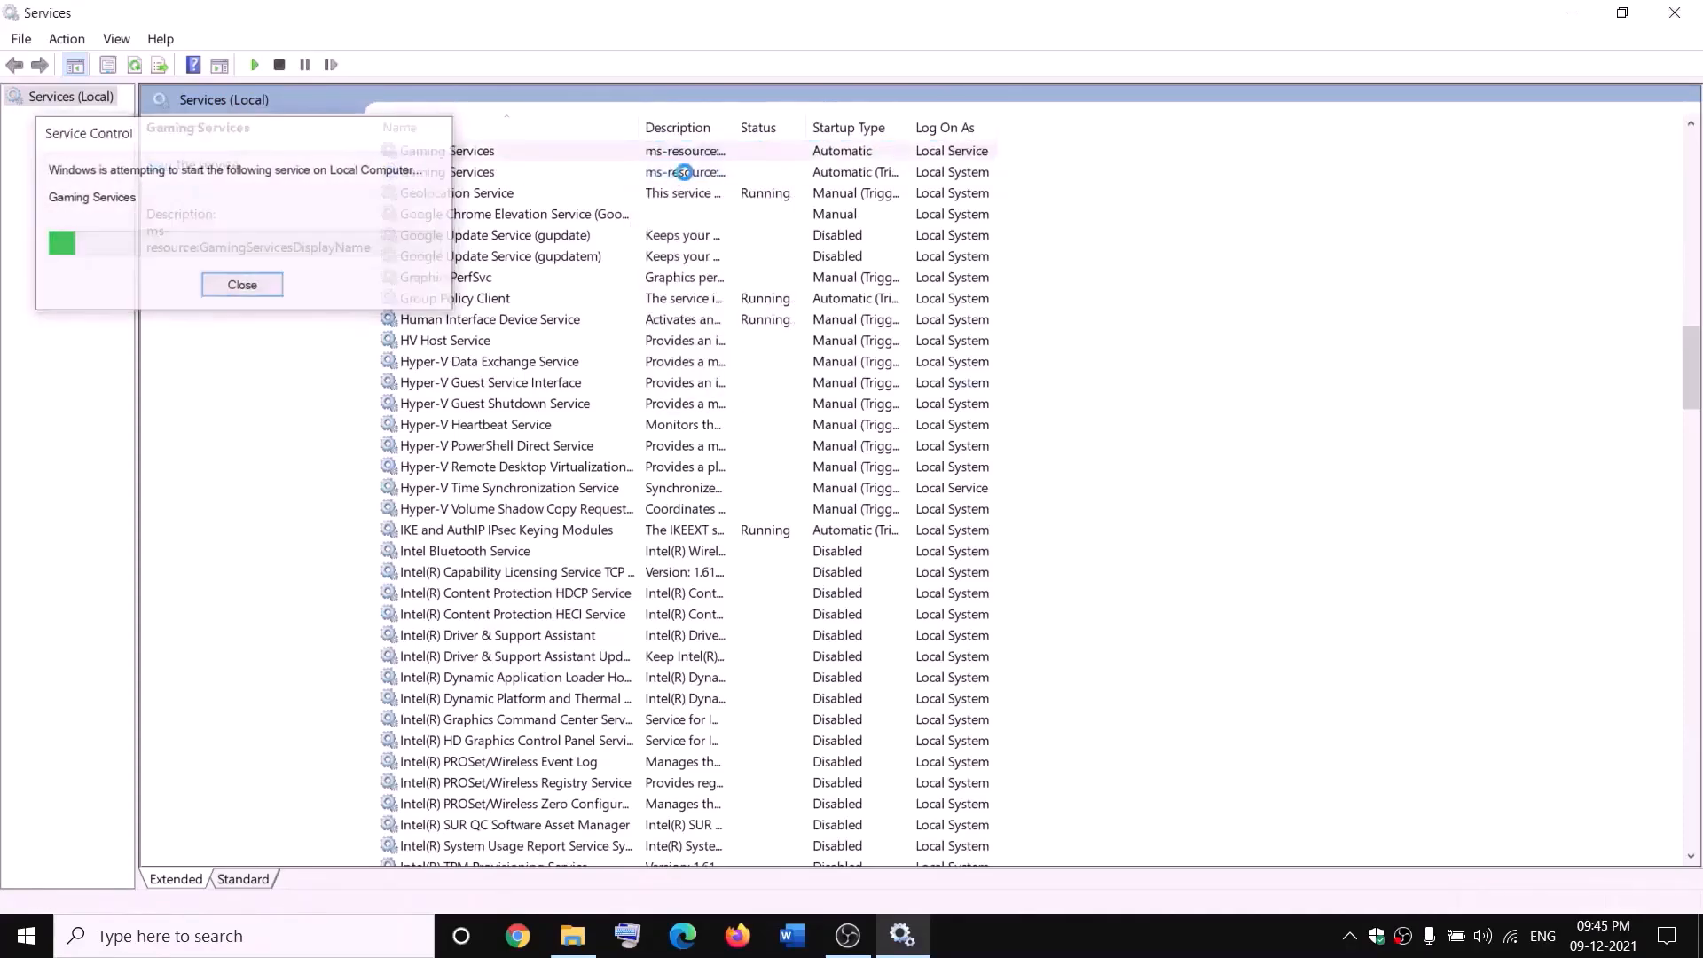
click(687, 173)
right_click(689, 176)
click(726, 189)
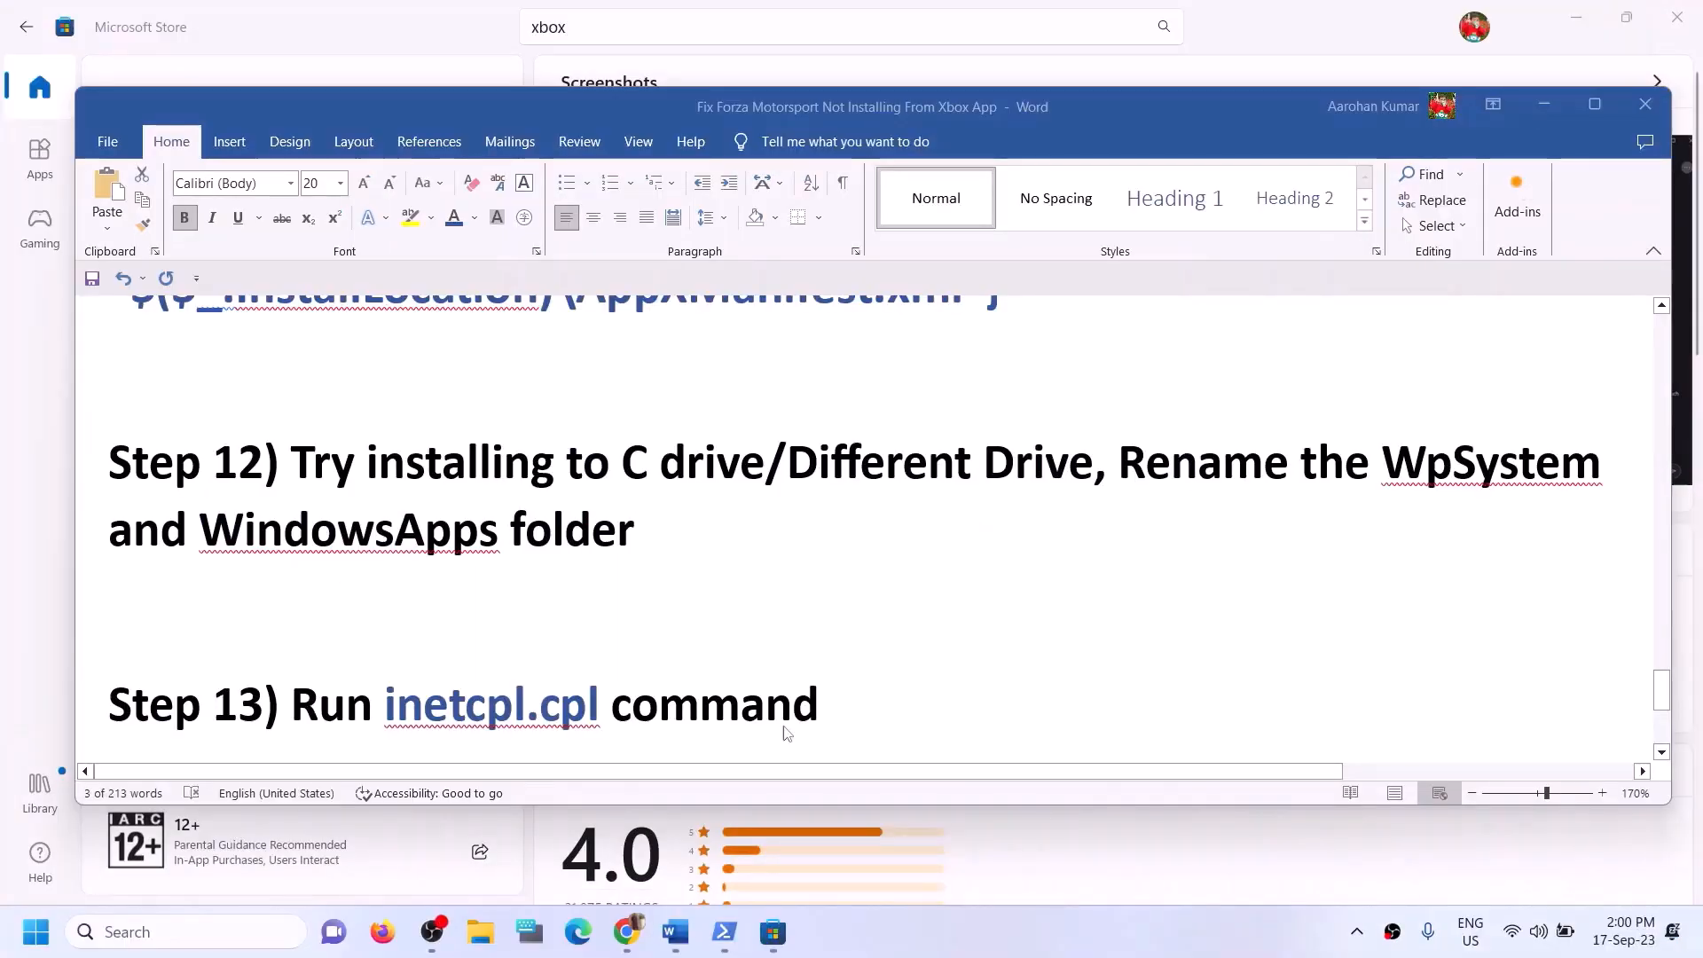
Copy the inetcpl.cpl command from Step 13 of the Word document and run it from Windows search.
scroll(671, 696, down, 1)
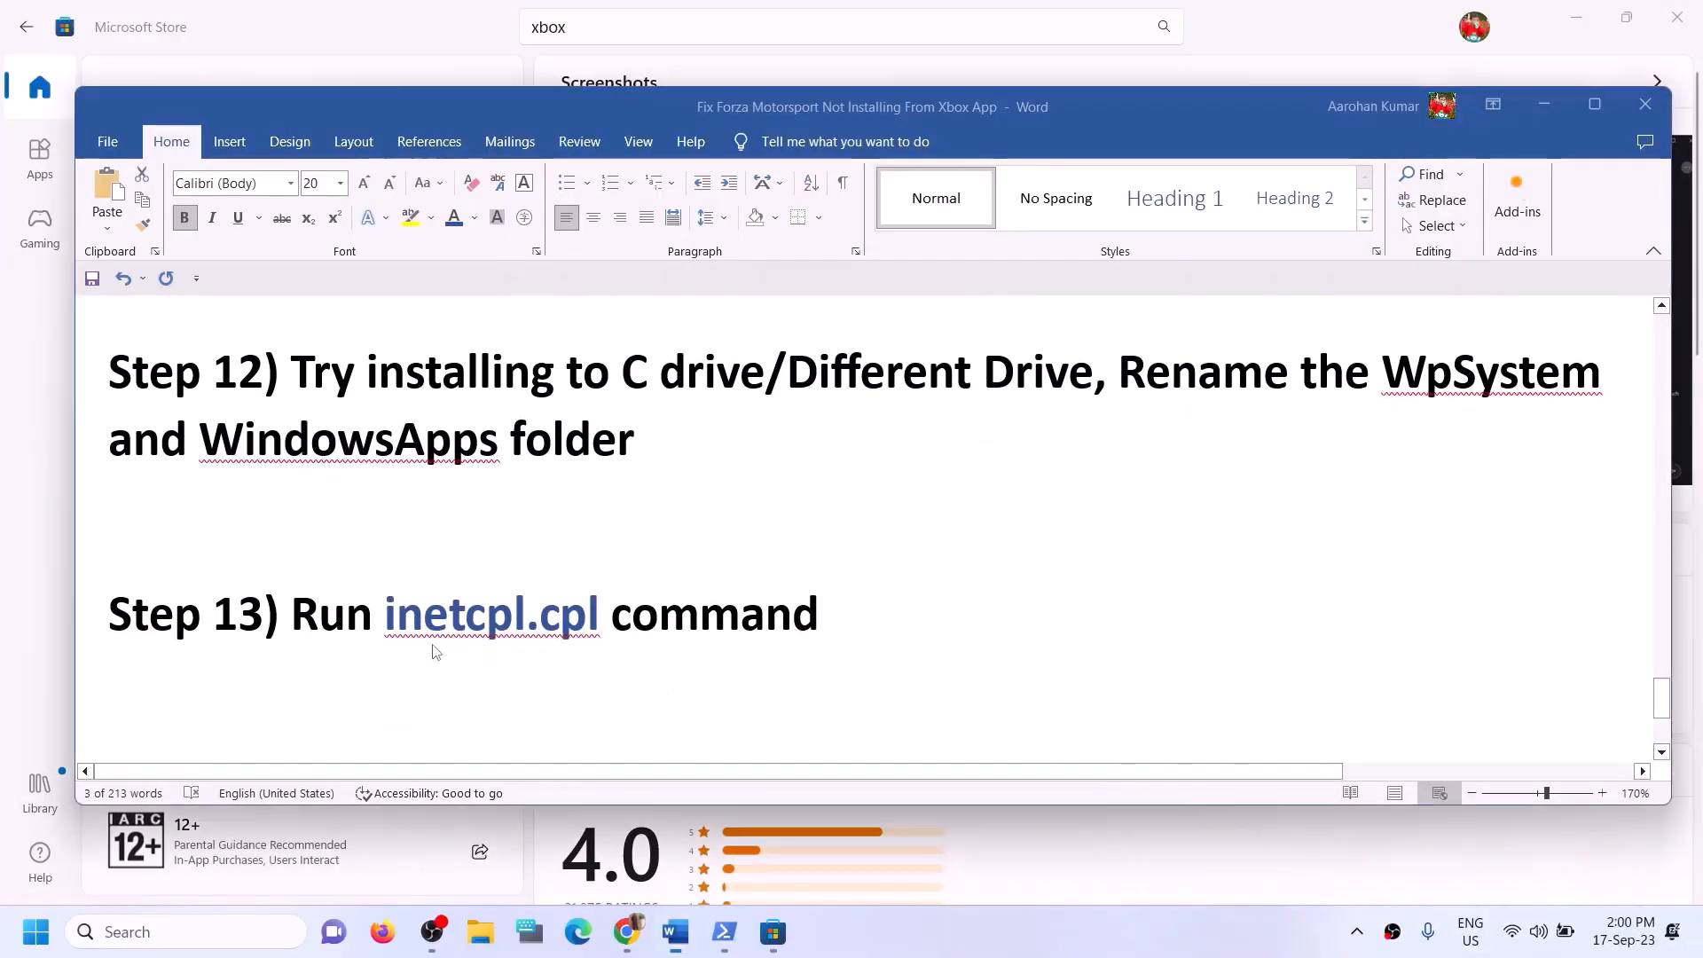
drag(386, 614, 568, 621)
key(ctrl+c)
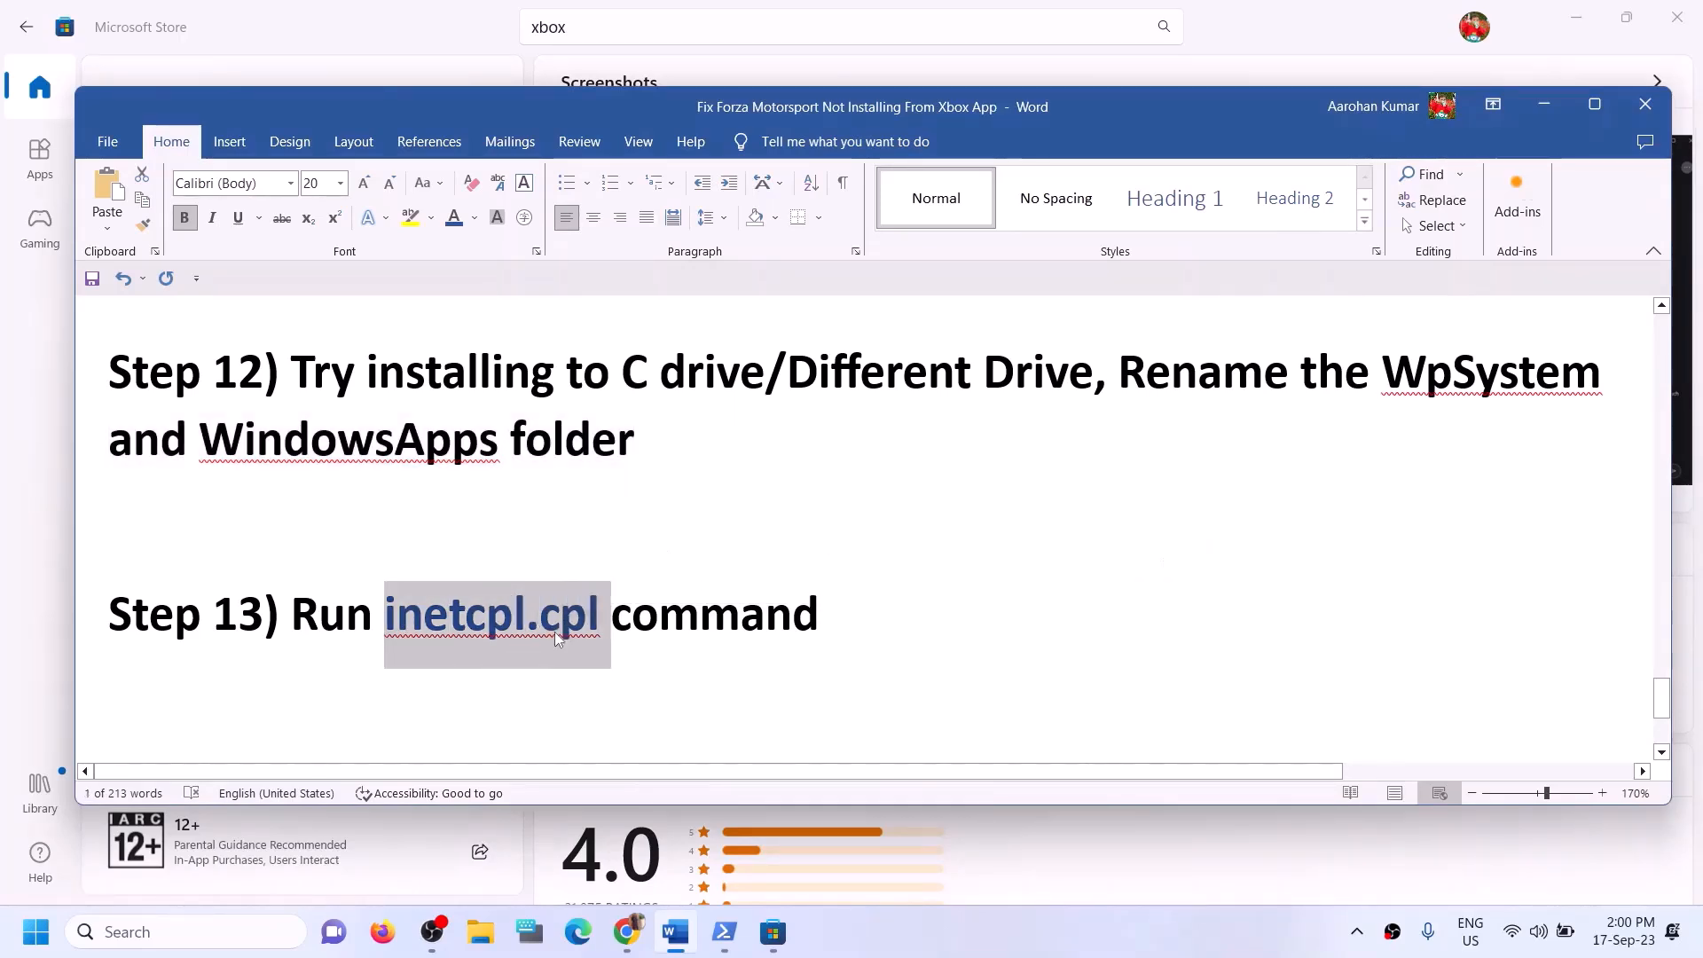
click(128, 934)
key(ctrl+v)
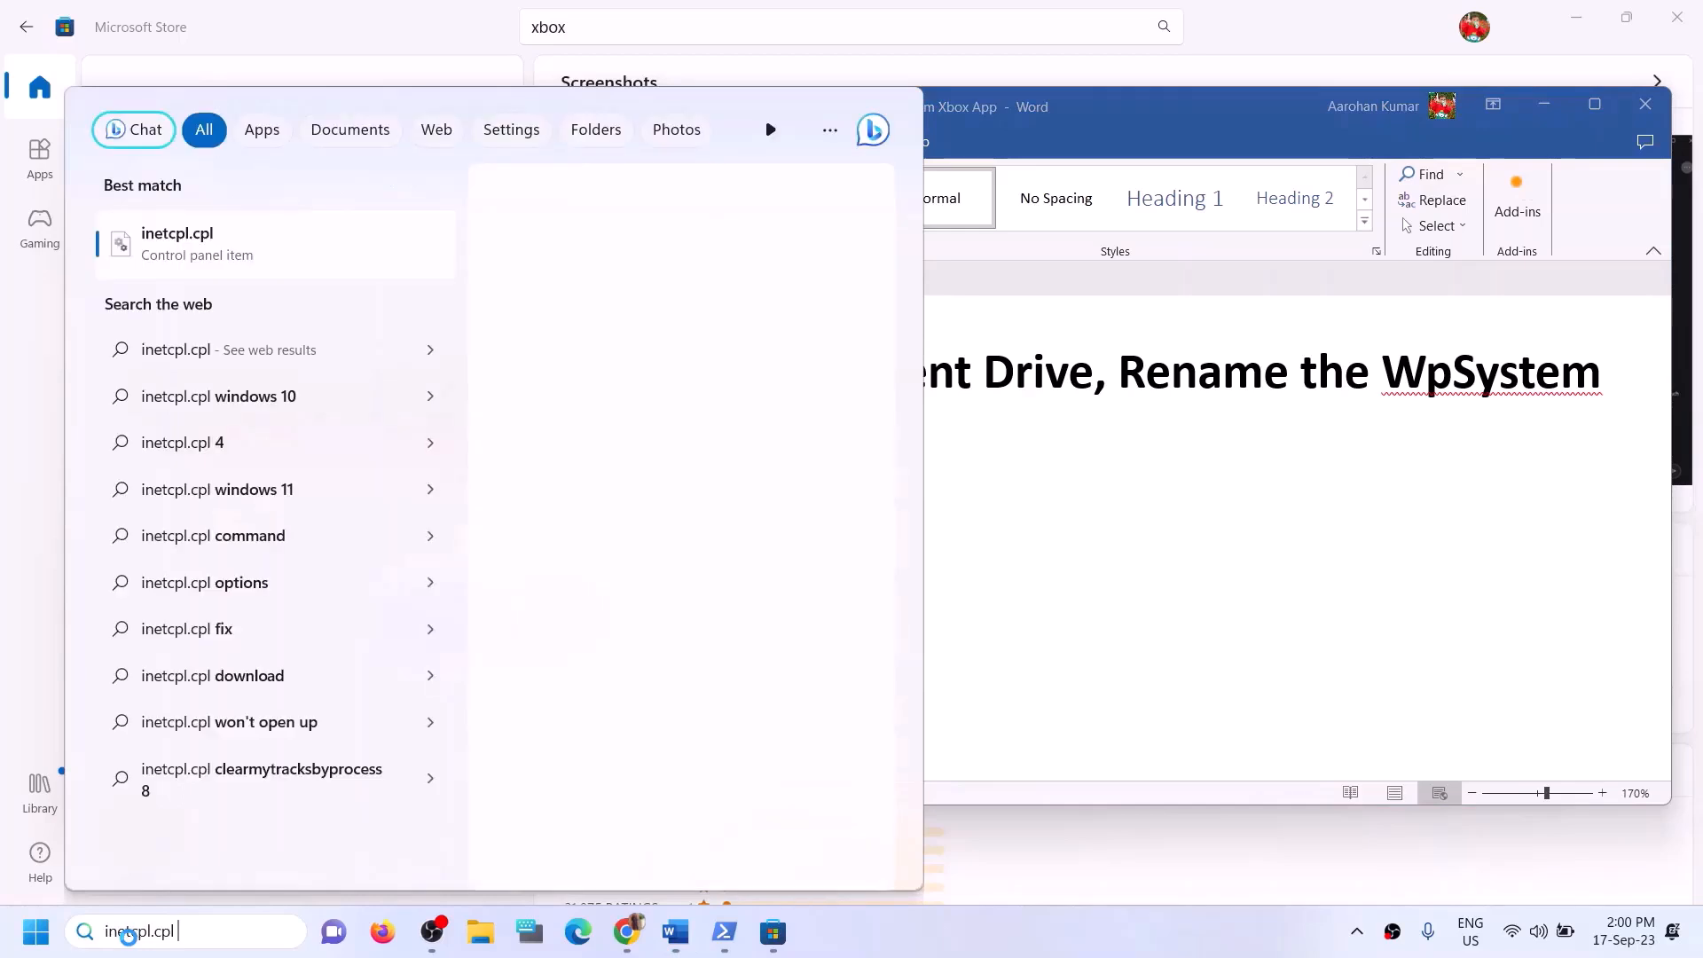
click(189, 260)
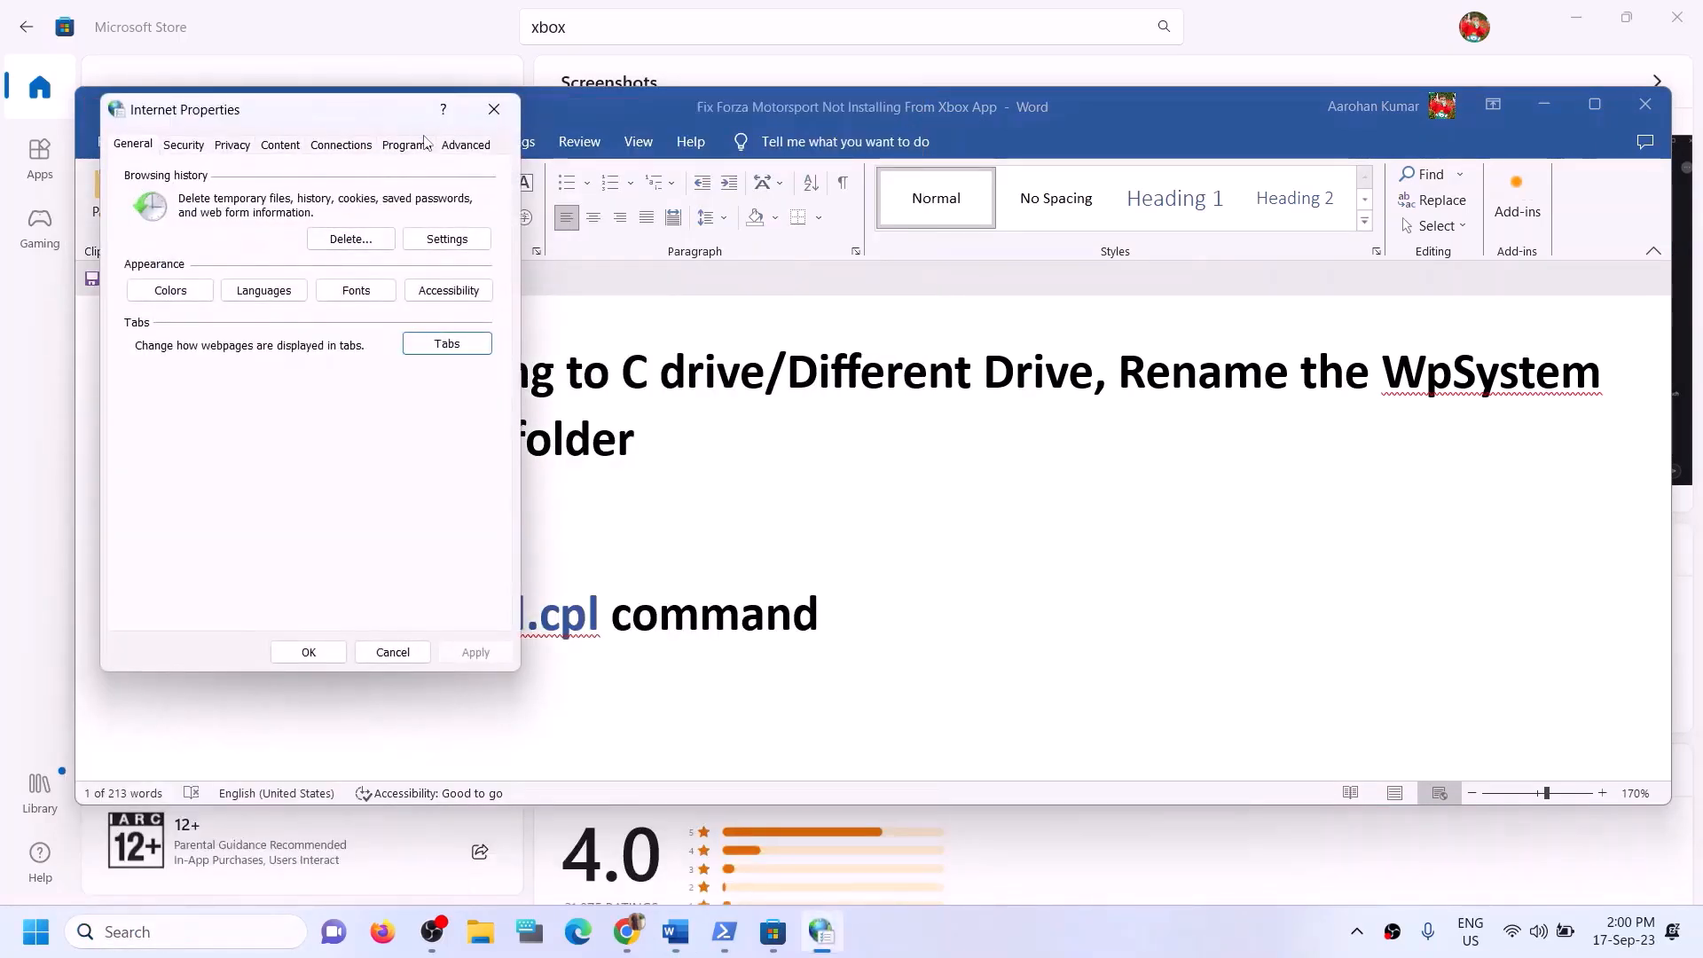
Review the SSL and TLS options in the advanced Internet Properties settings, and accept the dialog.
click(466, 147)
drag(352, 118, 630, 136)
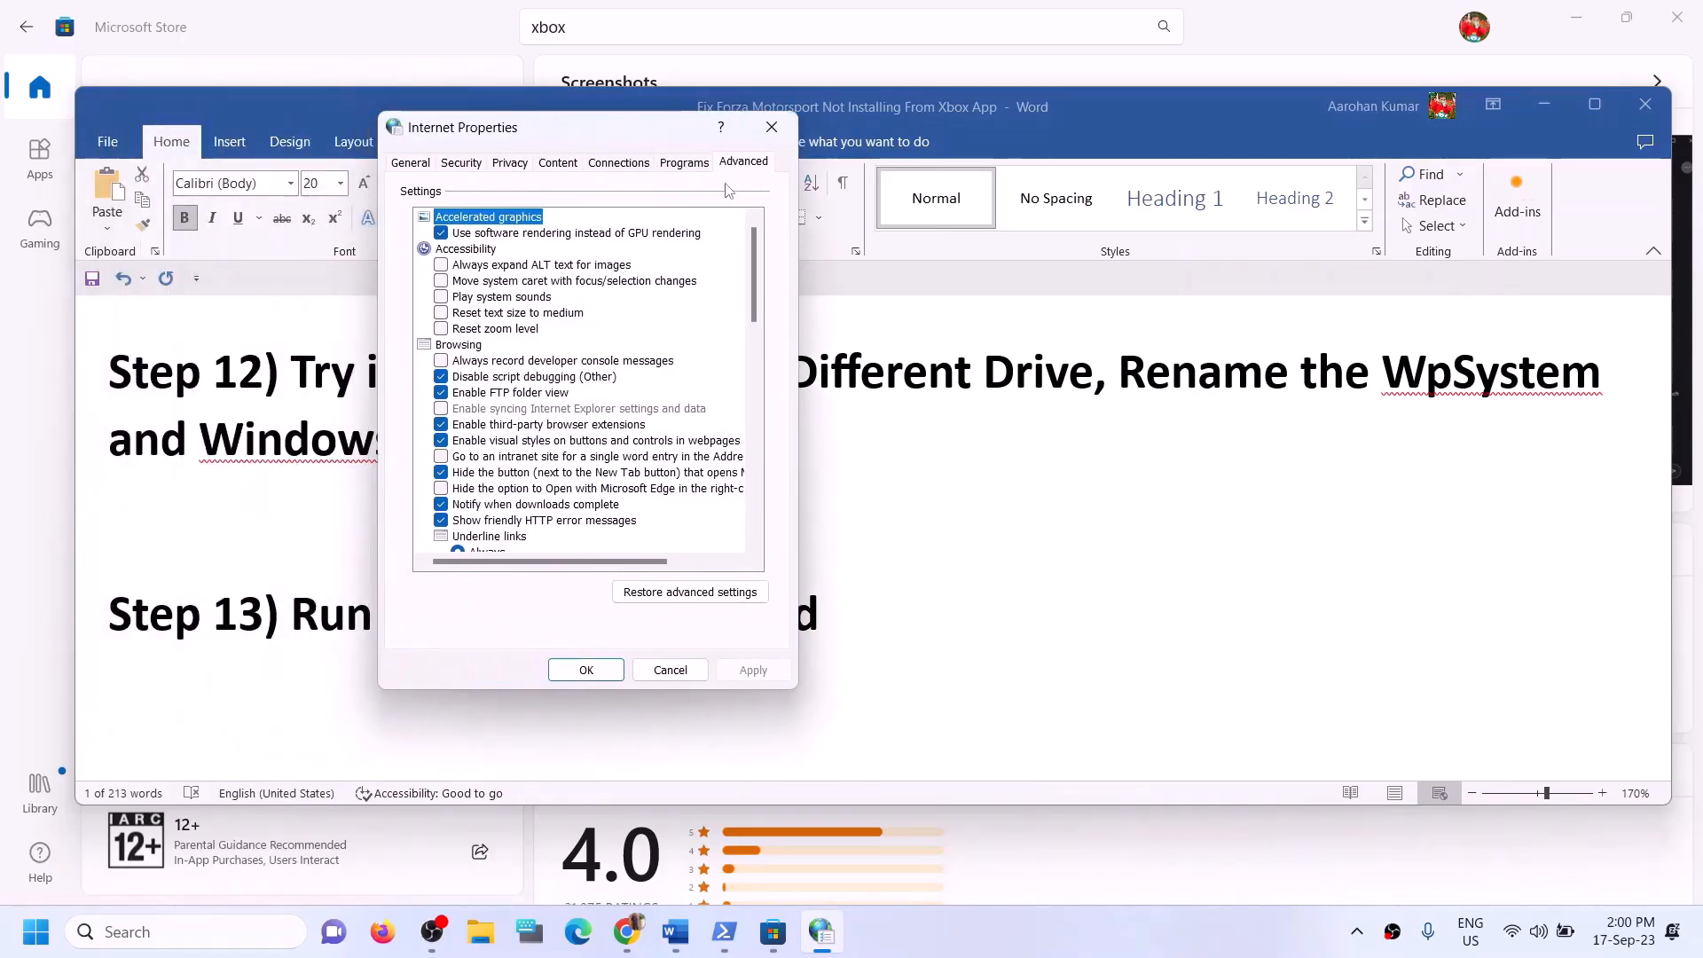
scroll(568, 403, down, 12)
scroll(563, 522, down, 3)
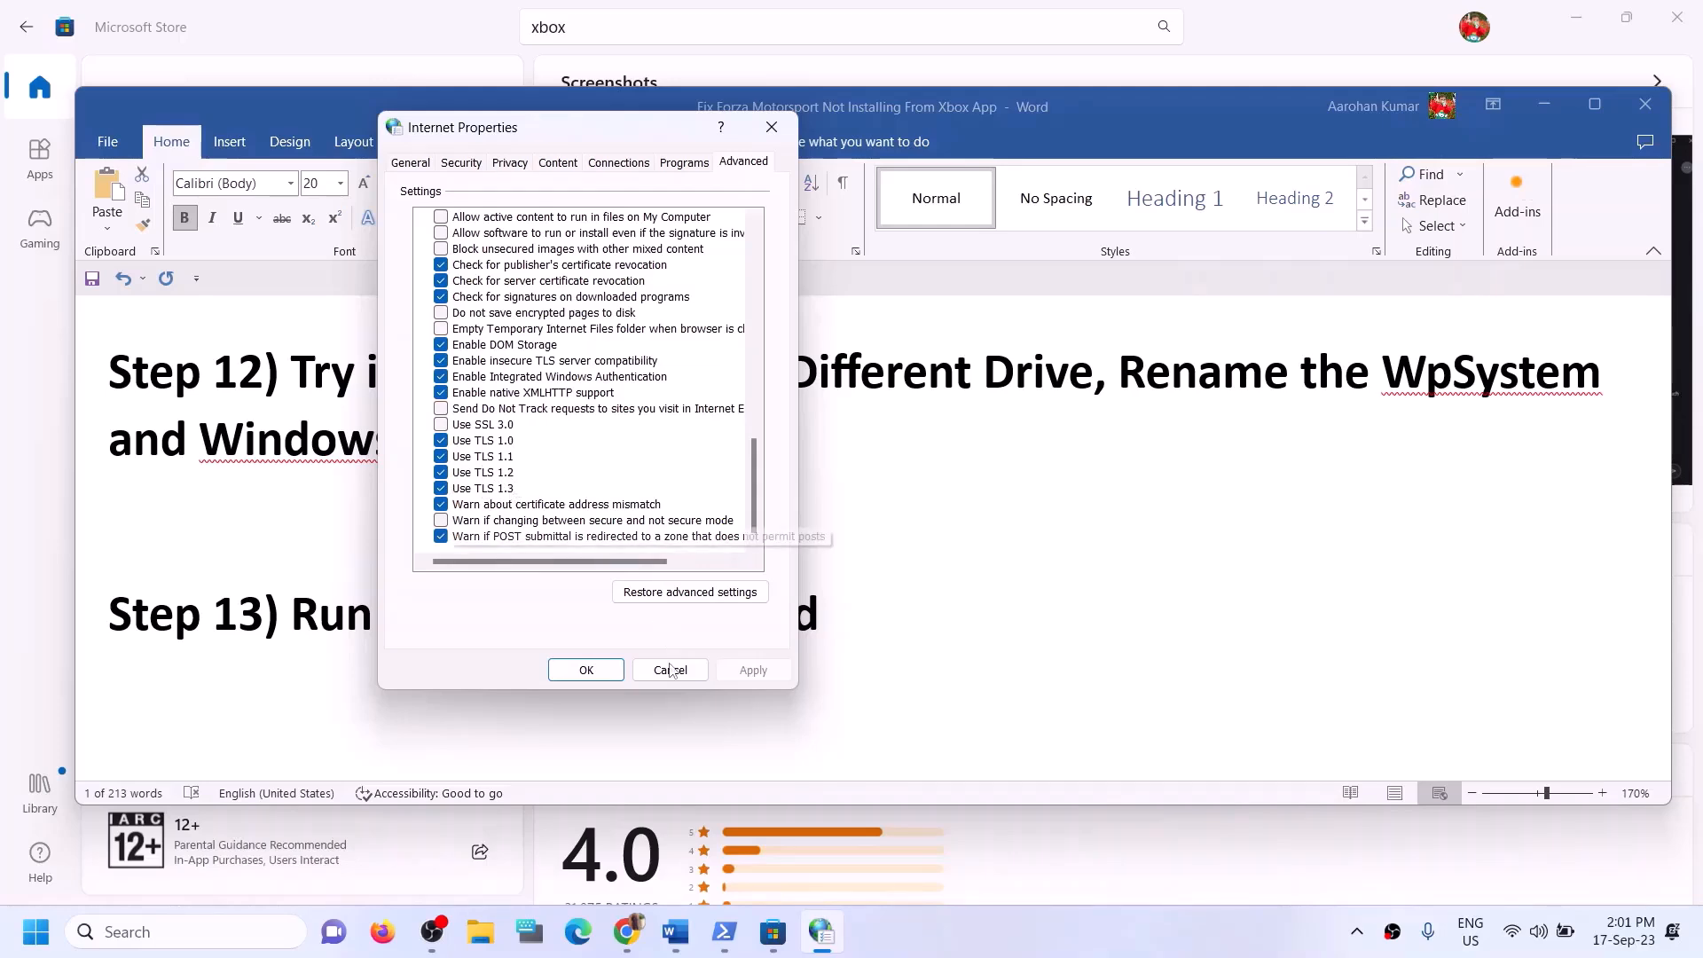
click(610, 667)
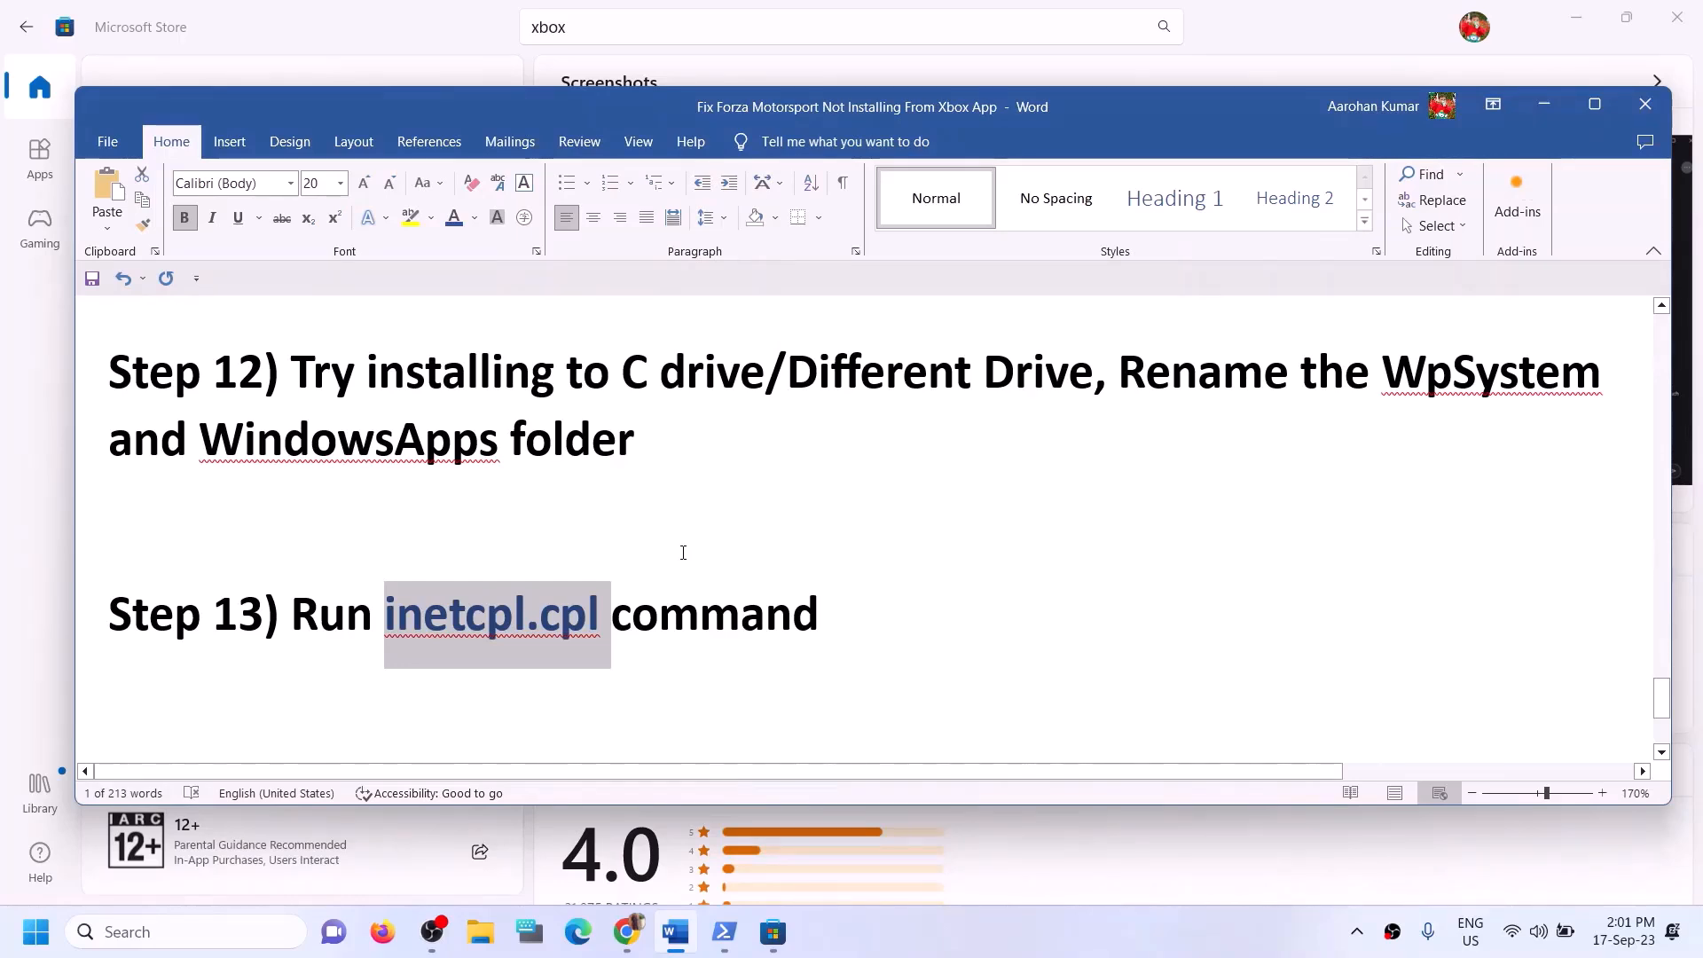
Read Step 14 on updating Windows with the media creation tool, highlighting its instruction and the Windows 10 and 11 download links.
scroll(683, 552, up, 1)
scroll(683, 553, down, 3)
scroll(683, 553, down, 1)
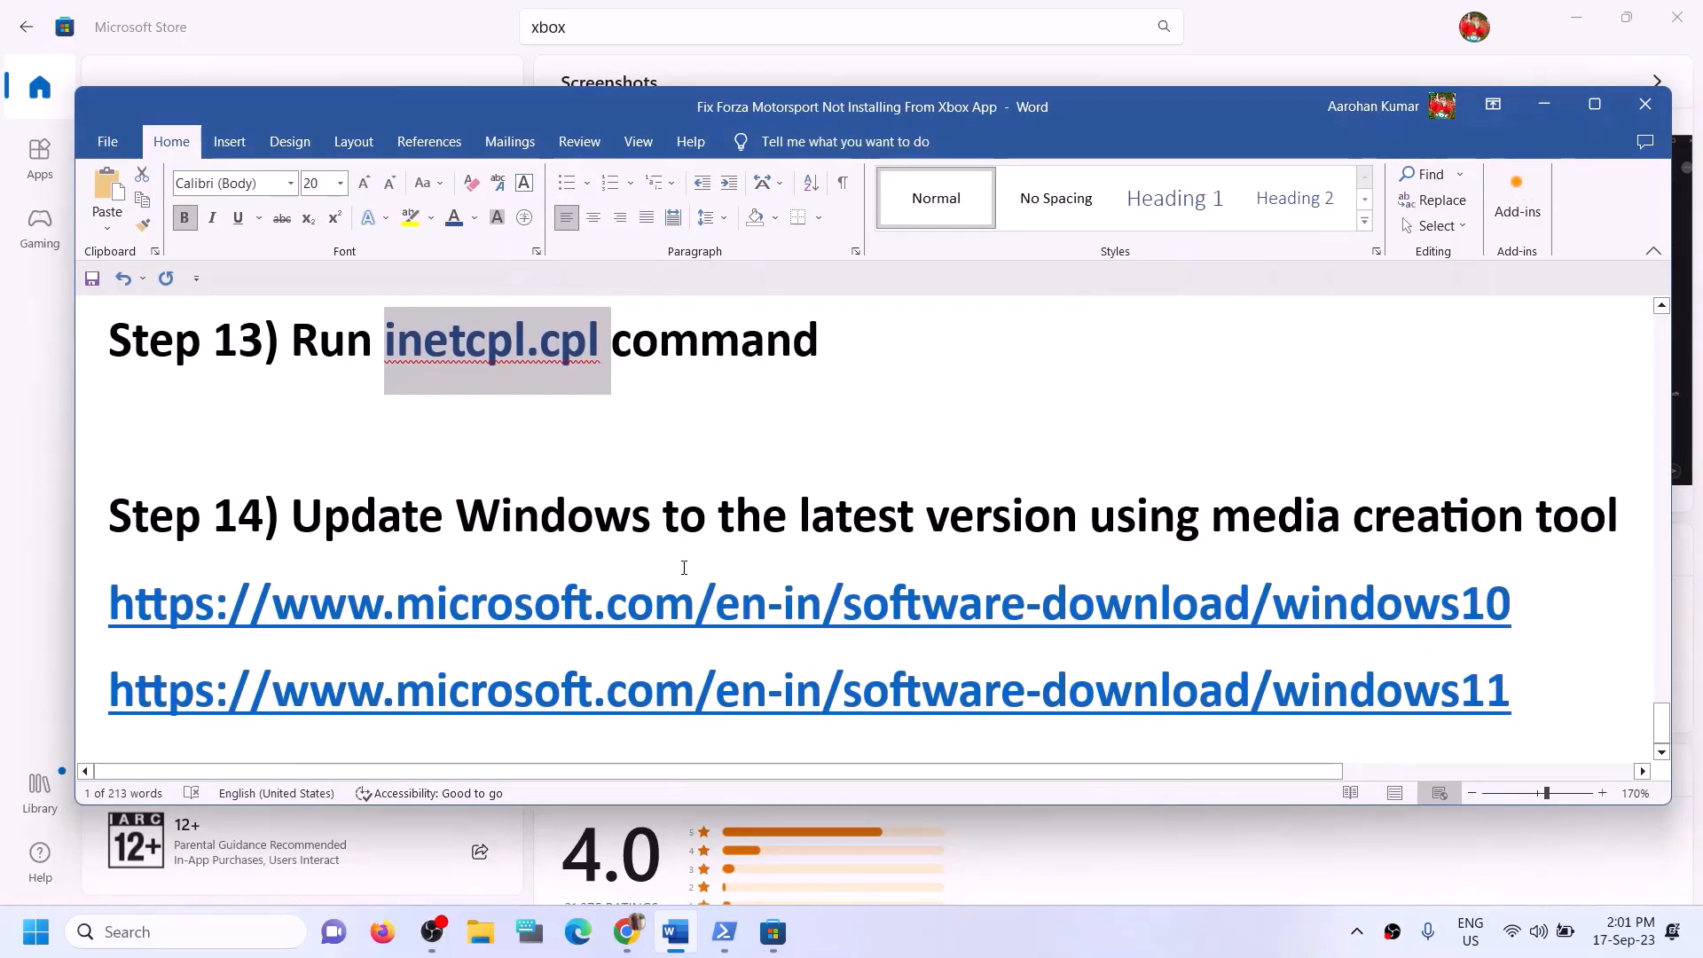
drag(293, 532, 1629, 541)
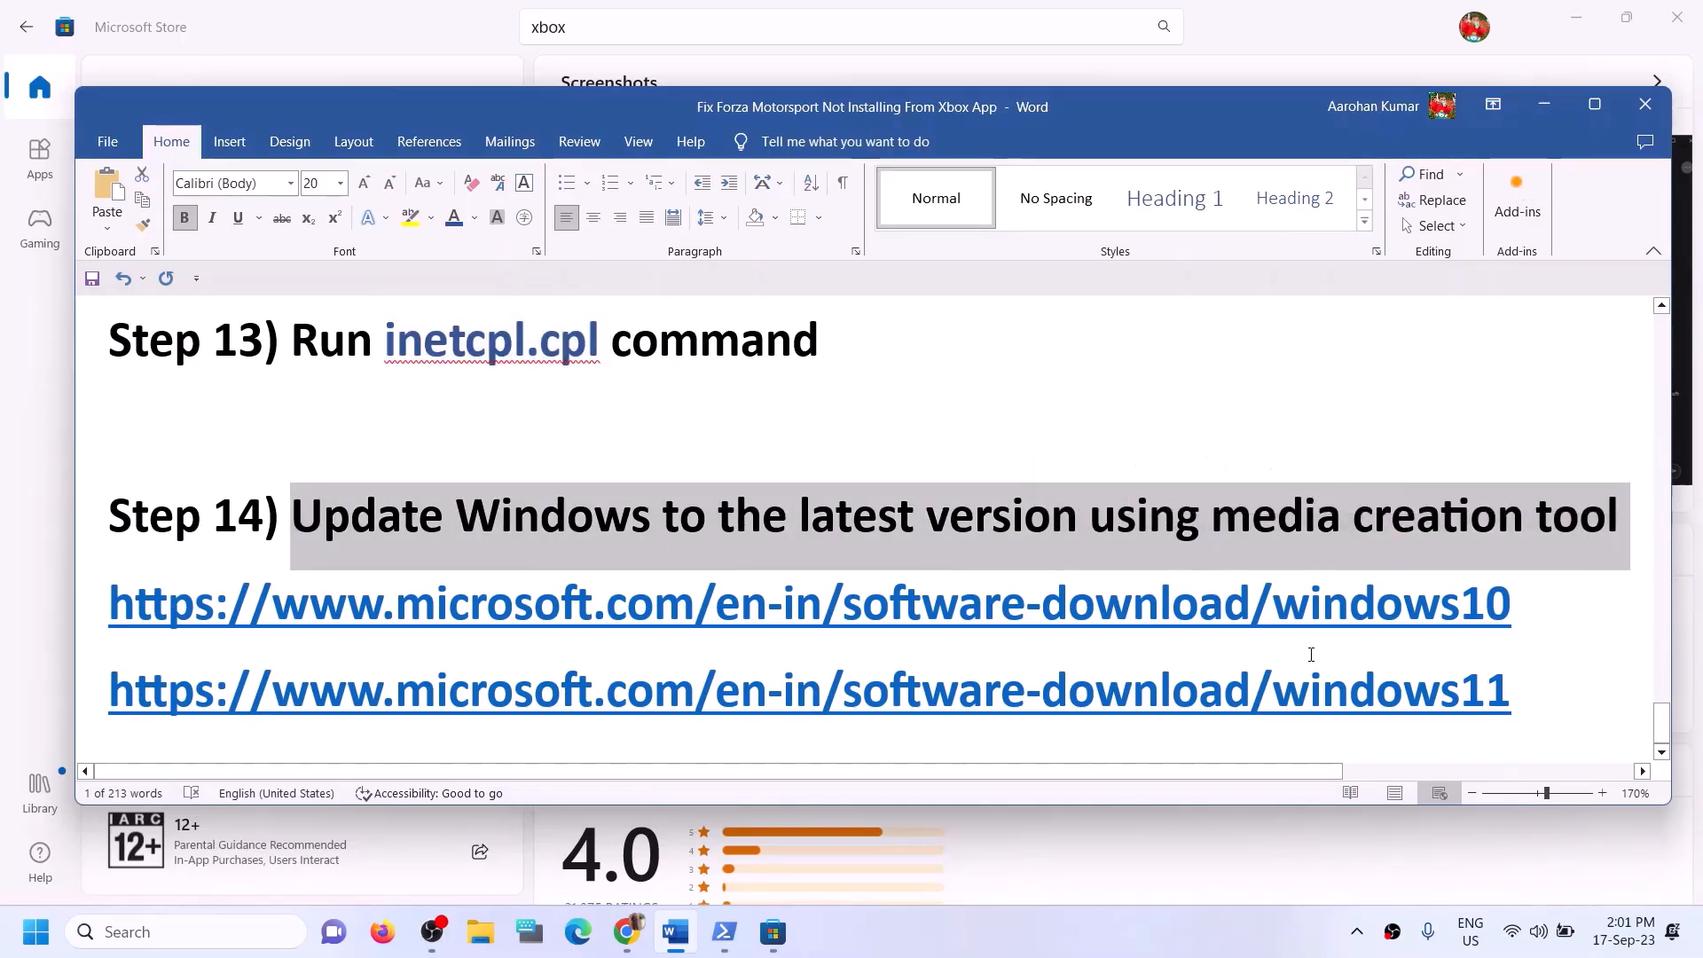
click(1115, 947)
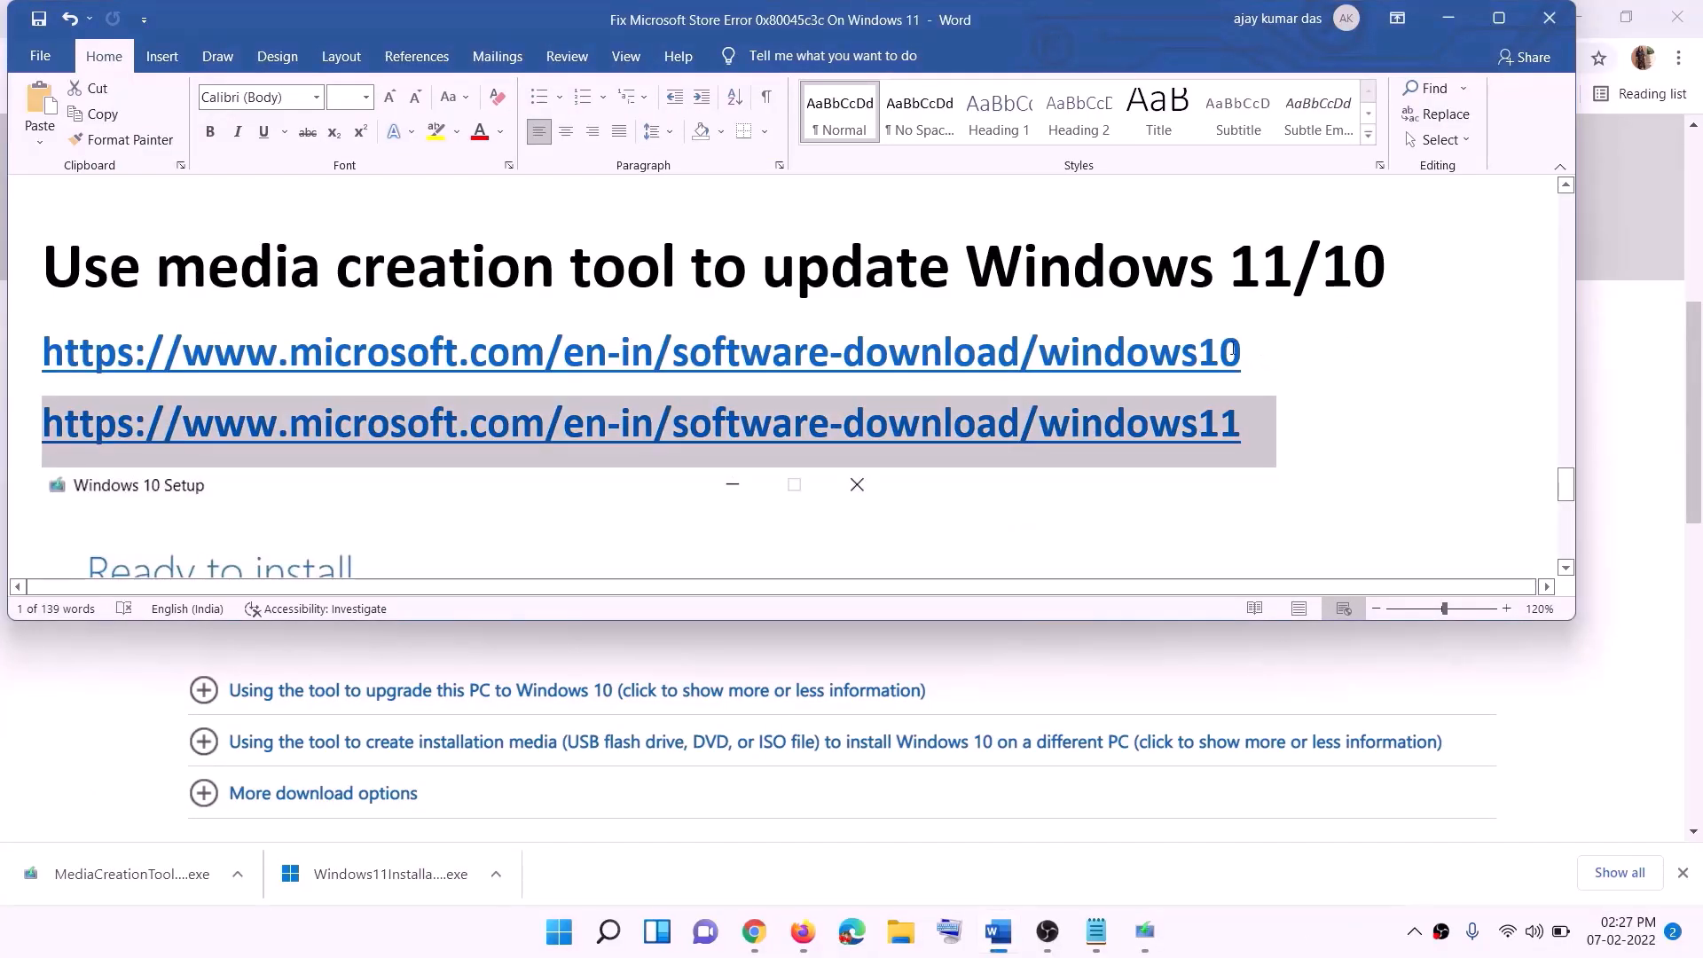
triple_click(499, 340)
triple_click(1267, 425)
Review the Download Windows 10 page in the browser and highlight the media creation tool text under the installation media section.
click(1448, 18)
scroll(718, 448, up, 6)
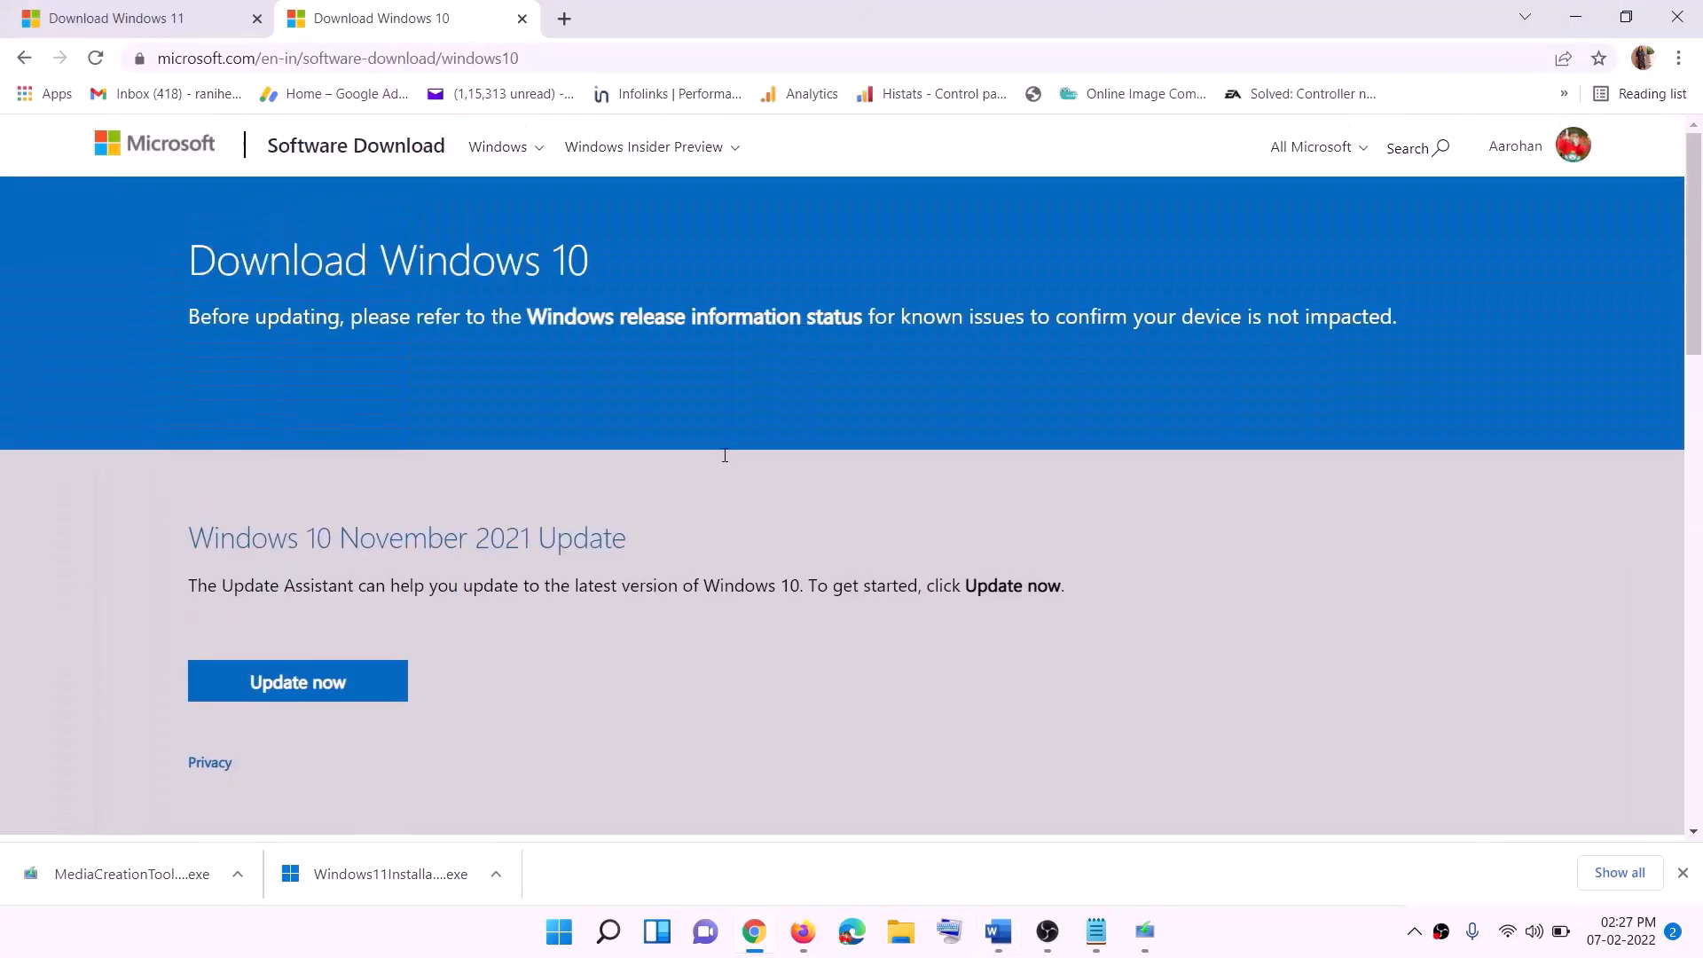
scroll(571, 496, down, 5)
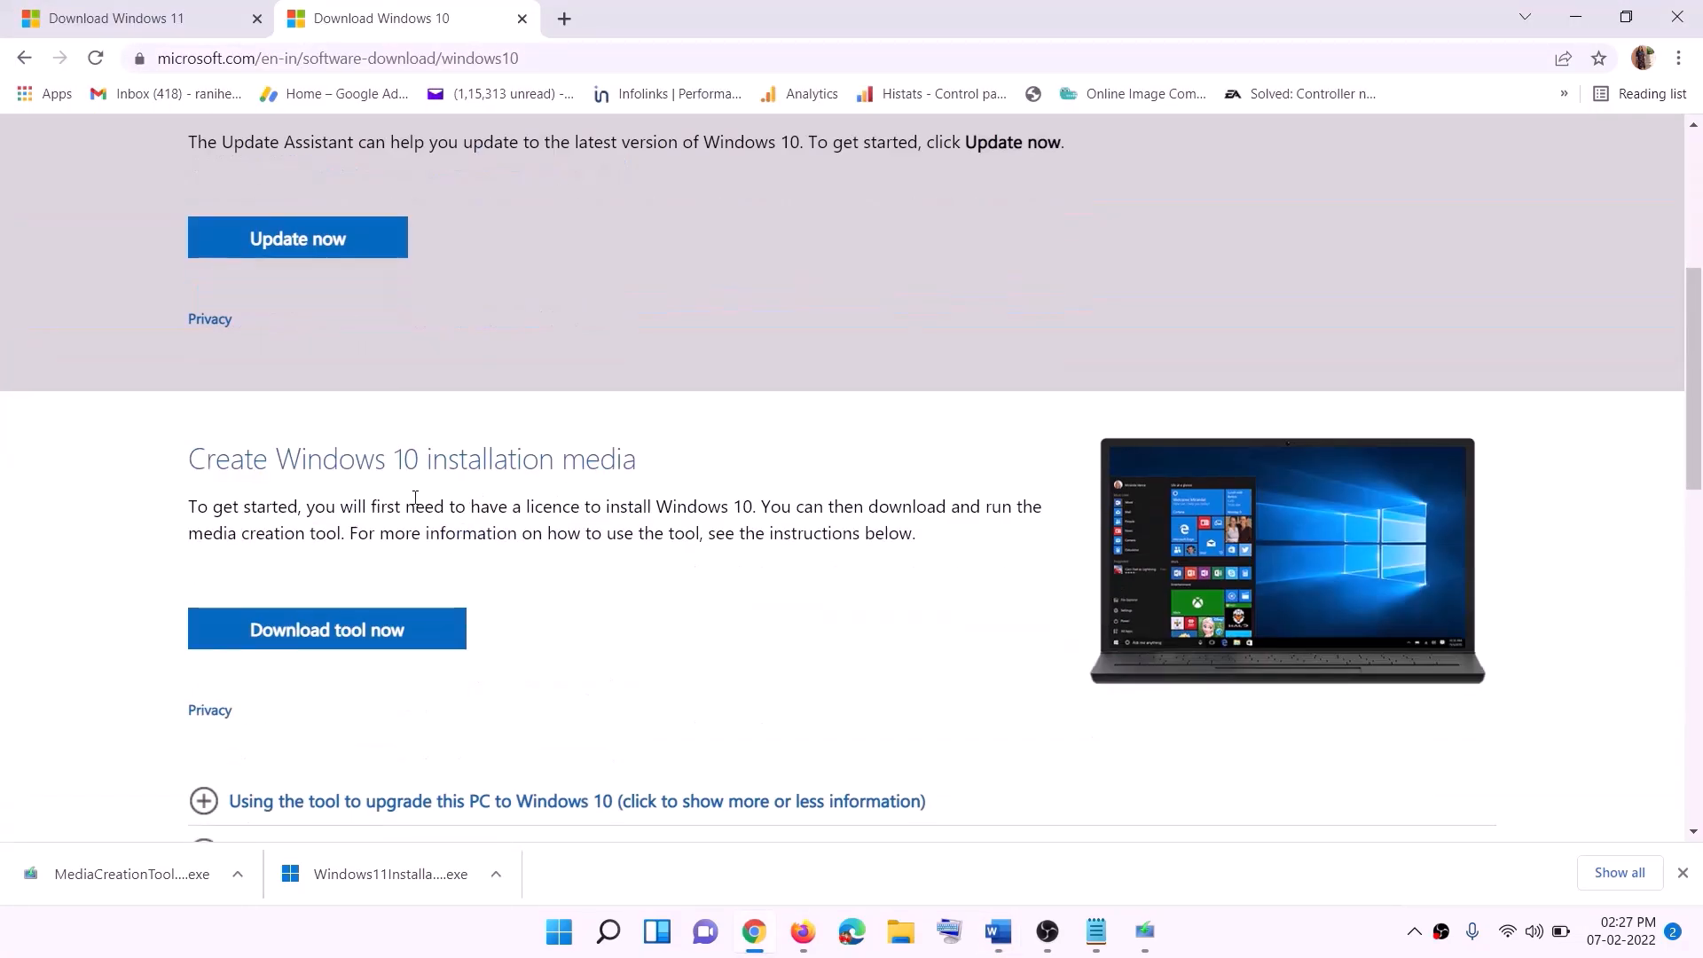
drag(203, 534, 379, 534)
scroll(379, 537, down, 2)
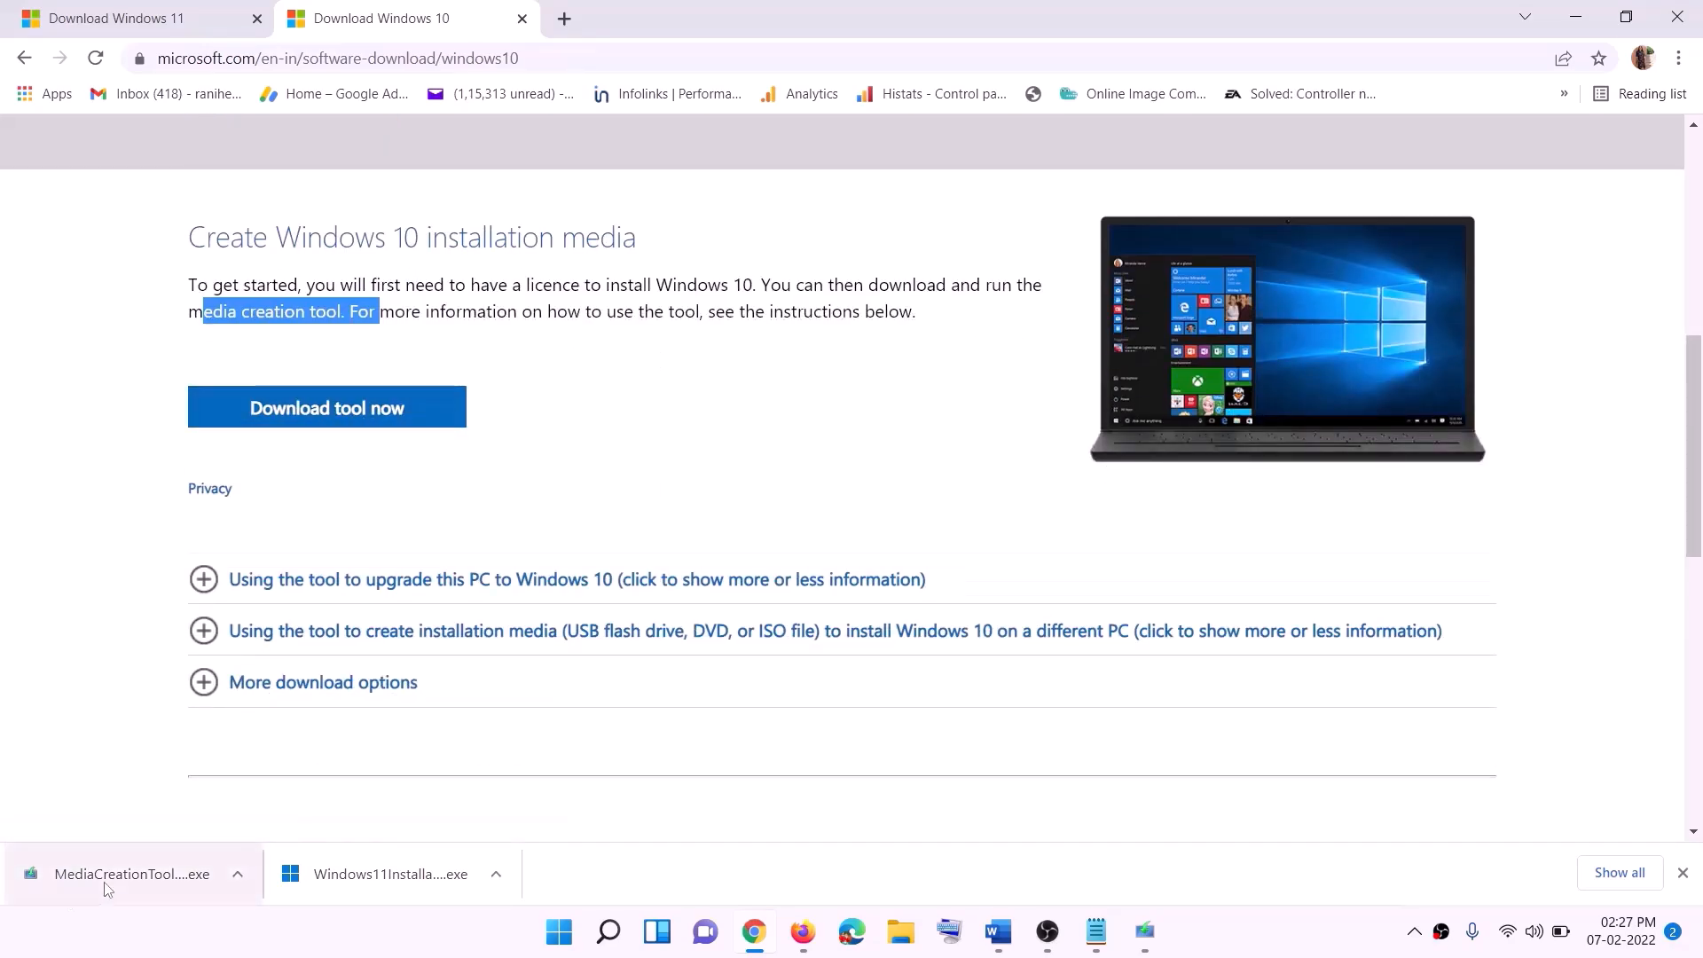
Continue Windows 10 Setup with the Upgrade this PC now option to start downloading Windows 10.
click(1154, 935)
click(1108, 725)
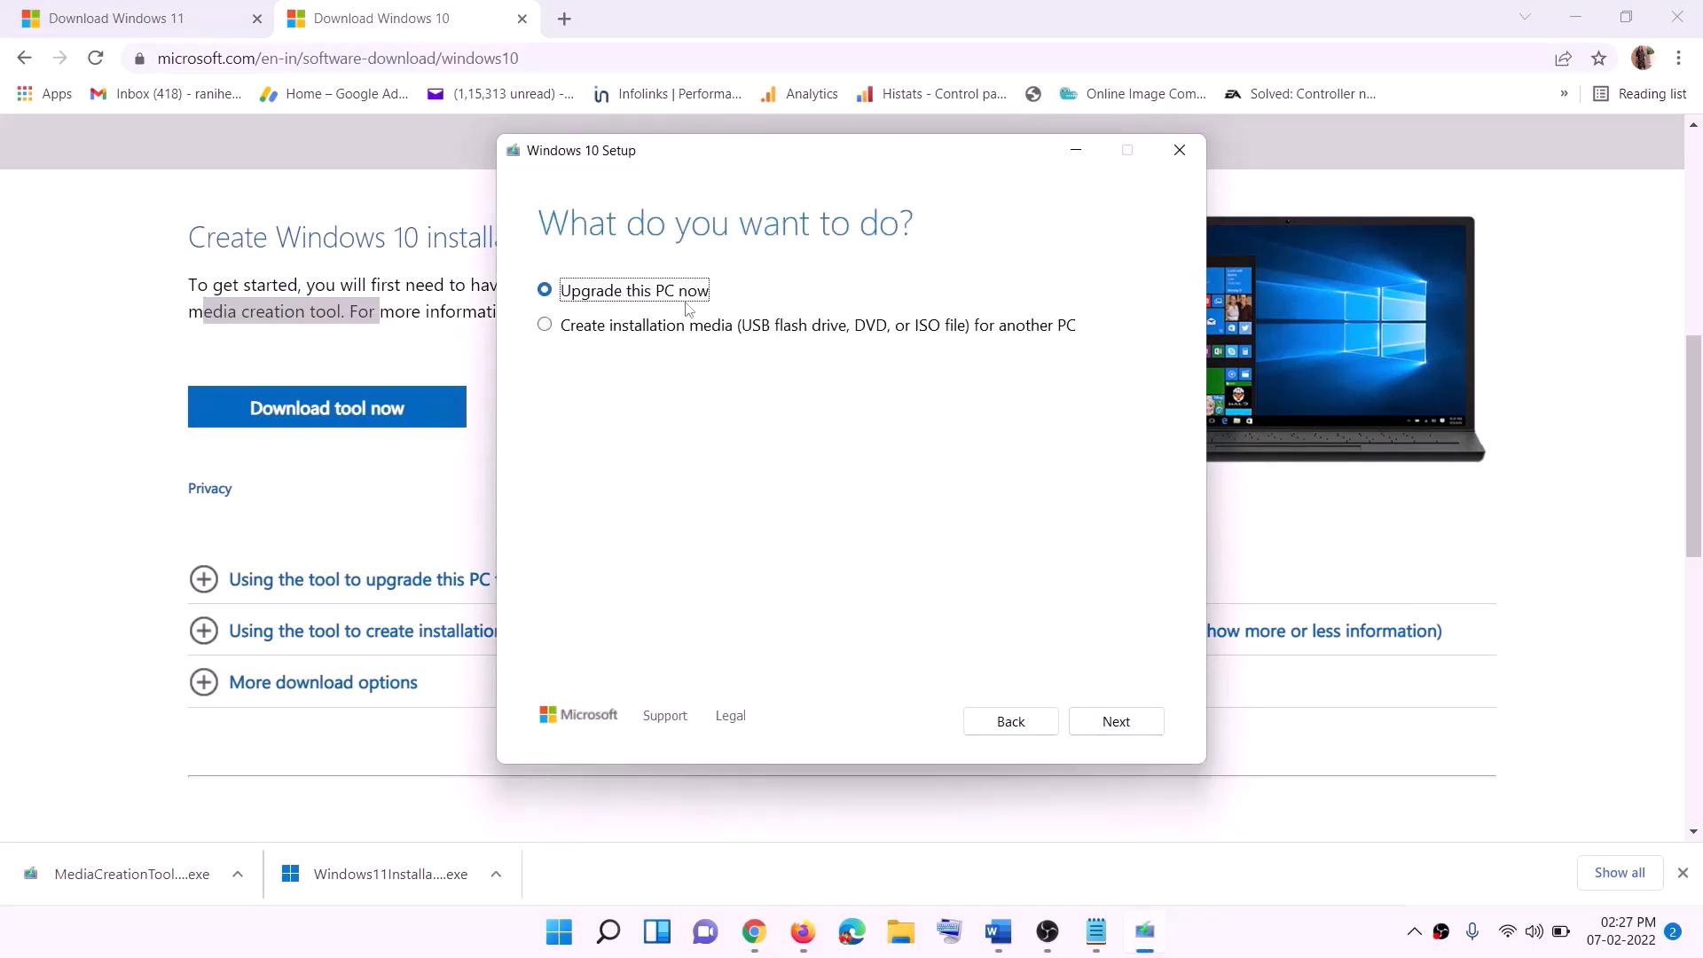
click(1115, 723)
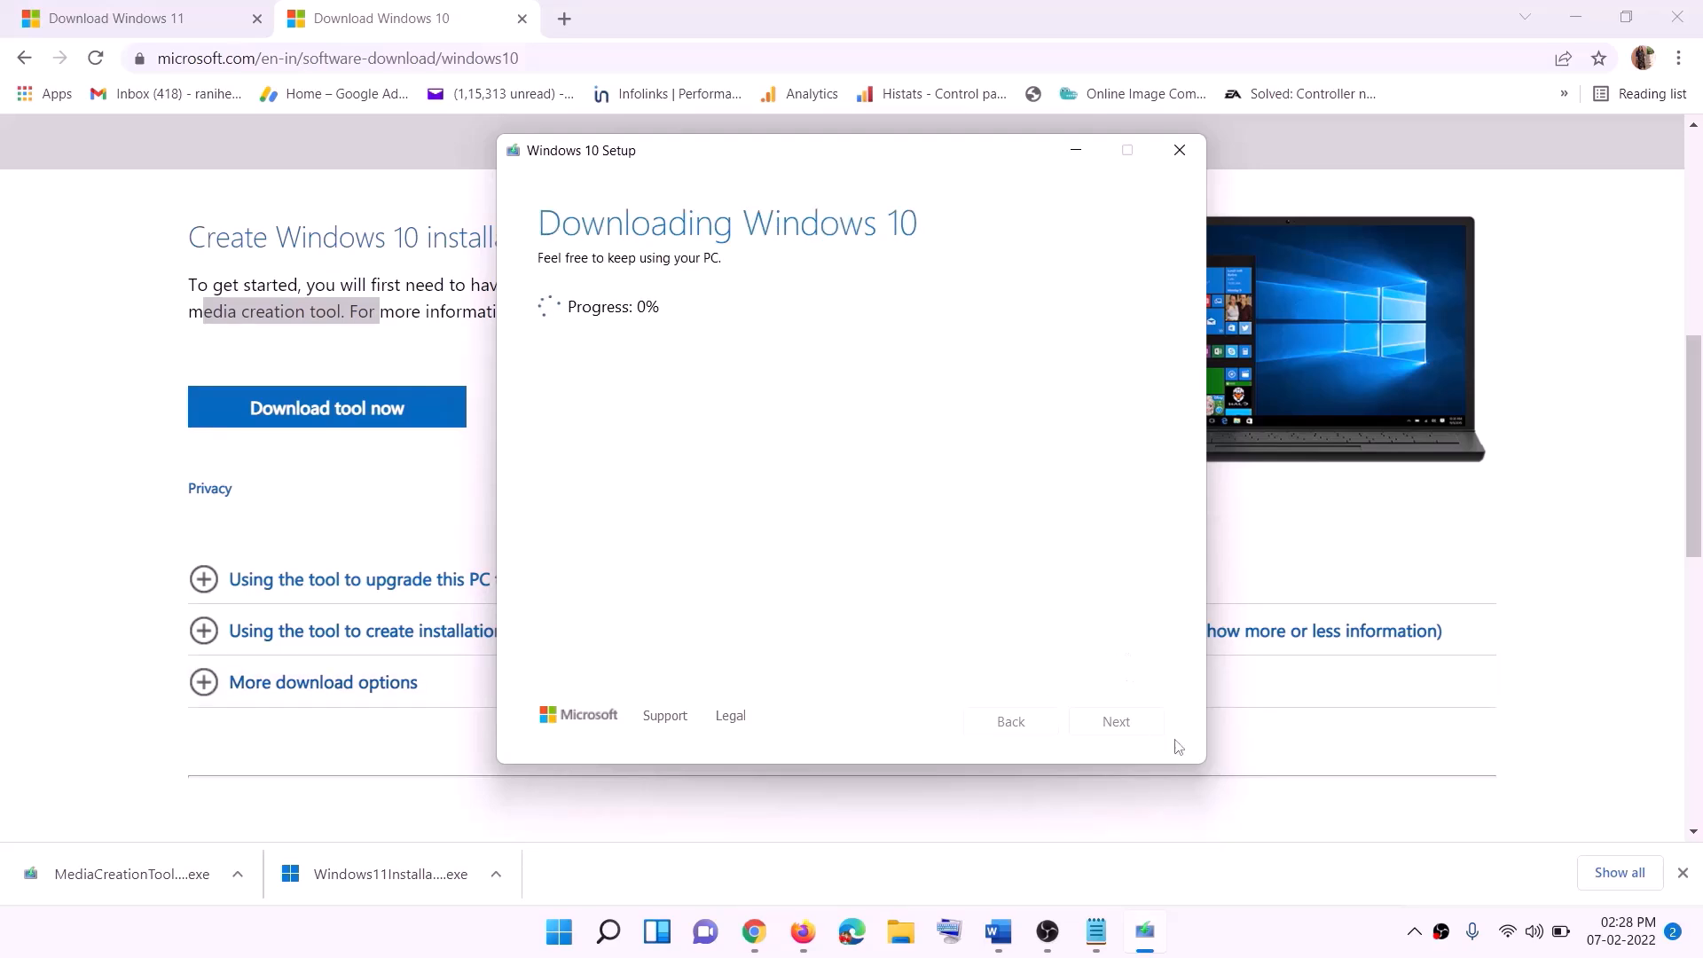
click(1259, 952)
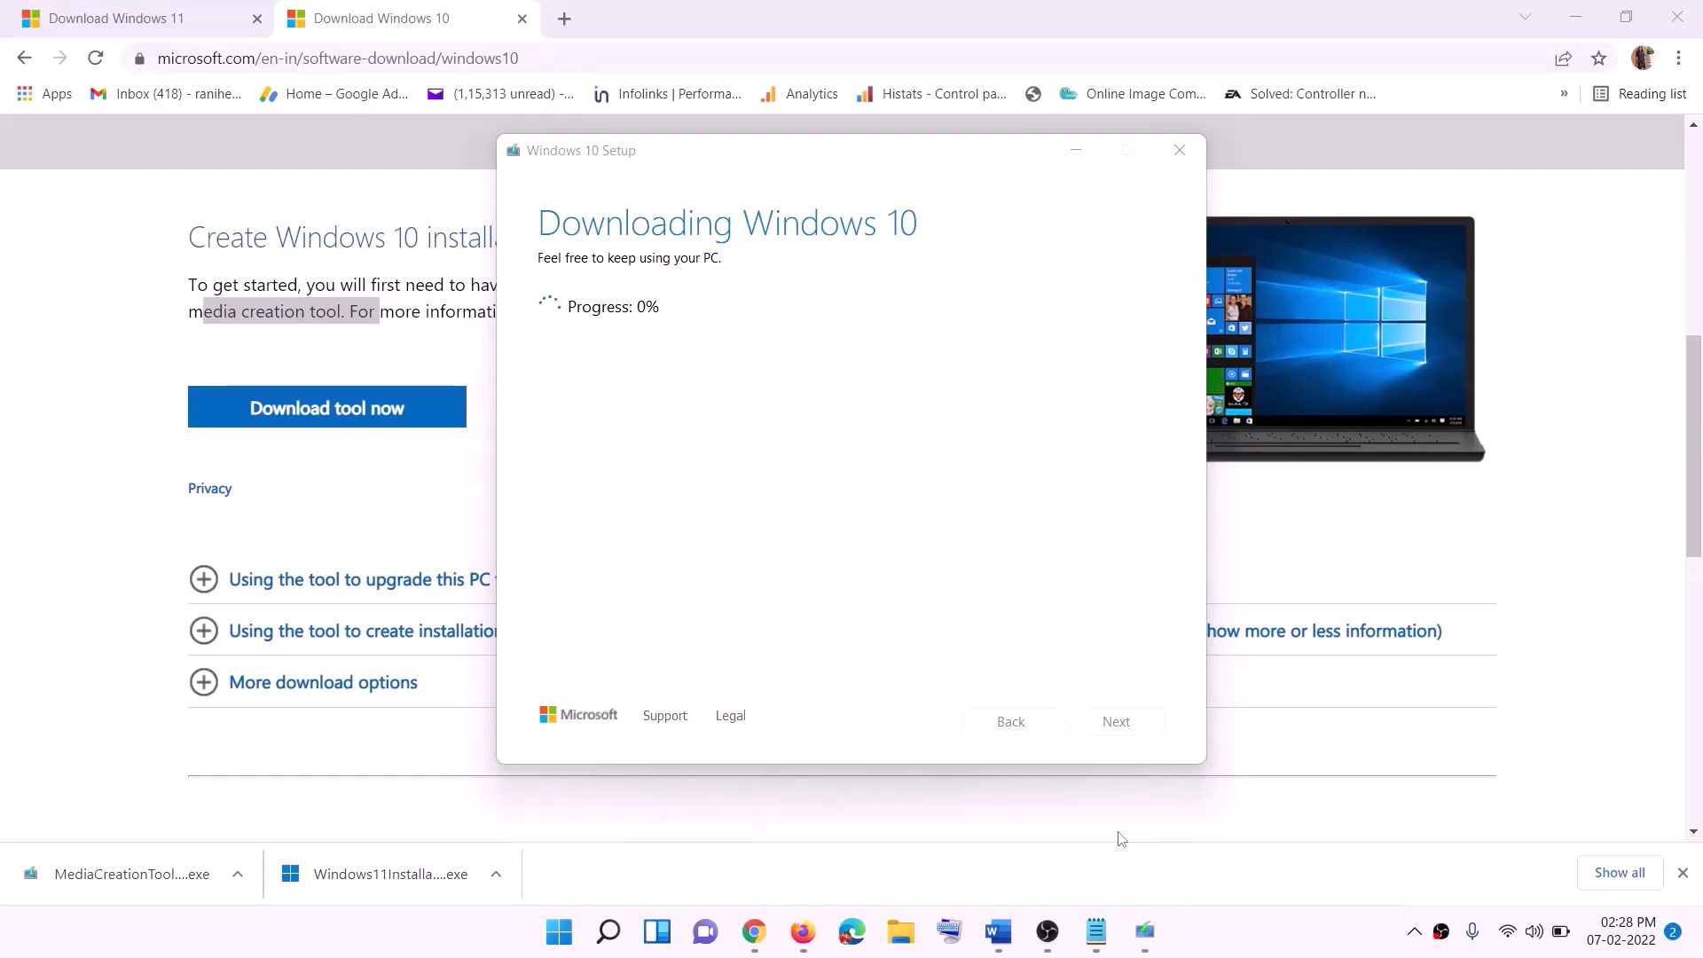
Return to the Word document, maximize it and examine the Windows 10 Ready to install screenshot with its Keep personal files and apps choice.
click(1003, 936)
scroll(86, 407, down, 1)
click(1499, 17)
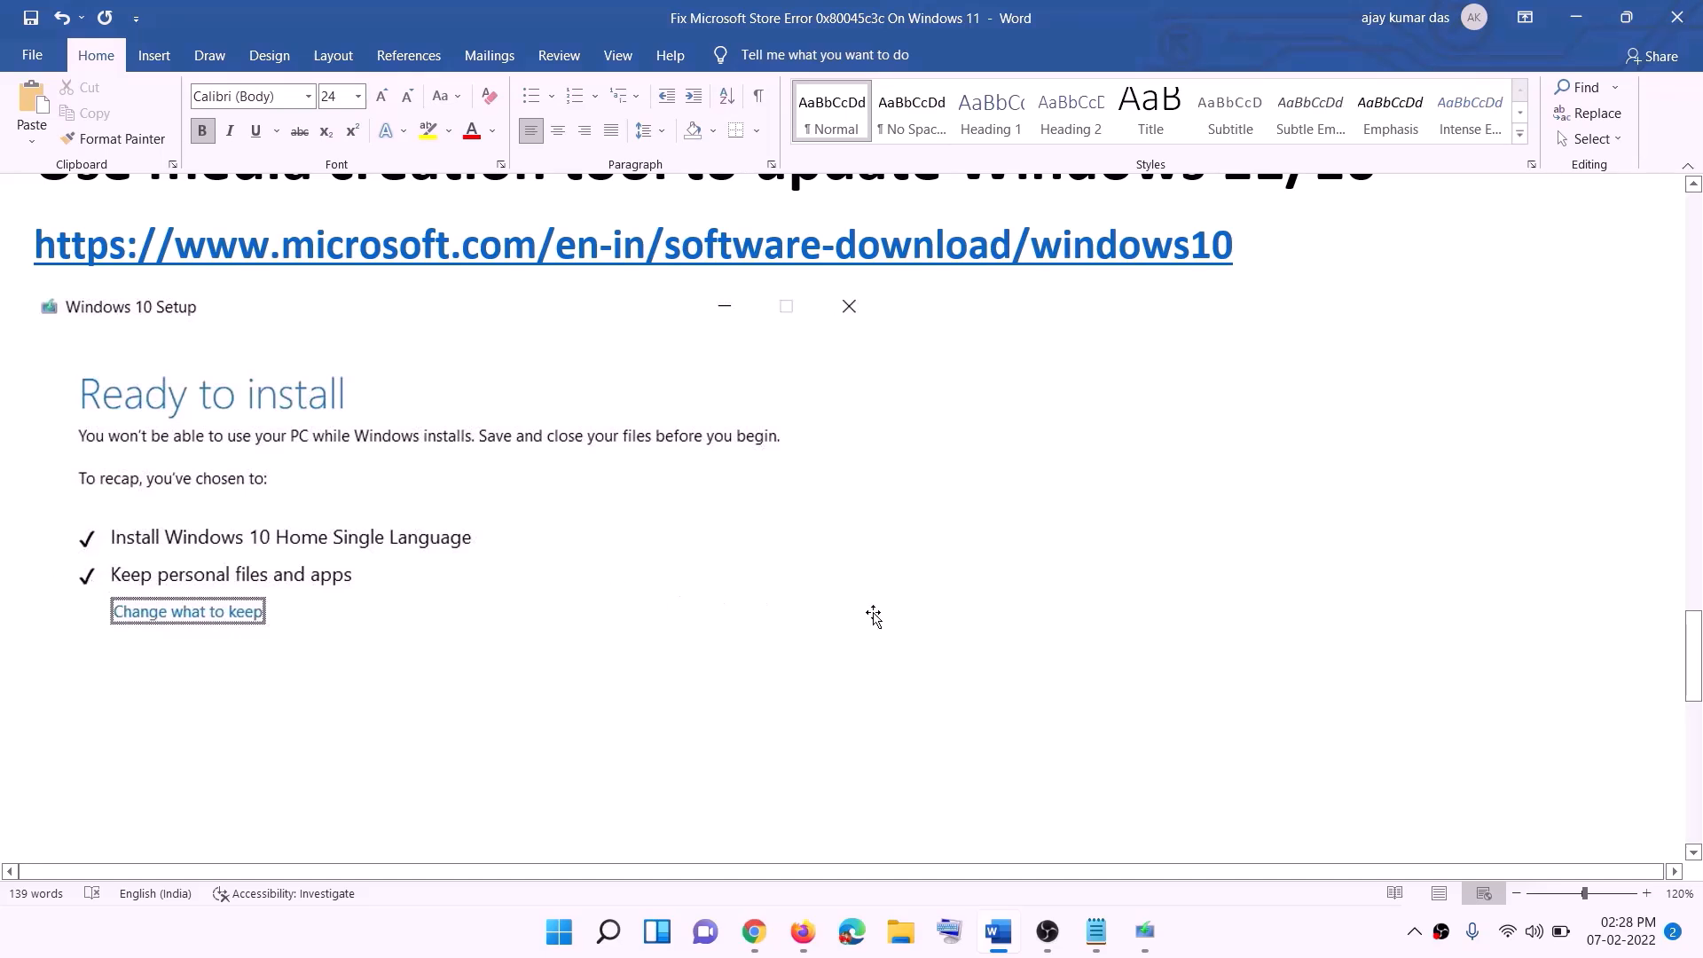
scroll(875, 618, down, 2)
scroll(874, 618, down, 1)
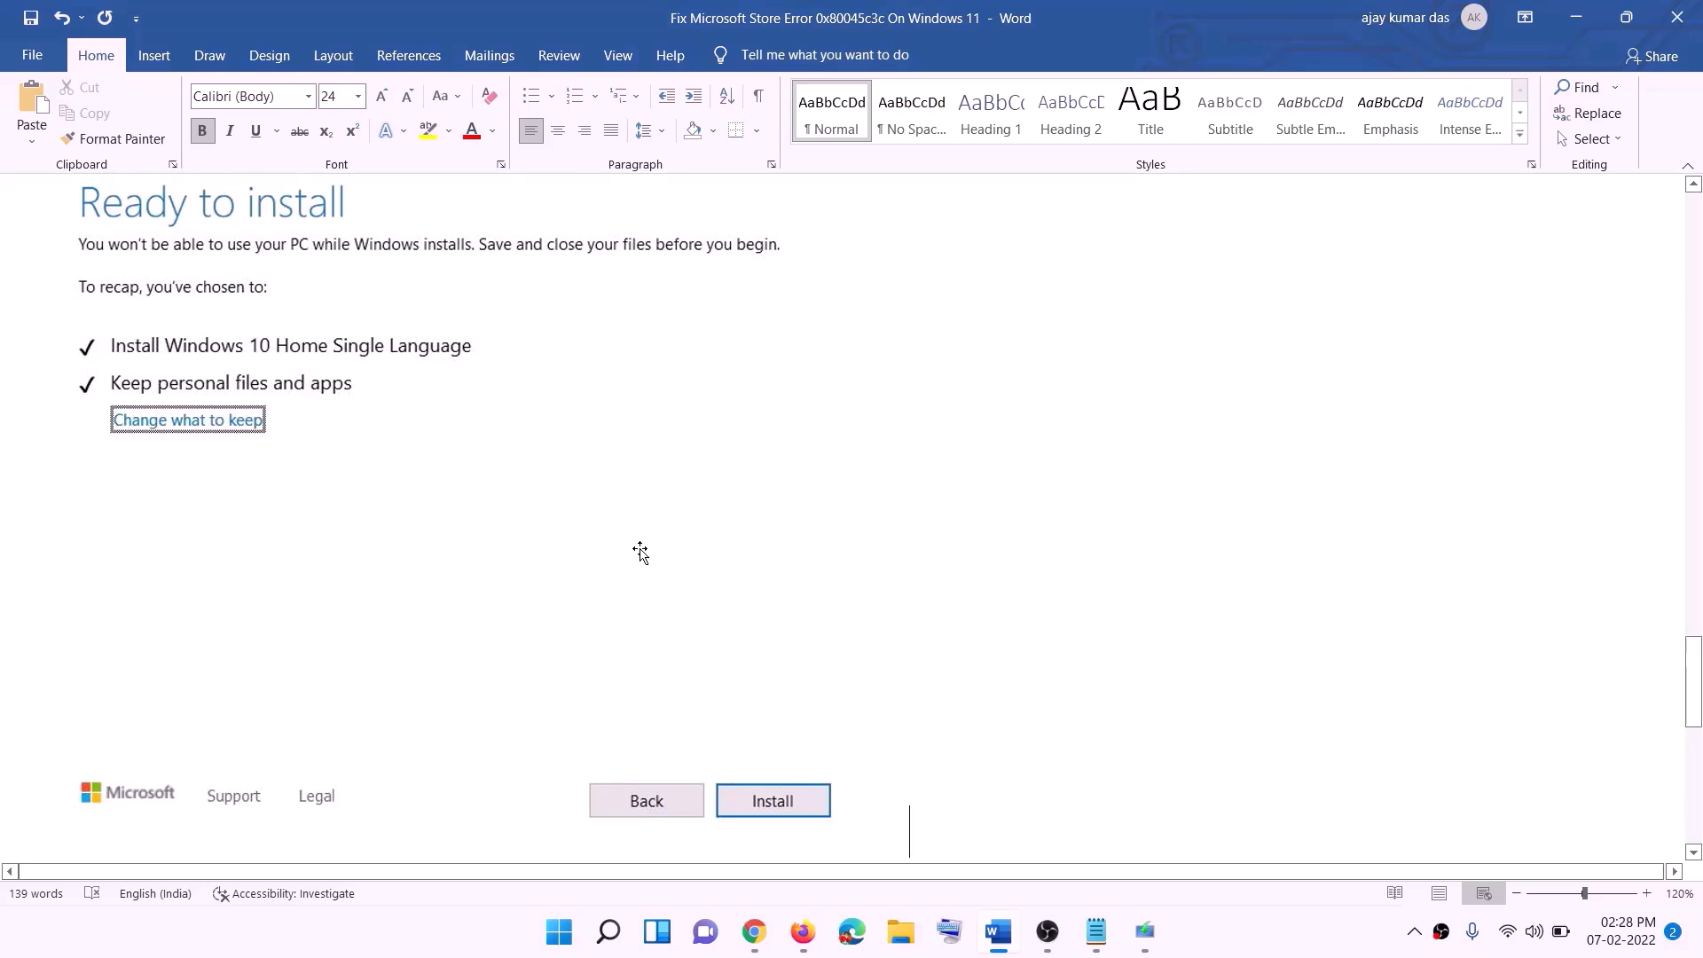
scroll(694, 547, up, 1)
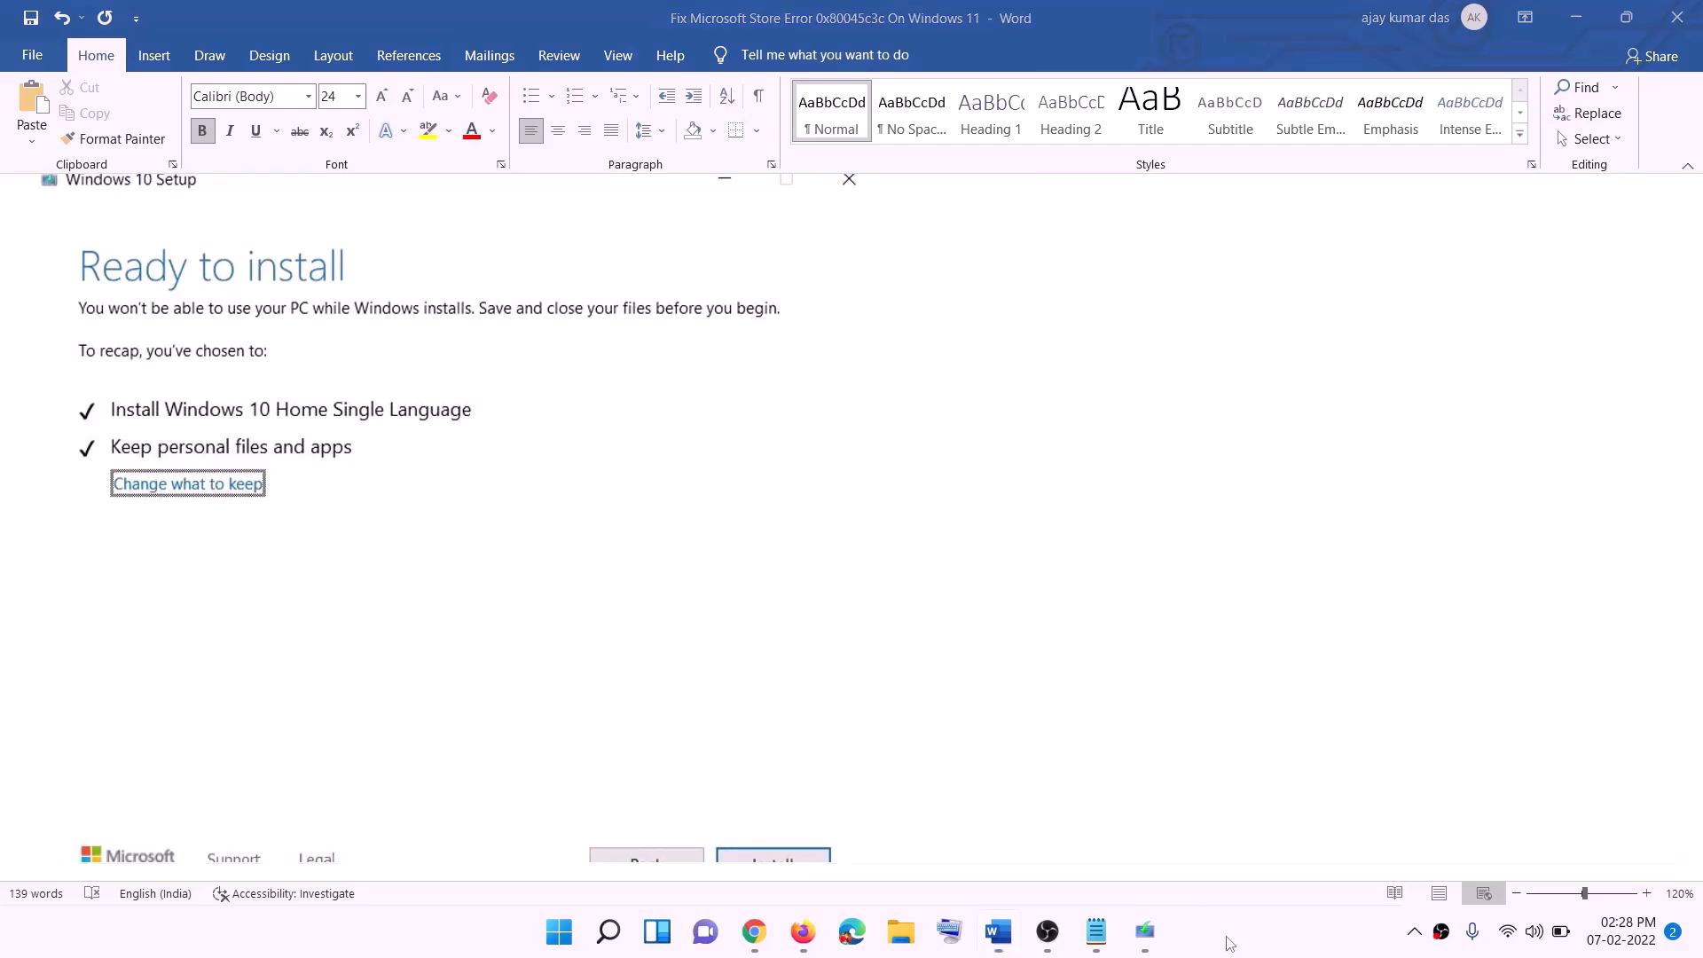
Download the media creation tool from the Create Windows 11 Installation Media section and run it, allowing it to make changes.
click(781, 933)
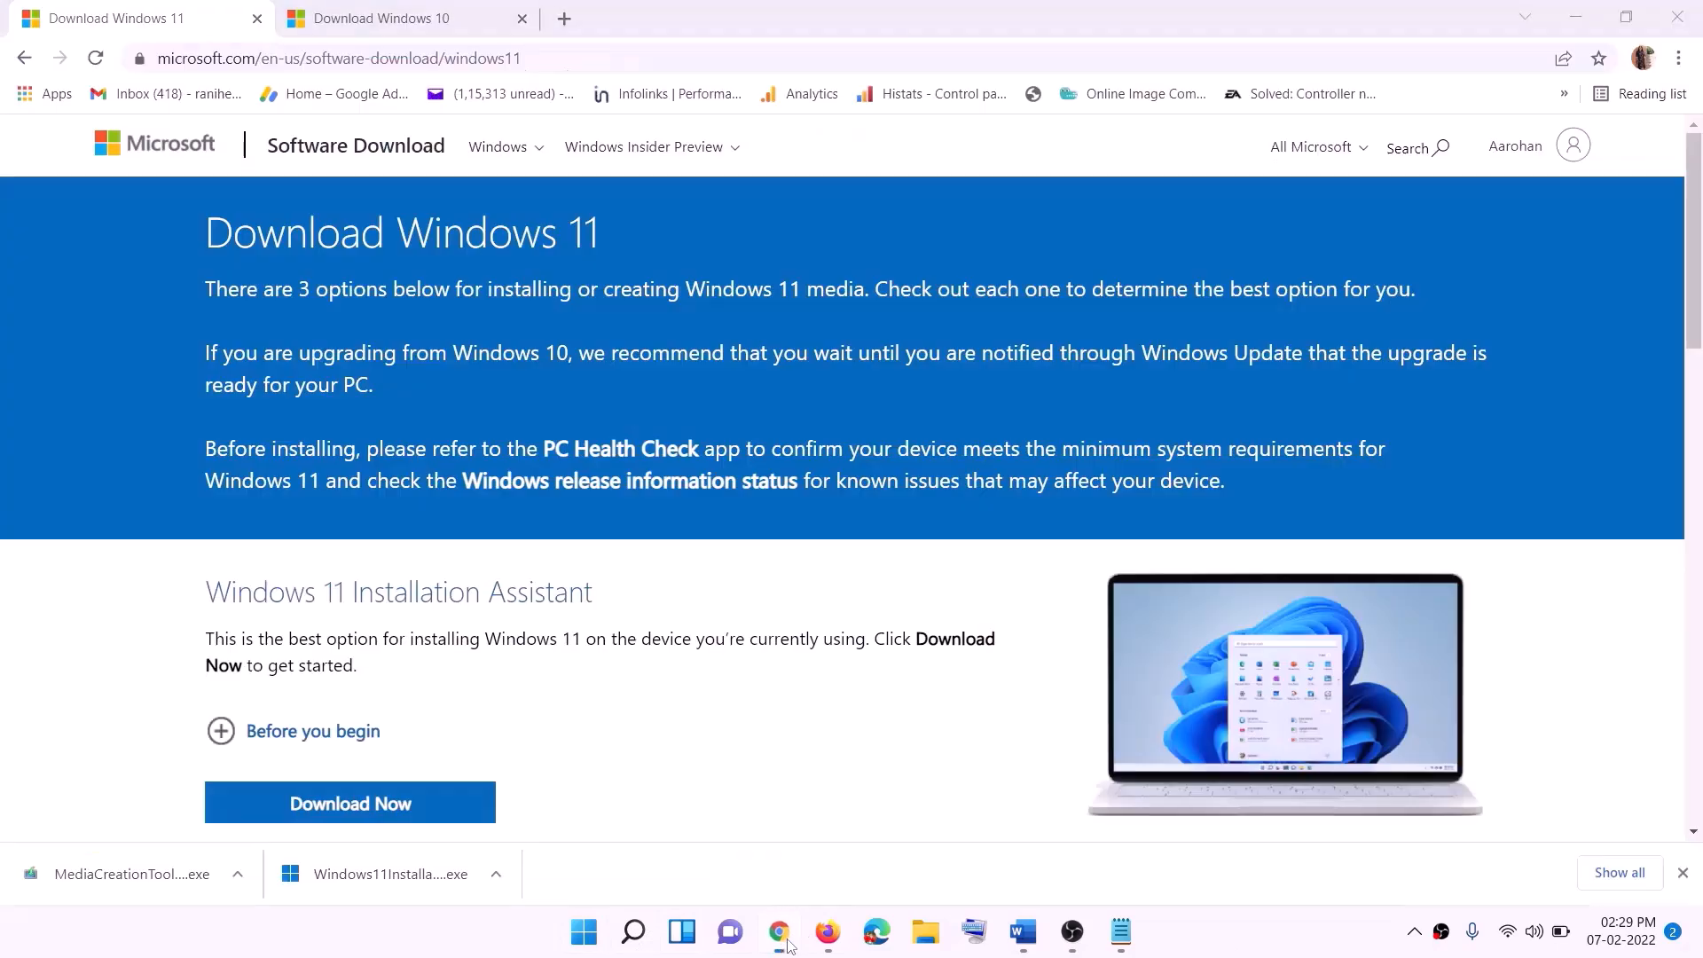
scroll(497, 639, down, 5)
drag(319, 527, 491, 527)
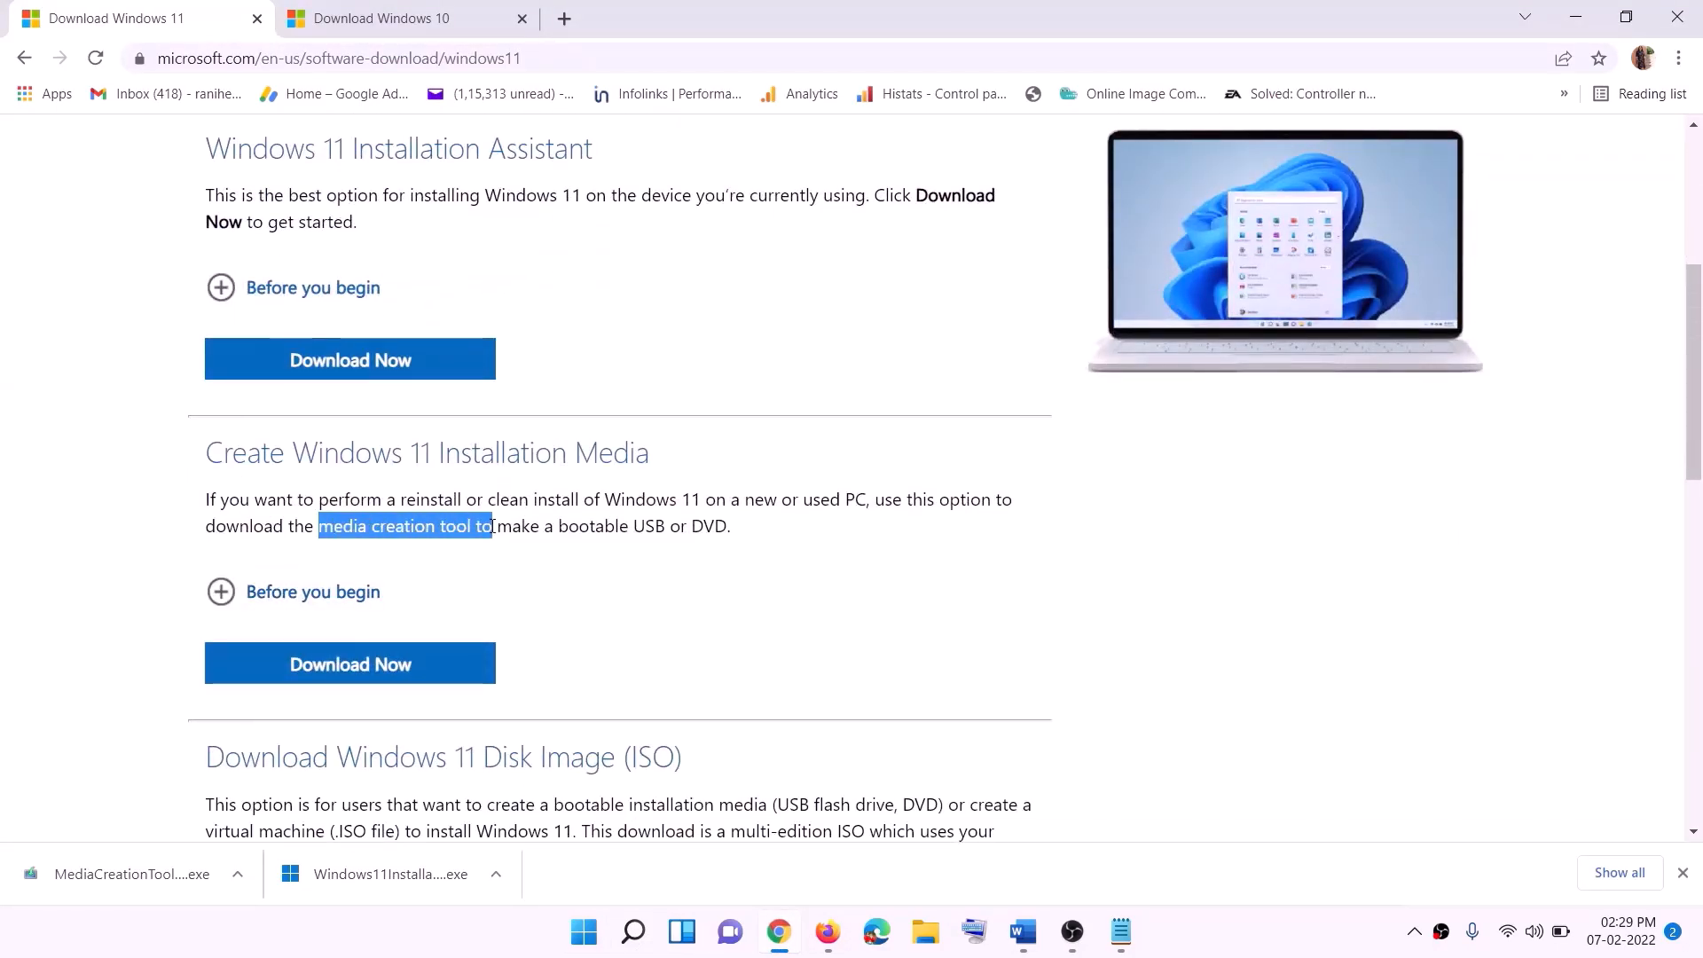
click(338, 675)
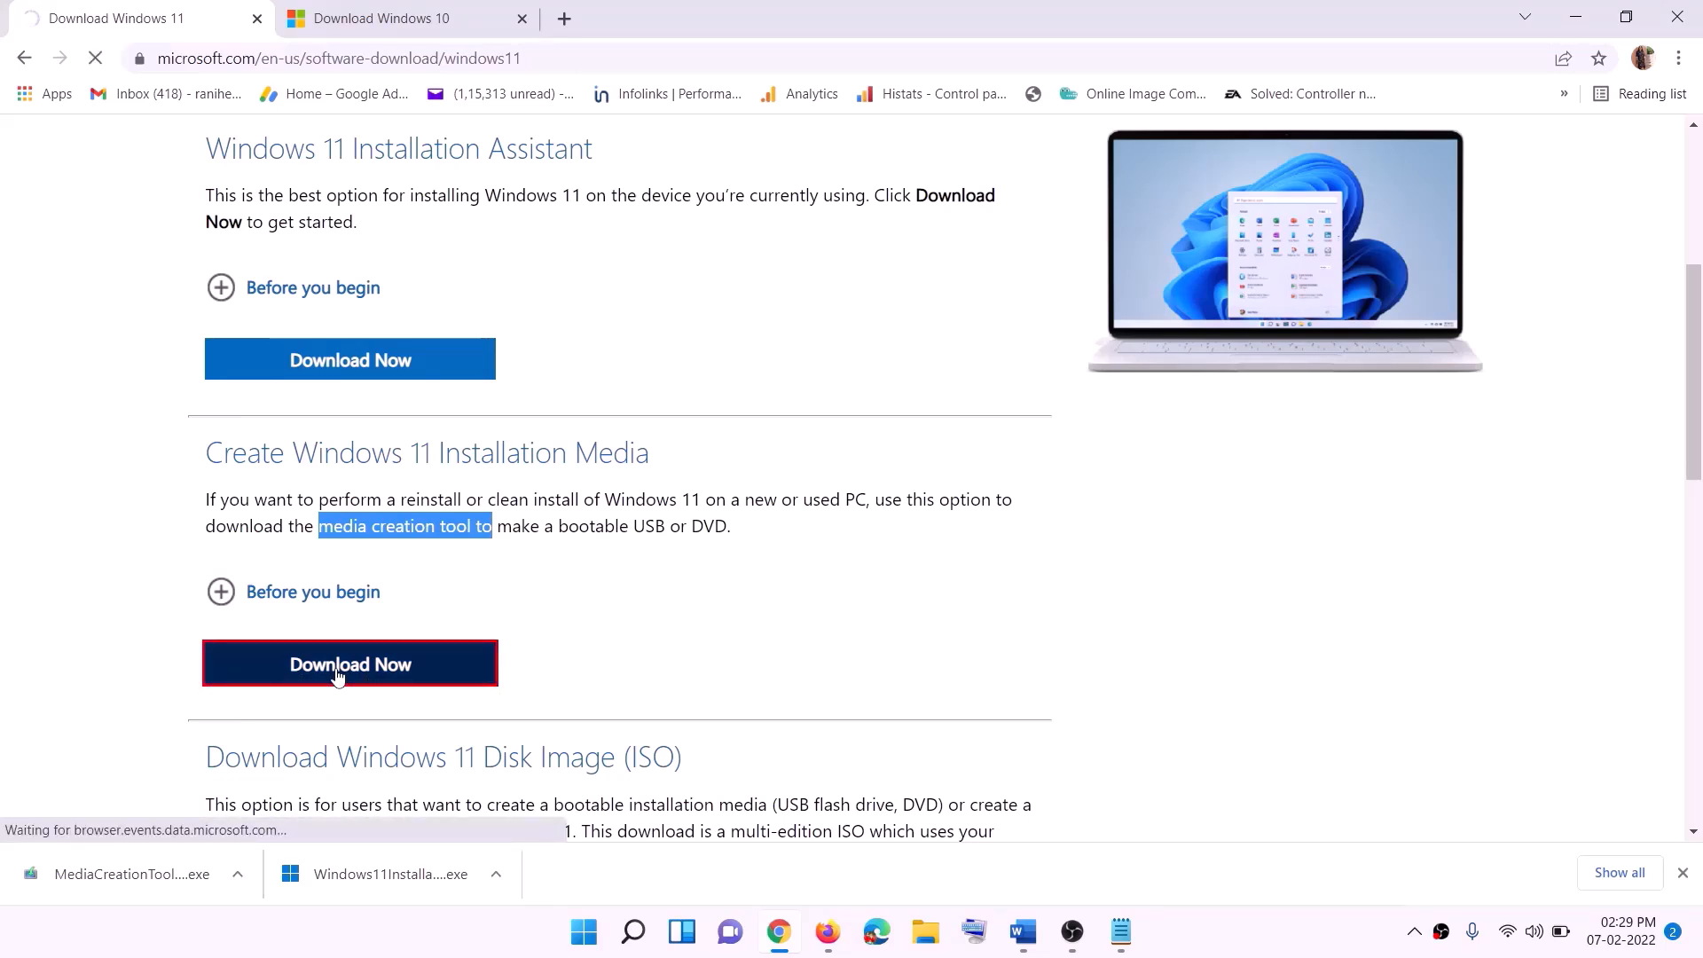
click(119, 883)
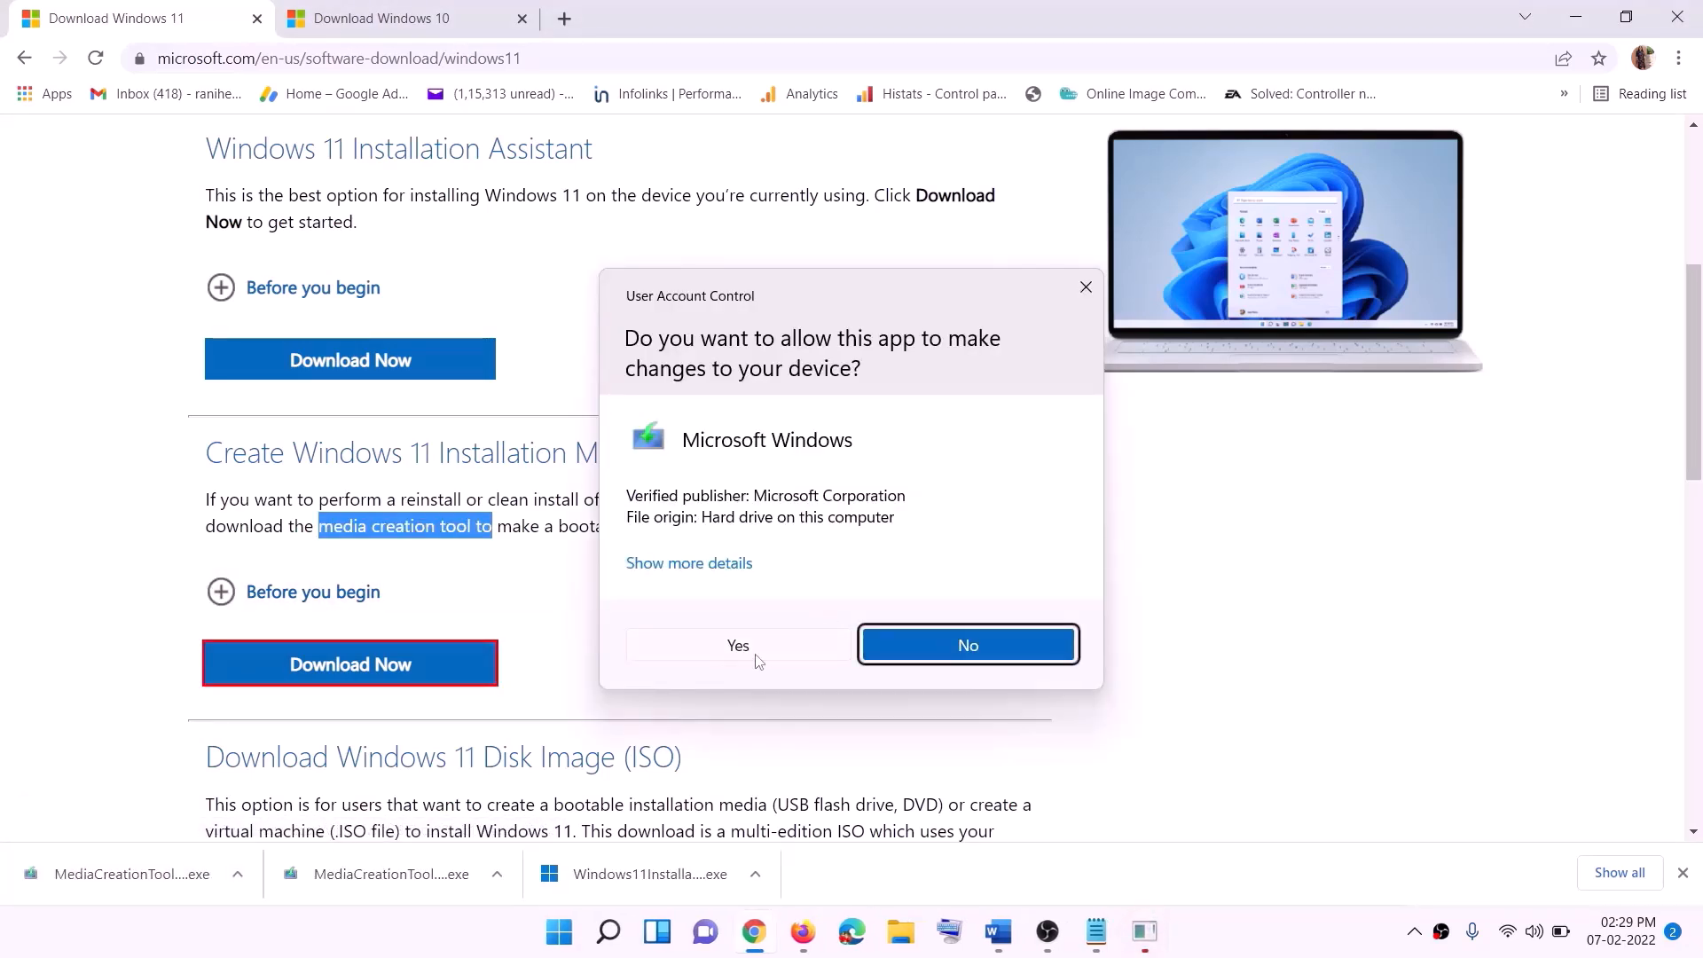
click(749, 652)
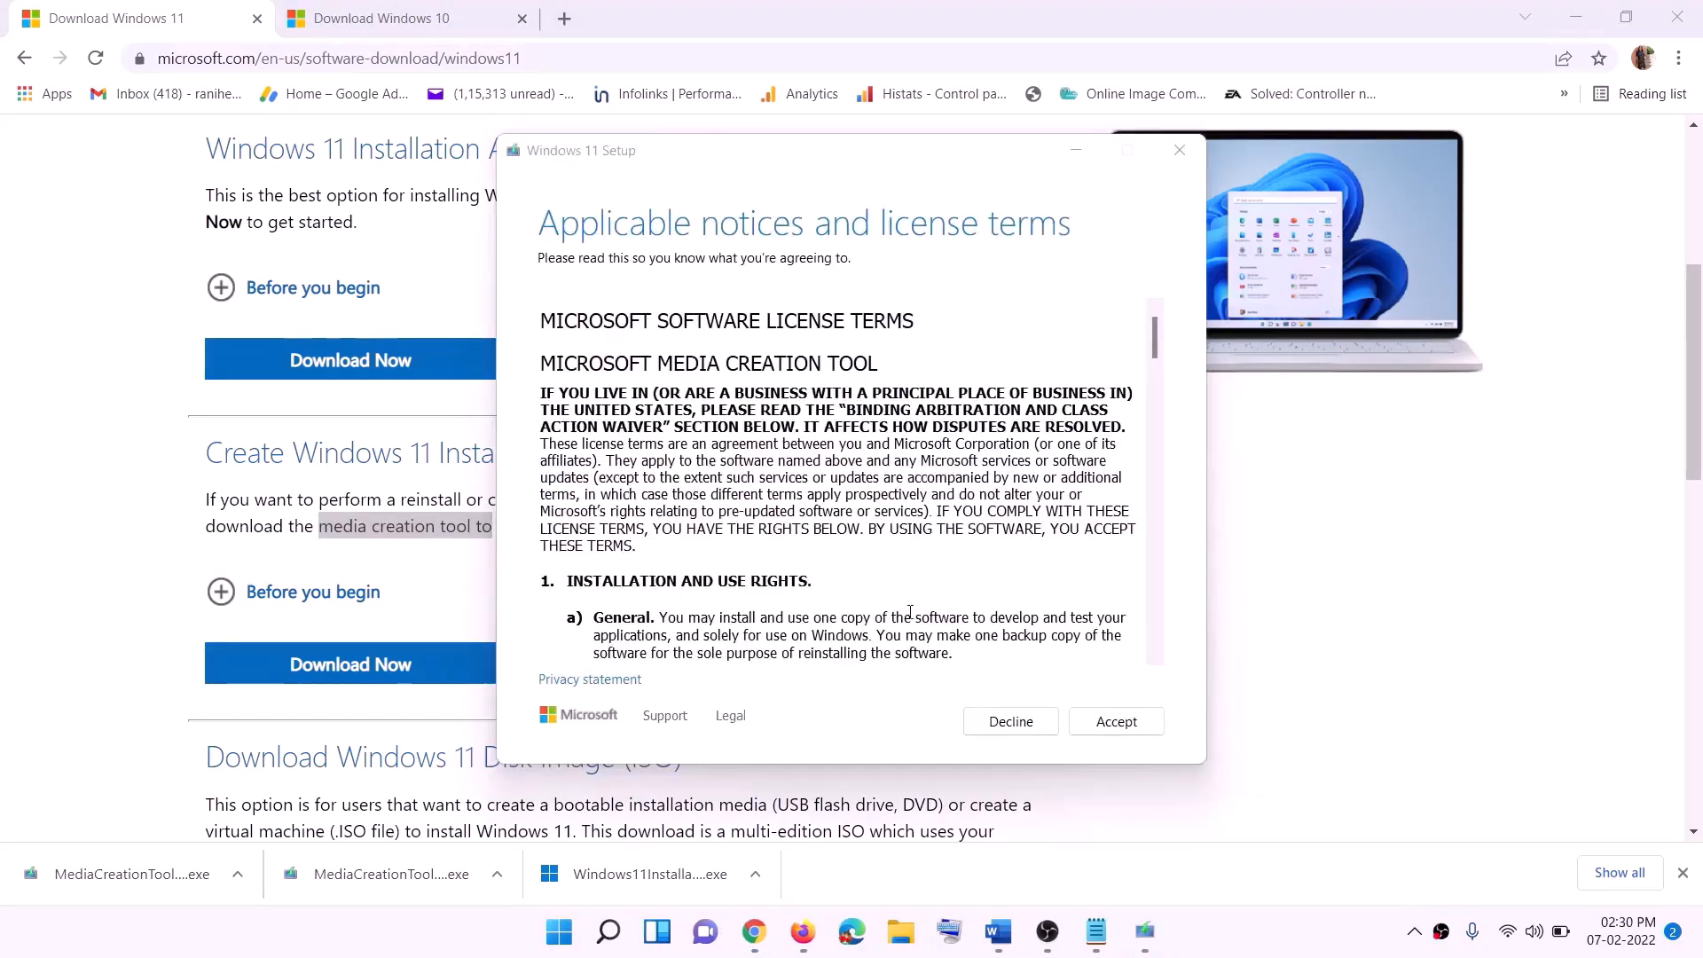
Accept the license terms, keep the recommended language and edition, and save the ISO file as Windows on the Desktop.
click(1114, 720)
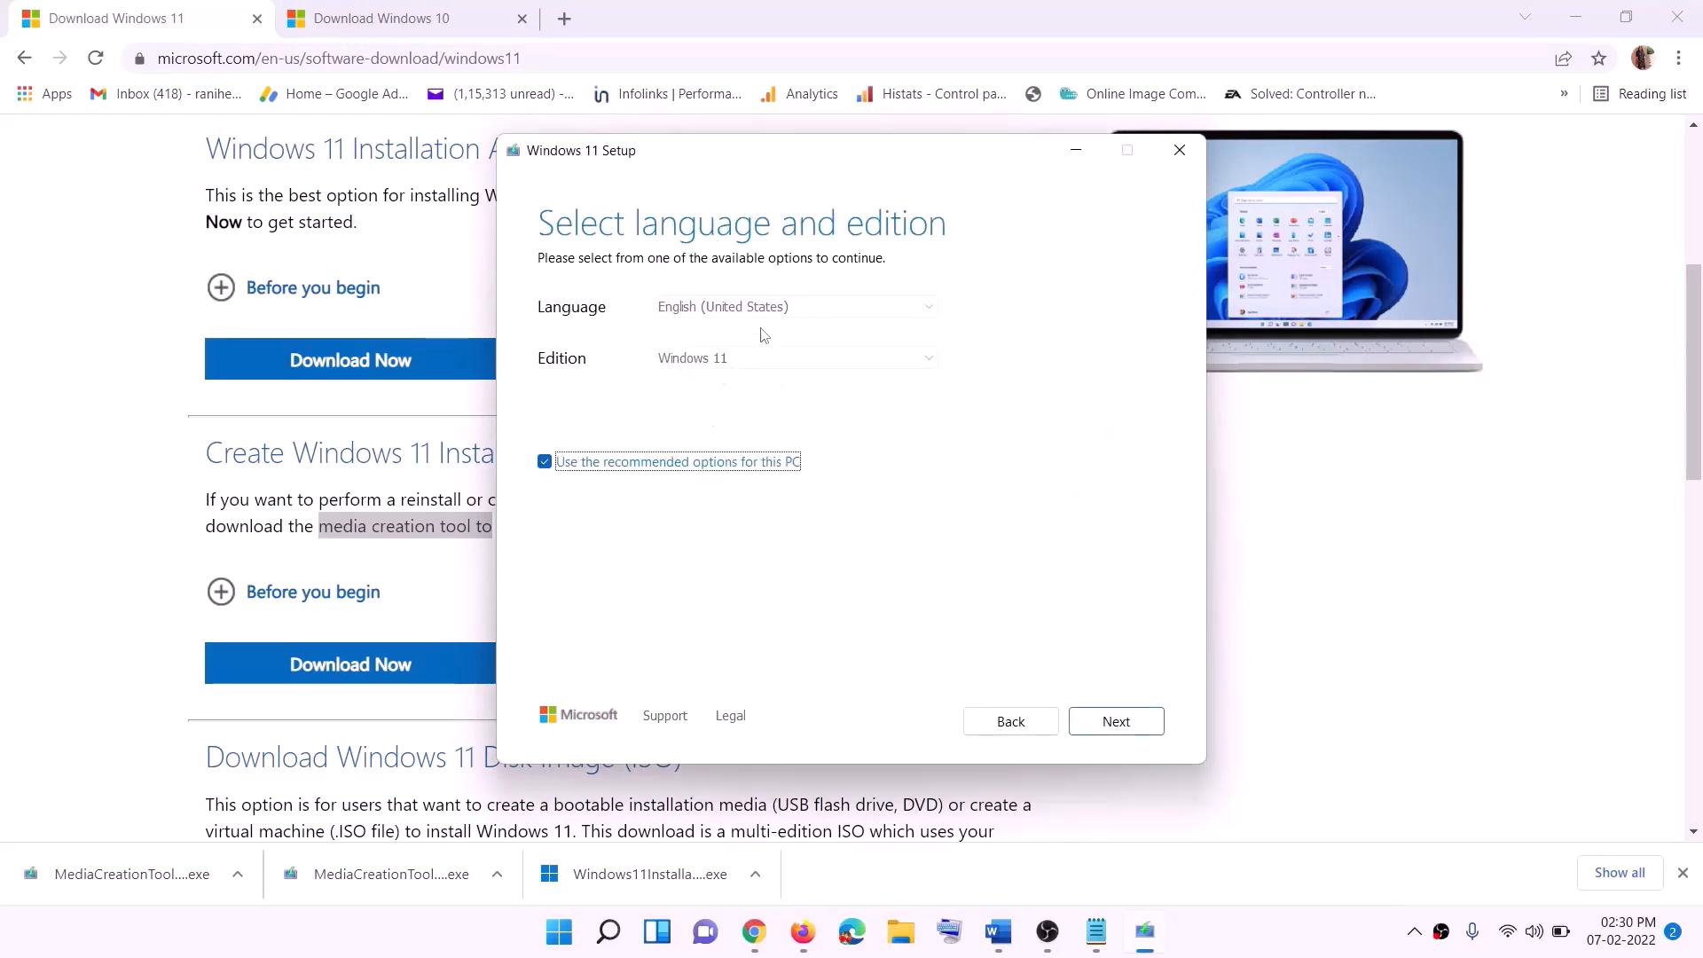
click(1104, 719)
click(600, 384)
click(1125, 722)
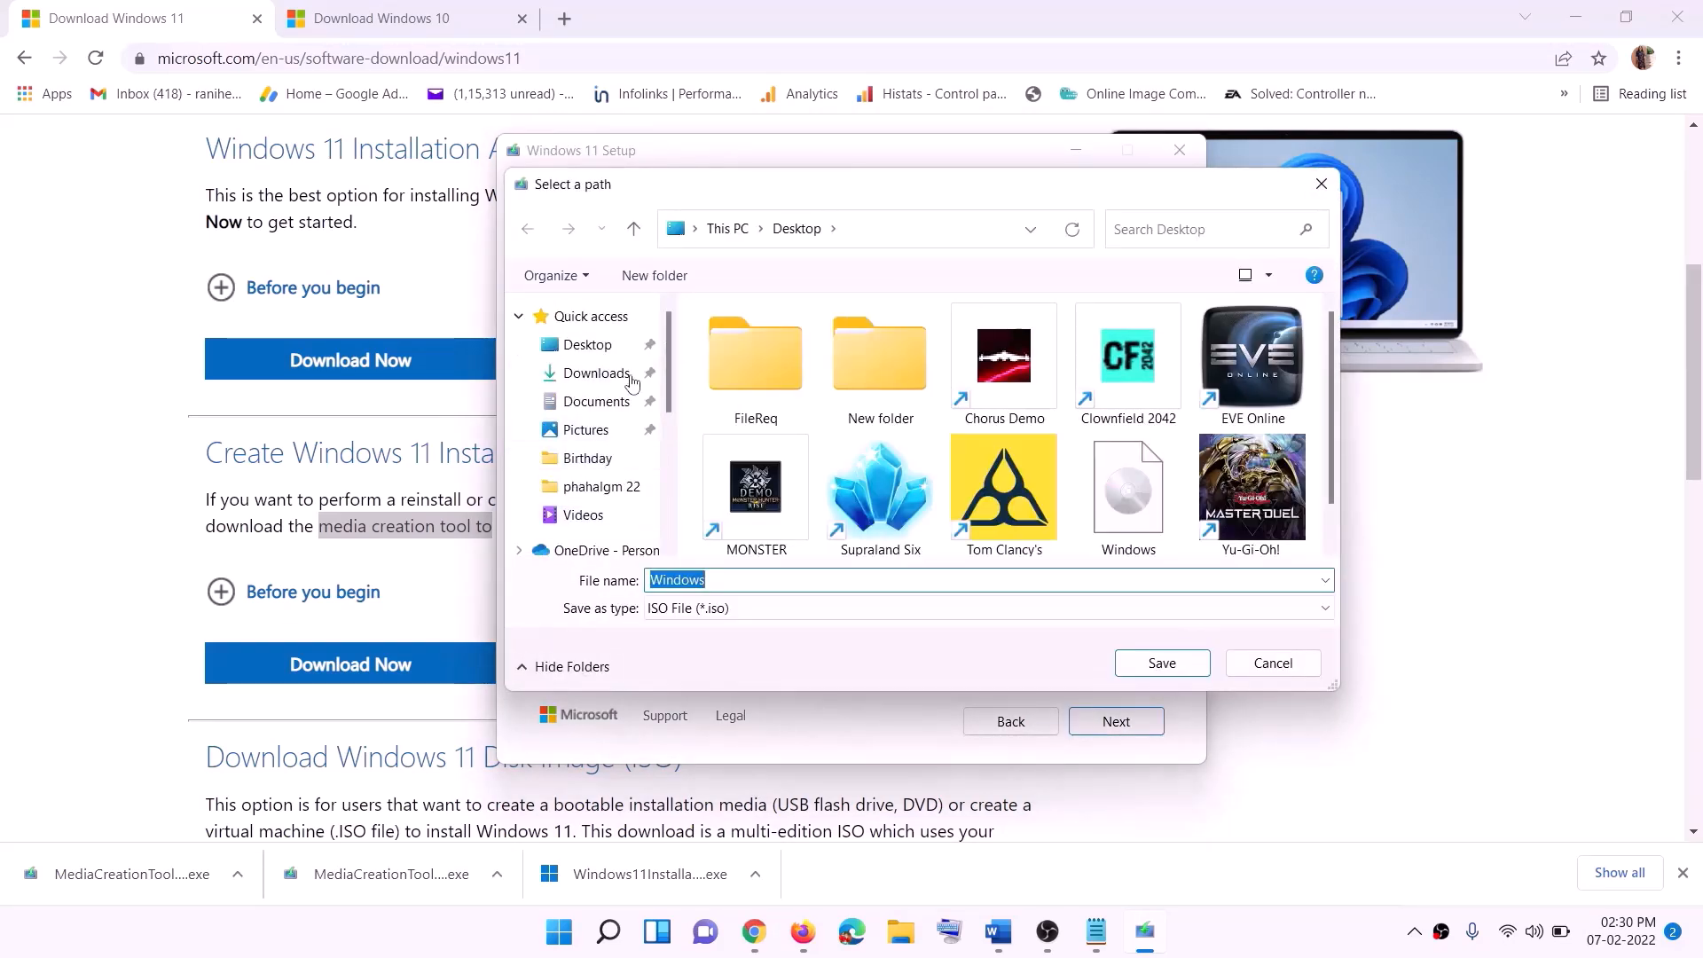
click(585, 348)
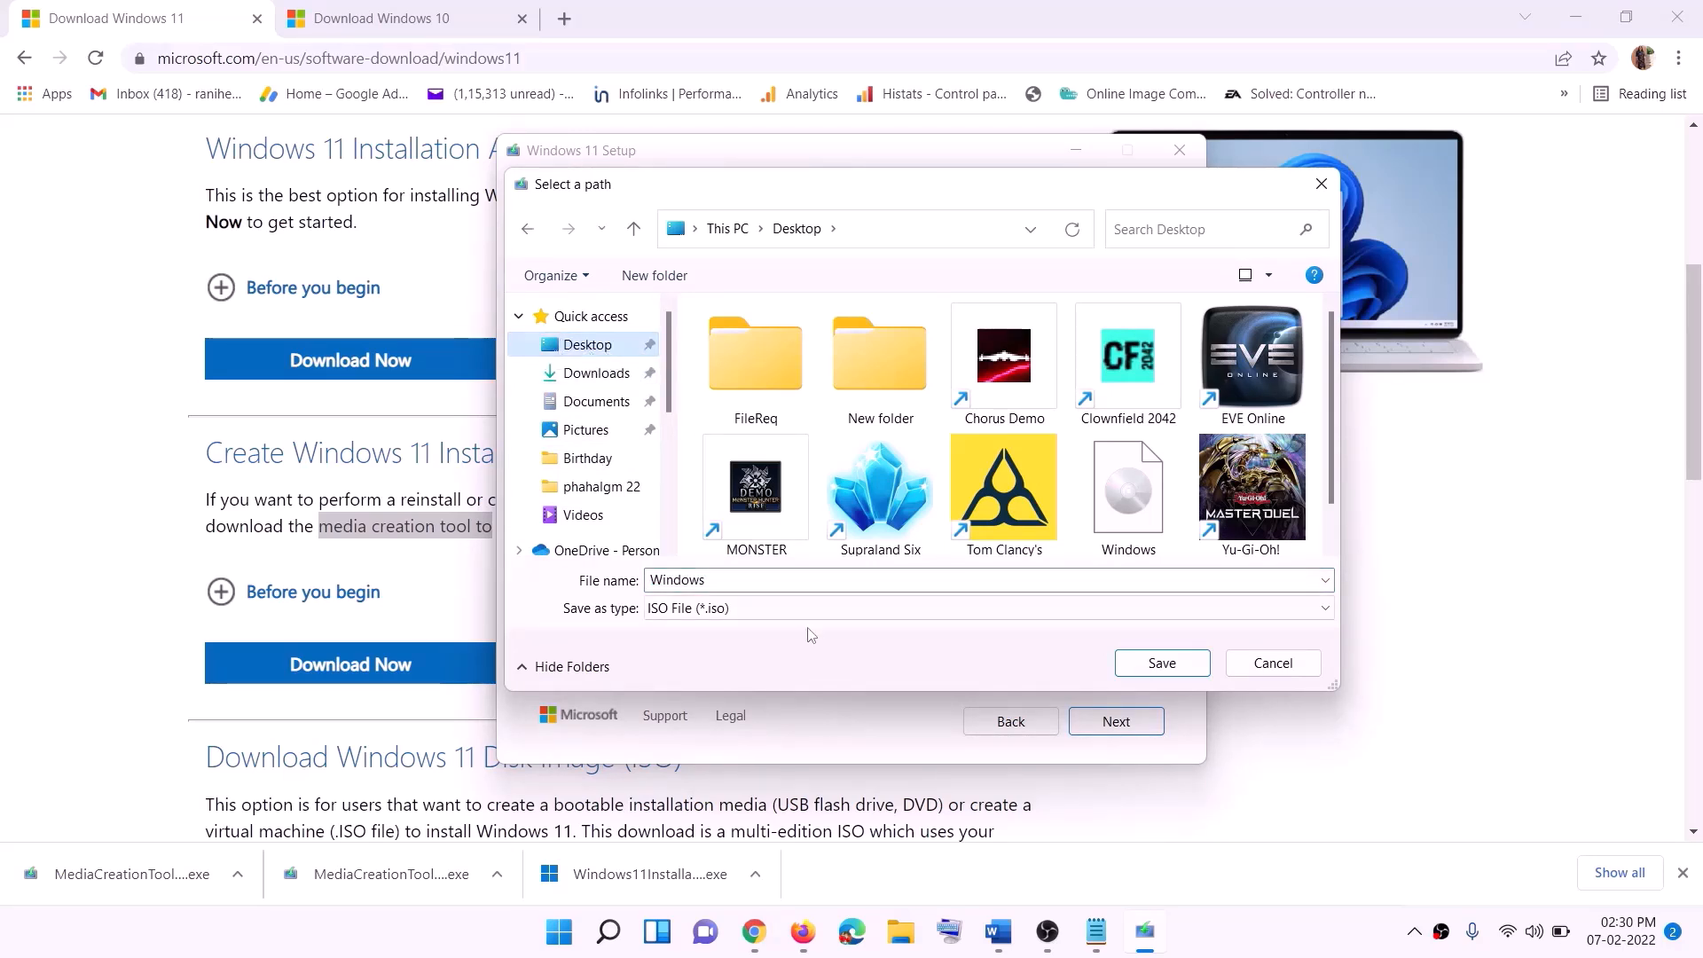
click(1170, 669)
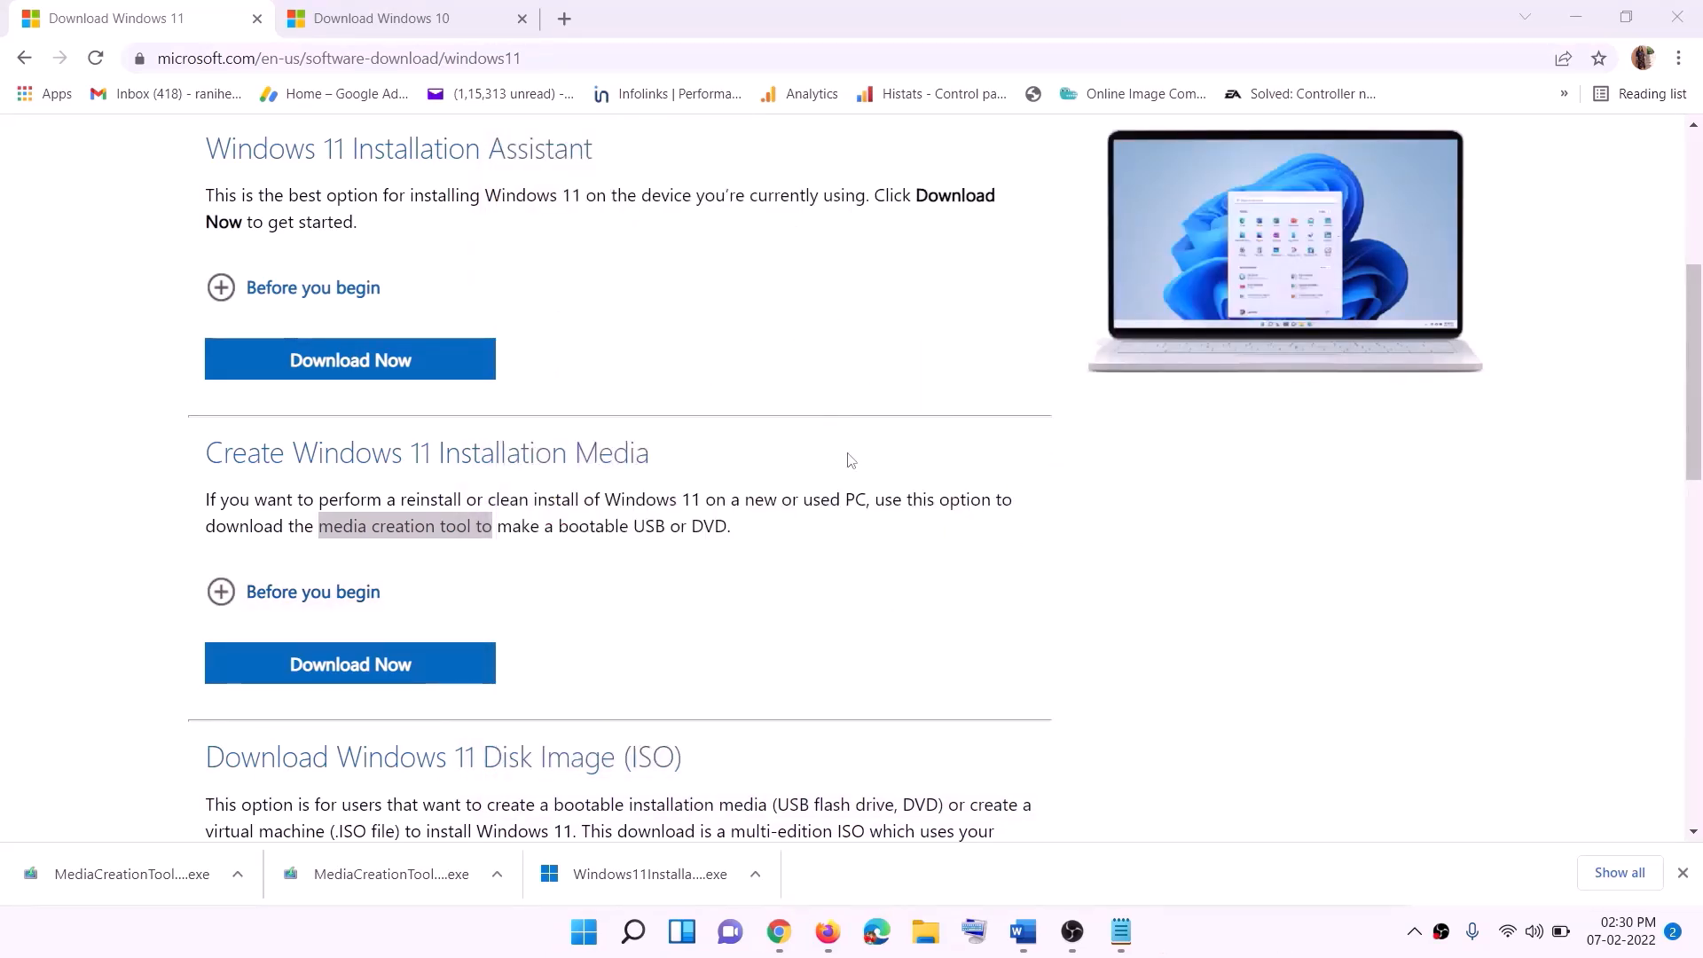
Show the desktop, move the Windows ISO file beside the Firefox shortcut and open it as a mounted drive.
key(super+d)
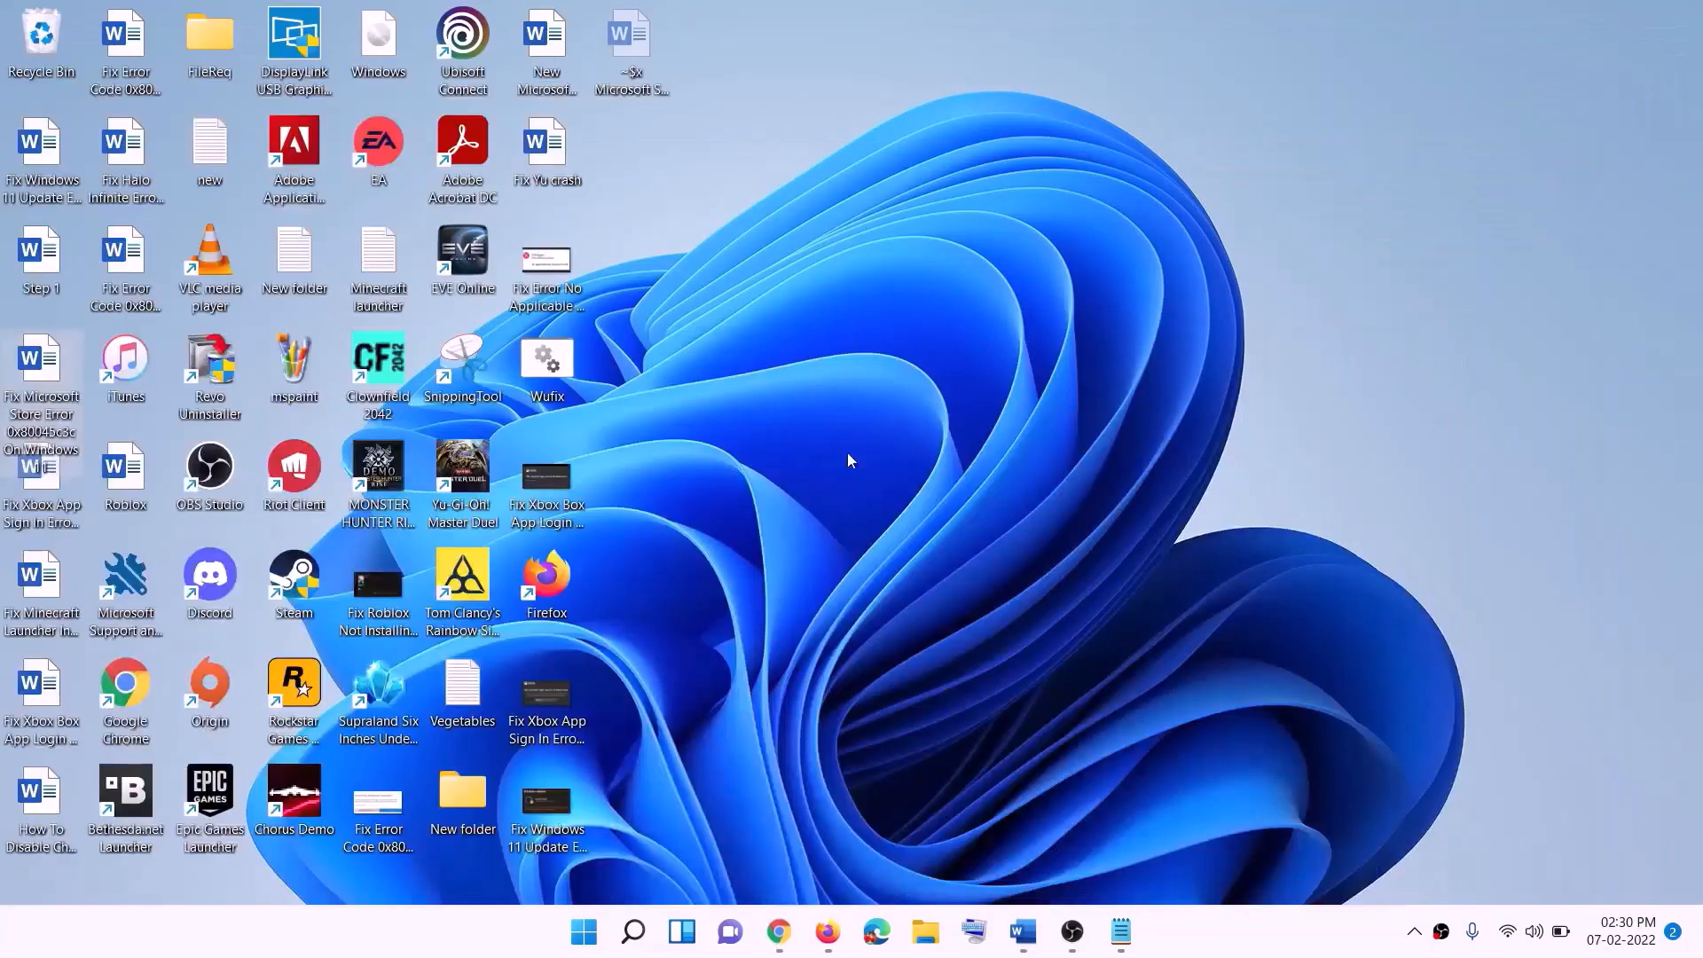
drag(397, 44, 683, 558)
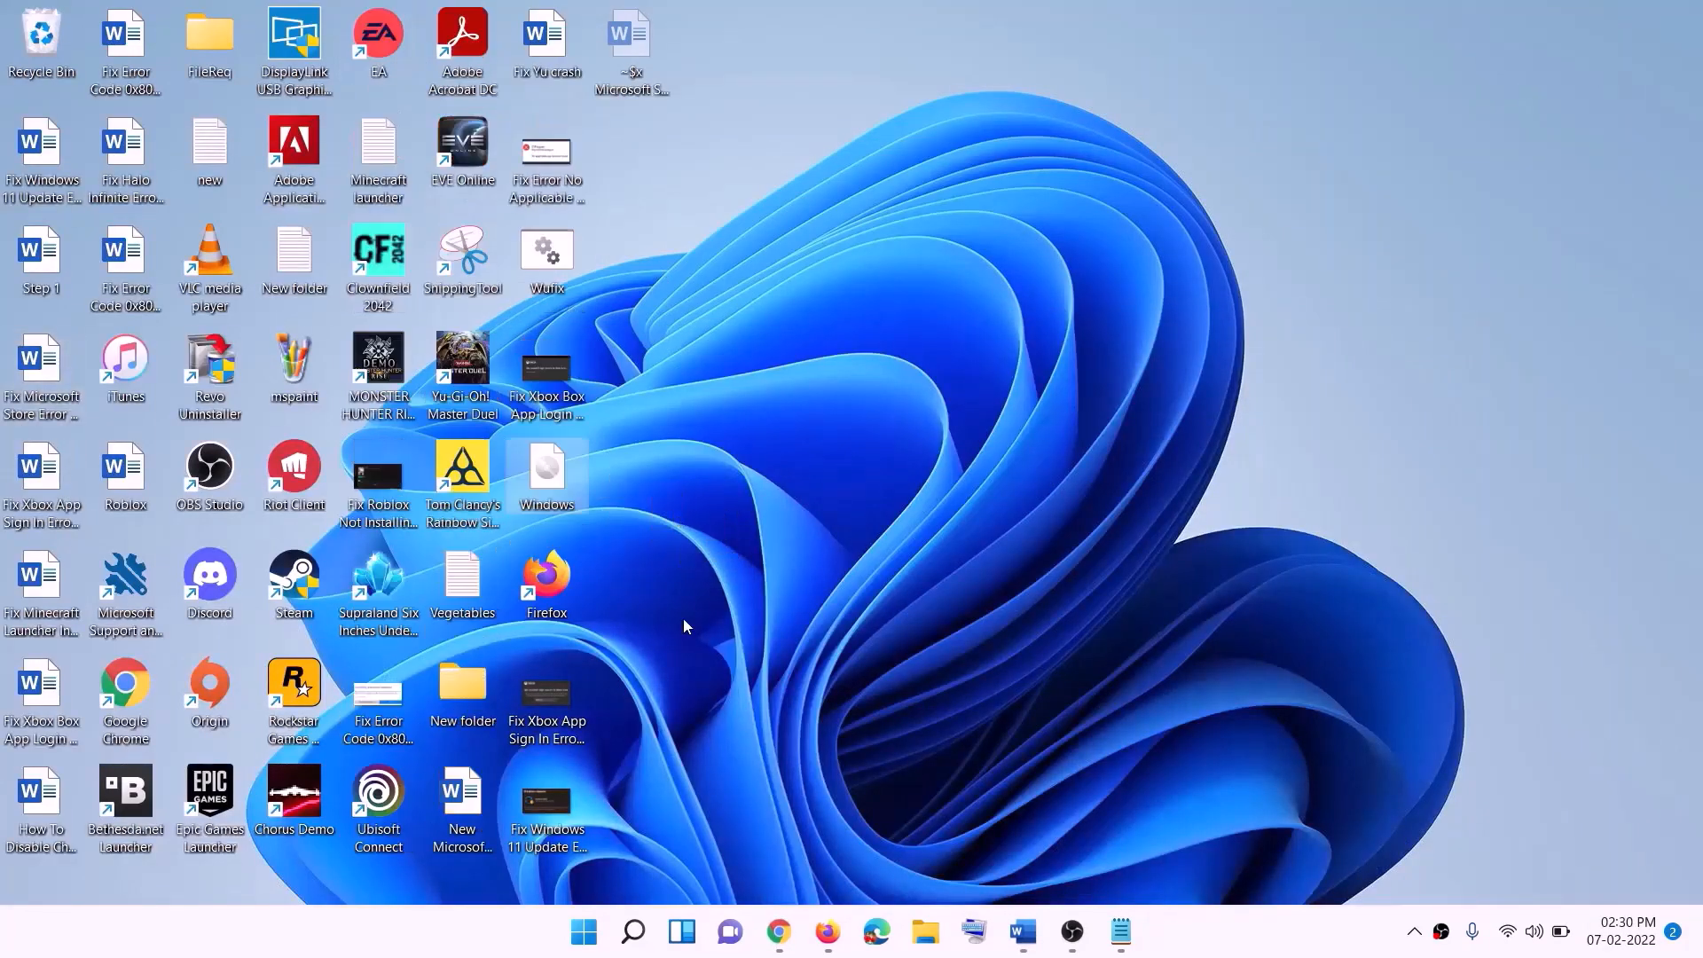
double_click(550, 488)
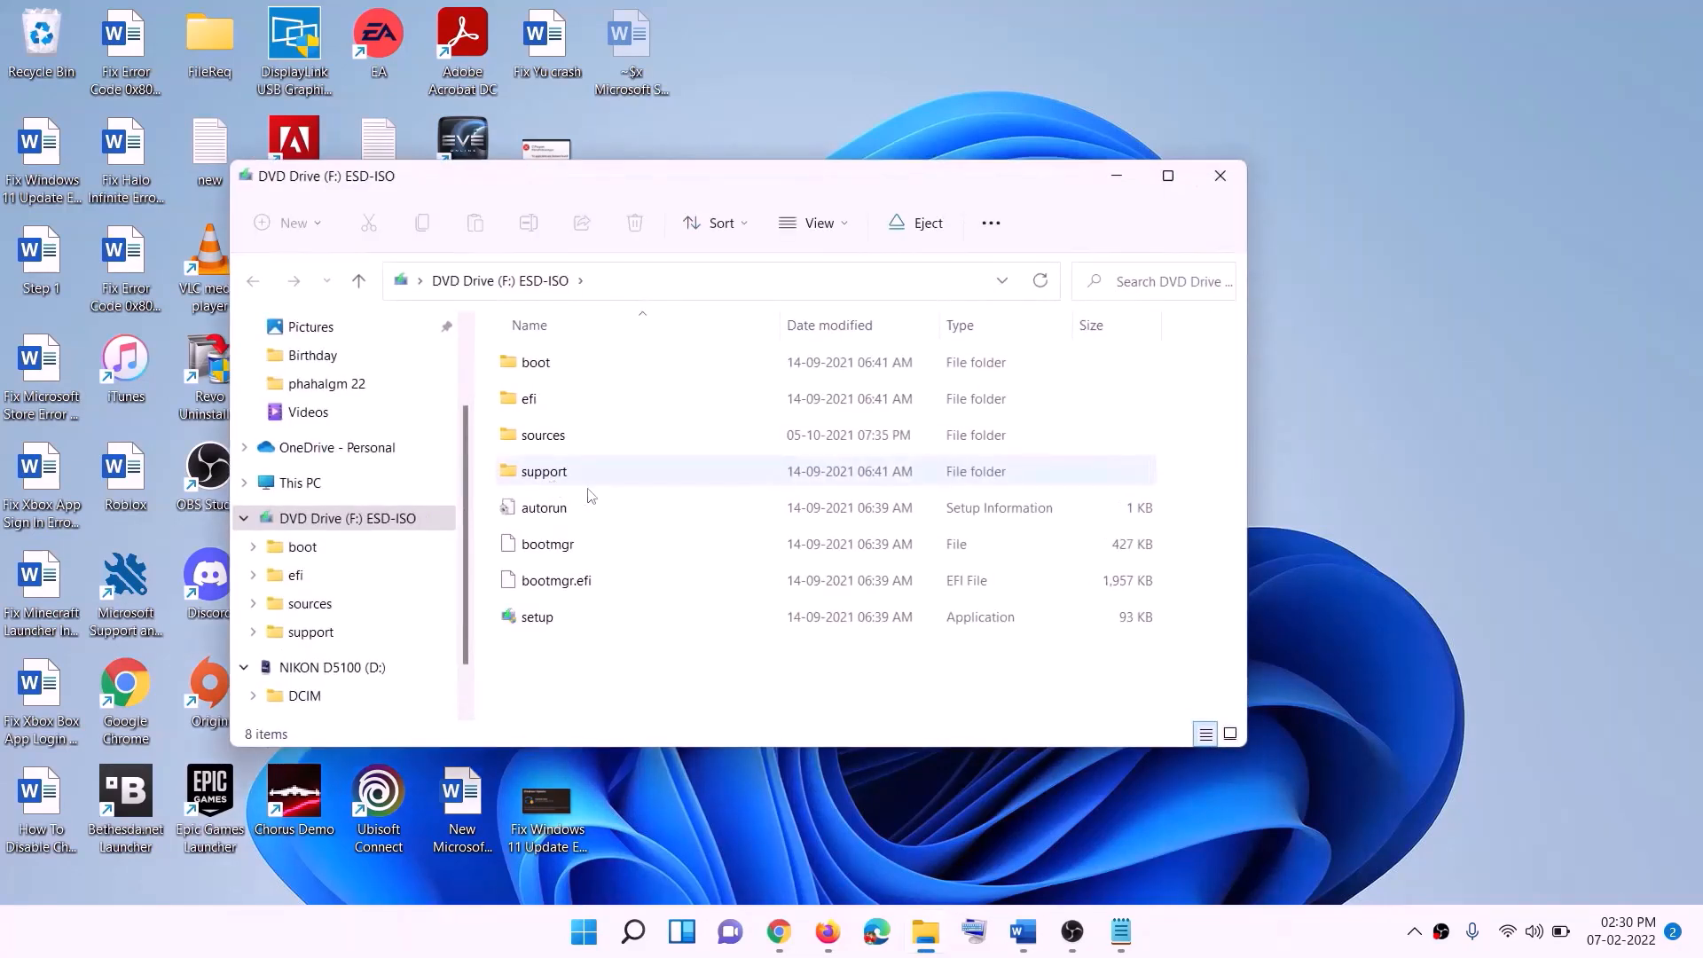
Run setup from the mounted ESD-ISO drive, allow it to make changes and proceed past the Install Windows 11 page.
click(540, 621)
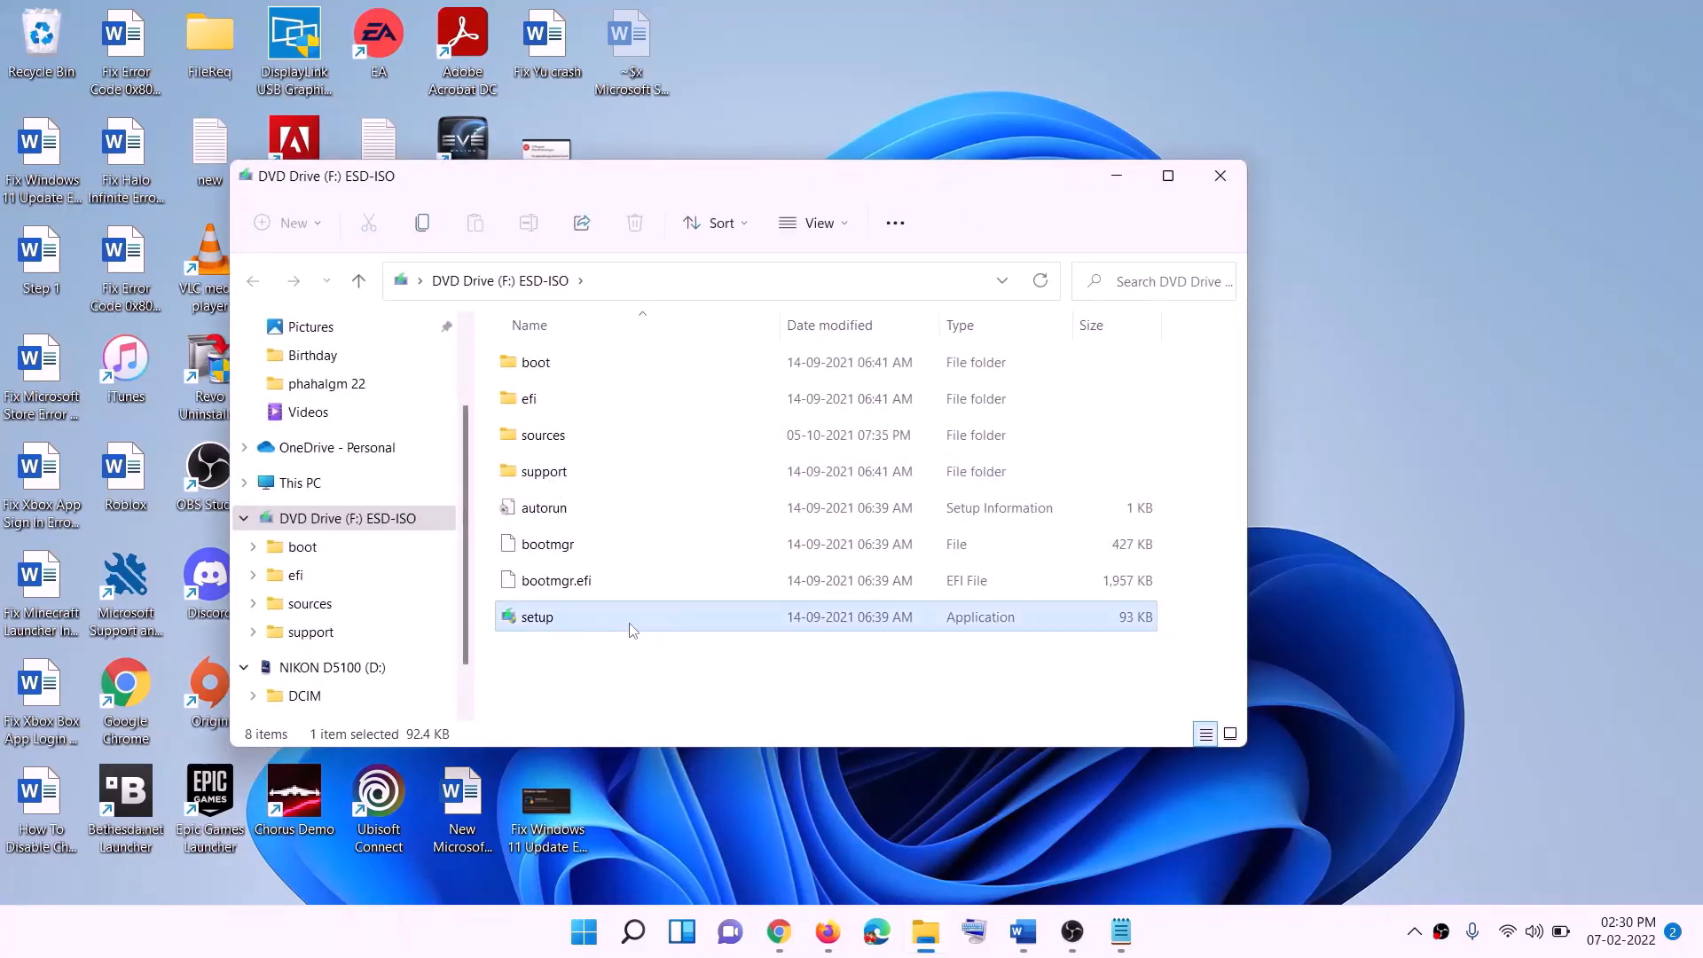
double_click(582, 616)
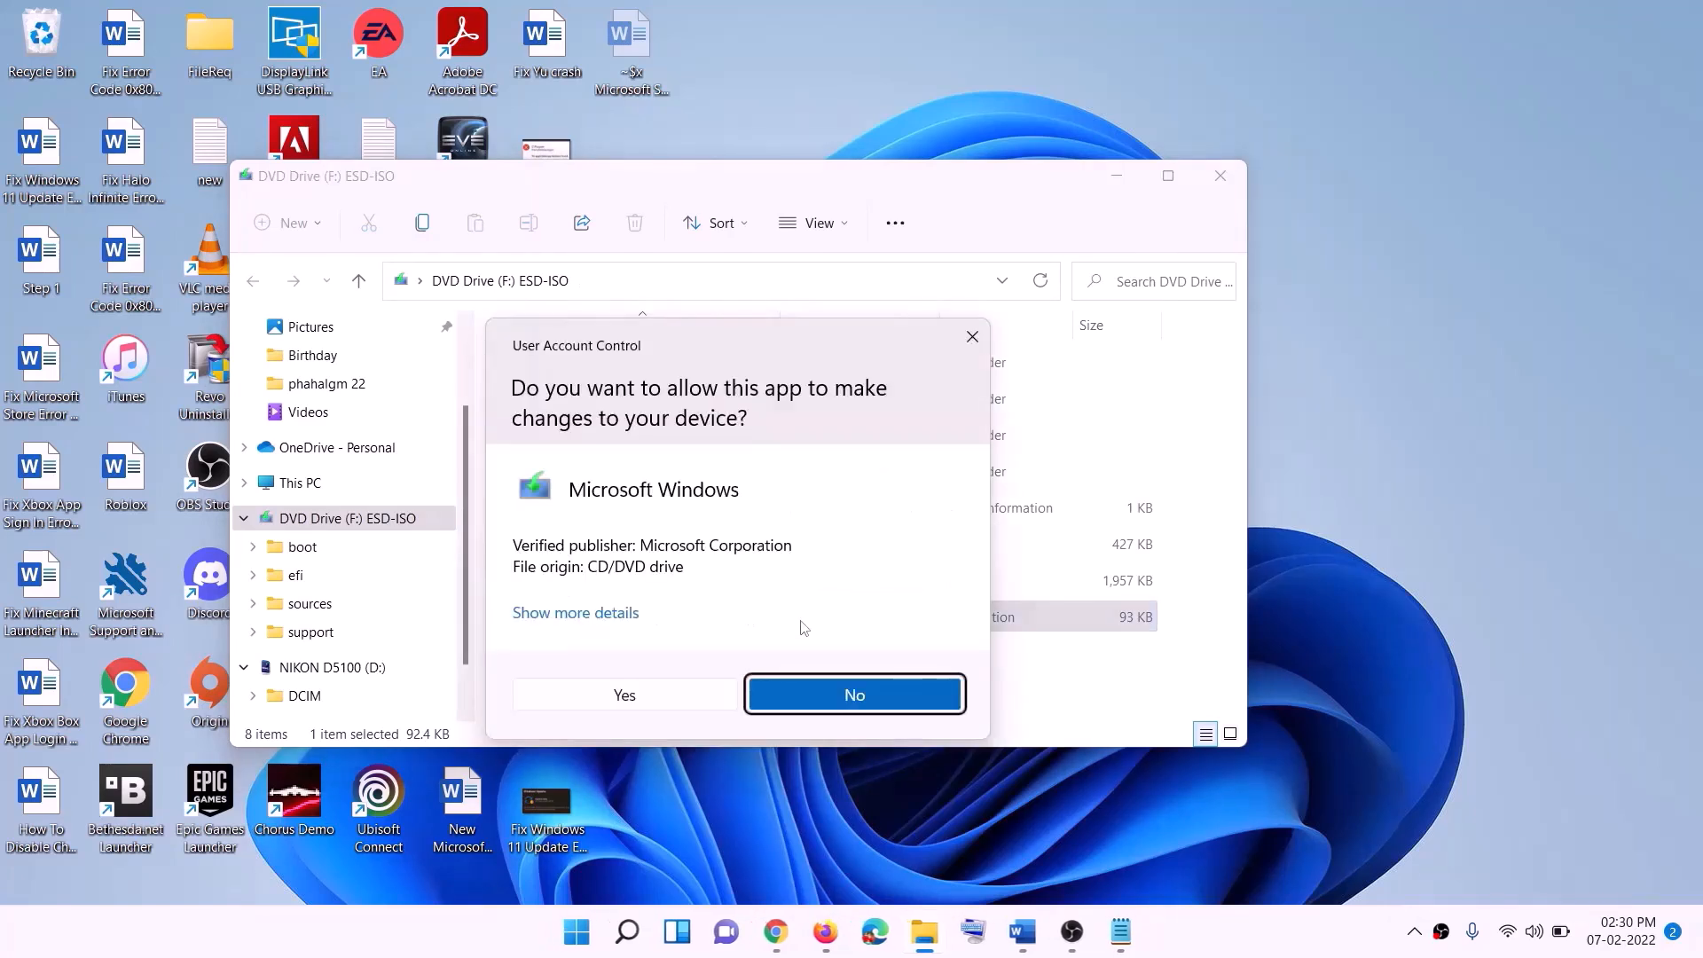
click(683, 695)
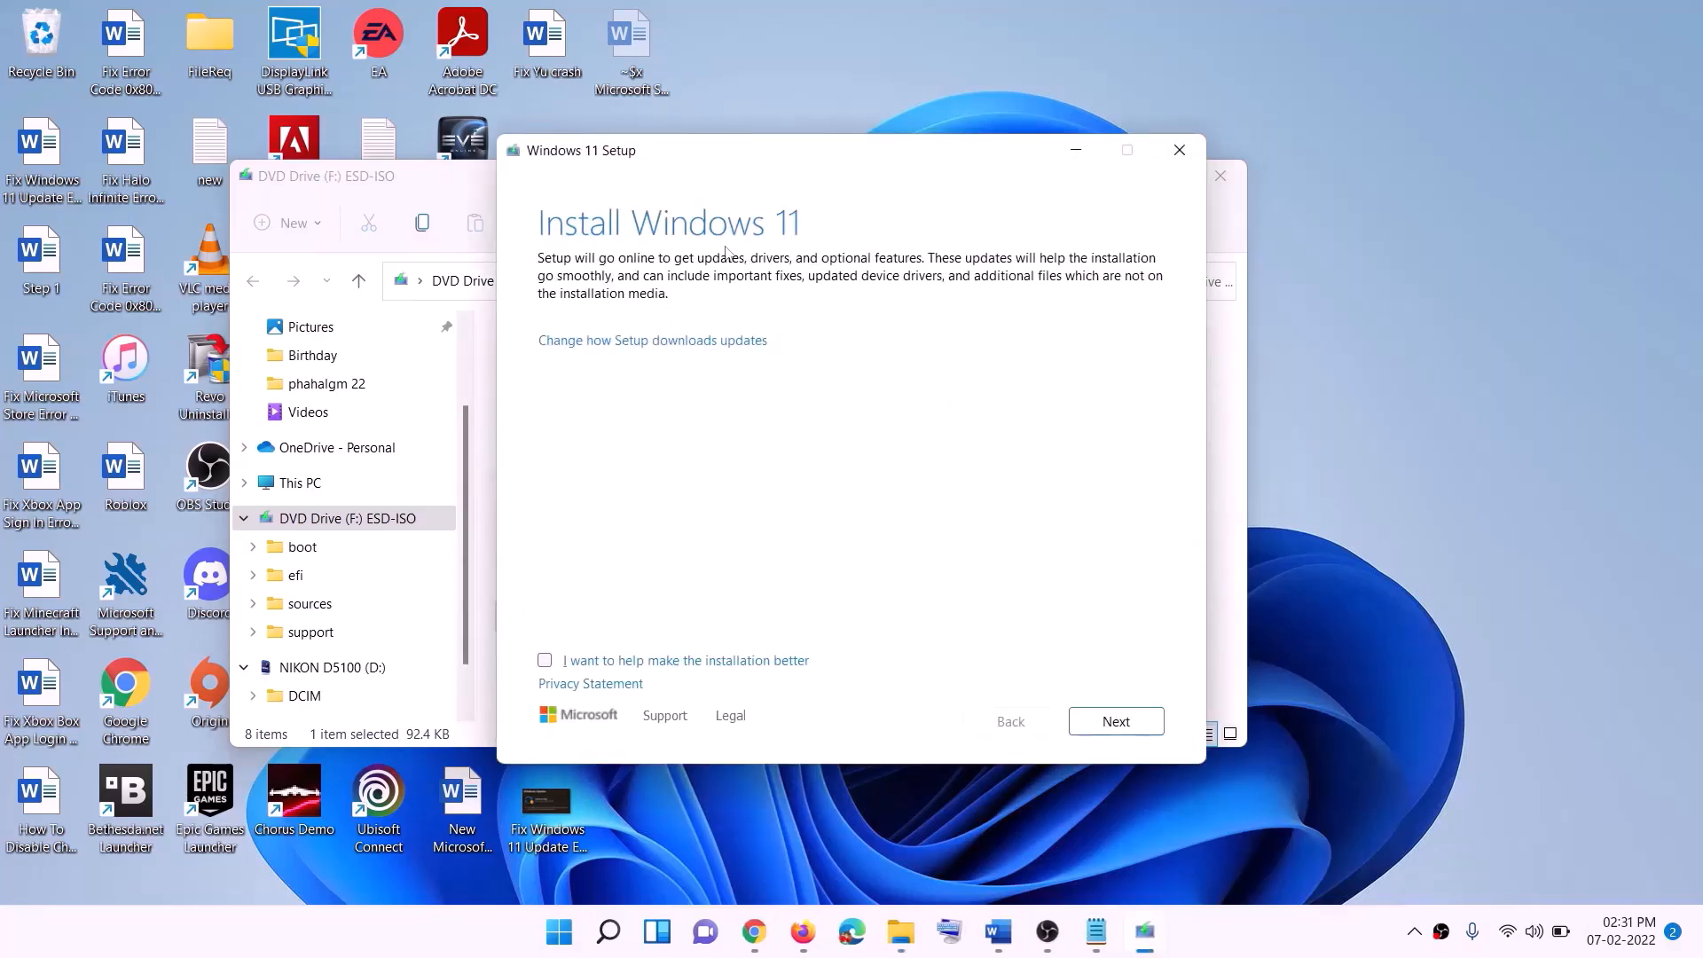
click(1120, 722)
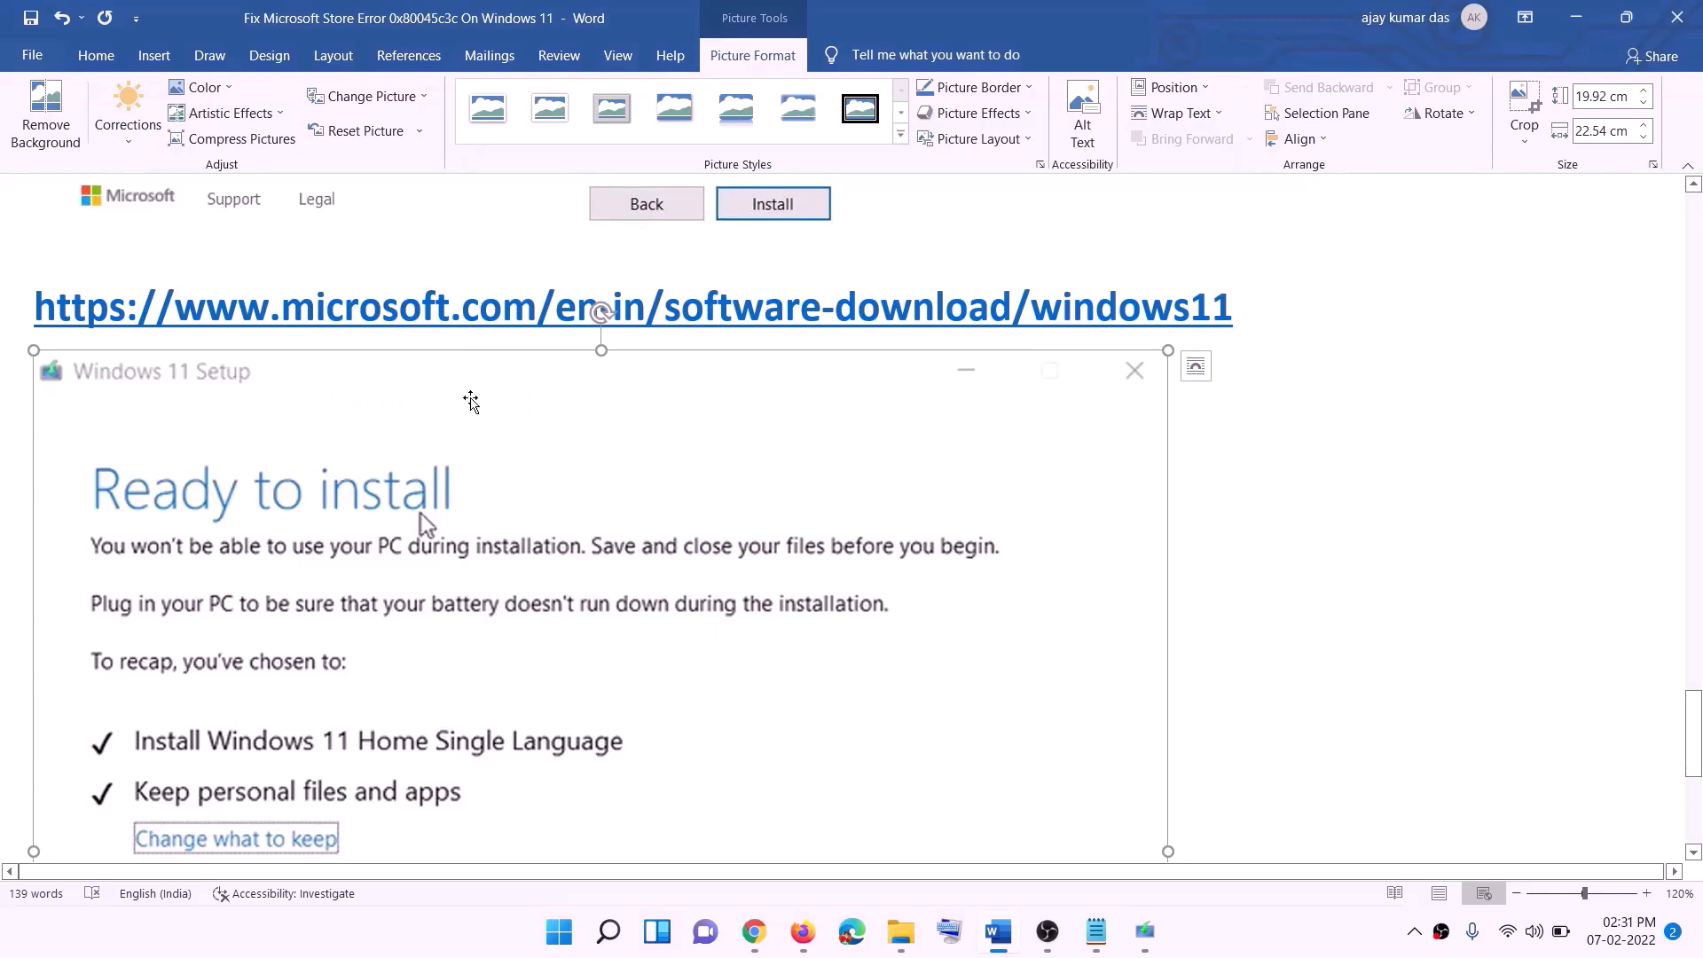
Examine the Windows 11 Ready to install screenshot in the Word document, including its Keep personal files and apps choice.
scroll(470, 401, down, 3)
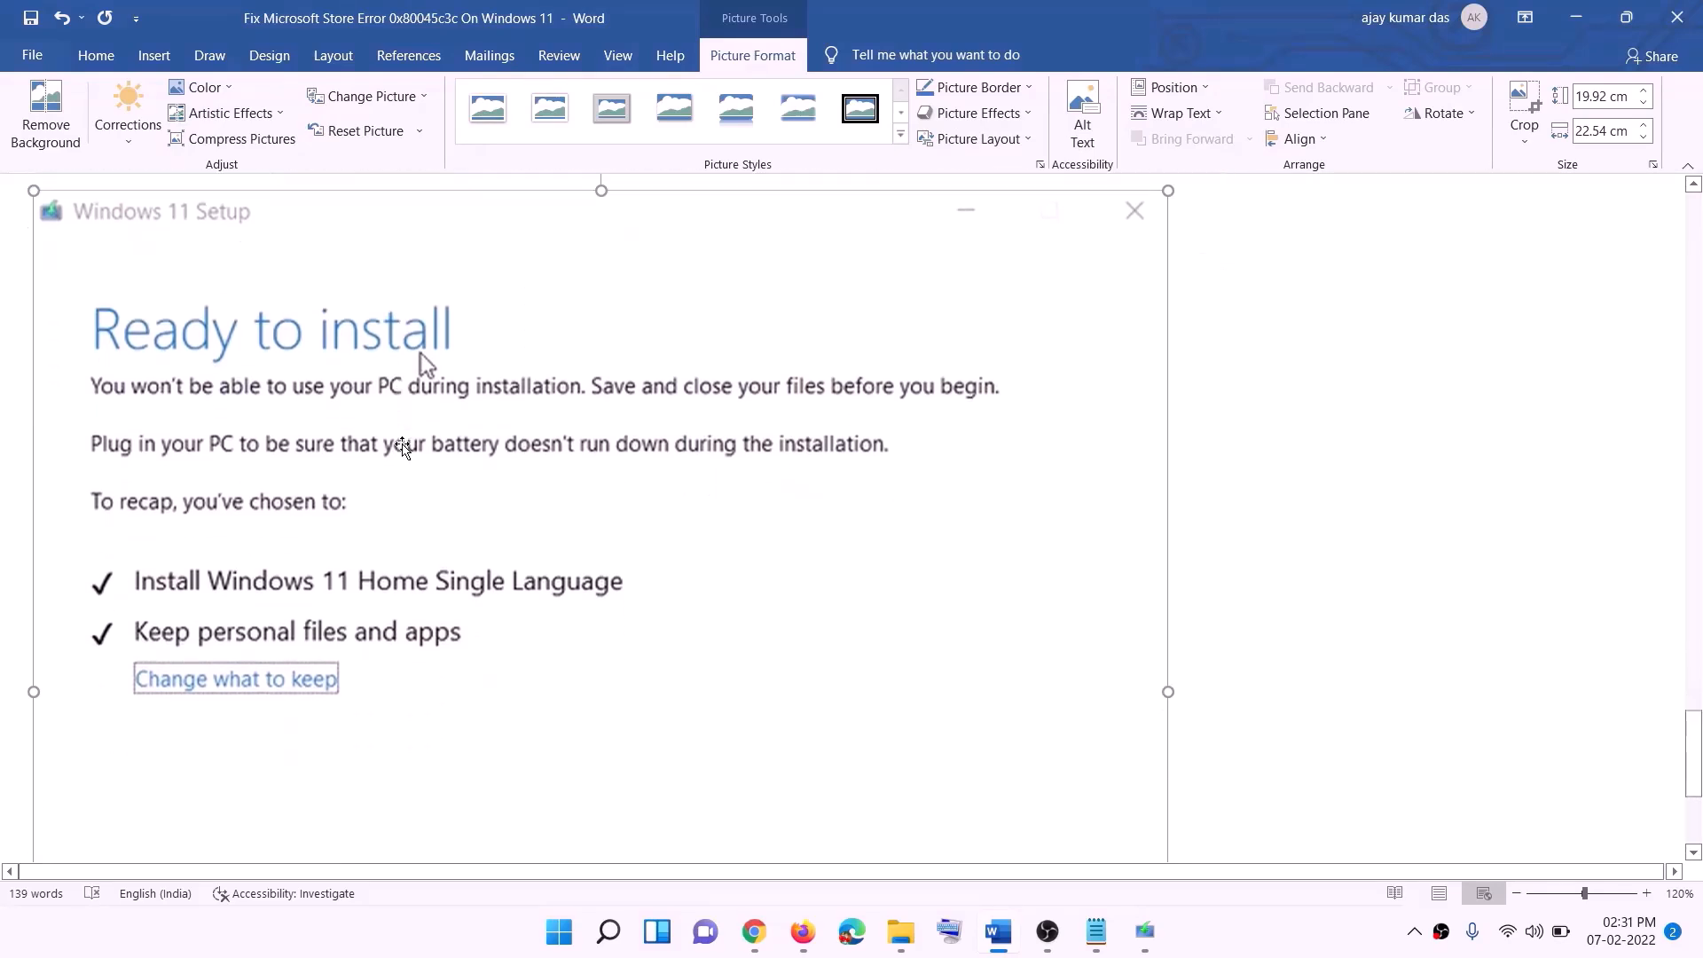
scroll(470, 324, down, 1)
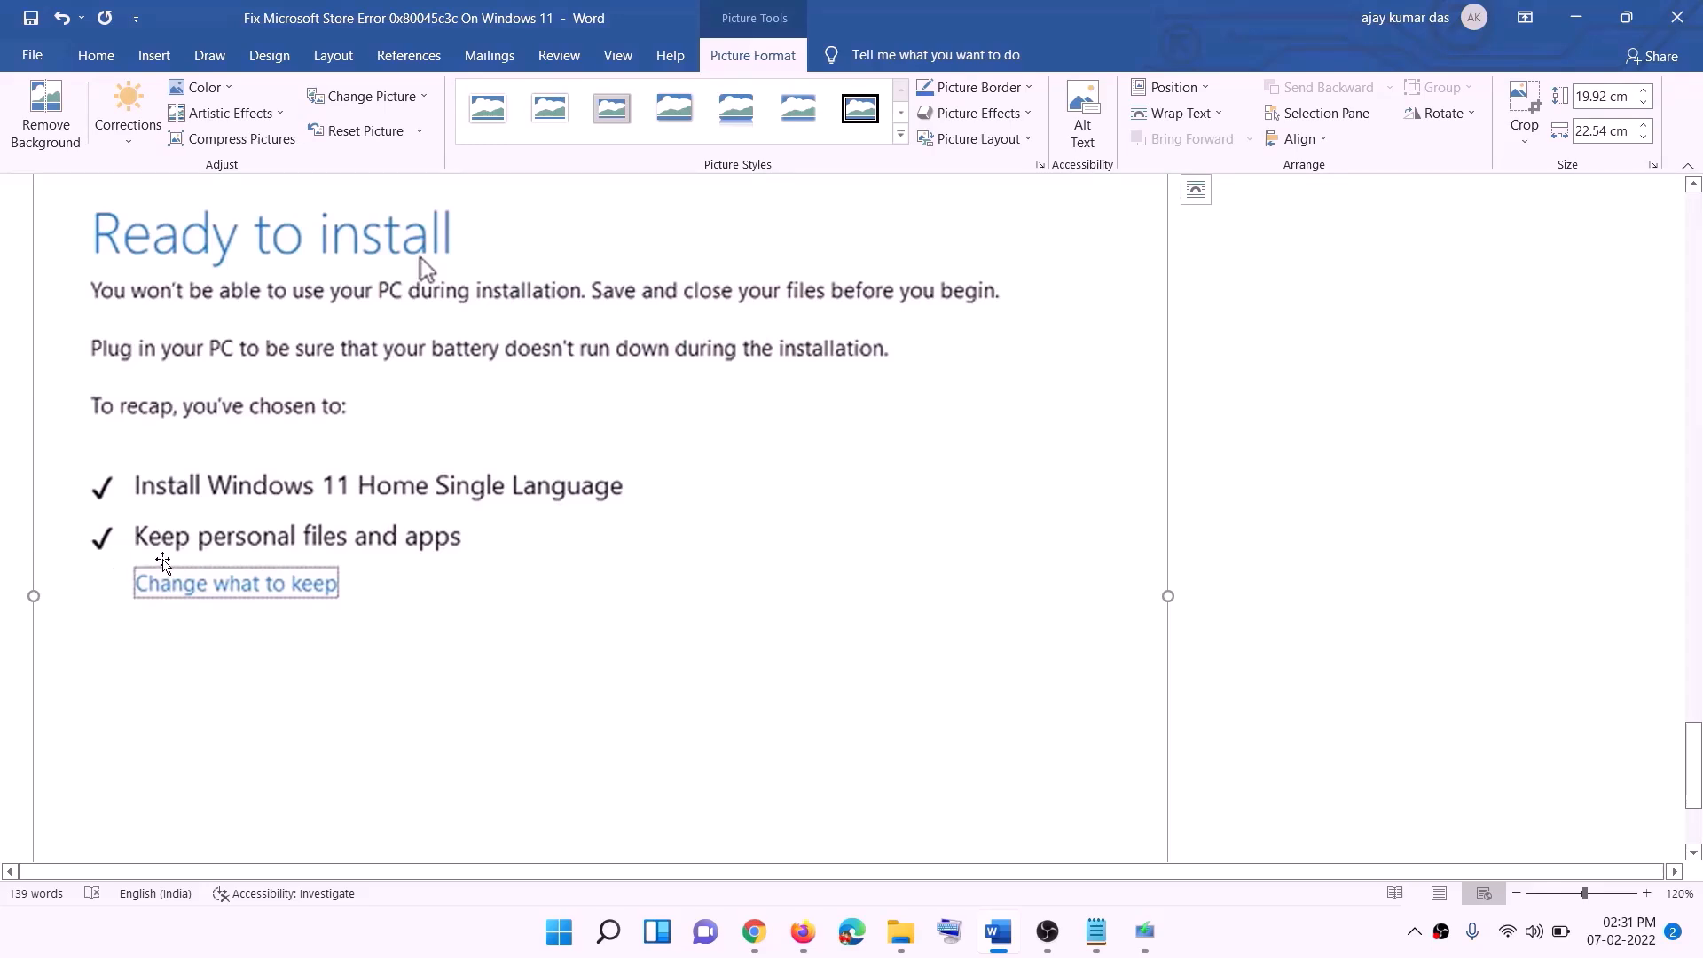
scroll(643, 557, down, 2)
scroll(643, 557, down, 2)
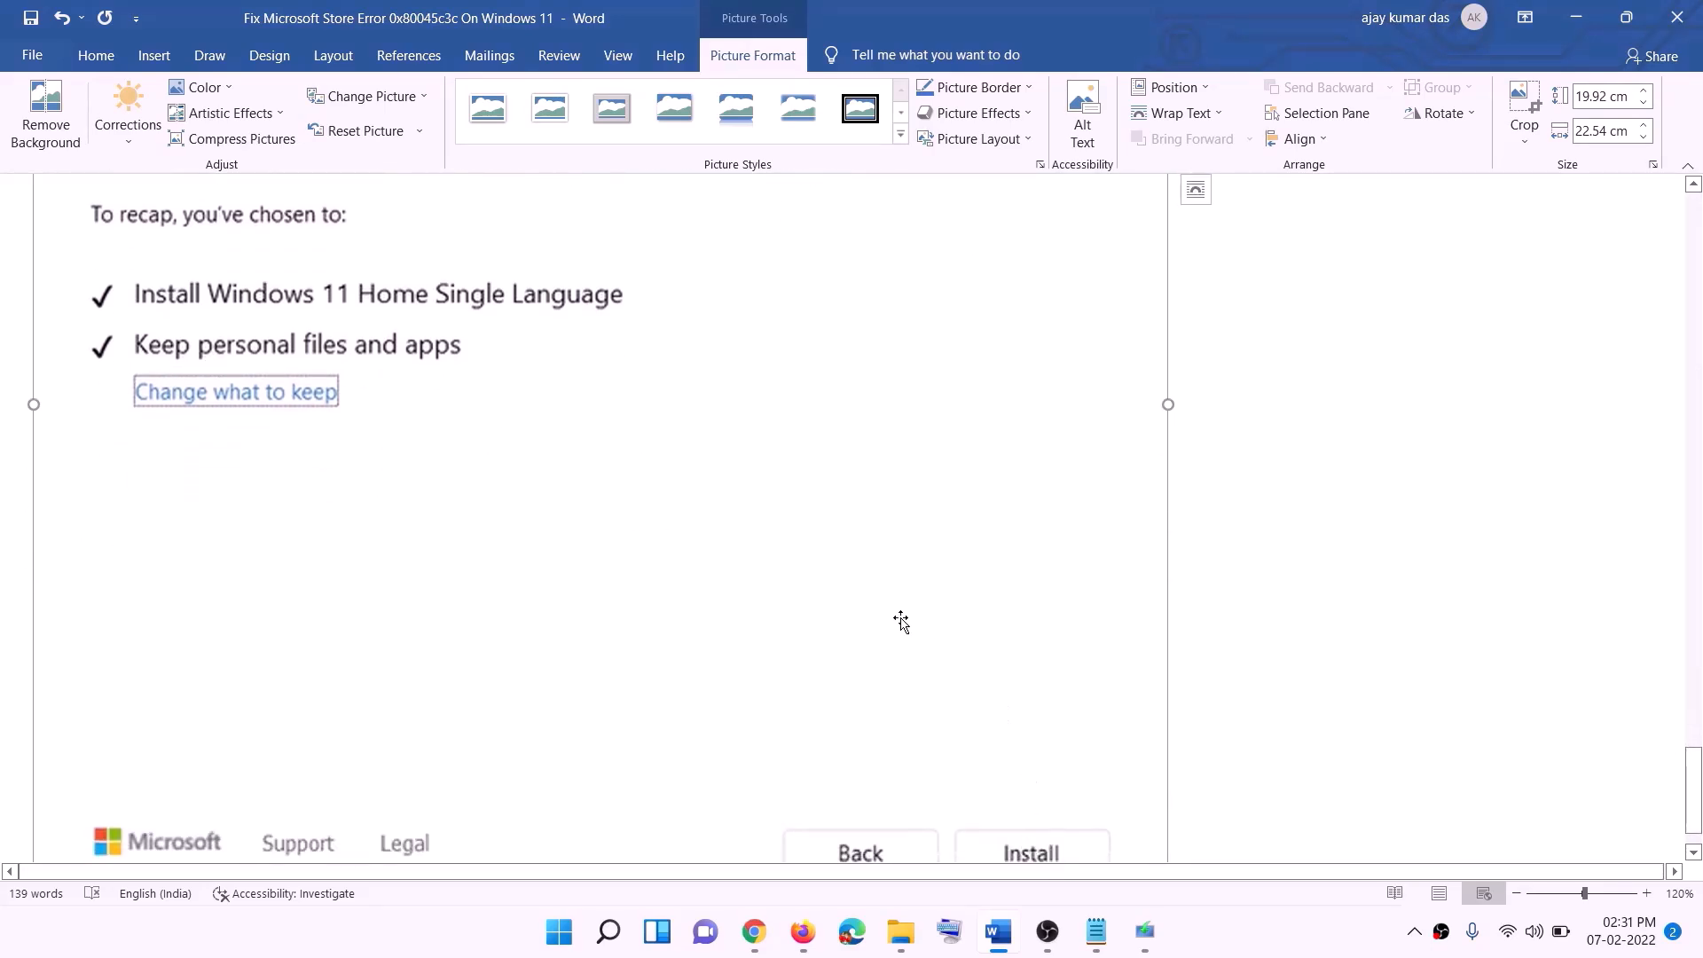
scroll(906, 621, up, 8)
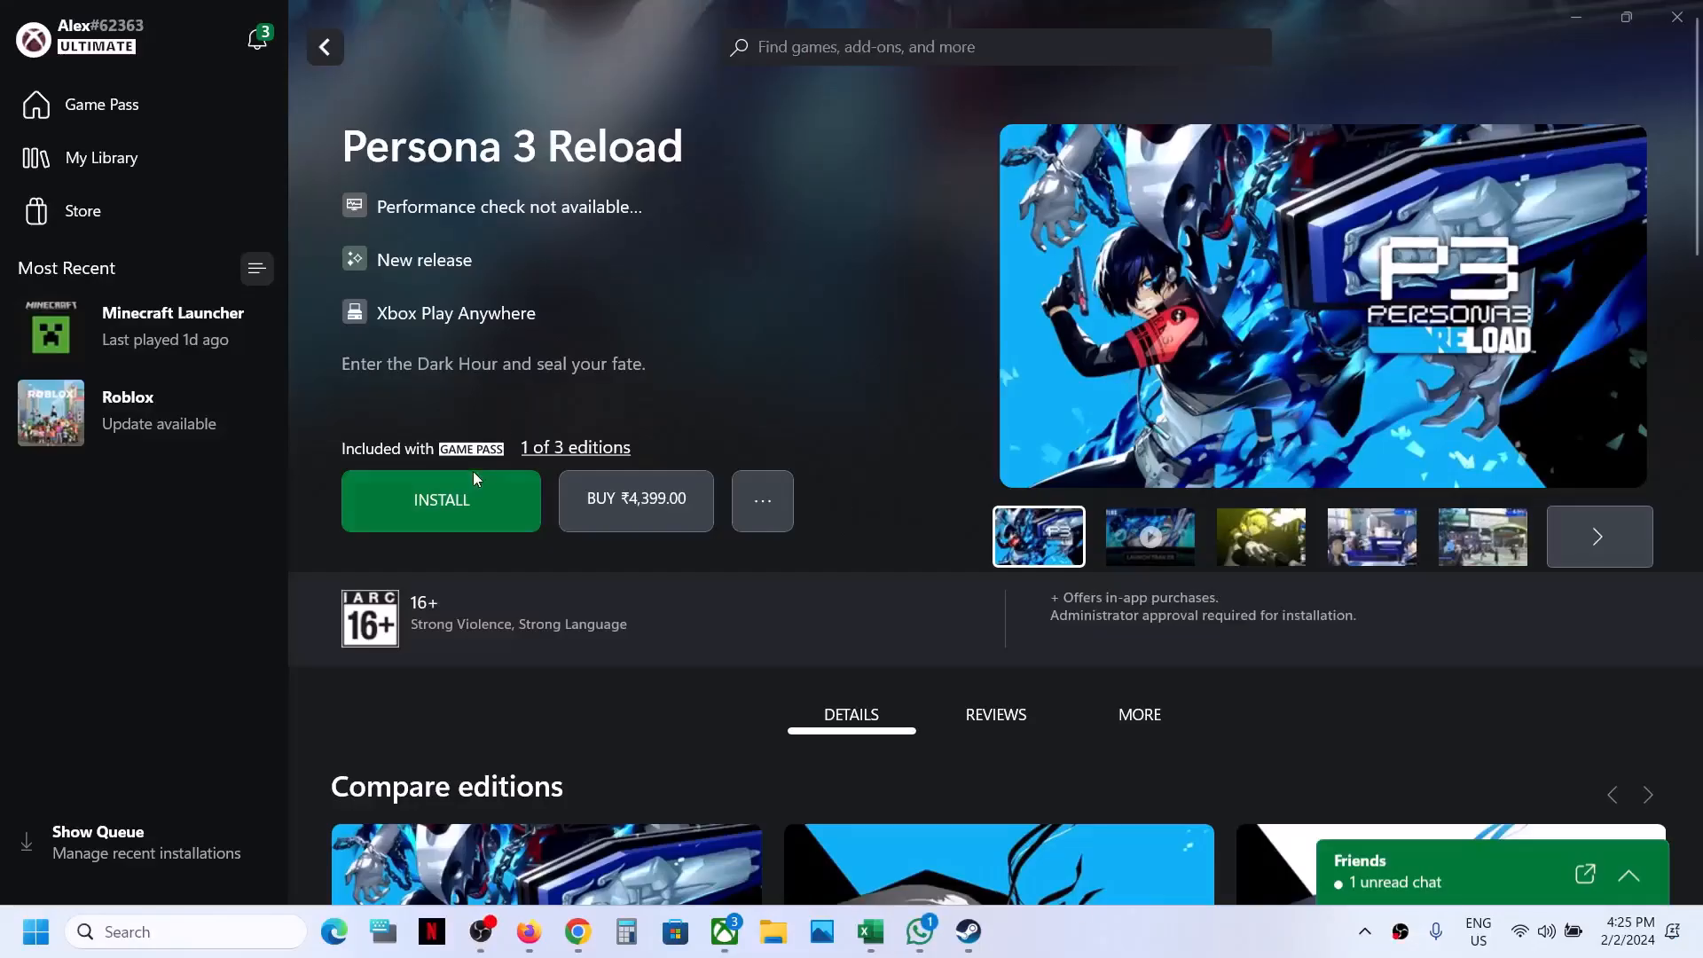
In the Xbox app, install Persona 3 Reload to C:\XboxGames without a desktop shortcut.
click(477, 481)
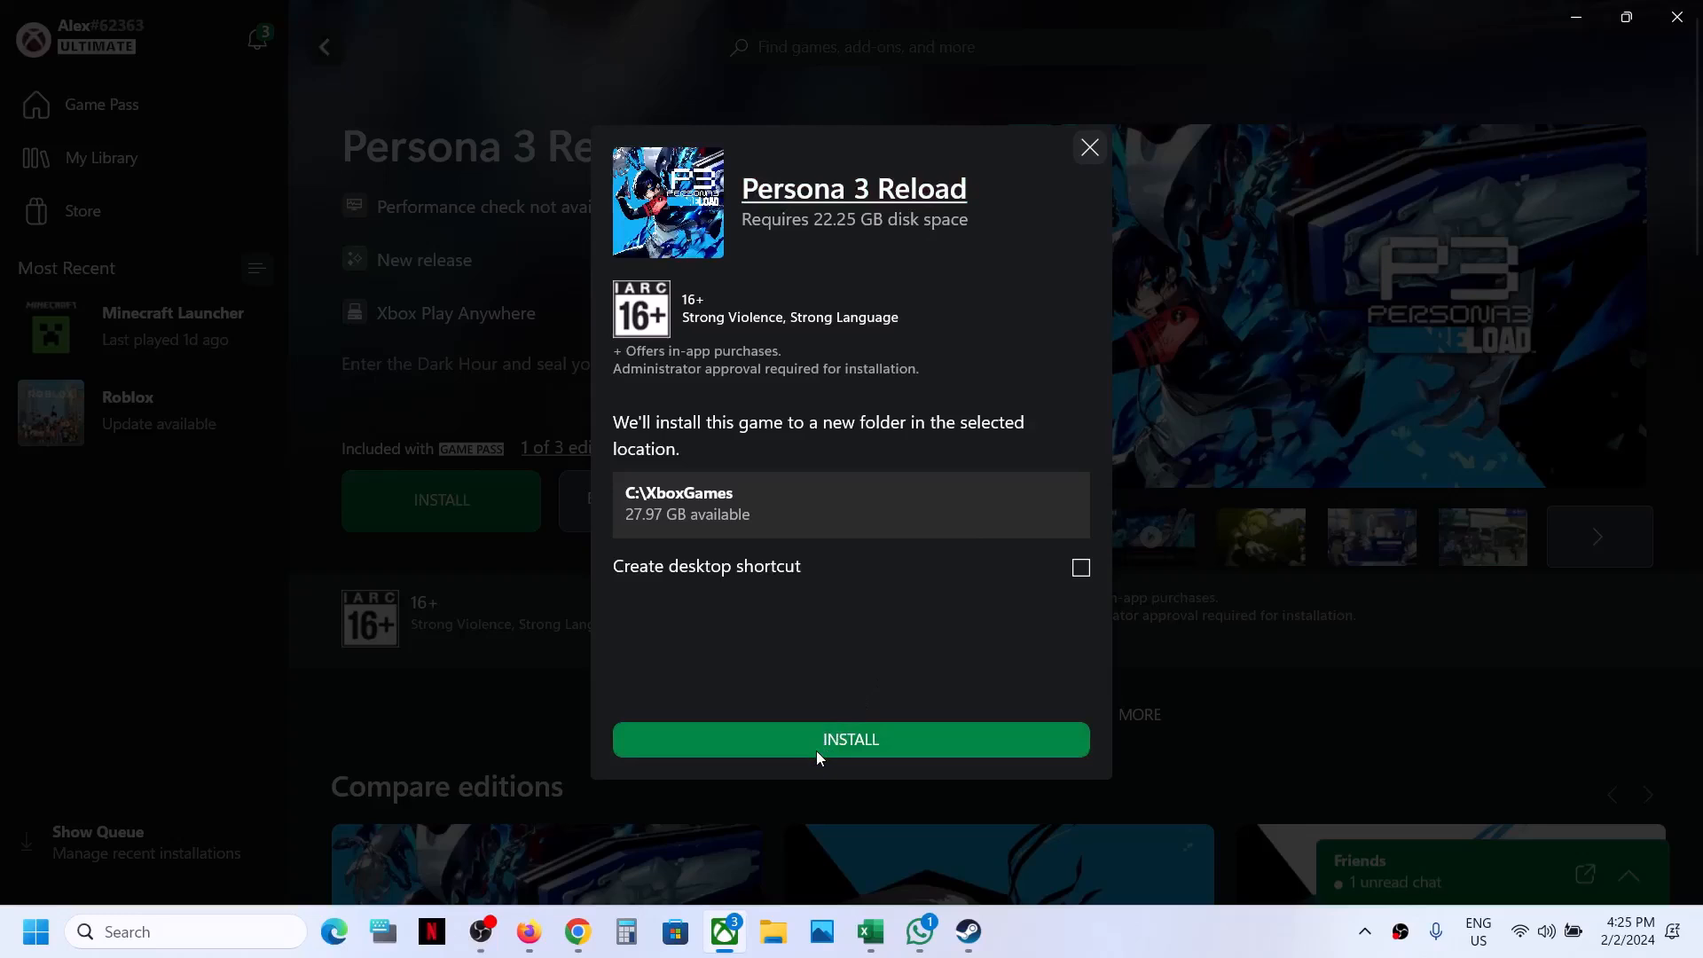
click(816, 750)
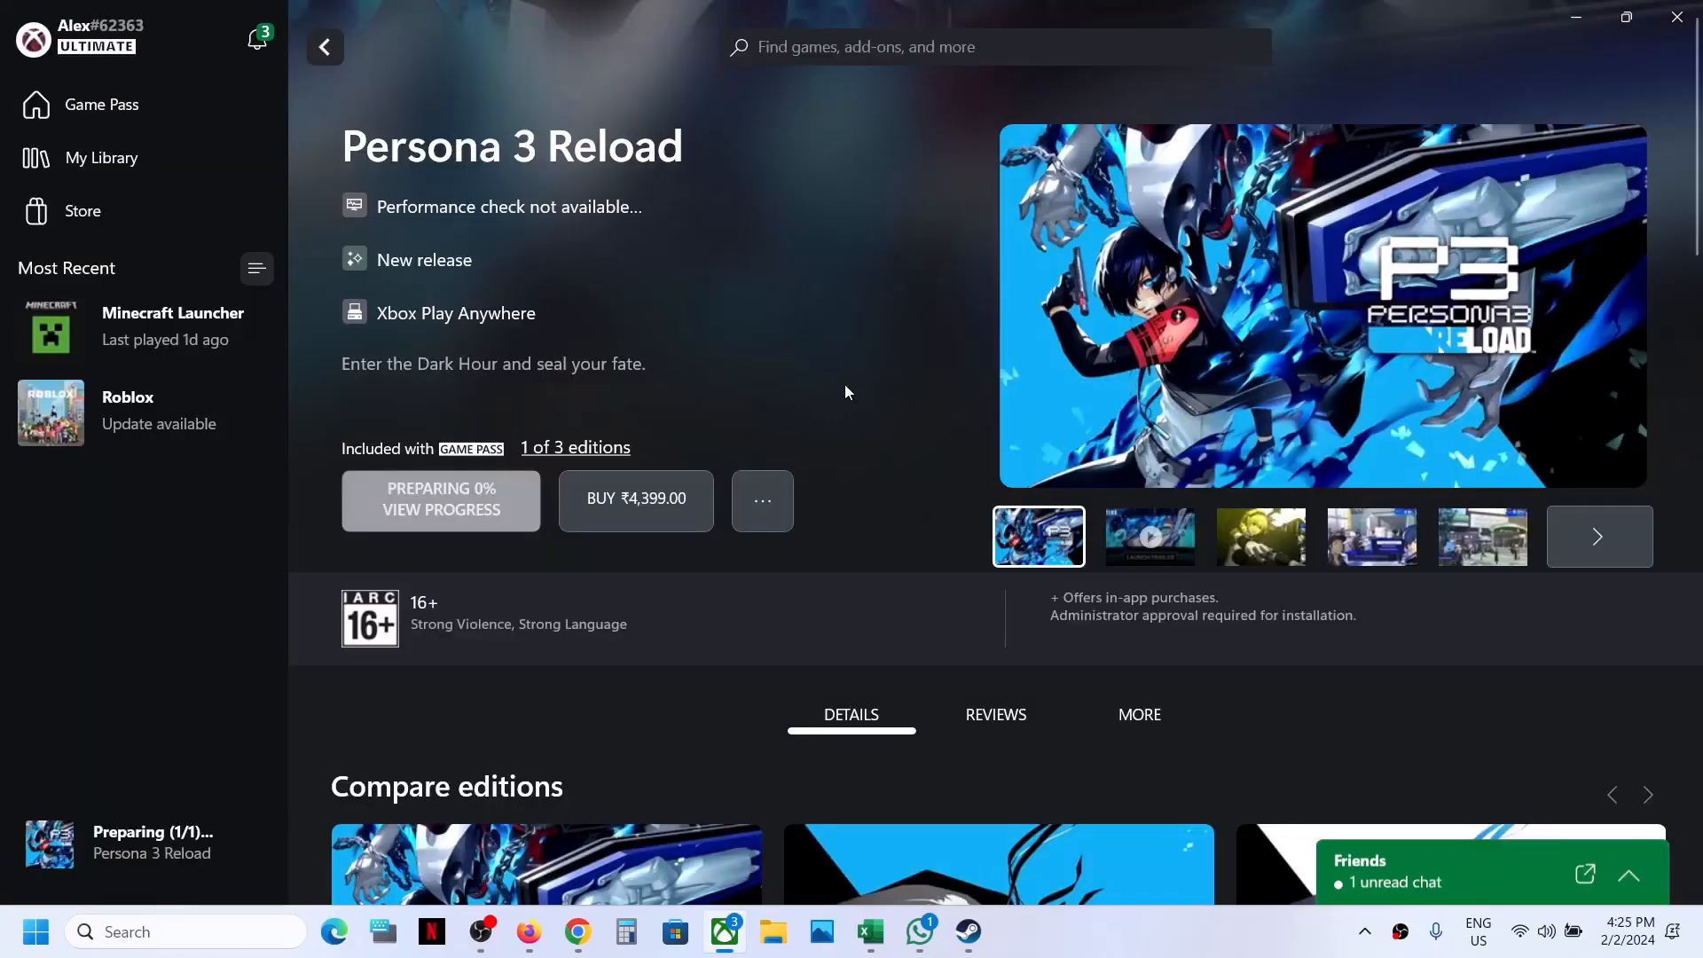